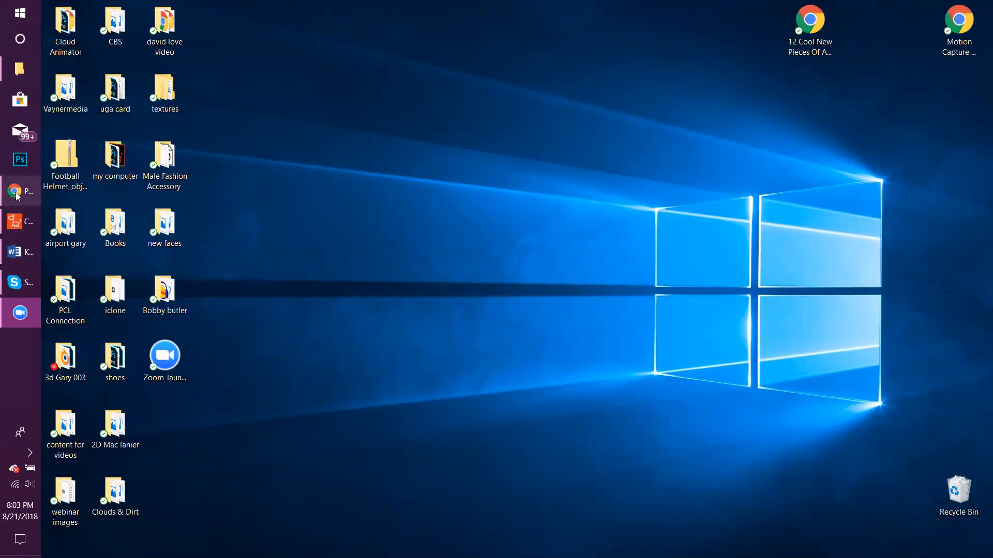
Switch to Chrome and show the Cloud Animator Plan & Pricing page.
mouse_move(17, 195)
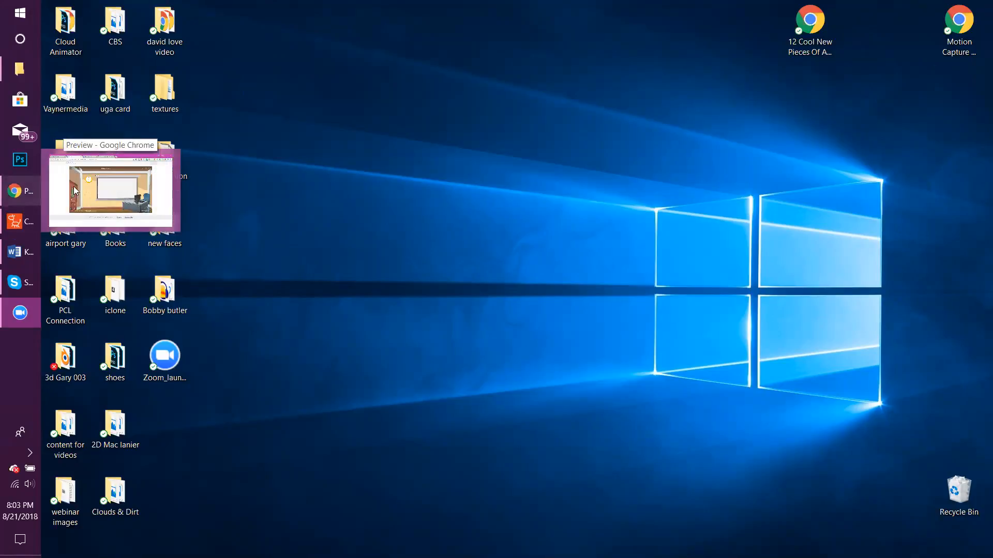
left_click(108, 190)
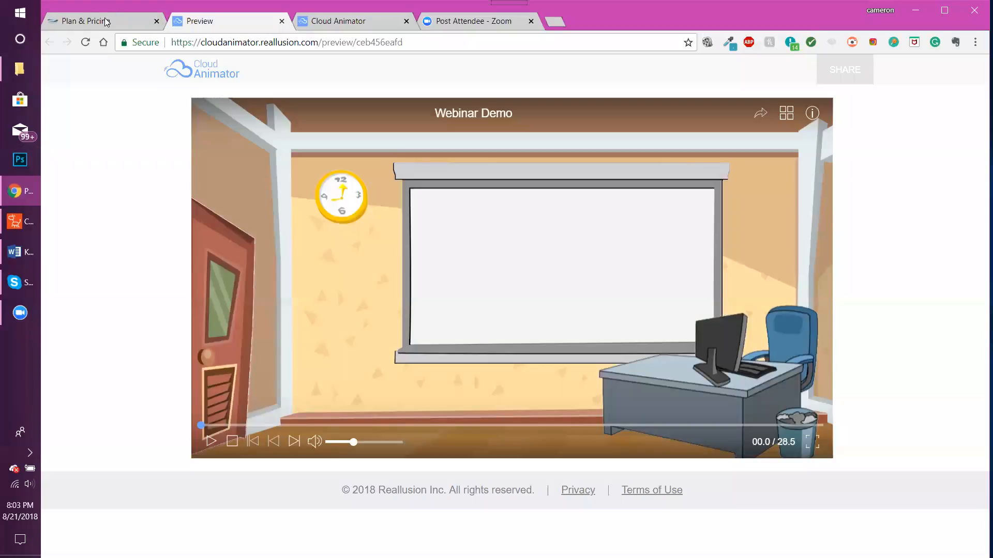
left_click(105, 19)
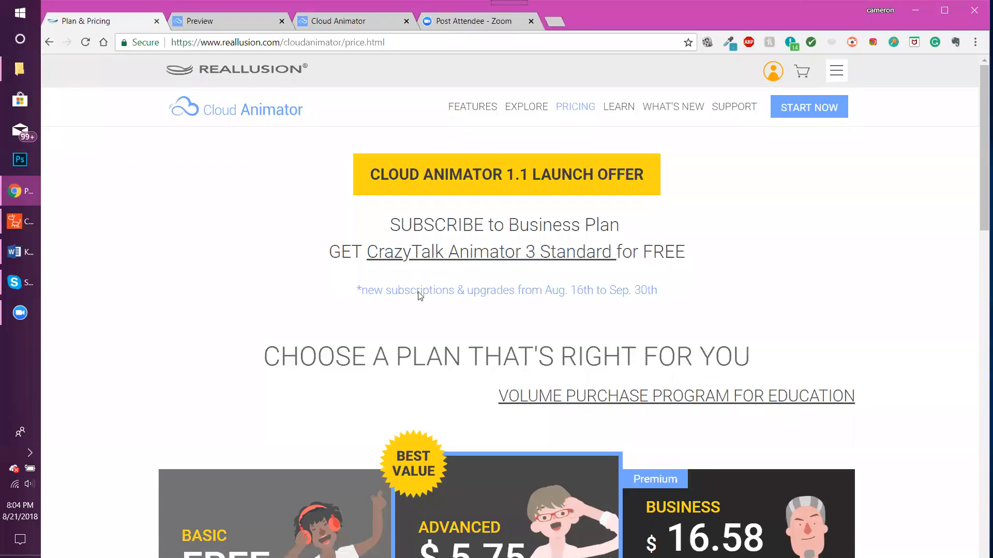
Play the Webinar Demo project in the Preview page and pause it partway through.
left_click(240, 25)
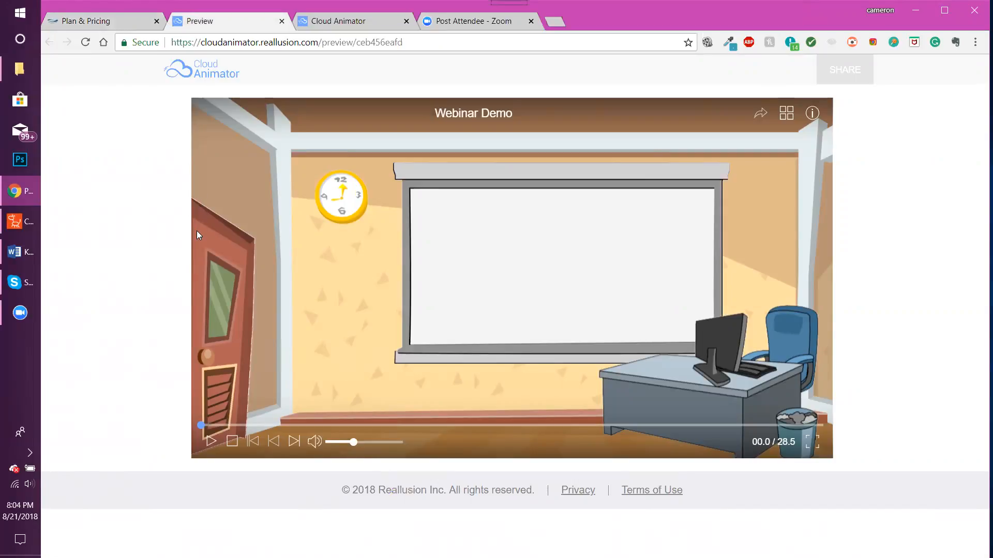
left_click(206, 442)
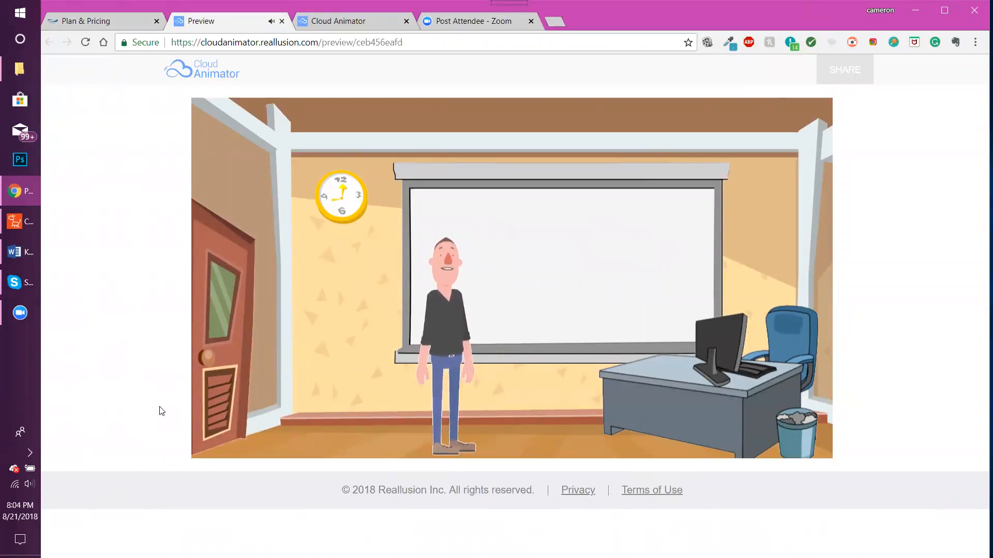
left_click(223, 437)
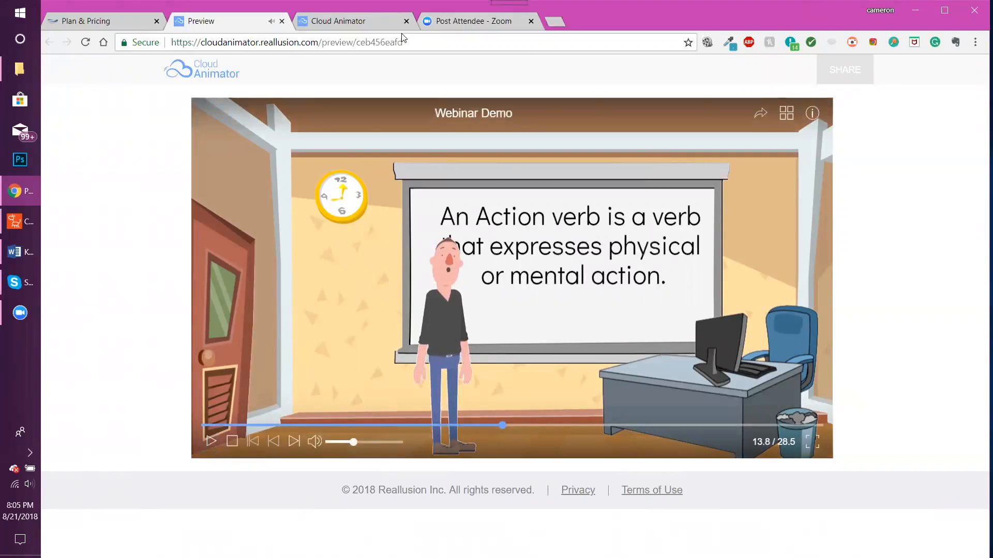
Minimise the browser, raise the Zoom speaker volume slightly, and close the audio settings.
left_click(915, 10)
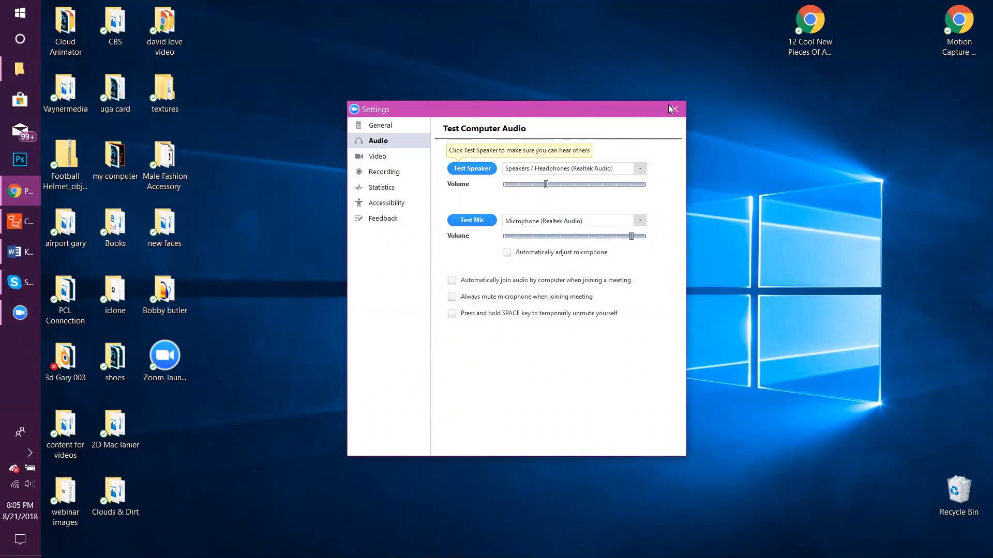
left_click(551, 185)
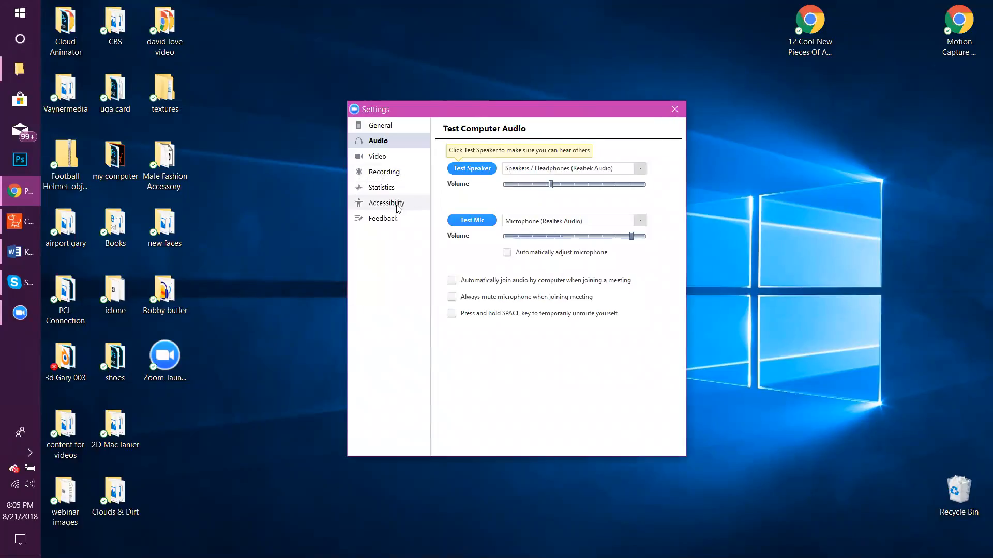
left_click(682, 109)
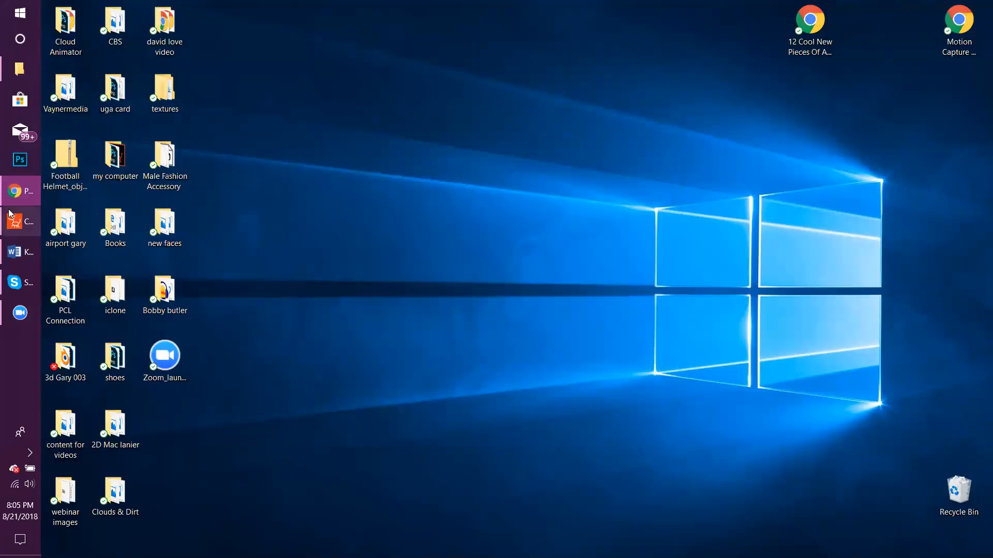
Bring back the browser, replay the Webinar Demo briefly to check the sound, and minimise the window again.
left_click(14, 191)
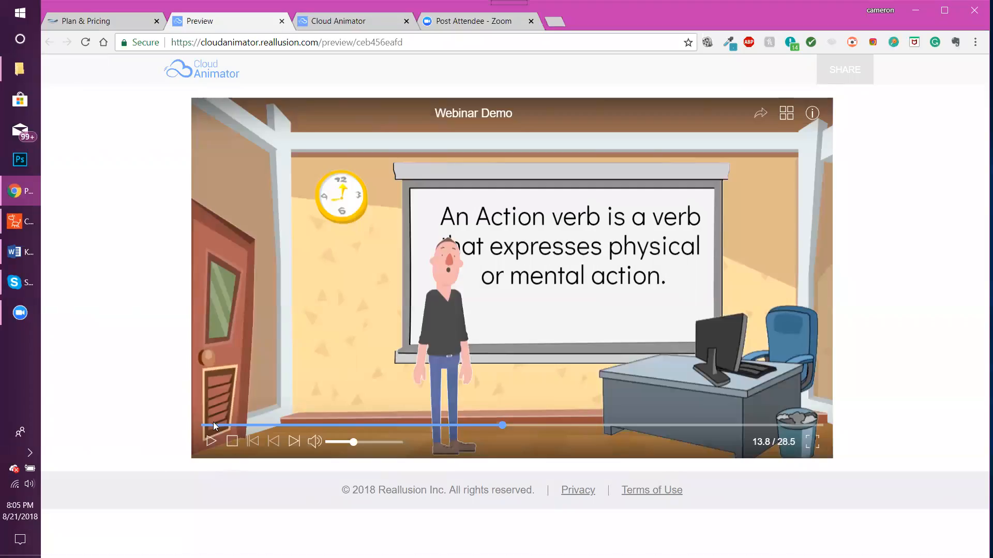
left_click(211, 442)
left_click(211, 443)
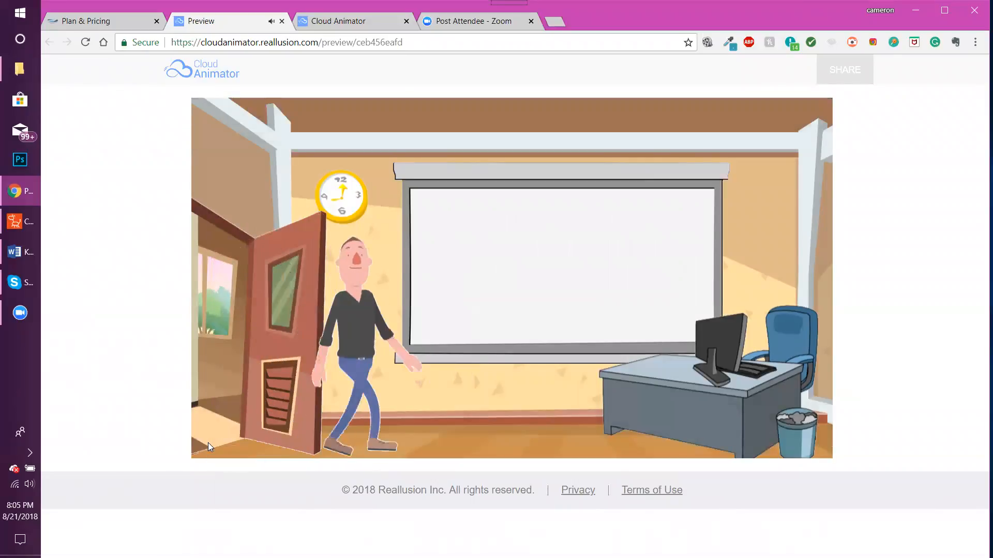
left_click(212, 444)
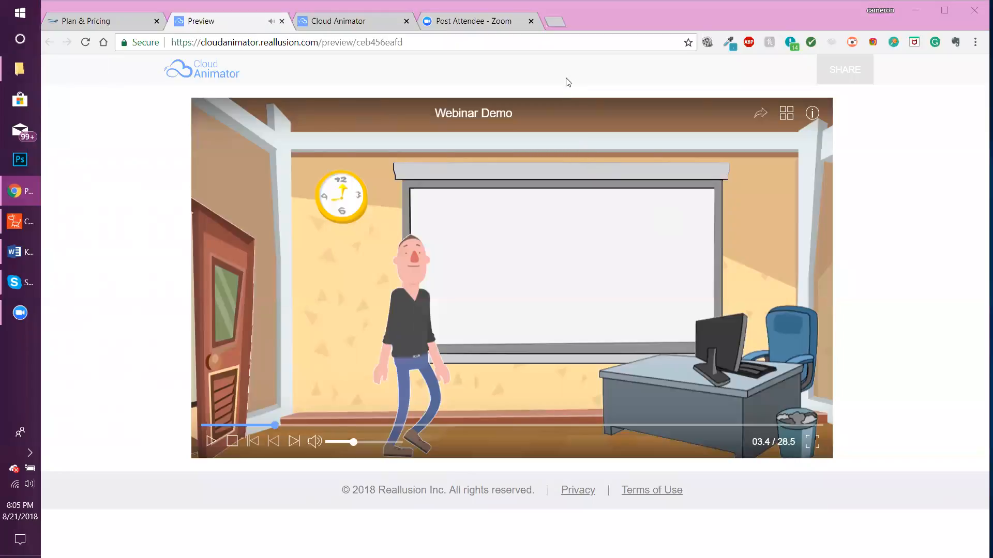
left_click(916, 11)
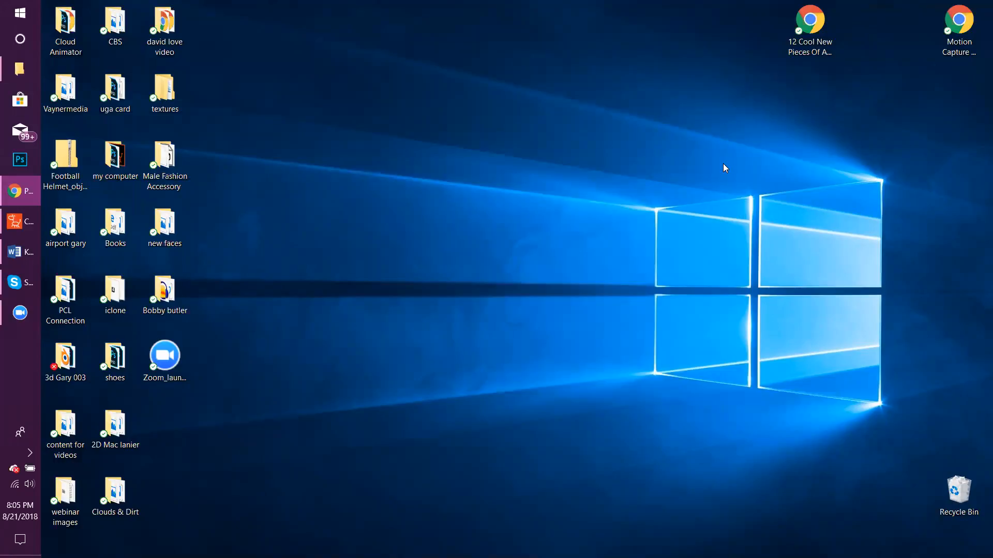
Restore the browser, rewind the Webinar Demo to the beginning, and play its opening door scene before pausing.
left_click(16, 191)
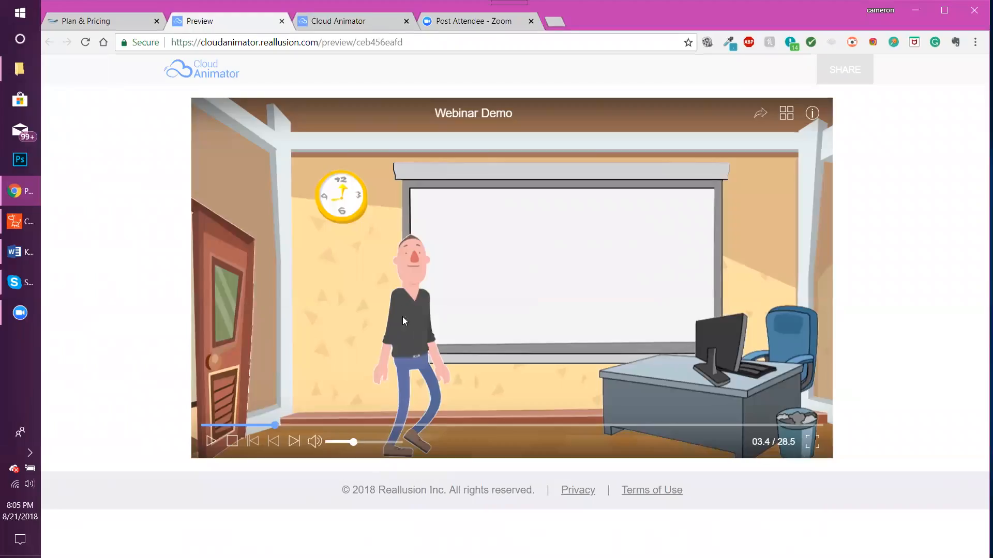
left_click(204, 426)
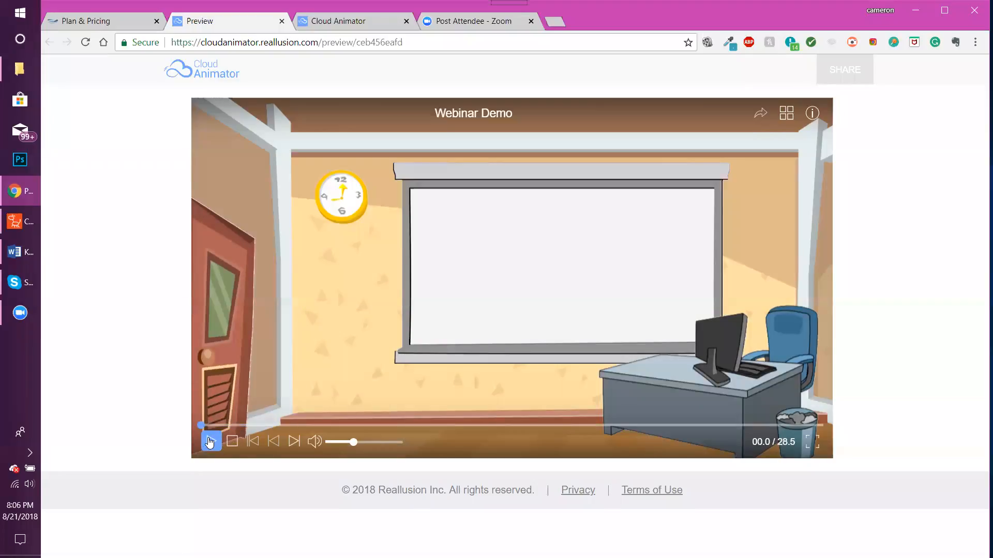
left_click(210, 442)
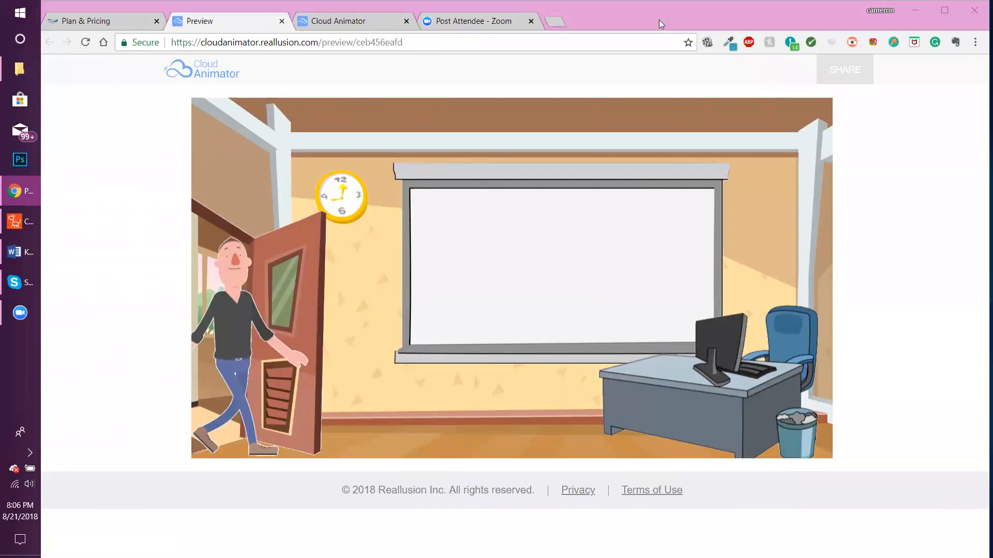
left_click(189, 422)
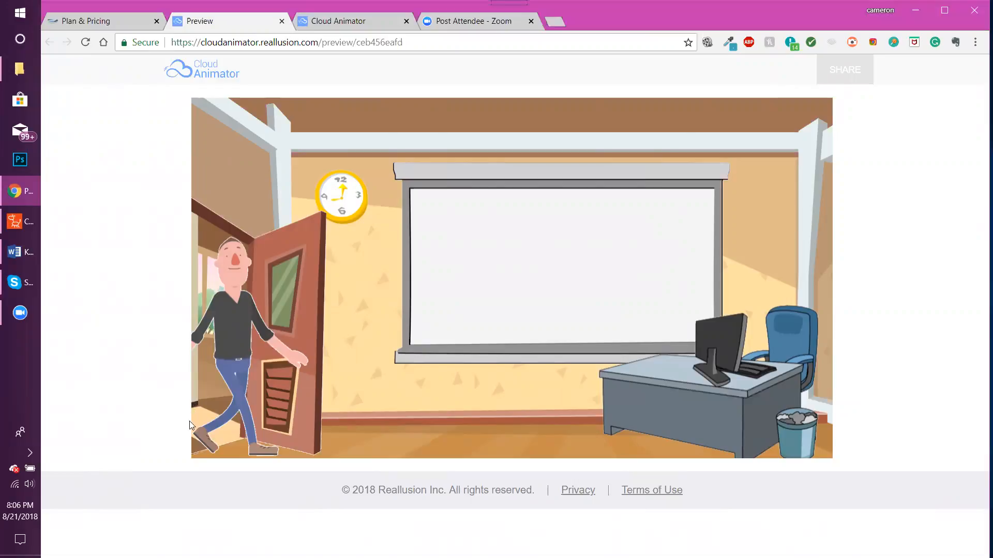
mouse_move(210, 433)
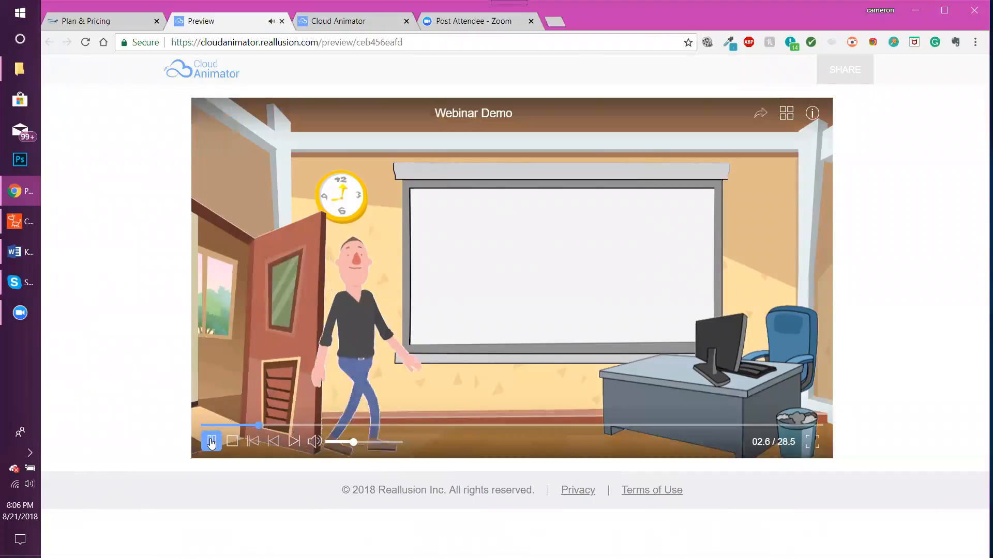
left_click(209, 441)
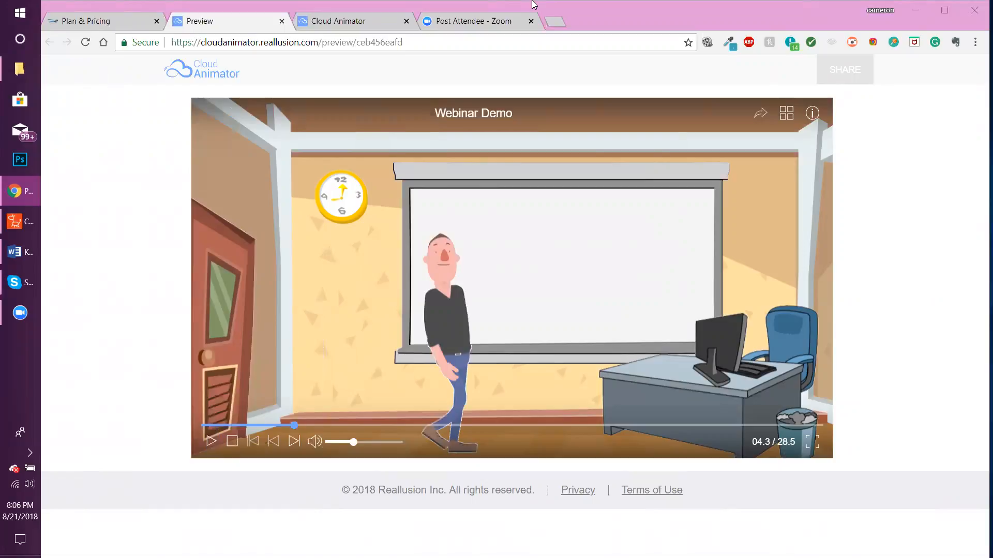
Stop the Webinar Demo, play it again from the start, and turn up the system volume.
left_click(232, 441)
left_click(211, 440)
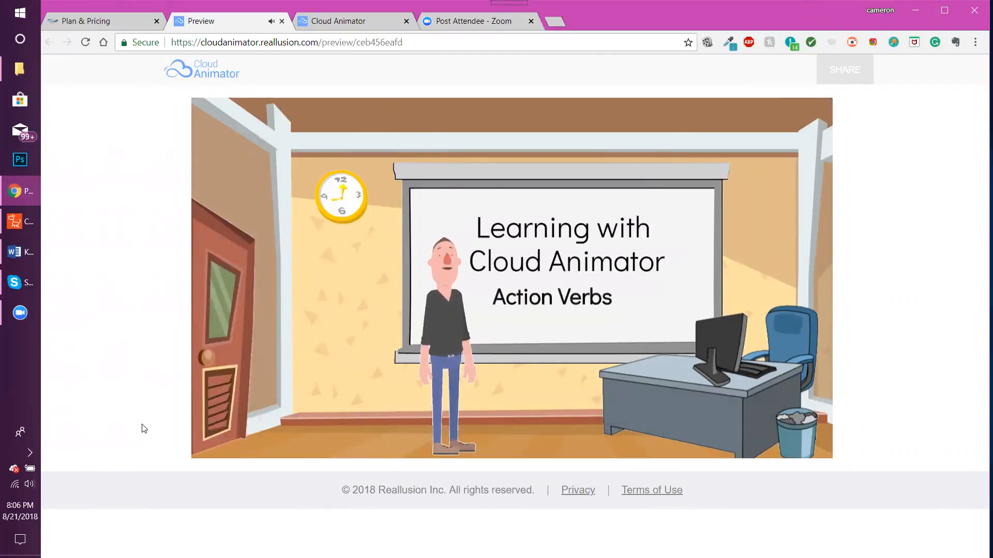
key("XF86AudioRaiseVolume")
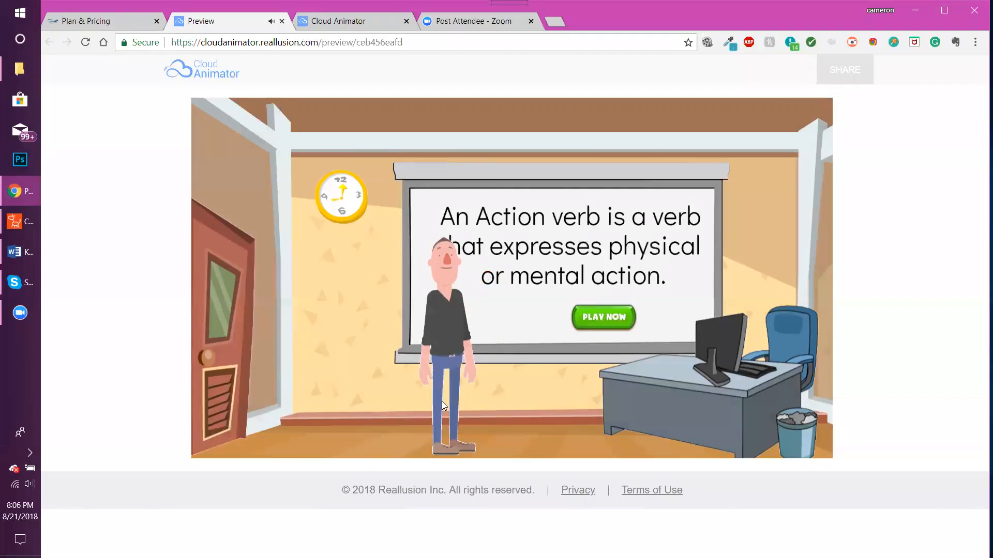
Start the action verb quiz inside the preview and answer with WALK and JUMP.
left_click(594, 318)
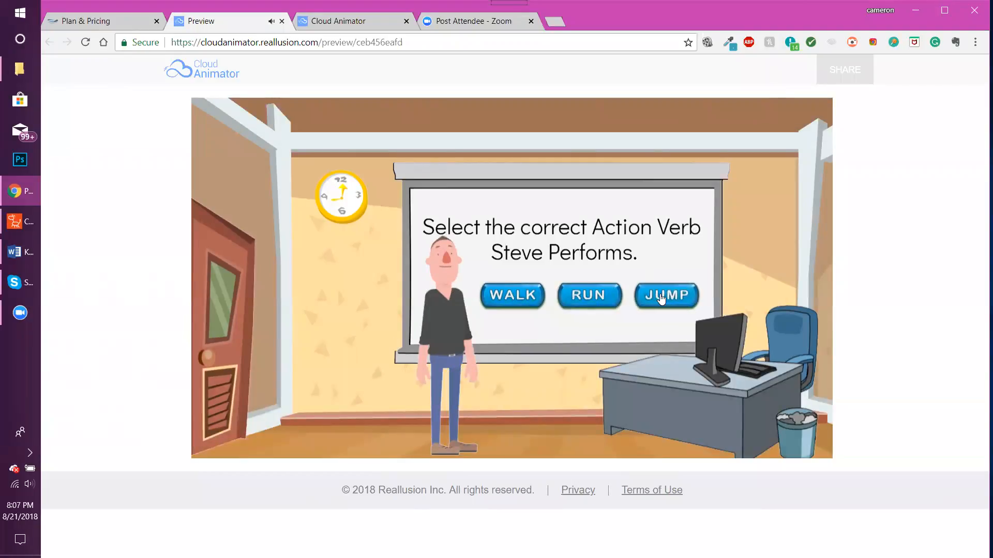
left_click(514, 296)
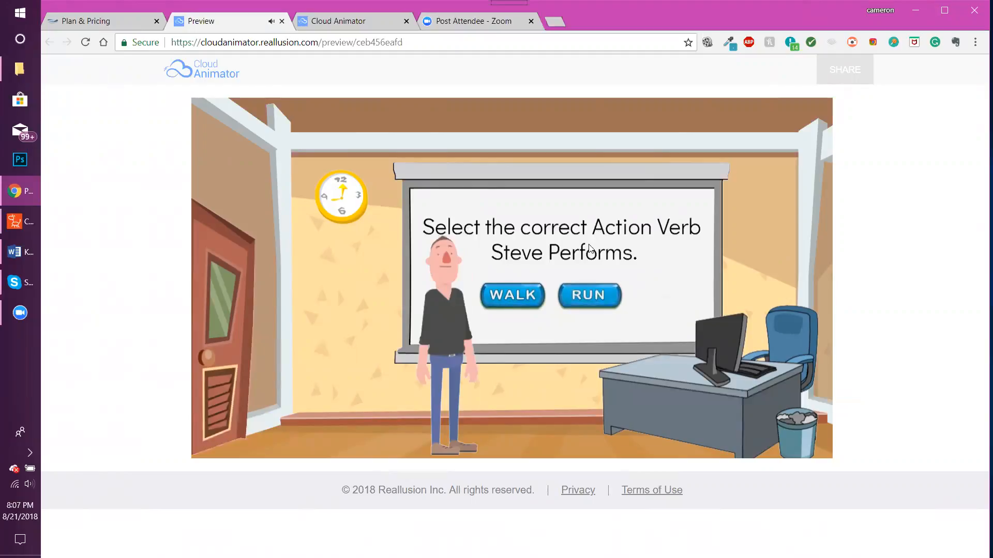
left_click(668, 297)
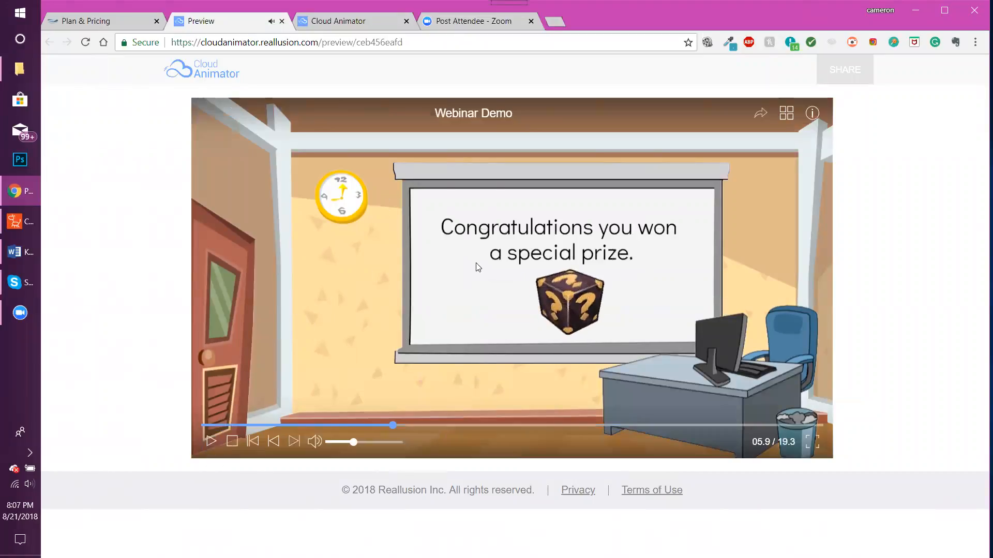
Open the special prize page from the quiz, return to the preview, and close the prize page.
left_click(573, 255)
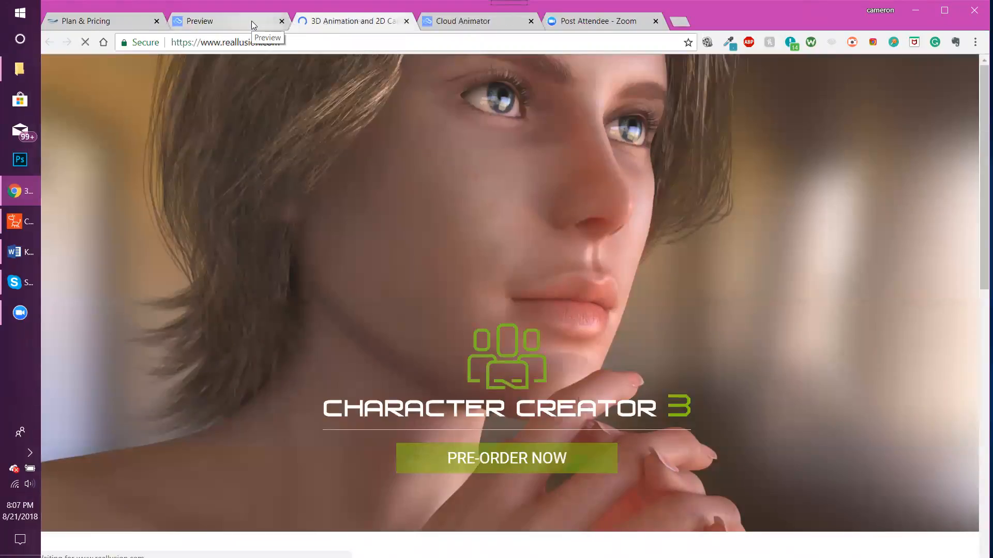
left_click(251, 21)
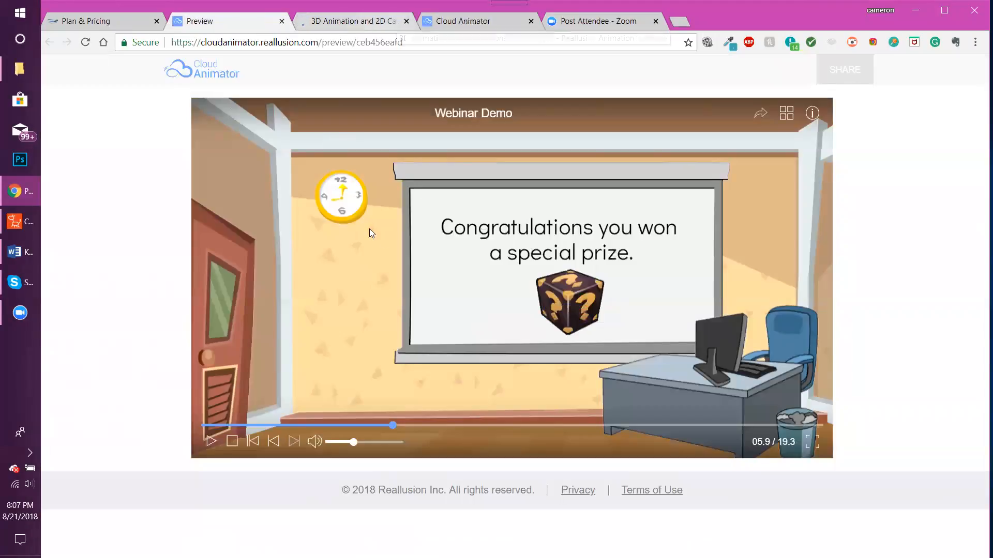
left_click(406, 22)
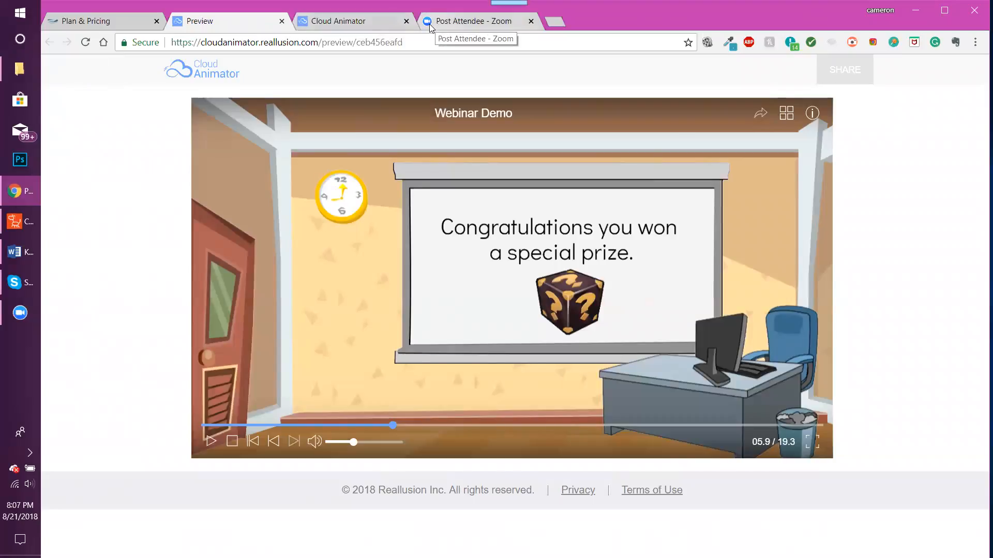
Go to the open Cloud Animator authoring page and name the project "Action Verb".
left_click(355, 29)
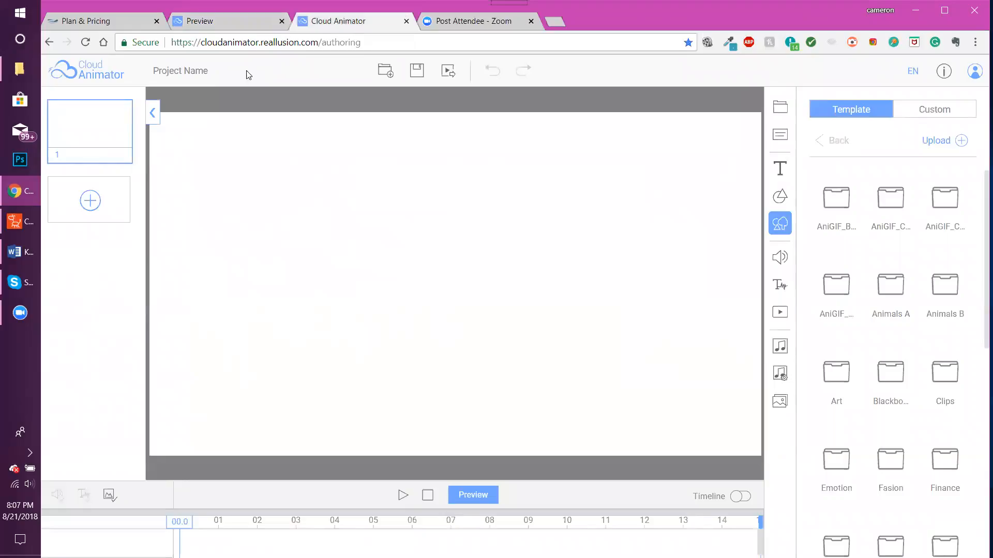
left_click(203, 69)
key("ctrl+a")
type("Action Verb")
left_click(126, 76)
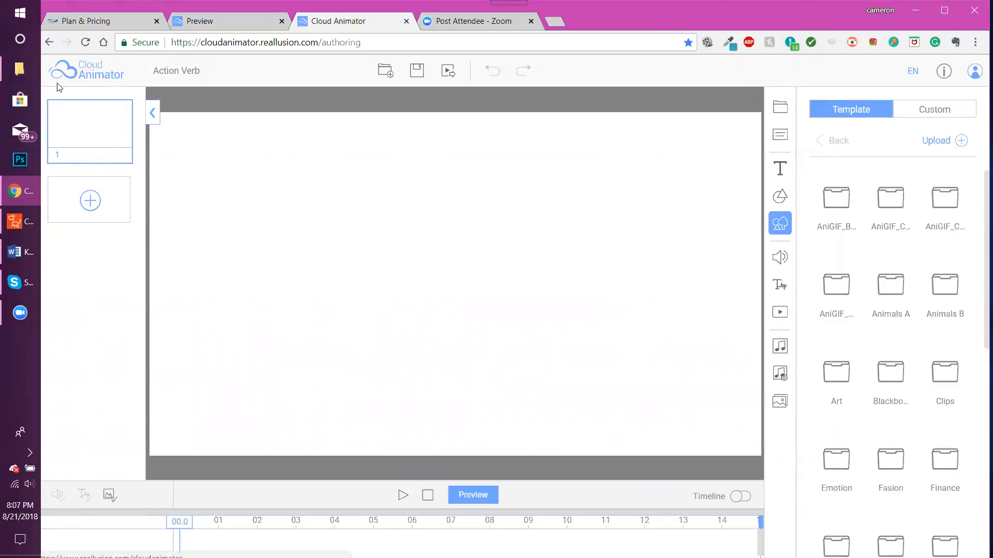
Configure scene 1 with the name Intro, Auto Next Page set to None, and a scene time of 25.
mouse_move(72, 137)
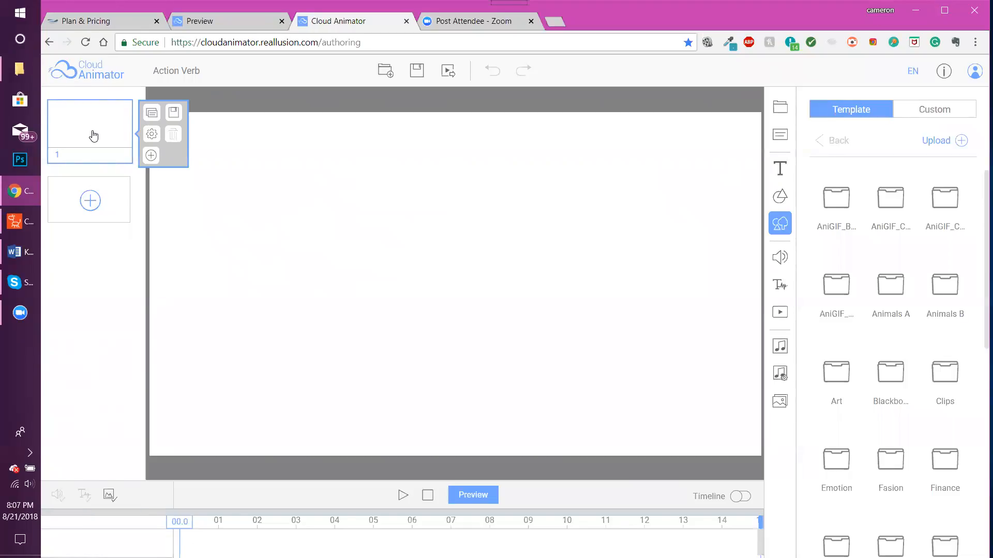
left_click(151, 136)
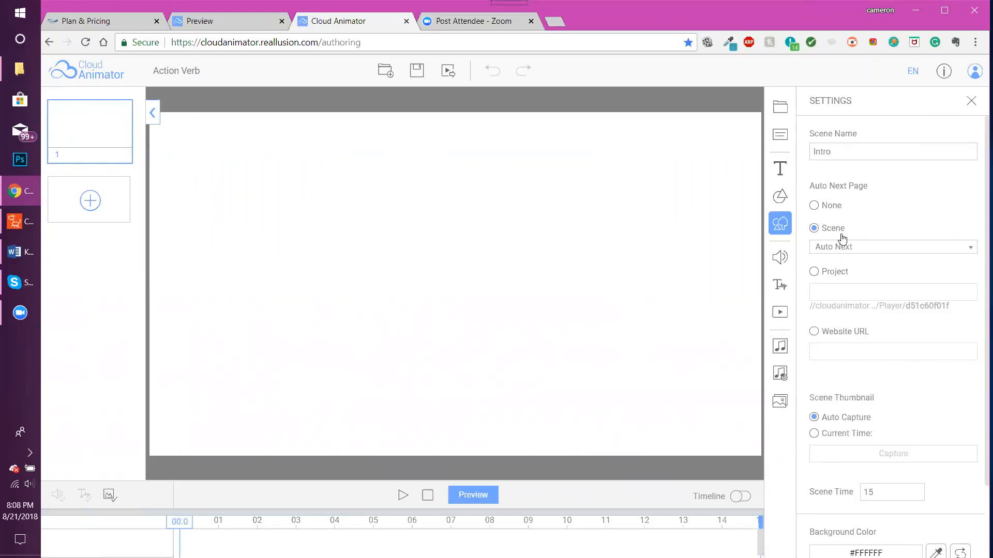
left_click(814, 206)
left_click_drag(875, 492, 846, 494)
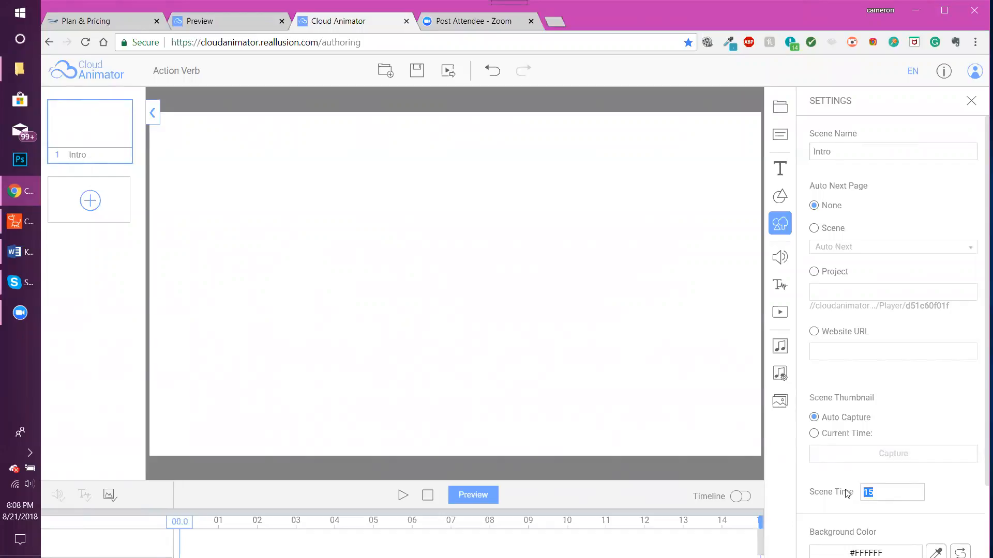
type("25")
Switch to CrazyTalk Animator 3 and move the floating Timeline window clear of the main menu bar.
mouse_move(15, 228)
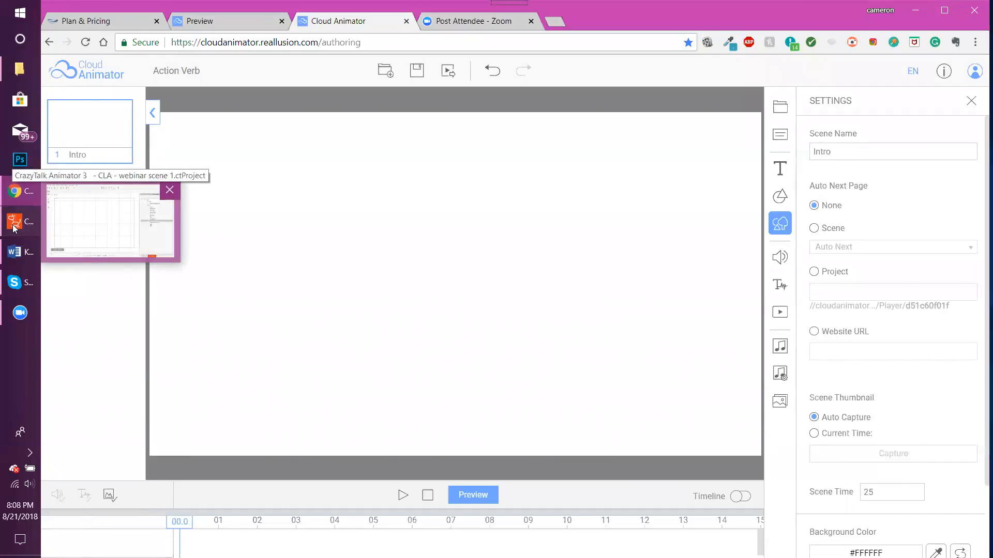
left_click(15, 226)
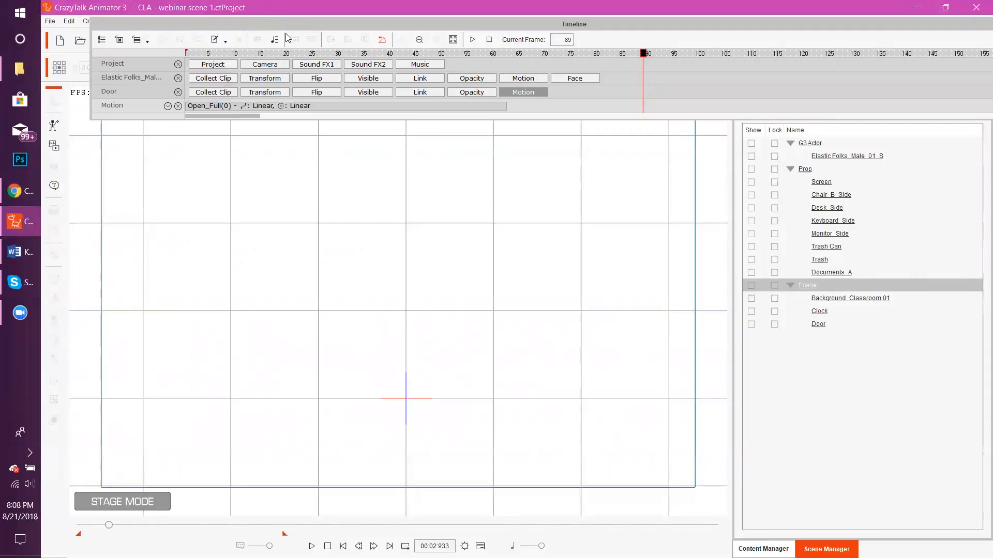
mouse_move(257, 35)
left_mouse_down()
mouse_move(218, 34)
mouse_move(246, 27)
left_mouse_up()
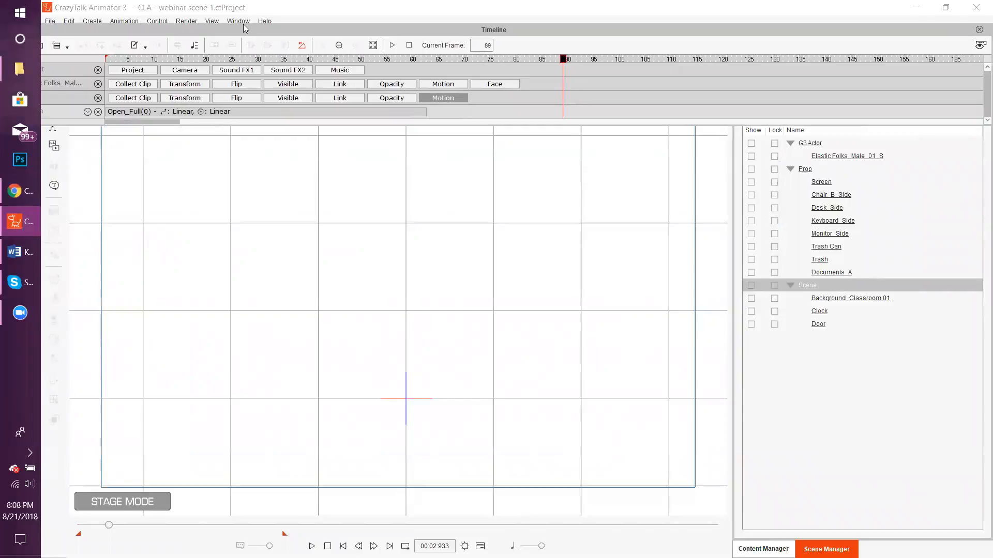
Close the Timeline and browse the Scene templates in the Content Manager.
left_click(979, 29)
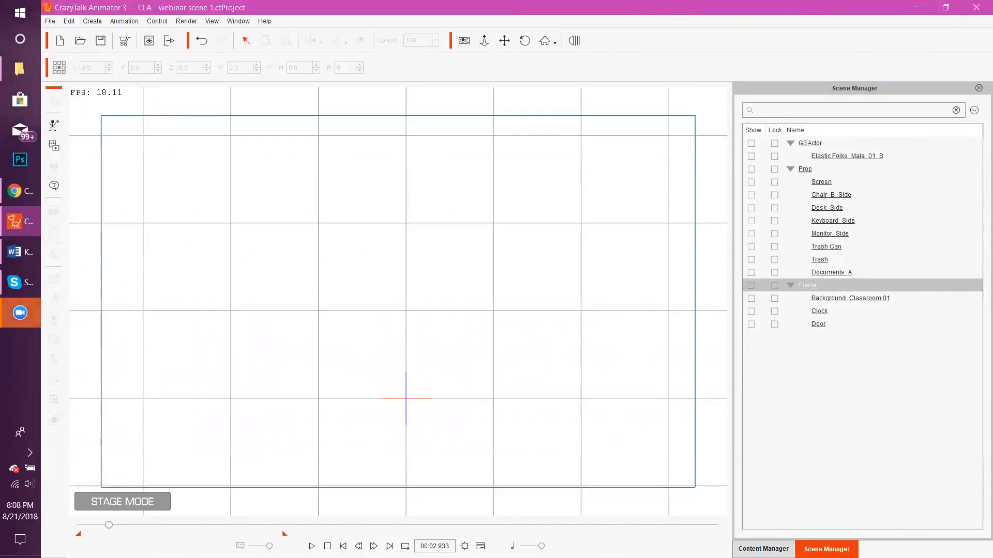
left_click(764, 549)
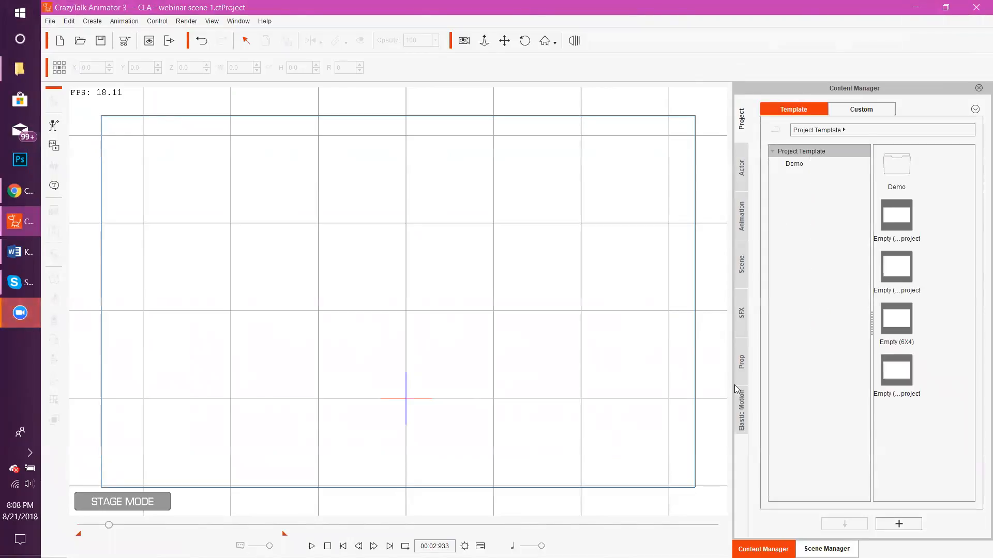
left_click(743, 265)
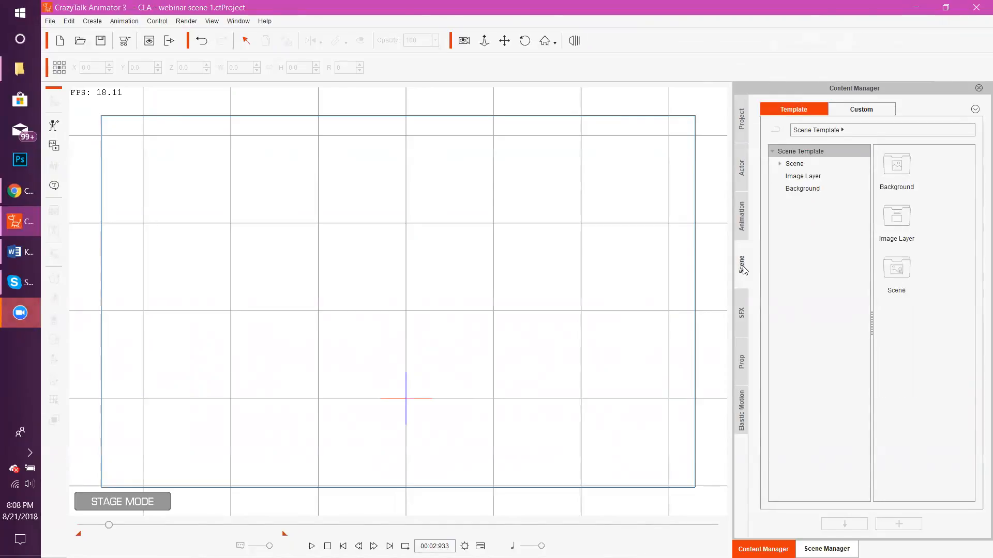
left_click(797, 164)
left_click_drag(973, 172, 954, 229)
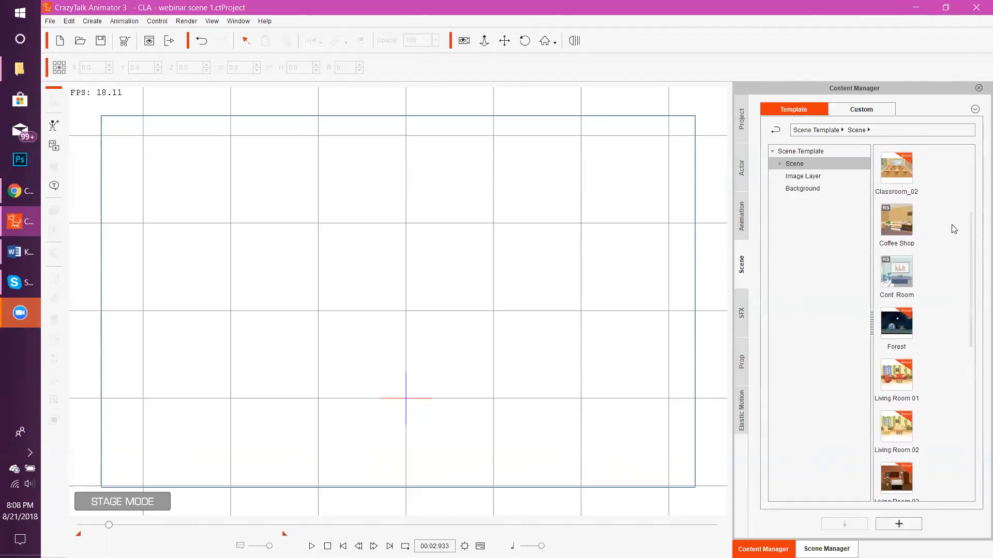
scroll(947, 236, "up", 3)
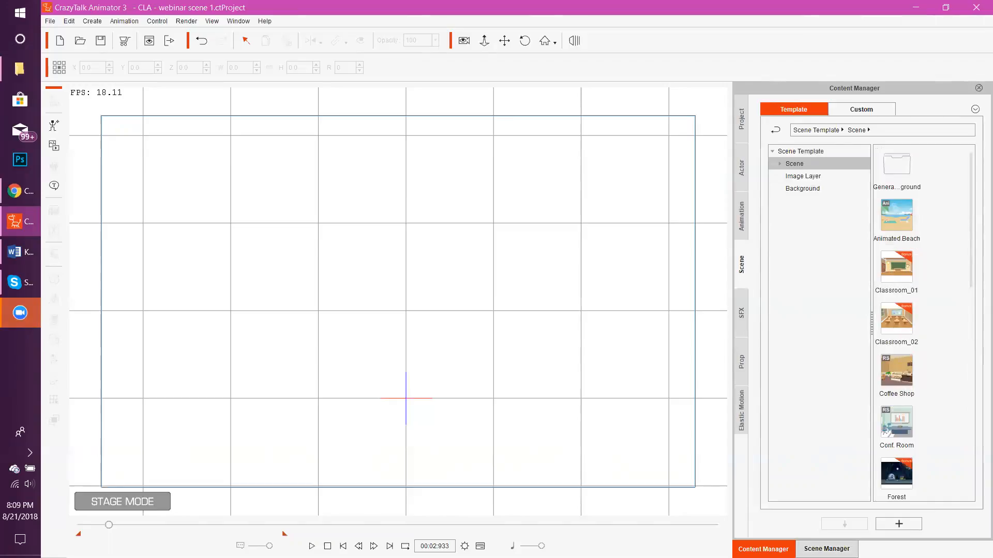
Show the Scene group in the Scene Manager, toggling the classroom background, clock and door off and back on individually.
left_click(827, 550)
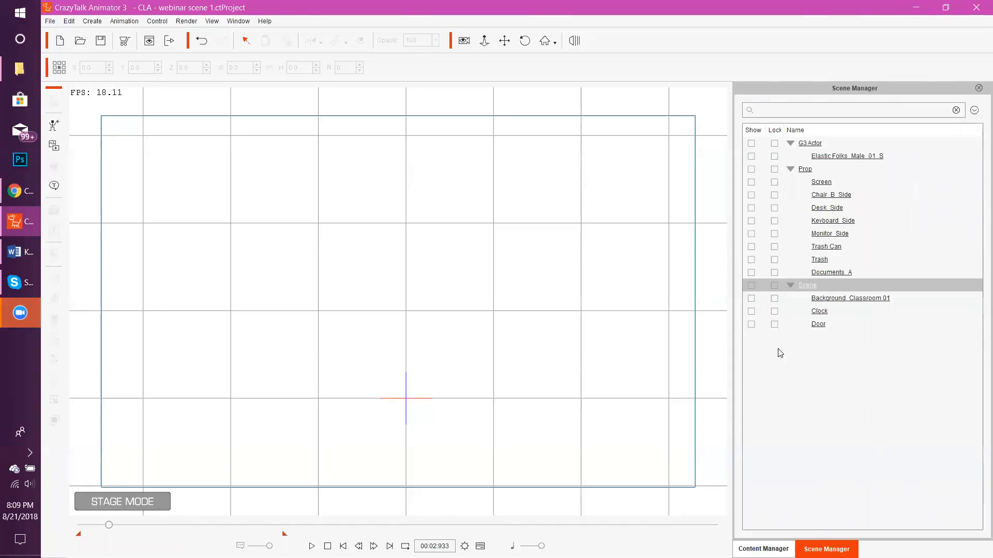
left_click(752, 285)
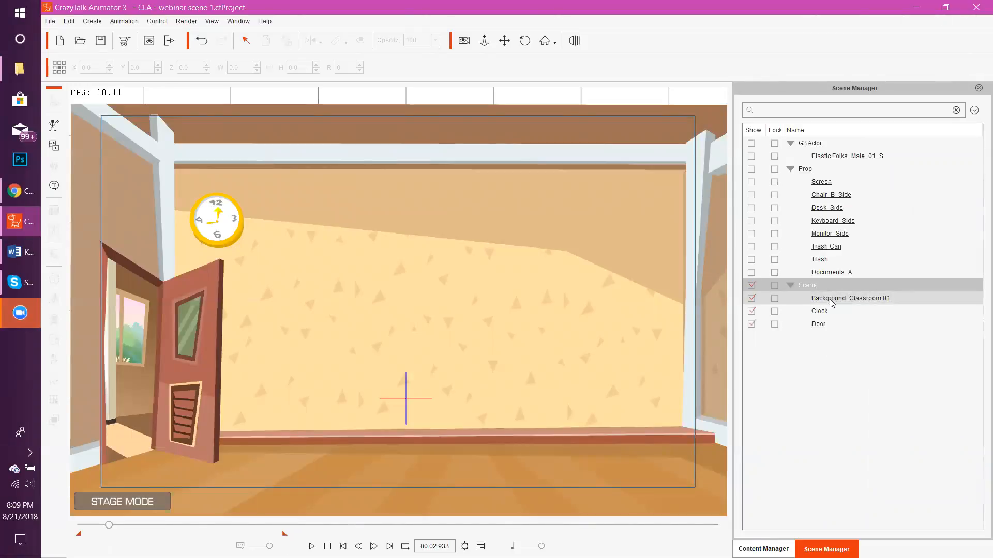
left_click(752, 299)
left_click(751, 299)
left_click(751, 311)
left_click(752, 311)
left_click(752, 324)
left_click(753, 324)
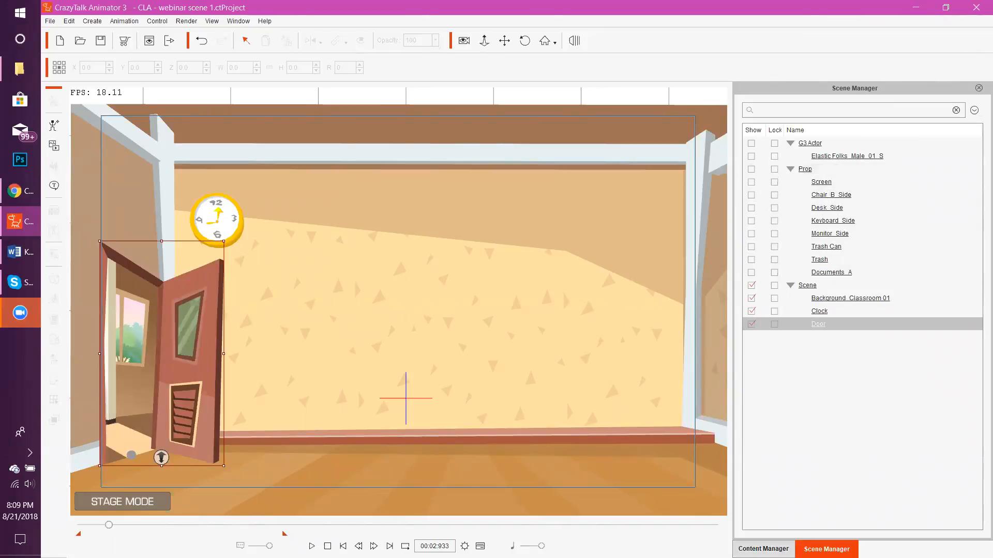
Check the prop templates, show every object in the Prop group, and clear the door selection.
left_click(763, 549)
left_click(741, 365)
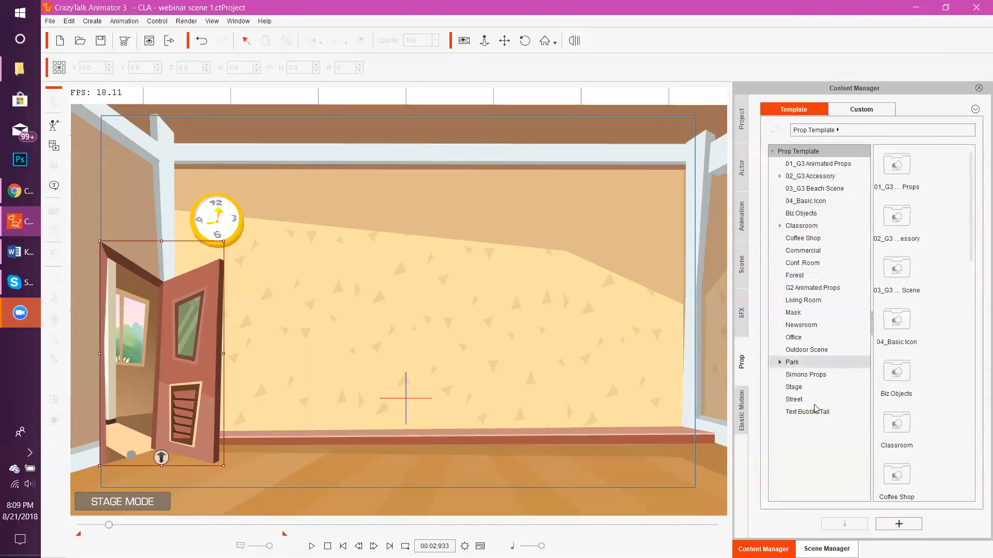
left_click(826, 549)
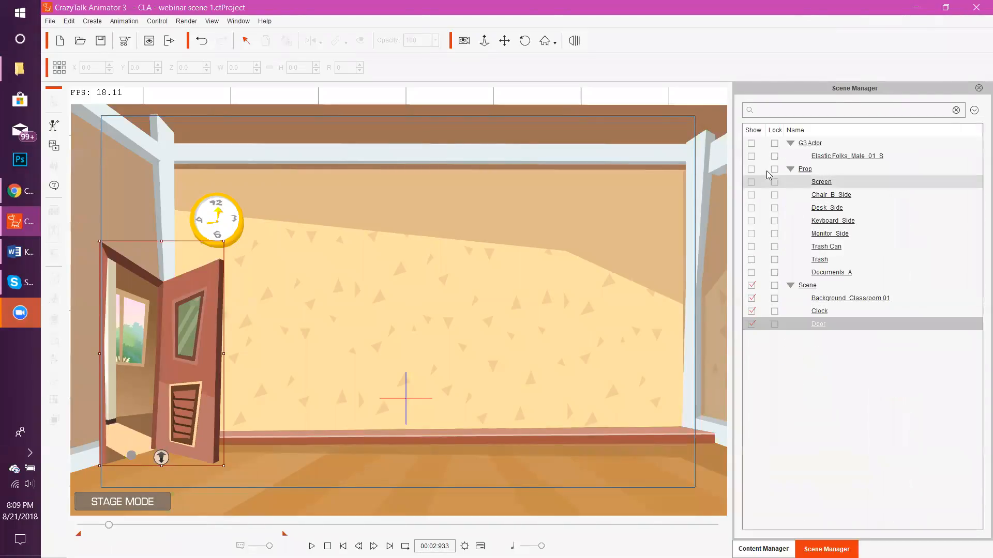
left_click(752, 169)
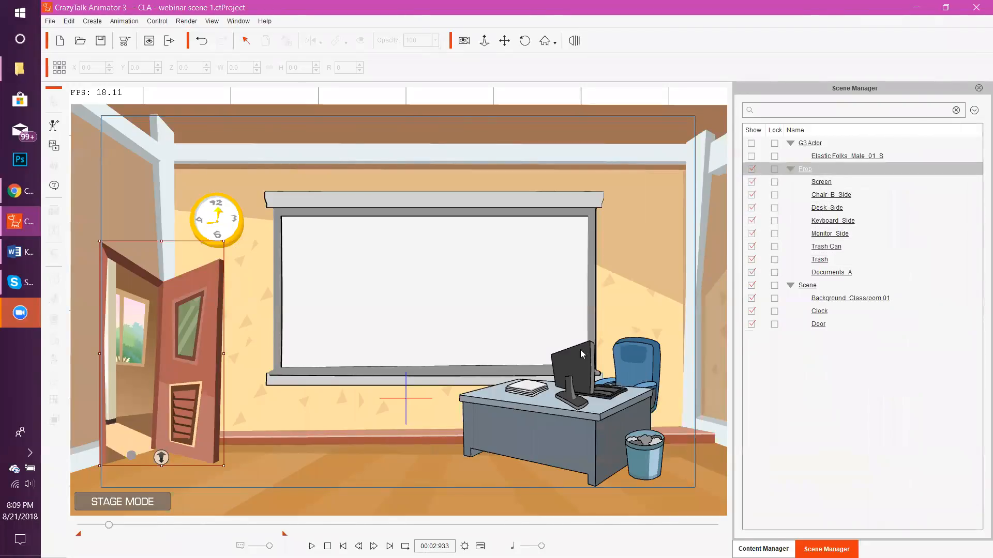
left_click(537, 97)
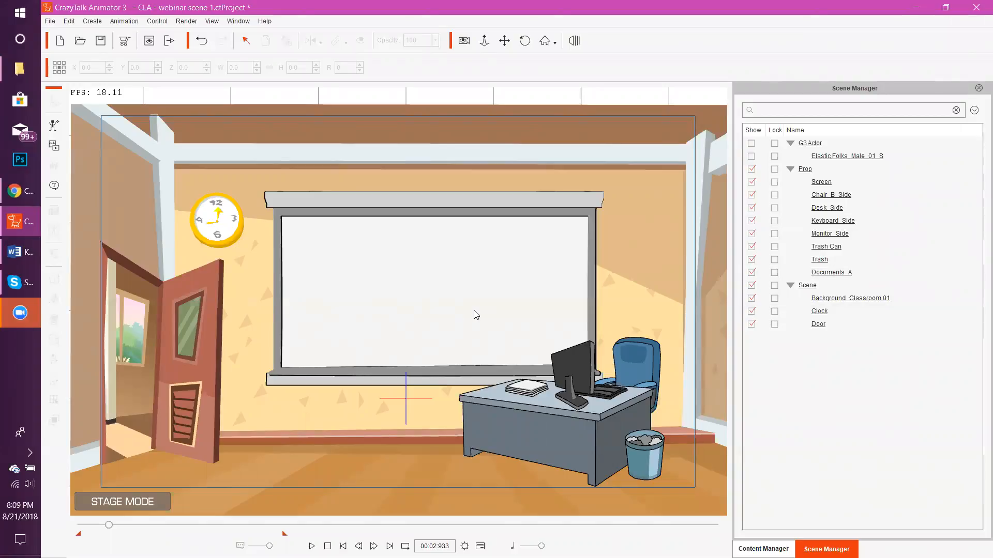
Select all props plus the classroom background and clock, without the door, and render them to the clipboard as a PNG for Cloud Animator.
left_click(820, 311)
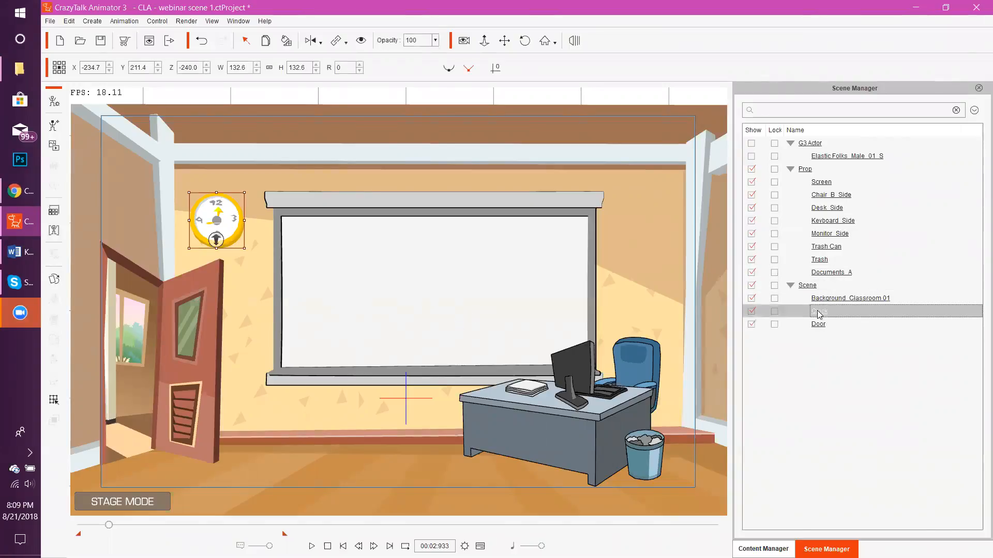
left_click_drag(854, 305, 832, 182)
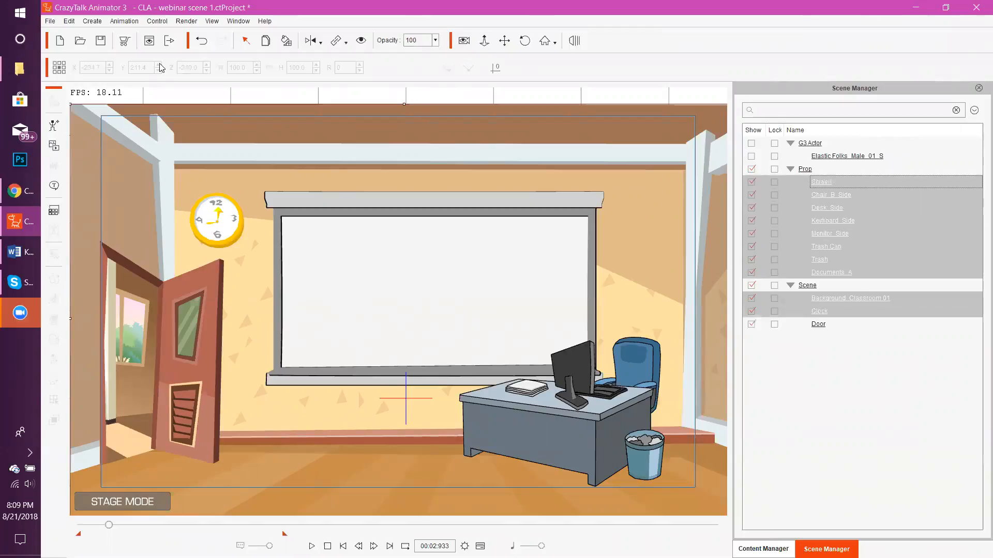
left_click(187, 21)
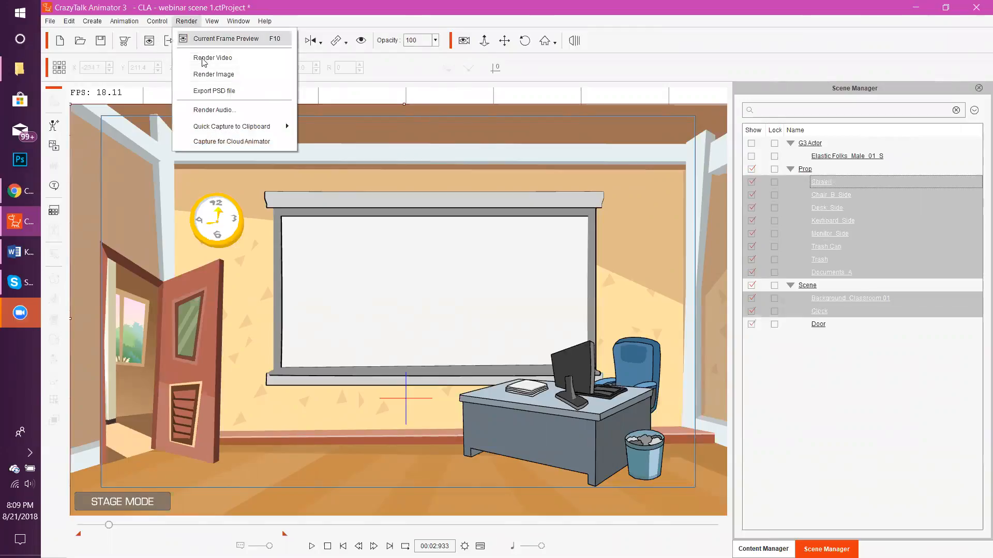
left_click(234, 142)
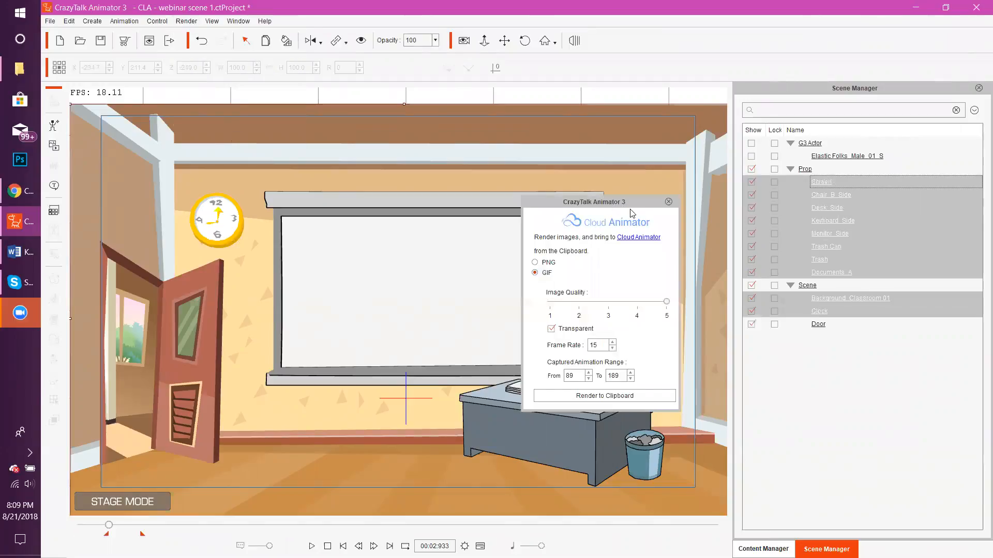
left_click_drag(646, 190, 660, 107)
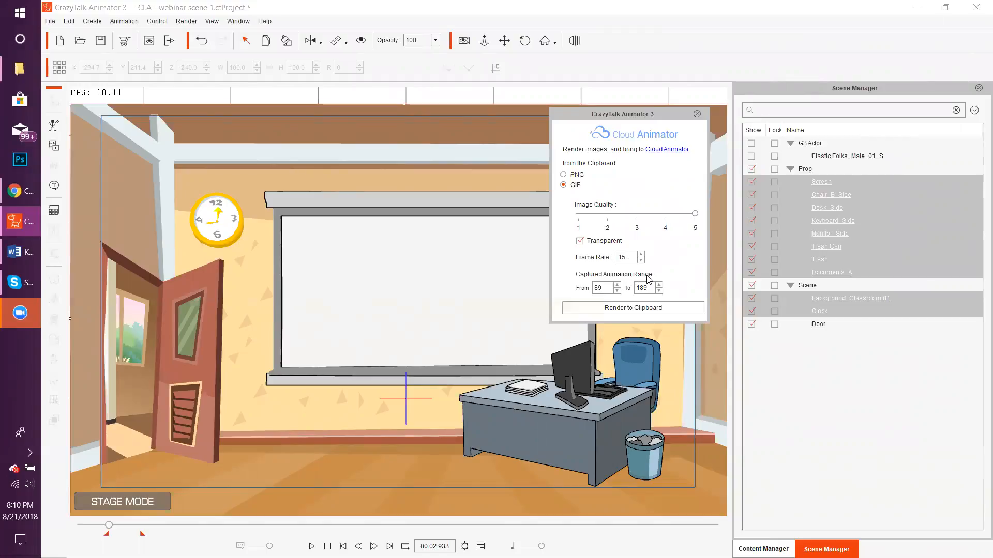
left_click(564, 175)
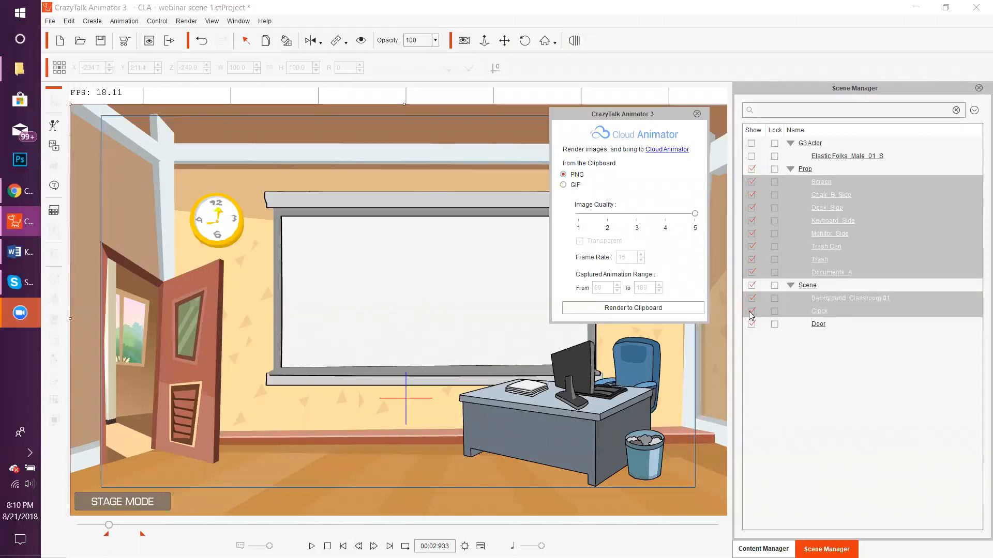
left_click(671, 308)
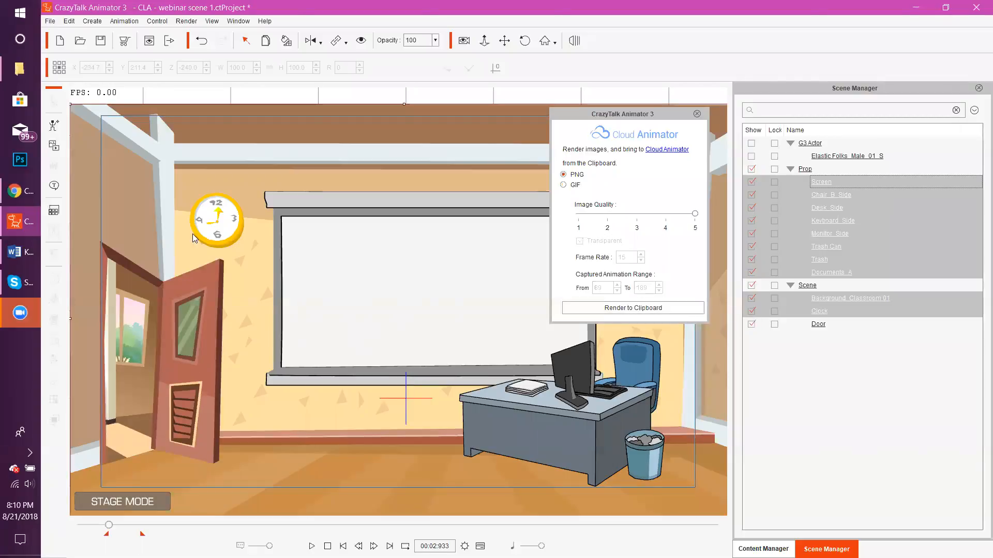
Switch to Cloud Animator in the browser and paste the rendered classroom image into the Intro scene.
mouse_move(24, 200)
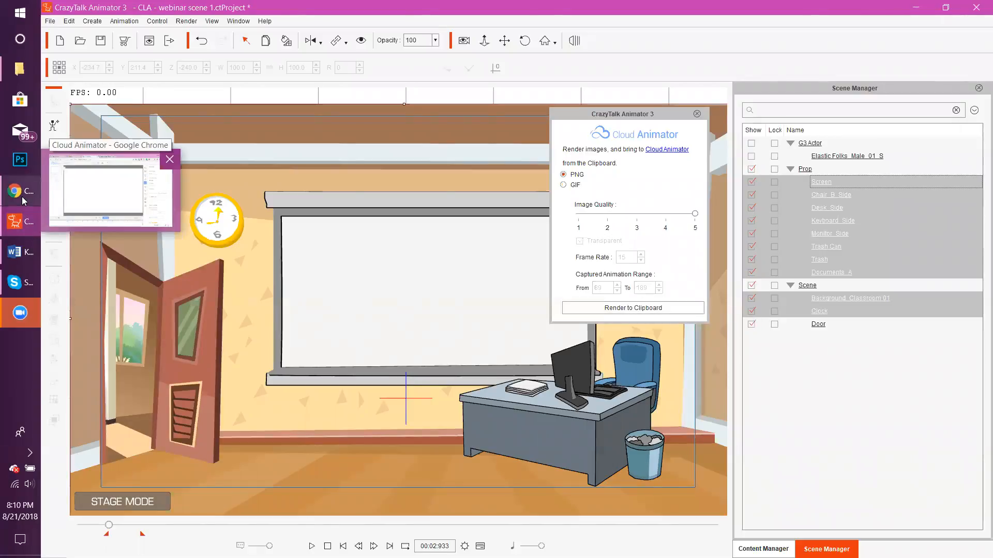
left_click(24, 201)
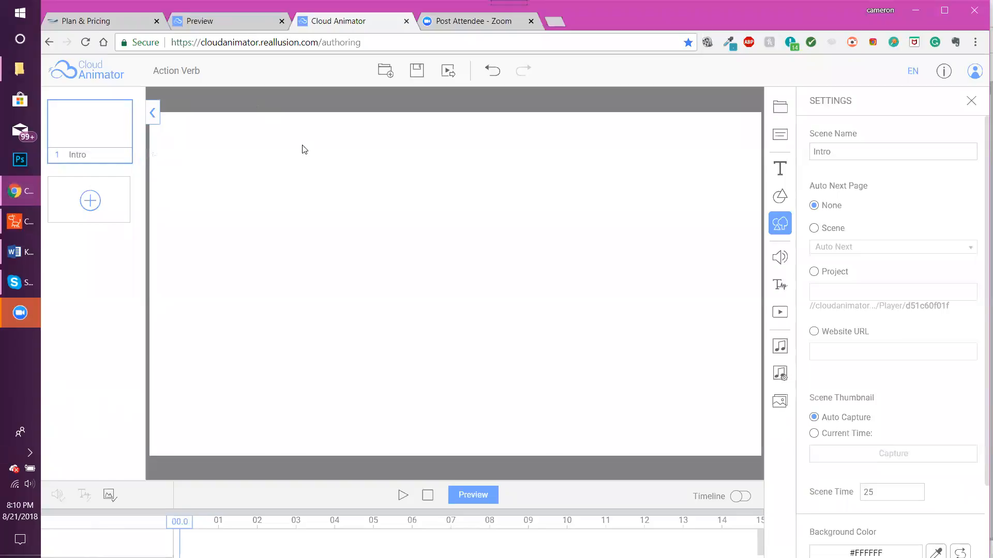
left_click_drag(311, 156, 331, 158)
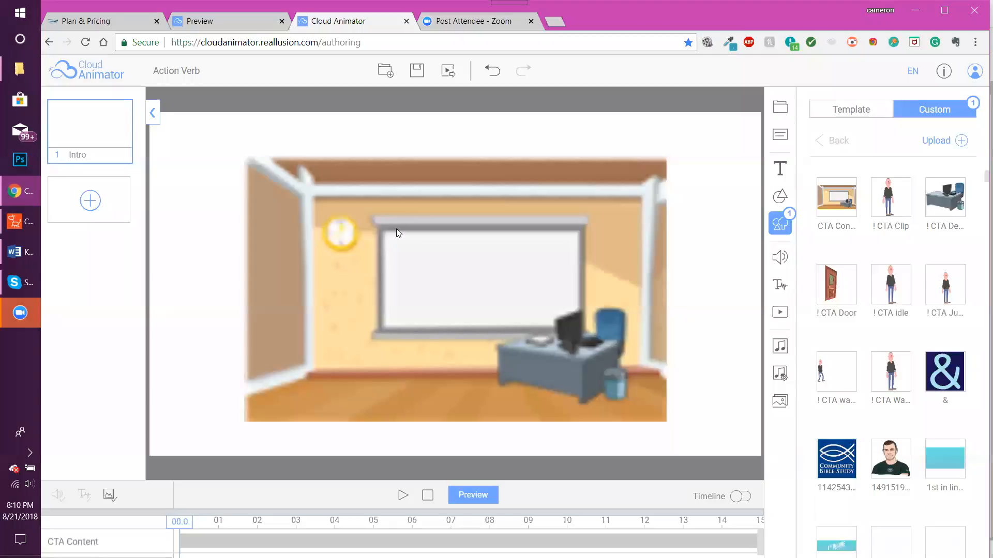
Position the classroom image at X 508.3, Y 241.5 and scale it to 1.46 so it fills the scene.
left_click(391, 249)
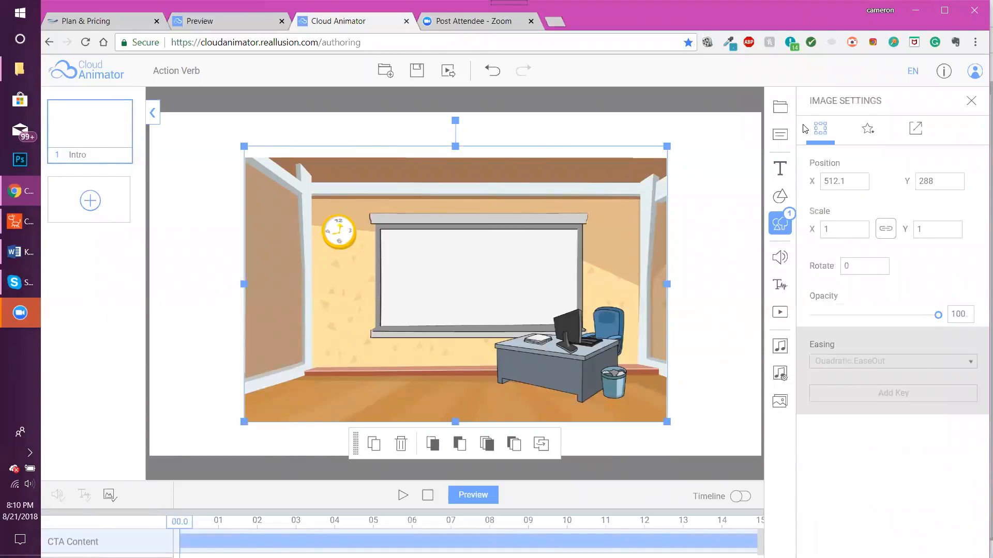
double_click(824, 180)
left_click_drag(845, 181, 832, 187)
type("08.3")
left_click_drag(955, 182, 881, 185)
type("241")
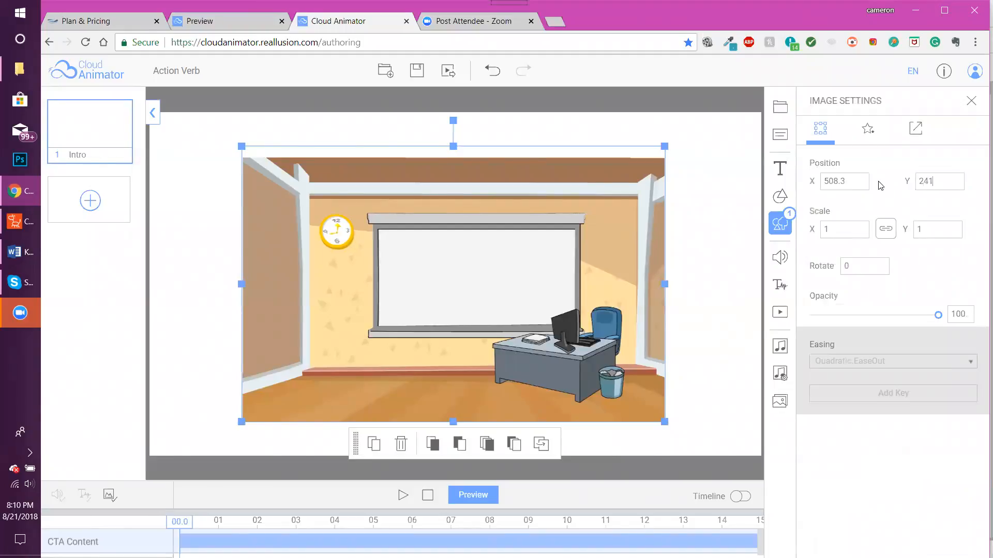
type(".5")
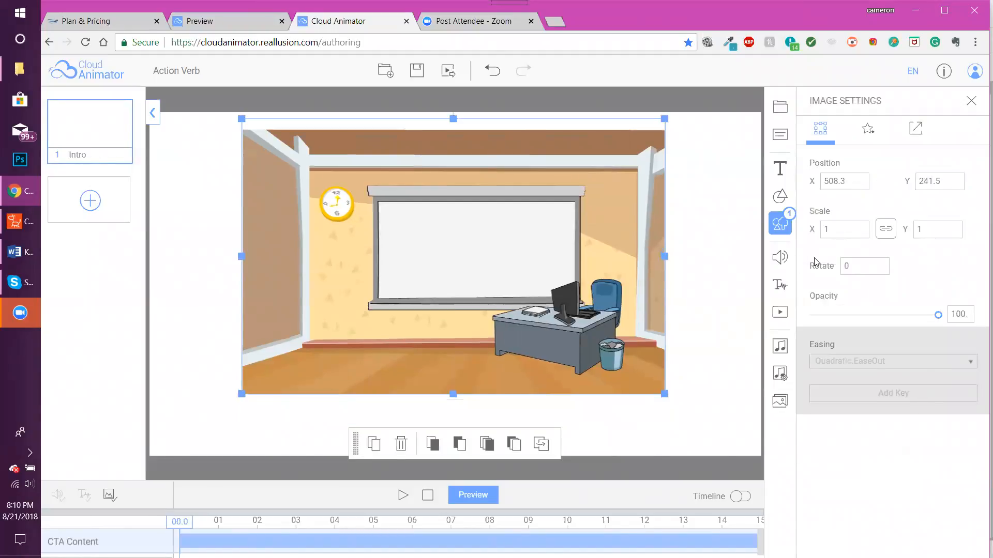
type(".46")
left_click(743, 102)
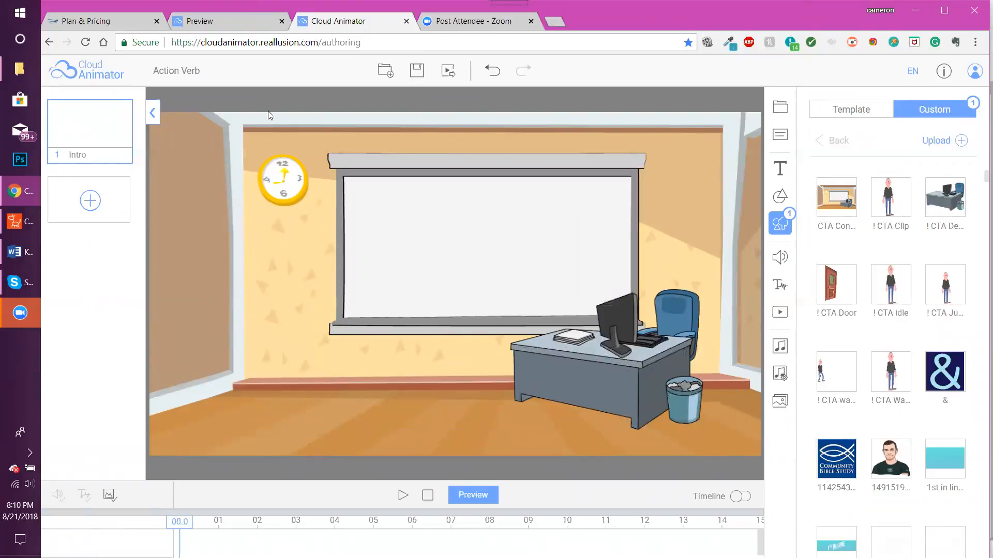
Show the timeline for the full 25-second scene in a maximized browser window and scrub through the CTA Content clip.
mouse_move(14, 233)
left_click(738, 497)
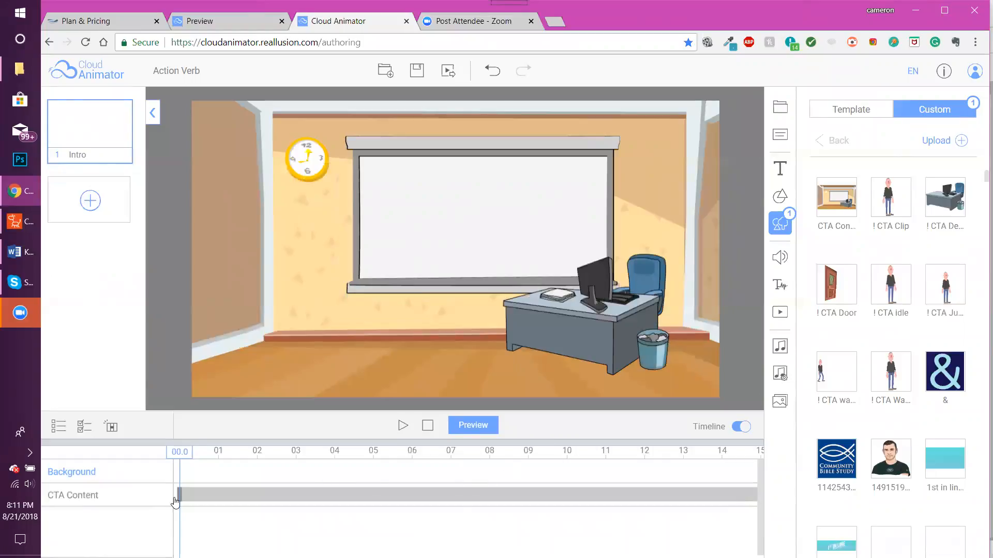
double_click(658, 18)
left_click_drag(120, 556, 176, 556)
left_click_drag(176, 446, 655, 493)
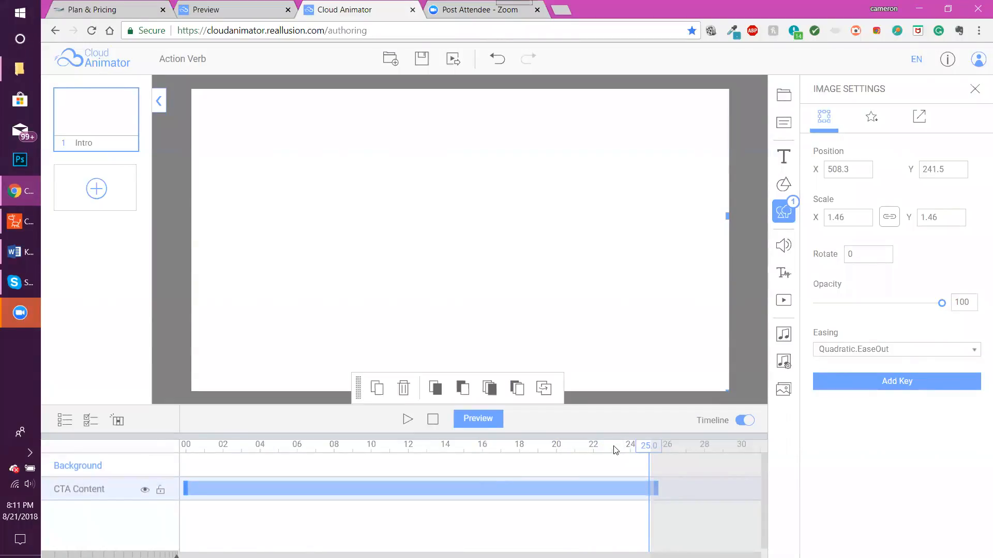
left_click_drag(620, 451, 499, 450)
left_click_drag(289, 429, 224, 425)
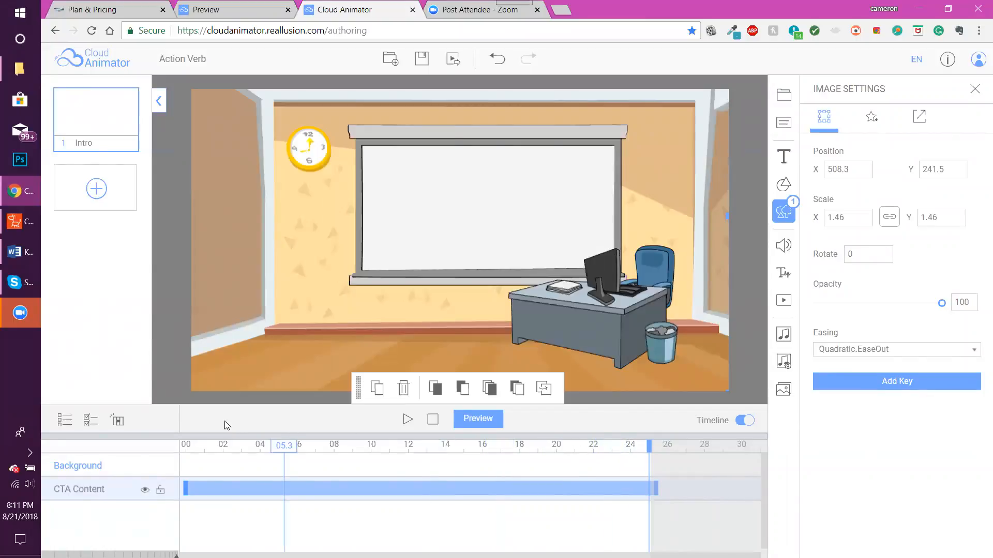
Return to CrazyTalk Animator 3, close the Cloud Animator capture window, and move the playback range start to the first frame.
left_click(20, 223)
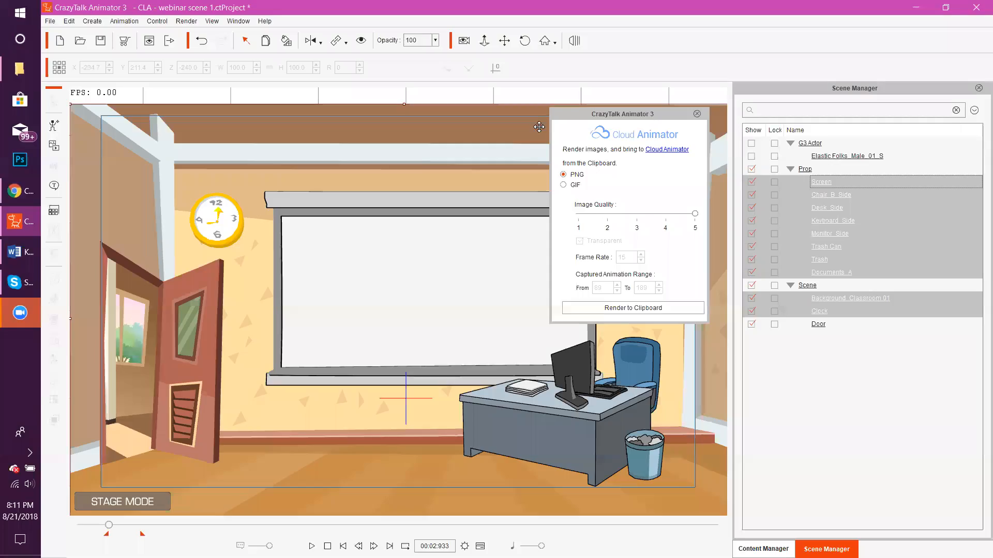
left_click(697, 113)
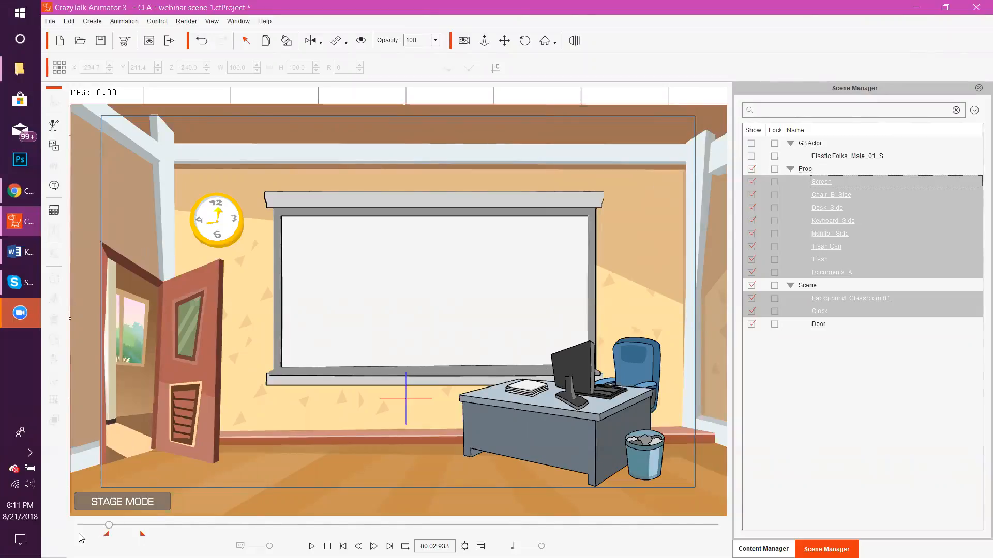
left_click_drag(106, 537, 78, 536)
Select the classroom door on the stage and open its list of Action Menu animations.
left_click(185, 314)
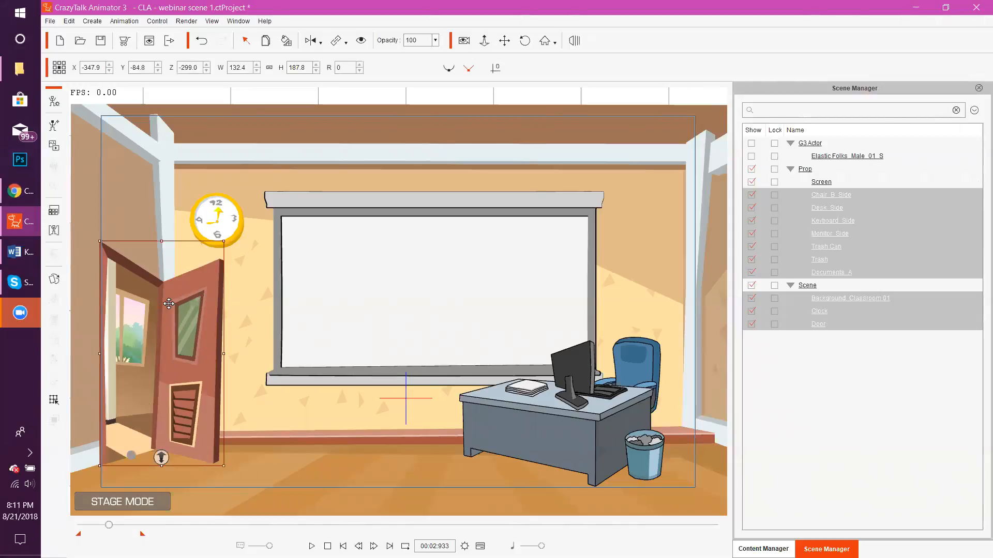
right_click(169, 304)
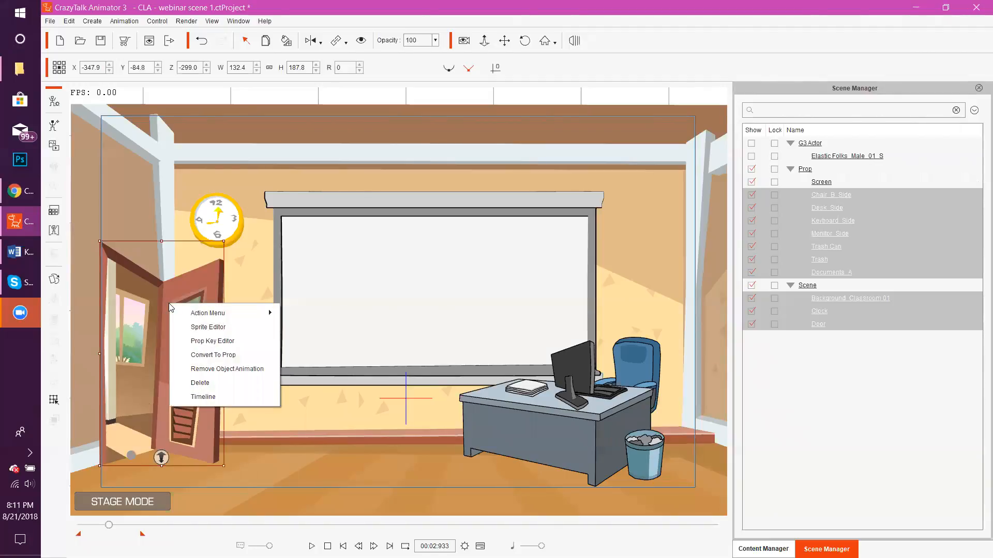
mouse_move(192, 315)
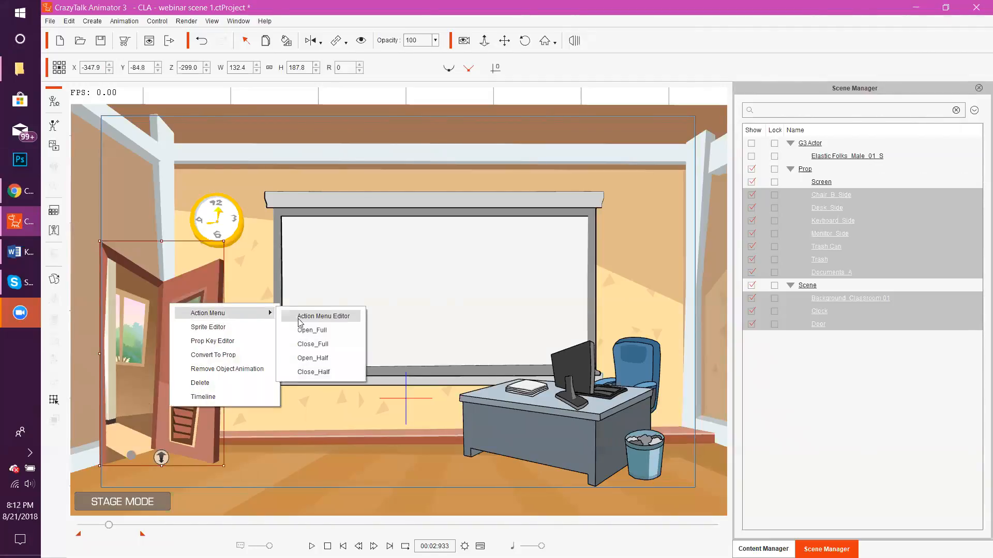
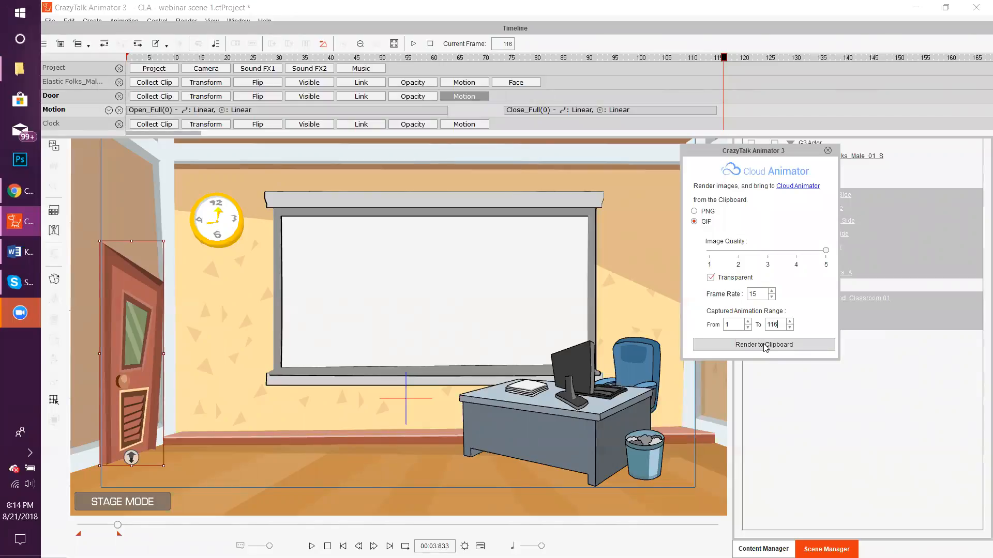
Render the door animation to the clipboard as a transparent 15 fps GIF, frames 1 to 116, and paste it into Cloud Animator's Intro scene.
left_click(766, 345)
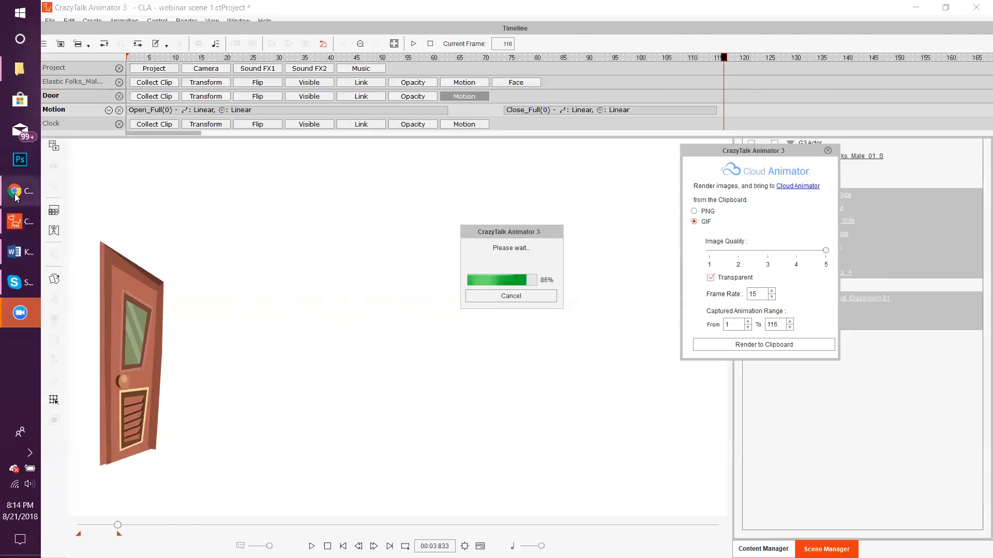
mouse_move(16, 196)
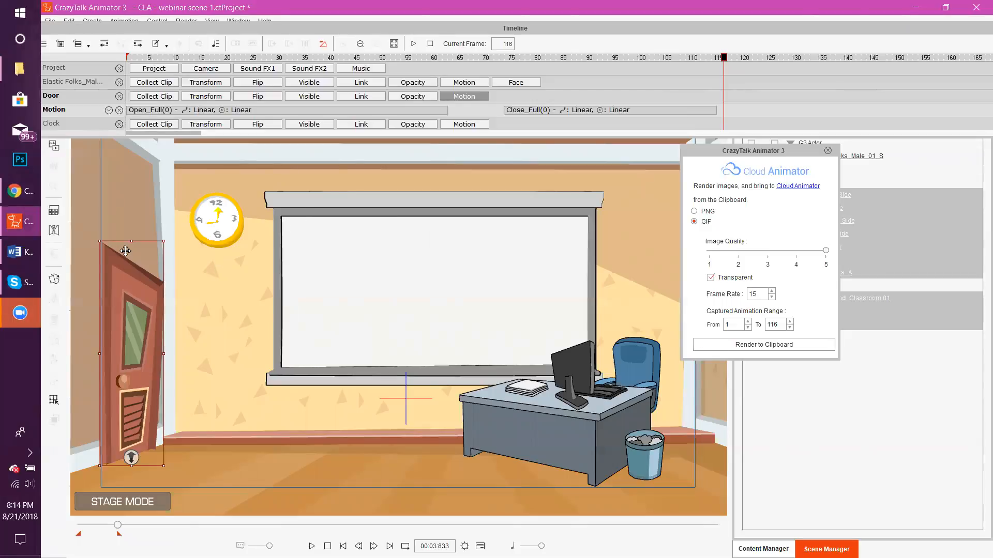
left_click(14, 193)
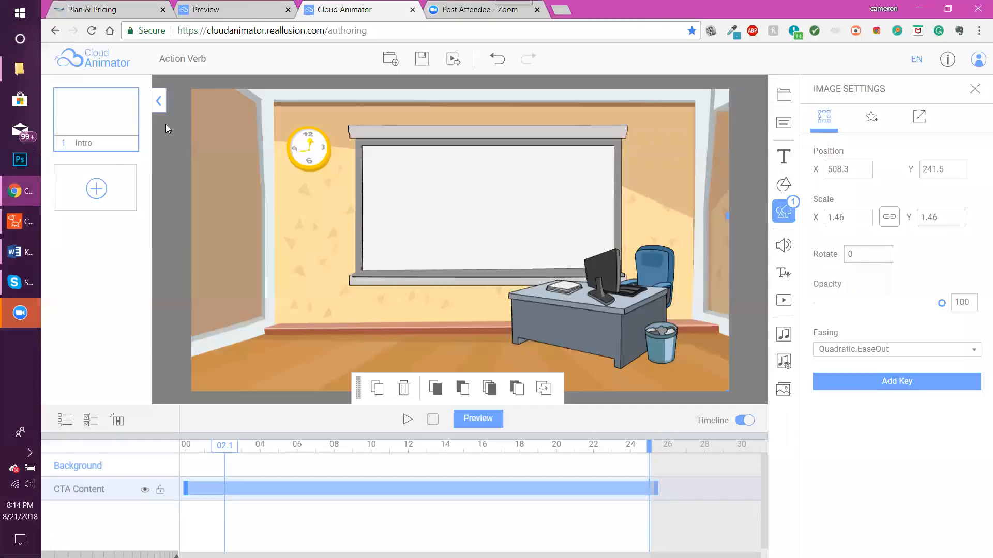
left_click(173, 158)
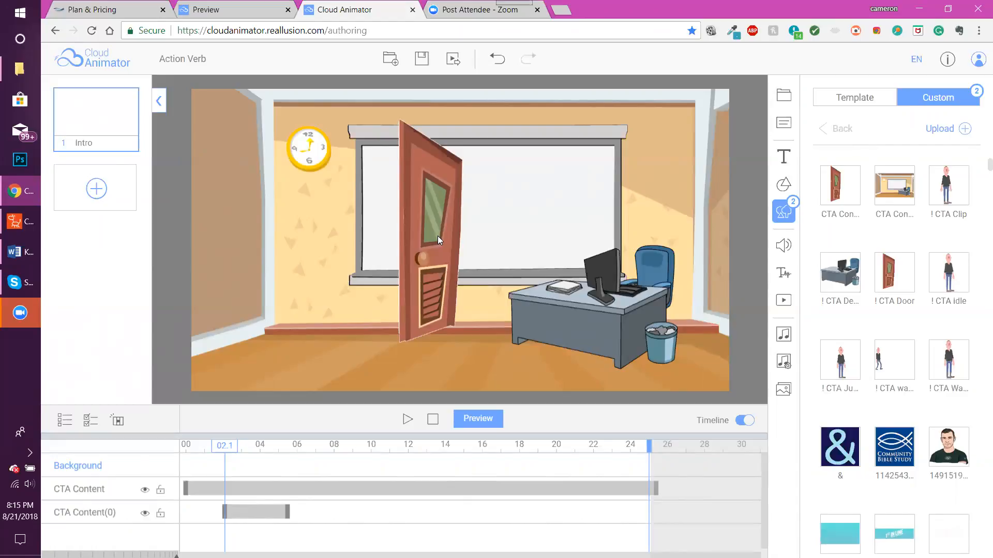
Fit the animated door into the classroom doorway by positioning it at X 109.4, Y 321.2.
left_click(429, 217)
left_click_drag(429, 215, 426, 216)
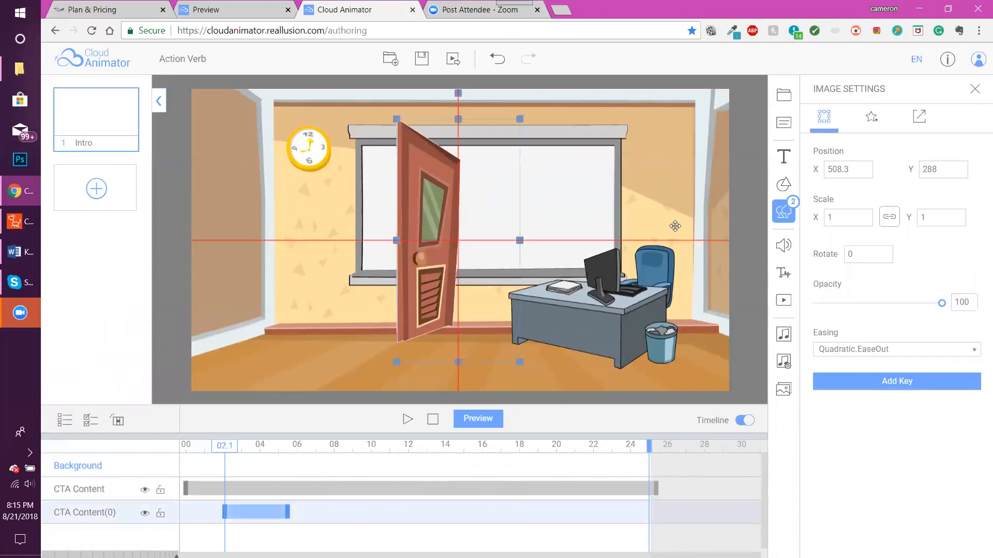
left_click(854, 172)
key("ctrl+a")
type("1")
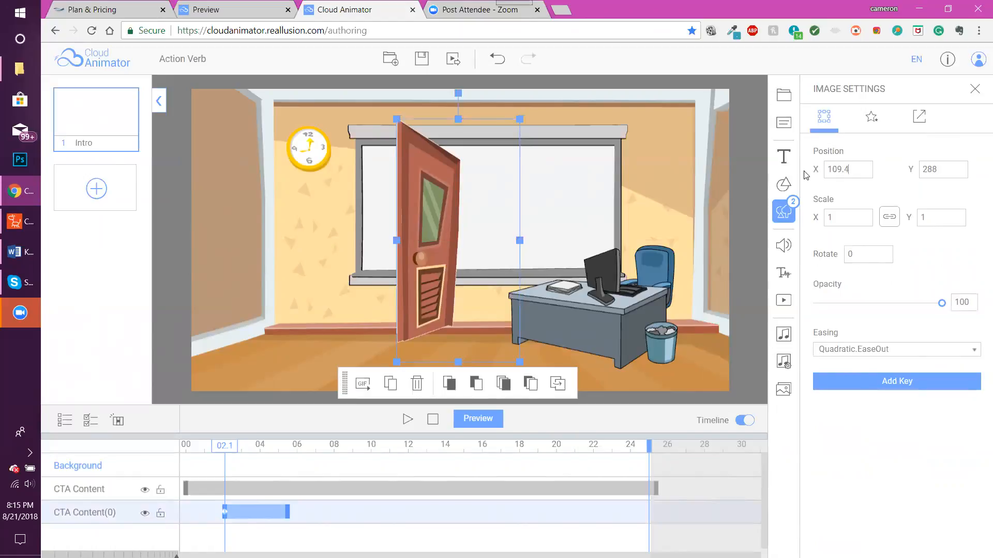
type("09.4")
key("Tab")
type("32")
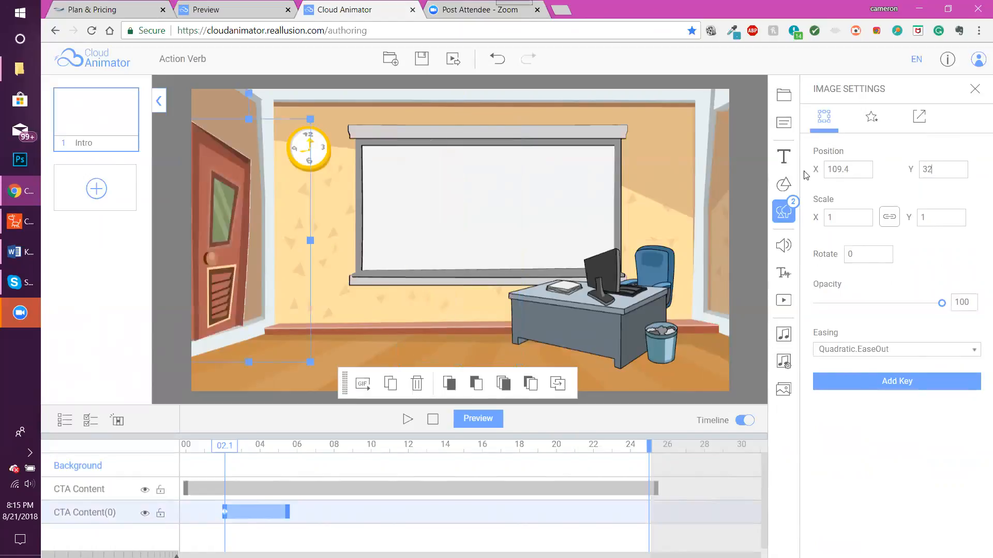
type("1.2")
key("Tab")
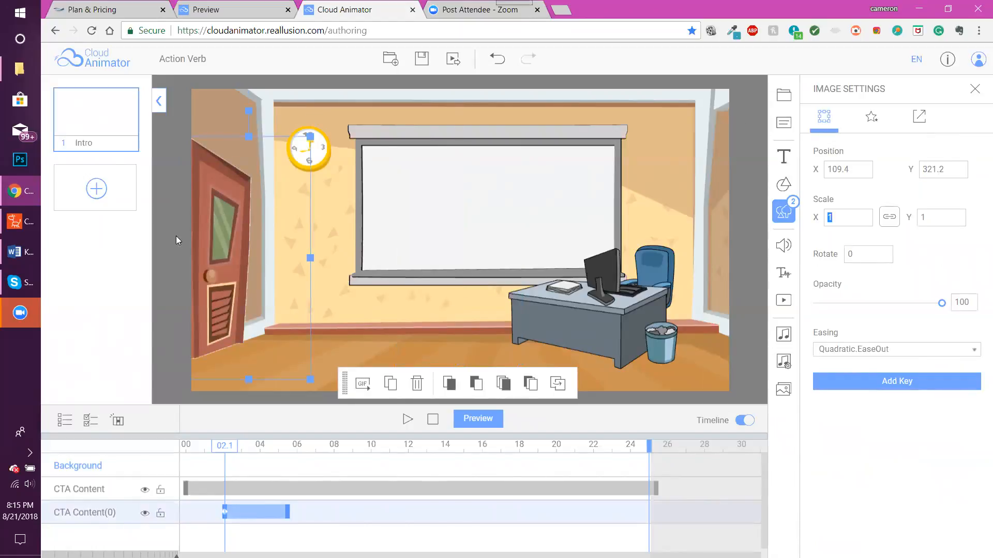
left_click(184, 218)
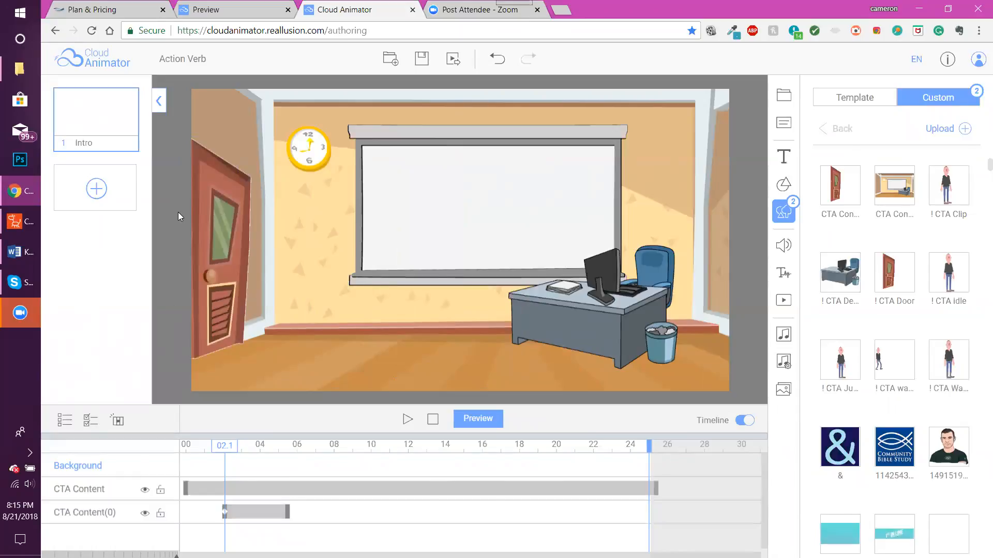
Rename the background image's timeline track to Classroom and the animated door's track to Door Gif.
double_click(98, 489)
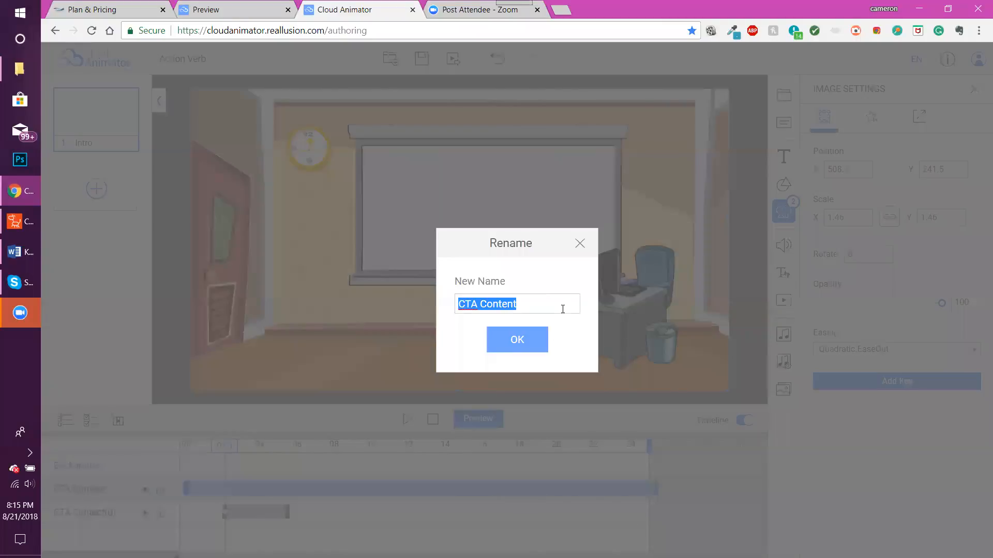
type("Classroom")
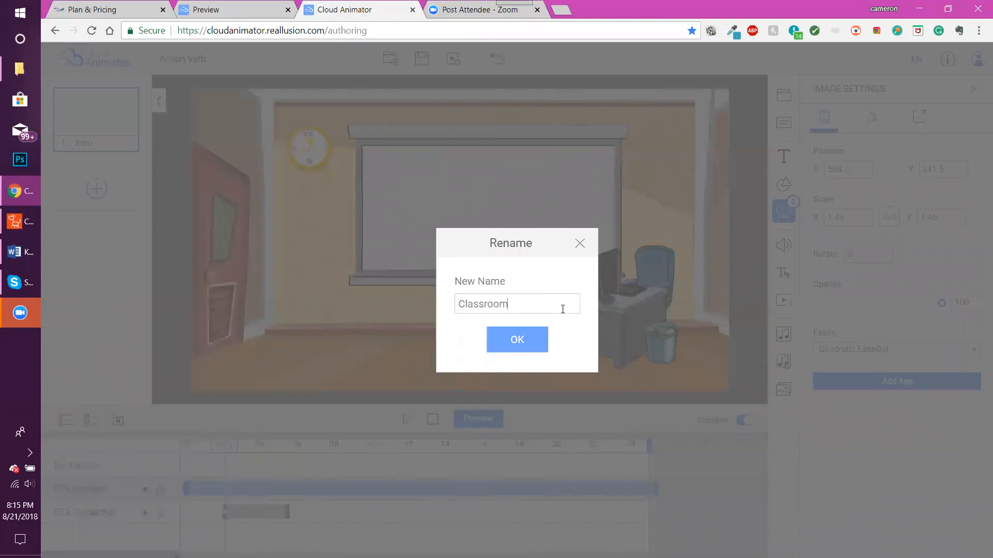
key("Return")
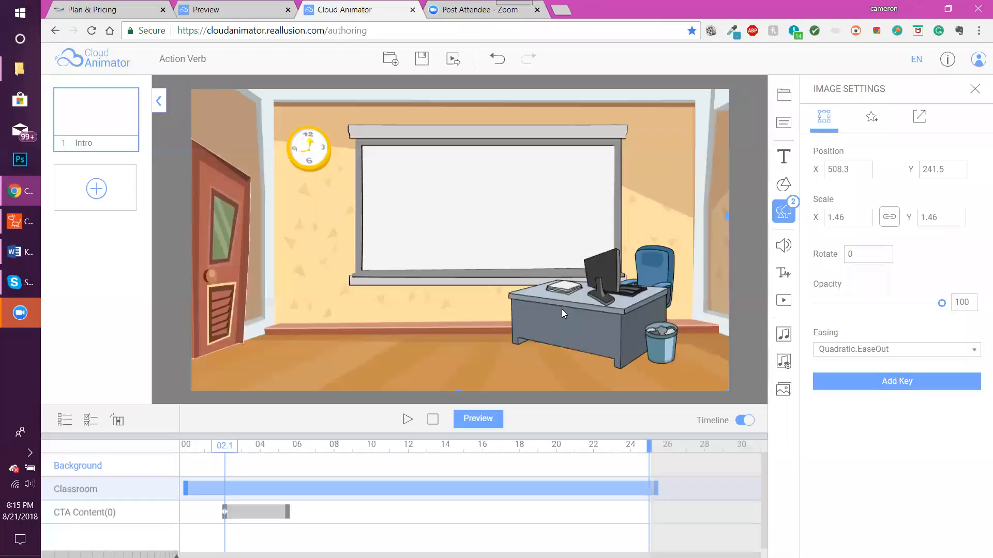
double_click(106, 512)
type("D")
key("BackSpace")
type("Door Gif")
key("Return")
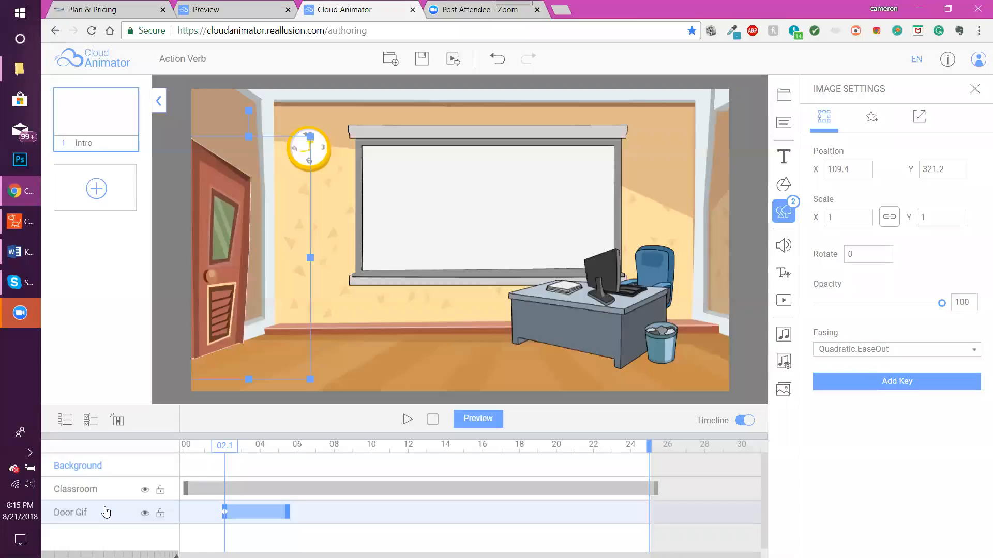
Move the Door Gif clip to the start of the timeline and scrub past its end to check when the door shows.
left_click_drag(243, 515, 233, 514)
left_click(233, 451)
left_click_drag(233, 451, 297, 451)
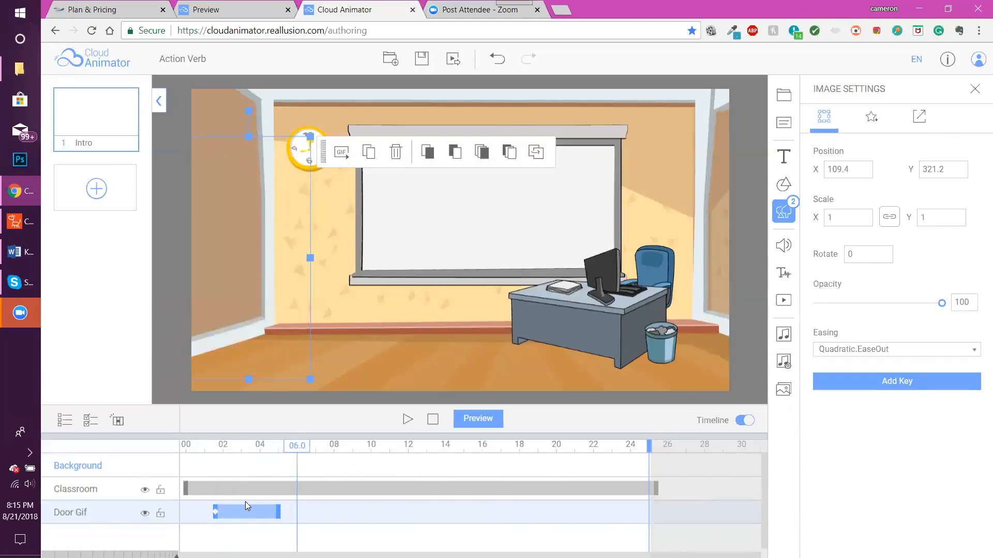
left_click_drag(257, 512, 215, 513)
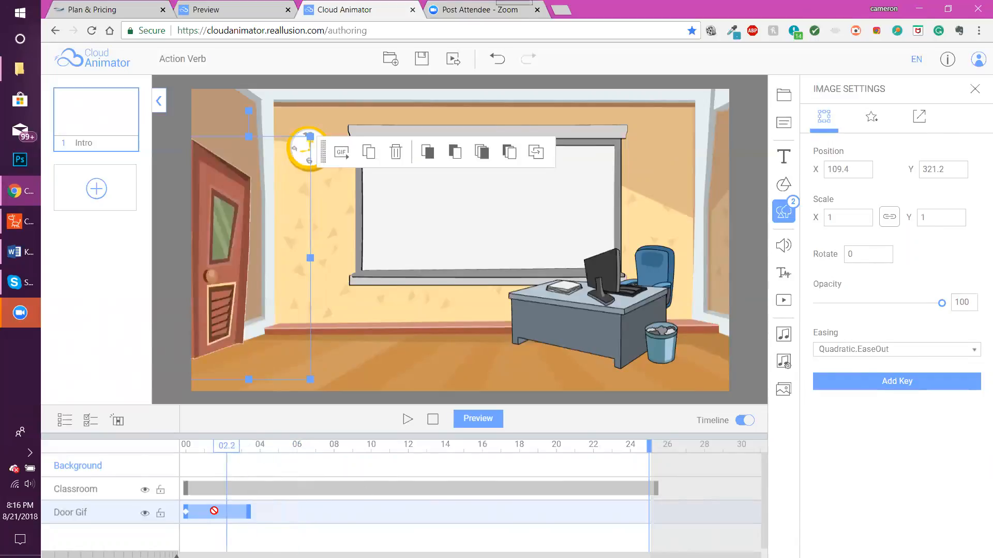
left_click(171, 238)
Switch to CrazyTalk Animator 3, render the closed door to the clipboard as a PNG, and paste it into the Cloud Animator scene.
left_click(18, 224)
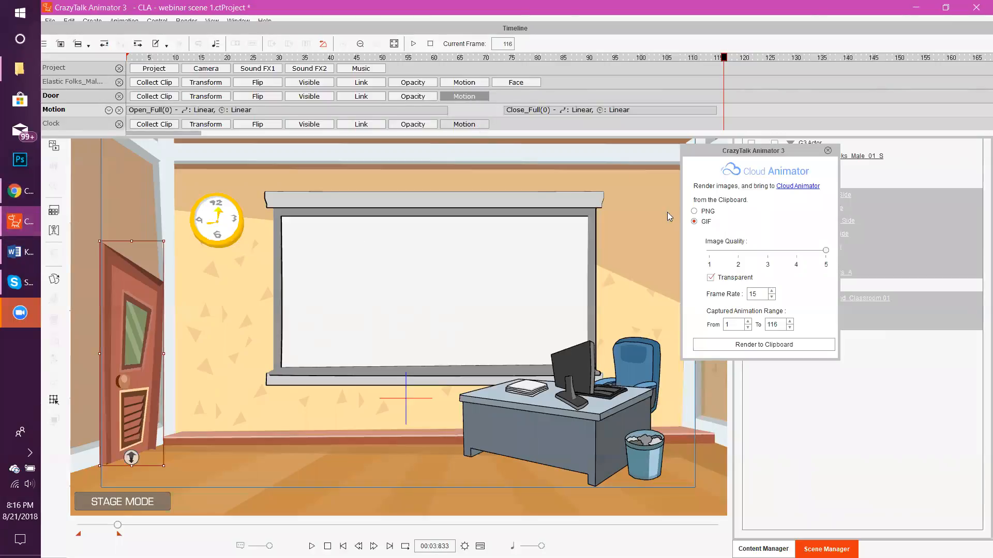
left_click(695, 211)
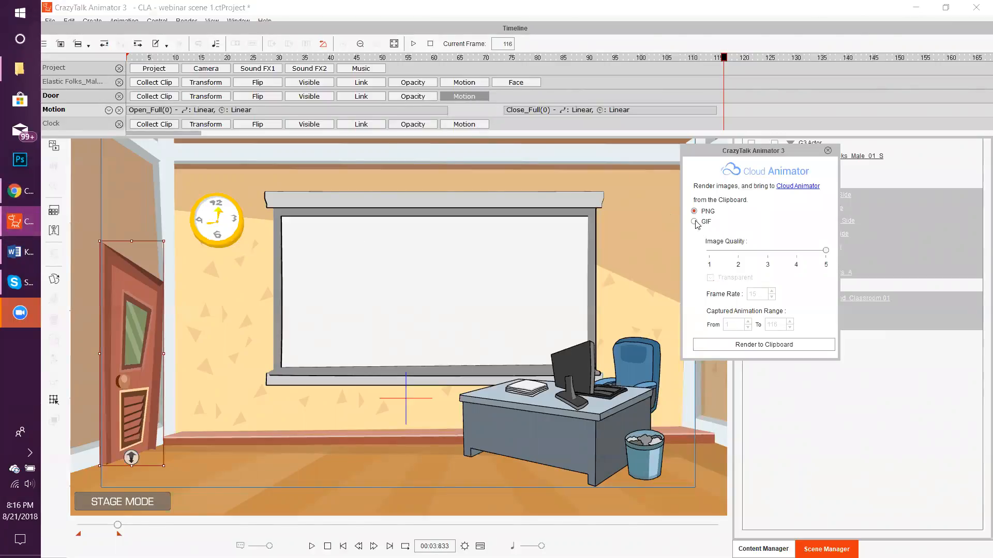
left_click(729, 345)
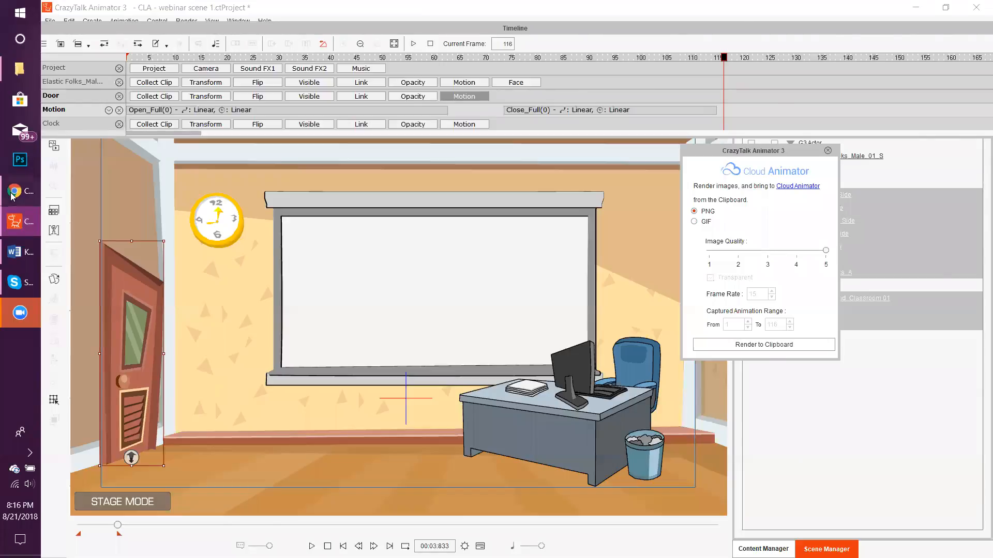
left_click(21, 191)
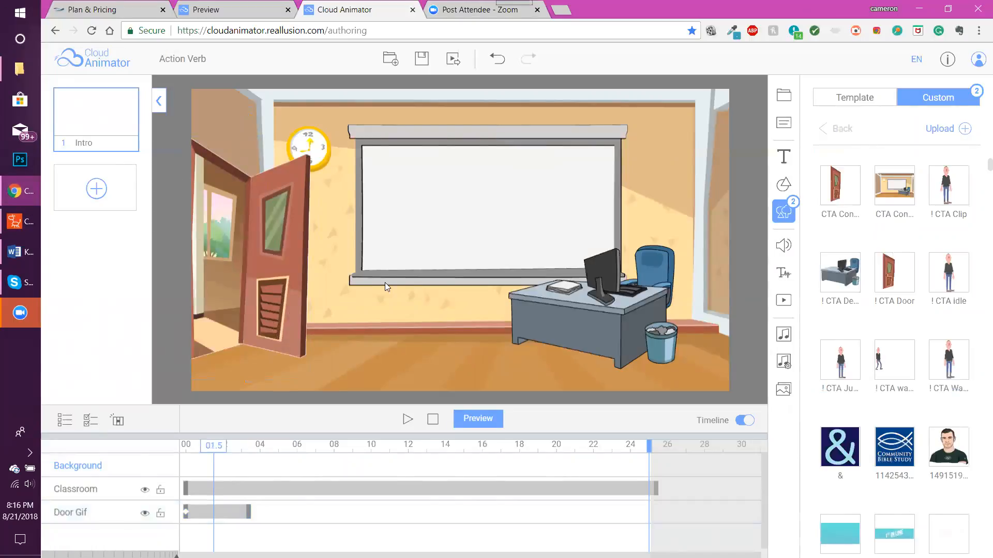
key("ctrl+v")
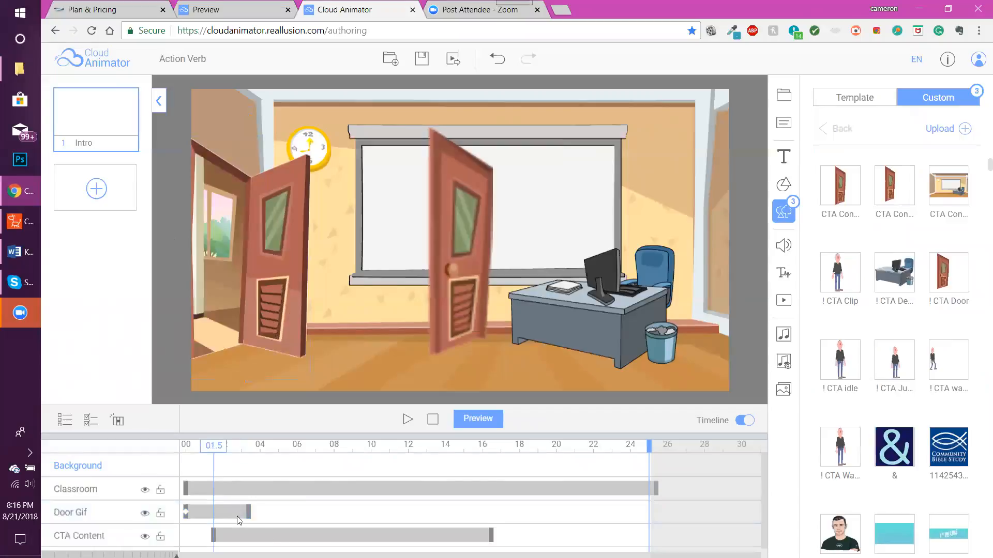
Move the still door's CTA Content clip to the start of the timeline and shorten it to end at about 10.9 seconds.
left_click(245, 537)
left_click_drag(265, 538, 236, 538)
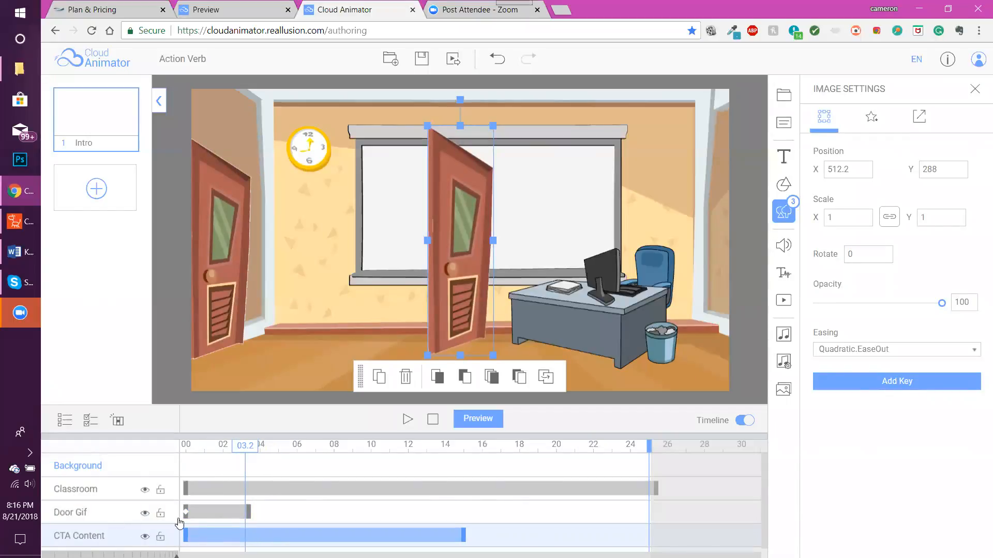
left_click_drag(464, 539, 387, 532)
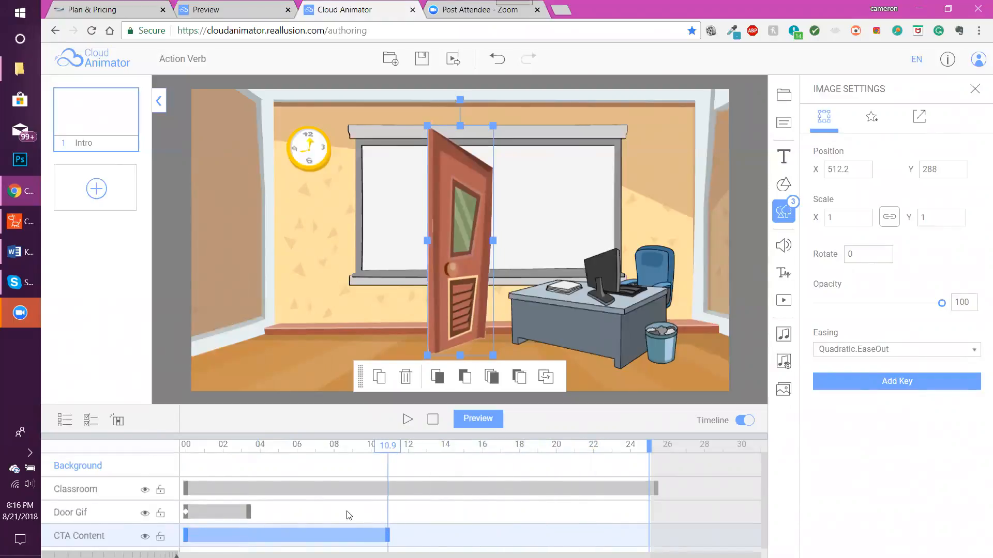
Try stretching the Door Gif clip to about 17 seconds to loop the door animation, and restore its single-cycle length.
left_click(227, 514)
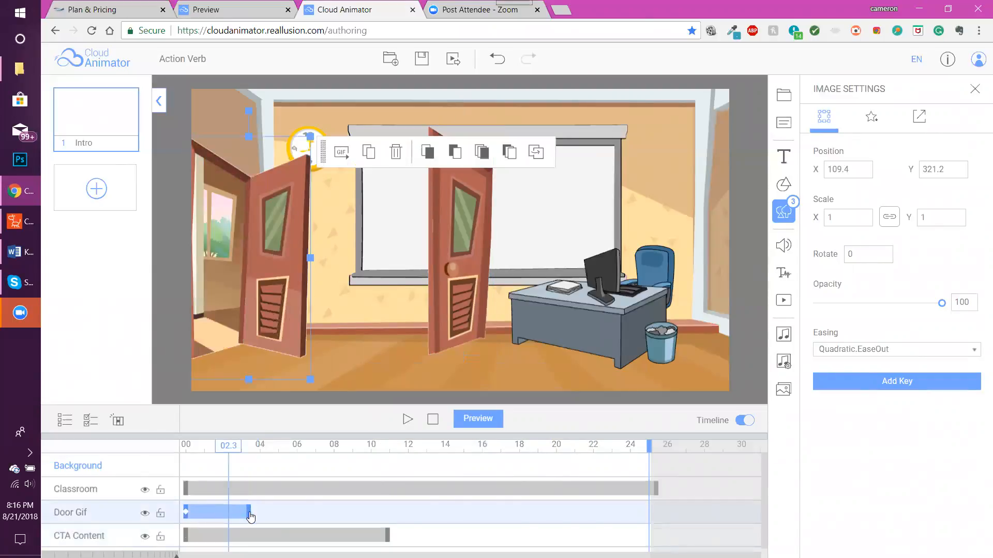
left_click_drag(251, 517, 500, 513)
left_click_drag(185, 449, 292, 452)
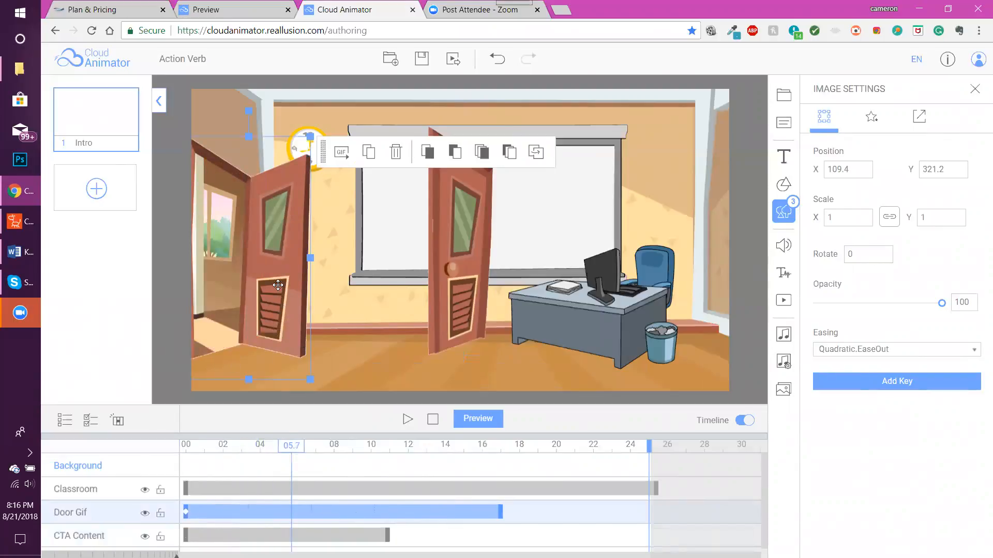
left_click_drag(322, 152, 448, 220)
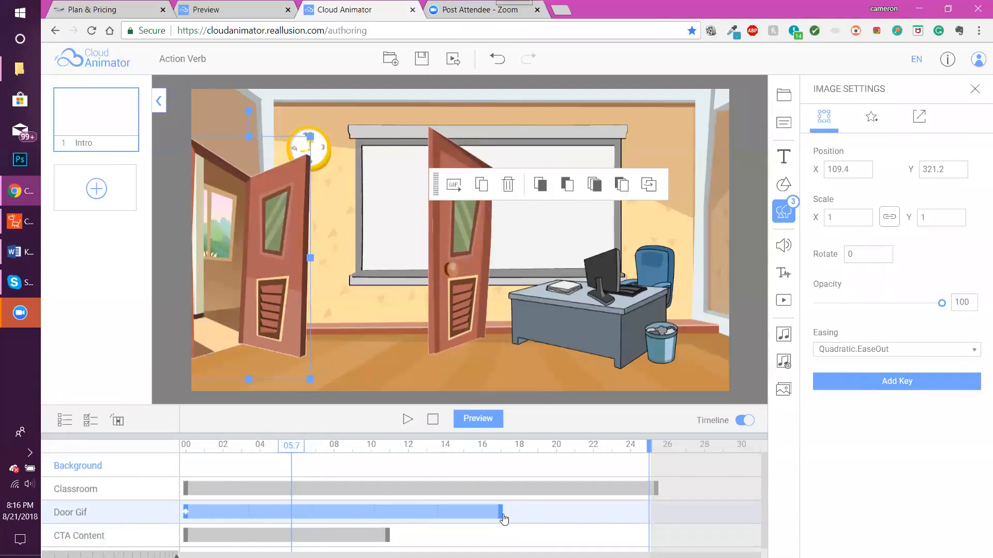
left_click_drag(387, 518, 232, 509)
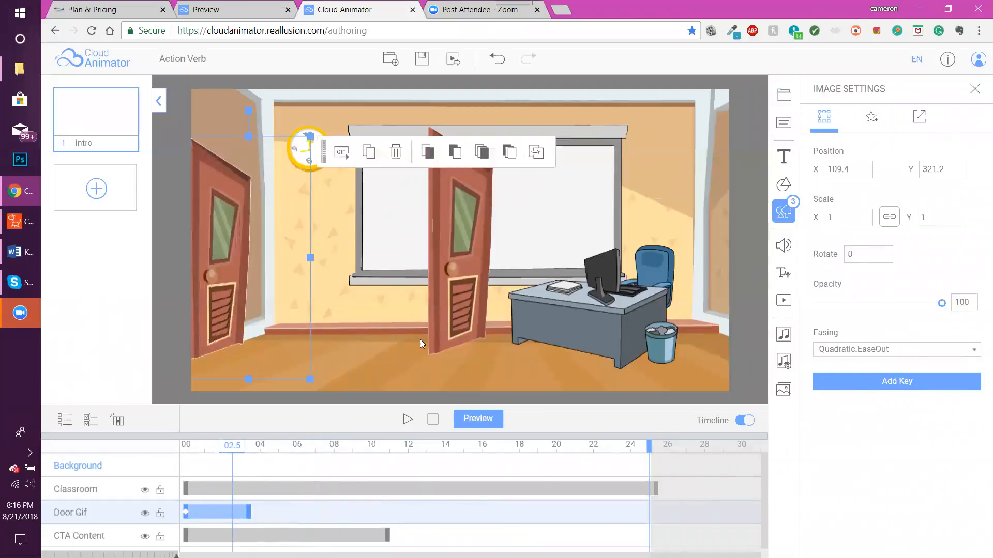
Position the still door image at X 53.9, Y 303.6 and scale it to 0.98 to fit the doorway.
left_click(448, 228)
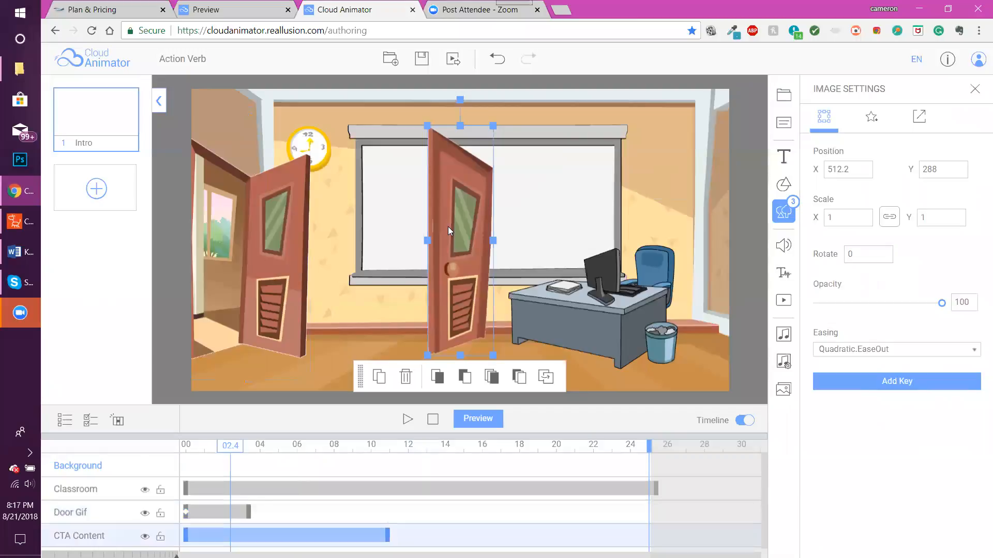
double_click(854, 170)
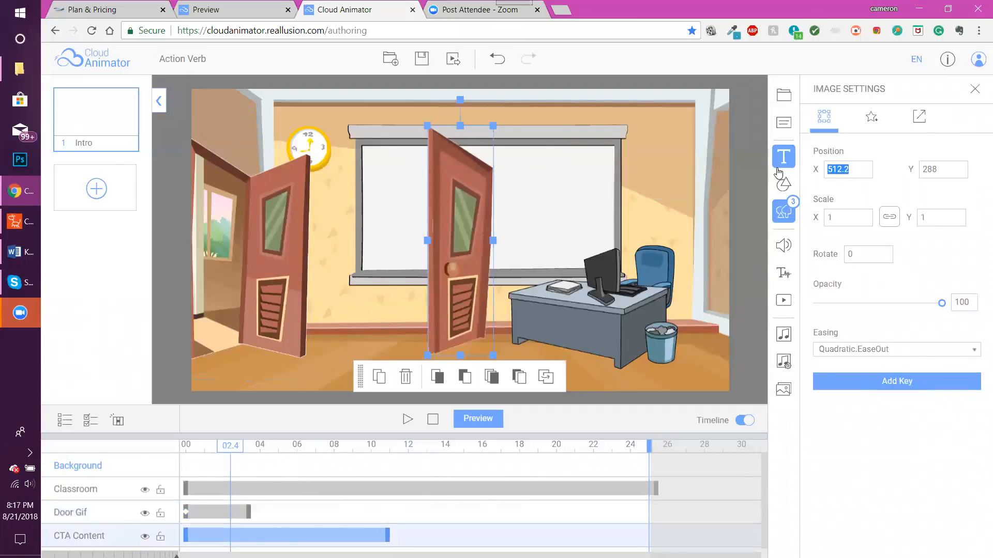
type("53.9")
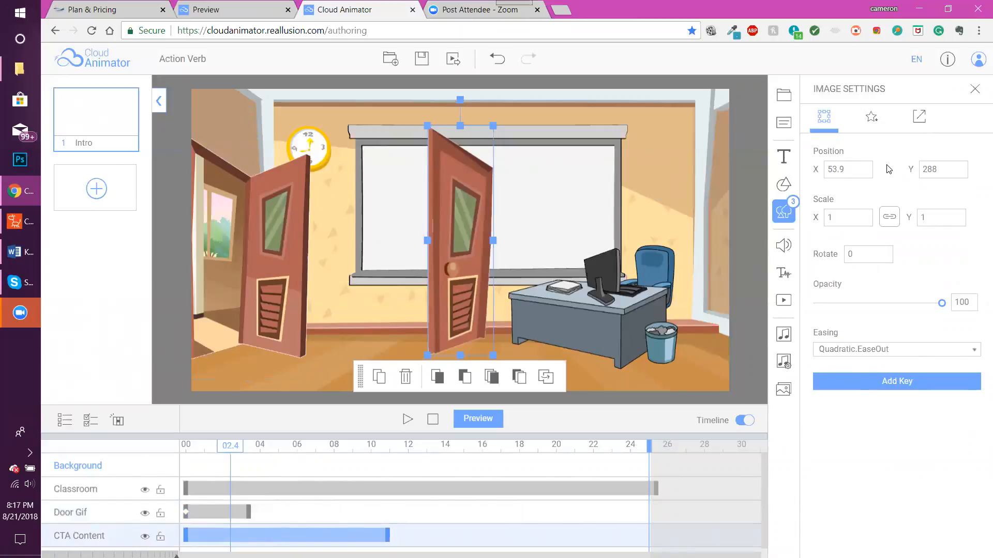
key("Tab")
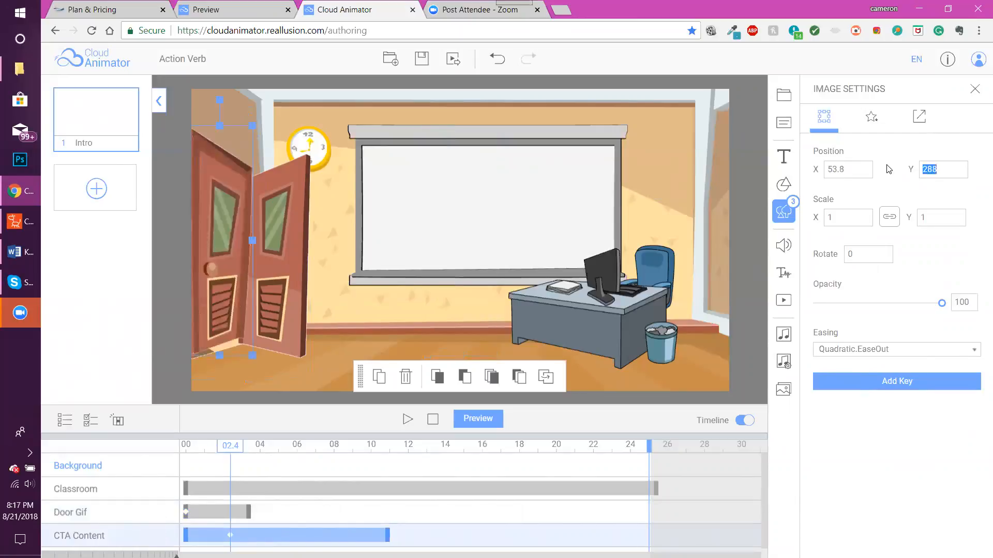
type("303.6")
key("Tab")
left_click_drag(926, 217, 912, 221)
type("0.98")
key("Return")
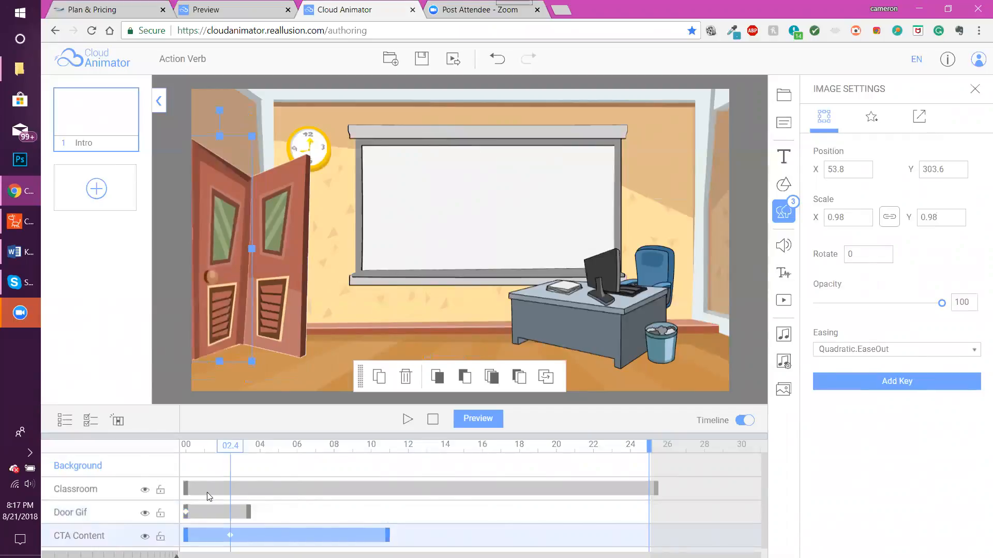
Start the still door's CTA Content clip where the Door Gif ends, at about 3.4 seconds, and extend it to about 25 seconds.
mouse_move(203, 533)
left_mouse_down()
mouse_move(242, 537)
mouse_move(186, 538)
left_mouse_up()
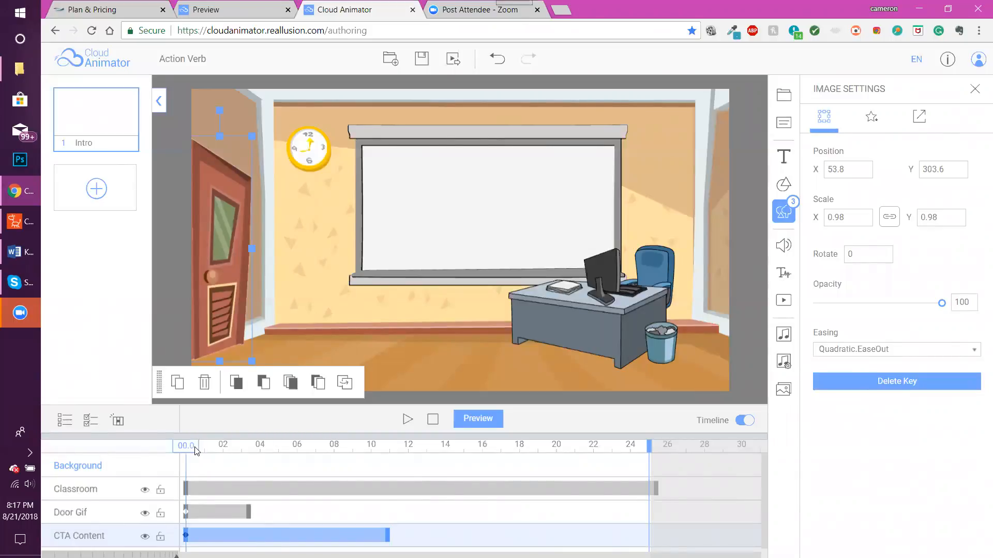
left_click_drag(201, 451, 217, 452)
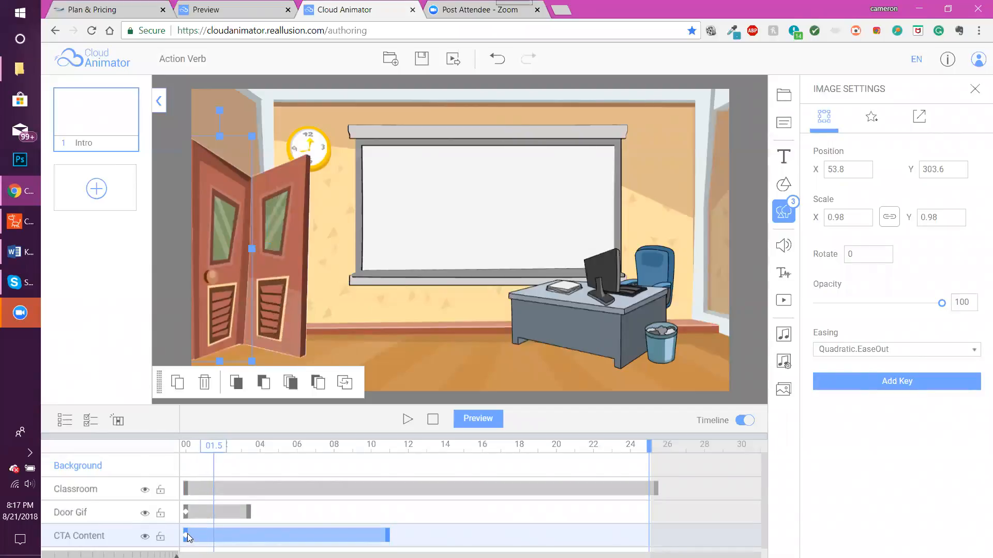
left_click_drag(189, 538, 248, 531)
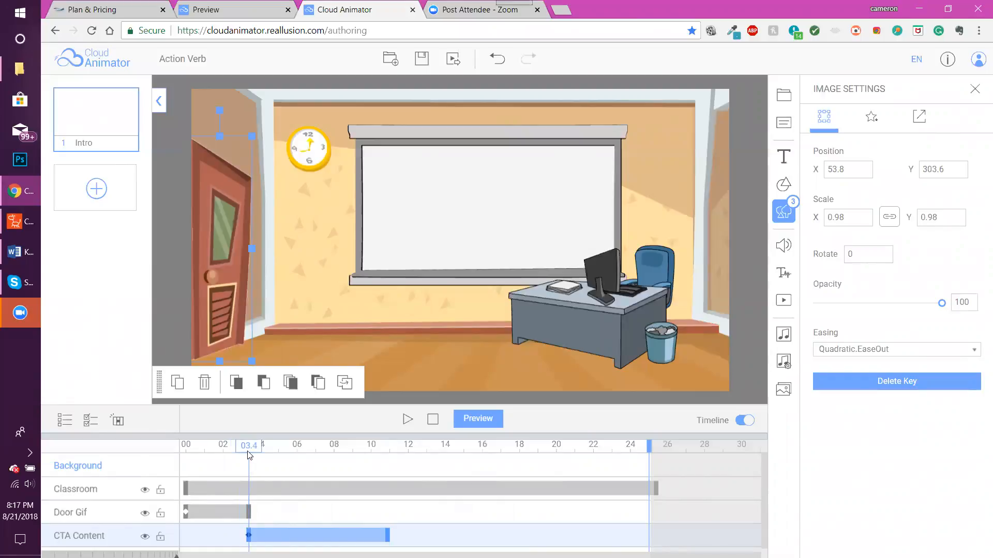
mouse_move(249, 449)
left_mouse_down()
mouse_move(187, 450)
mouse_move(255, 455)
left_mouse_up()
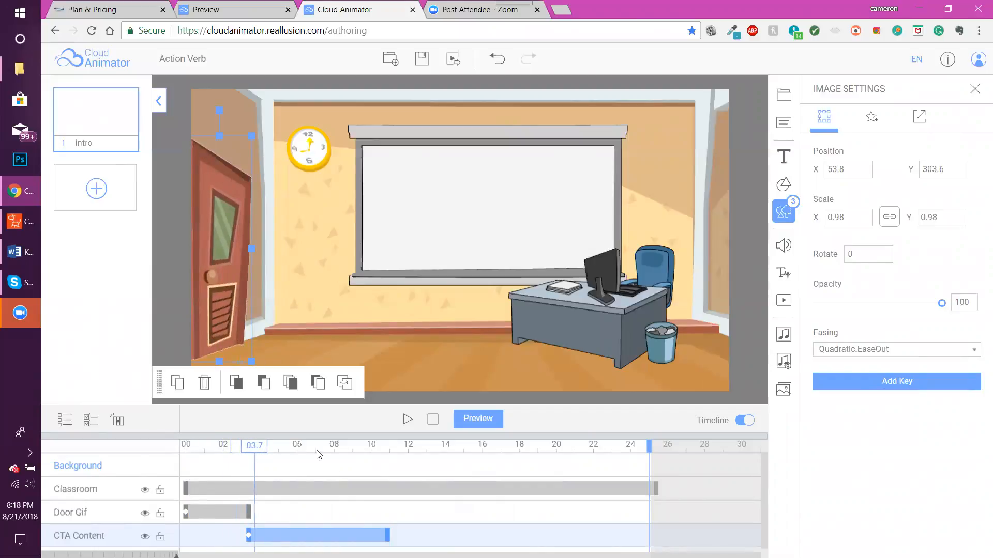
left_click(406, 532)
left_click_drag(390, 541, 653, 536)
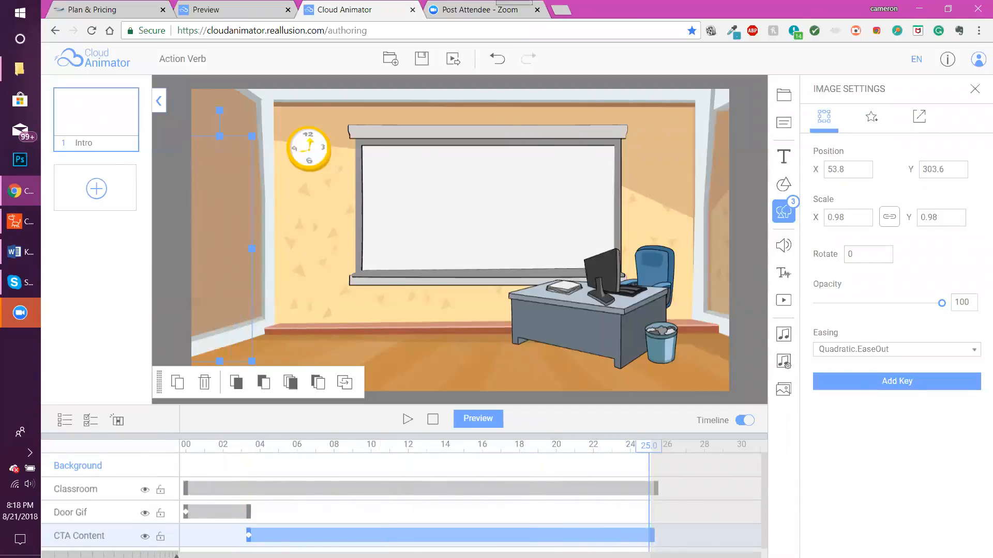
Rename the CTA Content track as Door PNG and deselect the still door image.
double_click(86, 538)
type("D")
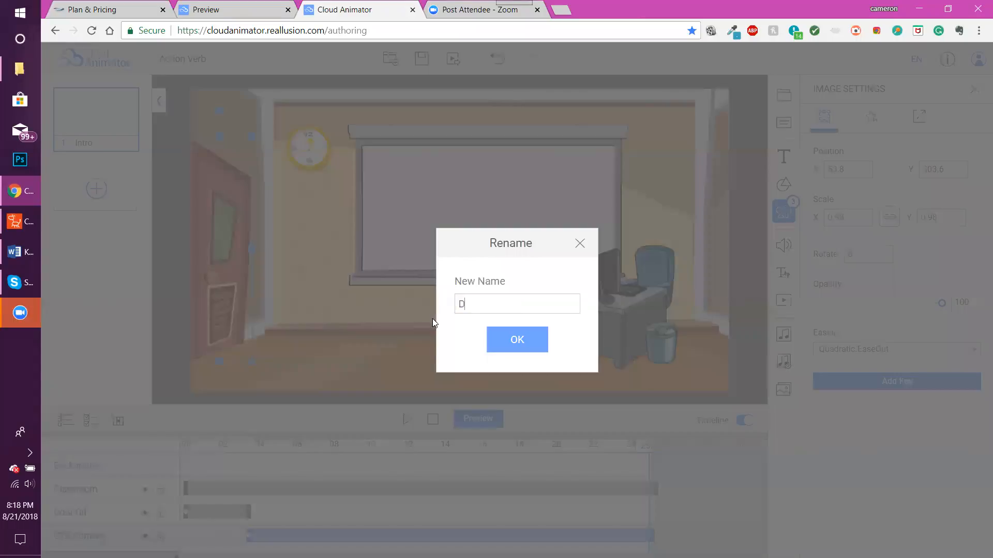
type("oor PNG")
key("Return")
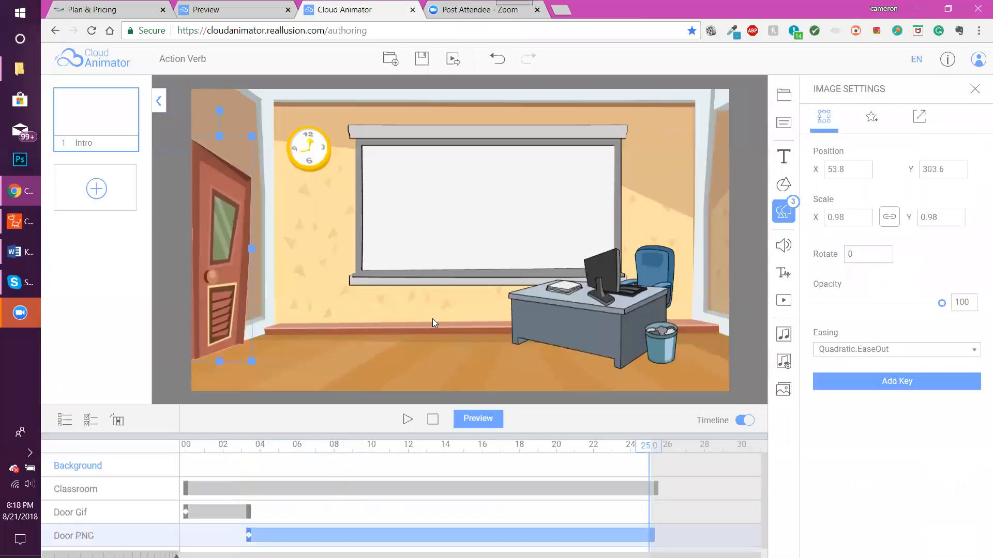
left_click(161, 155)
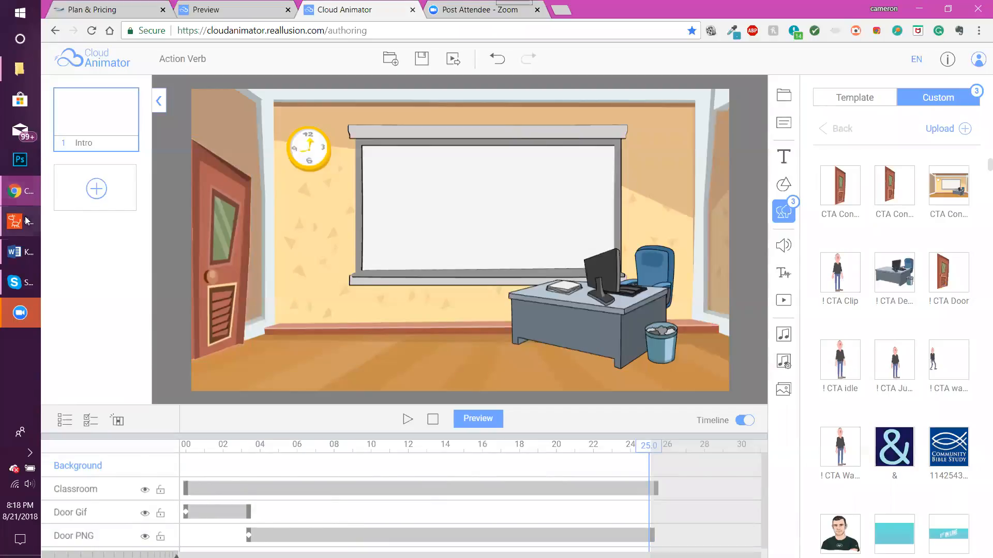
Switch to CrazyTalk Animator 3, close the Cloud Animator capture dialog, and move the Timeline window upward.
left_click(52, 220)
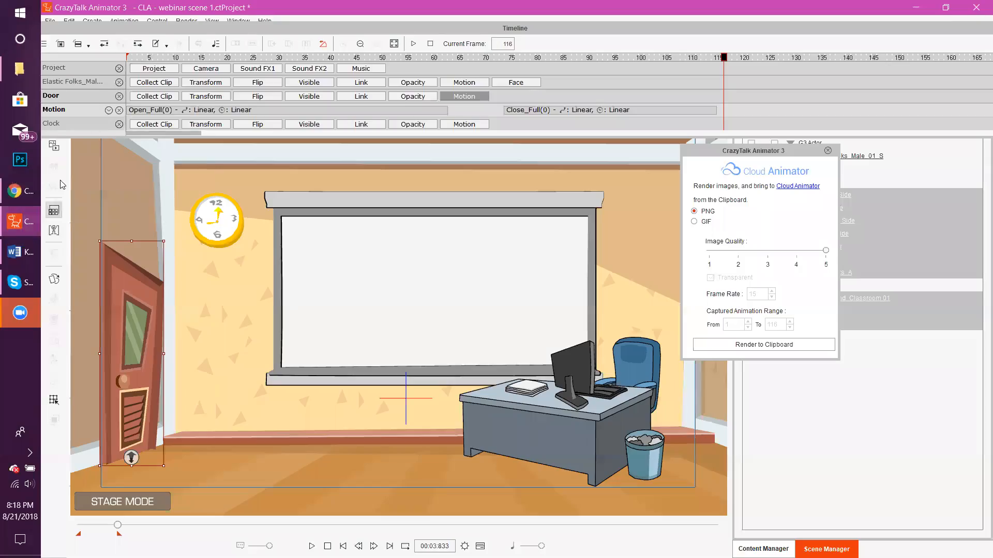
left_click_drag(813, 151, 649, 165)
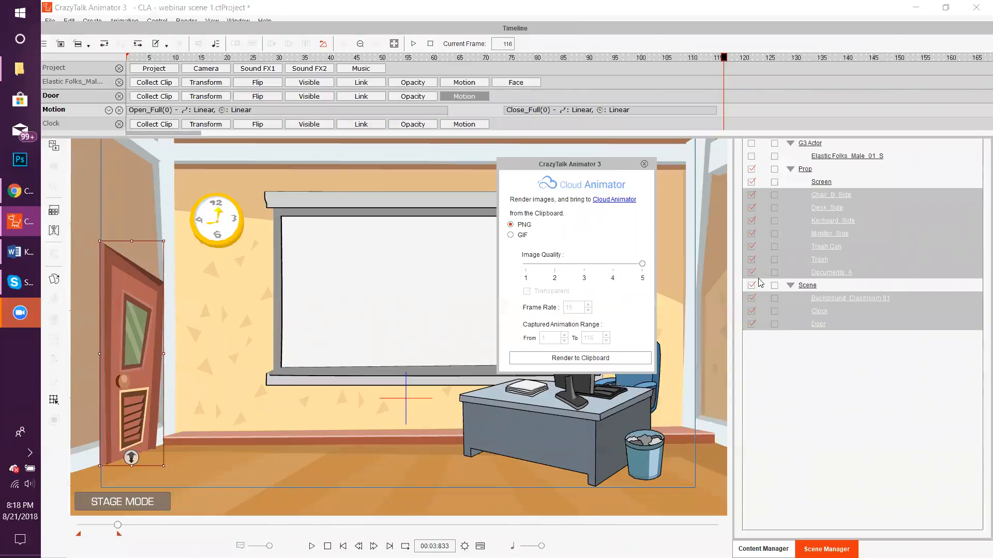
left_click(644, 164)
left_click_drag(715, 28, 702, 4)
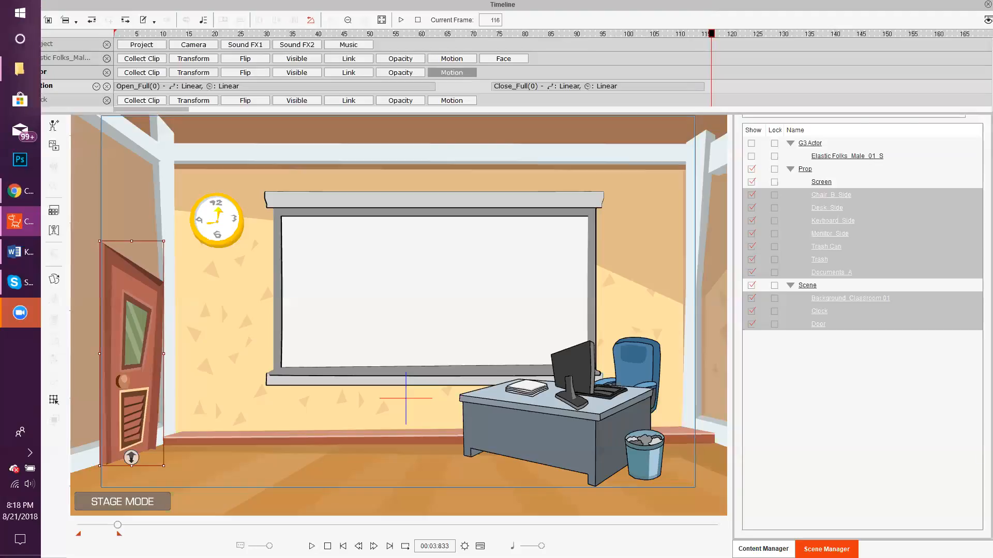
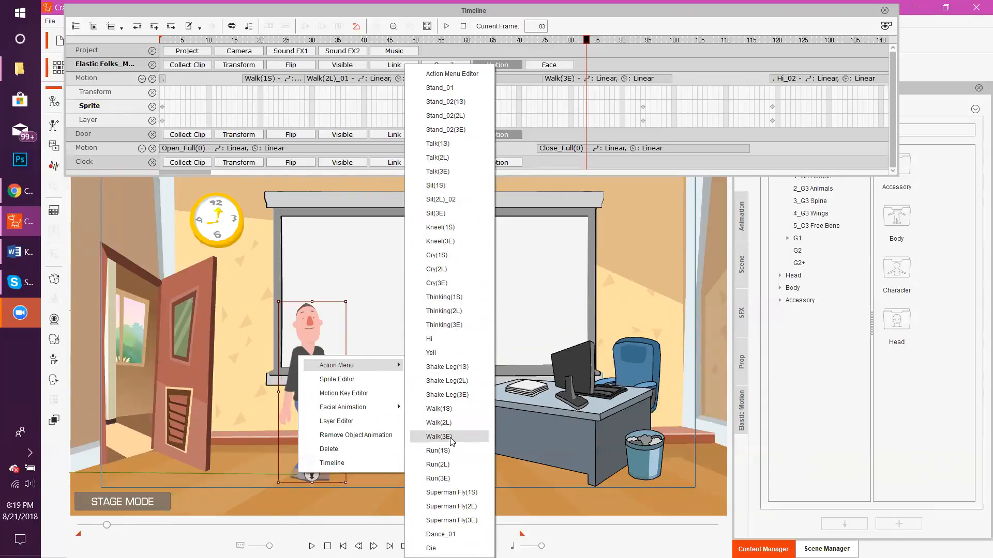
Limit the playback range to frames 17 to 102 around the character's walk and play part of it.
left_click(162, 42)
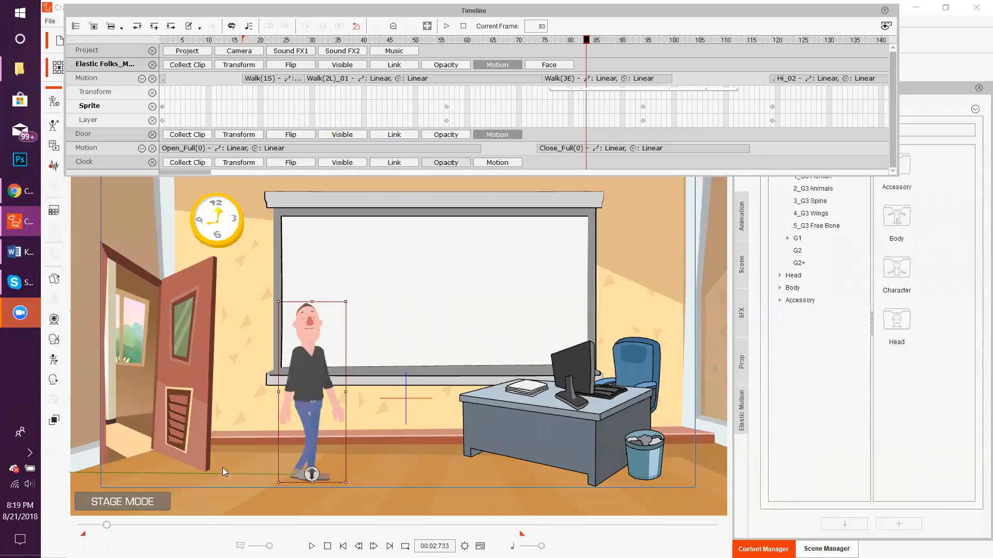
left_click(515, 538)
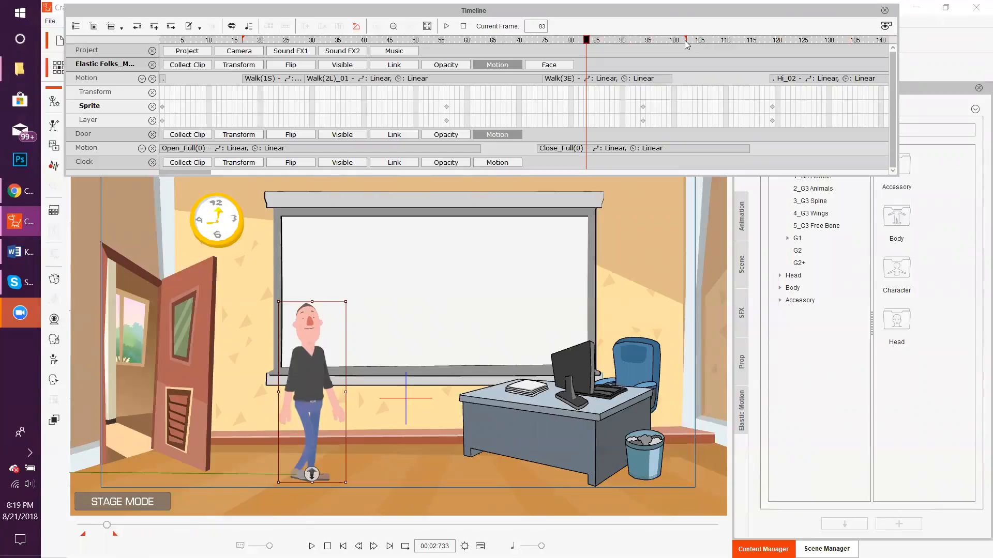
left_click(255, 40)
key("space")
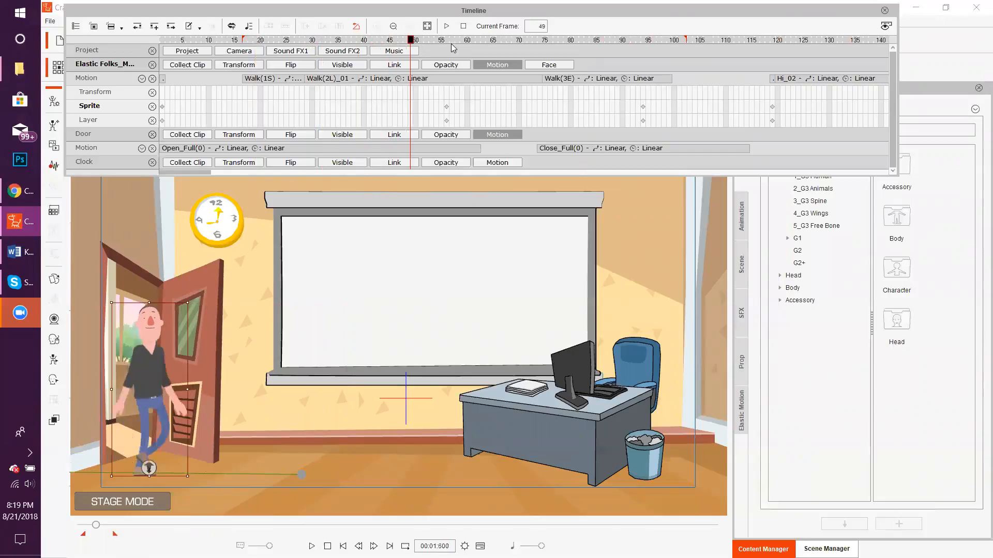
key("space")
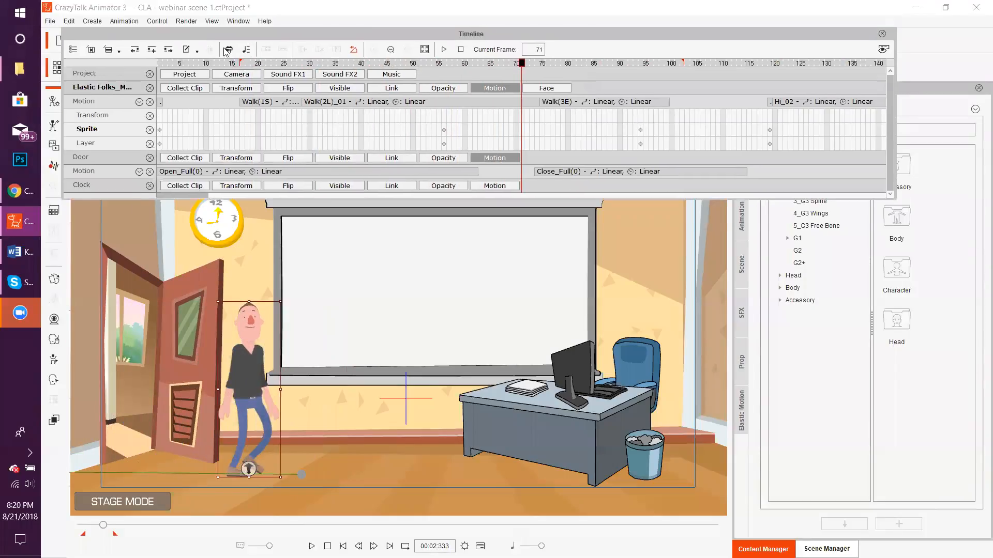
Open Capture for Cloud Animator, choose GIF for the frame 17 to 102 range, and move the dialog clear of the timeline.
left_click(186, 21)
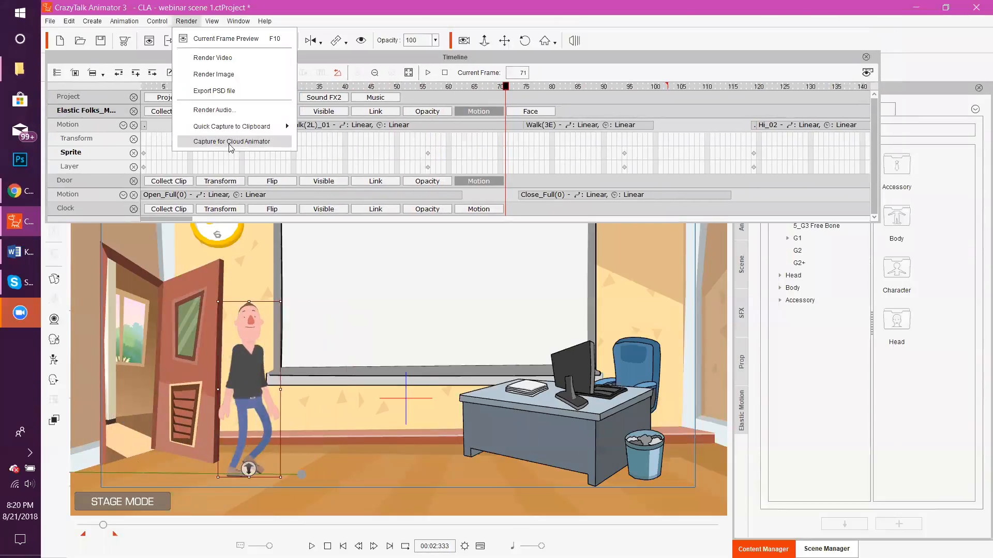
left_click(232, 143)
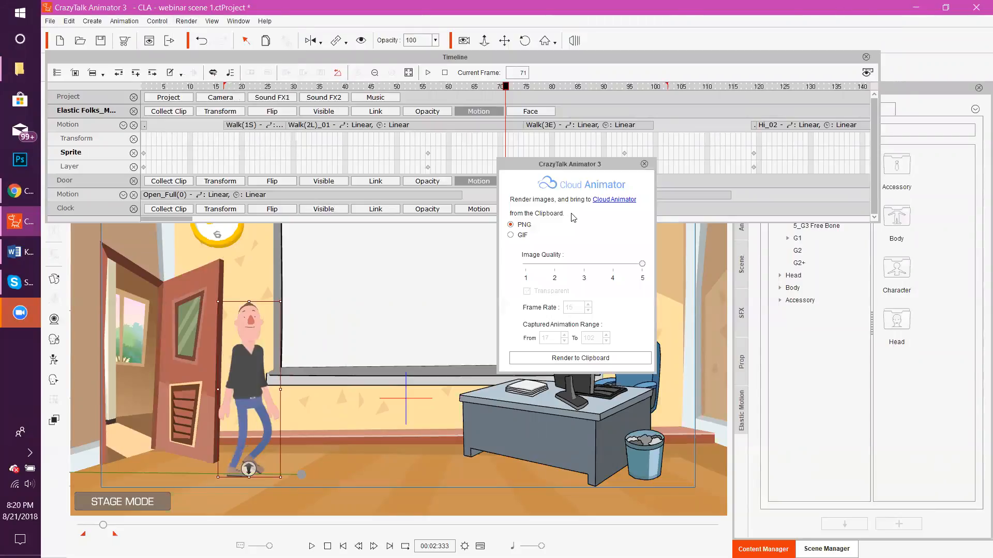
left_click(511, 235)
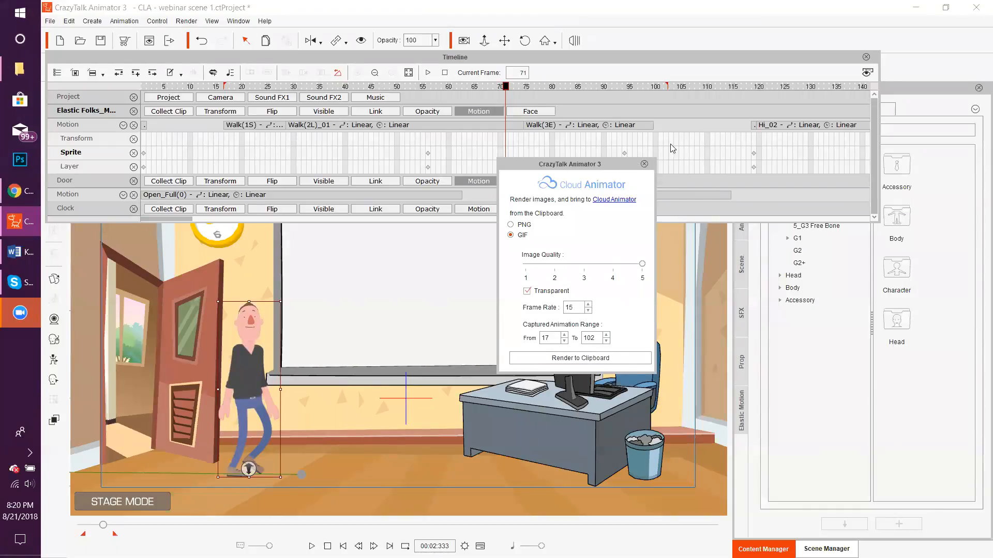
left_click_drag(636, 163, 787, 120)
Show the character's Transform track, move its two keys to about frames 14 and 18, and scrub through the walk.
left_click(221, 112)
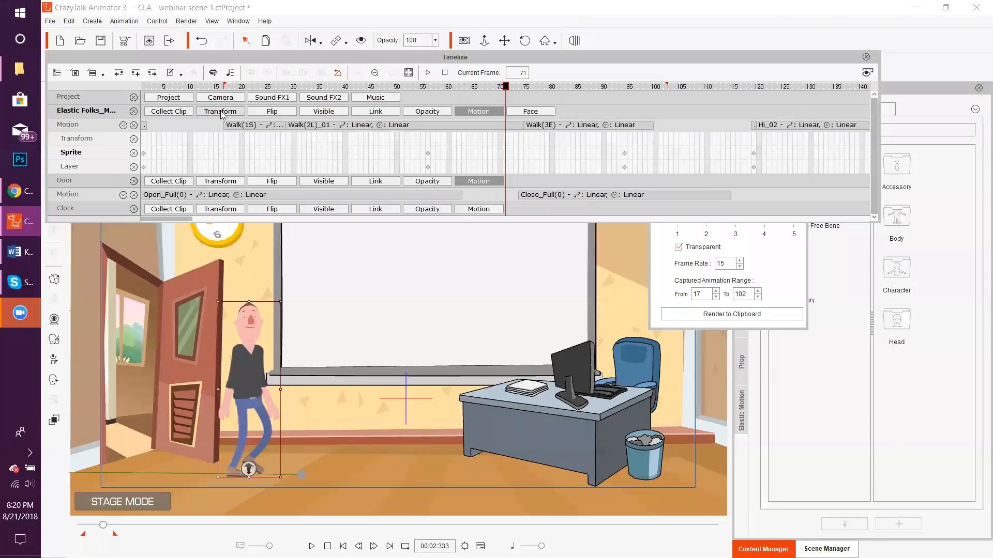
left_click(252, 125)
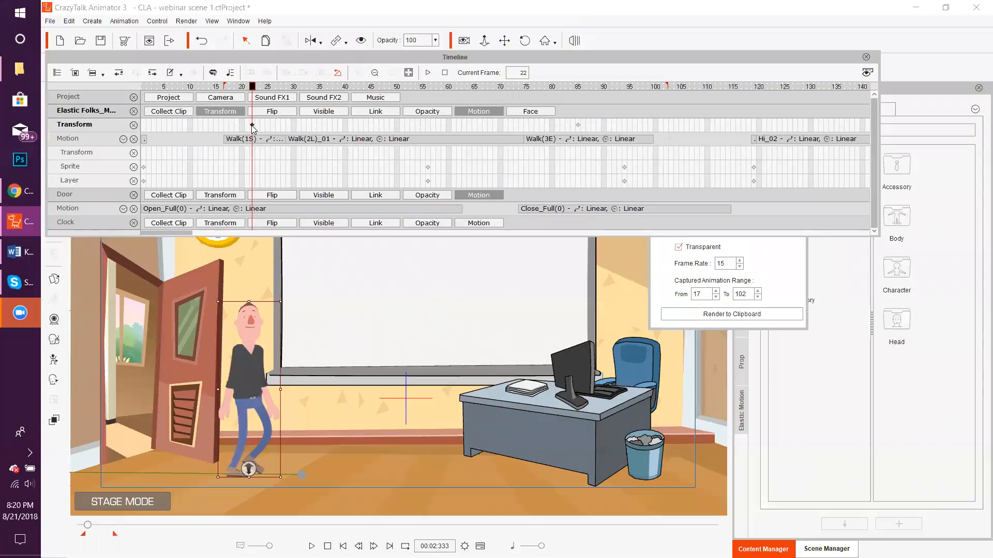
left_click(579, 126)
left_click_drag(308, 87, 330, 86)
left_click_drag(406, 93, 579, 107)
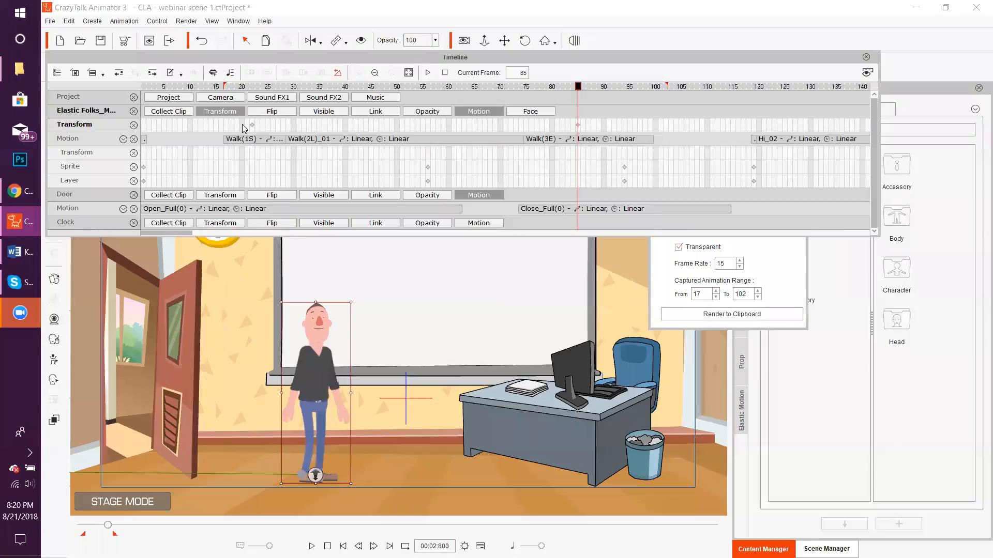
left_click_drag(581, 124, 517, 126)
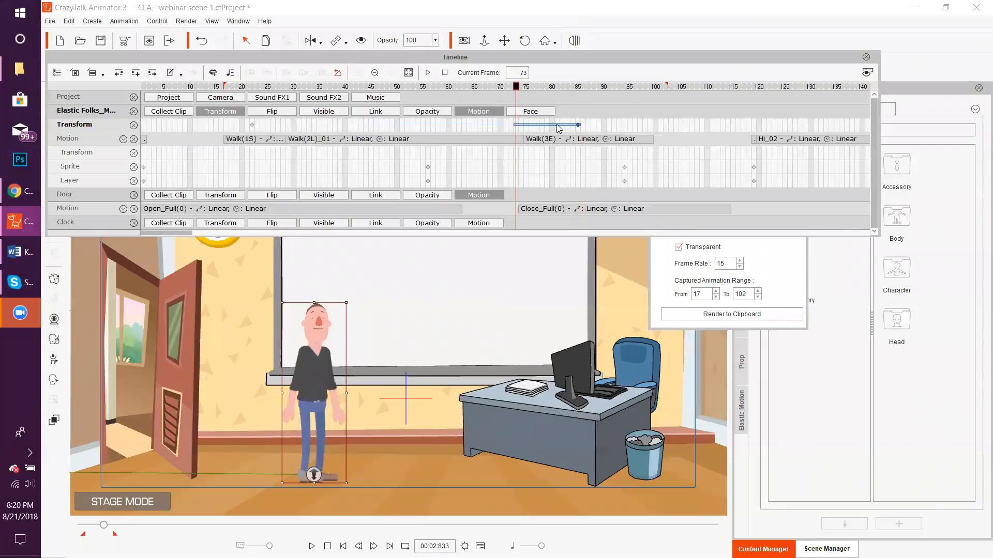
left_click_drag(578, 125, 211, 124)
left_click_drag(260, 87, 526, 100)
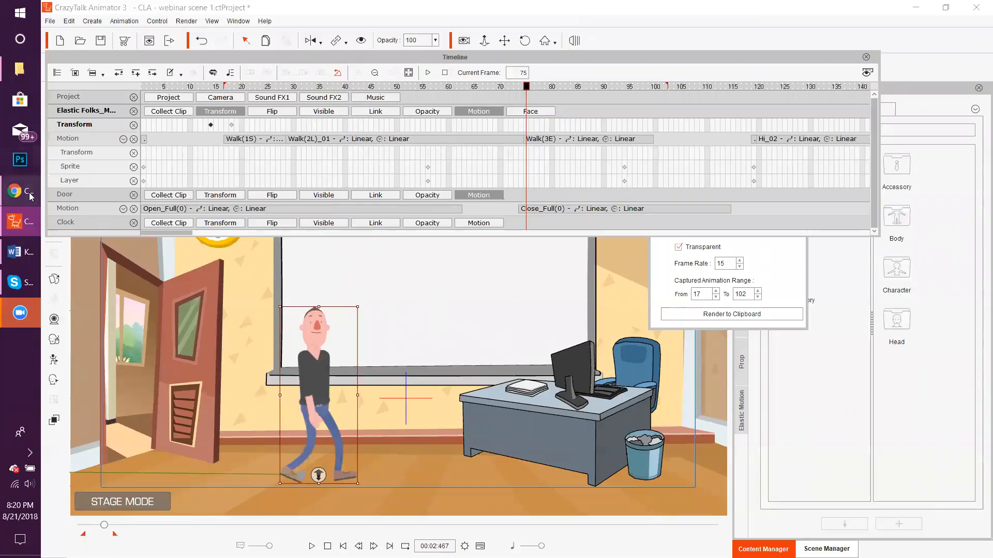
Switch to Cloud Animator, add the custom ! CTA Walking character to the scene, and scale it to 0.78.
mouse_move(29, 195)
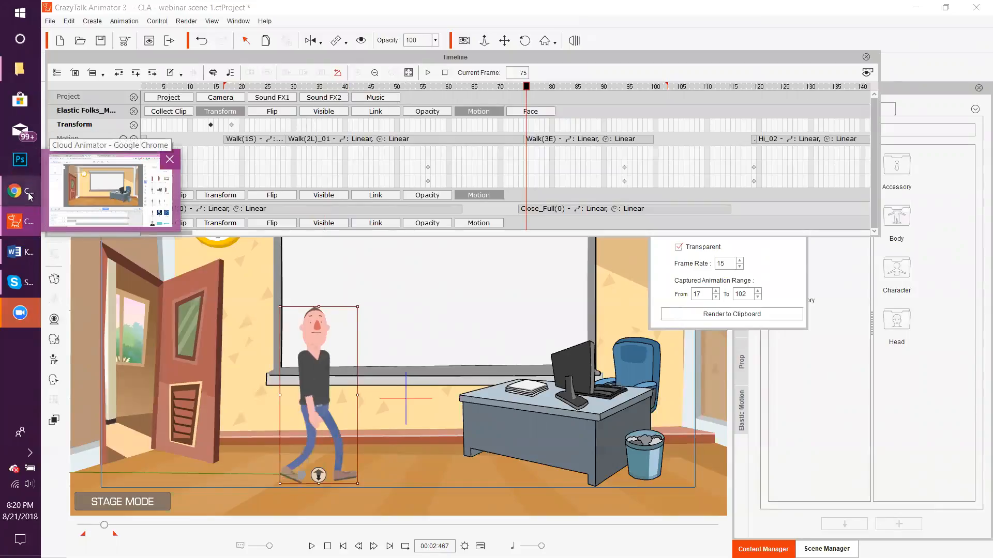
left_click(30, 195)
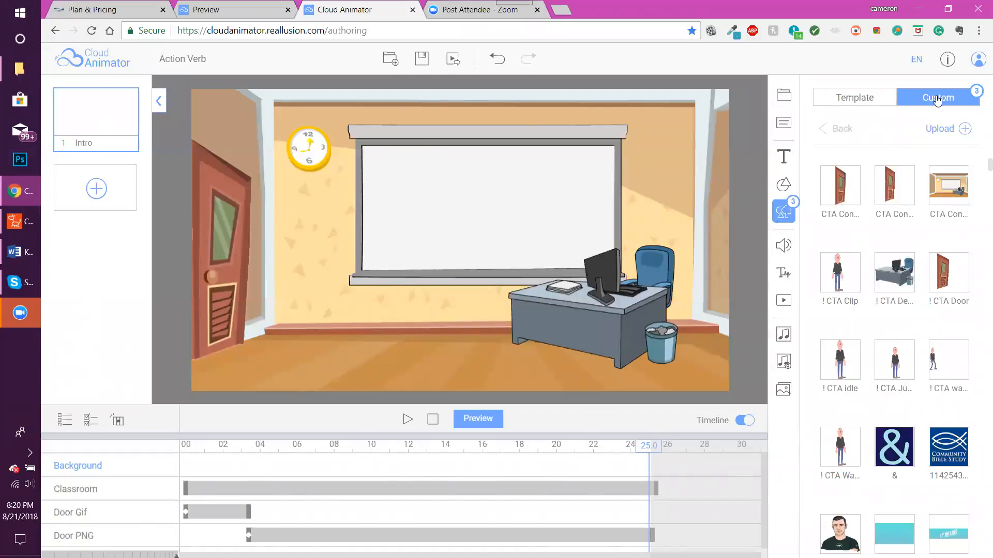
mouse_move(976, 179)
mouse_move(959, 370)
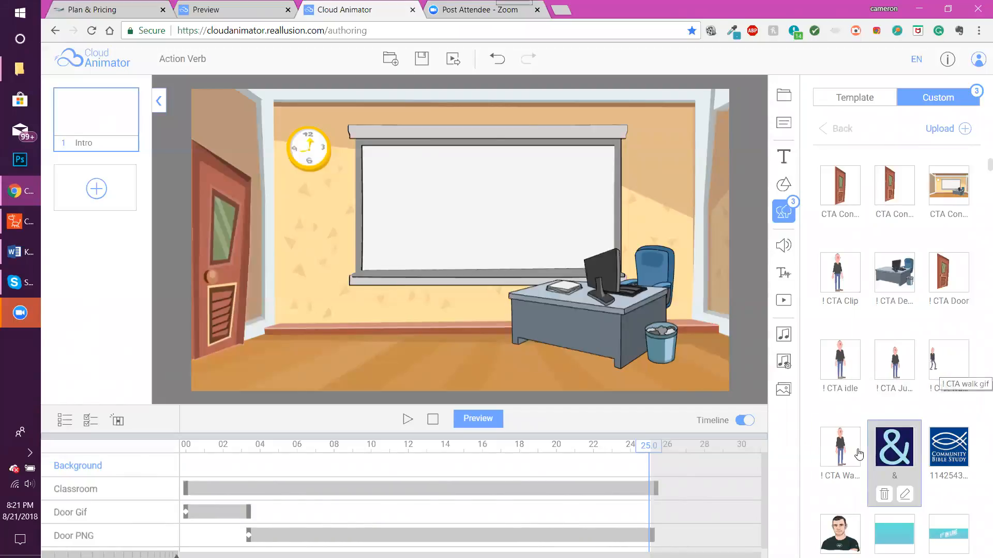
mouse_move(846, 454)
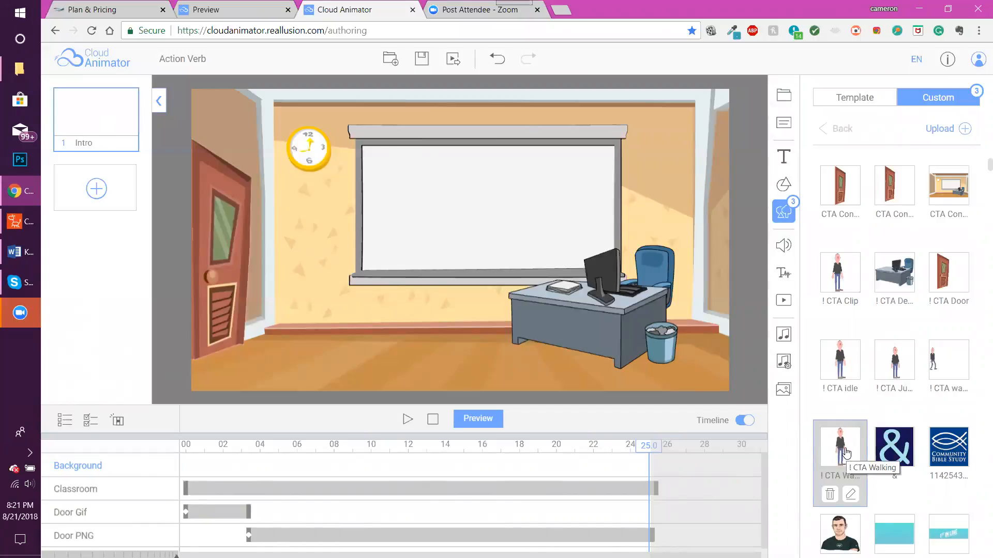
left_click(846, 452)
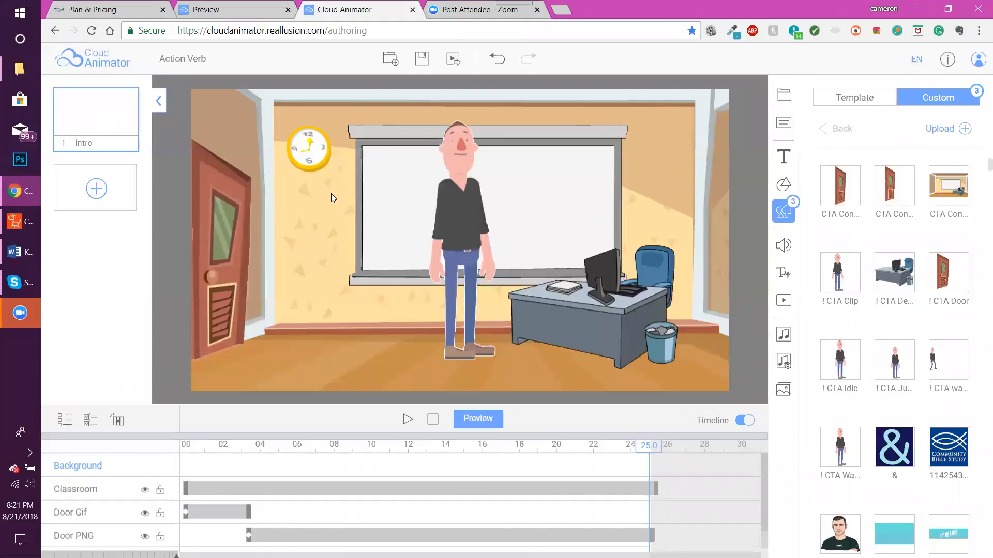
left_click(472, 222)
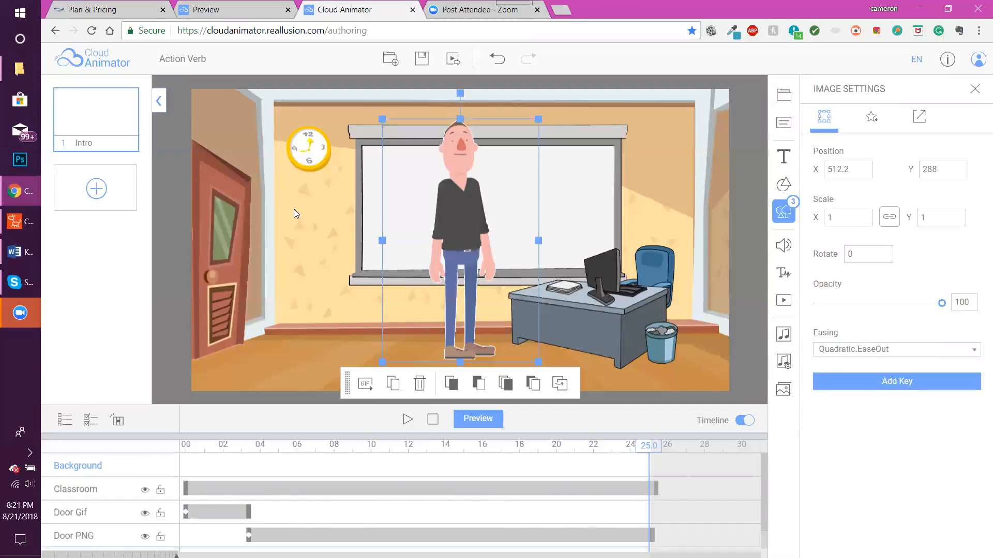
left_click_drag(536, 120, 500, 170)
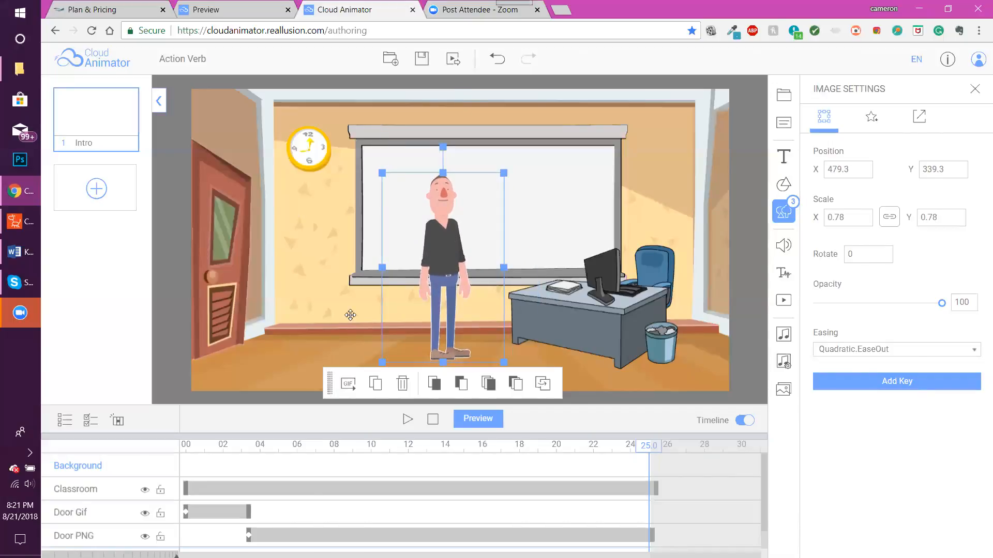
Move the ! CTA Walking clip to start at about 1 second and shift the character to X 467.
scroll(763, 466, "down", 1)
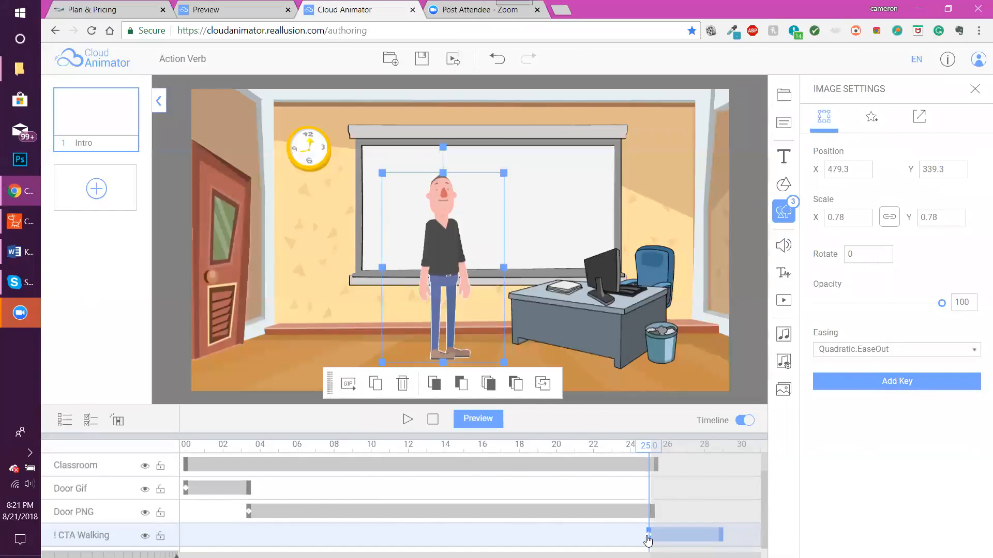
left_click_drag(647, 540, 204, 538)
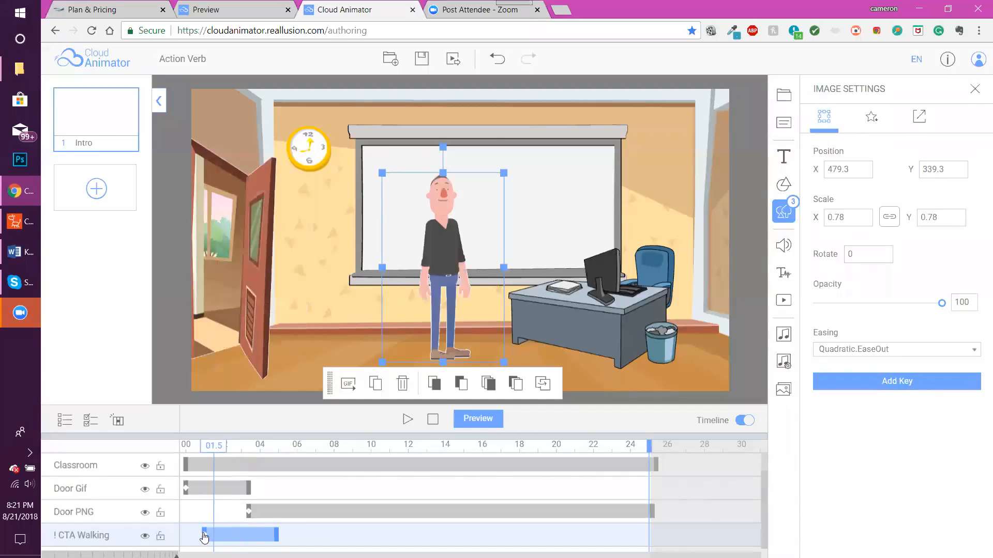
mouse_move(202, 449)
left_mouse_down()
mouse_move(189, 453)
mouse_move(207, 454)
left_mouse_up()
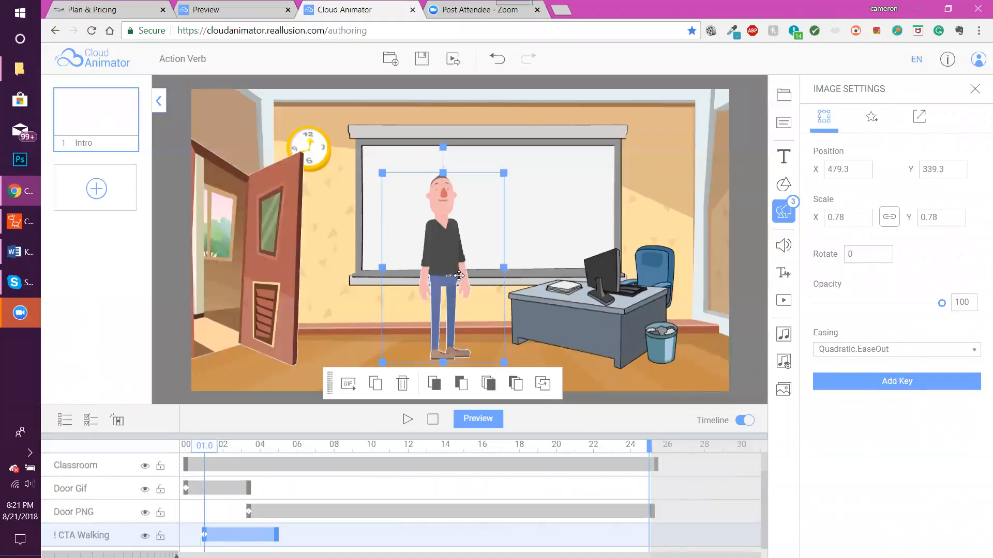
left_click_drag(459, 276, 453, 277)
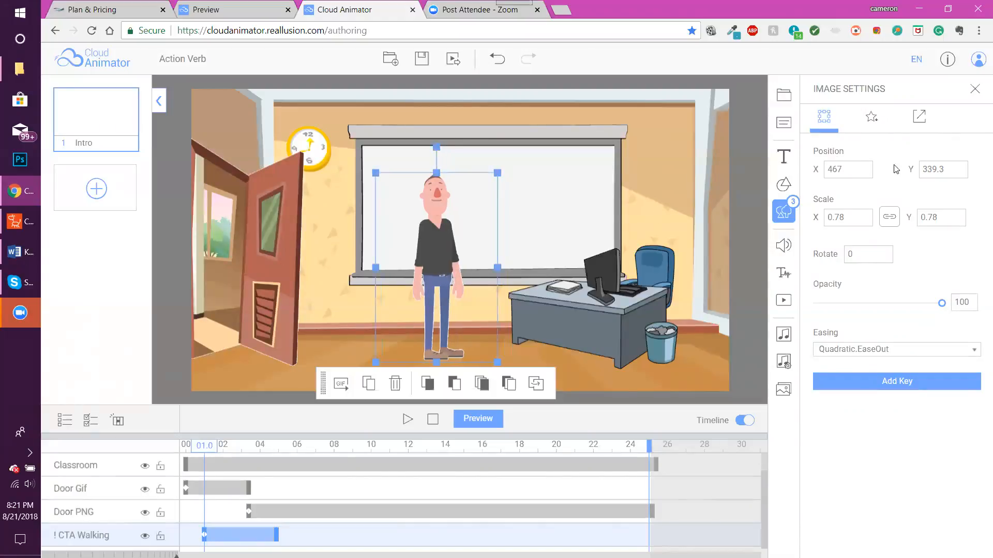
Set the walking character's starting position at about 1 second to X -86.8 and Y 356.6.
left_click_drag(952, 165, 892, 171)
type("356.6")
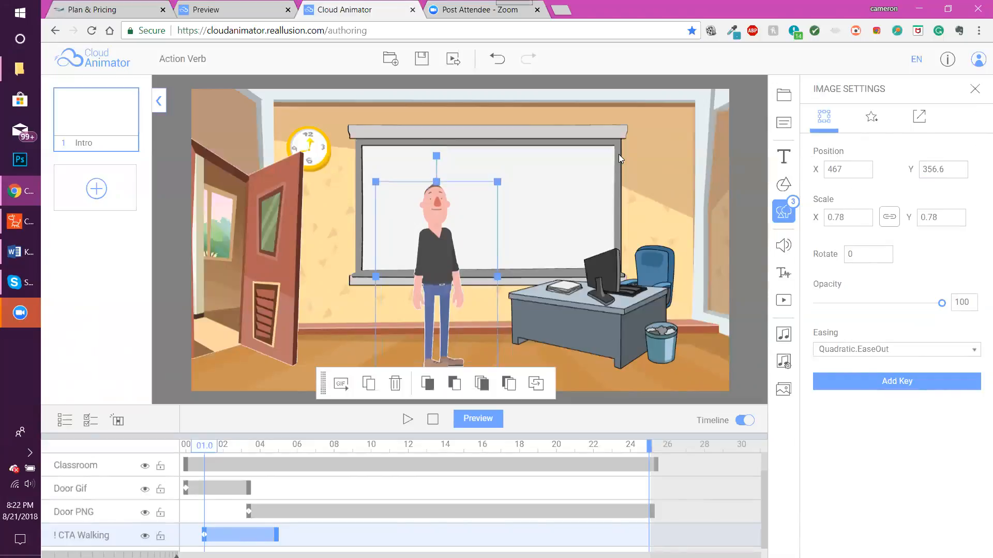
key("shift+Tab")
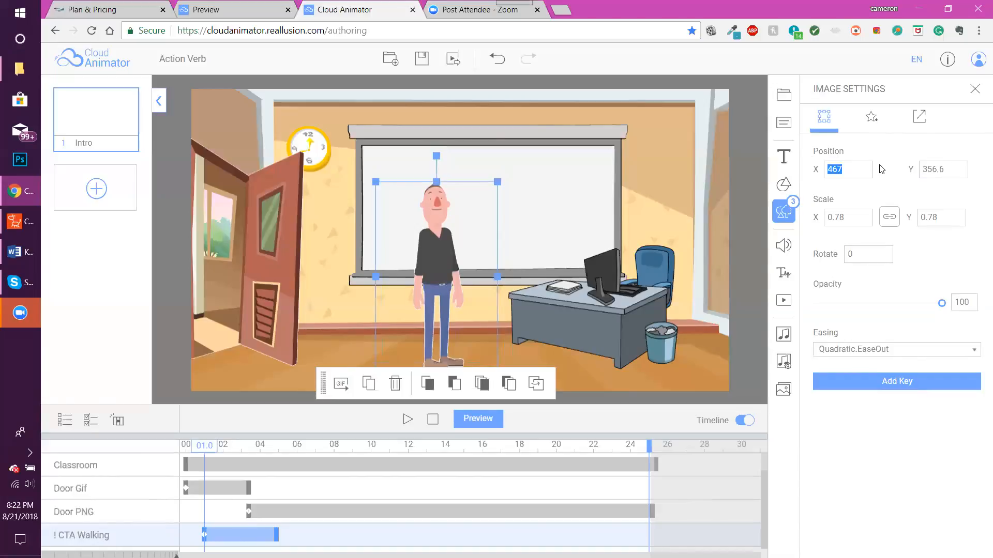
type("-86.8")
key("Return")
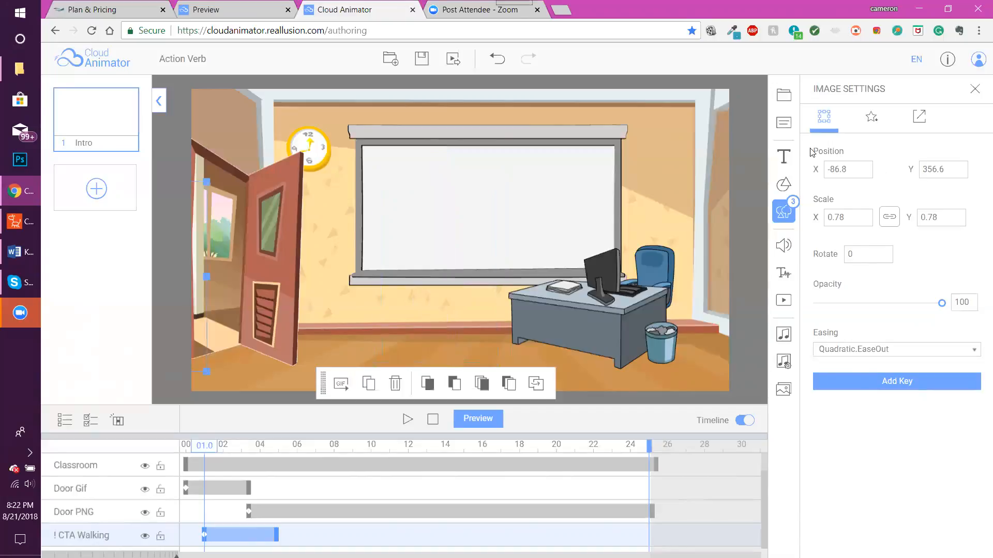
Add a key at the end of the ! CTA Walking clip and set the character's X position there to 388.4.
left_click(277, 539)
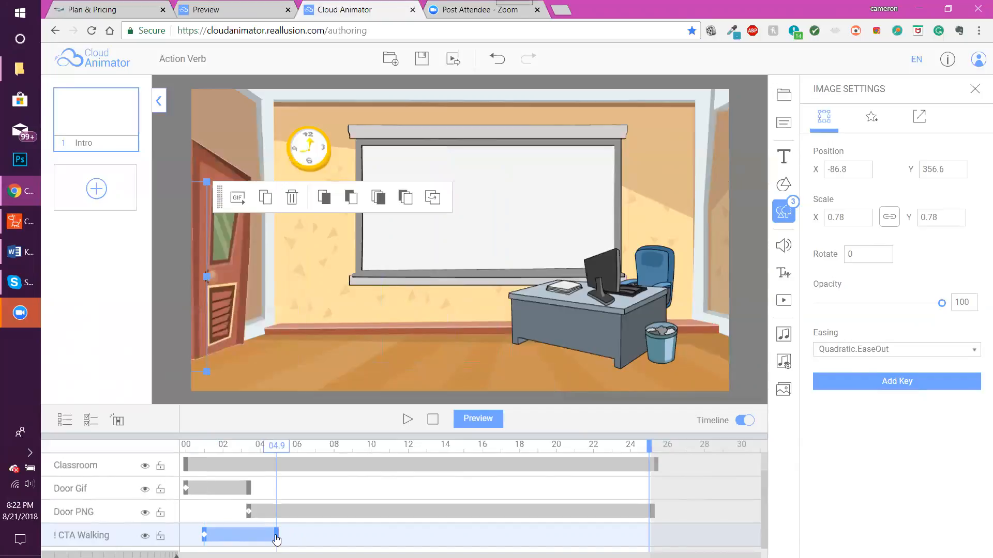
left_click(882, 385)
left_click_drag(863, 169, 777, 173)
type("388.4")
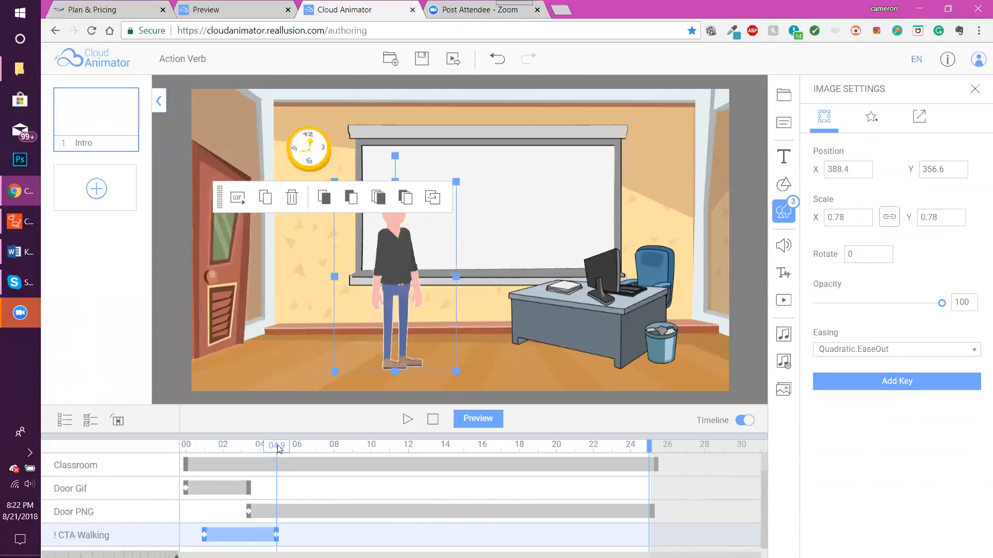
Scrub the scene between the start and 4.9 seconds to check the walk, moving the floating toolbar out of the way.
left_click_drag(272, 449, 184, 451)
left_click_drag(221, 199, 534, 143)
left_click_drag(195, 452, 279, 451)
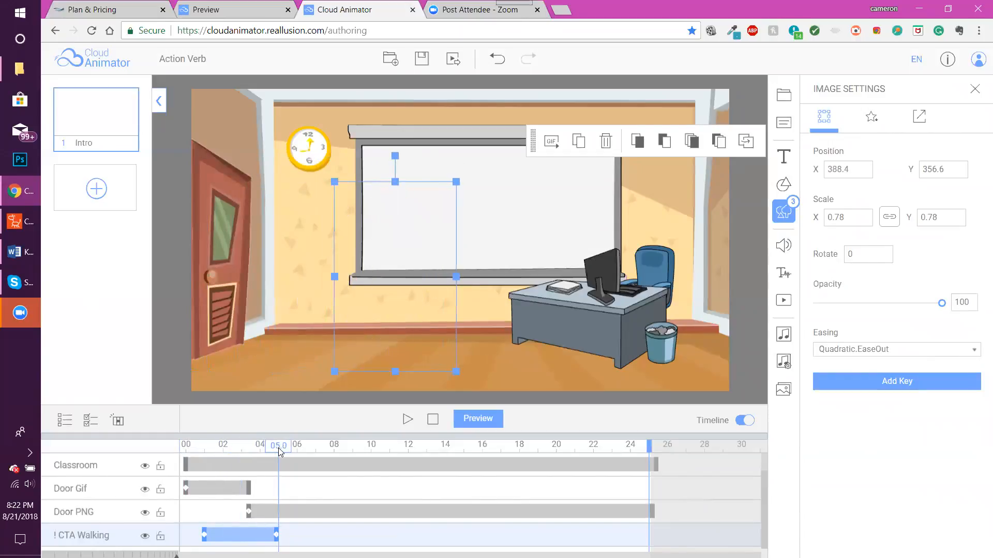
left_click_drag(279, 453, 276, 451)
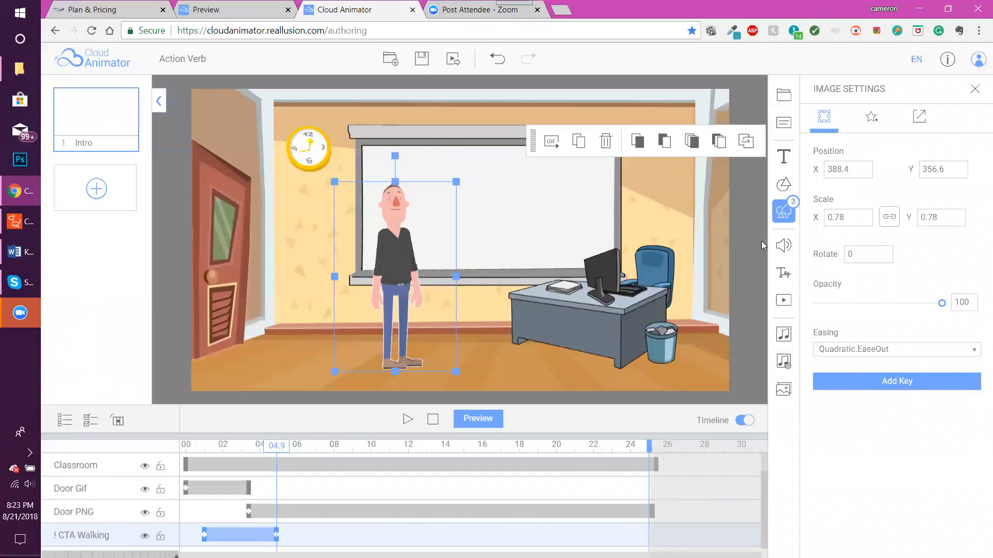
Add the custom ! CTA idle character at 4.9 seconds and place it over the walking character at X 388.4, Y 353.8.
left_click(755, 209)
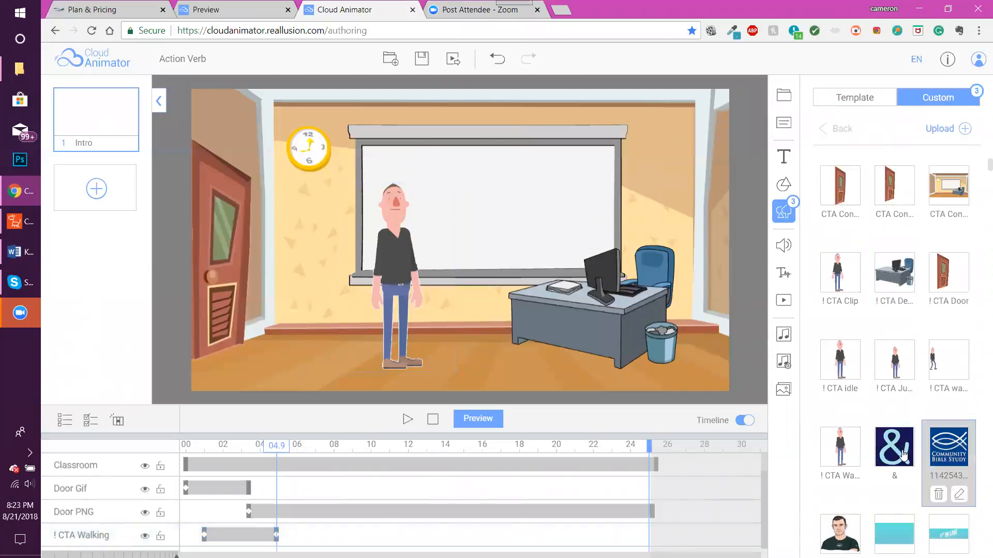
left_click(851, 376)
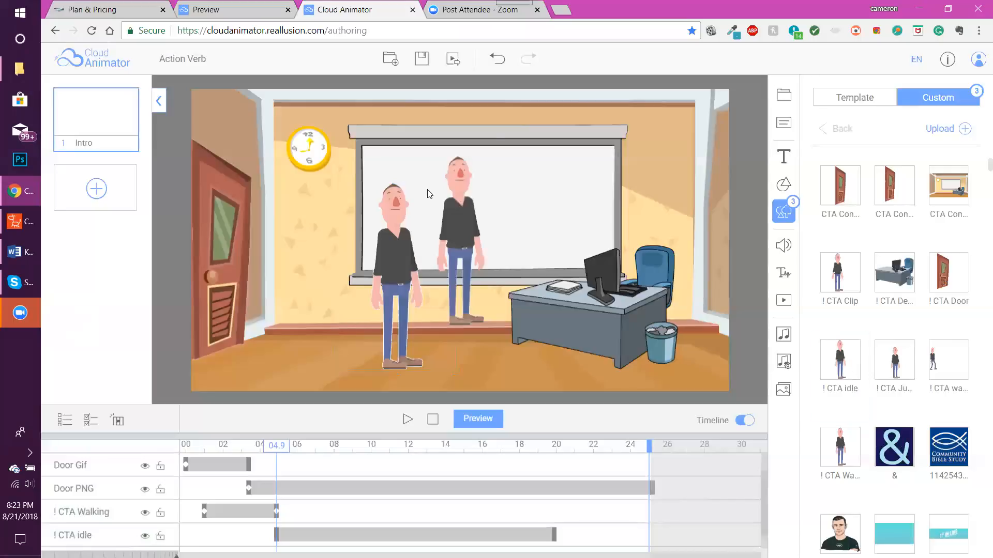
left_click(462, 220)
left_click_drag(462, 221, 397, 258)
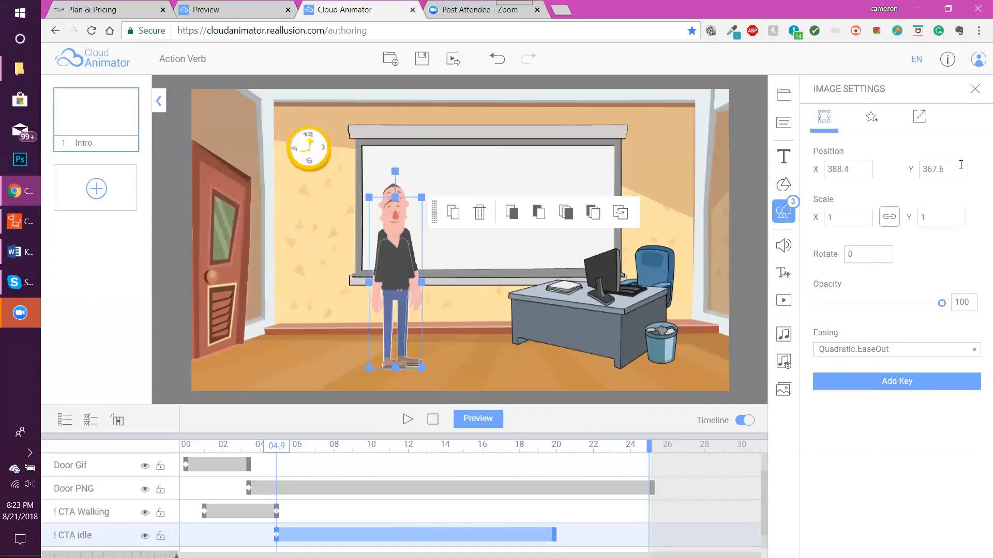
left_click_drag(942, 168, 928, 171)
type("53.8")
key("Return")
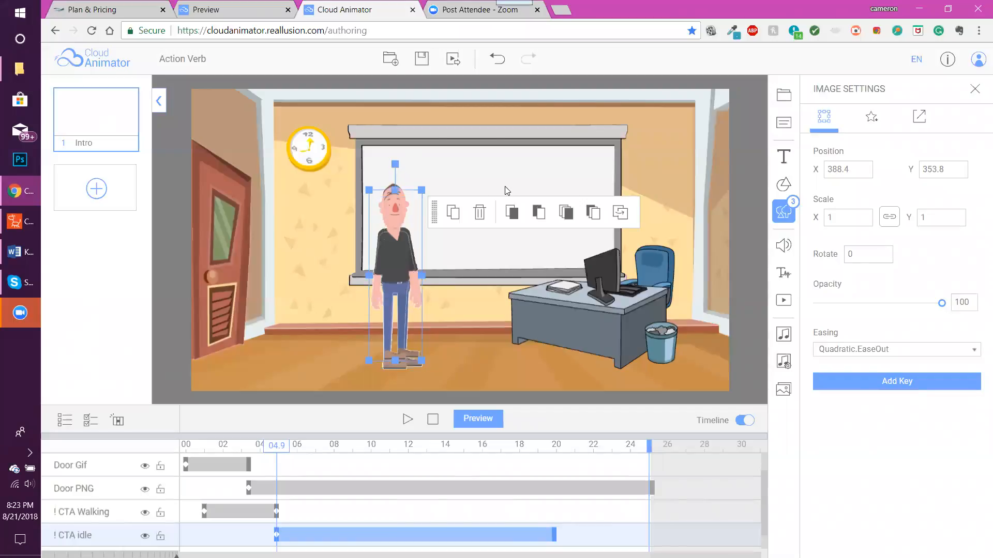
Scale the idle character to 1.1 and align it with the walking character at X 389.7, Y 354.8.
left_click_drag(401, 258, 387, 266)
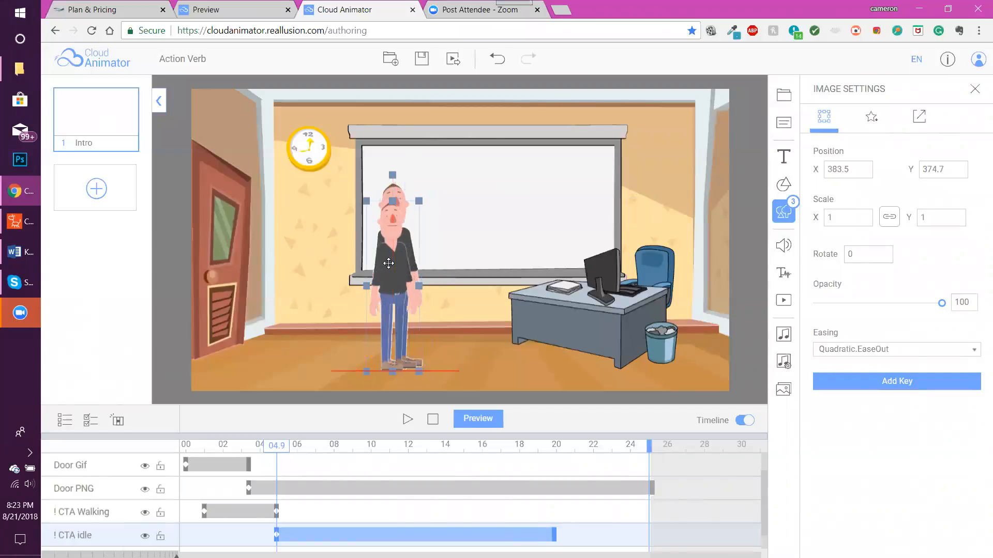
left_click_drag(426, 184, 430, 187)
key("Up")
key("Up")
key("Up")
key("Up")
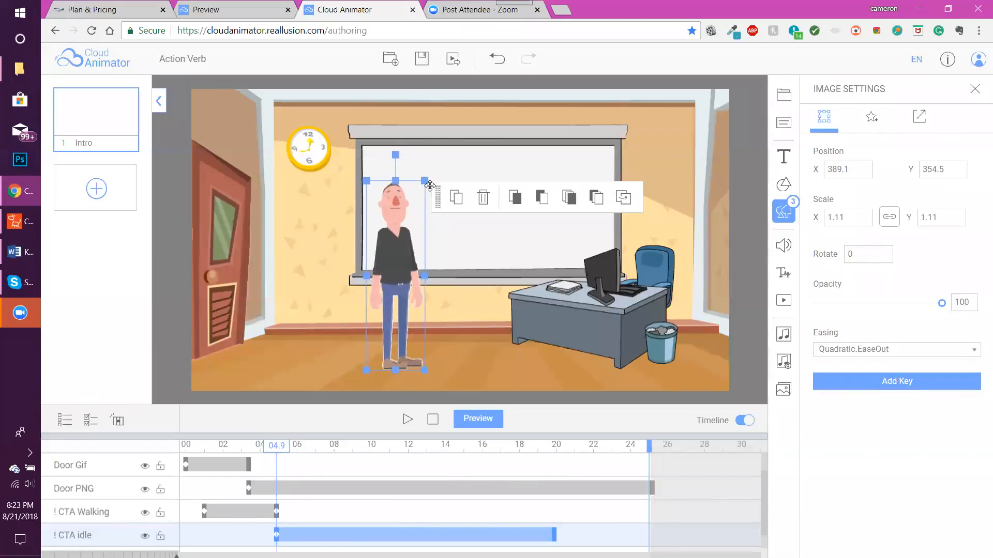
key("Right")
key("Down")
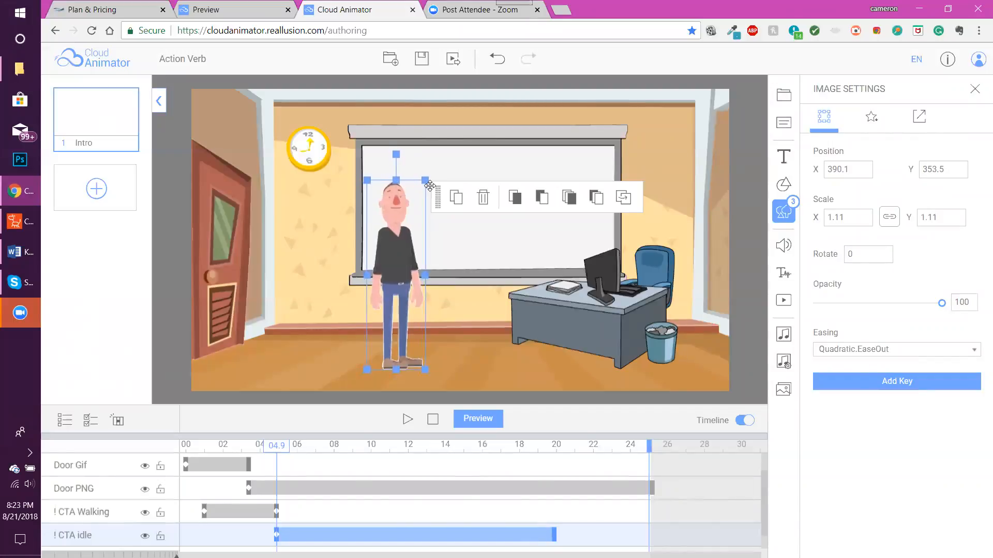
left_click_drag(424, 179, 424, 180)
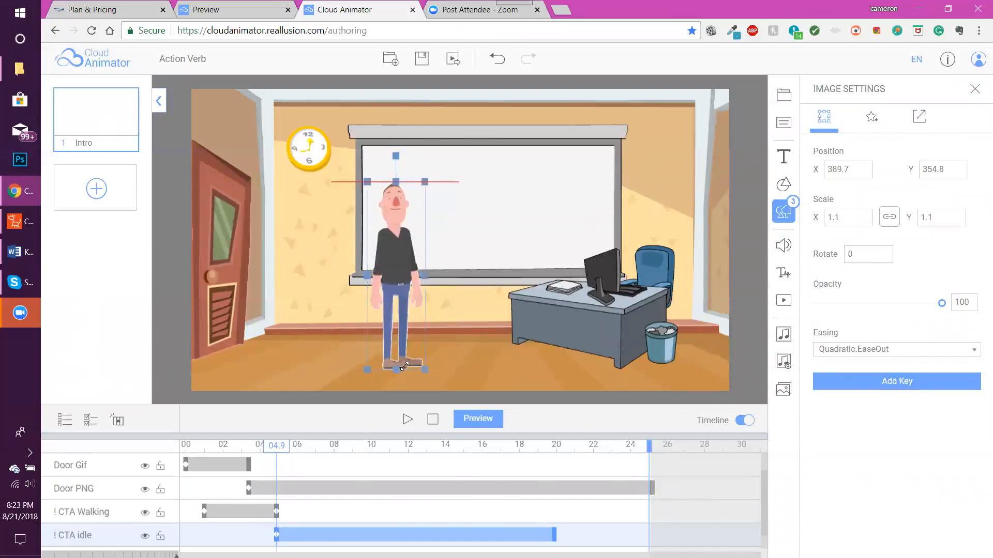
left_click_drag(404, 366, 404, 367)
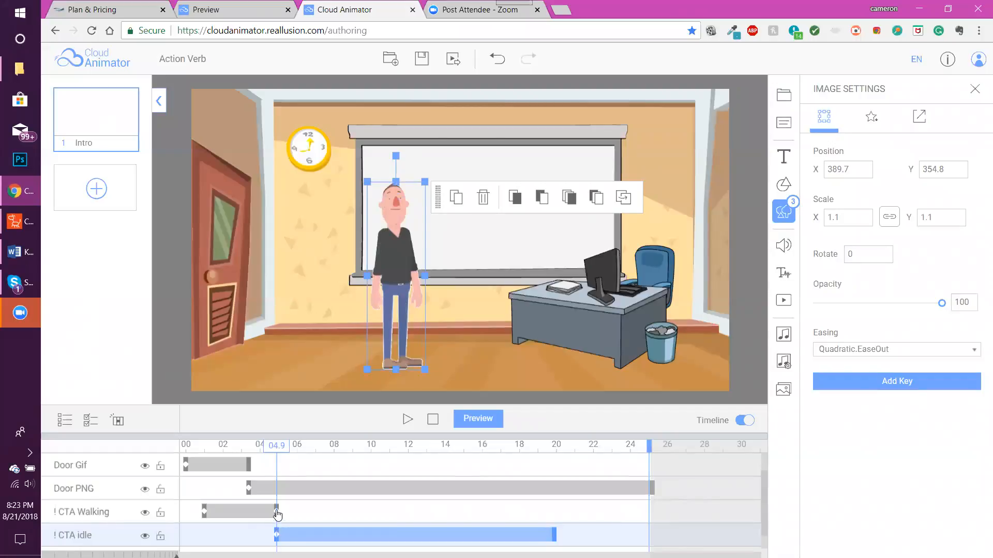
Move the start of the ! CTA idle clip to 4.9 seconds so it meets the end of the ! CTA Walking clip.
left_click(278, 536)
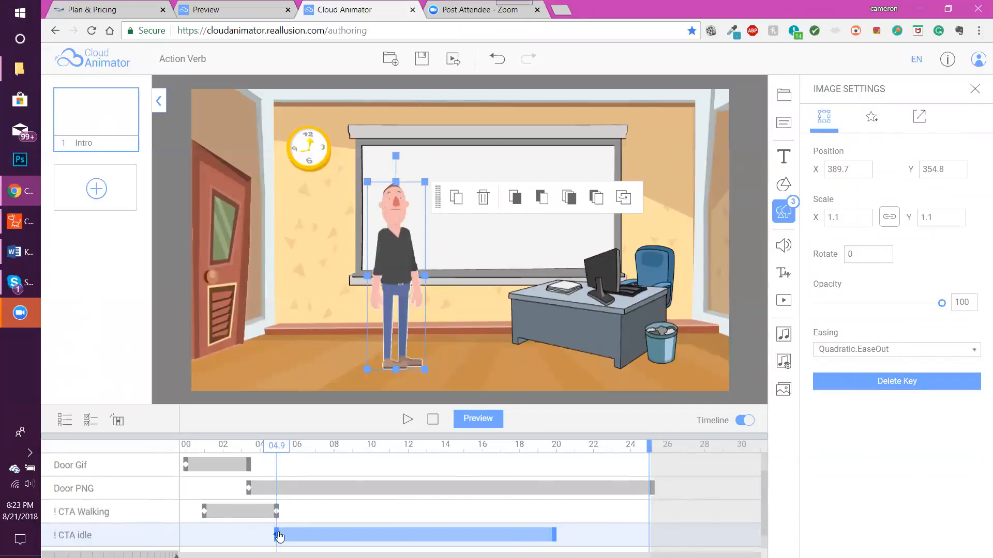
scroll(280, 537, "up", 10)
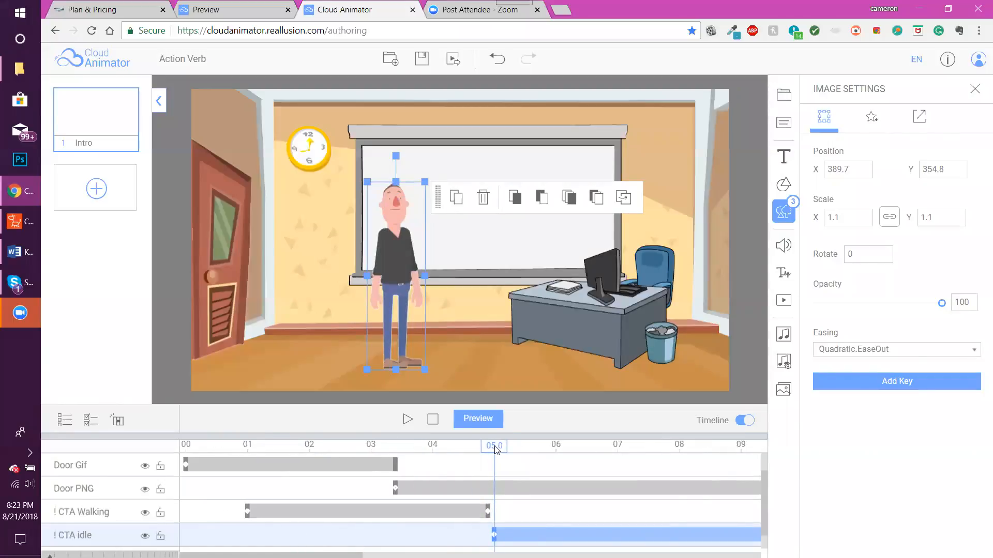
left_click_drag(494, 449, 491, 455)
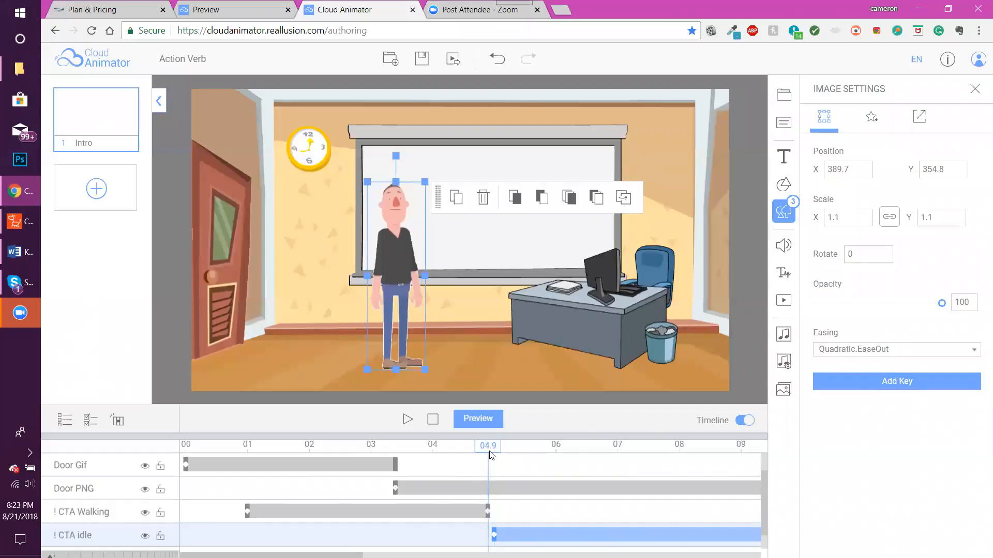
left_click(496, 453)
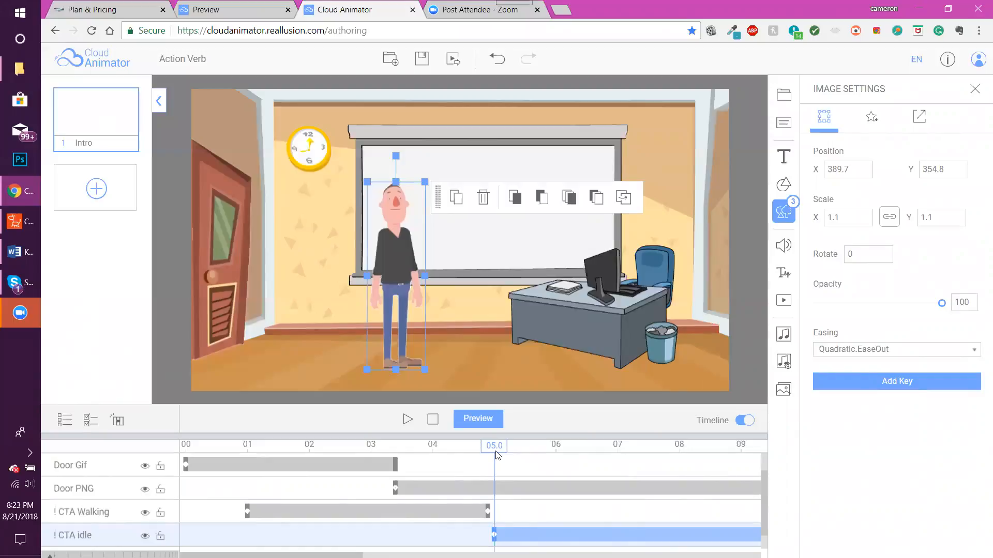
left_click_drag(495, 539, 490, 538)
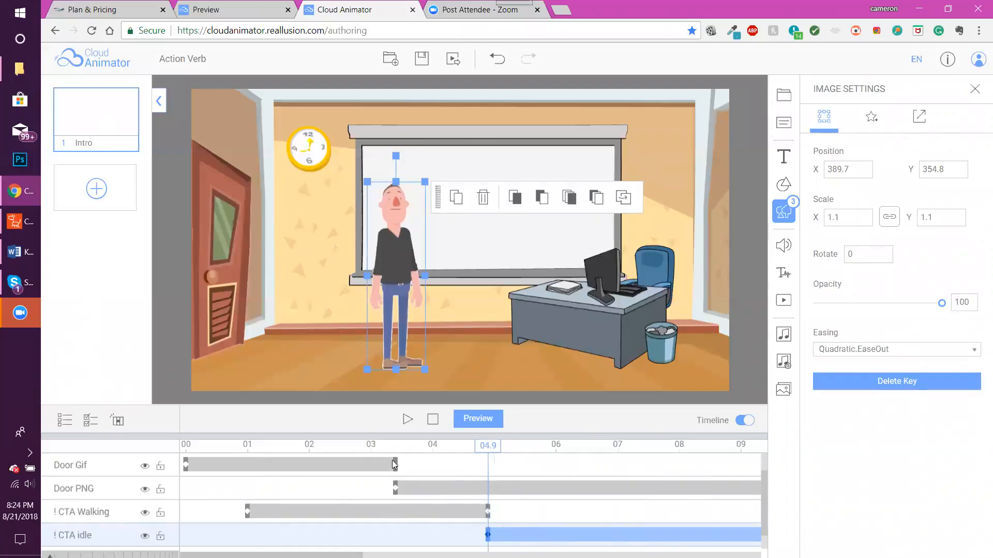
Play the scene from the start to about 7.3 seconds to check the change from walking to idle.
left_click(187, 448)
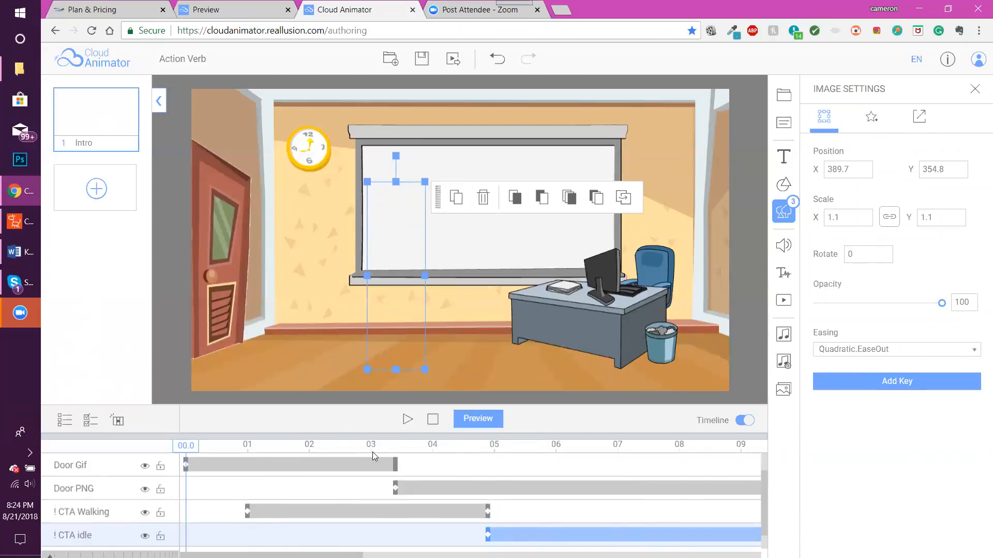
left_click(407, 420)
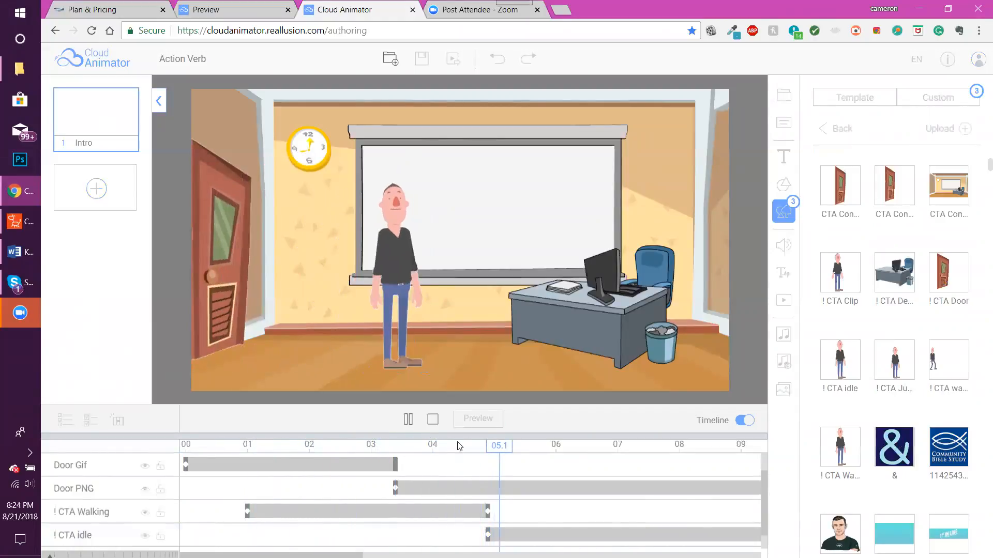
left_click(408, 420)
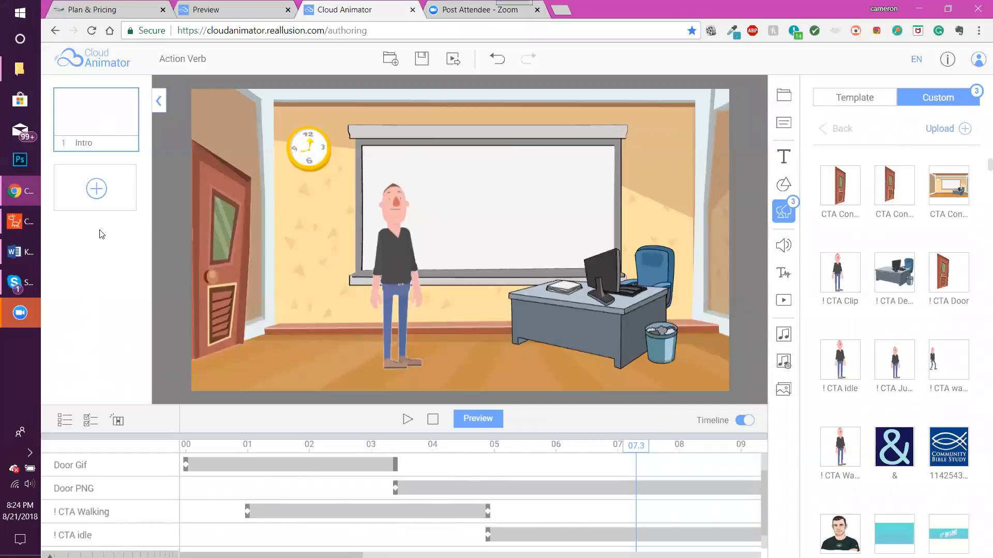
Switch to the Kids R Kids document in Word and copy "Learning with Cloud Animator" from Scene 1.
left_click(20, 252)
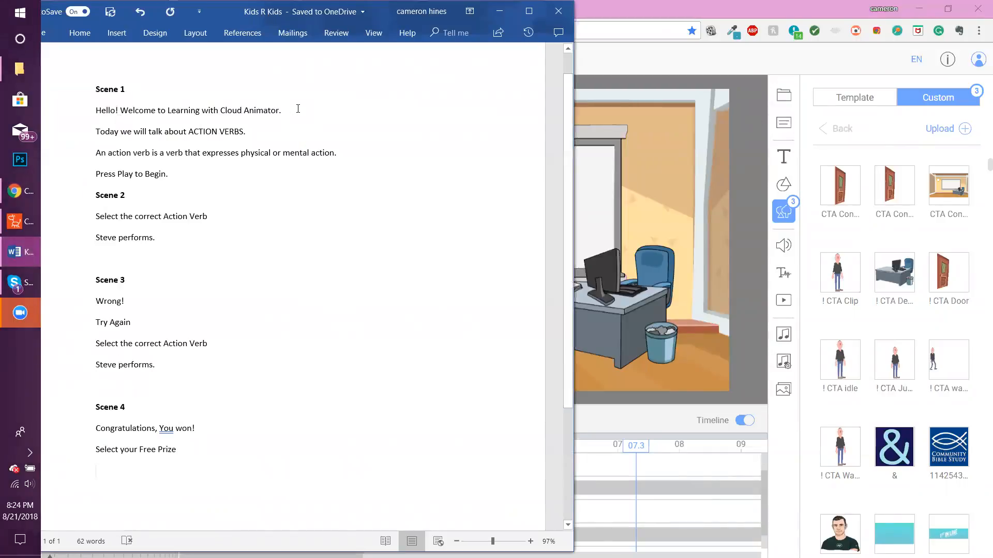
left_click_drag(167, 110, 278, 111)
key("ctrl+c")
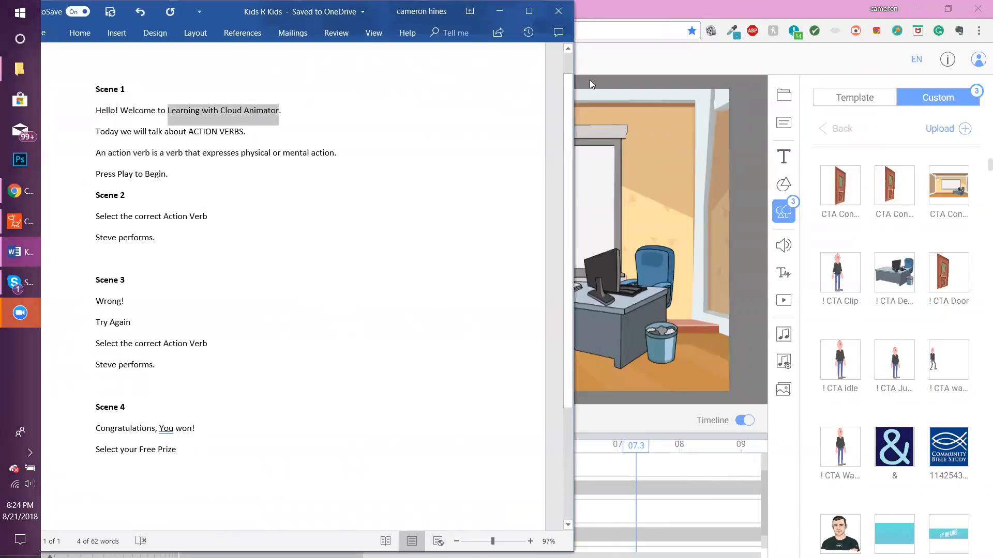
Switch back to Cloud Animator, add a text reading "Learning with Cloud Animator" at 7.3 seconds, and place it near the whiteboard's upper edge.
left_click(746, 99)
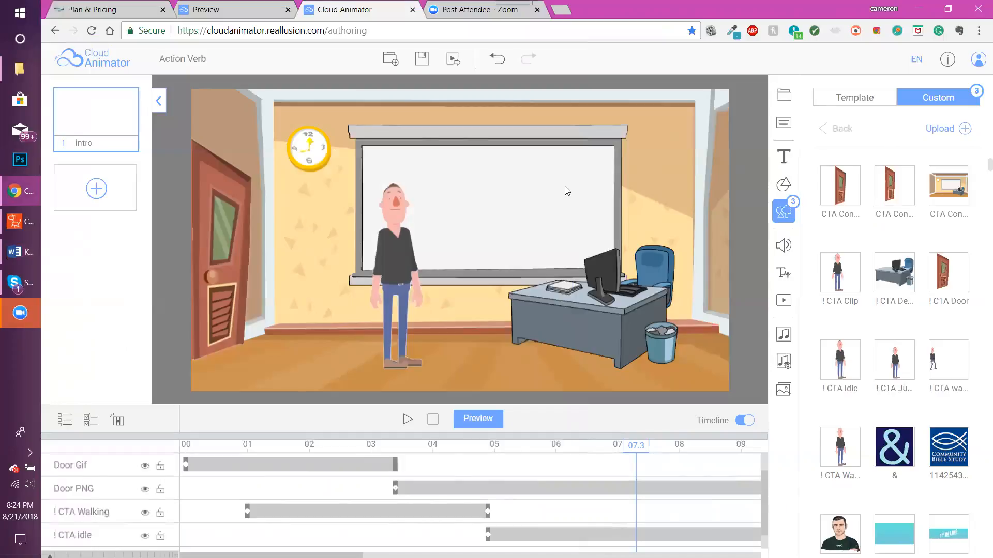
left_click(787, 159)
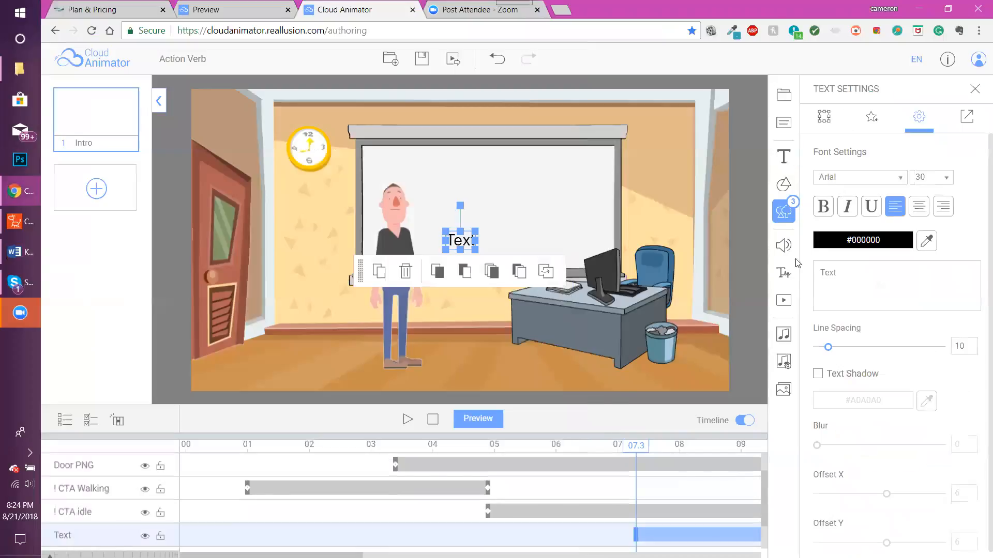
left_click(856, 277)
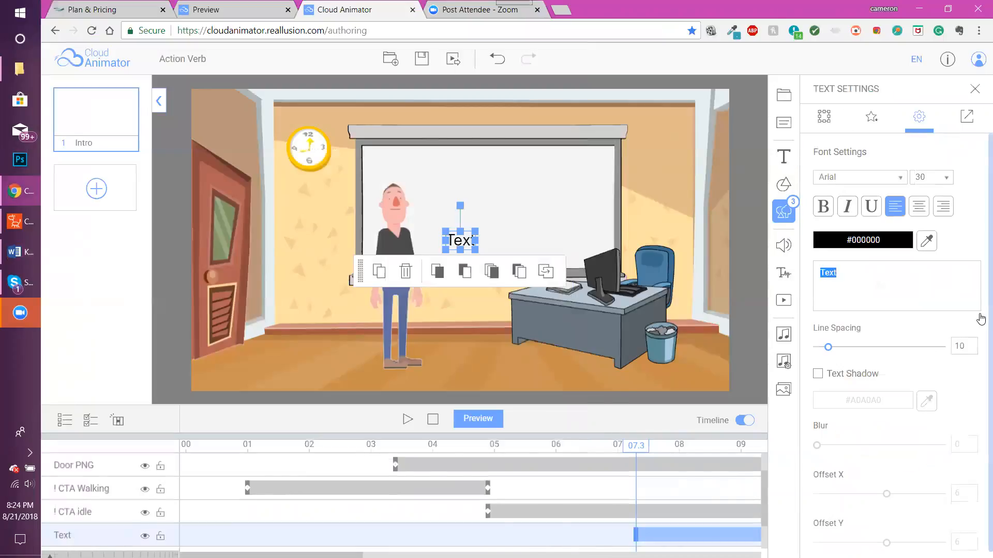
key("ctrl+v")
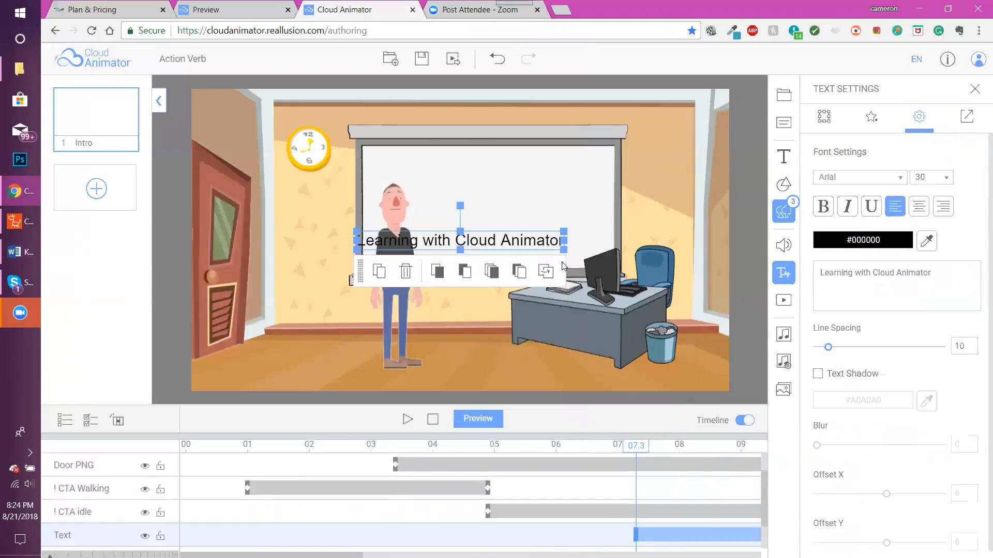
left_click_drag(520, 241, 556, 170)
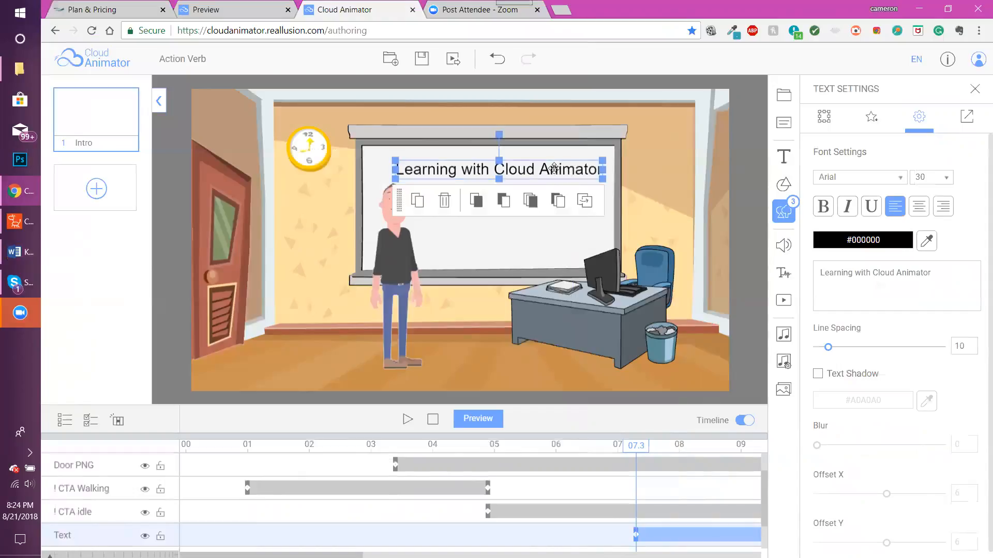
left_click_drag(552, 175, 576, 172)
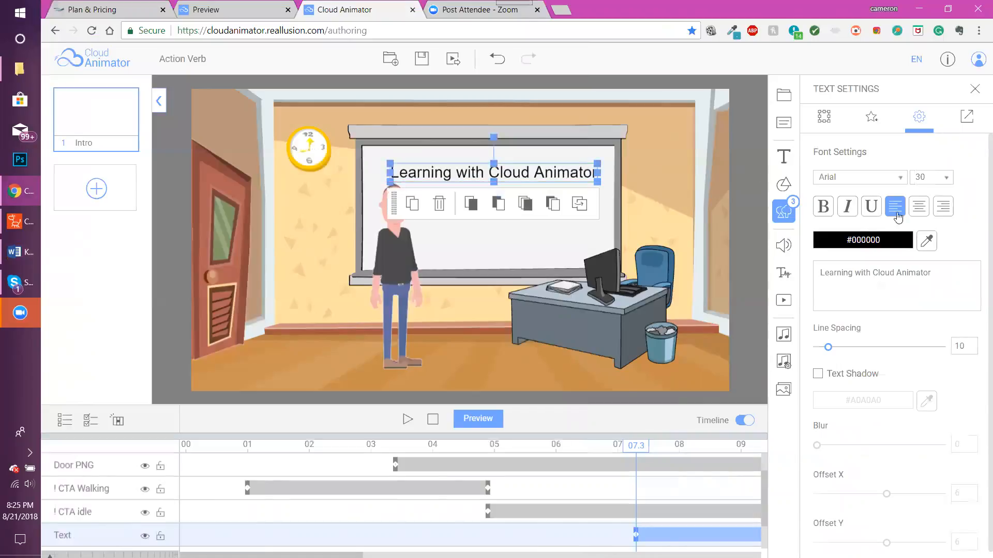
Enlarge the whiteboard title to font size 54 and look through the available fonts.
left_click(930, 178)
scroll(921, 261, "down", 3)
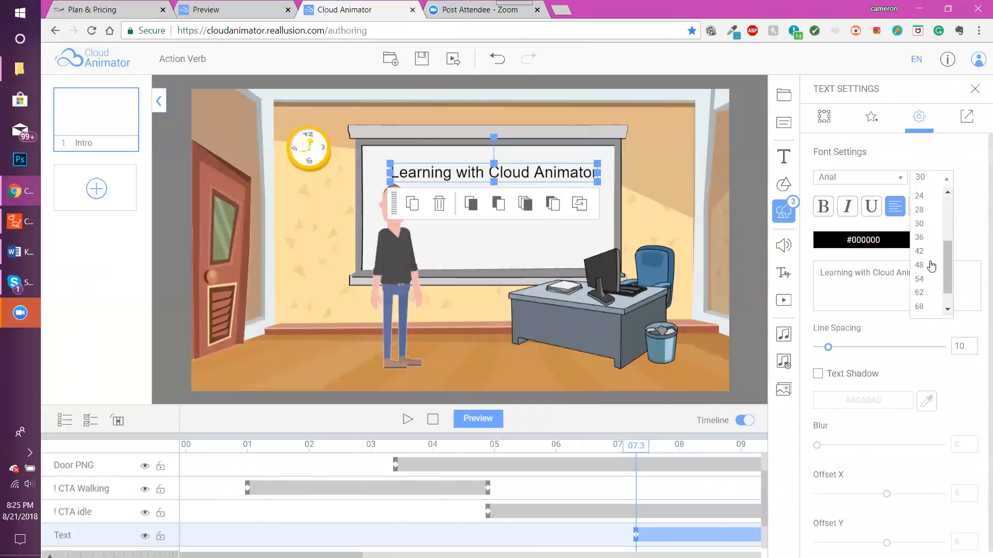
left_click(923, 258)
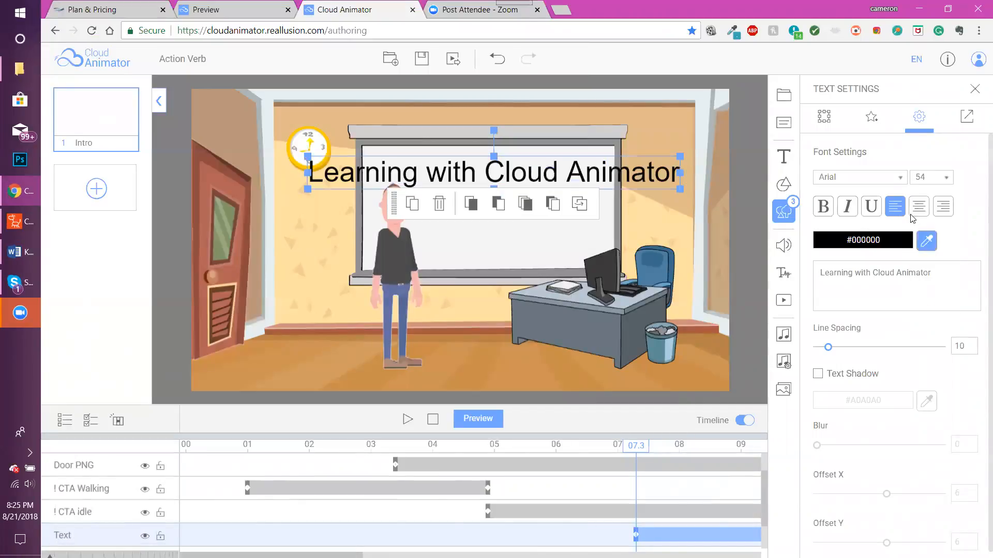
left_click(900, 178)
left_click_drag(973, 248, 952, 189)
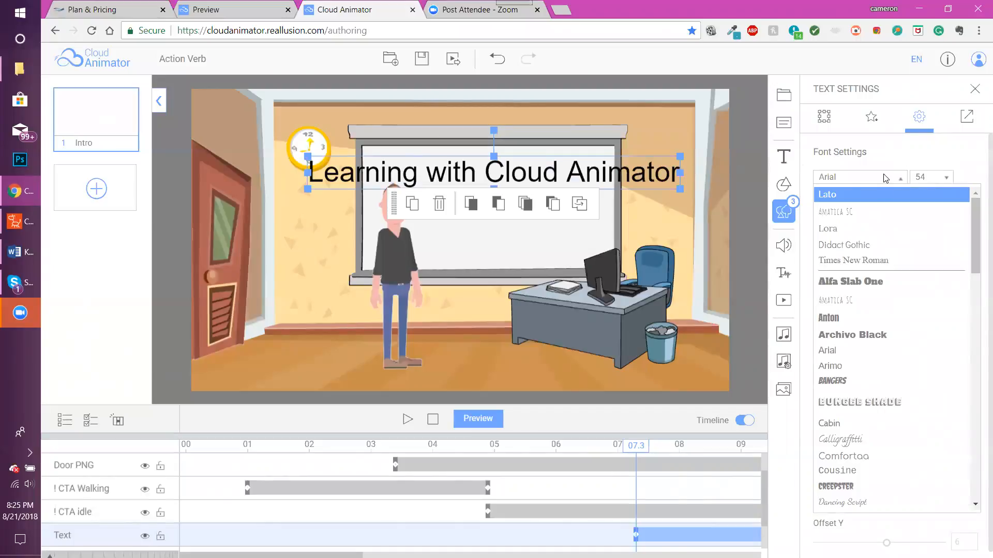
left_click(940, 155)
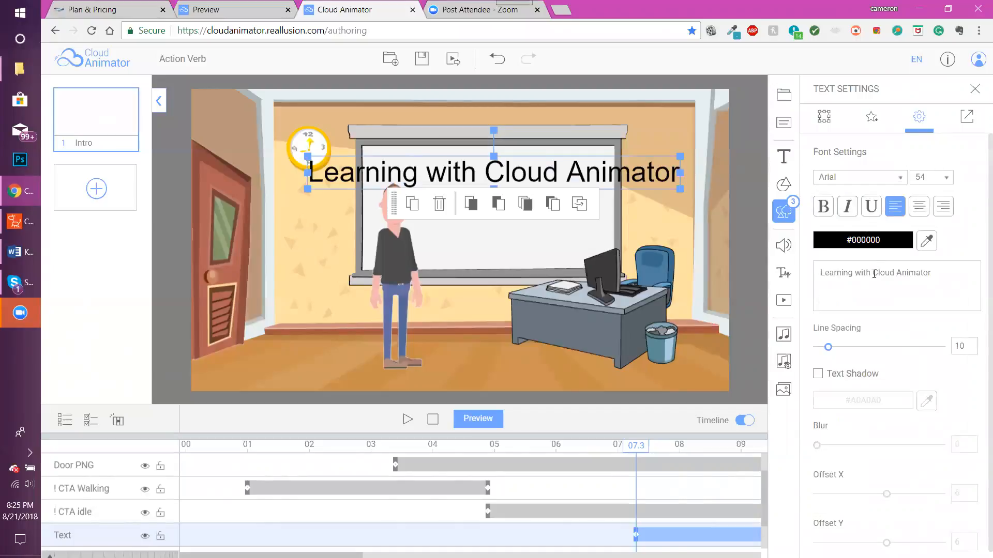
Break the title into two lines before "Cloud Animator", center-align it, and set its font size to 36.
key("Return")
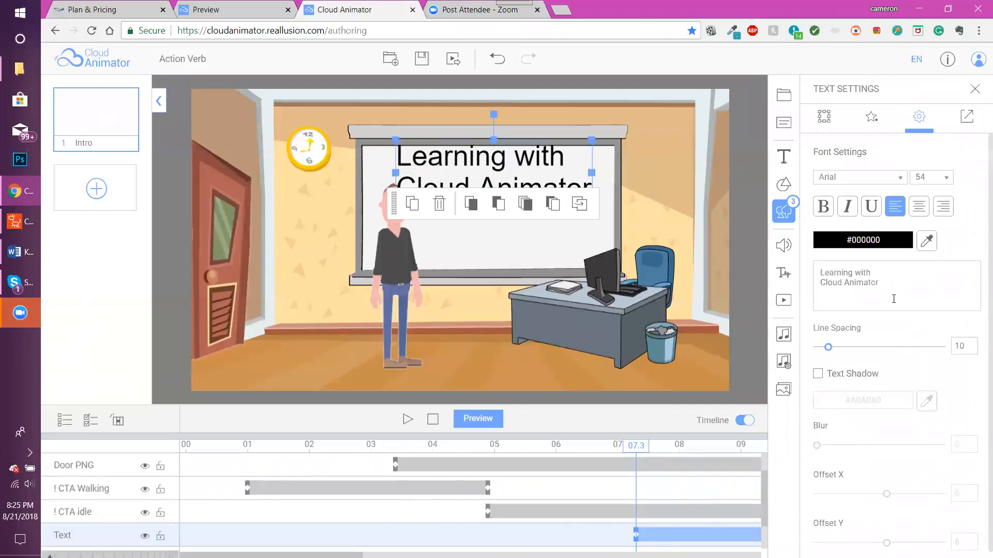
left_click(915, 214)
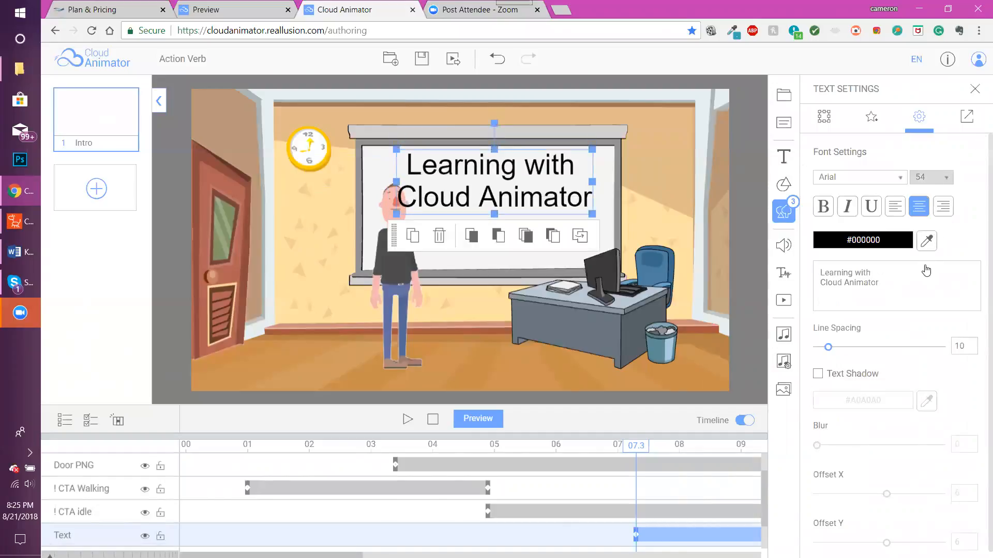
left_click(931, 177)
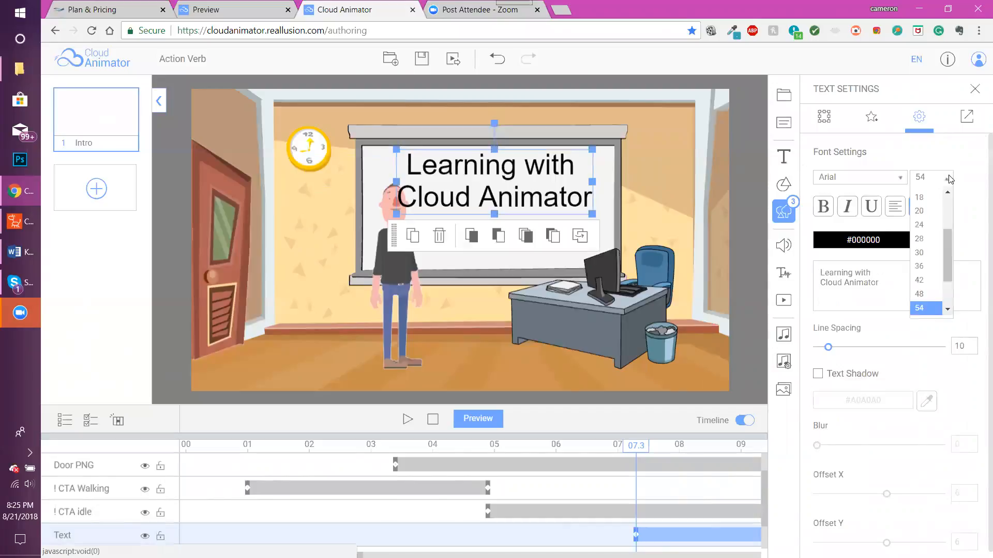
left_click(925, 267)
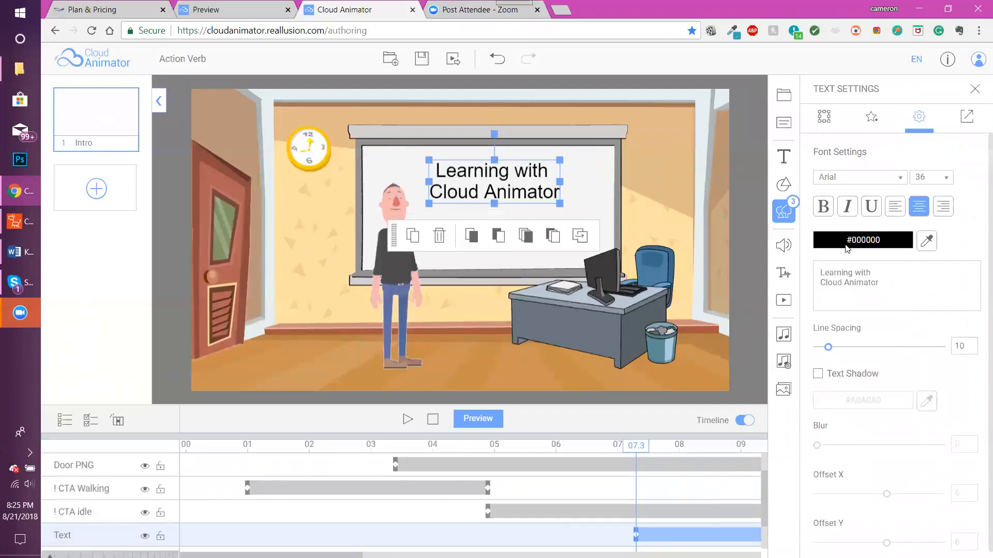
Send the title text backward behind the character and place it at the upper middle of the whiteboard.
left_click_drag(519, 182, 476, 186)
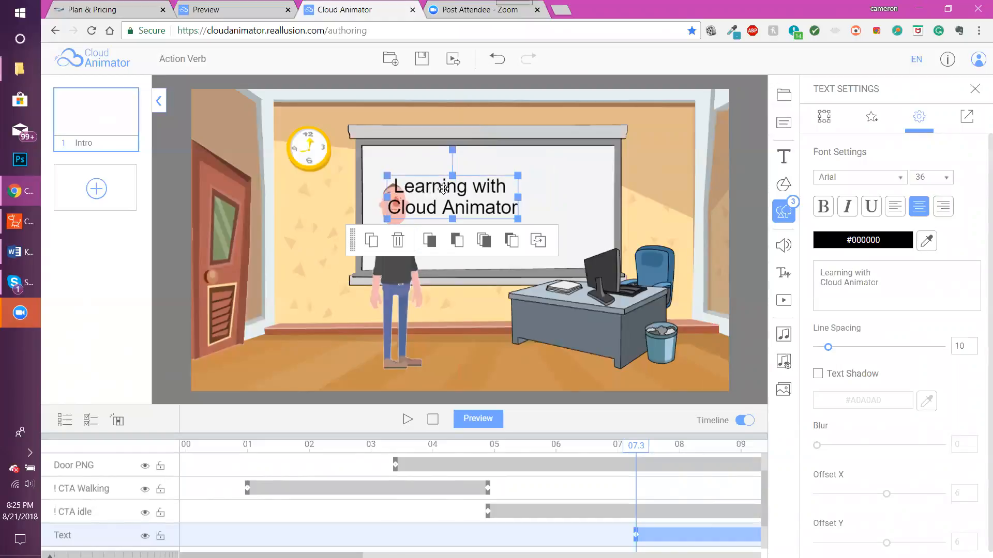
left_click(397, 283)
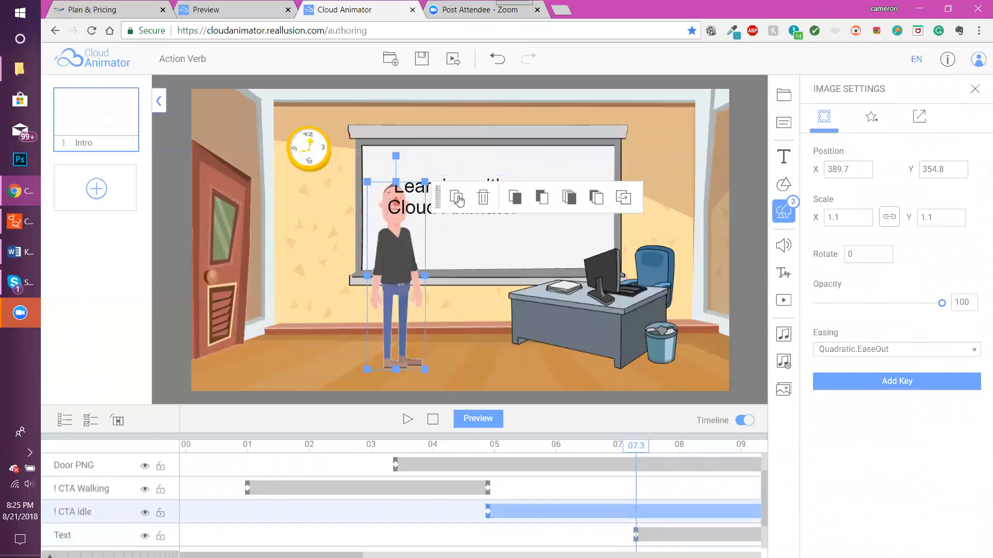
left_click_drag(437, 197, 538, 169)
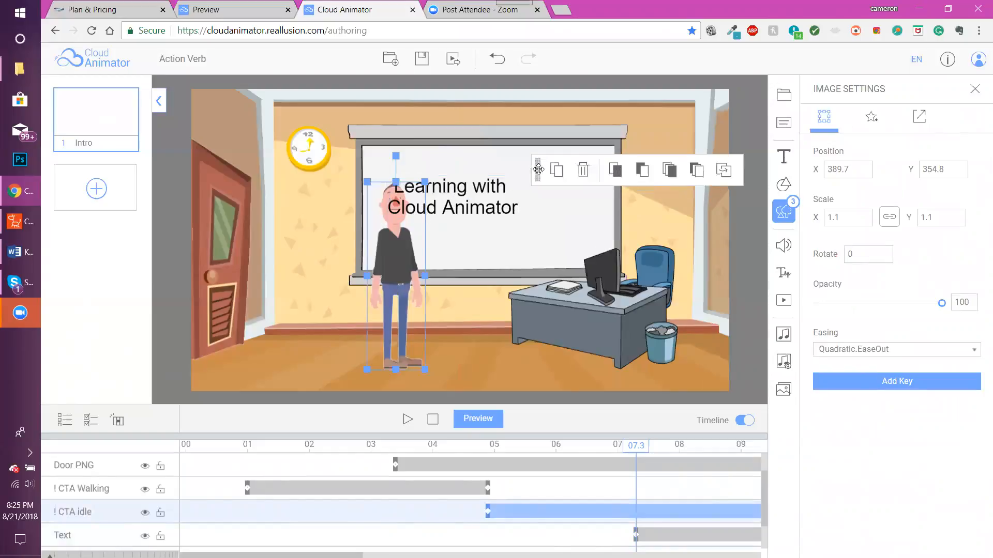
left_click(463, 193)
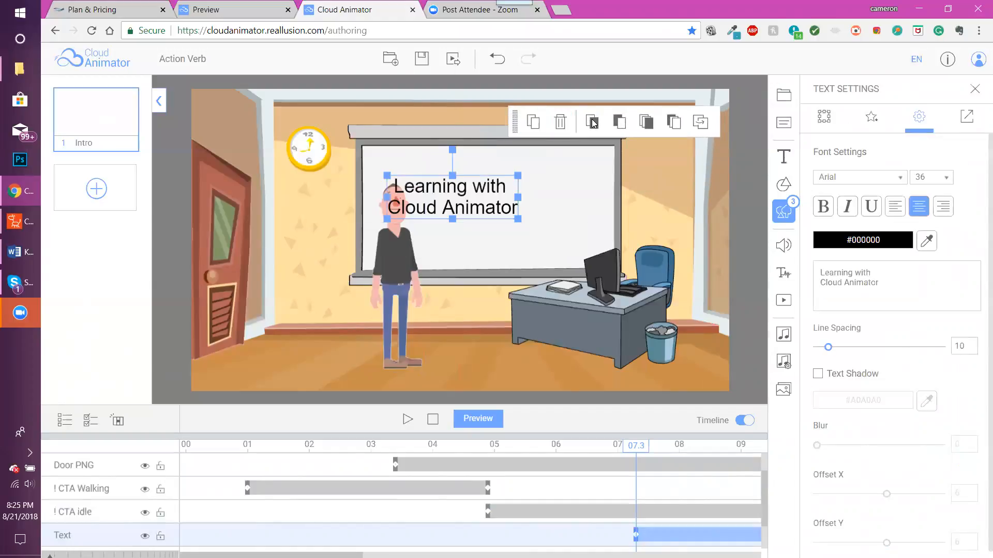
left_click(593, 115)
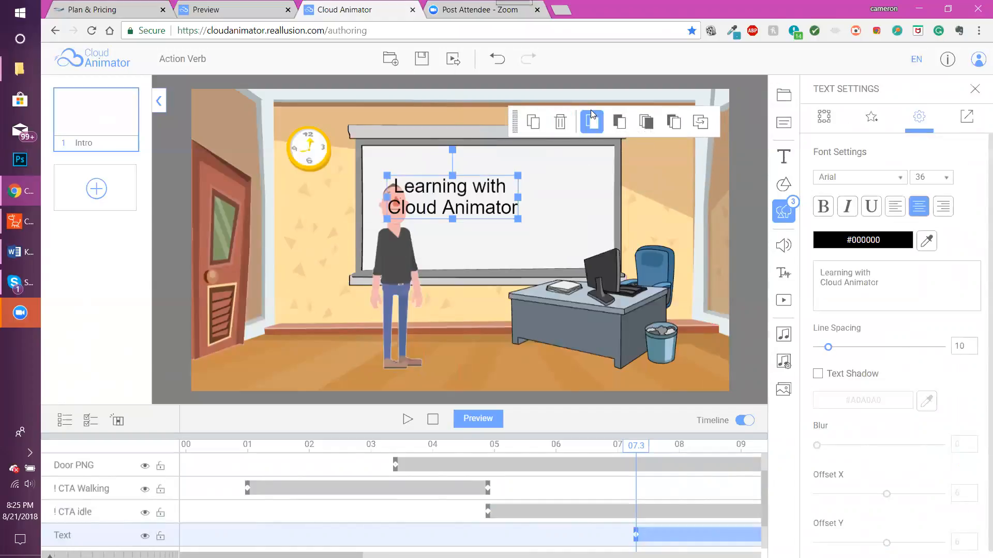
left_click(619, 123)
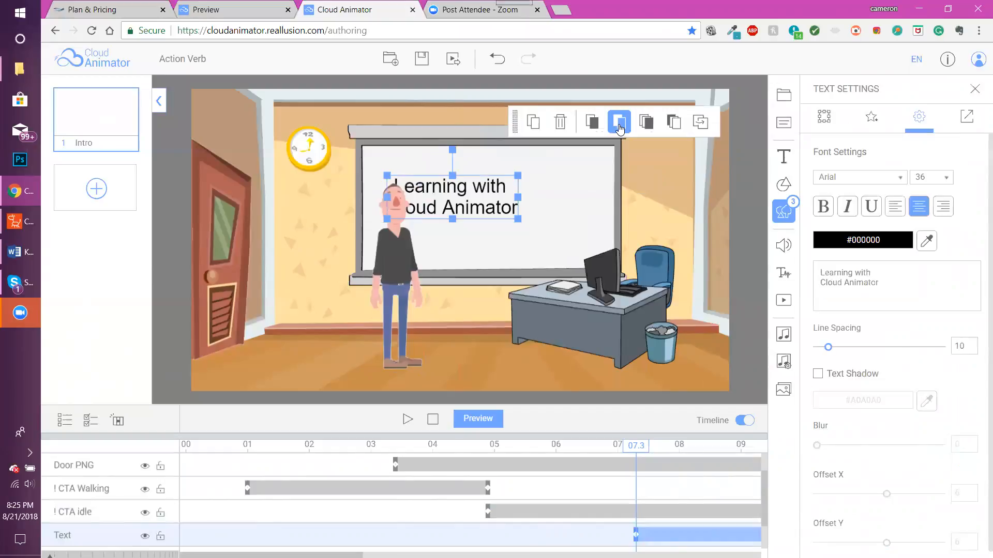
left_click_drag(490, 182, 526, 163)
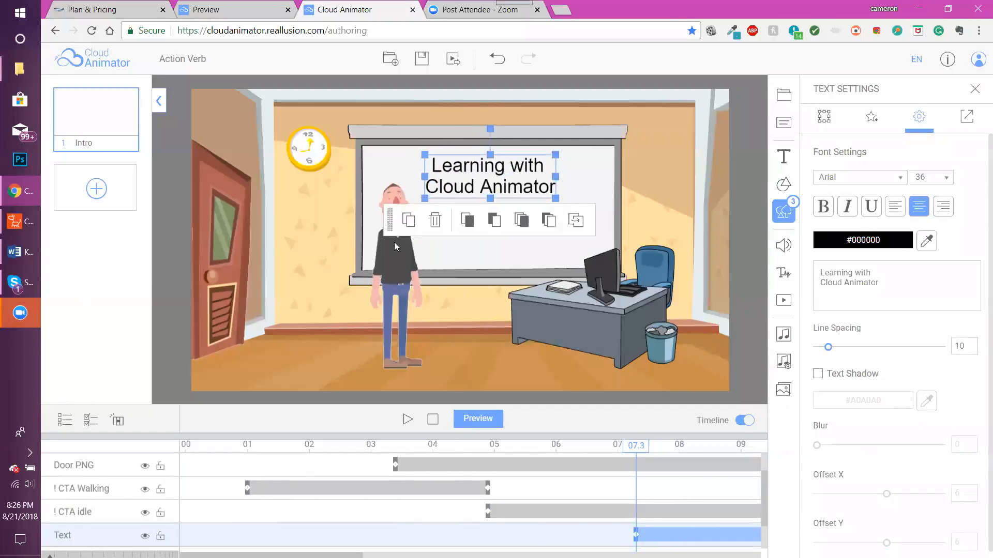
Switch to CrazyTalk Animator 3 and extend the end of the captured animation range to frame 1221.
mouse_move(19, 223)
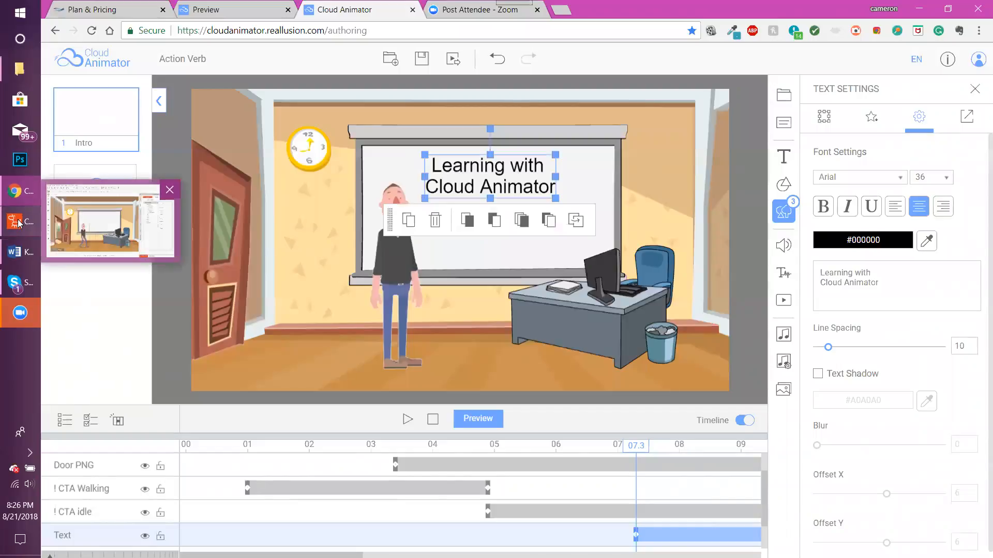
left_click(18, 223)
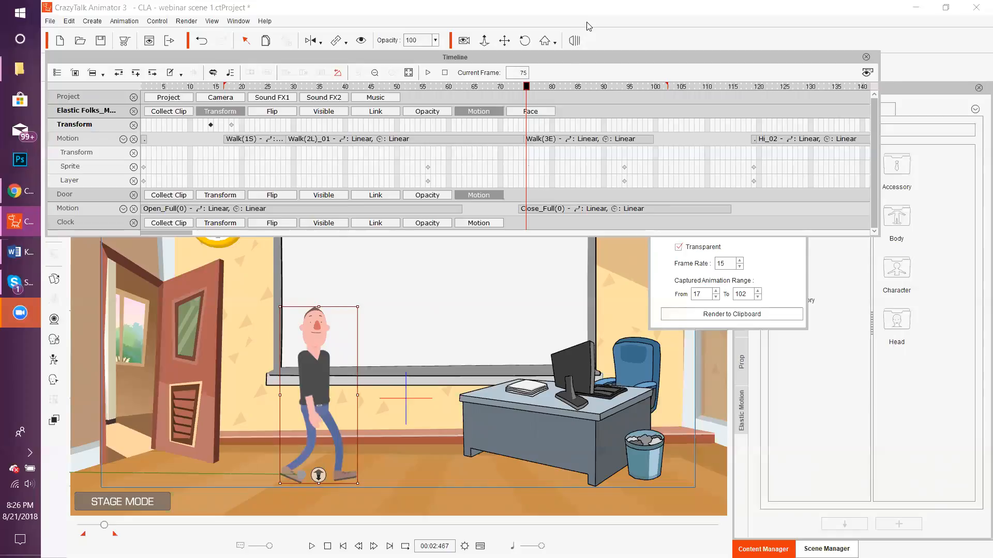
left_click(114, 536)
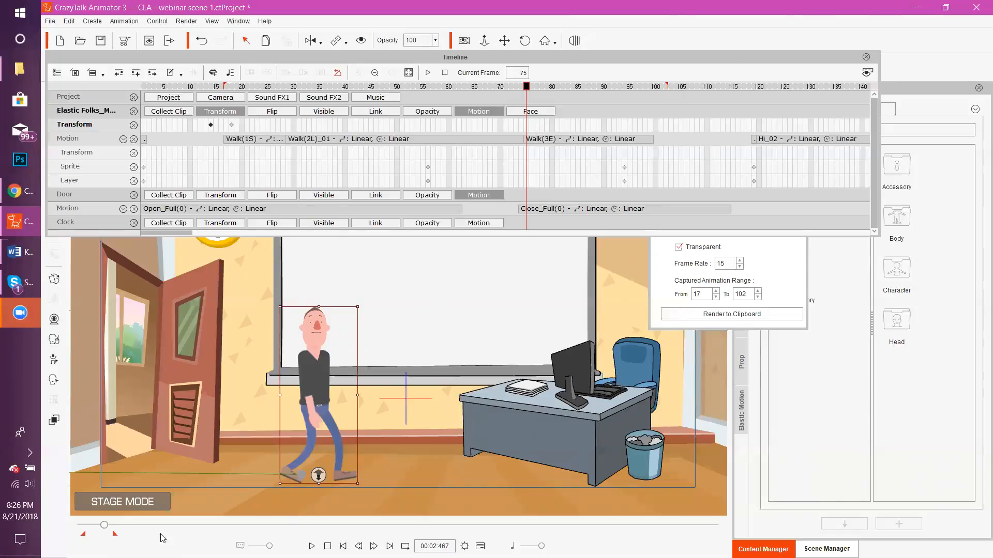
left_click_drag(115, 535, 434, 527)
Show the character's Face tracks in the timeline and go to frame 120, near the start of the voice clip.
left_click(375, 73)
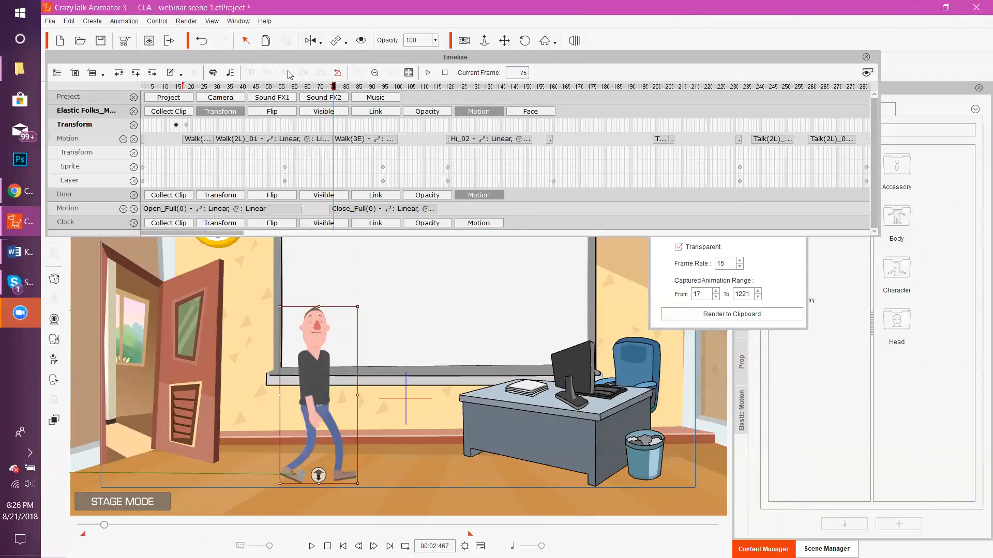
left_click(375, 73)
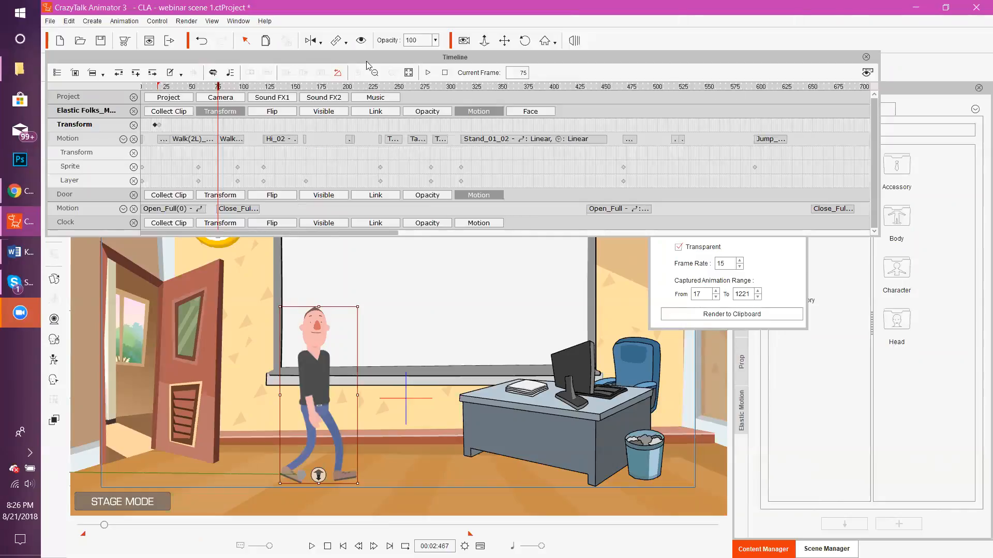
left_click(531, 111)
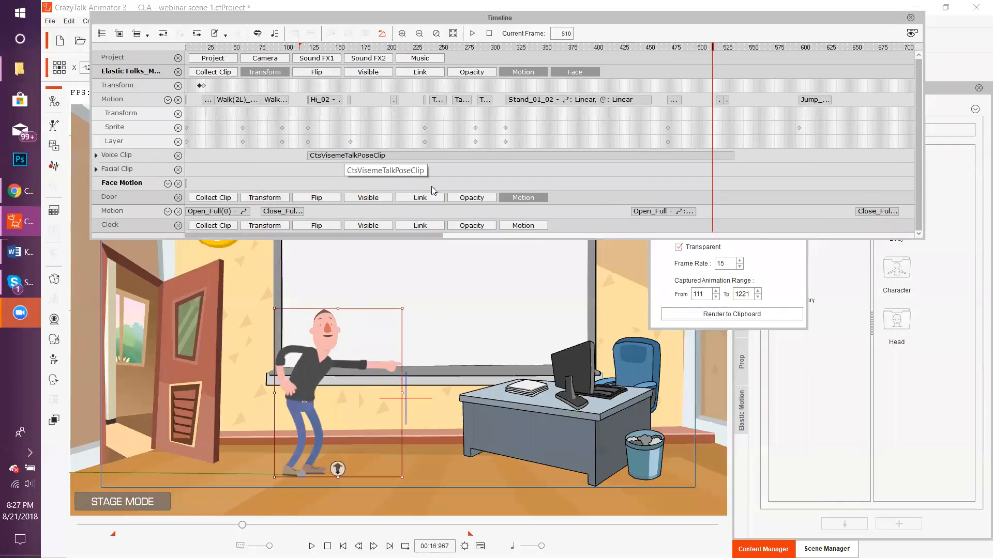
scroll(361, 235, "up", 3)
left_click_drag(360, 234, 251, 223)
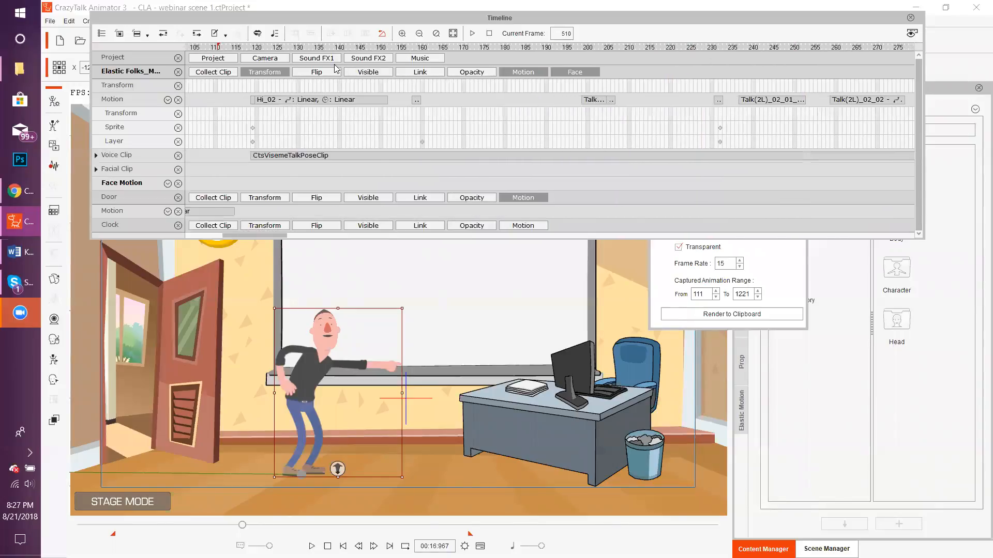
left_click(310, 50)
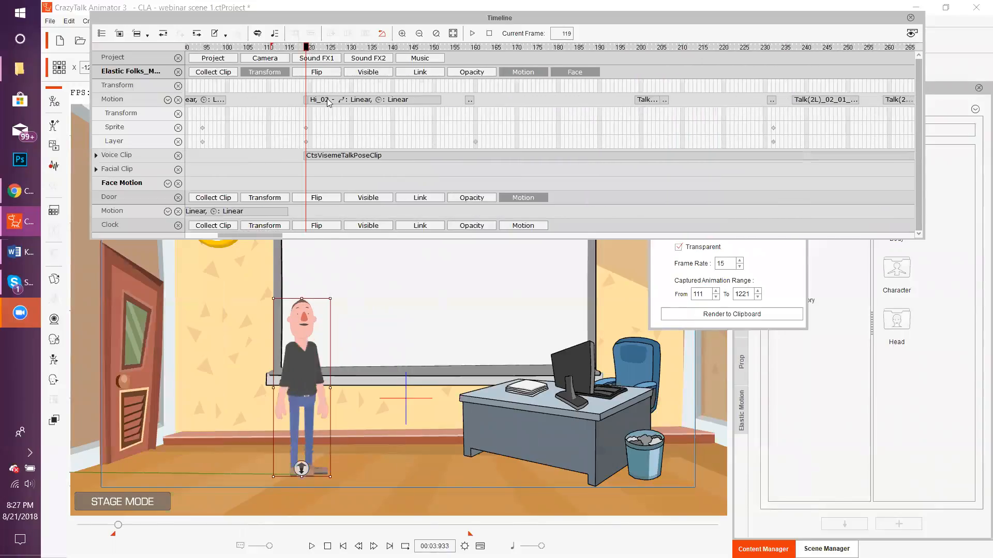
key("Right")
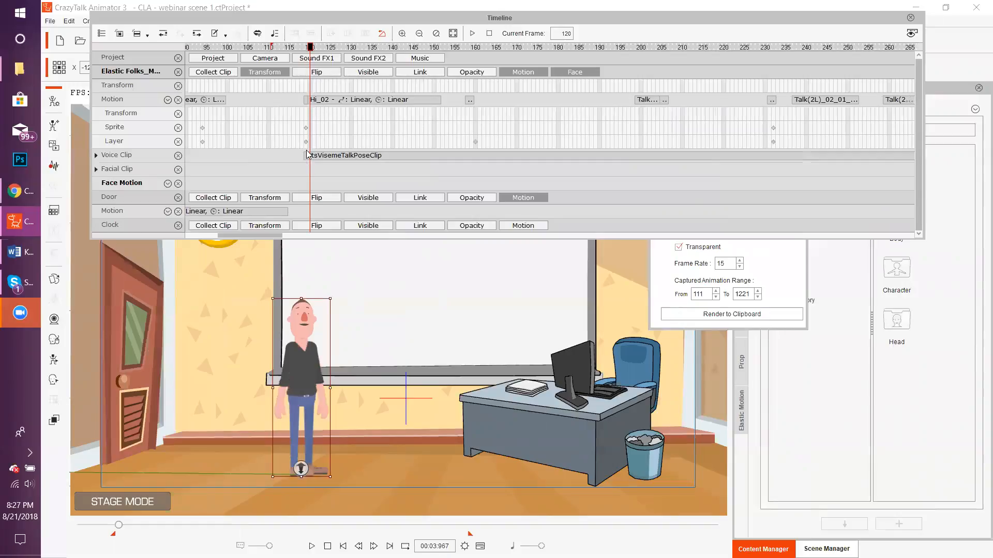
Start a text-to-speech voice script for the character, enter "hello", and listen to it.
left_click_drag(656, 13, 626, 50)
left_click_drag(630, 97, 626, 32)
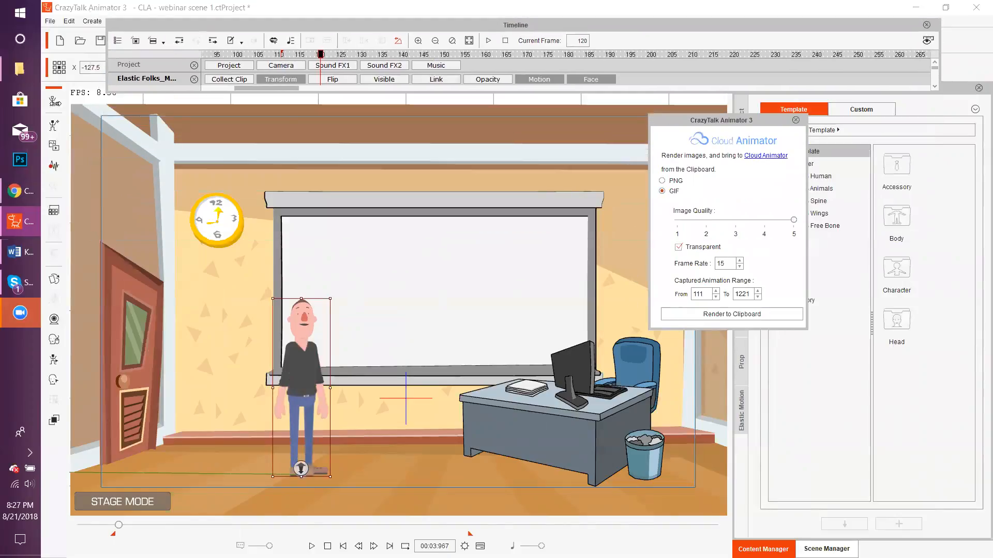
left_click(54, 166)
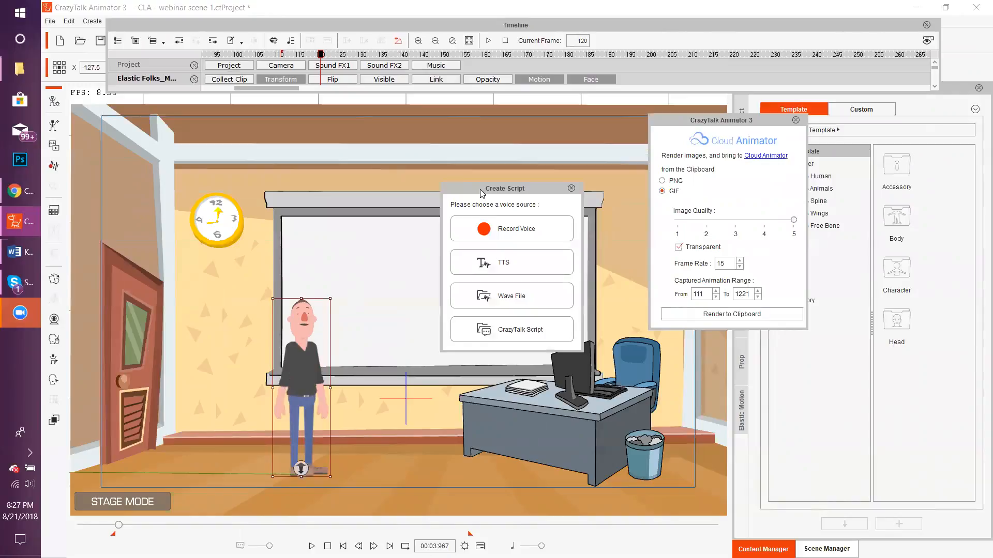
left_click_drag(481, 193, 258, 124)
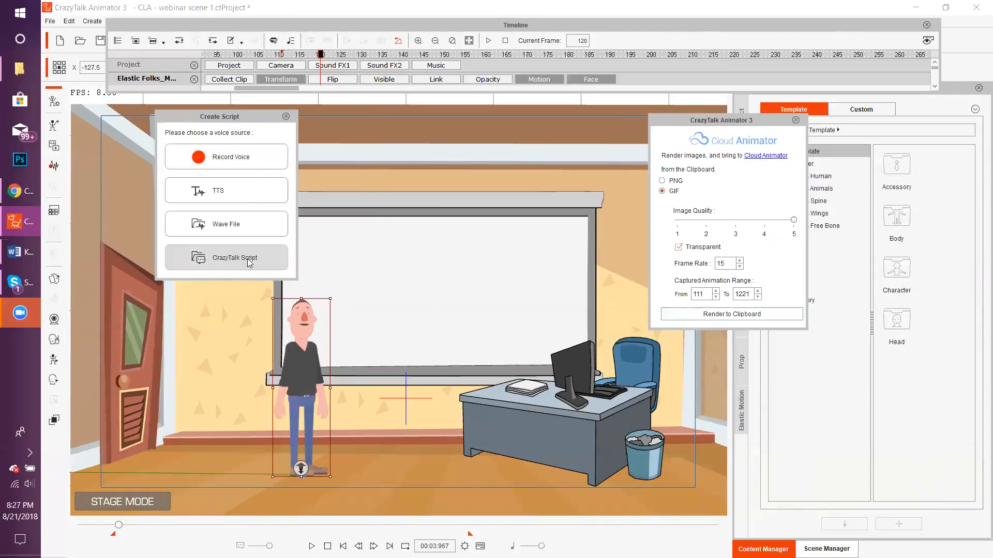
left_click(233, 188)
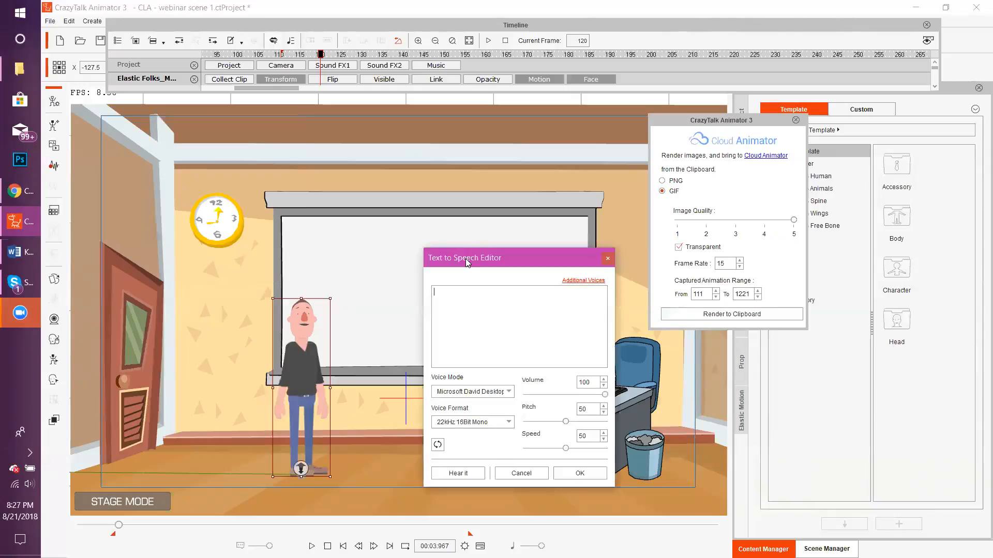
left_click_drag(466, 258, 476, 147)
type("hello")
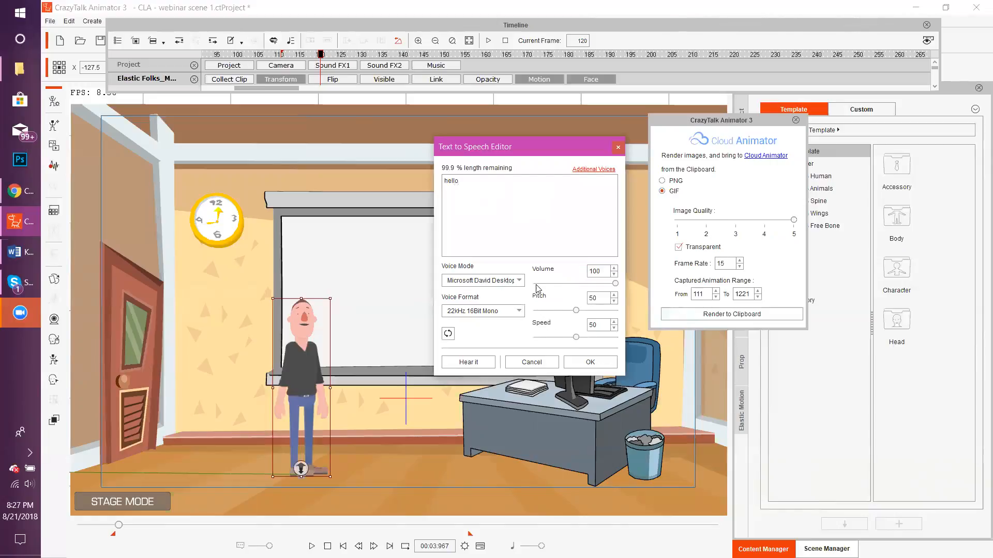
left_click(481, 361)
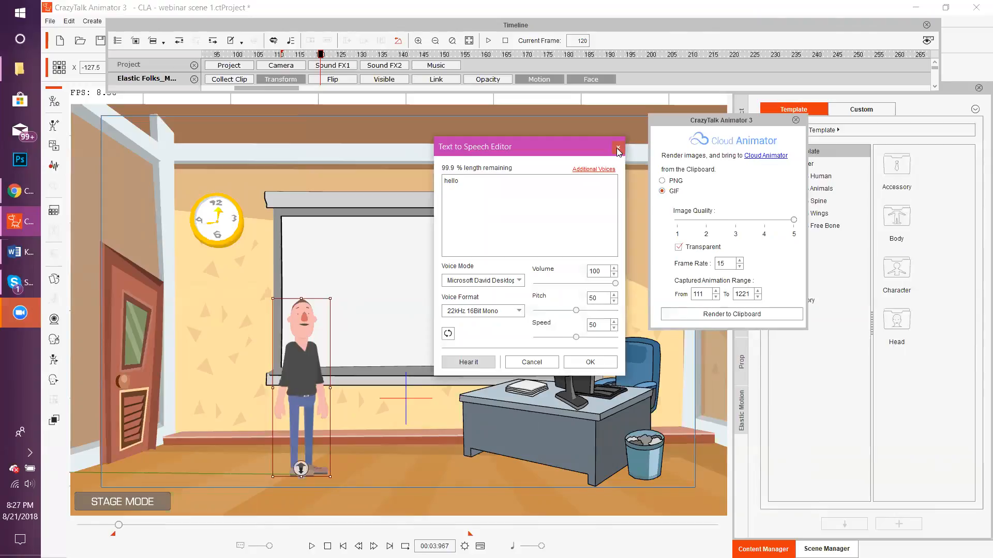
Rearrange the floating timeline and the Cloud Animator render window so that they no longer overlap.
left_click_drag(493, 26, 456, 60)
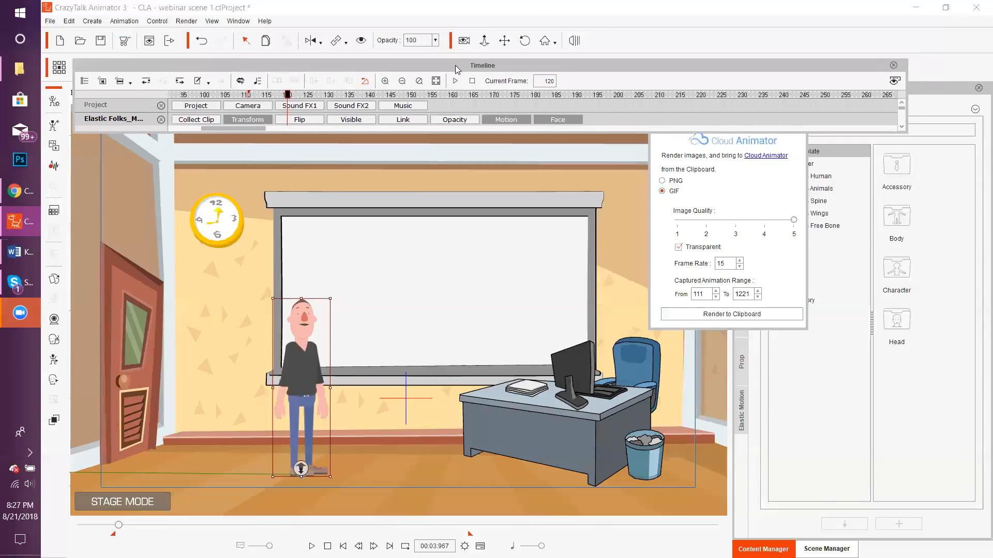
left_click(659, 133)
left_click_drag(667, 119, 662, 139)
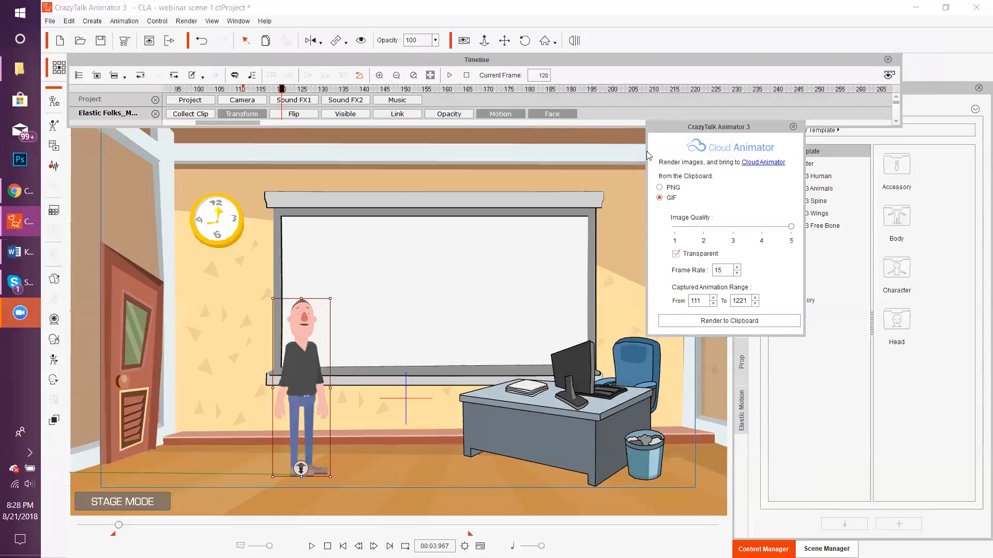
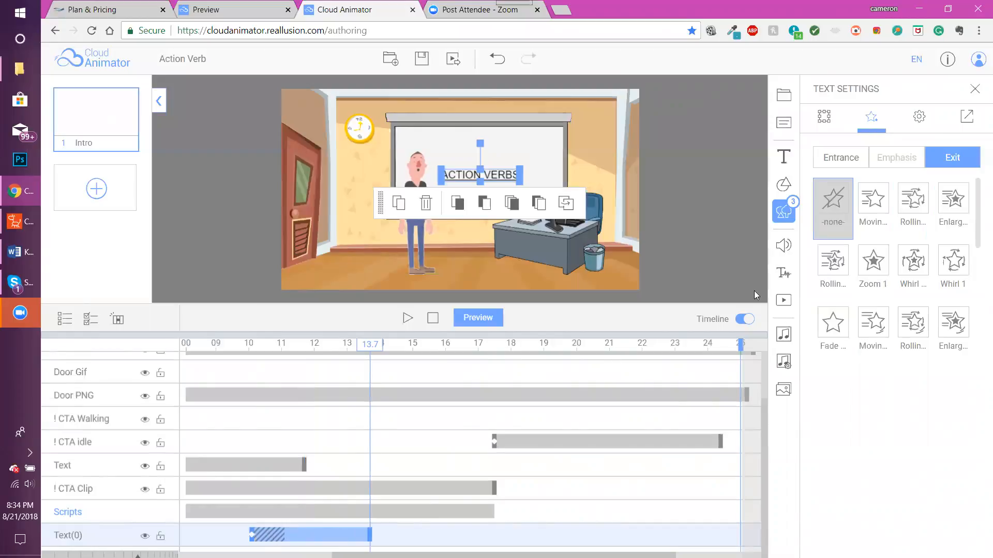
Give the "ACTION VERBS" text in Cloud Animator a fade exit effect with the time set to Very slow.
left_click(833, 328)
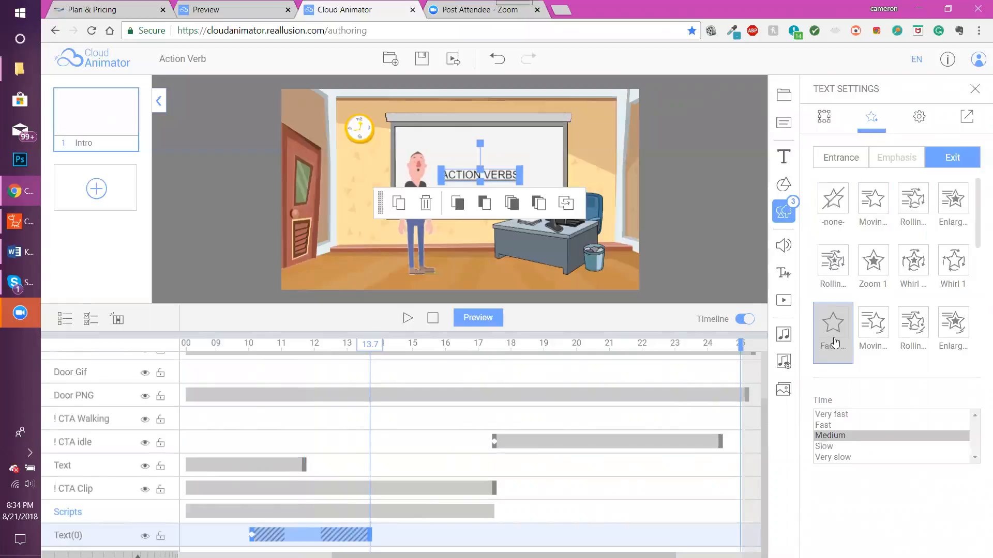
left_click(841, 459)
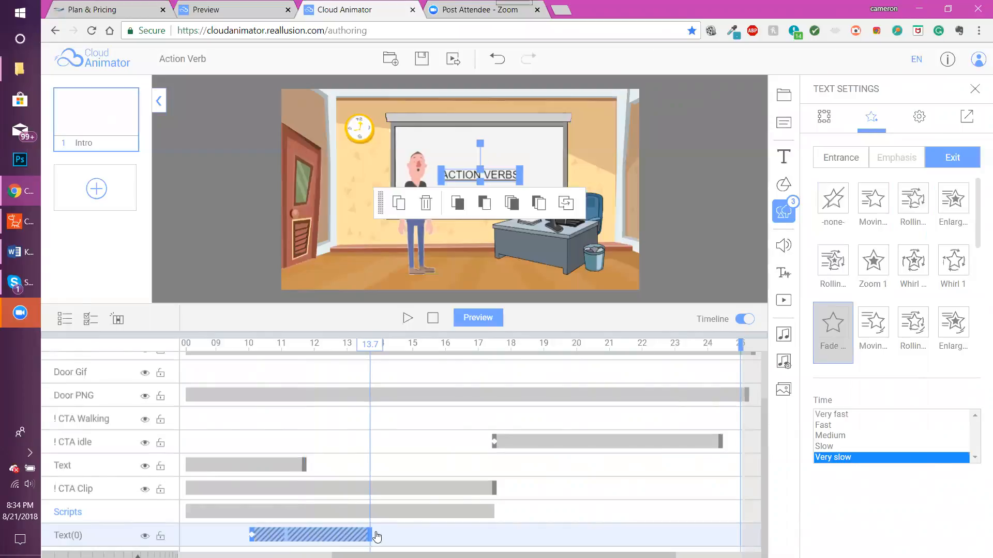
Set the "ACTION VERBS" text's fade exit time to Very fast and end its clip at 11.8 seconds.
left_click(845, 416)
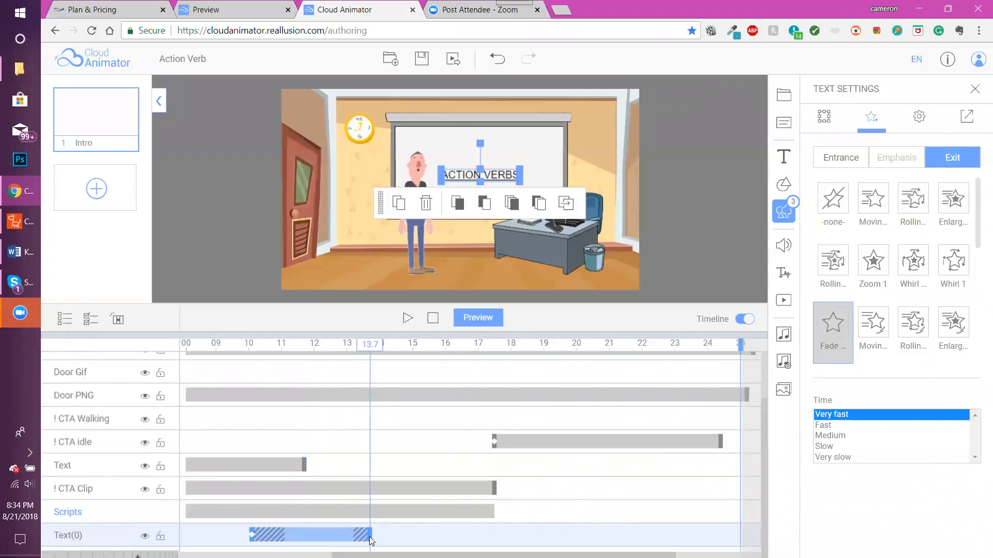
left_click_drag(324, 541, 307, 533)
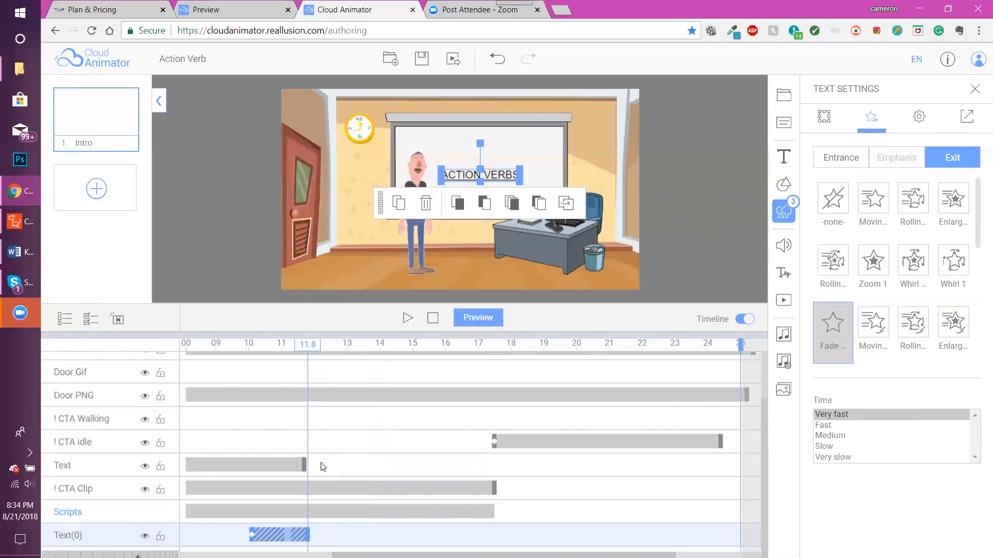
End the "Learning with Cloud Animator" text at 11.8 seconds and give it a fade exit effect with the time set to Very fast.
left_click(305, 467)
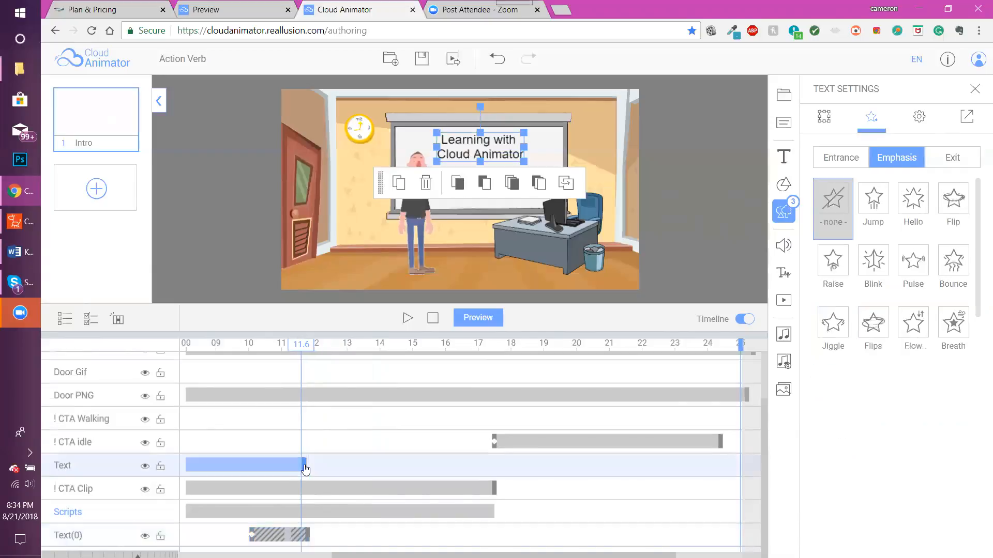
left_click(308, 467)
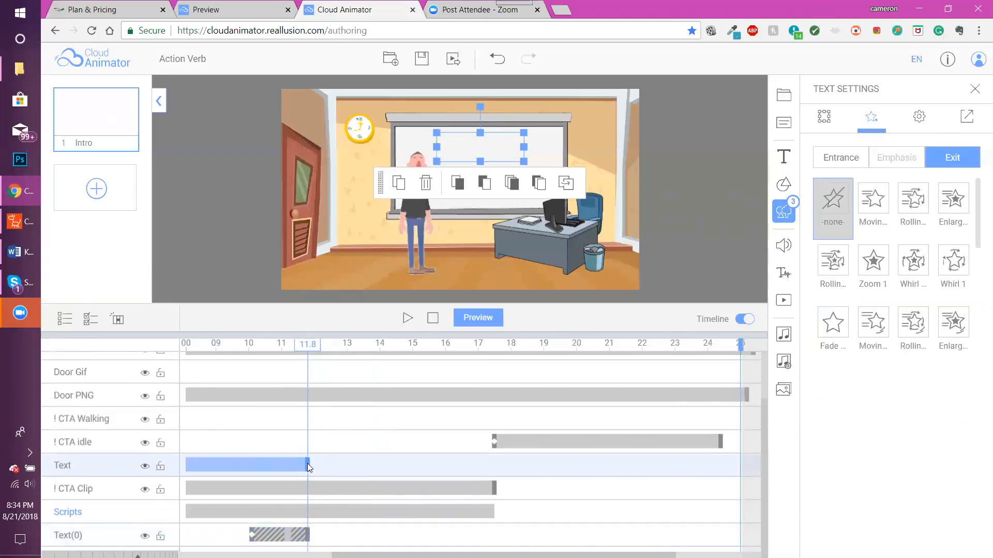
left_click(838, 327)
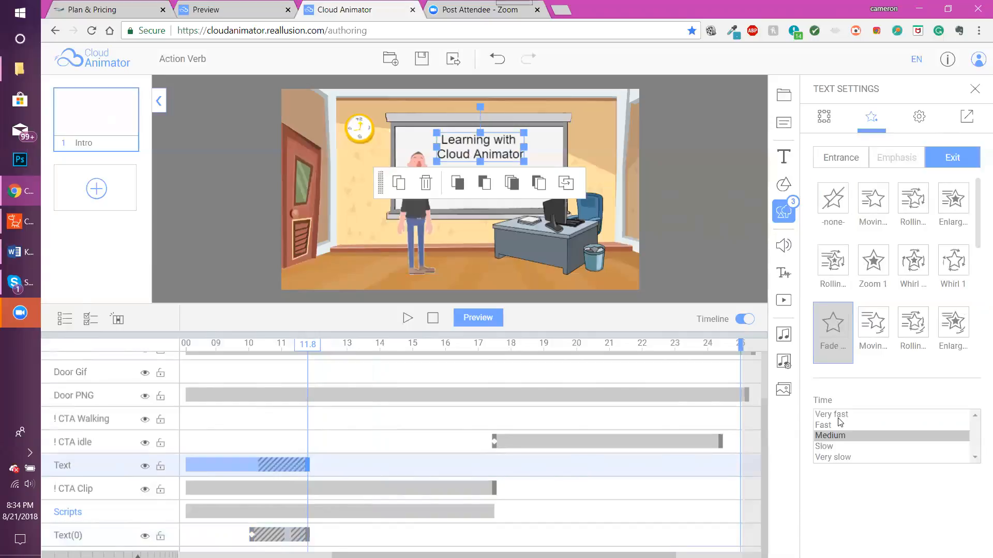
left_click(839, 415)
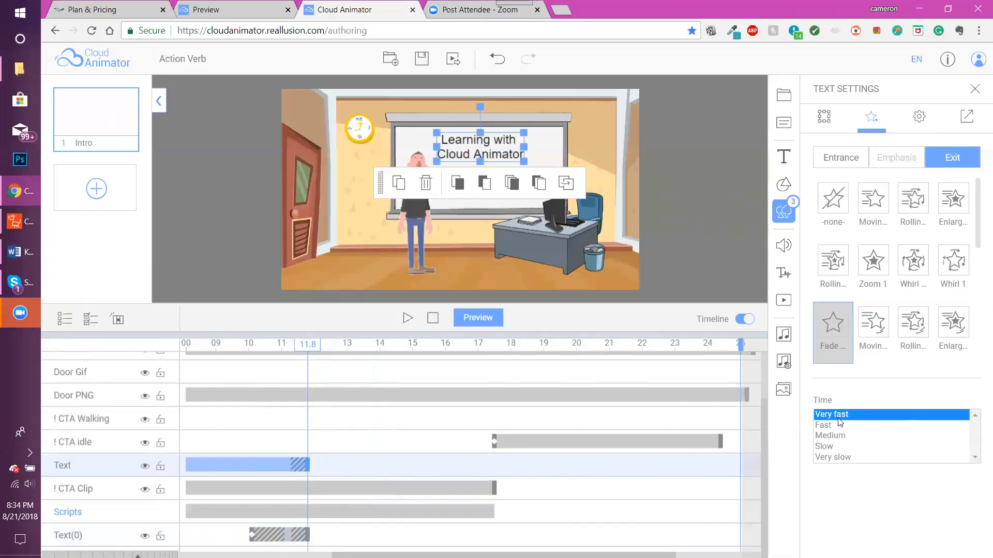
left_click(685, 172)
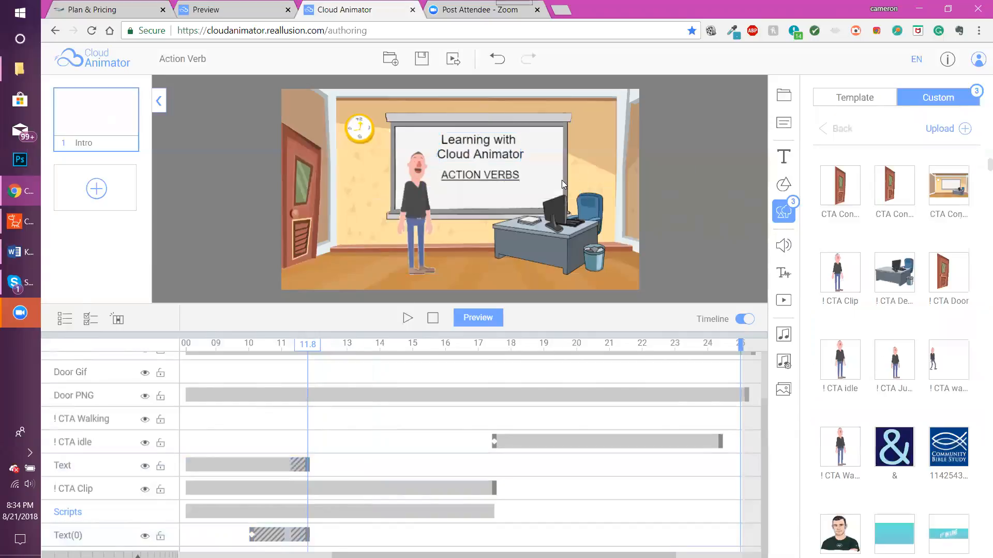
Go to 12.0 seconds in the timeline and copy the sentence "An action verb is a verb that expresses physical or mental action." from the Word script.
left_click(315, 351)
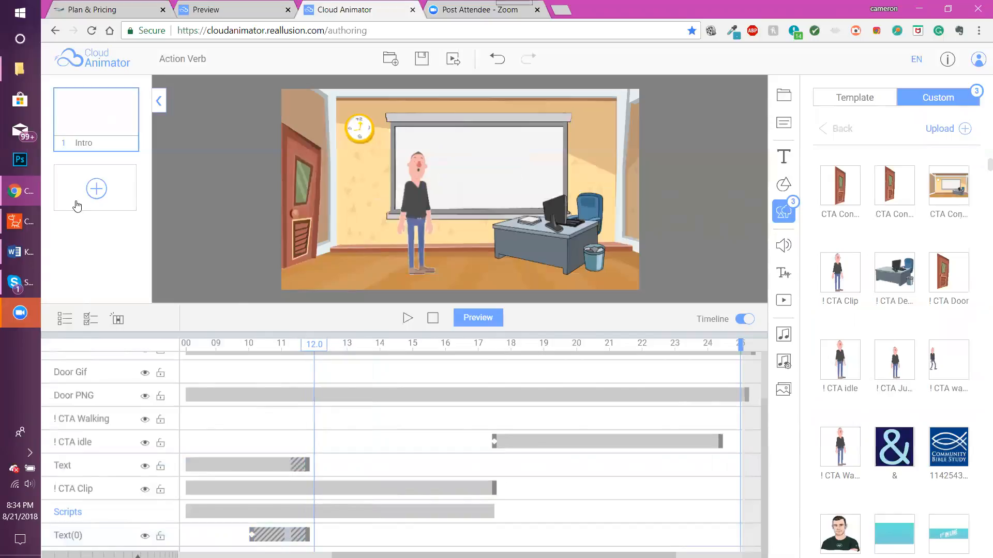
left_click(25, 253)
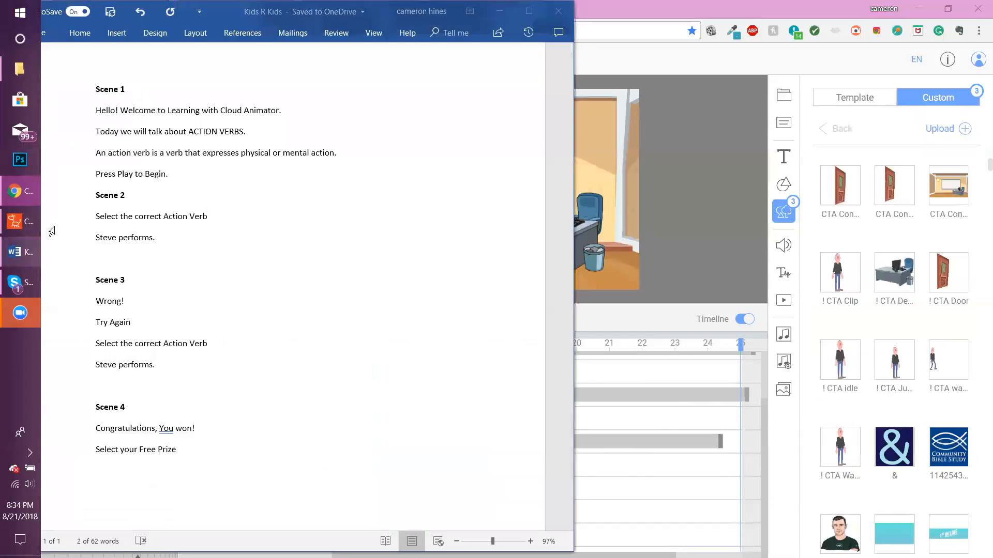
left_click_drag(93, 154, 160, 154)
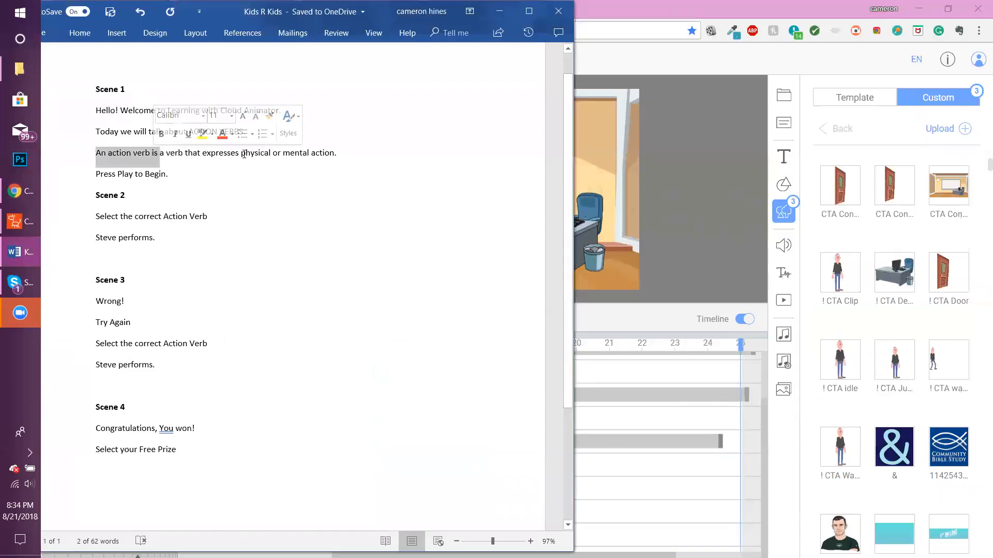
left_click(339, 156, "shift")
key("ctrl+c")
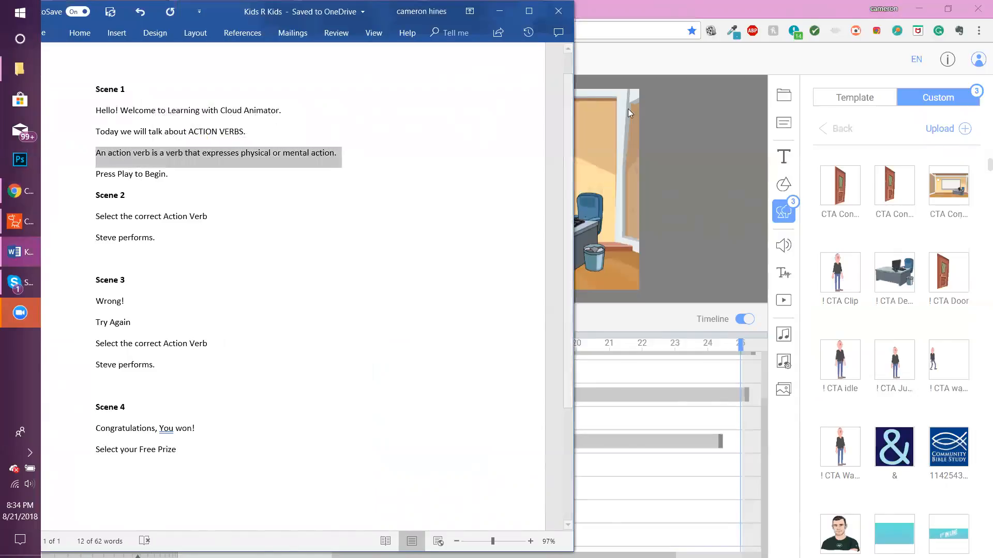
Back in Cloud Animator, add a text object at 12.0 seconds containing the copied action verb sentence, broken into three lines after "verb" and "or".
left_click(669, 115)
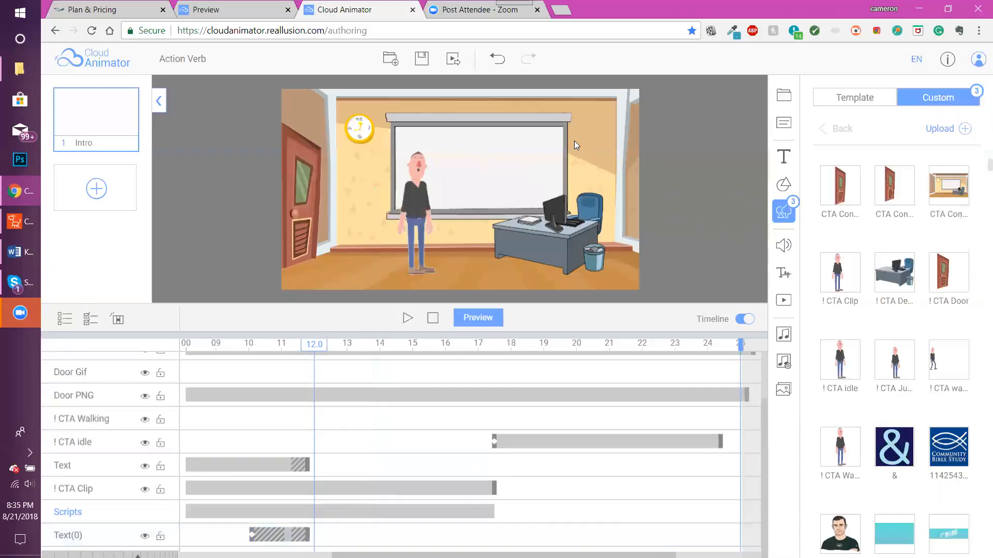
key("ctrl+v")
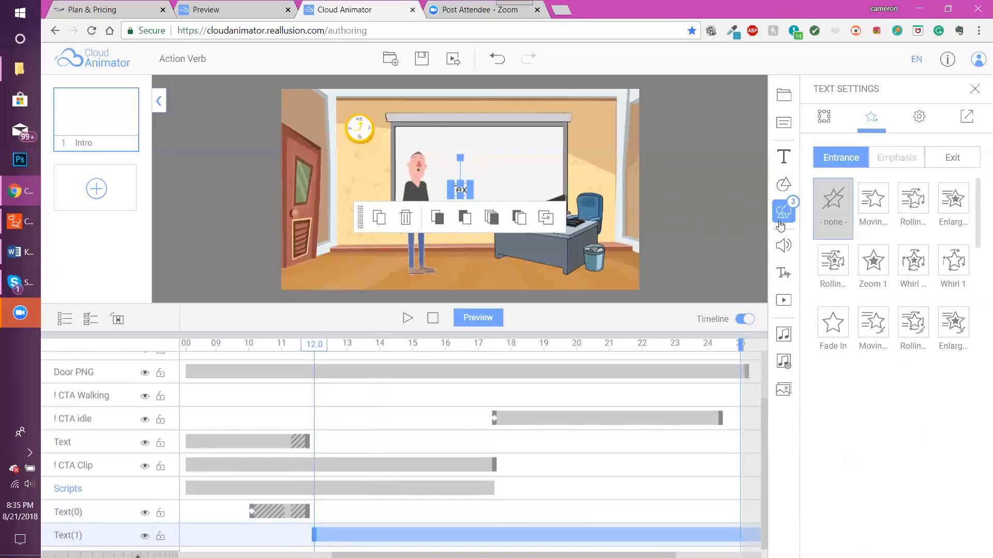
left_click(918, 119)
triple_click(864, 280)
key("ctrl+v")
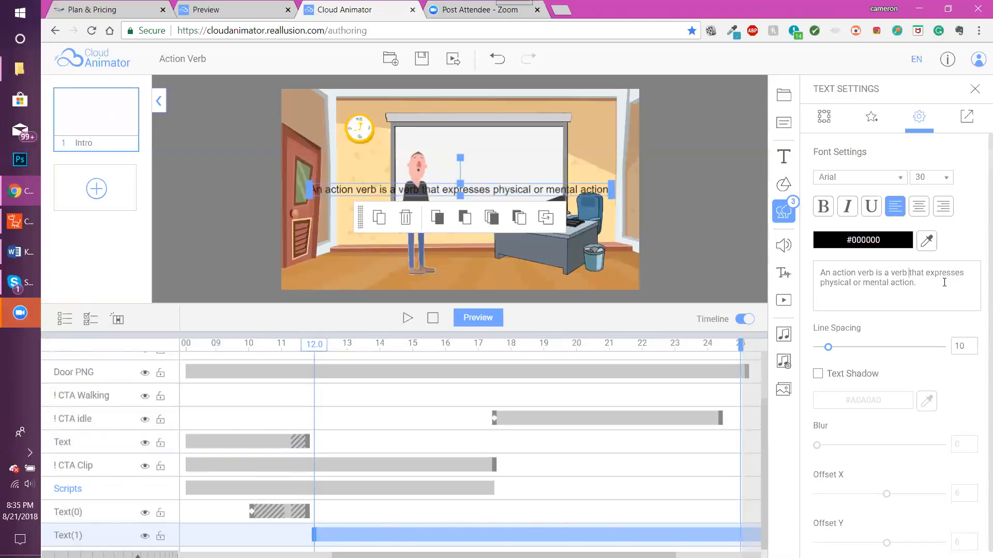
left_click(909, 273)
key("Return")
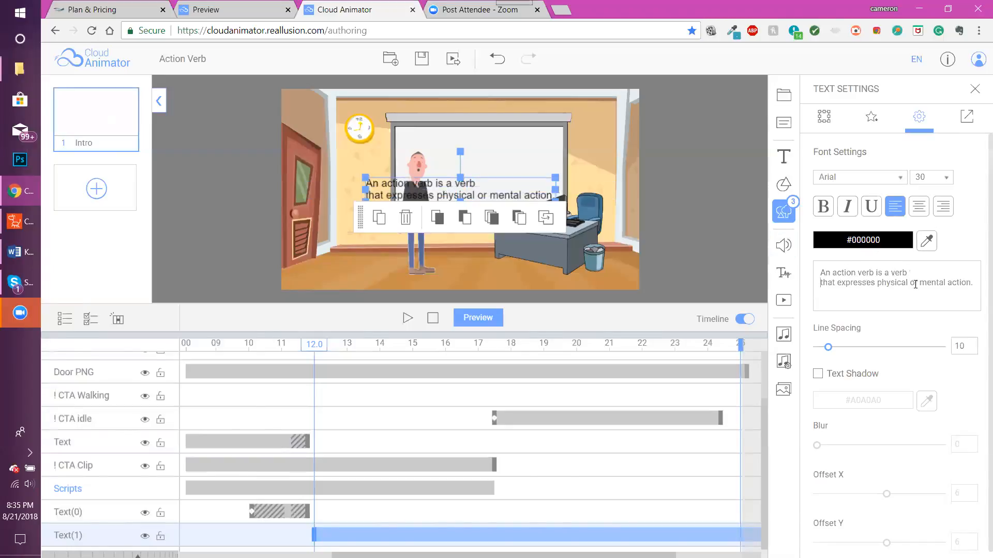
key("Return")
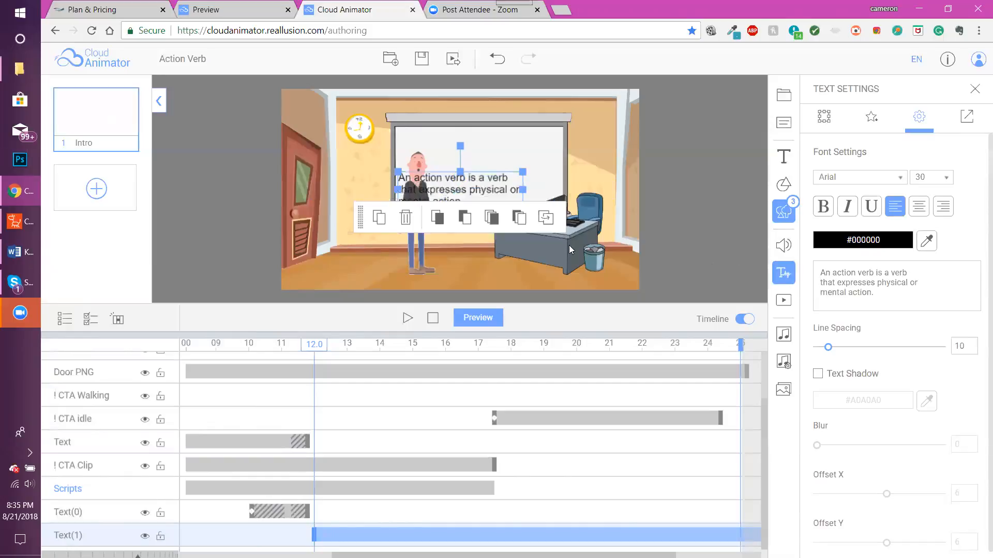
Centre-align the action verb definition text and position it on the upper part of the whiteboard, using the enlarged stage without the full timeline.
left_click(919, 207)
left_click_drag(488, 183, 505, 148)
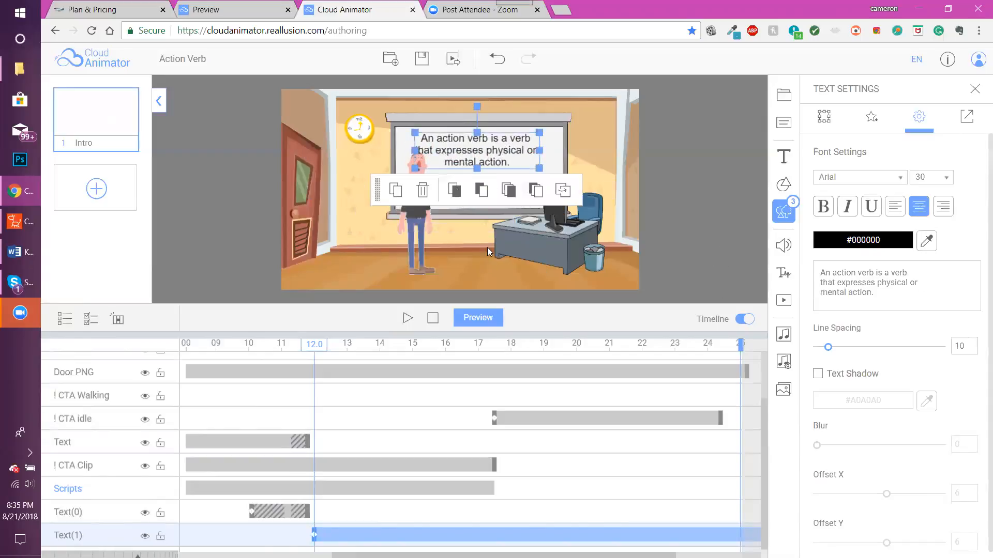
left_click(747, 321)
left_click_drag(375, 190, 385, 103)
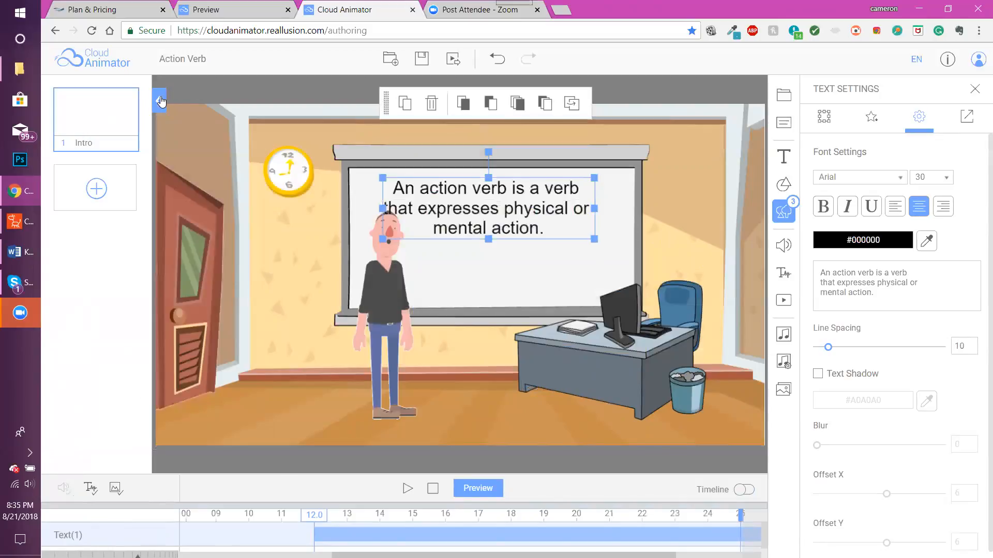
left_click(160, 101)
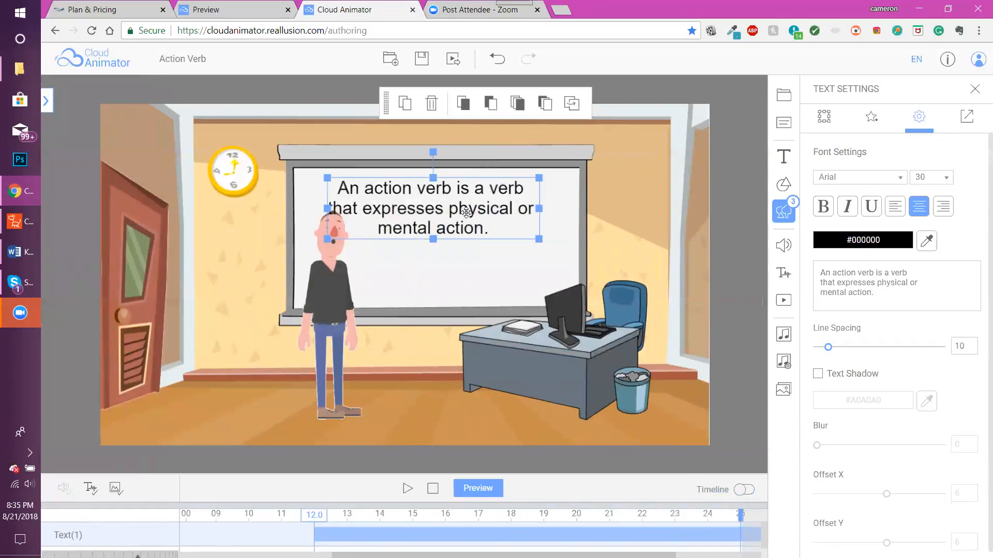
left_click_drag(467, 212, 468, 220)
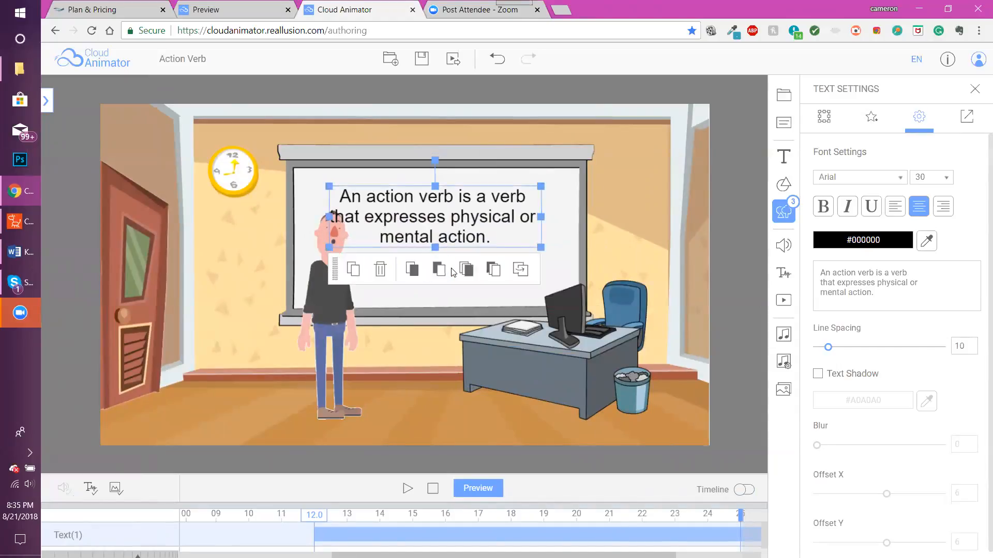
left_click(444, 274)
left_click_drag(438, 224, 438, 214)
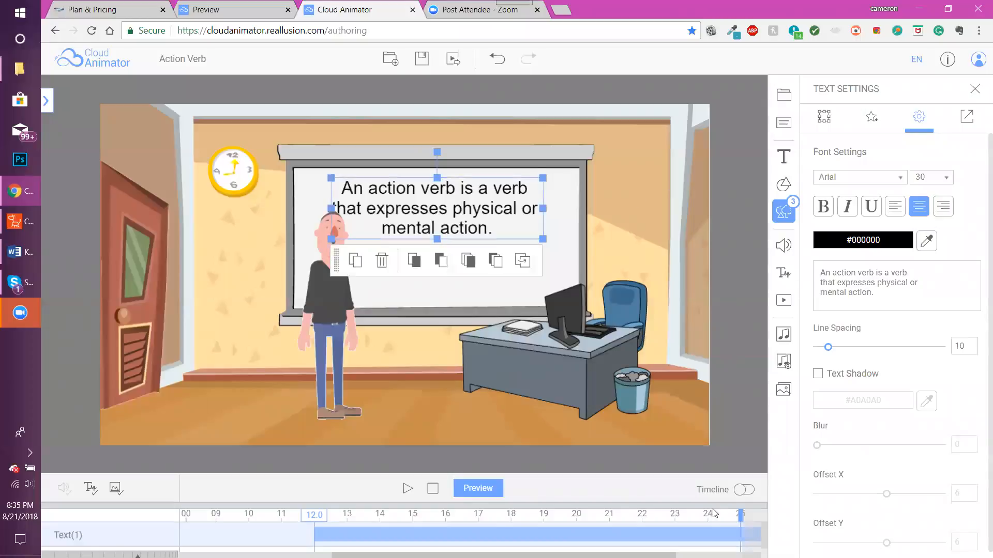
Show the full timeline again and give the definition text a Fade In entrance effect with the time set to Very fast.
left_click(740, 490)
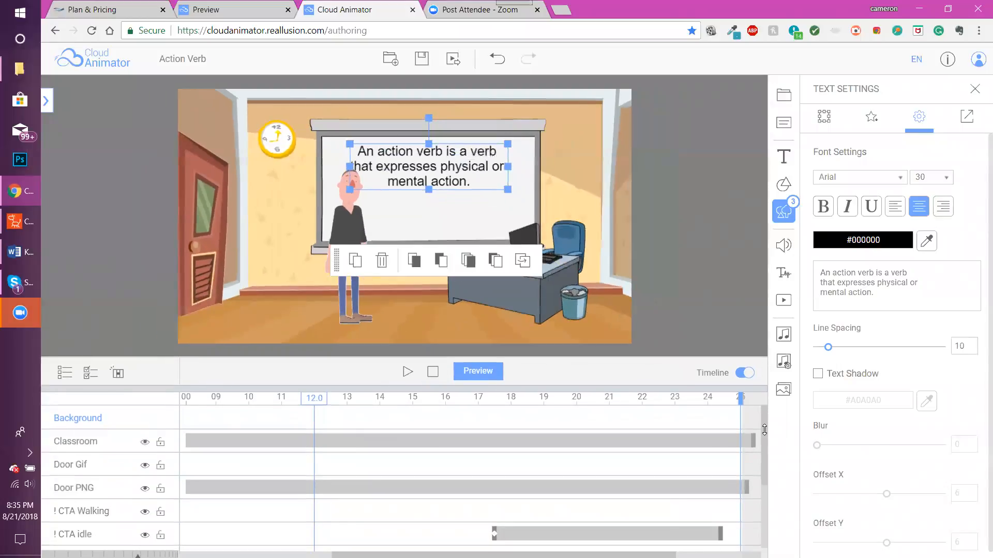
left_click_drag(764, 442, 758, 498)
left_click(327, 524)
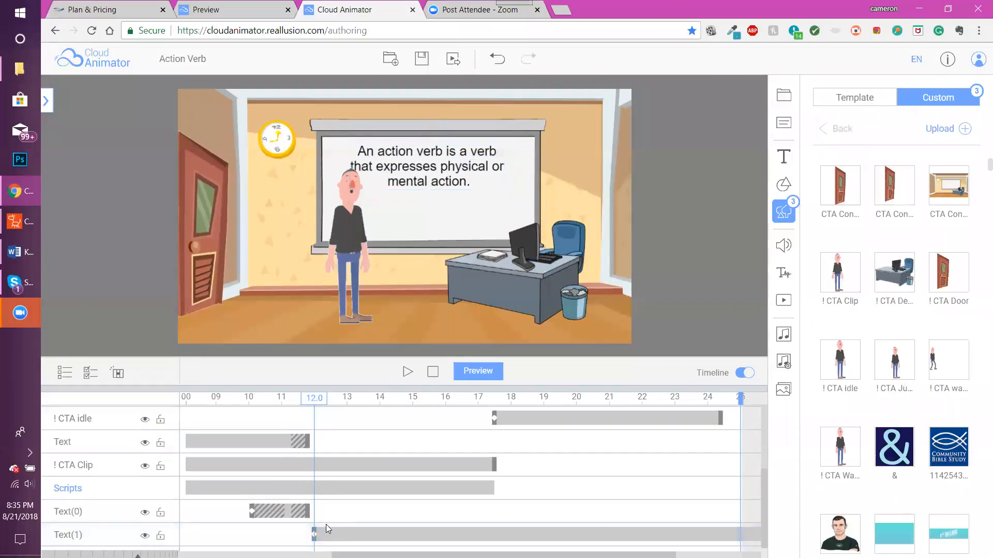
left_click(315, 540)
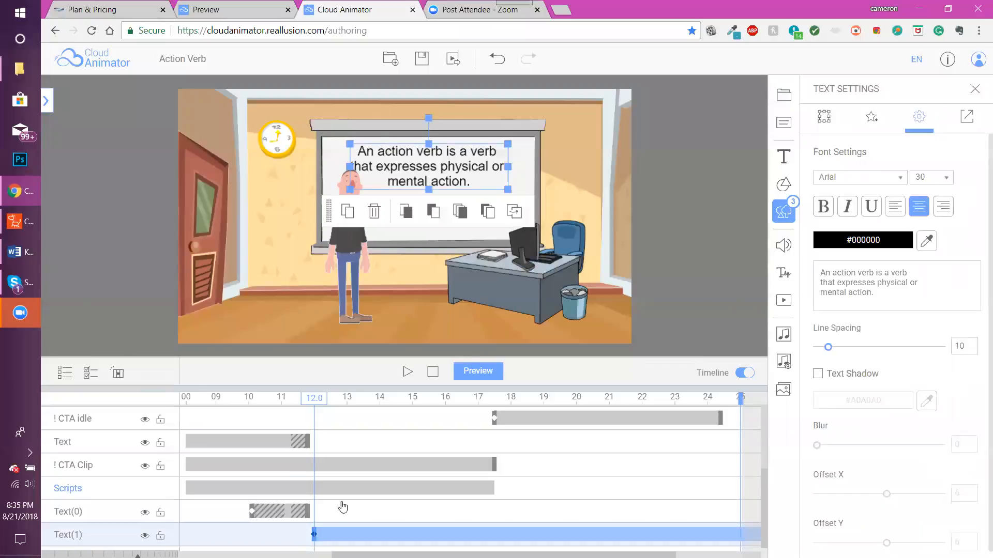
left_click(874, 124)
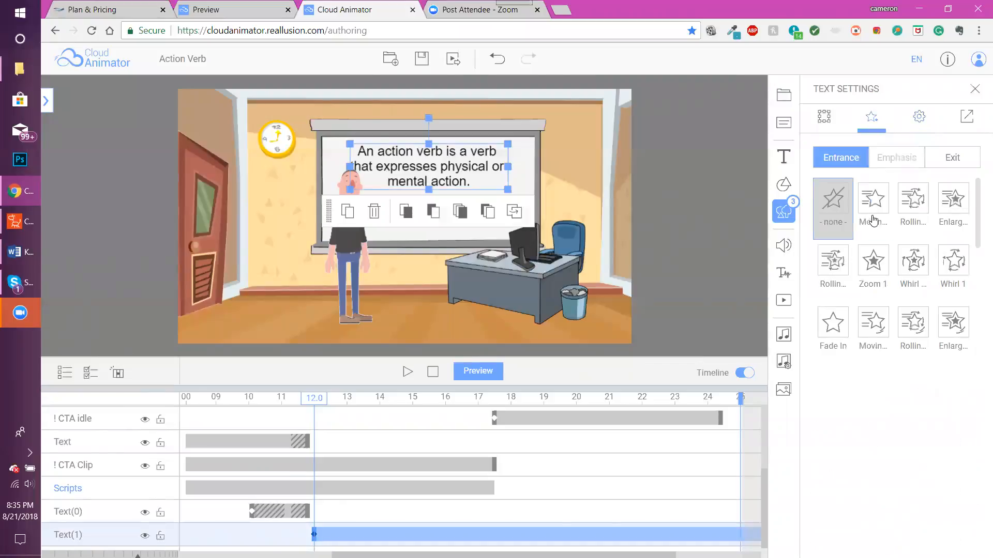
left_click(835, 350)
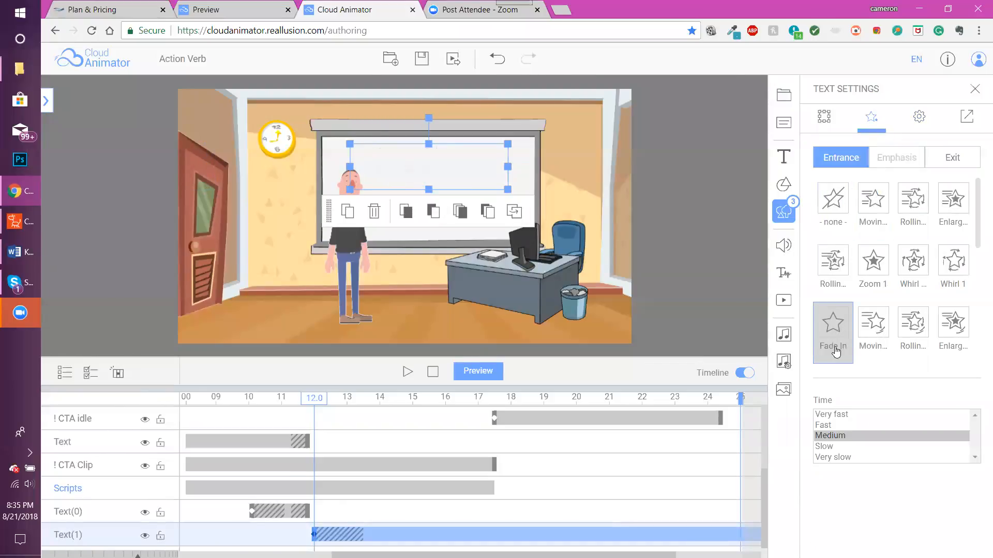
left_click(827, 415)
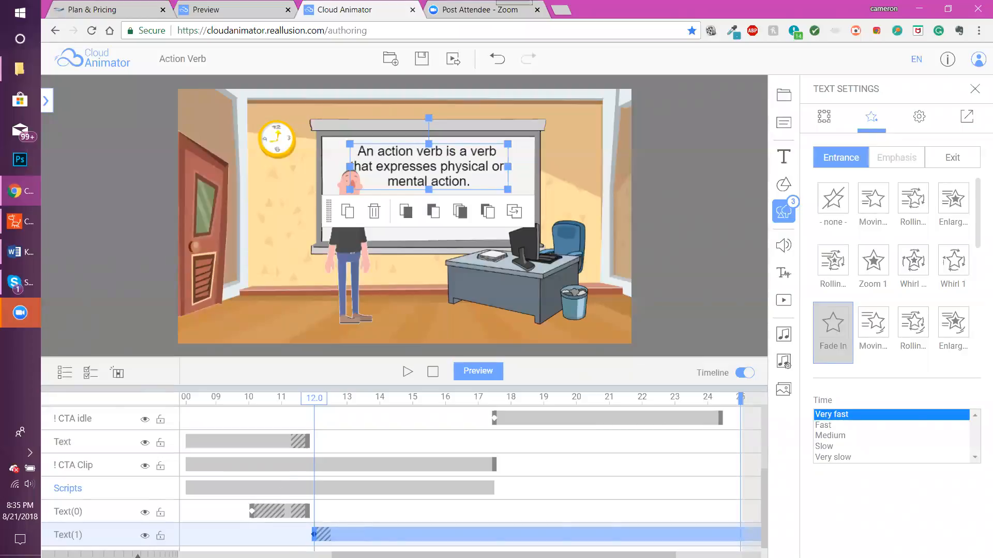
Move the start of the definition text's clip to 11.8 seconds, where the two title texts end.
left_click_drag(138, 556, 75, 556)
left_click_drag(399, 555, 385, 555)
left_click_drag(553, 536, 536, 535)
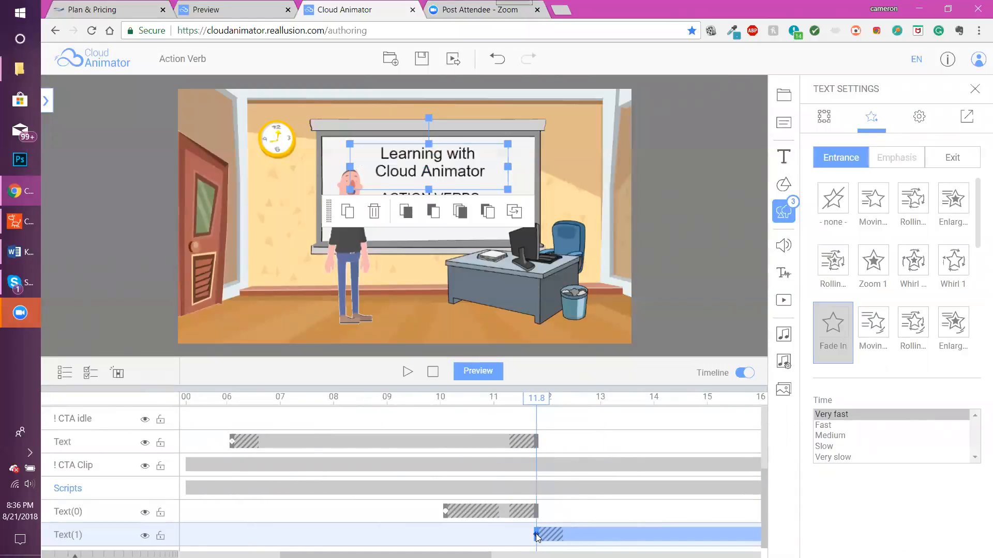
Play the scene from 7.7 seconds to check the transition from the title texts to the action verb definition.
left_click(404, 399)
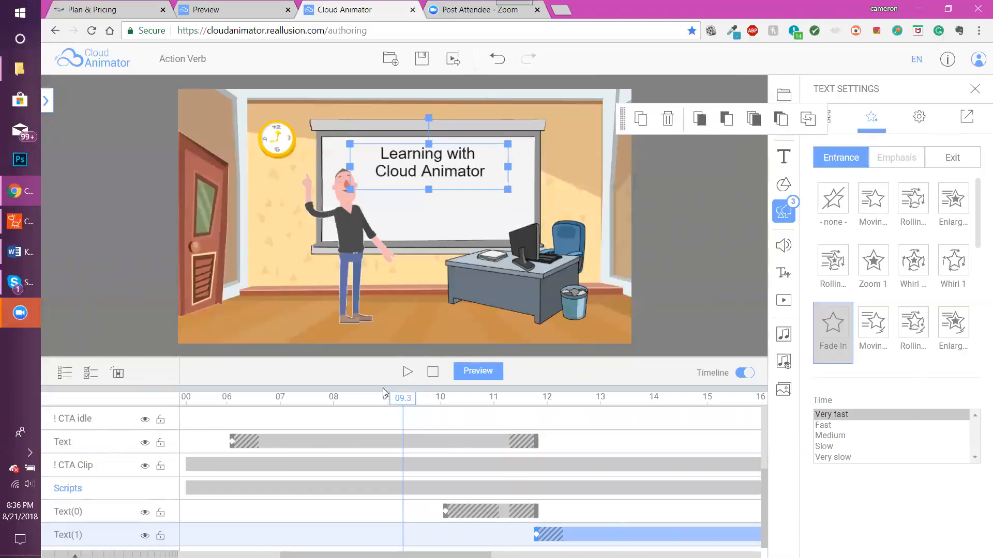
left_click_drag(375, 404, 323, 399)
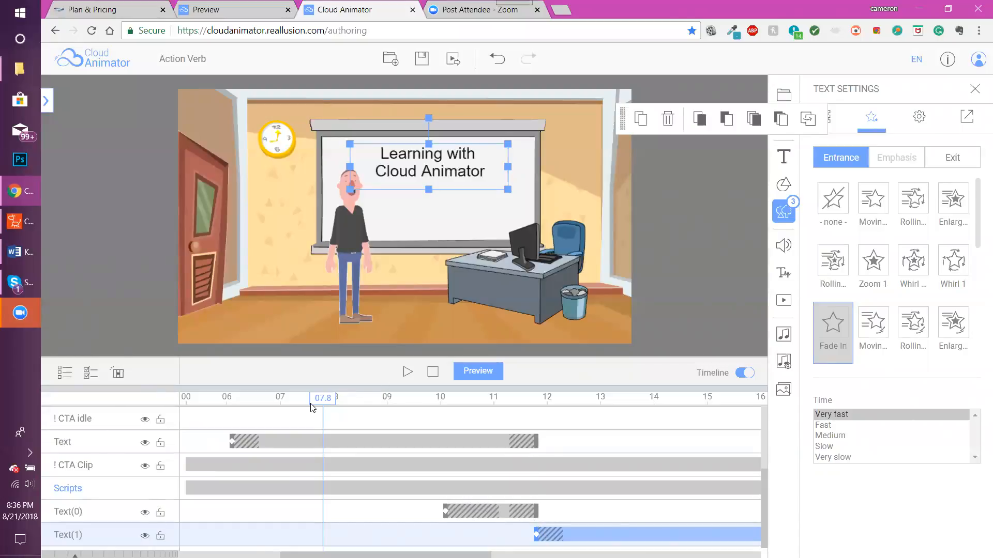
left_click_drag(331, 402, 317, 401)
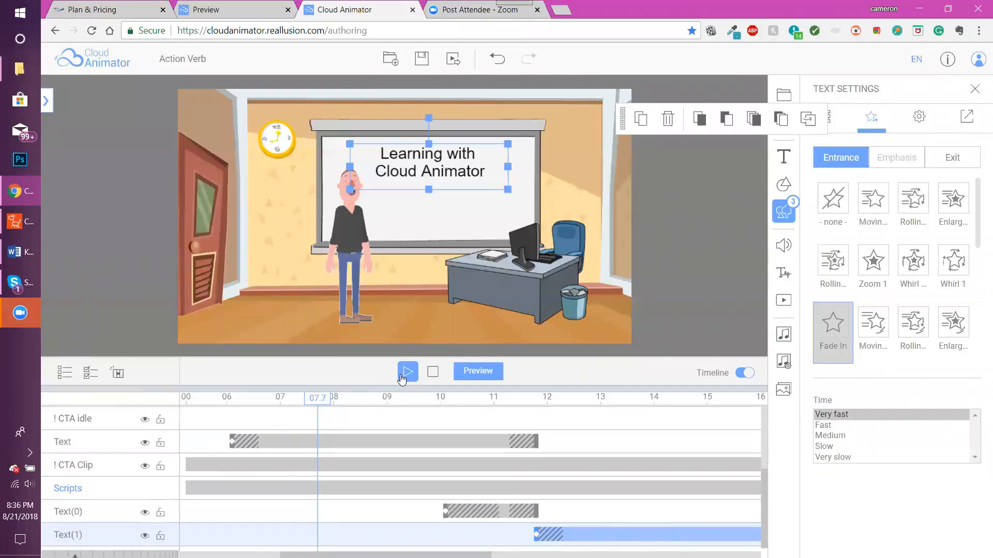
left_click(406, 376)
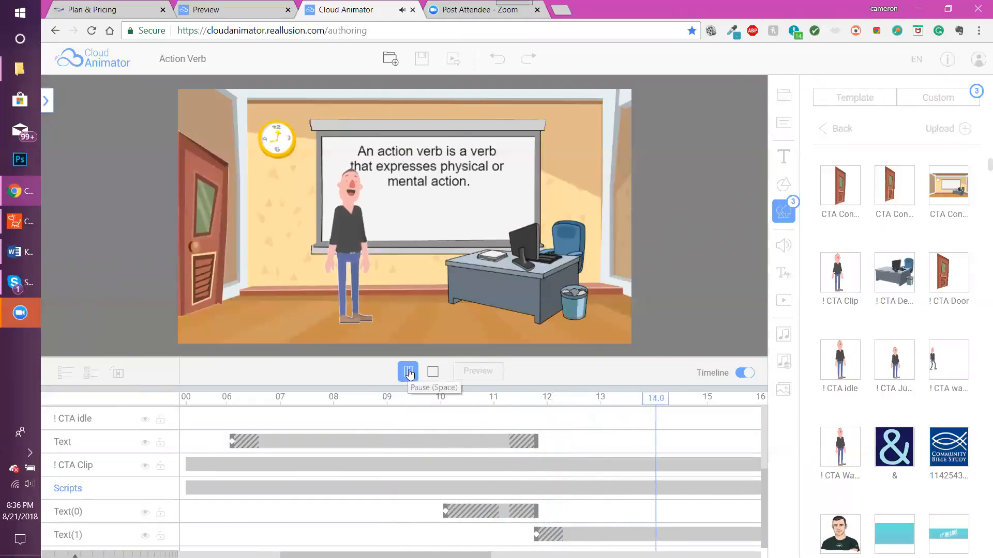
left_click(409, 373)
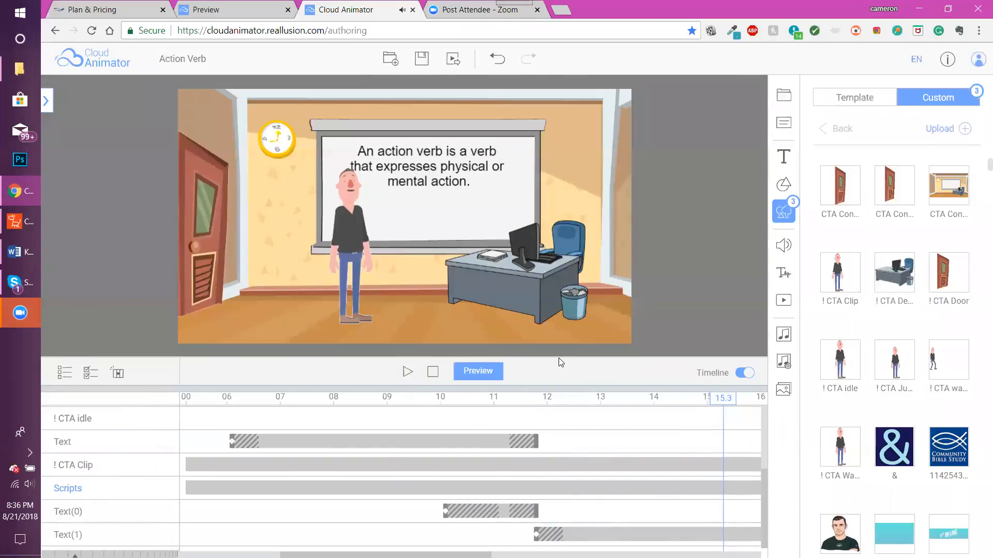
Add the webinar play-button image from the webinar images folder at 15.7 seconds and shrink it to scale 0.38 on the whiteboard's lower right.
left_click_drag(401, 556, 473, 556)
left_click_drag(534, 401, 542, 401)
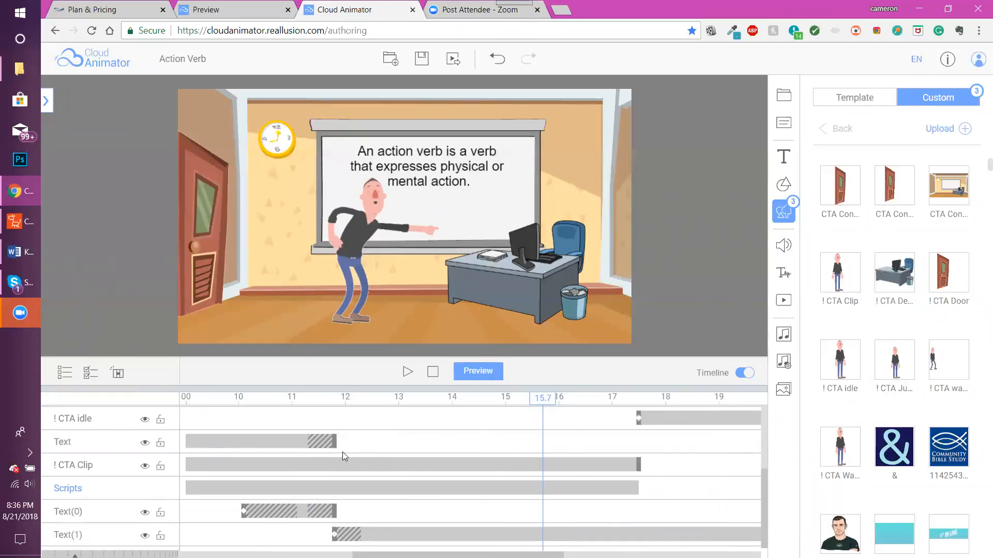
left_click(19, 71)
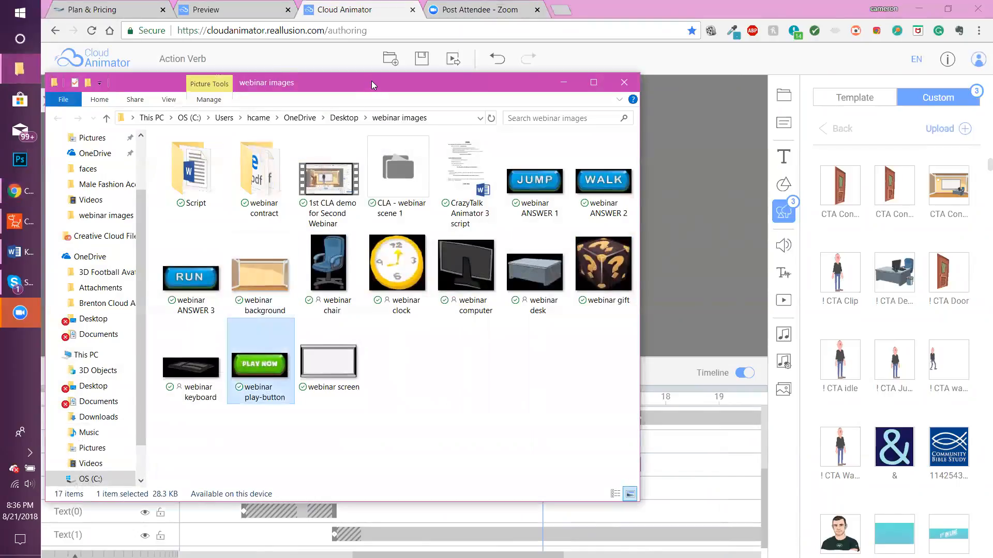
left_click_drag(373, 85, 283, 68)
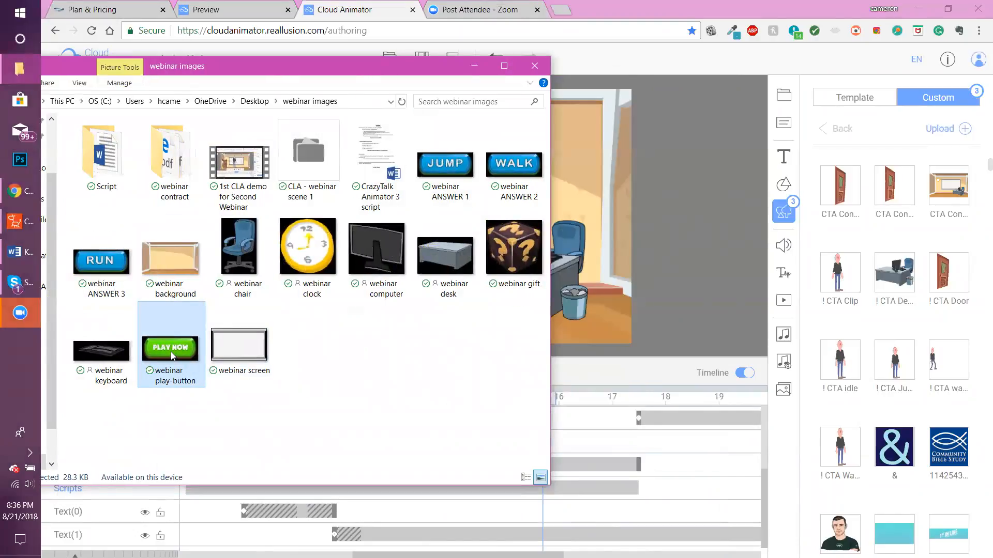
left_click_drag(169, 348, 535, 115)
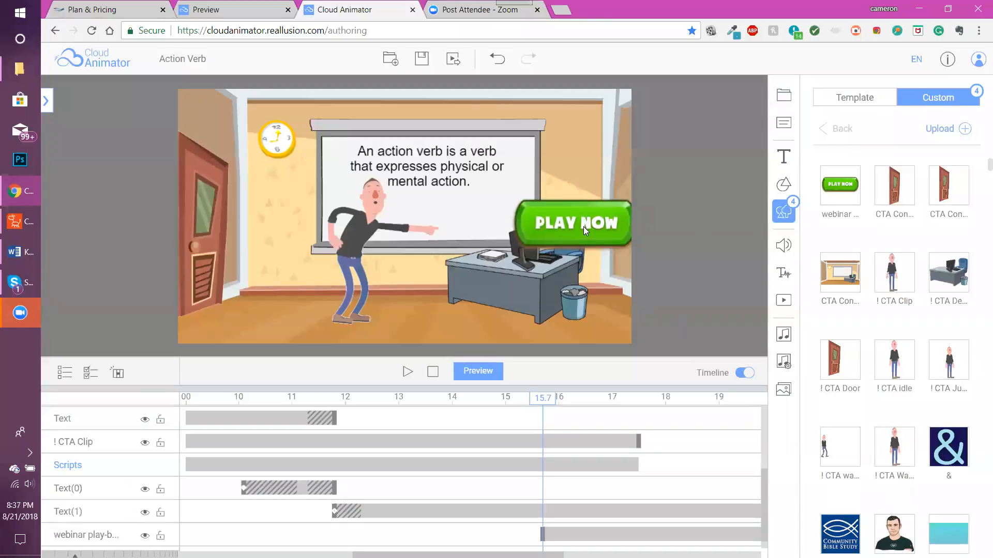
left_click_drag(583, 226, 477, 228)
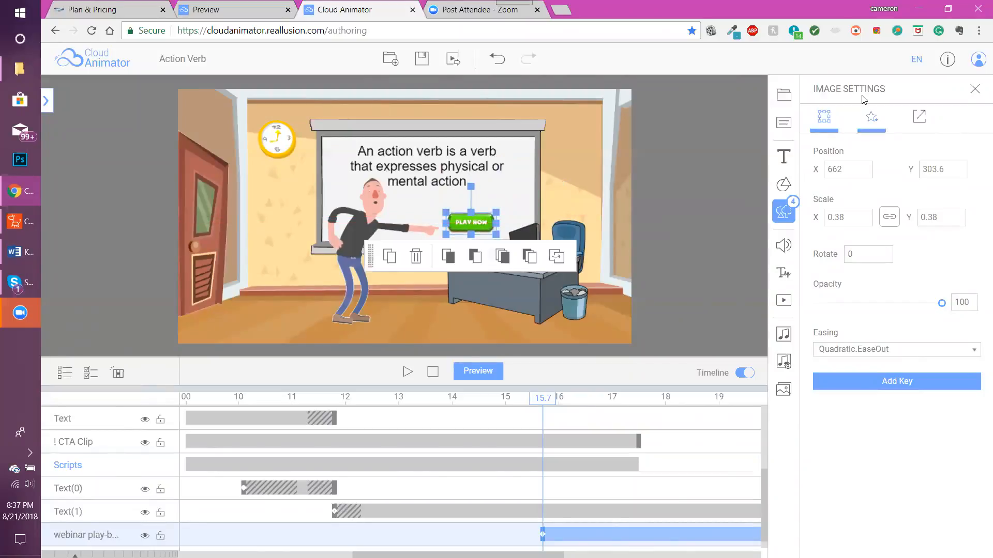
Give the play button the whirling entrance effect with a zoom origin, and move its clip start to 15.2 seconds.
left_click(872, 117)
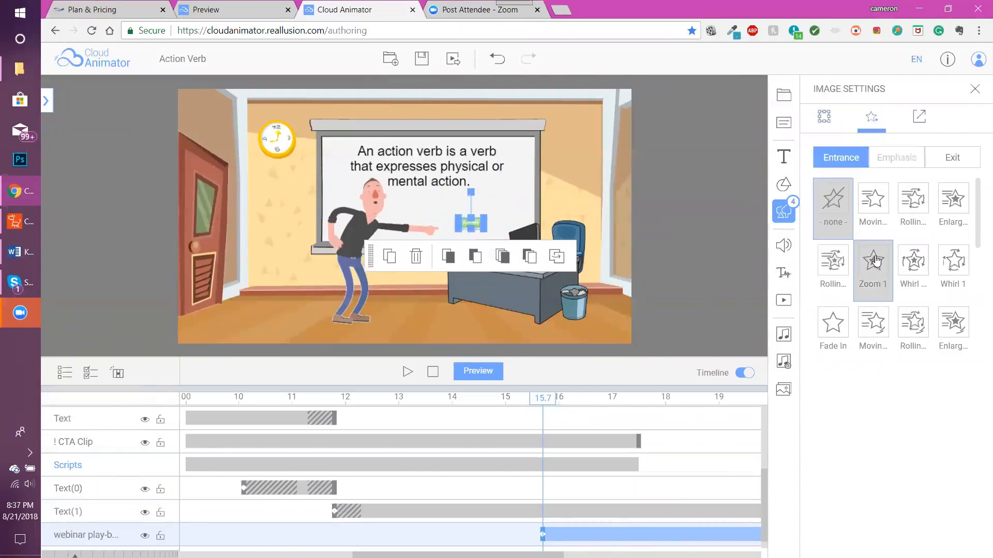
left_click(911, 259)
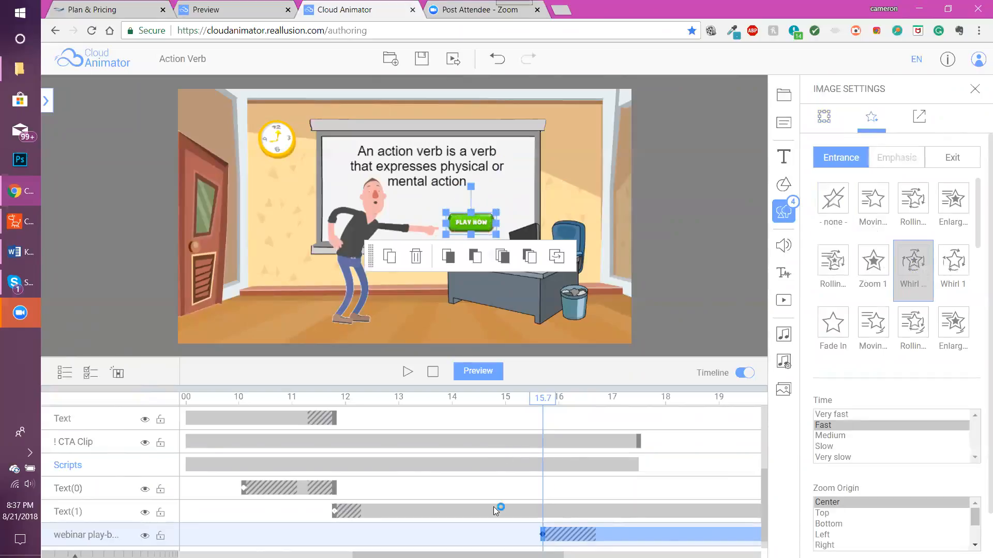
left_click(492, 398)
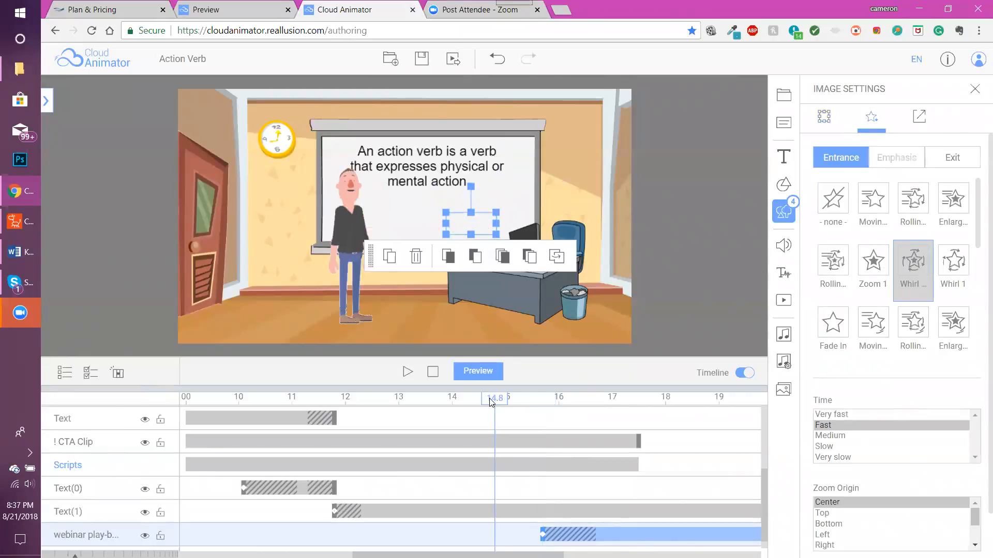
left_click_drag(507, 402, 555, 407)
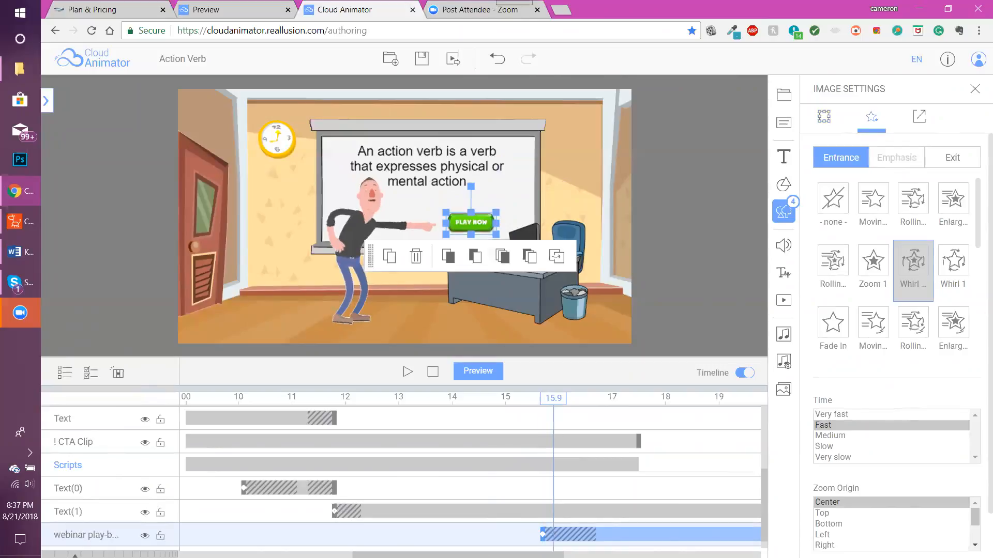
mouse_move(541, 539)
left_mouse_down()
mouse_move(515, 539)
mouse_move(535, 555)
mouse_move(658, 555)
mouse_move(626, 555)
left_mouse_up()
Play the whole scene from near the start to check the timing of the play button's entrance.
left_click_drag(75, 556, 177, 555)
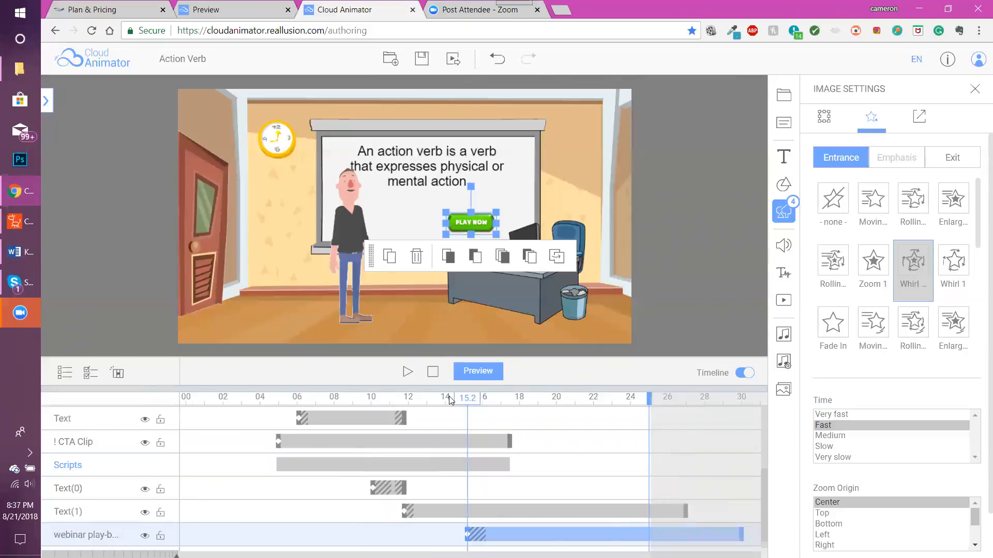
left_click_drag(470, 398, 188, 398)
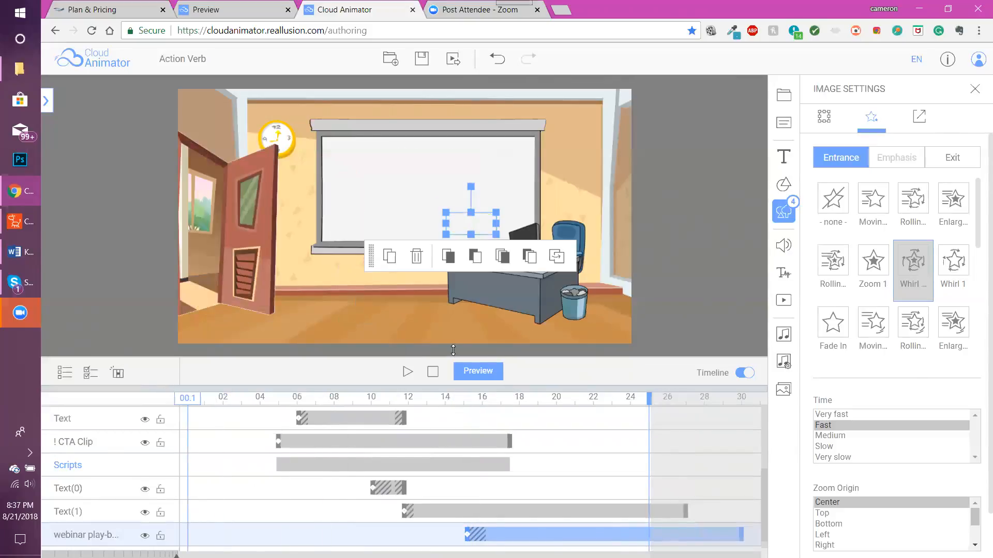
left_click(406, 371)
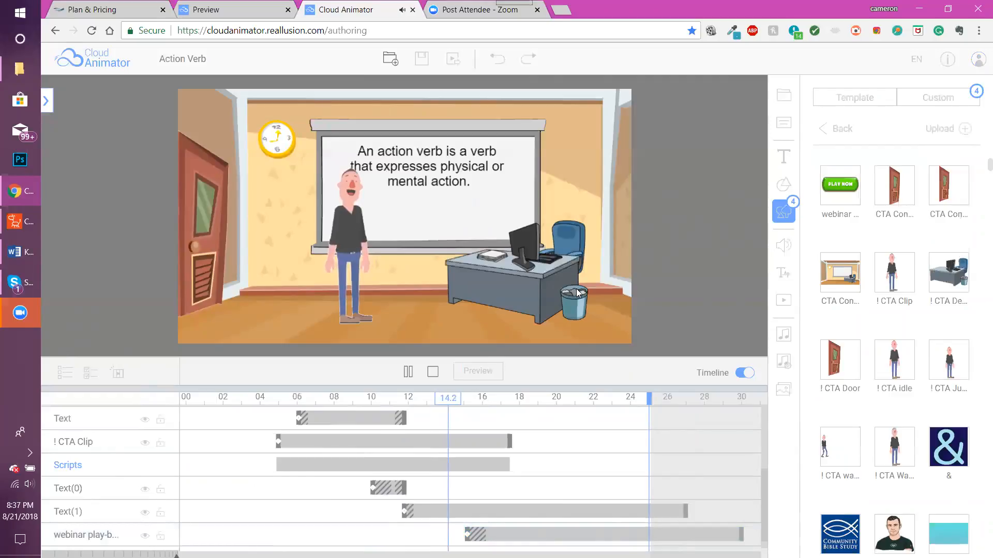
left_click(408, 372)
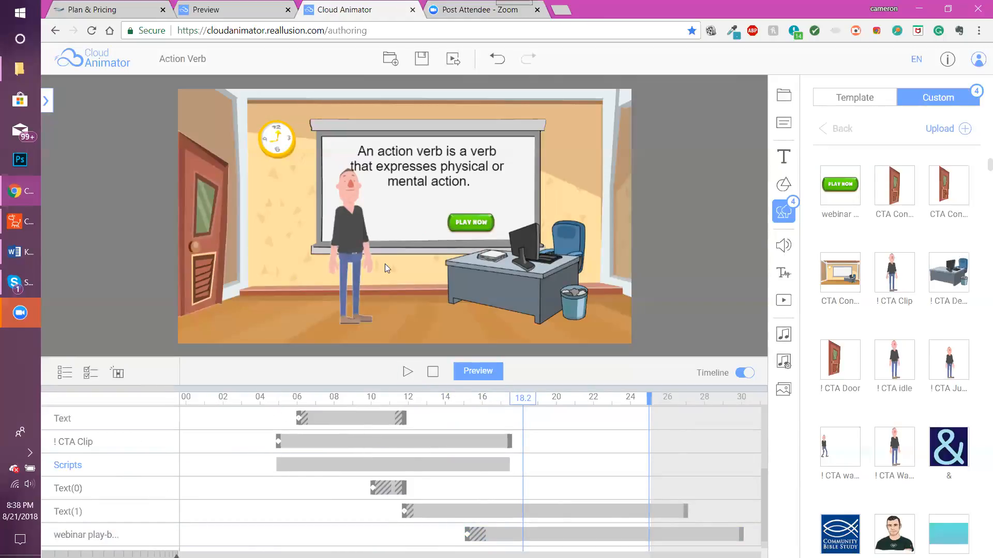
Go to the start of the CTA Clip at 4.9 seconds and capture that frame as the Intro scene's thumbnail.
left_click_drag(176, 556, 109, 556)
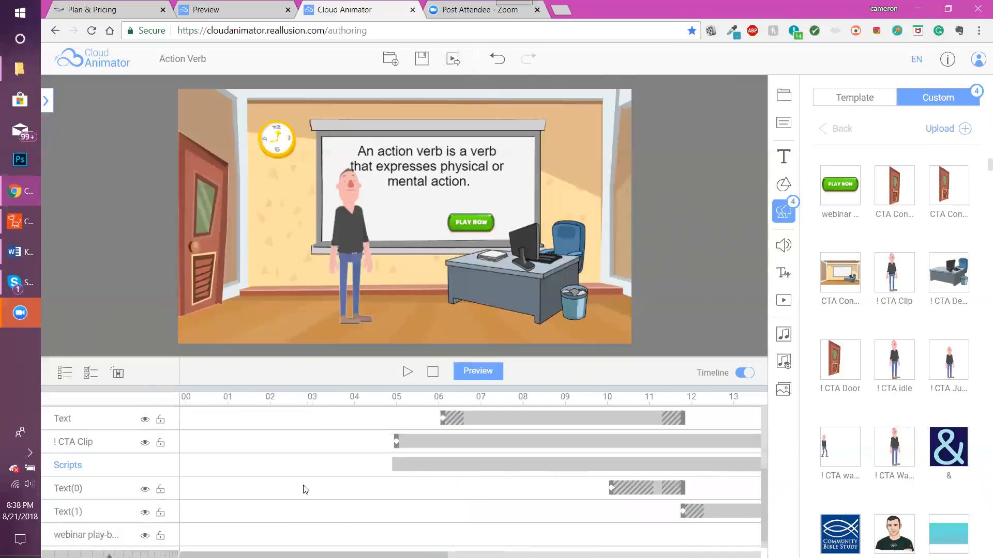
left_click(222, 450)
left_click_drag(767, 489, 764, 455)
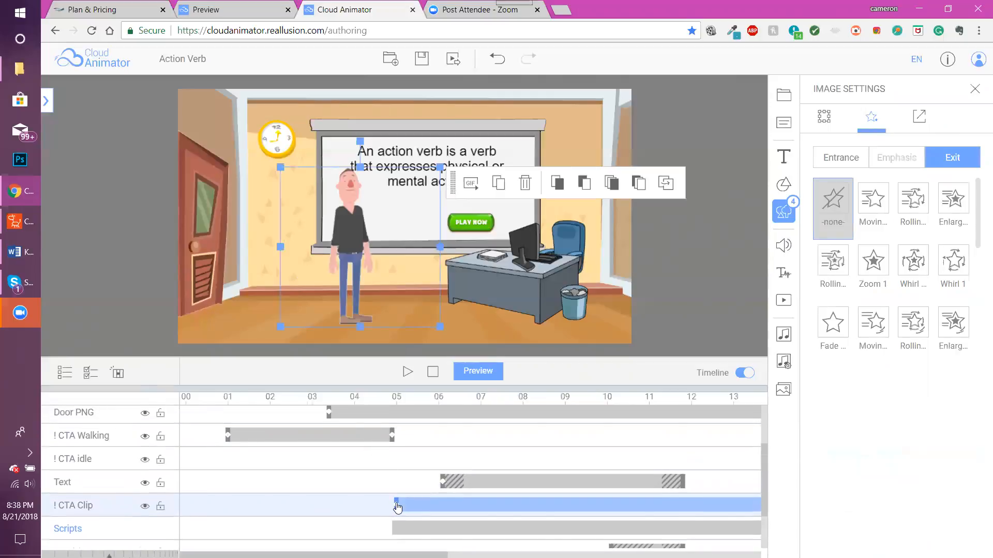
left_click(396, 507)
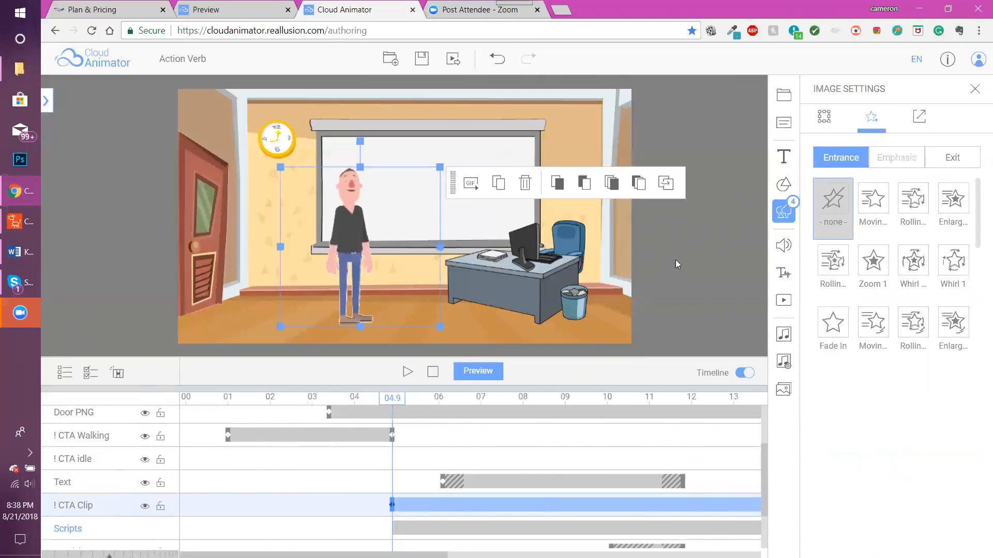
left_click(687, 252)
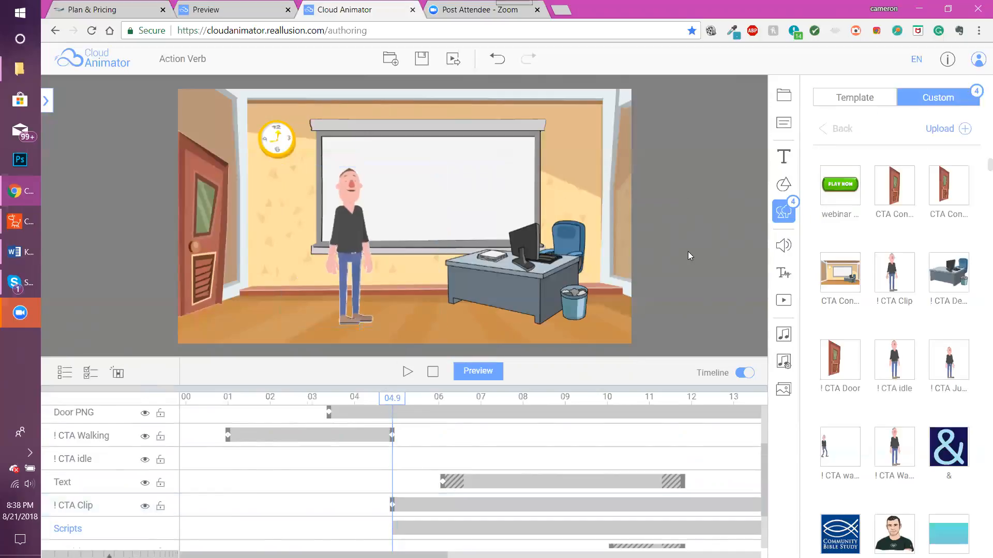
left_click(46, 103)
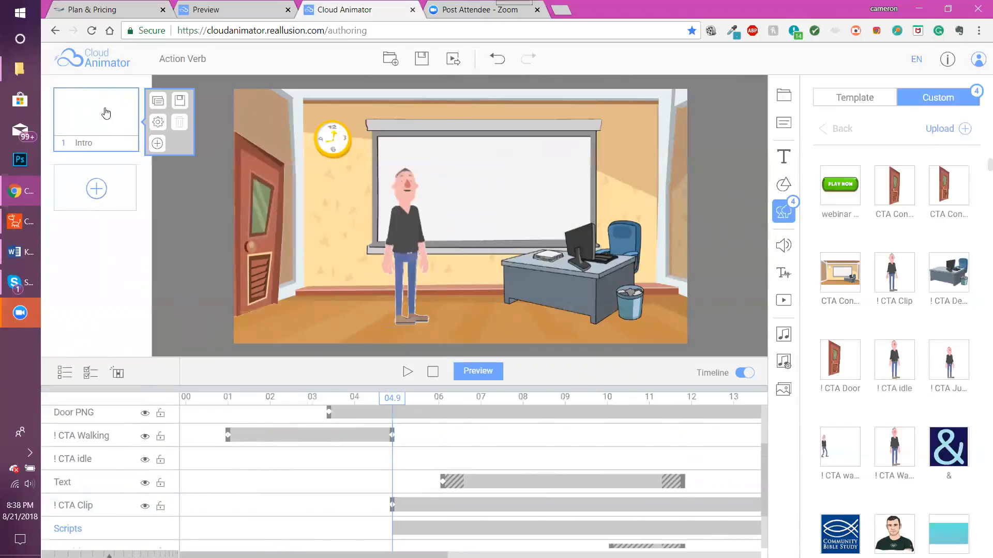
left_click(158, 125)
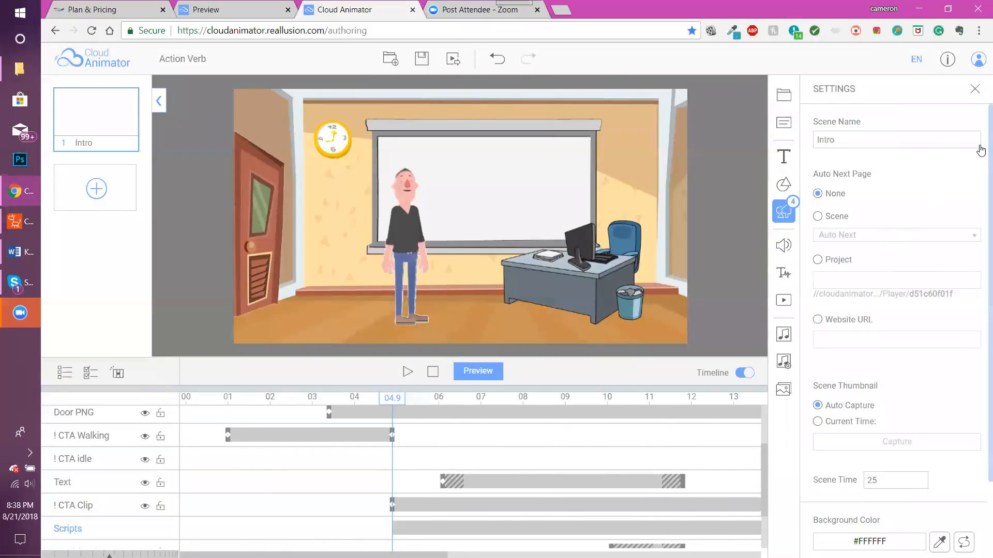
scroll(981, 178, "down", 1)
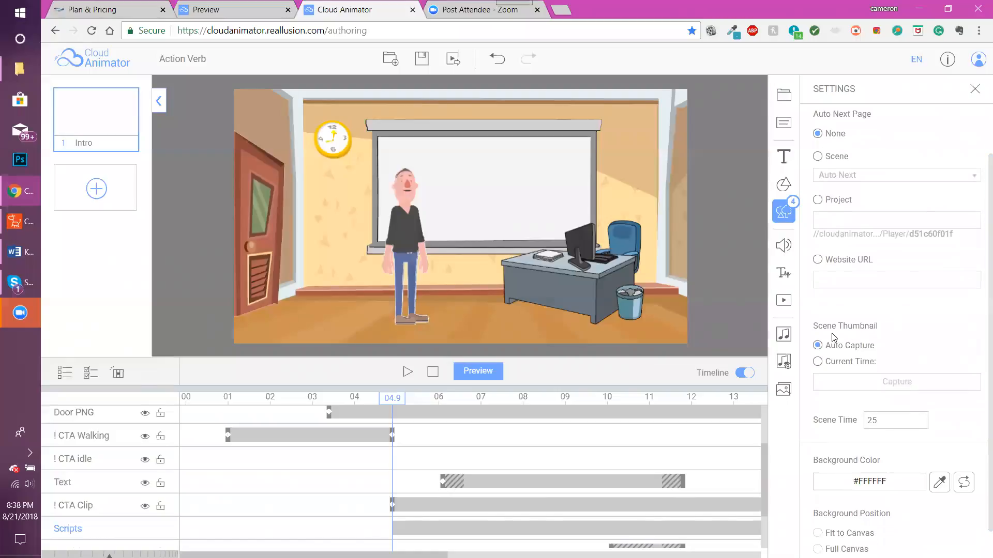
left_click(817, 363)
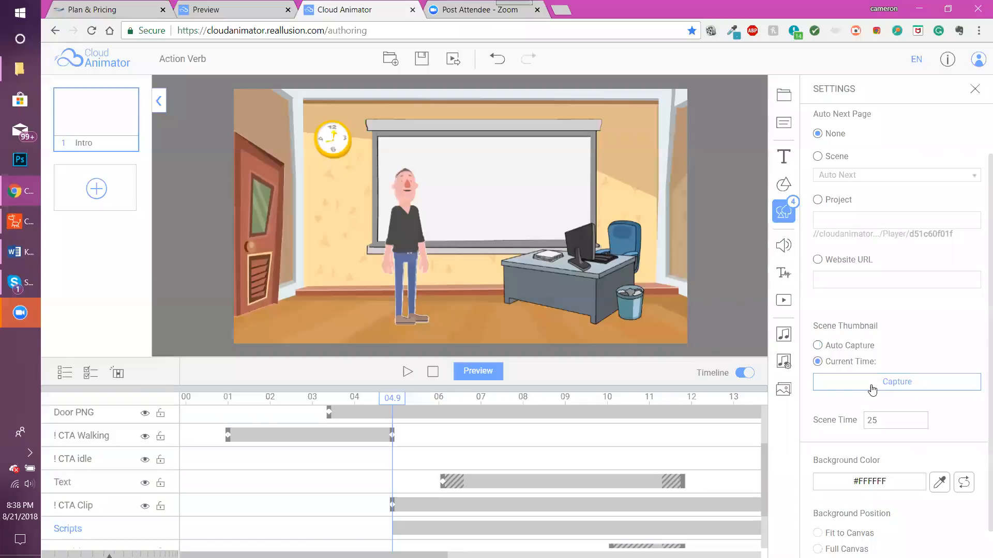
left_click(872, 389)
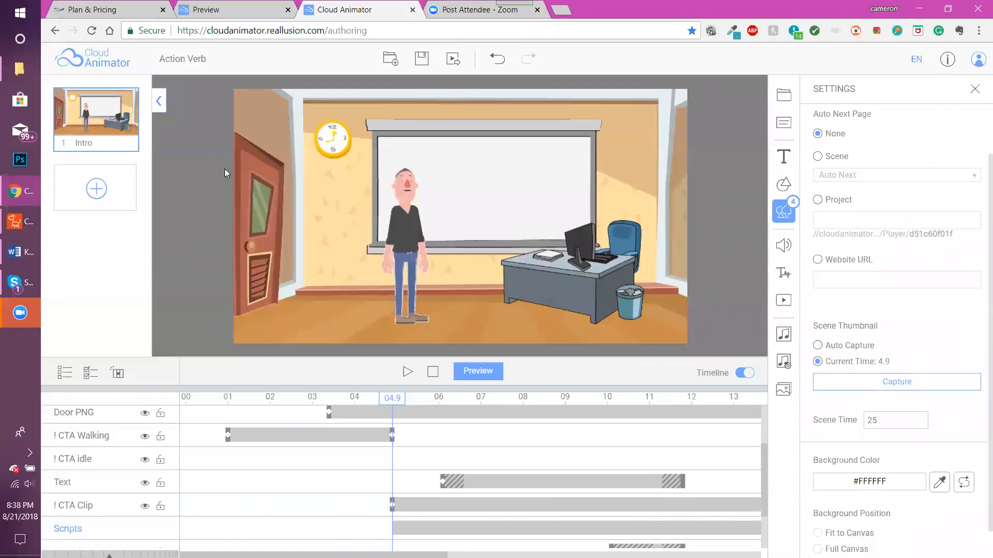
scroll(842, 138, "up", 1)
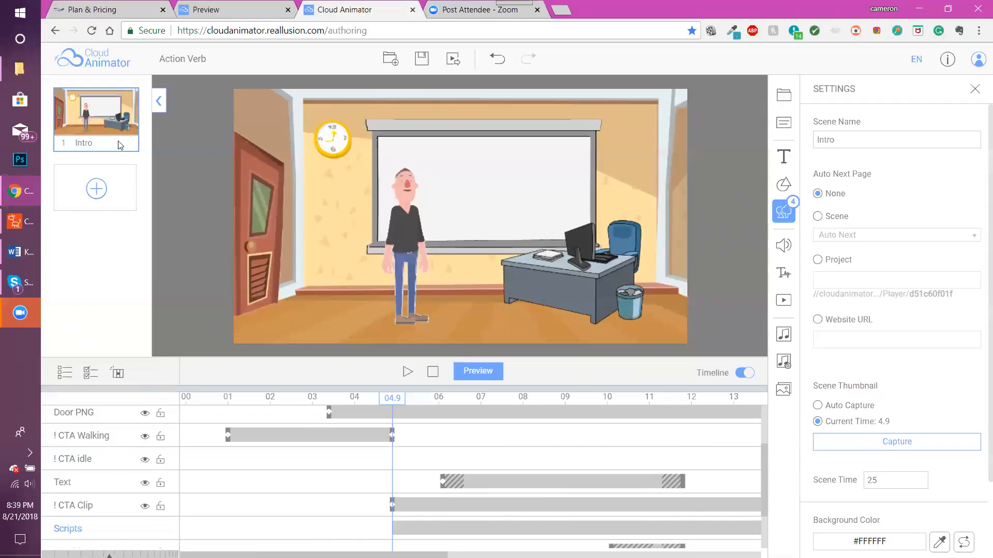
Duplicate the Intro scene and rename the copy as Question.
mouse_move(117, 124)
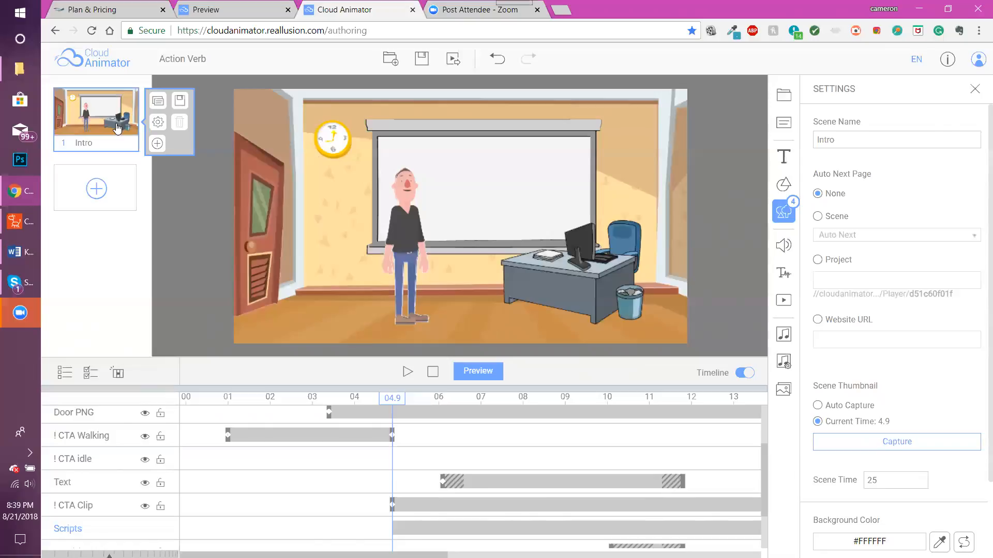
left_click(159, 105)
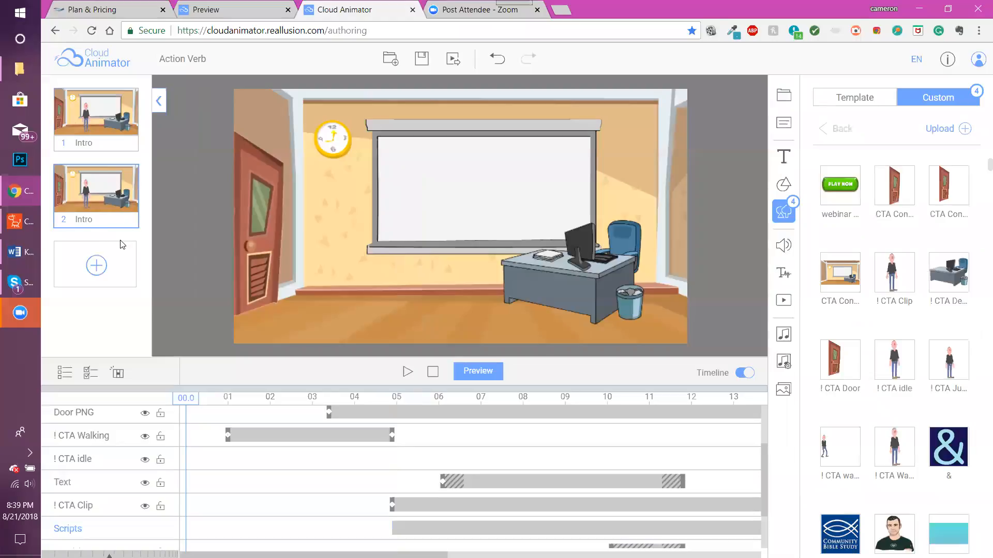
mouse_move(92, 221)
left_click(158, 199)
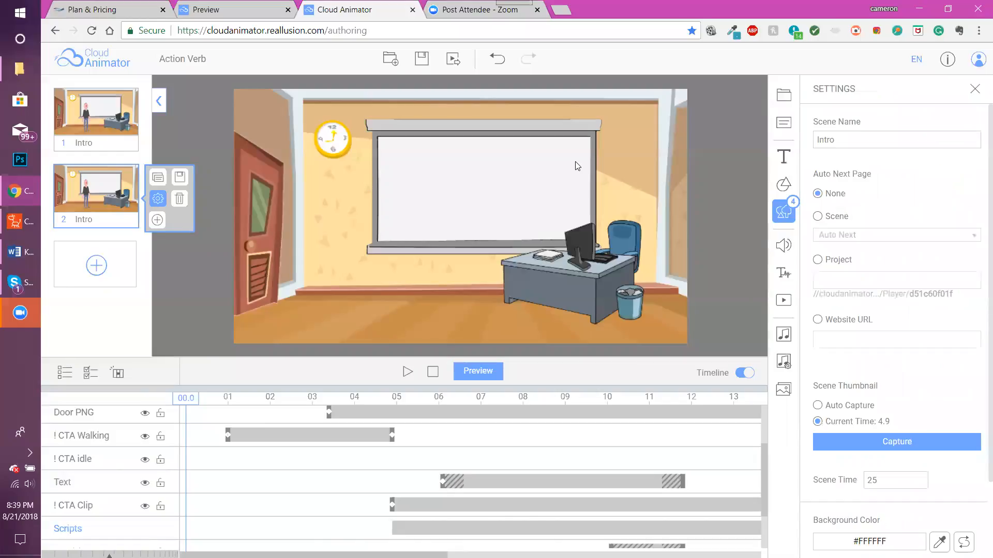
left_click_drag(844, 144, 815, 142)
type("Ques")
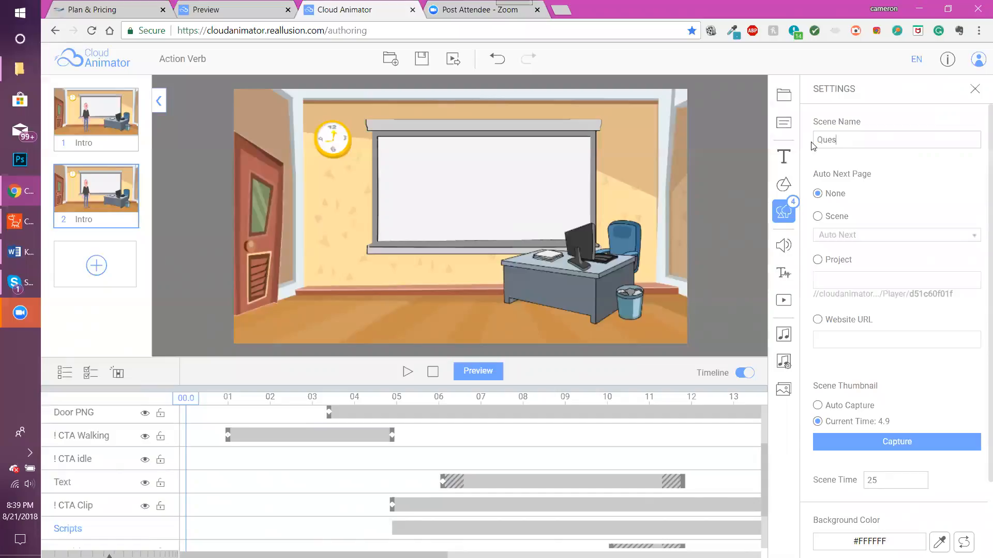
type("tion")
Copy the two Scene 2 lines, starting with "Select the correct Action Verb", from the Word script and return to Cloud Animator.
left_click(23, 252)
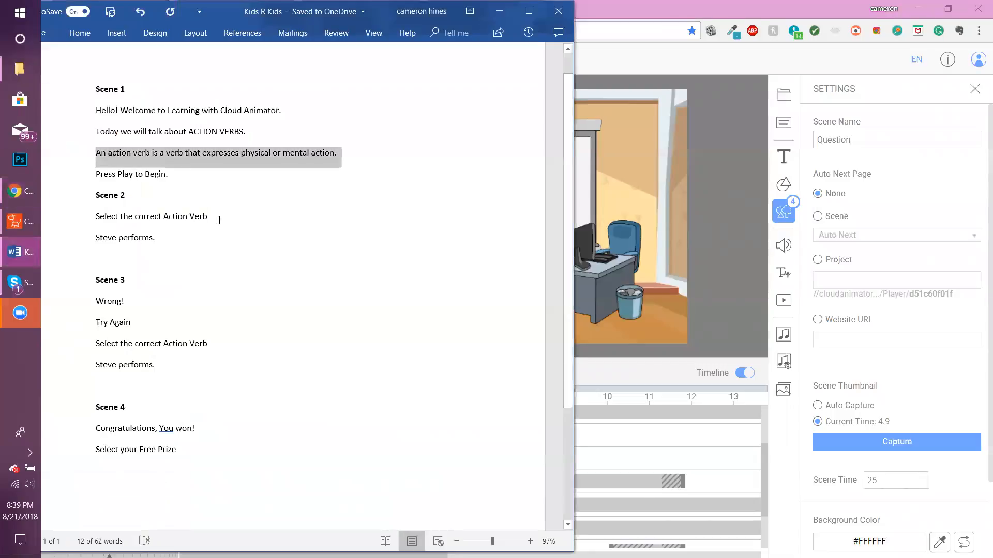
left_click_drag(140, 236, 93, 222)
key("ctrl+c")
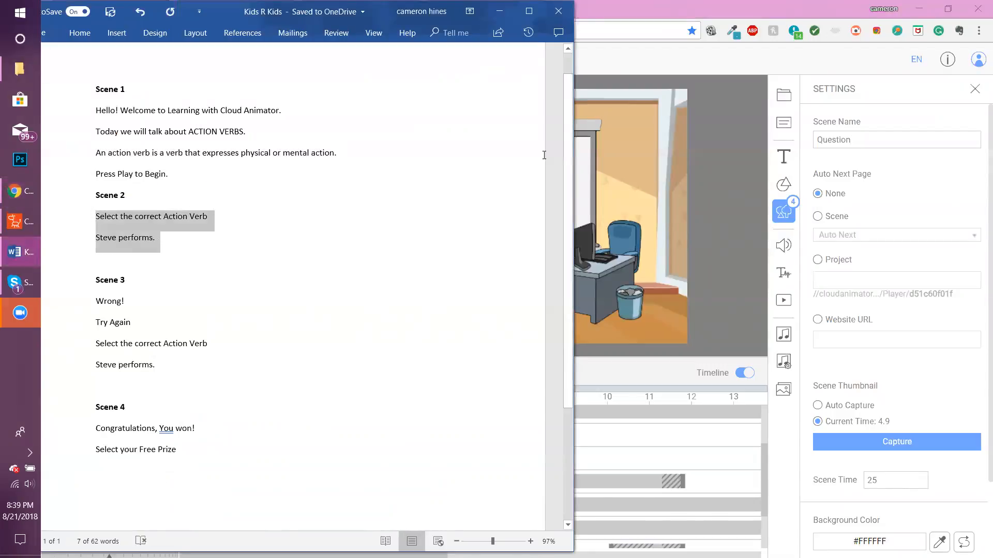
left_click(726, 145)
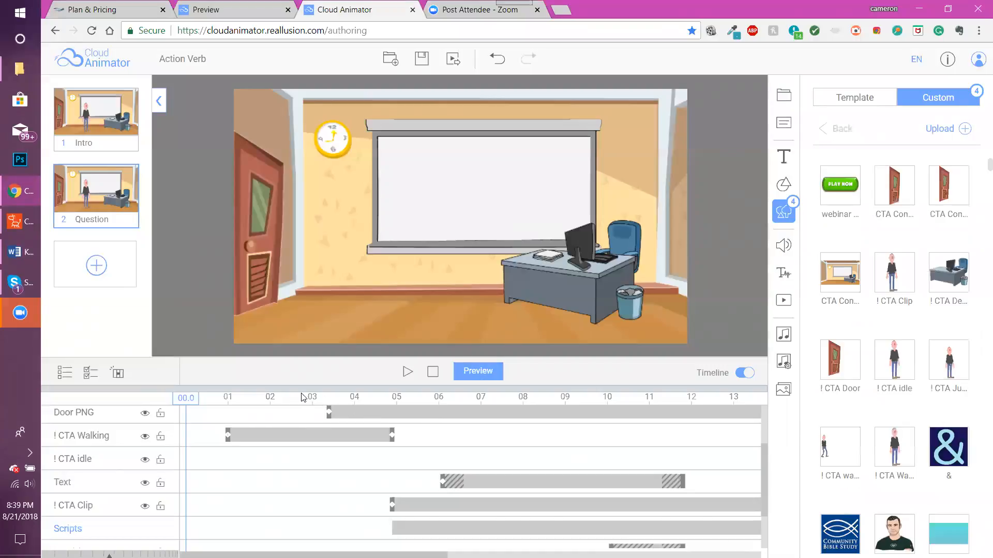
Hide the scene list, enlarge the timeline area and delete the Door Gif clip from the Question scene.
left_click(159, 102)
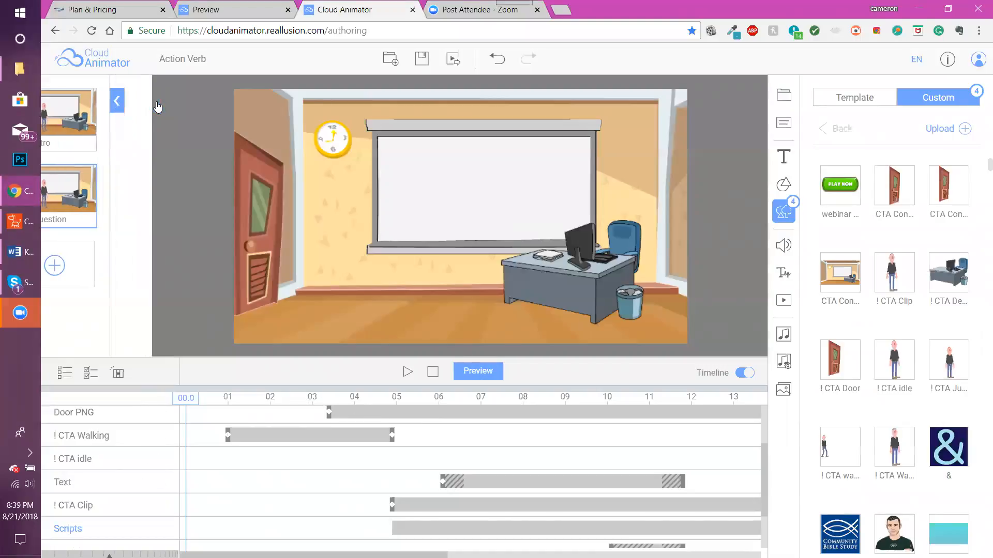
left_click_drag(405, 392, 396, 284)
left_click_drag(767, 376, 764, 344)
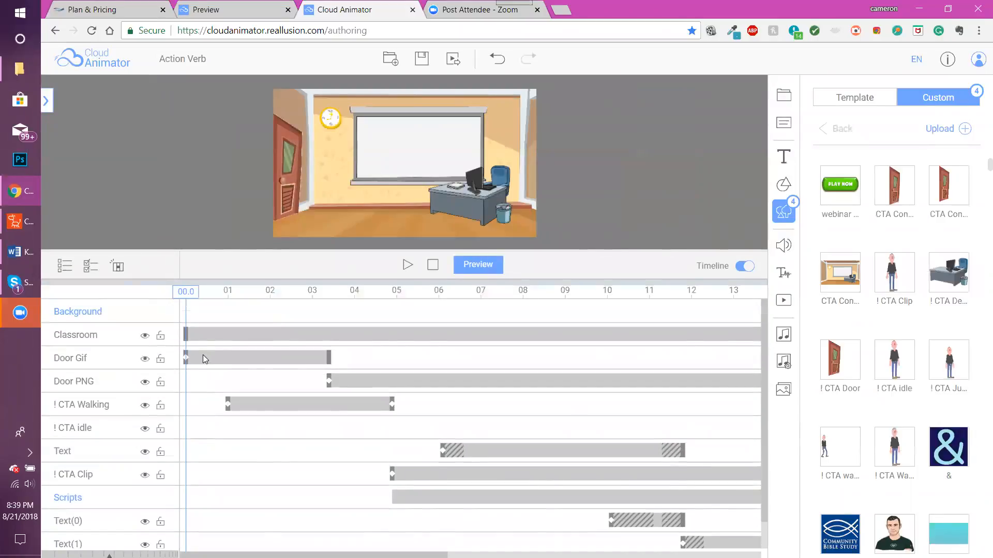
left_click_drag(192, 296, 238, 295)
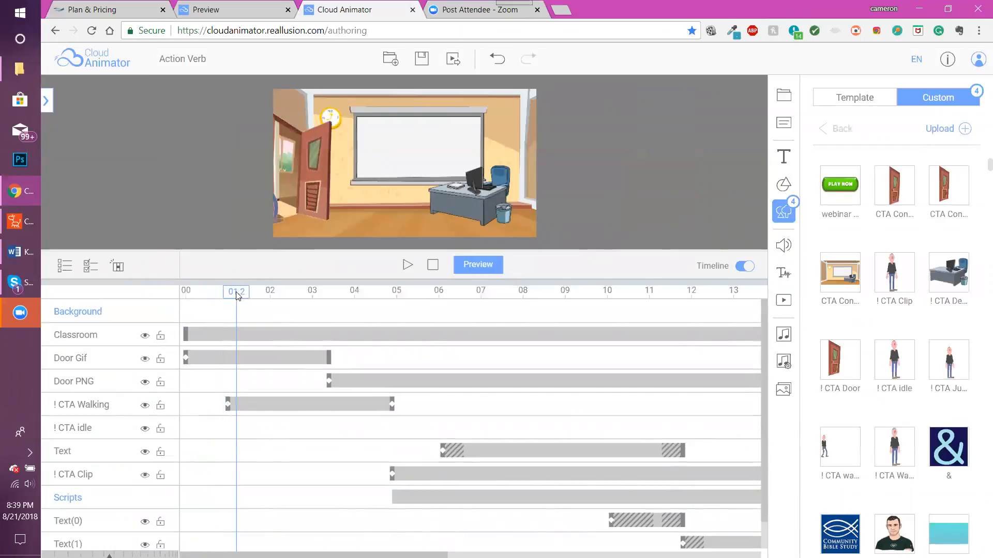
left_click(221, 362)
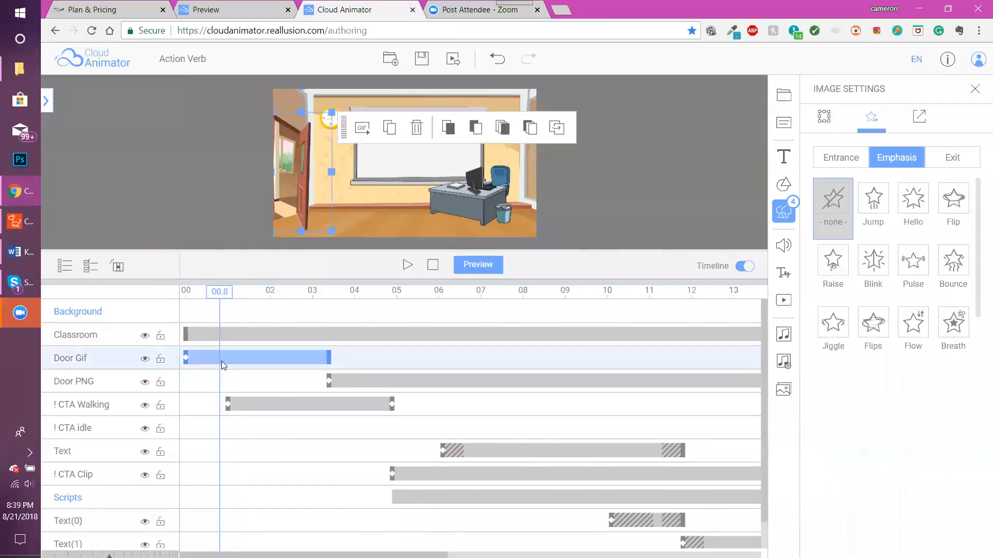
key("Delete")
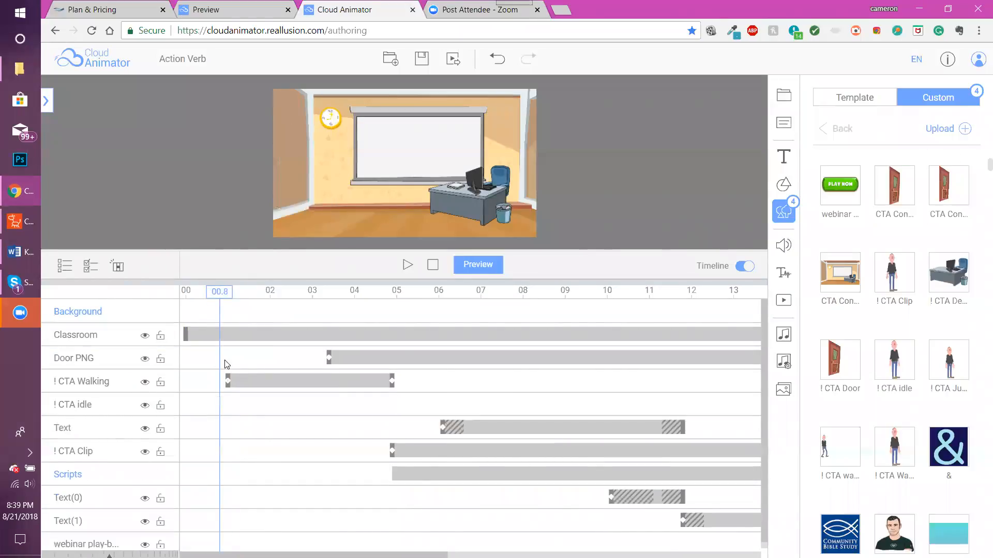
Move the Door PNG clip to start at 0 seconds and delete the CTA Walking clip.
left_click(328, 362)
left_click_drag(328, 362, 220, 376)
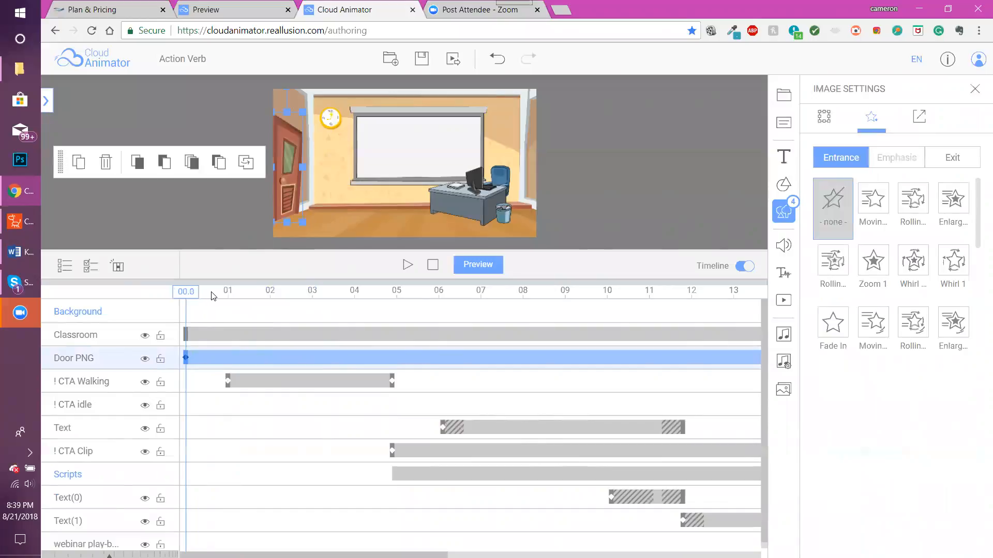
left_click(260, 381)
key("Delete")
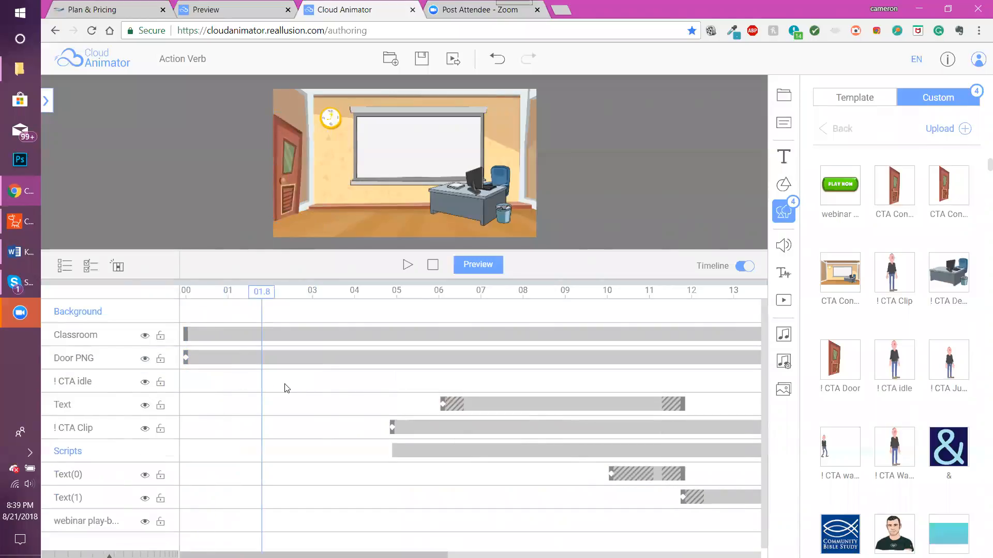
Move the CTA idle clip to the start of the scene and shorten it to end at 2.7 seconds.
scroll(470, 414, "right", 6)
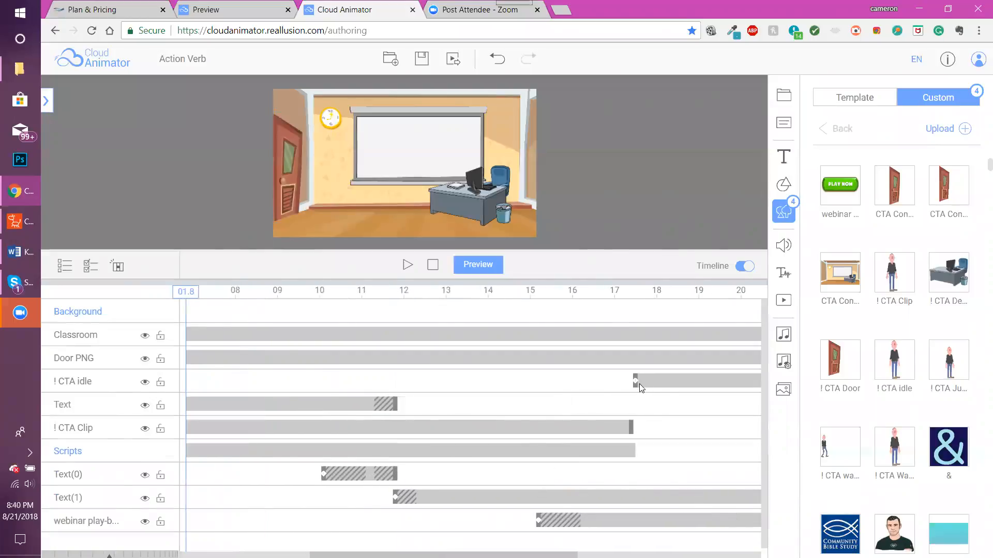
scroll(636, 383, "right", 1)
left_click_drag(611, 385, 533, 382)
left_click_drag(109, 557, 176, 556)
left_click_drag(472, 381, 160, 378)
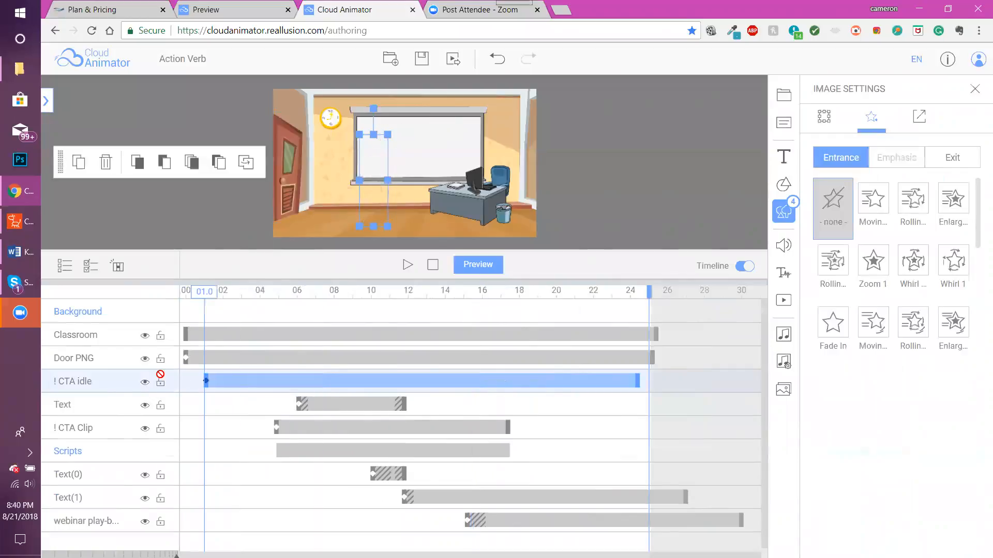
left_click_drag(637, 383, 235, 380)
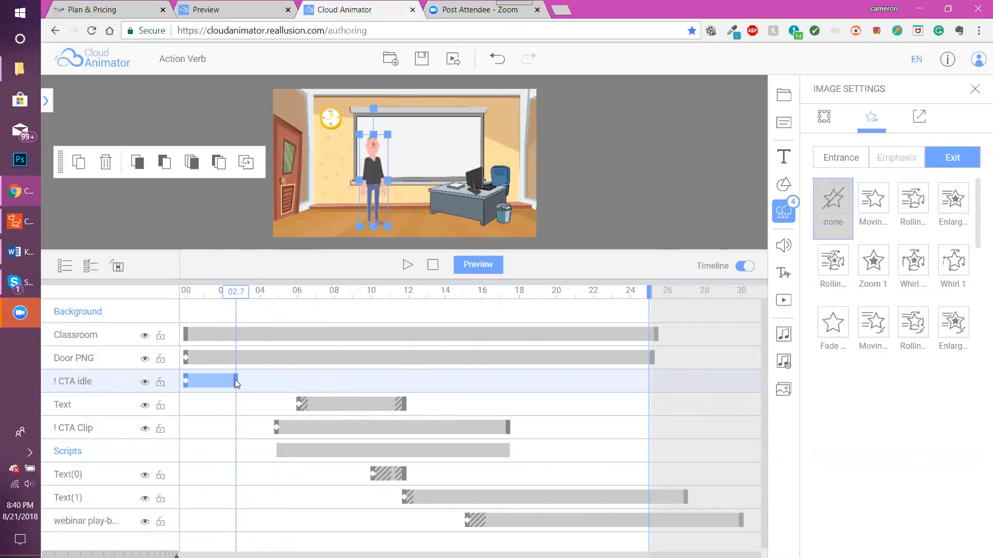
Start the "Learning with Cloud Animator" text clip where the idle clip ends and replace its wording with "Select the correct Action Verb Steve performs.".
left_click(336, 403)
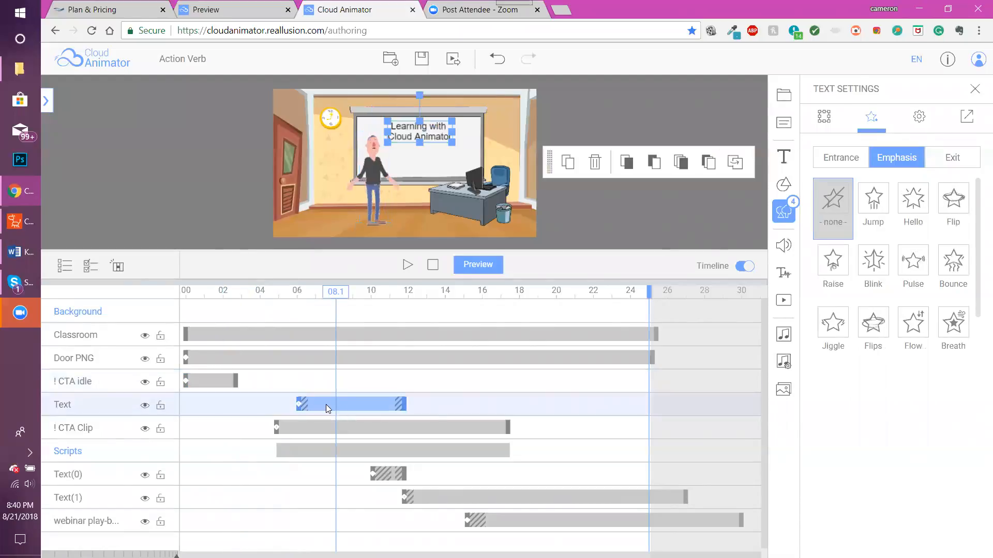
left_click_drag(318, 403, 261, 397)
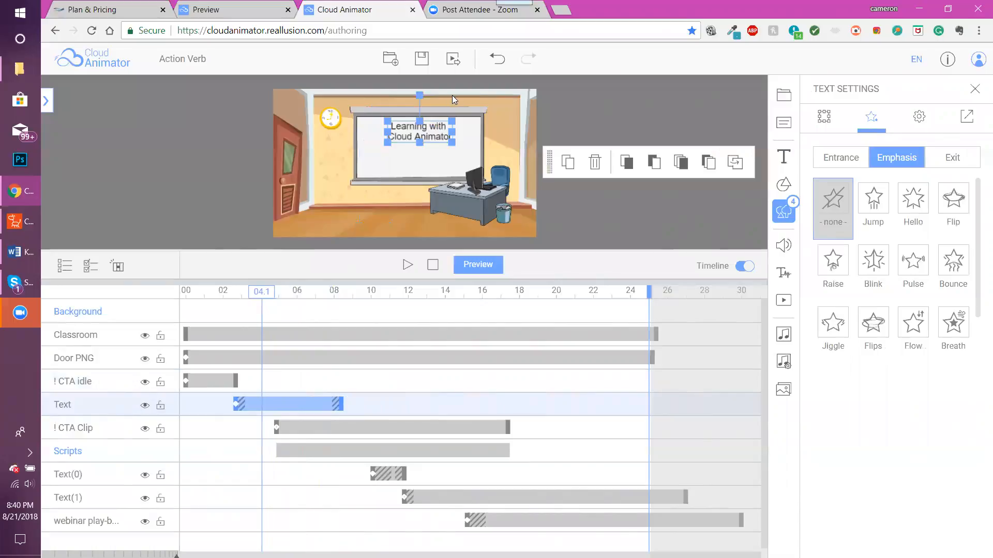
left_click(917, 118)
key("ctrl+a")
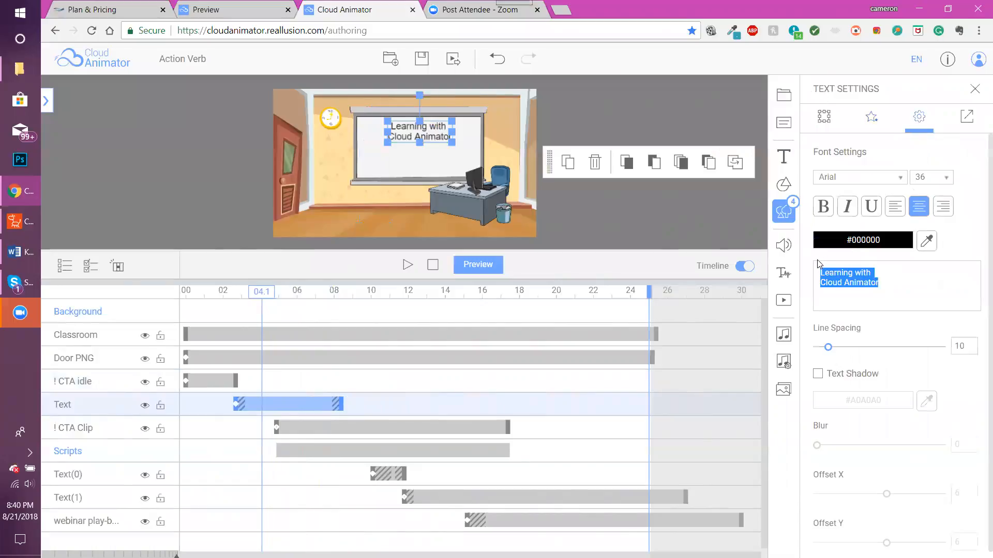
key("ctrl+v")
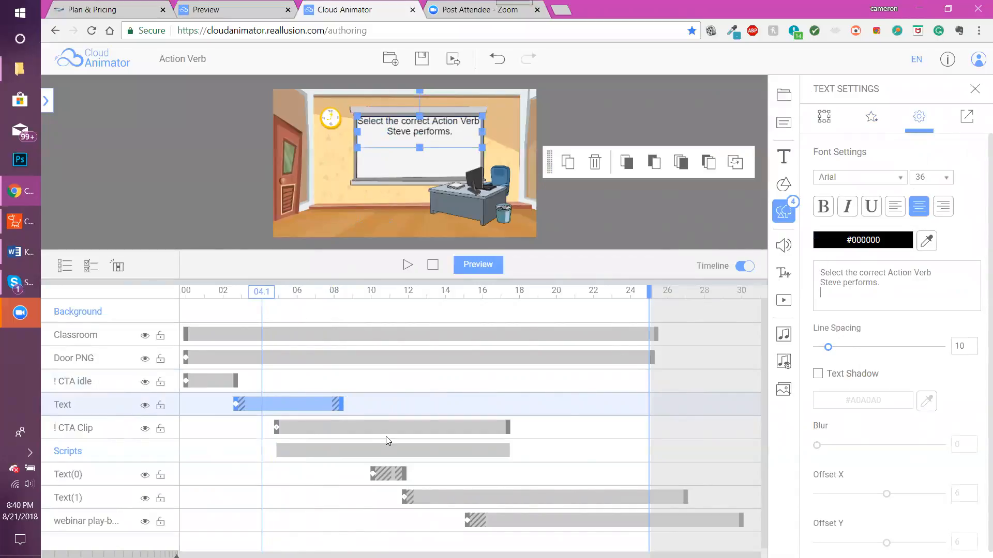
Start the script clip at 2.7 seconds and replace its speech with "Select the correct Action Verb Steve performs." in the Female 1 voice.
left_click(321, 448)
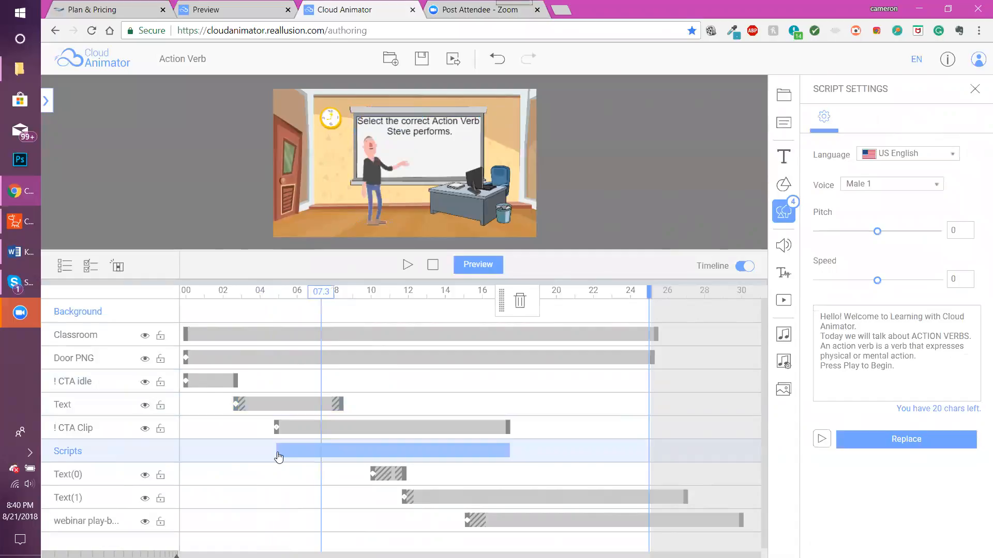
left_click_drag(287, 452, 247, 452)
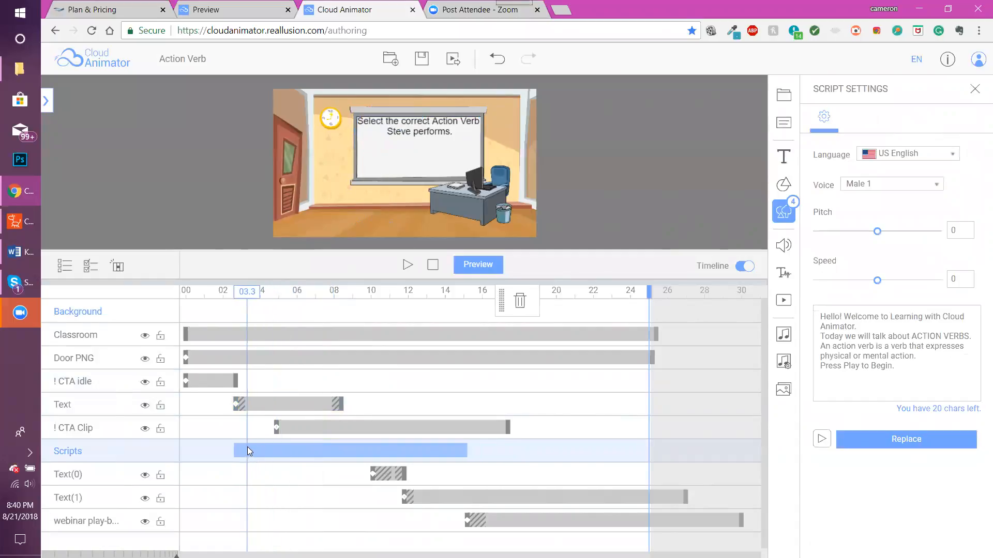
left_click(236, 454)
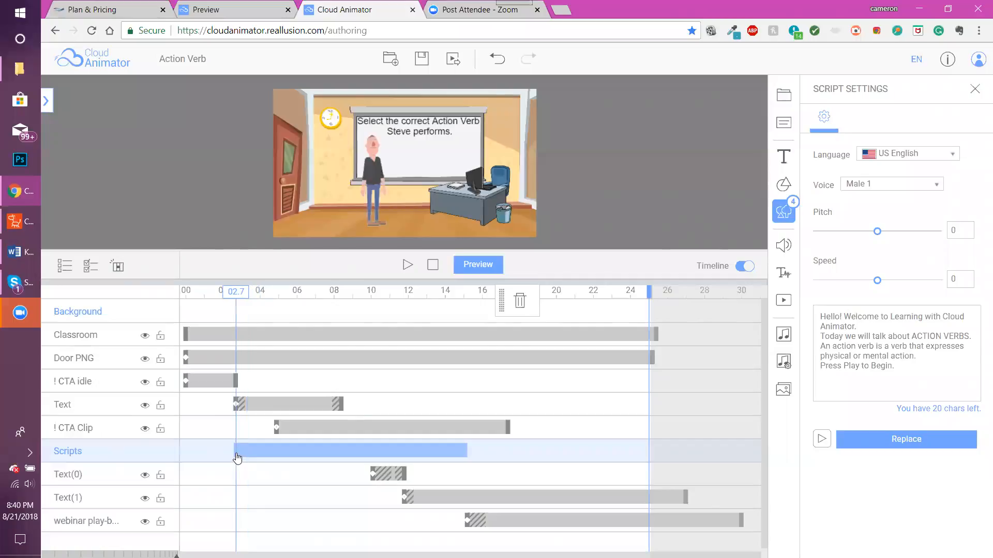
left_click_drag(905, 368, 805, 311)
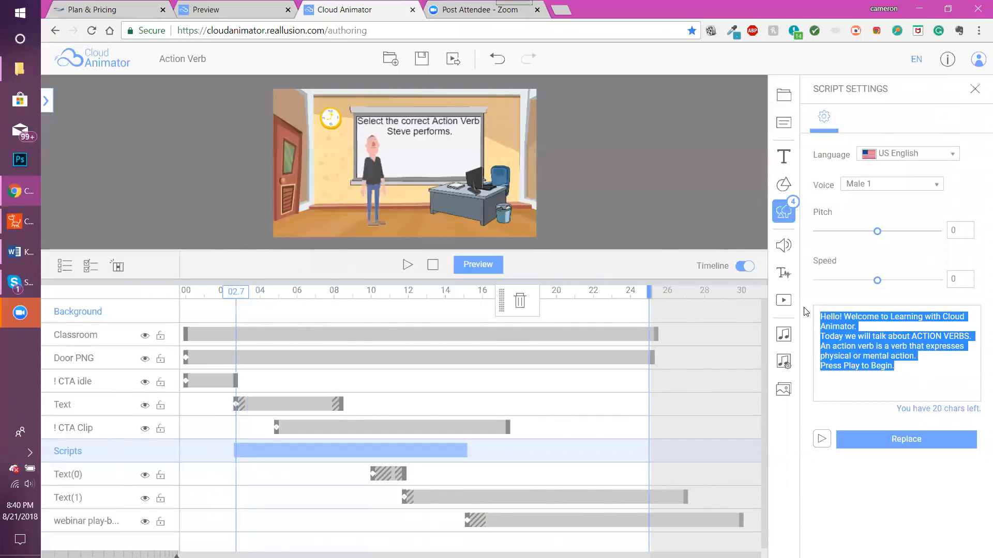
type("Select the correct Action Verb Steve performs.")
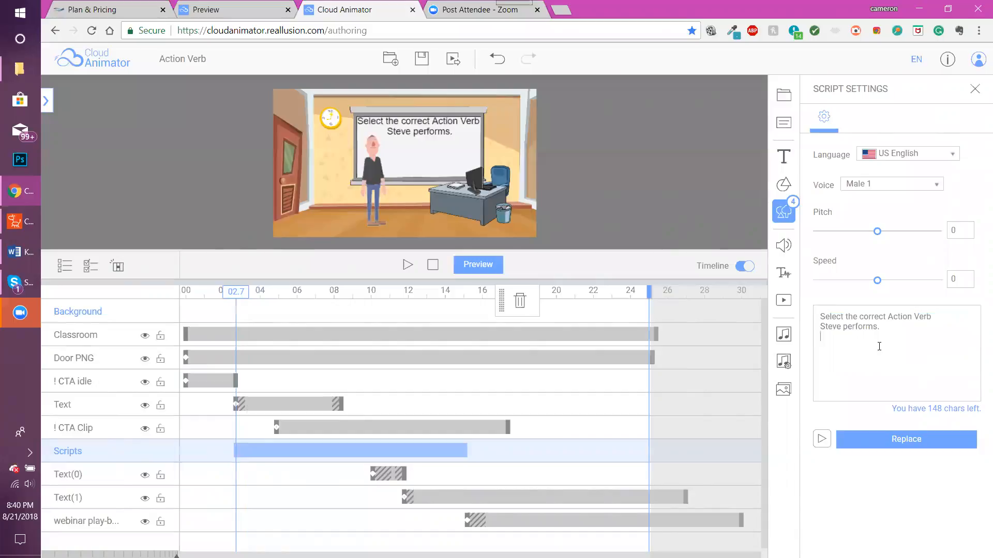
left_click(912, 185)
left_click(889, 226)
left_click(822, 440)
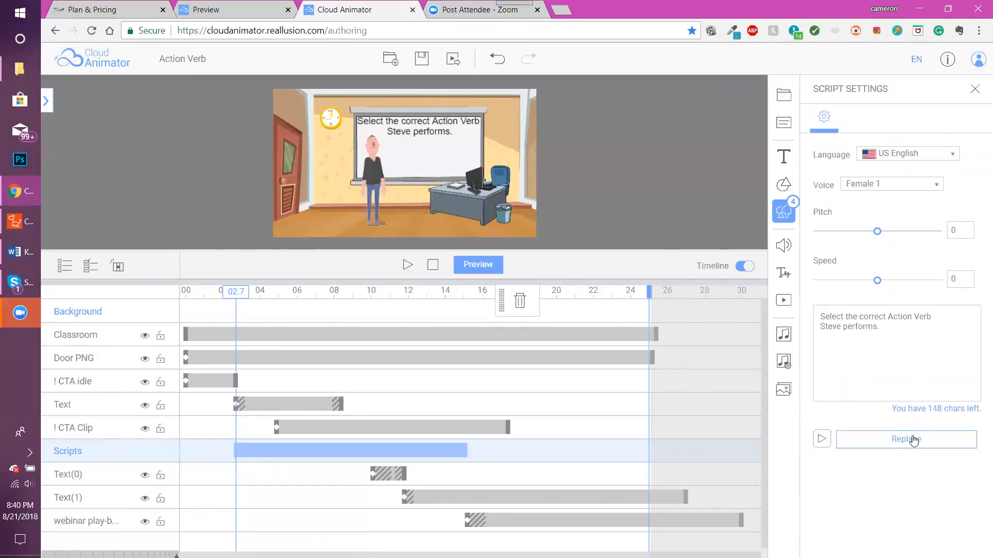
left_click(876, 447)
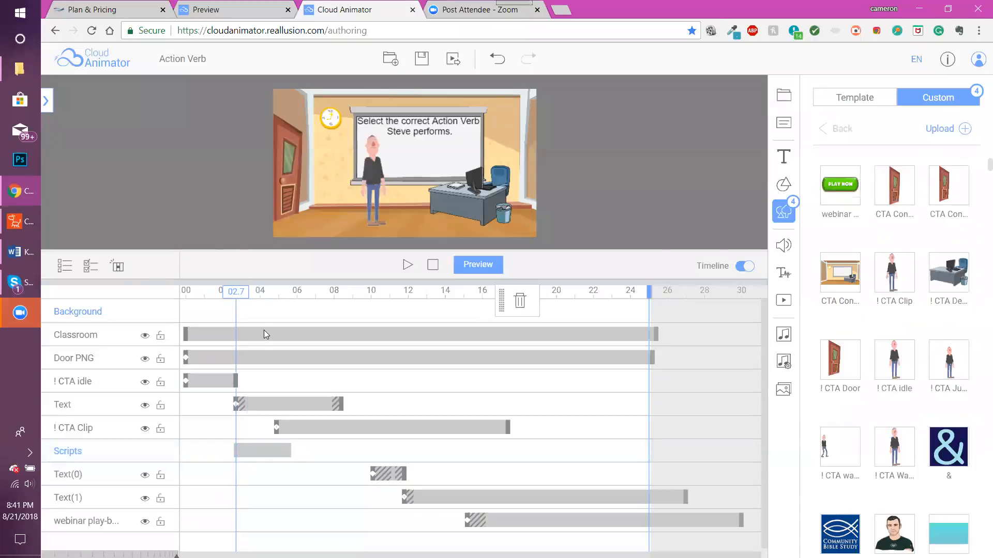
Lower the question text slightly on the whiteboard and delete the ACTION VERBS text and the action verb definition text.
left_click(429, 126)
left_click_drag(428, 124, 429, 129)
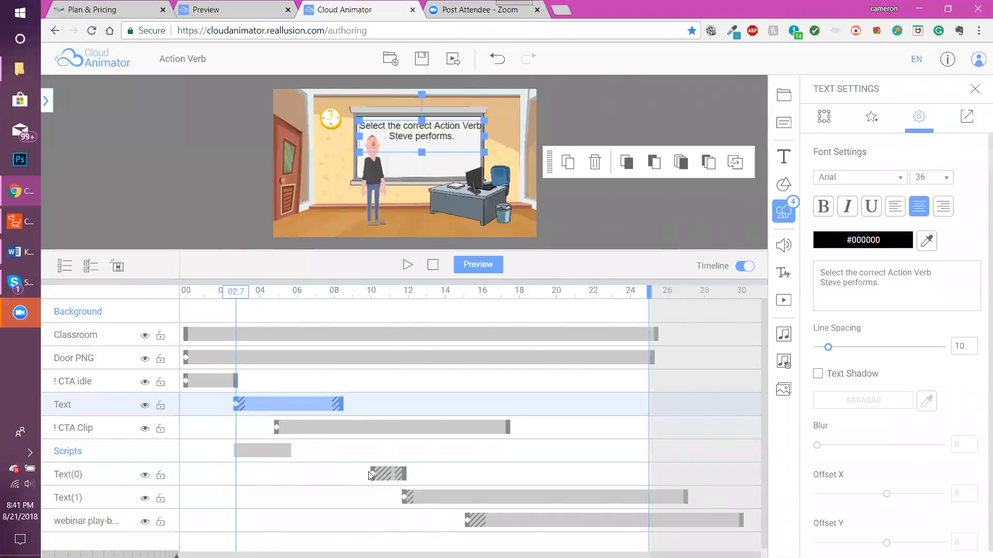
left_click(394, 476)
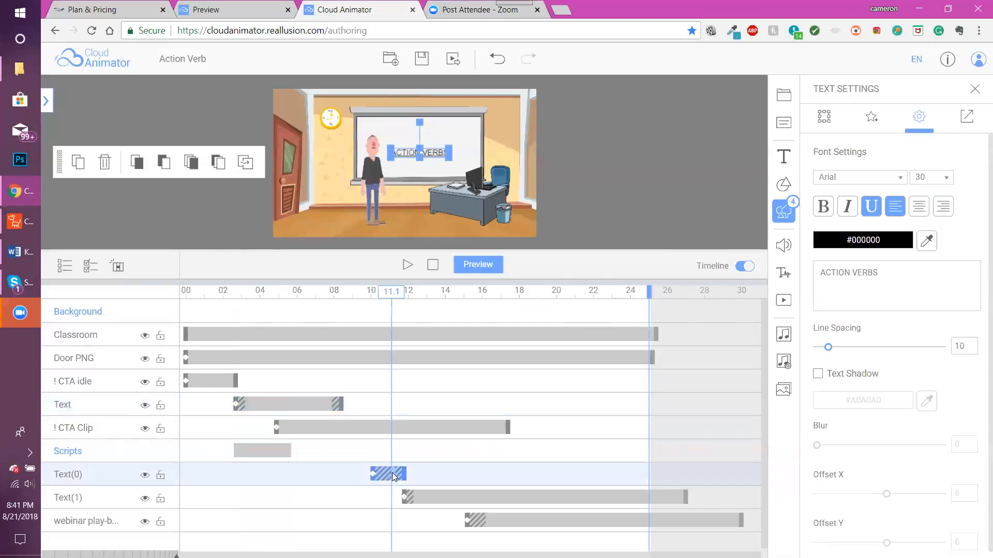
key("Delete")
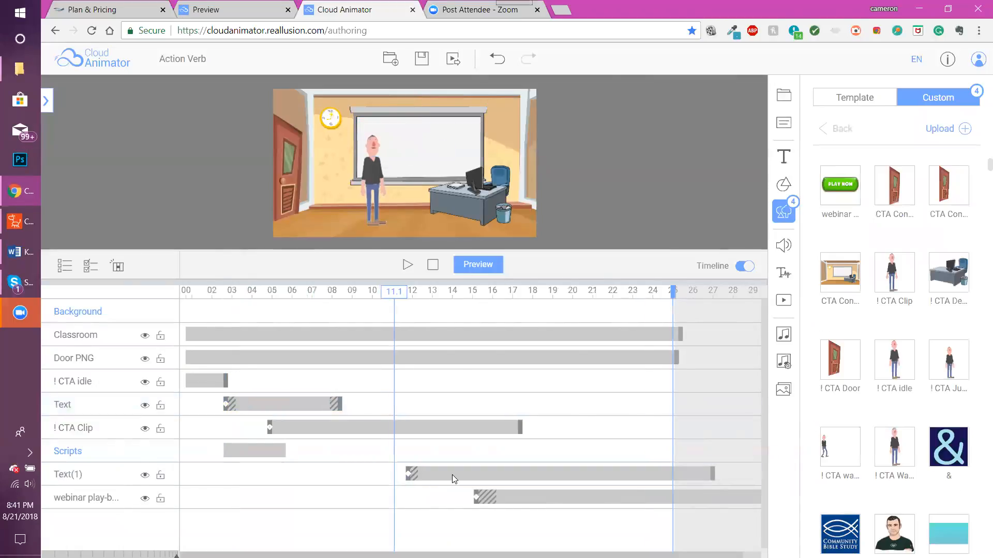
left_click(452, 474)
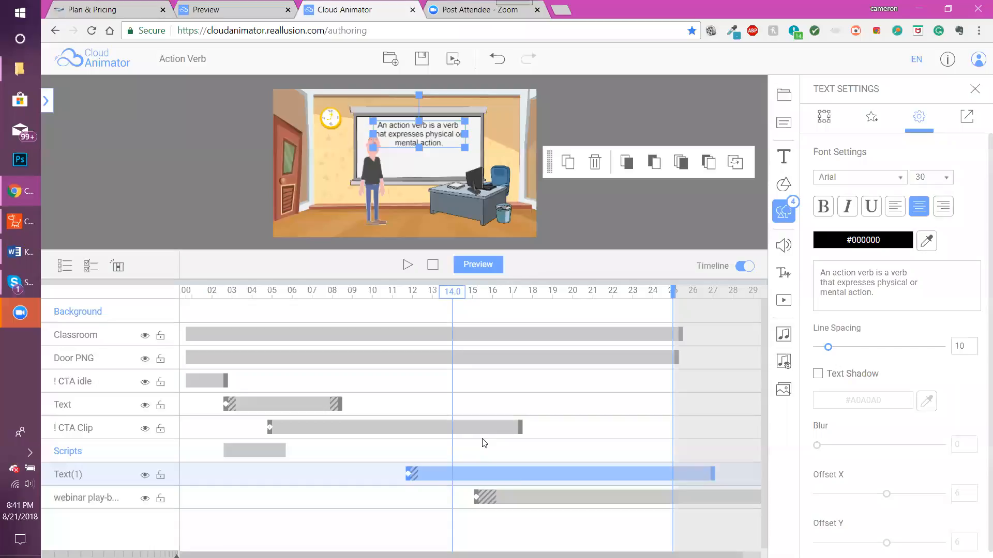
key("Delete")
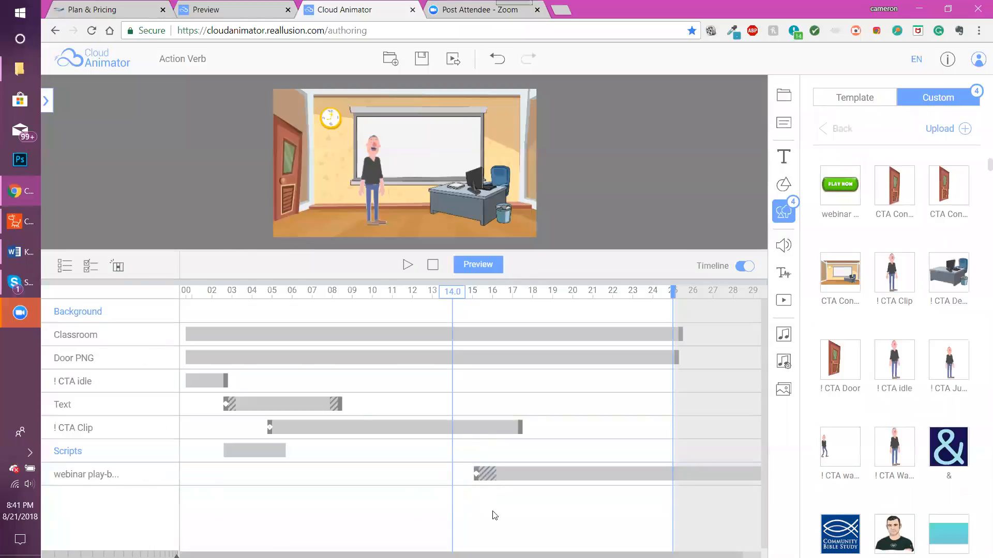
Delete the webinar play button and the CTA Clip from the Question scene.
left_click(530, 466)
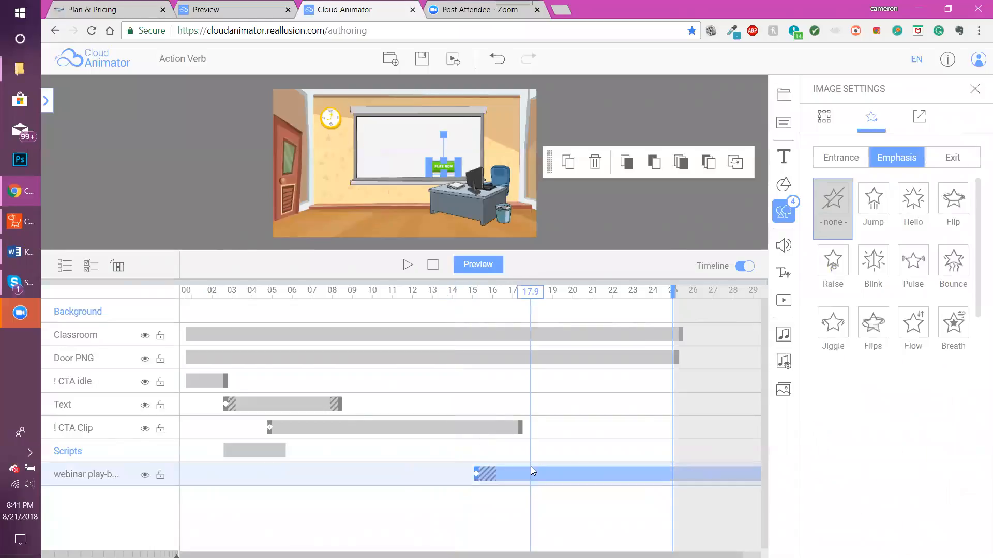
key("Delete")
left_click(345, 427)
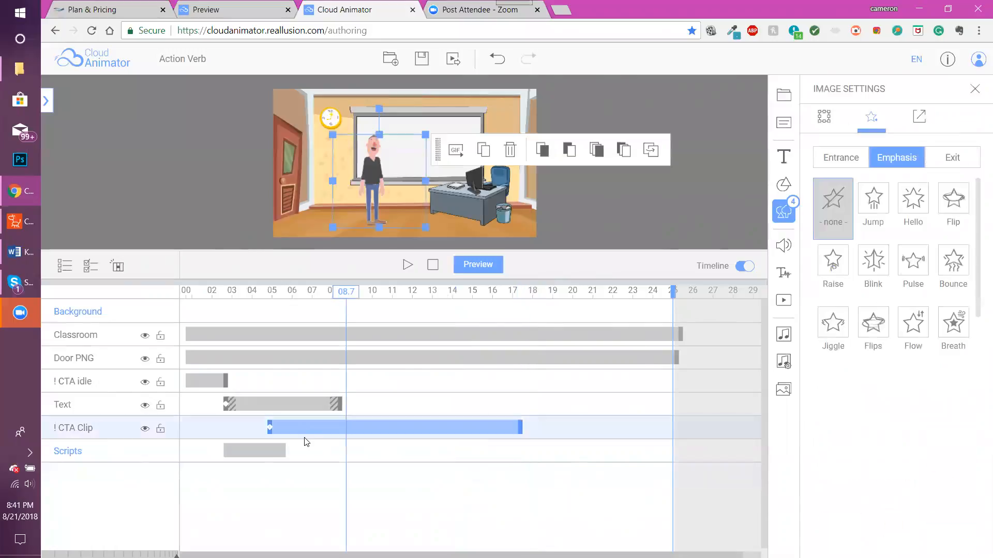
key("Delete")
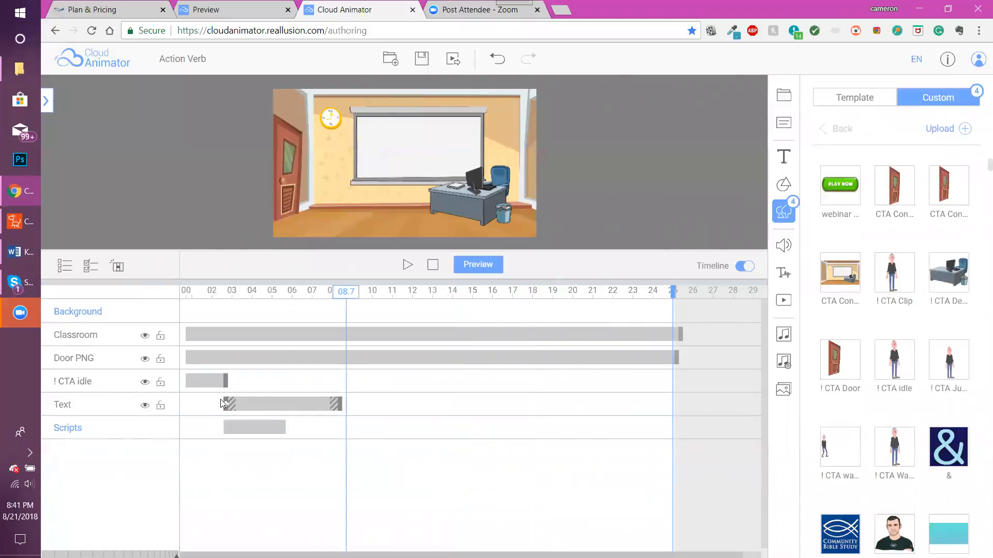
Extend the CTA idle clip to 5.7 seconds, where the script clip ends.
left_click_drag(339, 290, 226, 310)
left_click_drag(226, 384, 268, 395)
left_click_drag(277, 431, 289, 434)
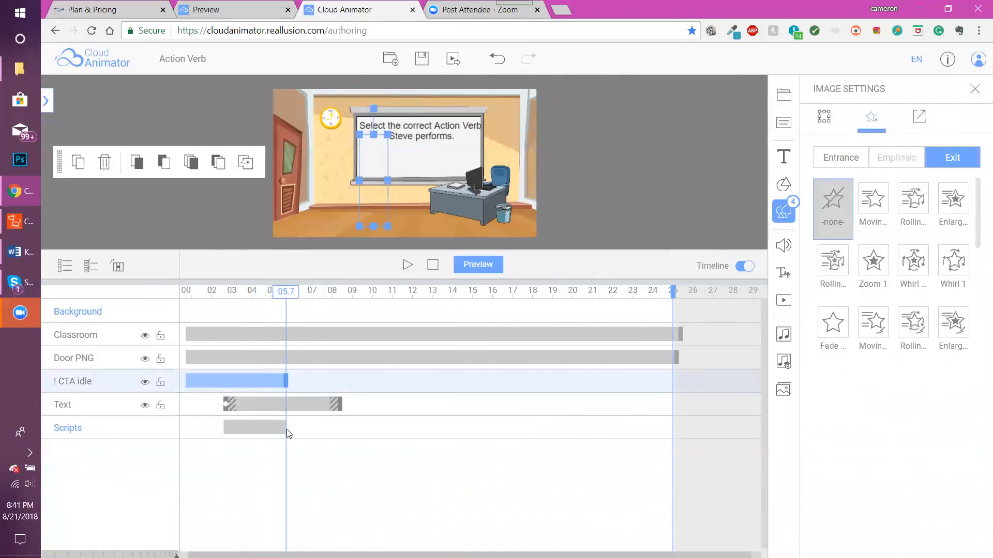
Enlarge the stage area and play the Question scene from 0.7 seconds to check the text and speech.
left_click(216, 298)
left_click_drag(276, 292, 200, 290)
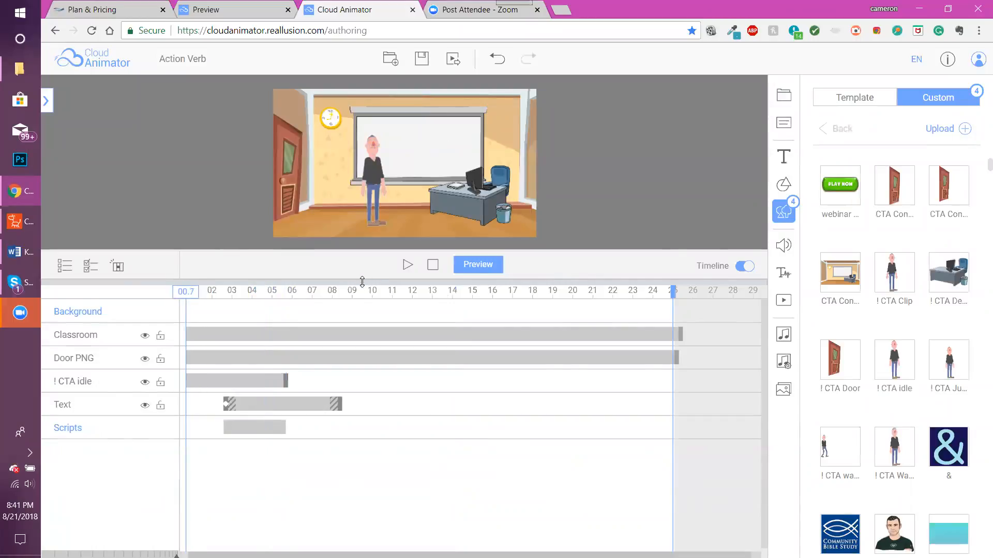
left_click_drag(354, 337, 361, 389)
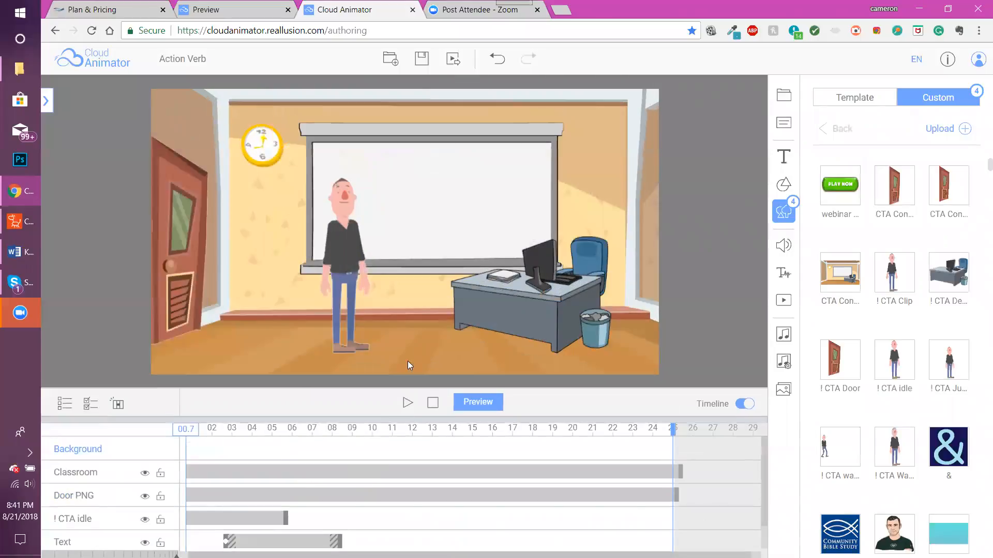
left_click(407, 403)
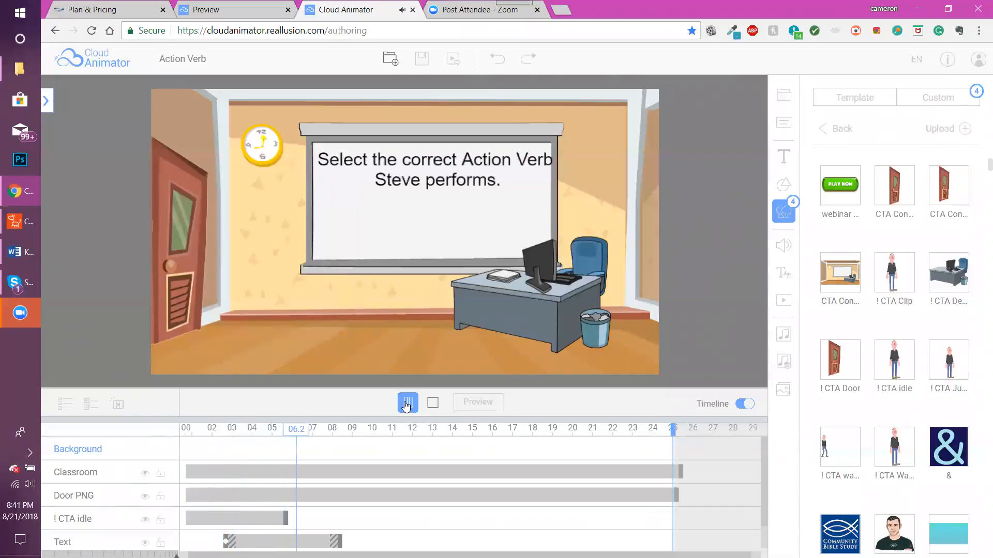
left_click(407, 405)
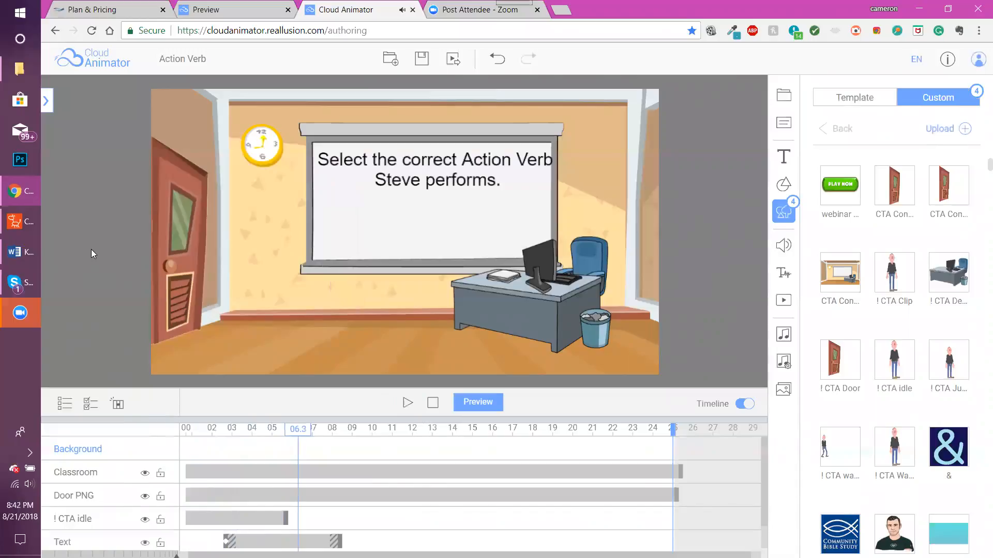
Switch to CrazyTalk Animator, enlarge the timeline panel and go to frame 622 in the character's Jump motion clip.
left_click(27, 224)
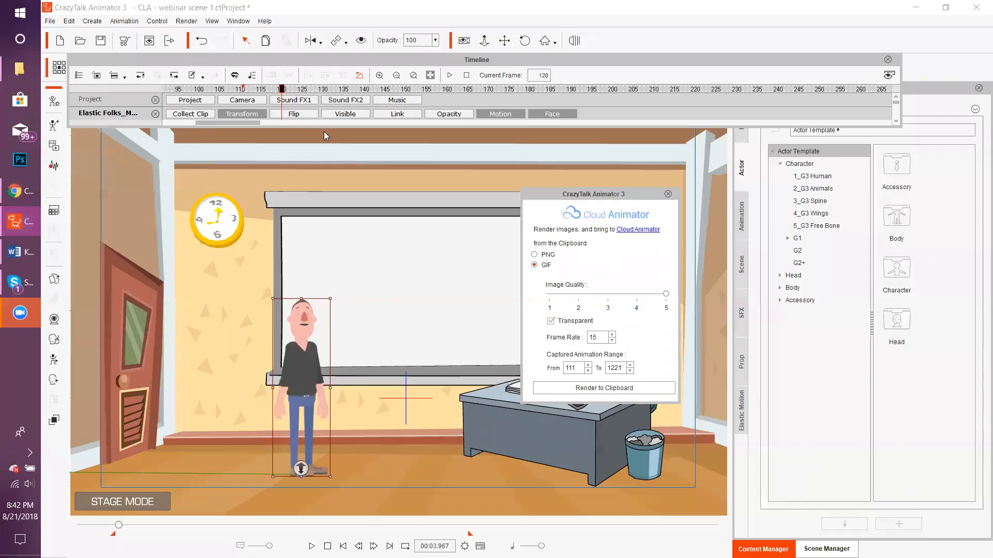
scroll(450, 101, "down", 5)
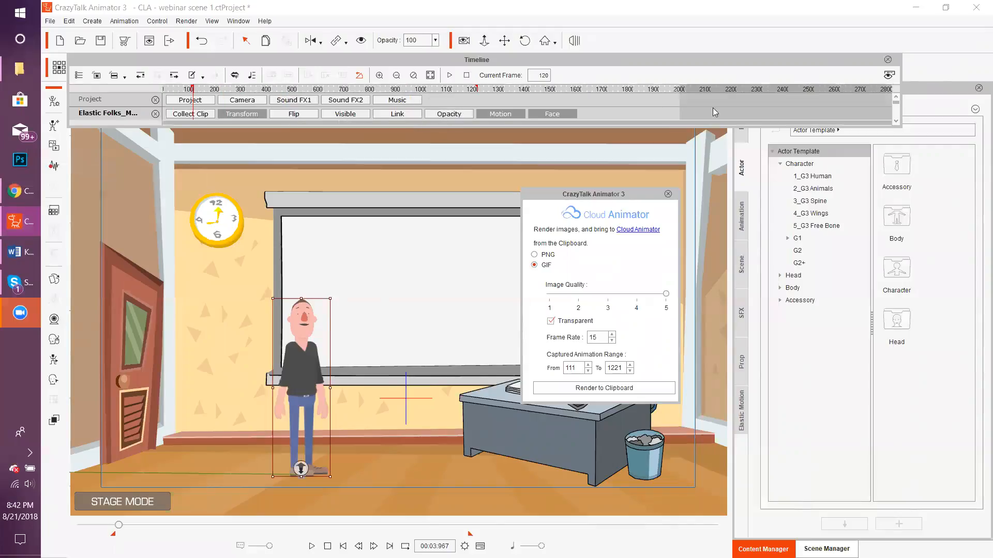
left_click_drag(741, 128, 740, 179)
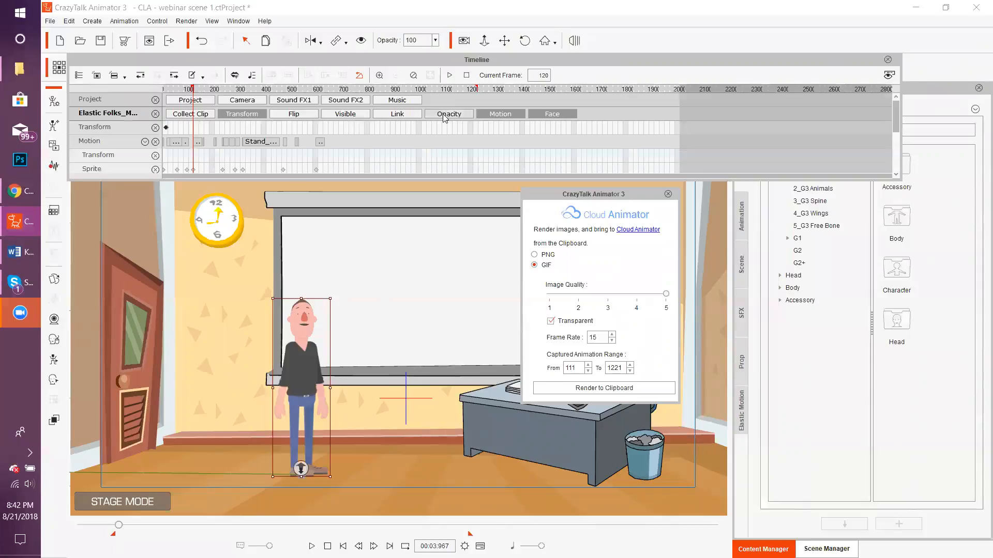
left_click(319, 90)
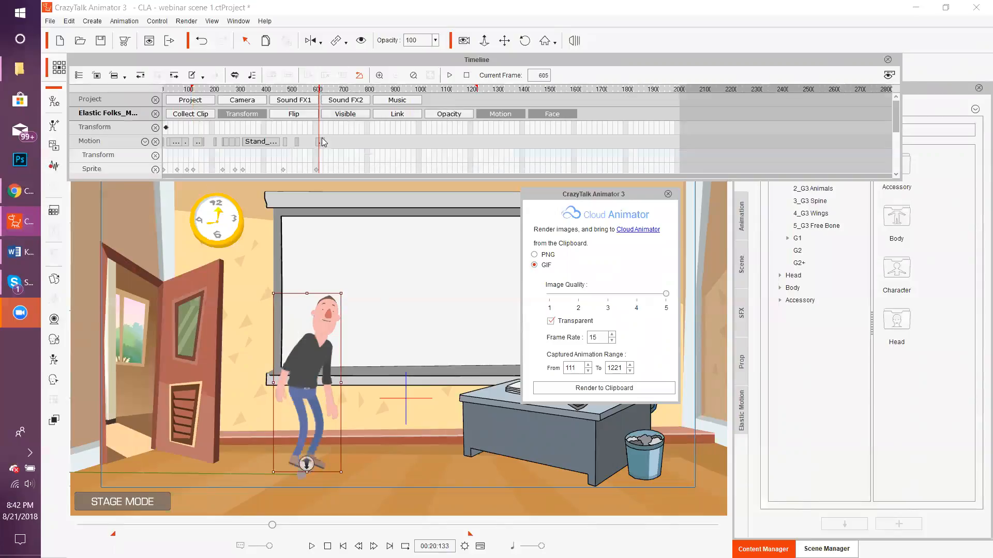
scroll(322, 144, "up", 5)
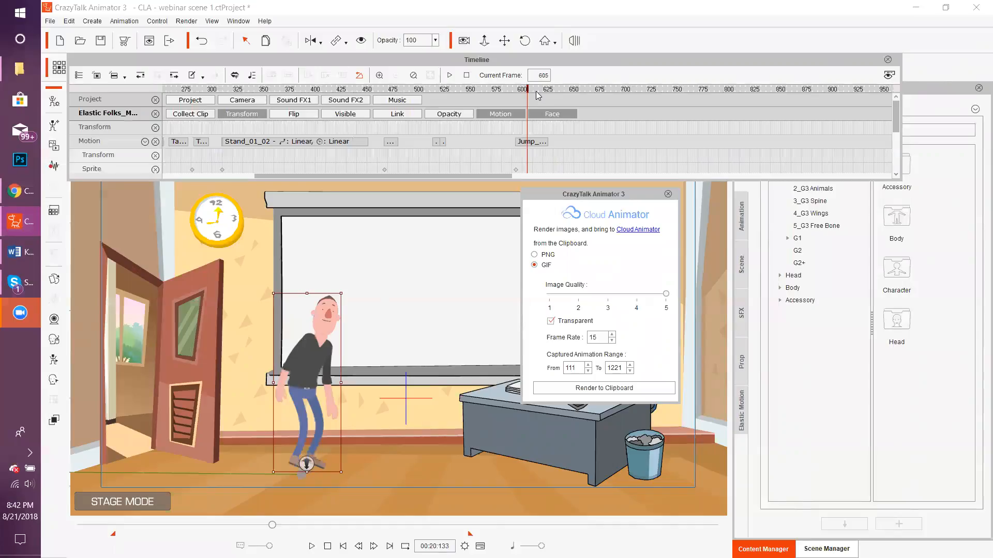
left_click_drag(546, 63, 536, 44)
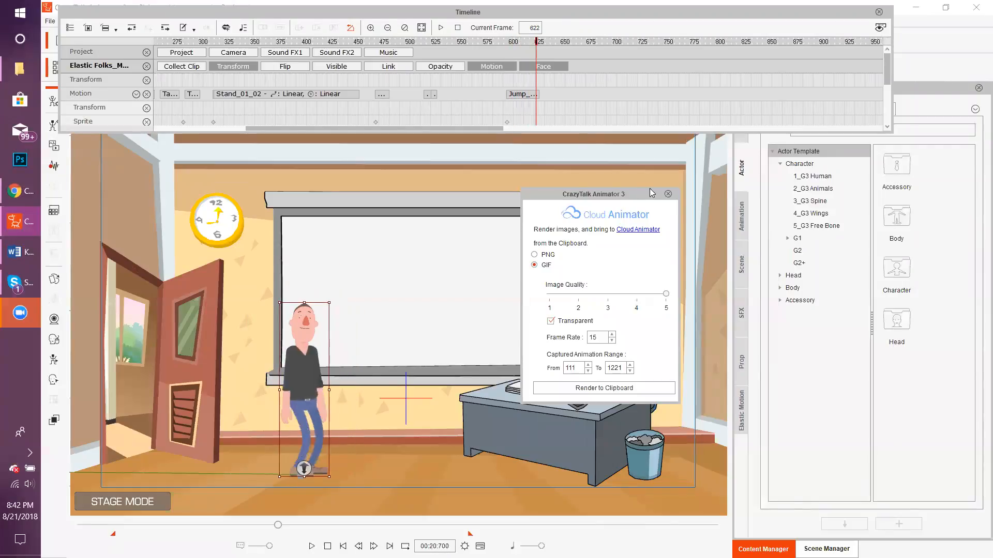
Select the character on the CrazyTalk Animator stage and list the motions in its Action Menu.
left_click(312, 344)
right_click(312, 344)
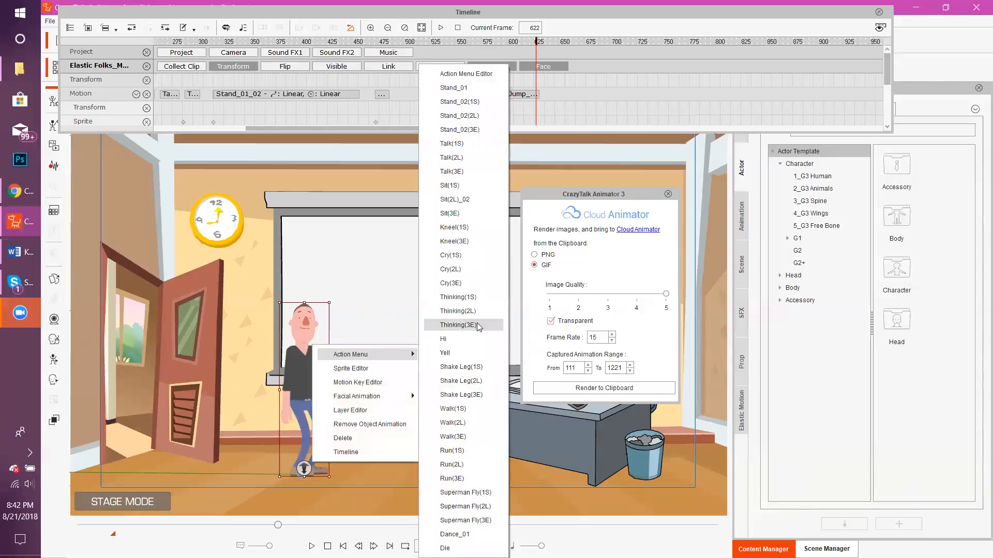
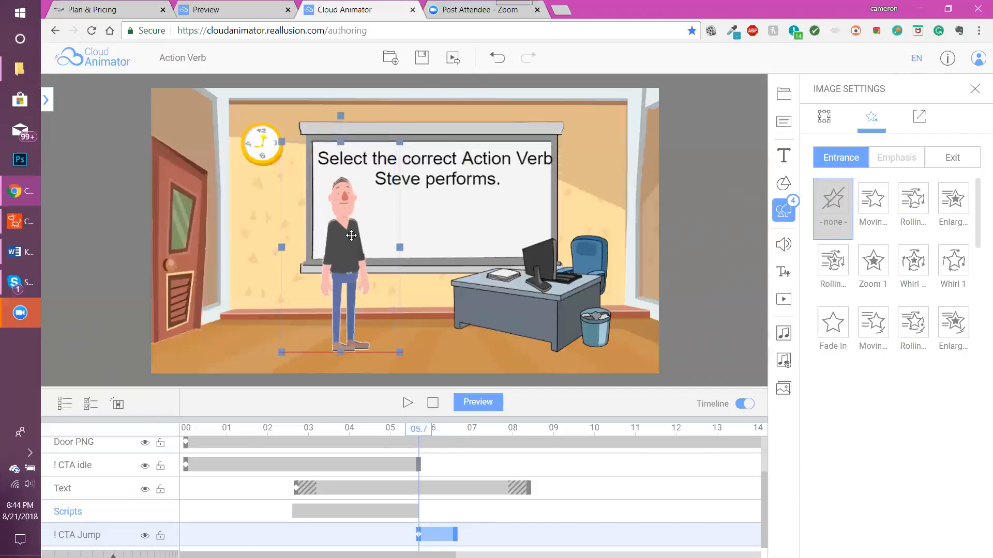
Switch to Cloud Animator, fine-adjust the CTA Jump clip over the idle character and scrub from 3.9 to 6.7 seconds to check it.
left_click_drag(340, 140, 340, 141)
left_click(716, 145)
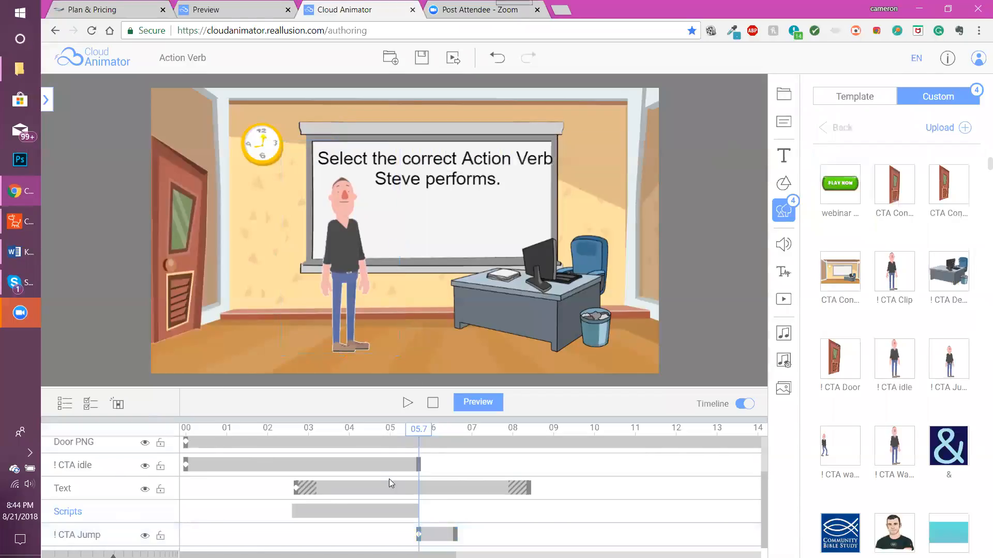
left_click(346, 430)
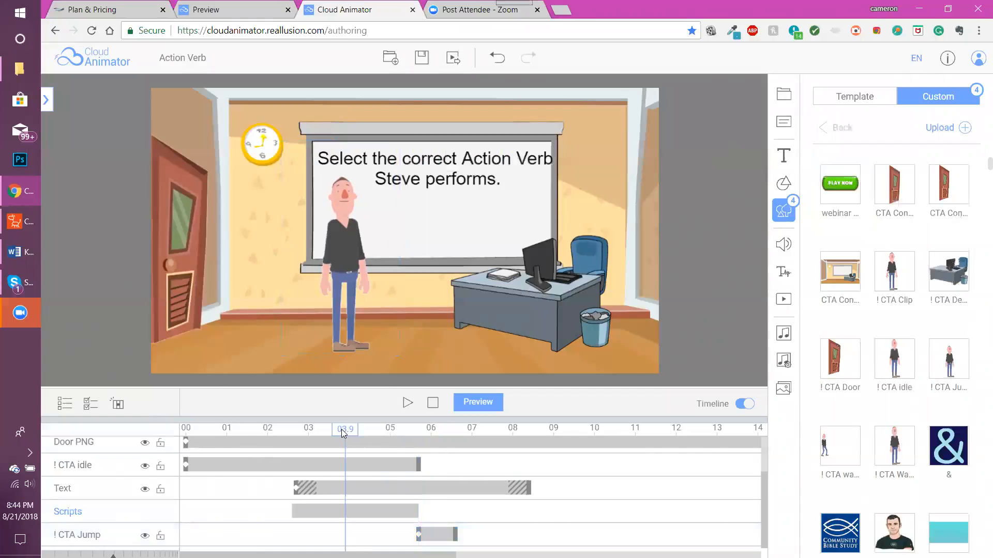
left_click(358, 430)
left_click_drag(375, 434, 459, 447)
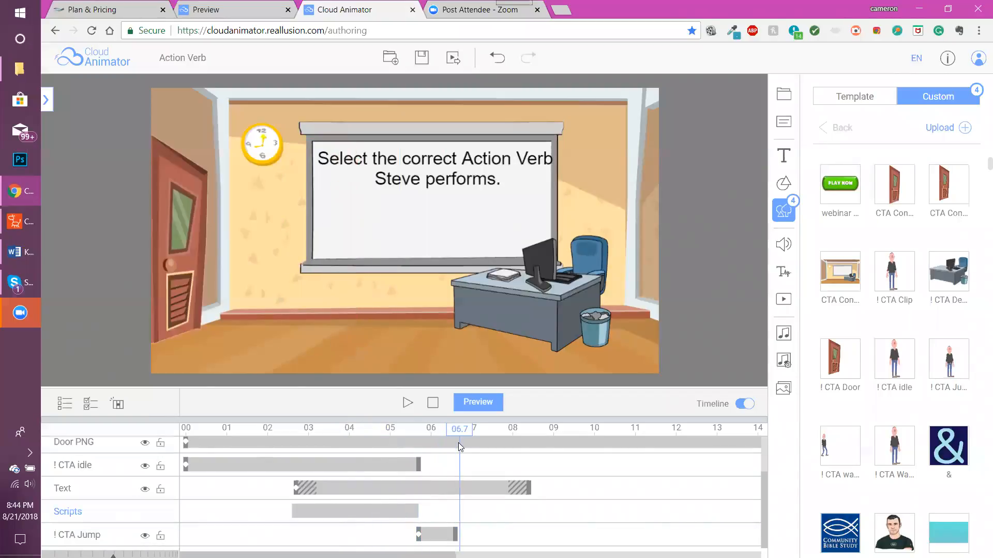
Duplicate the CTA idle clip and move the copy so it starts where the CTA Jump clip ends.
left_click(402, 464)
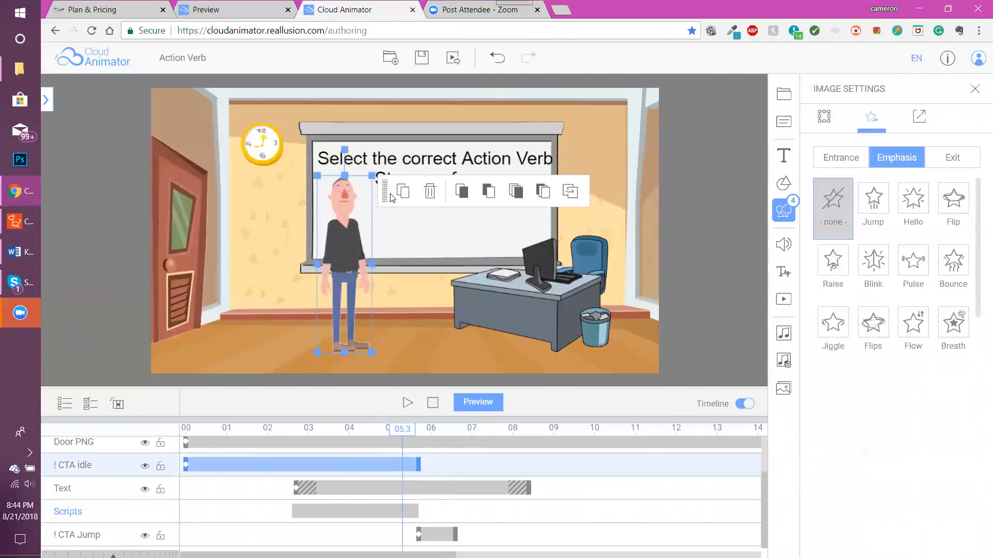
left_click_drag(389, 194, 464, 241)
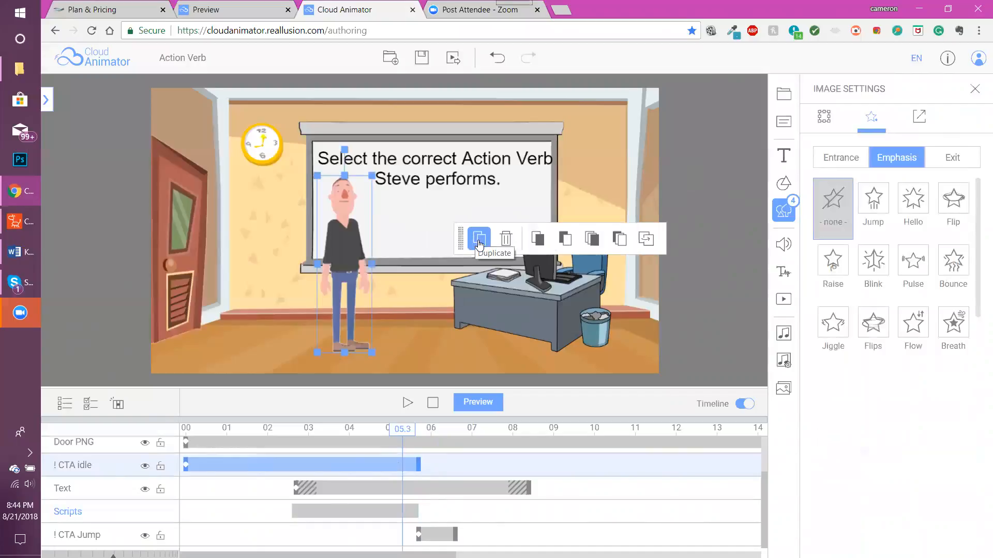
left_click(479, 241)
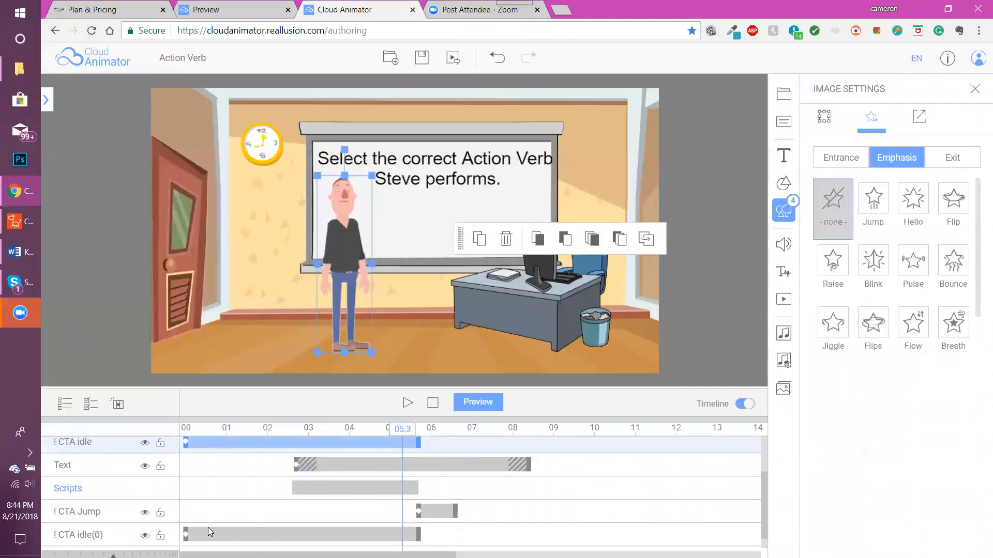
left_click_drag(274, 536, 475, 529)
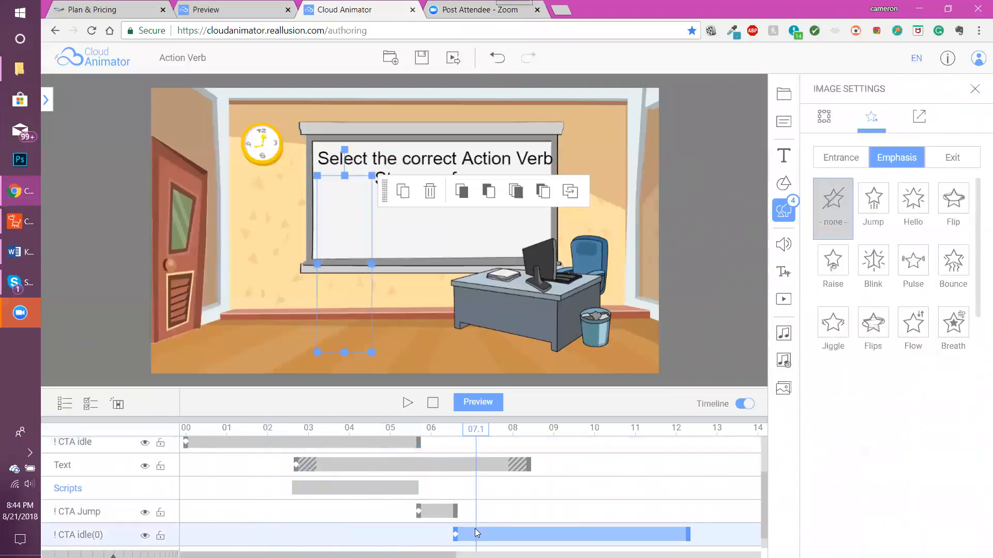
Shorten the duplicated CTA idle clip so it ends at 7.0 seconds.
left_click(476, 443)
left_click_drag(114, 555, 58, 556)
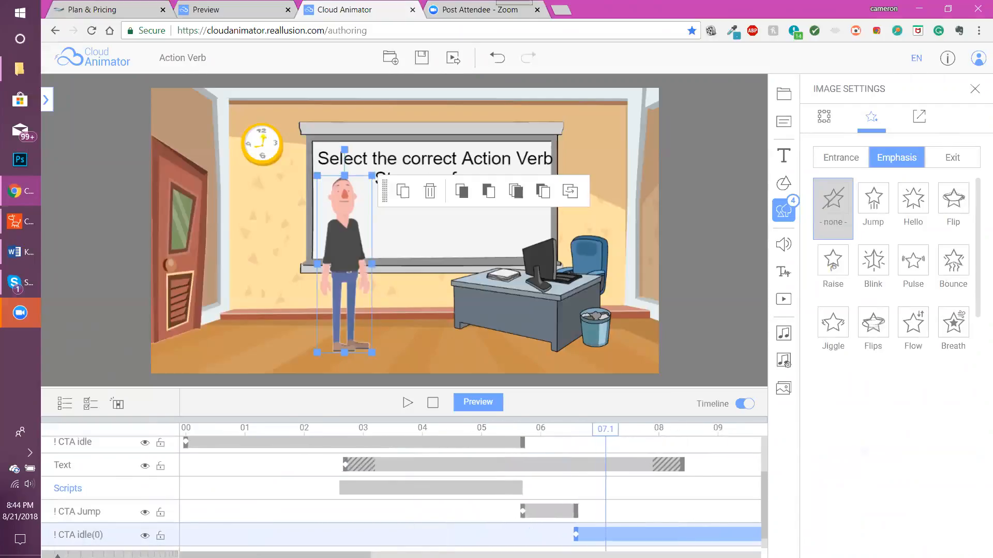
scroll(451, 530, "right", 5)
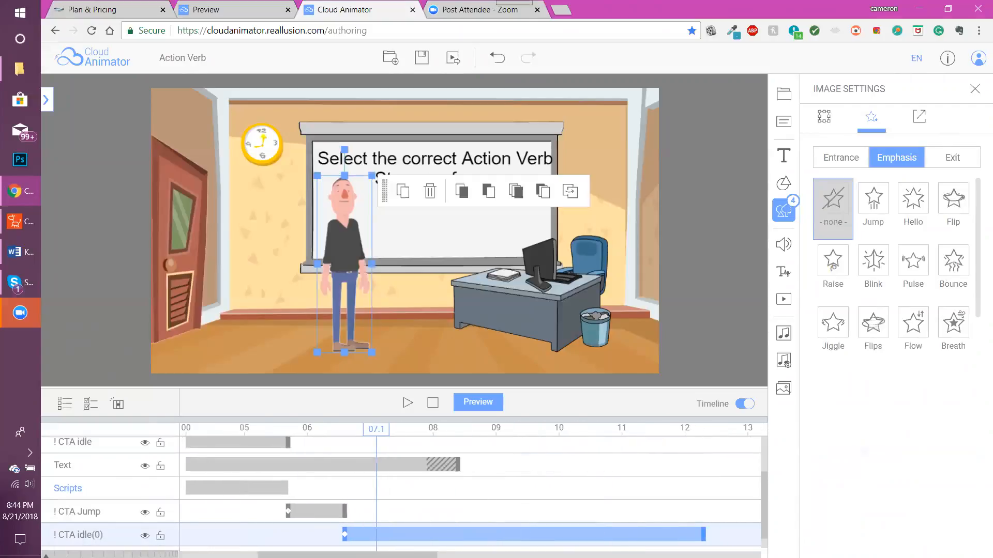
left_click_drag(704, 534, 370, 542)
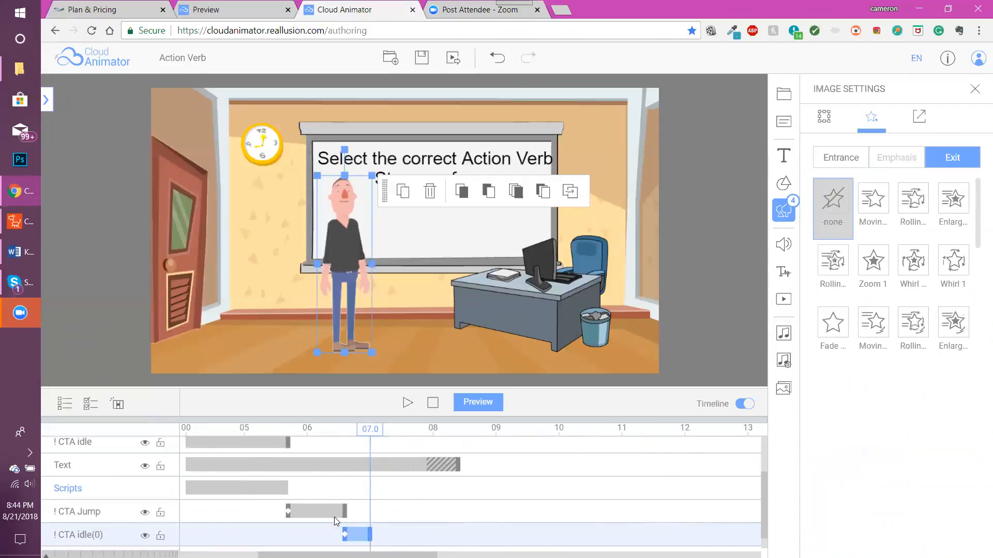
Duplicate the CTA Jump clip and move the copy to start at 7.0 seconds, right after the short idle clip.
left_click(300, 512)
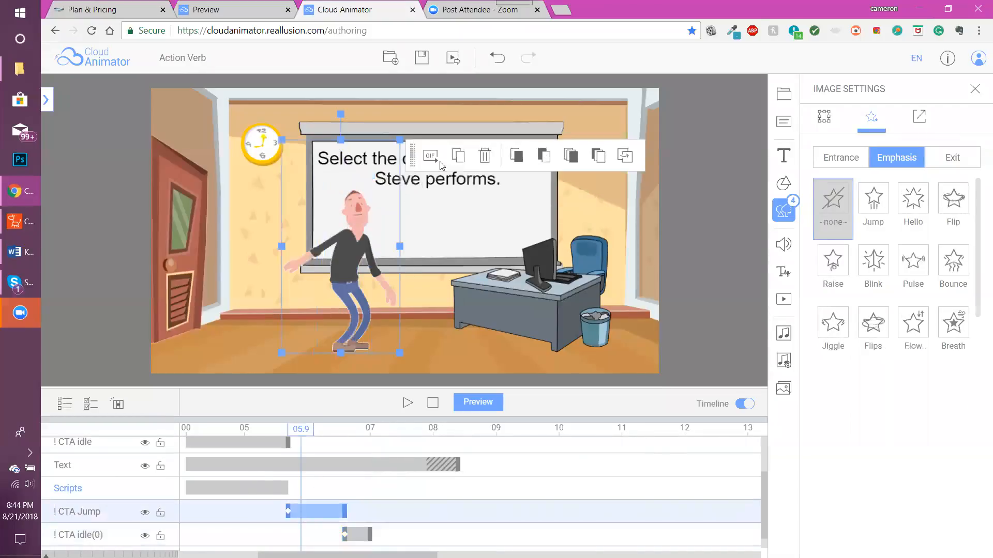
left_click(459, 157)
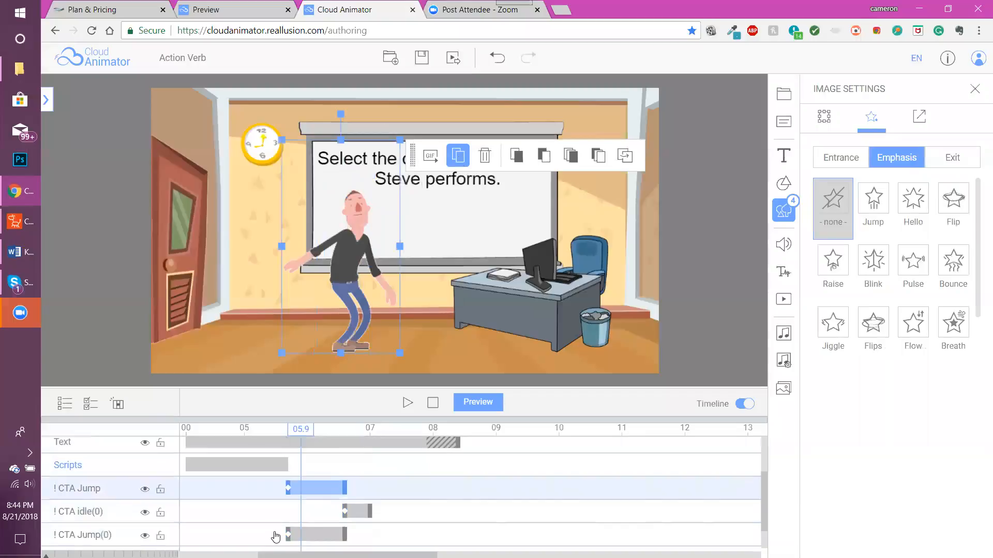
left_click_drag(338, 536, 390, 534)
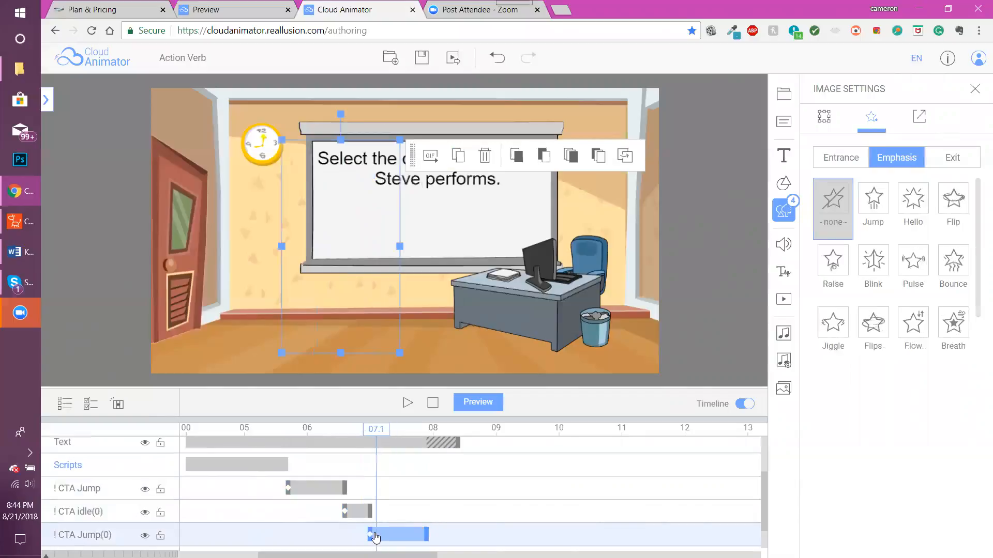
left_click(370, 515)
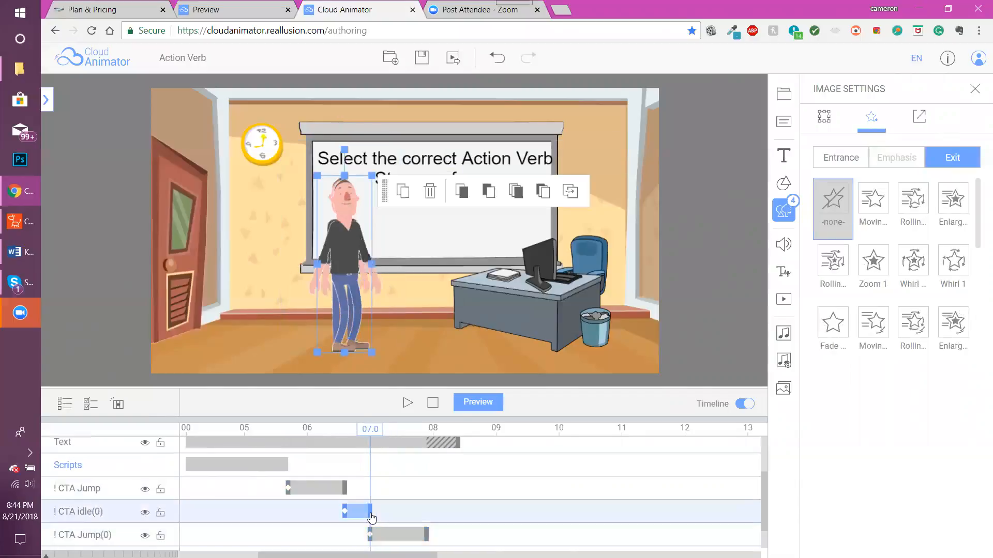
Duplicate the short CTA idle clip, start the copy after the second jump and extend it just past the 25-second scene end.
left_click(317, 489)
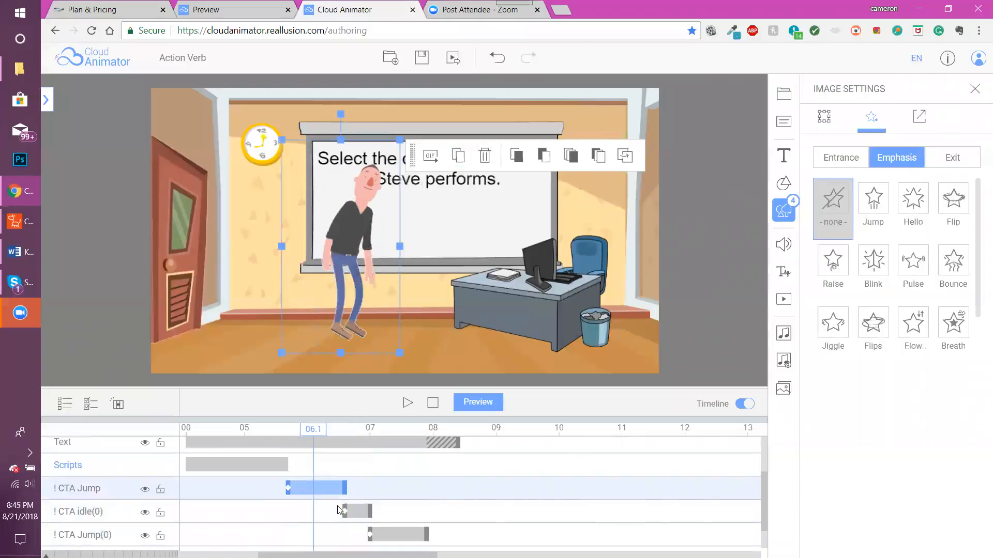
left_click(354, 511)
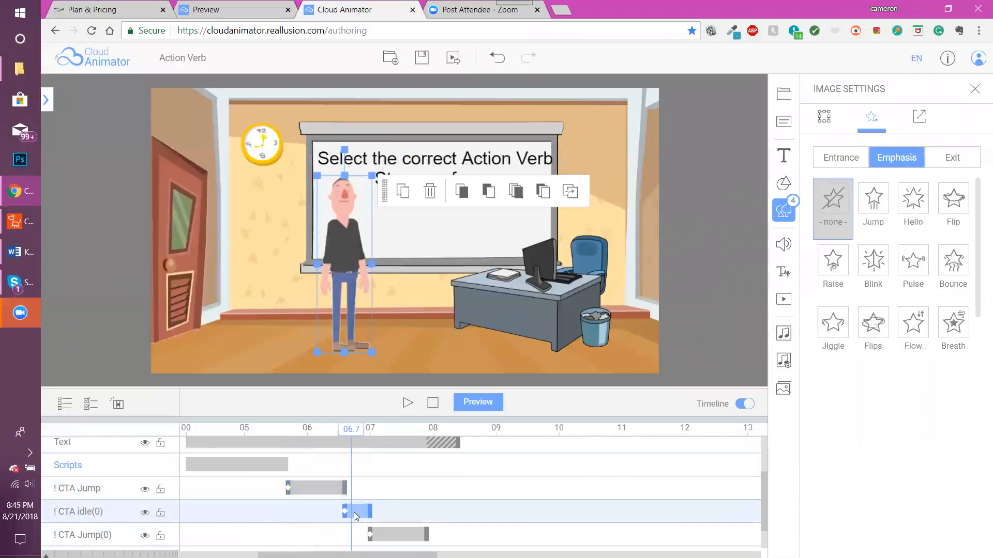
left_click(401, 195)
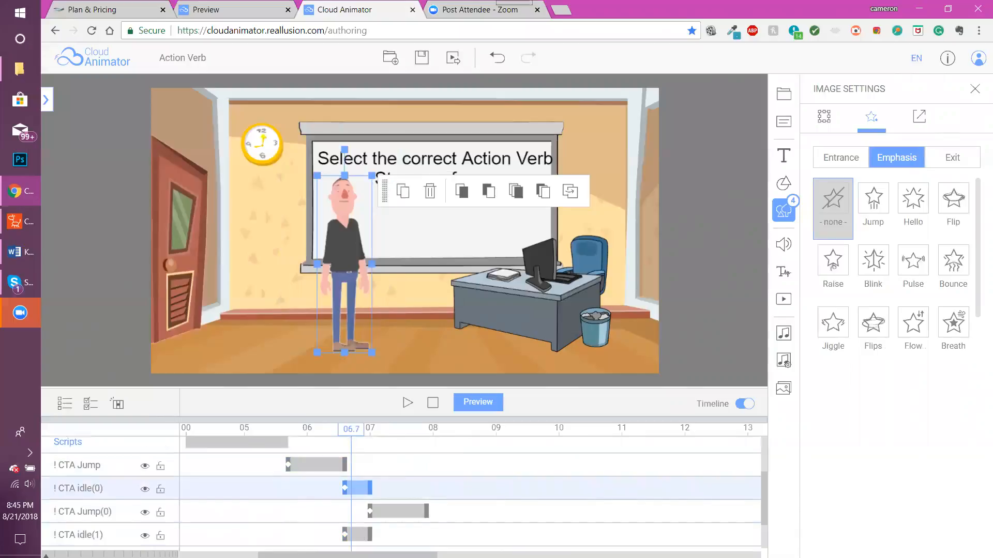
left_click_drag(372, 534, 442, 534)
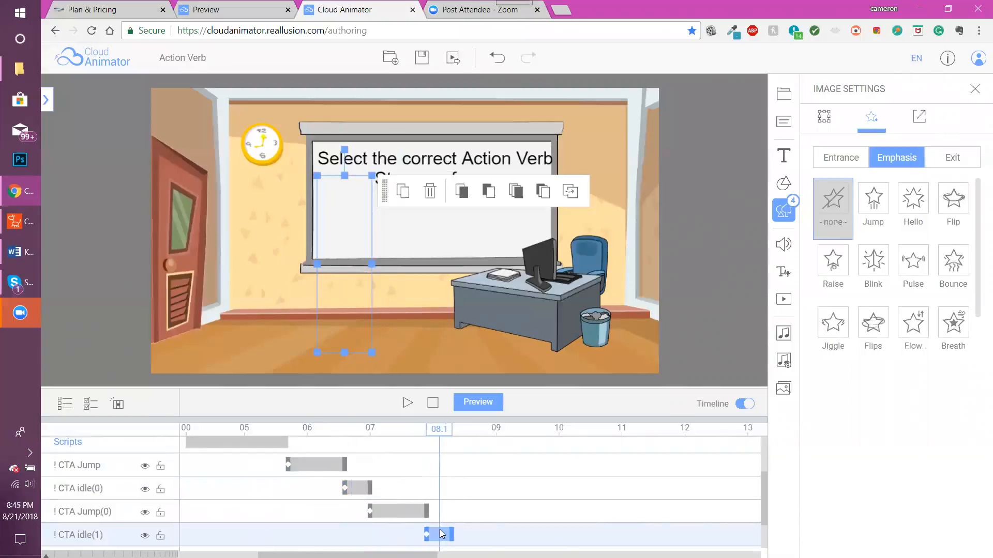
left_click_drag(46, 556, 177, 556)
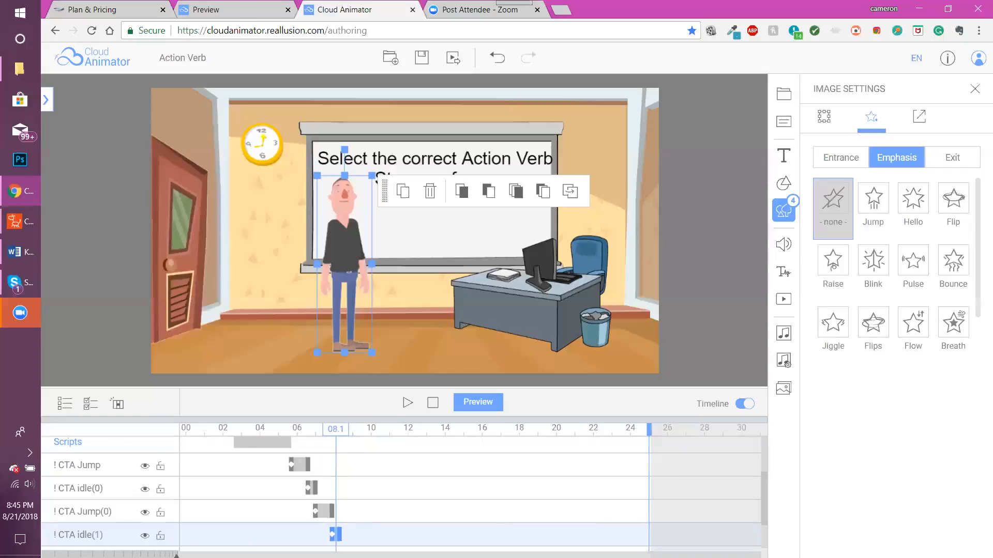
left_click_drag(339, 534, 654, 534)
Play the Question scene from 0.3 seconds to check the idle and jump sequence, and pause it after the second jump.
left_click_drag(214, 434, 191, 434)
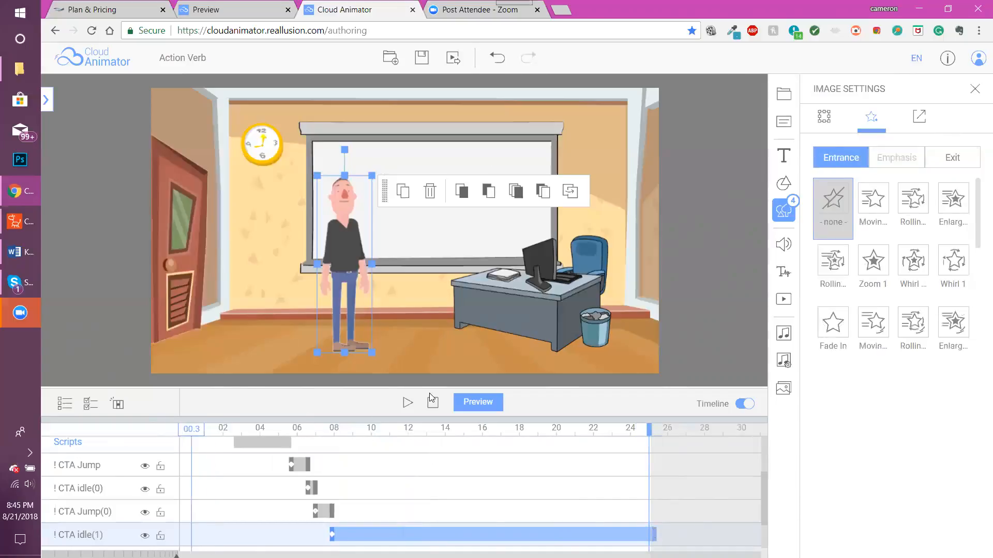
left_click(431, 398)
left_click(409, 403)
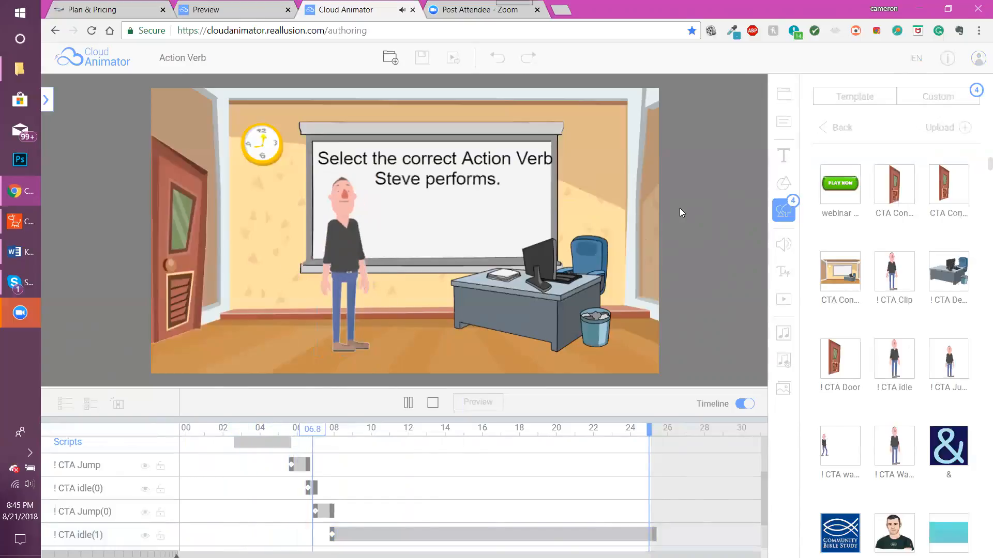
left_click(415, 408)
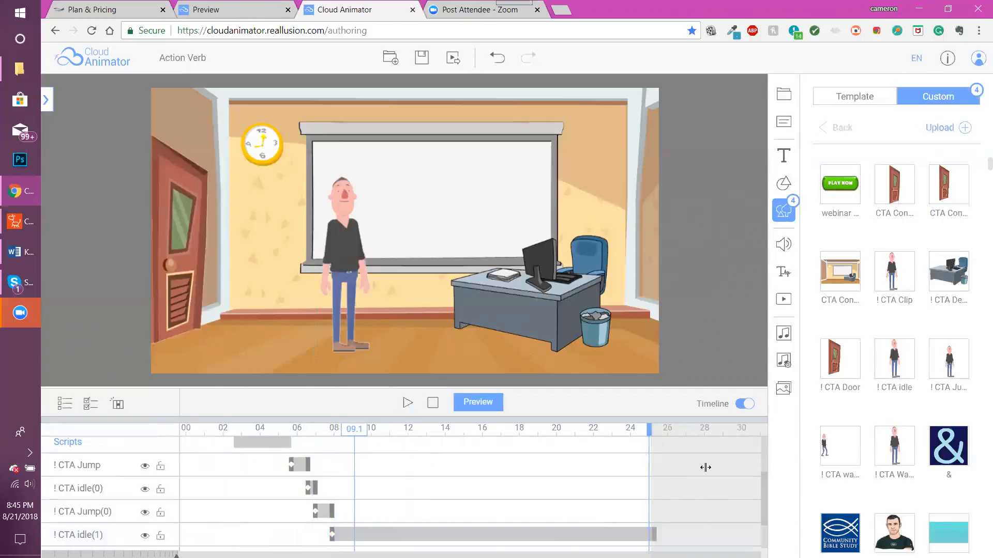
Extend the question text clip just past the 25-second scene end.
scroll(766, 484, "up", 3)
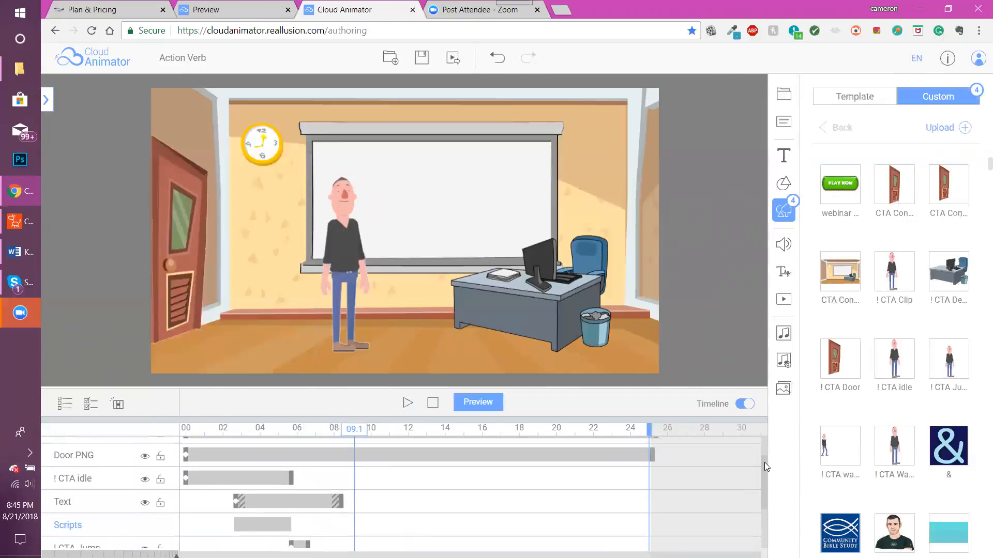
left_click_drag(337, 512, 667, 509)
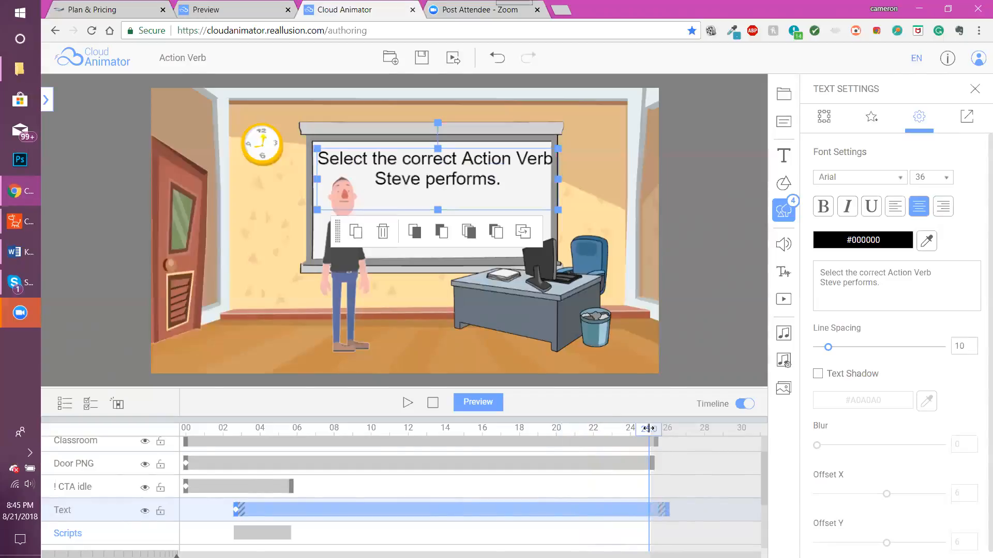
left_click(607, 360)
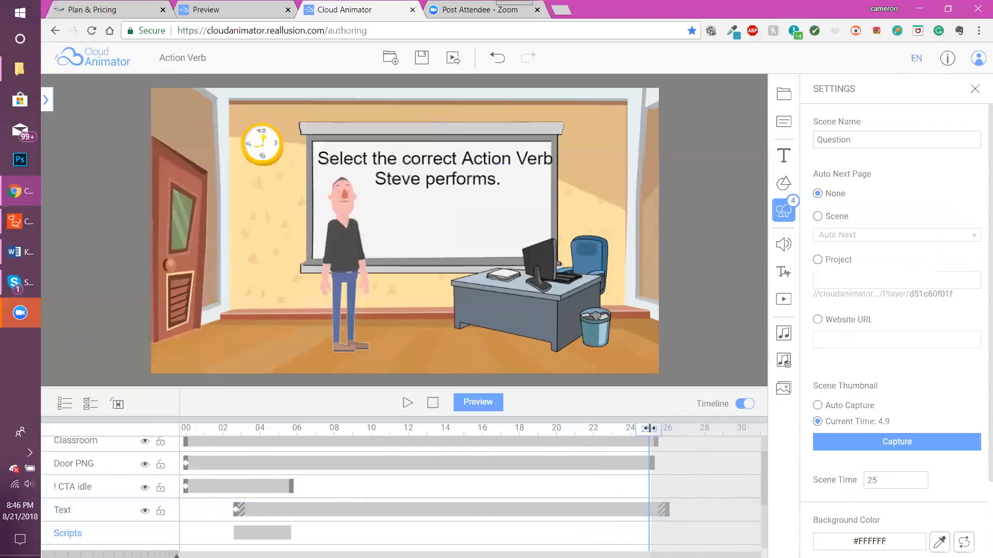
Try a scene end of 27.1 seconds, and set the Scene Time back to 25.
left_click_drag(650, 428, 688, 432)
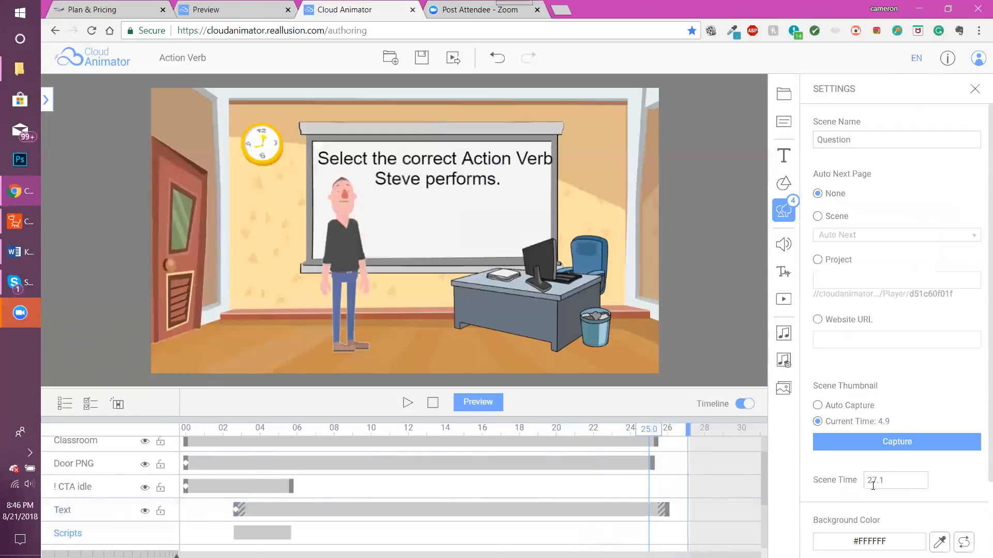
left_click_drag(880, 483, 860, 489)
type("25")
key("Return")
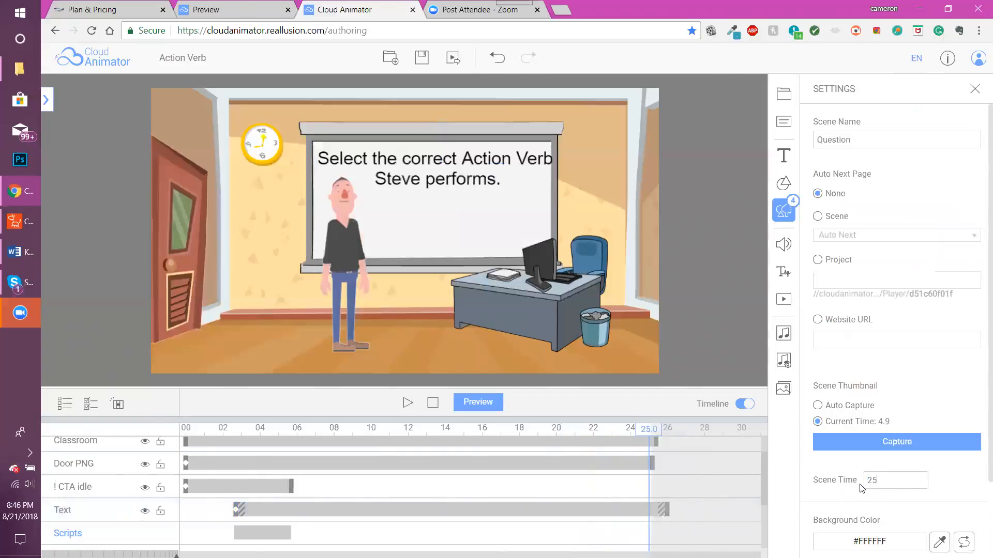
Move the playhead to 6.6 seconds and bring up the webinar images folder in File Explorer.
left_click_drag(267, 429, 306, 437)
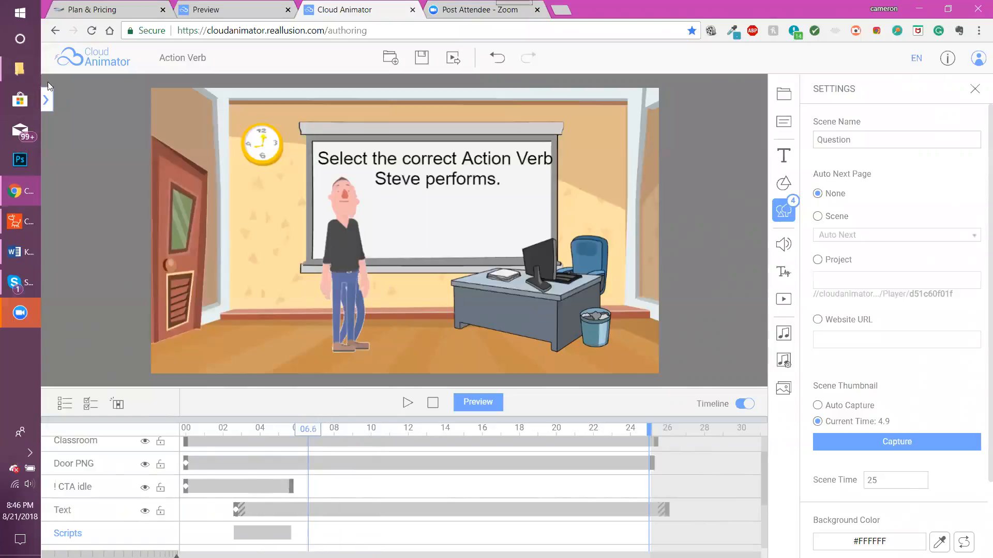
left_click(28, 75)
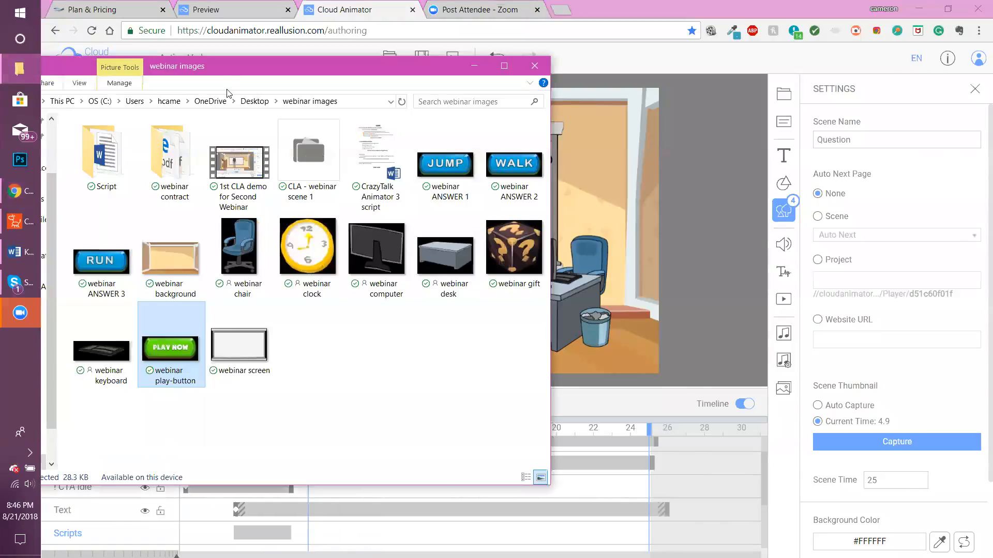
left_click_drag(238, 75, 226, 60)
Select the three webinar ANSWER images and view the JUMP image, closing the viewer again.
left_click(433, 150)
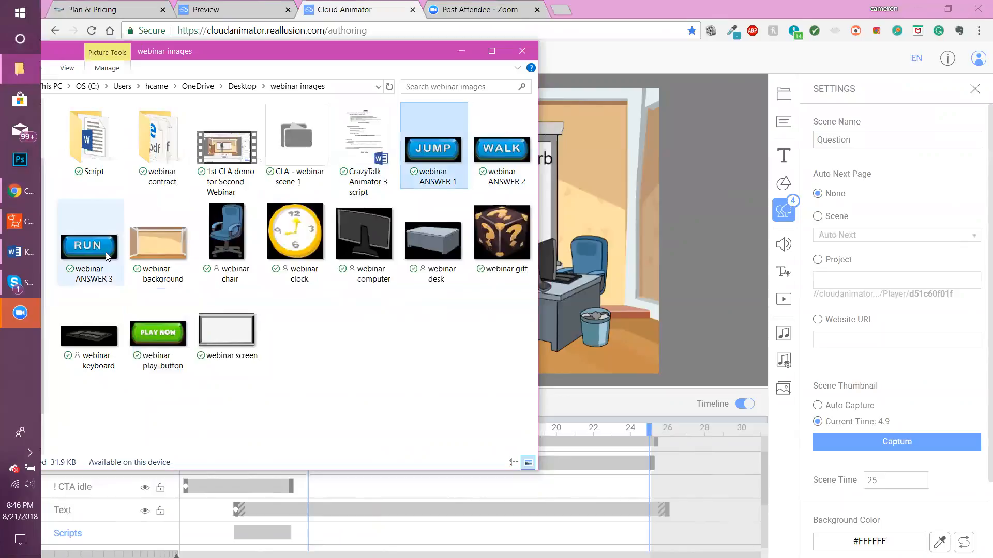
left_click(106, 254, "ctrl")
left_click(501, 152, "ctrl")
double_click(439, 154)
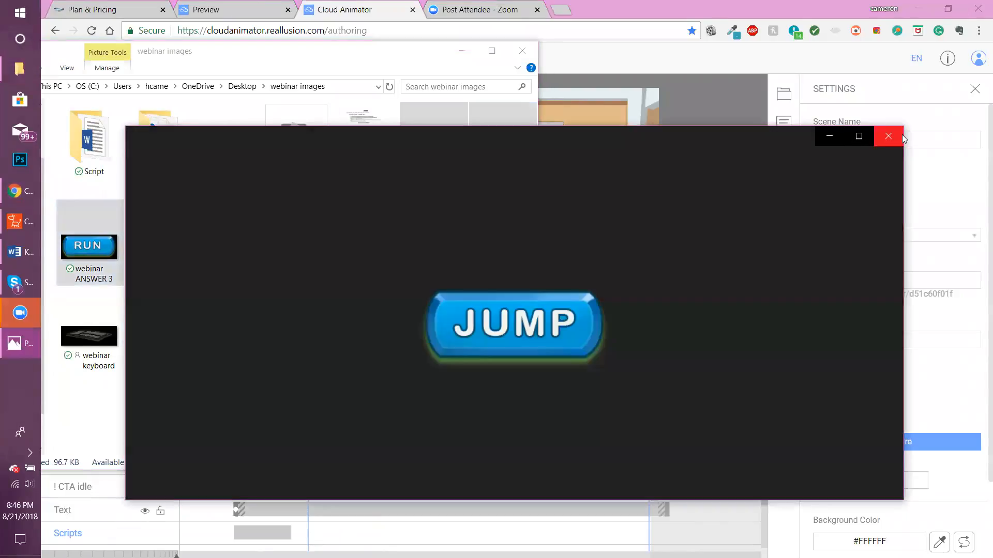
left_click(902, 135)
Add the webinar ANSWER 2 image (WALK) from the folder to the Question scene and place it over the whiteboard.
left_click_drag(435, 136, 505, 151)
left_click(505, 151)
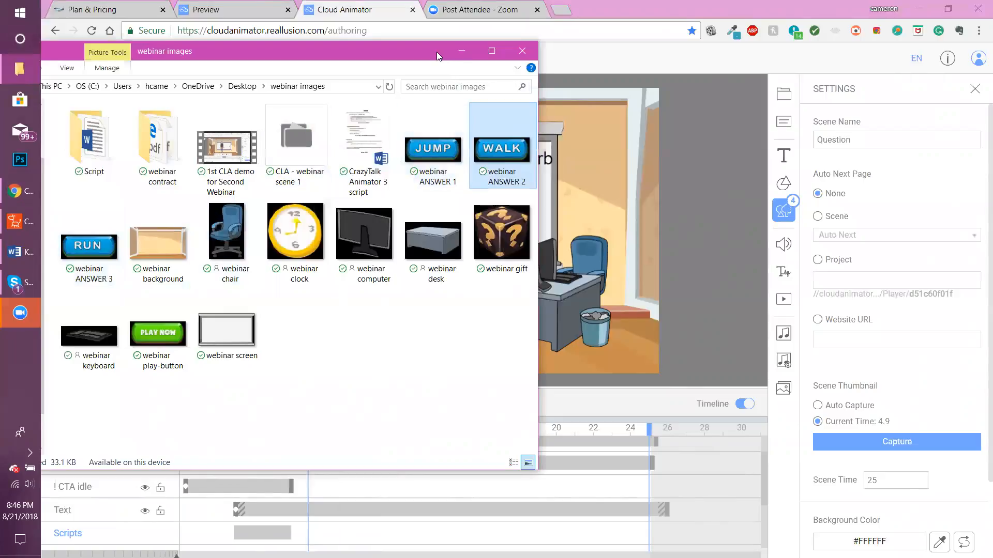
left_click_drag(437, 52, 195, 76)
left_click_drag(370, 194, 411, 205)
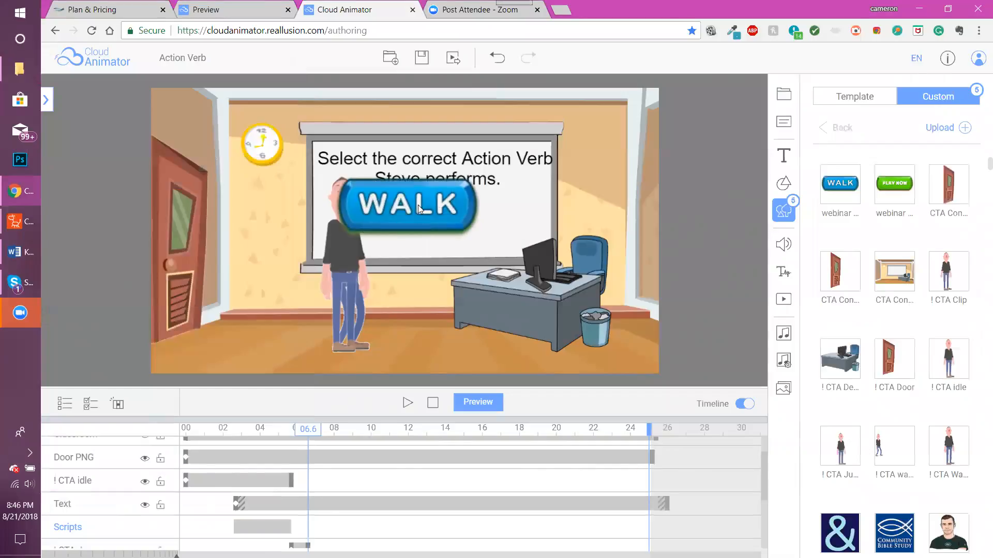
Scale the WALK image to 0.4 and place it below the question text on the whiteboard.
left_click(418, 204)
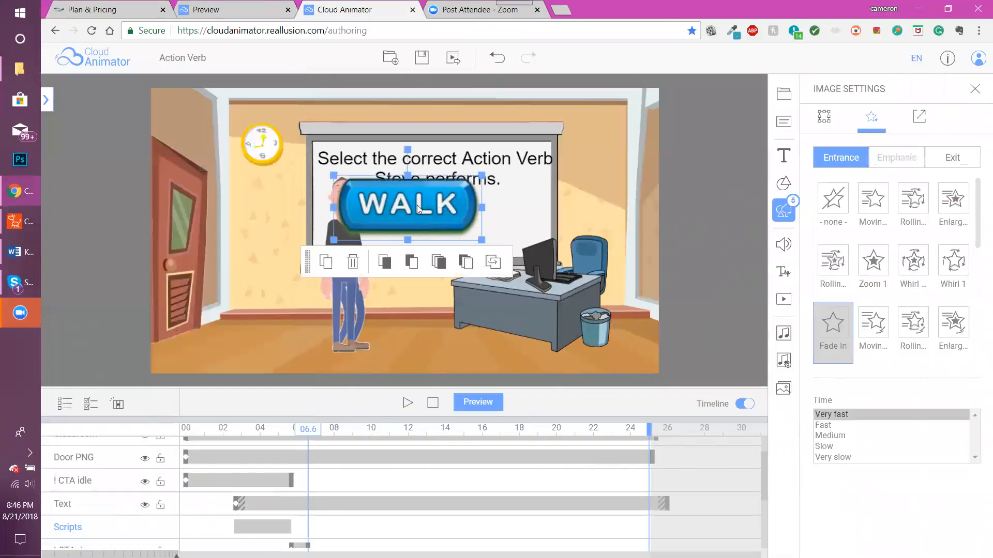
left_click(824, 118)
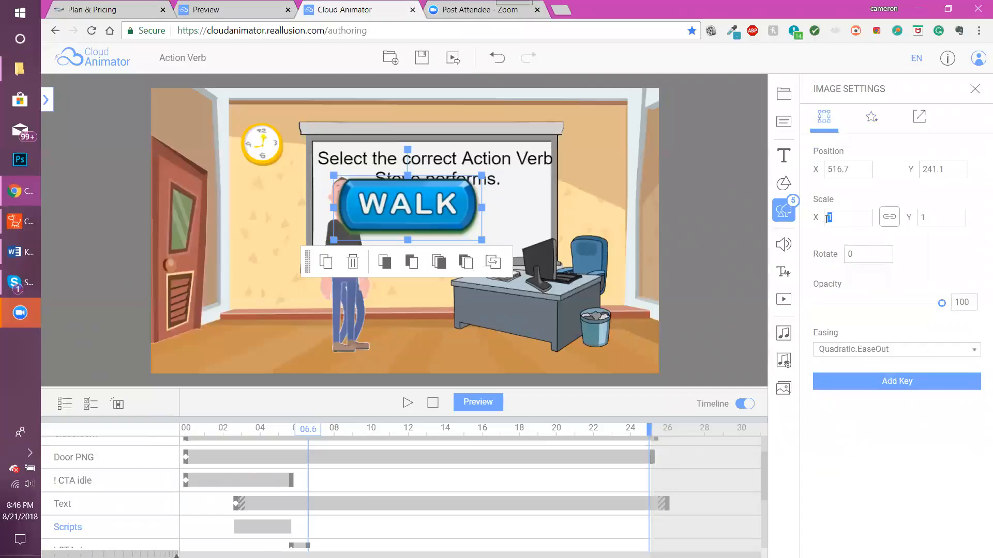
key("Return")
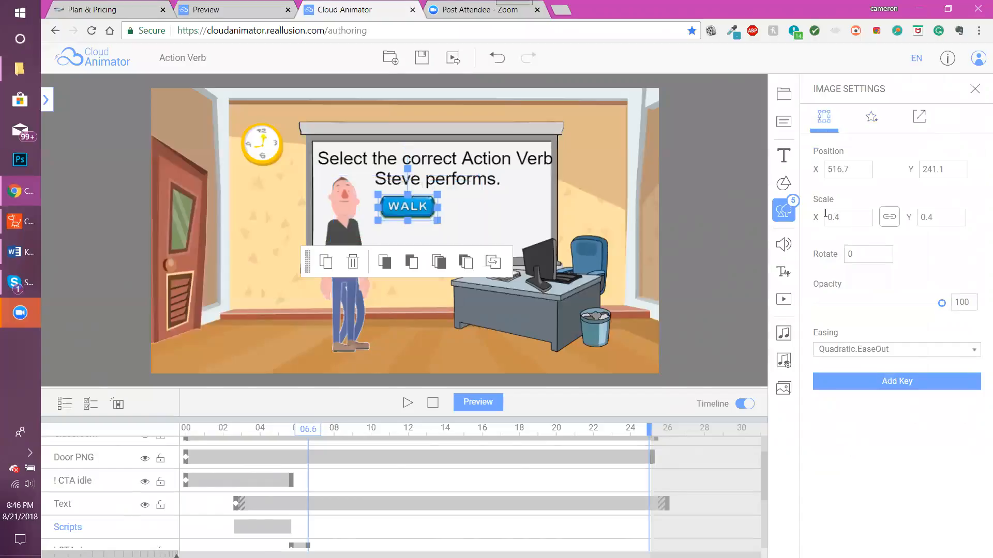
left_click_drag(415, 207, 412, 224)
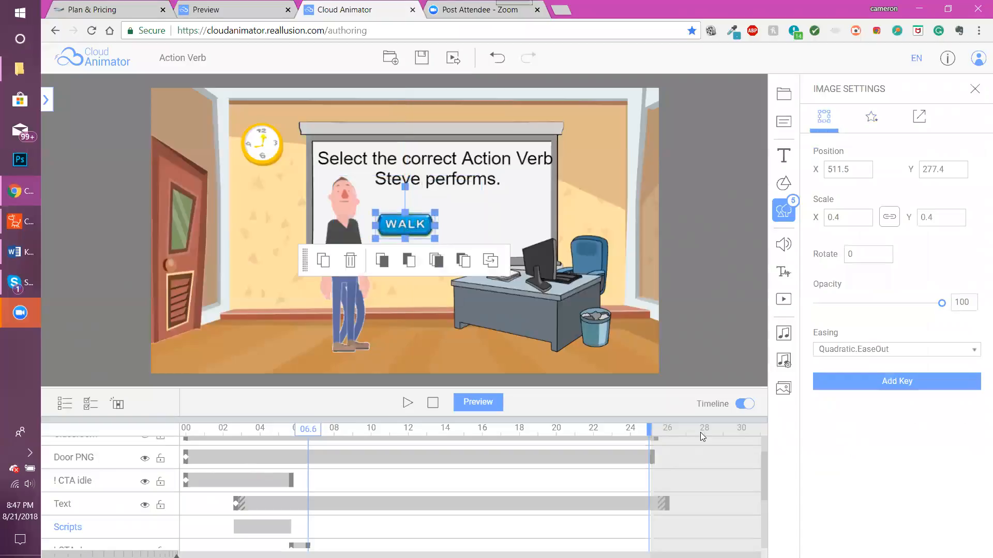
Shift the WALK image's clip on the timeline so it starts at about 8.6 seconds, after the second jump.
left_click_drag(765, 463, 759, 519)
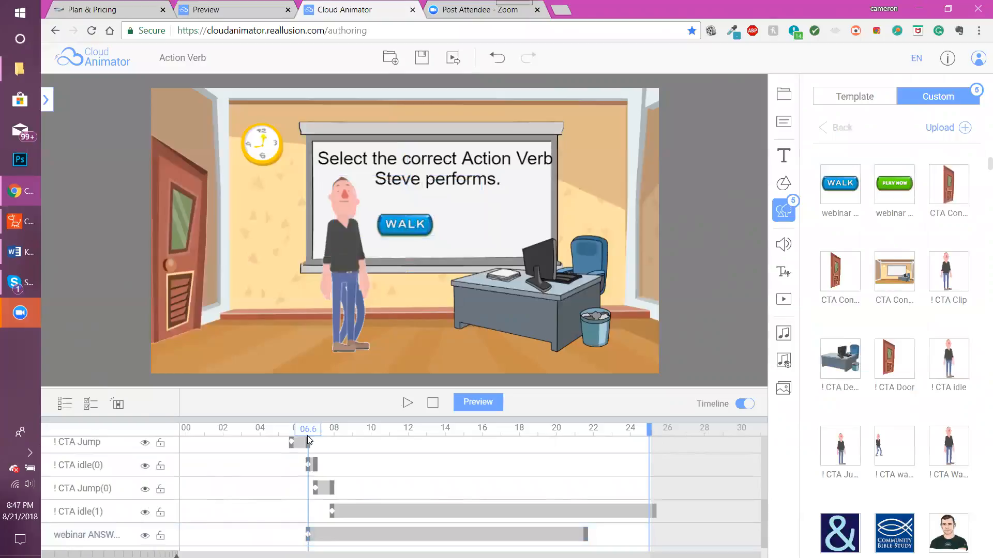
left_click_drag(314, 432, 332, 429)
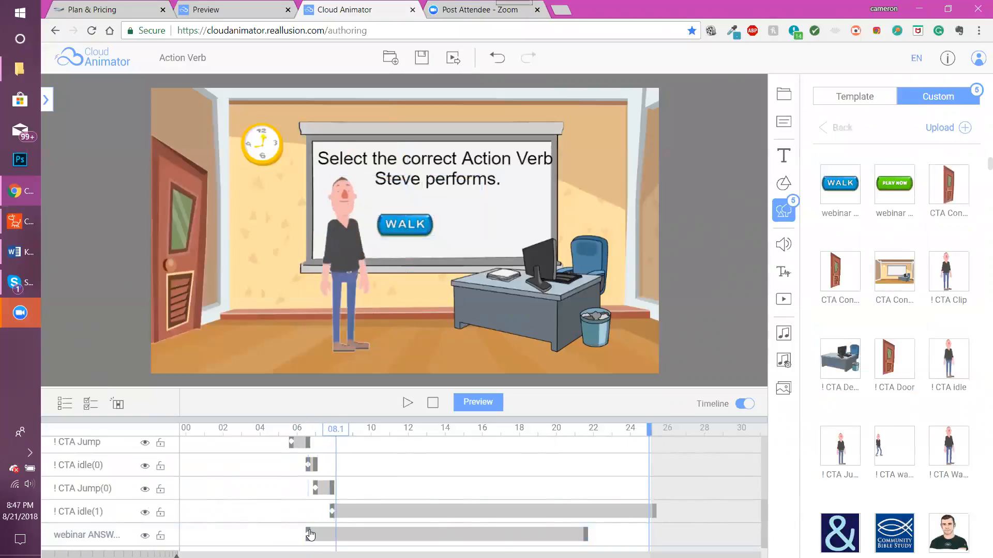
left_click_drag(330, 540, 357, 534)
left_click(345, 536)
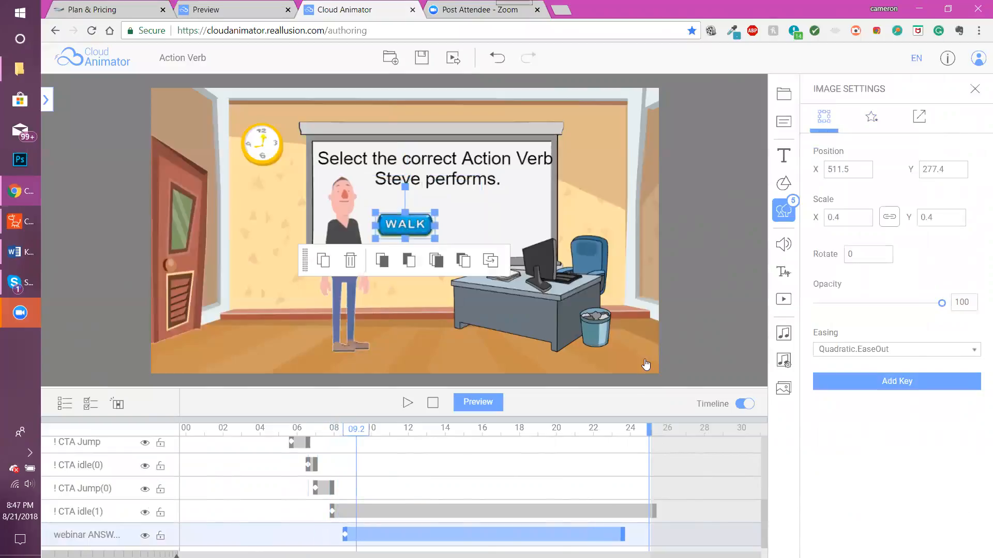
Give the WALK image a Whirl Zoom 1 entrance and place the playhead at its clip start, 8.6 seconds.
left_click(868, 129)
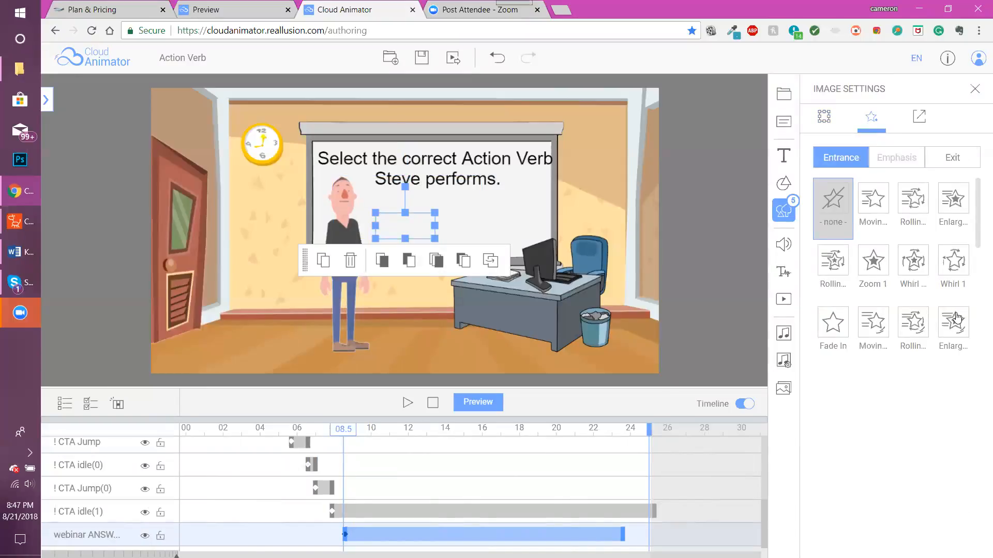
scroll(977, 222, "down", 1)
scroll(978, 222, "down", 2)
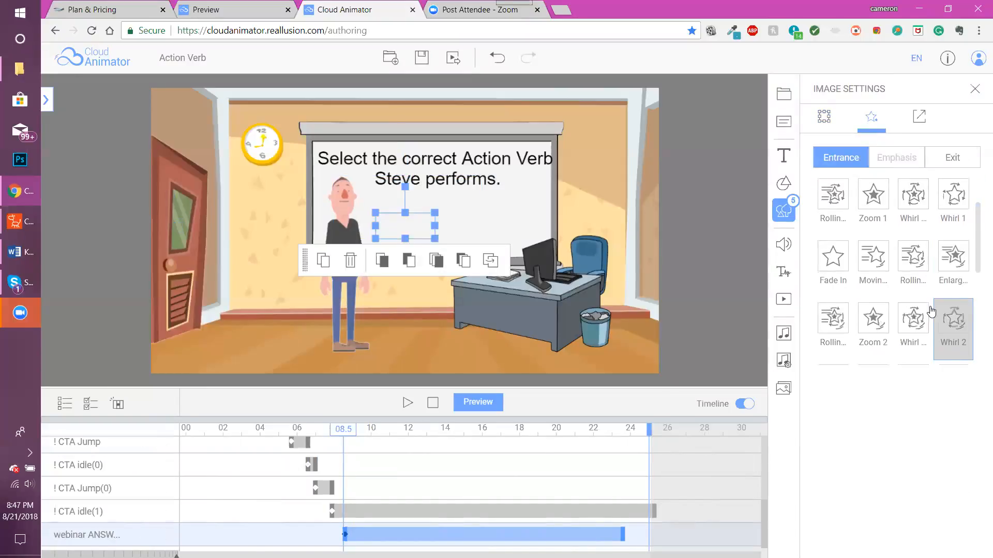
left_click(919, 316)
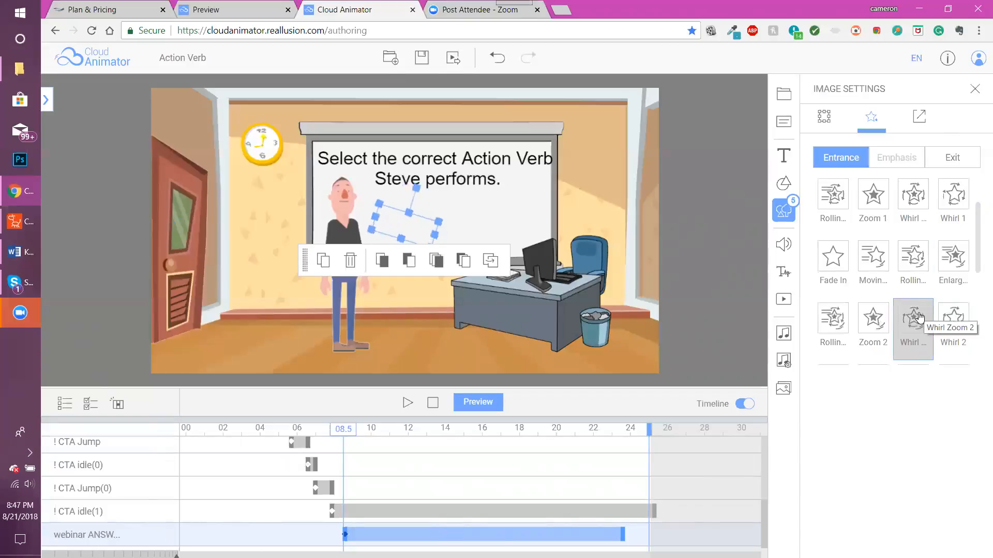
left_click(923, 205)
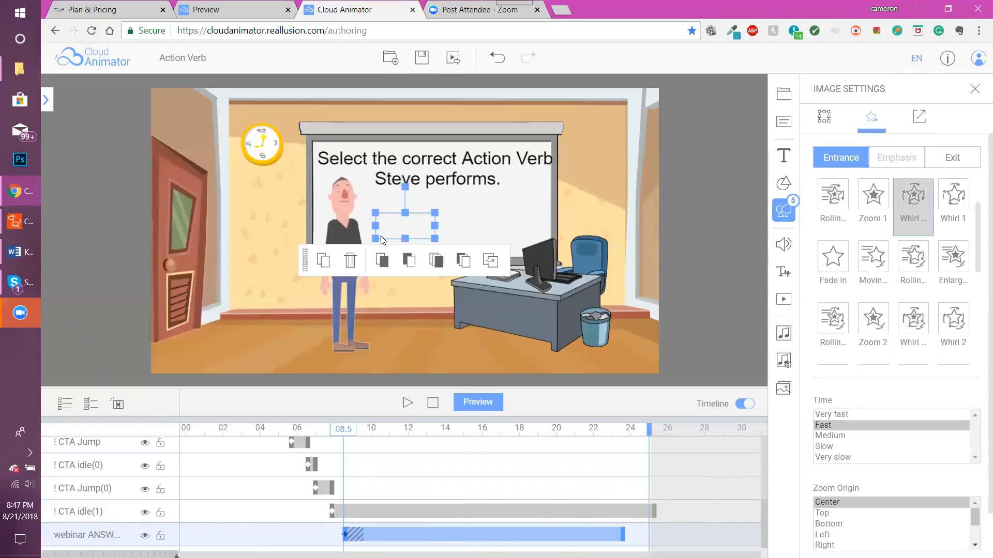
scroll(424, 533, "up", 5)
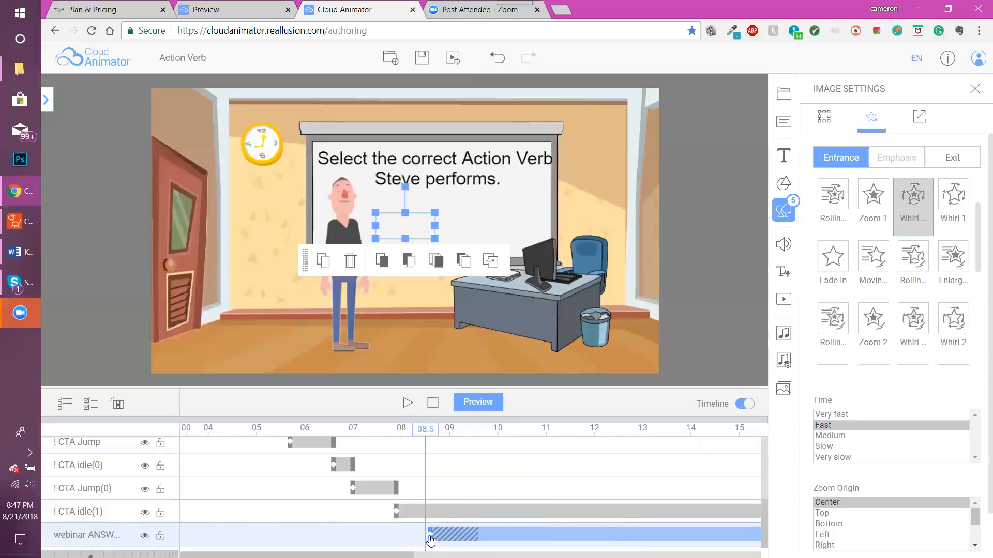
left_click(430, 537)
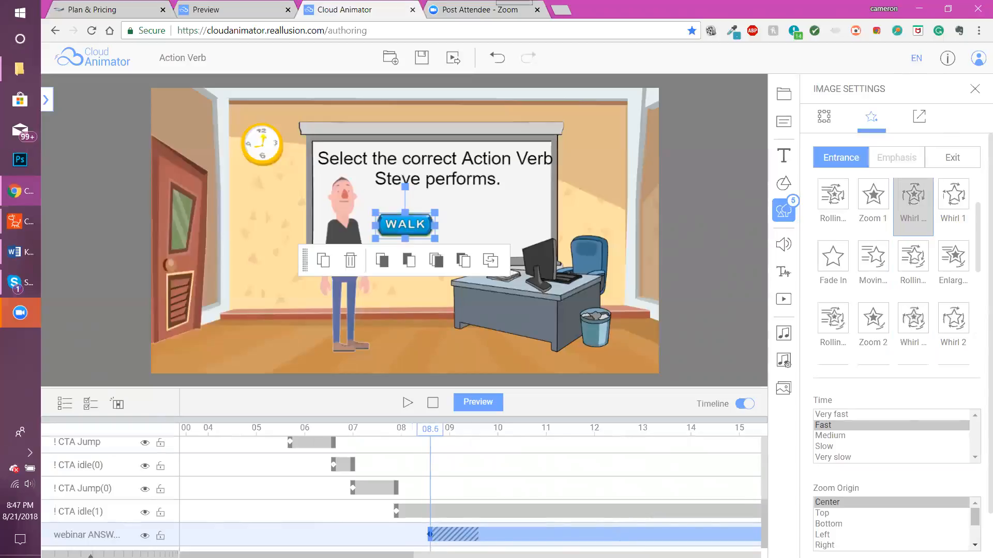
Add the webinar ANSWER 1 image (JUMP) from the webinar images folder onto the whiteboard.
left_click(24, 69)
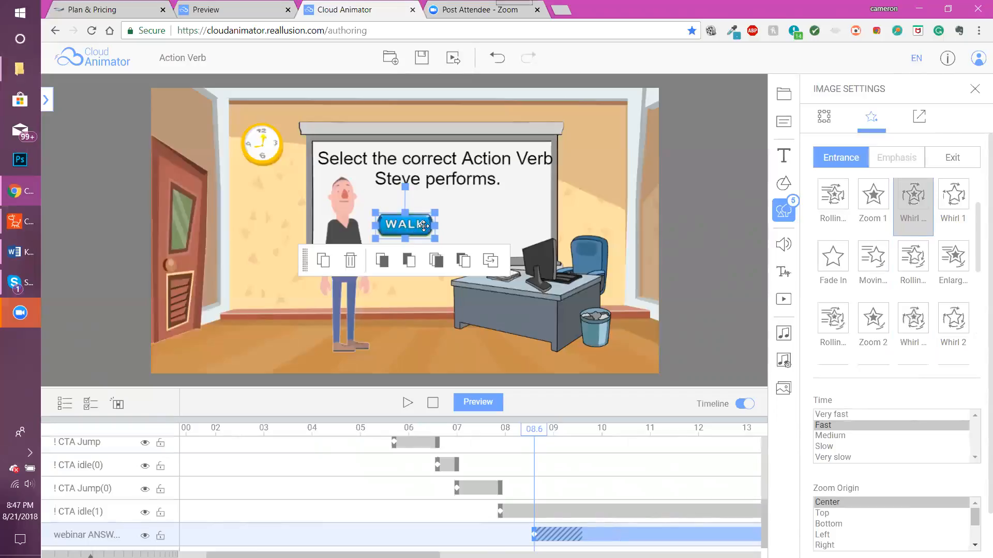
left_click(91, 151)
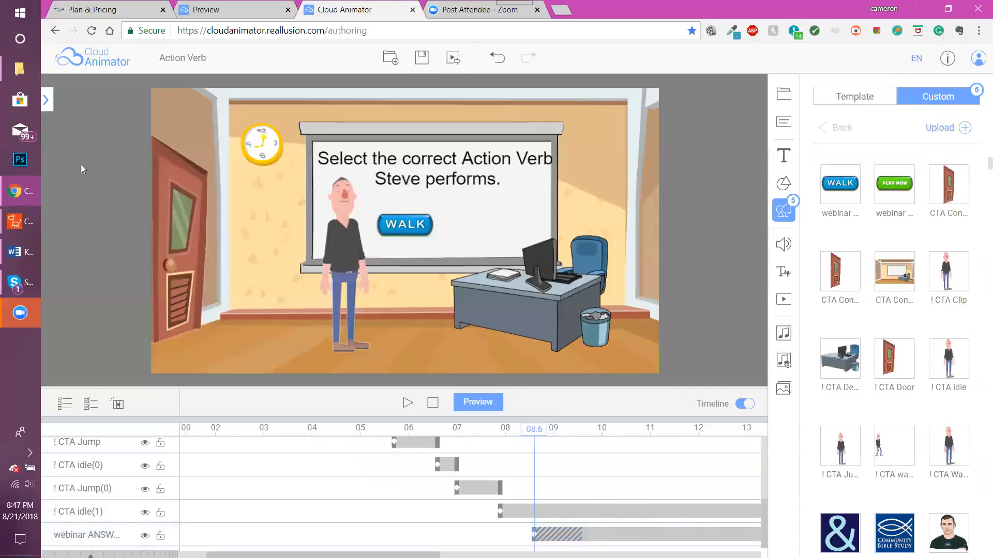
left_click(15, 76)
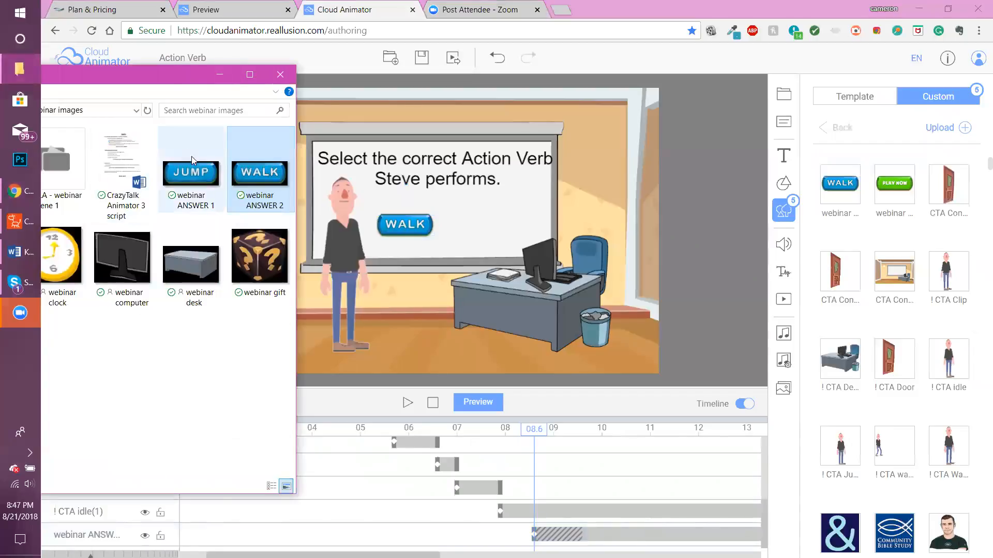
left_click_drag(191, 161, 463, 231)
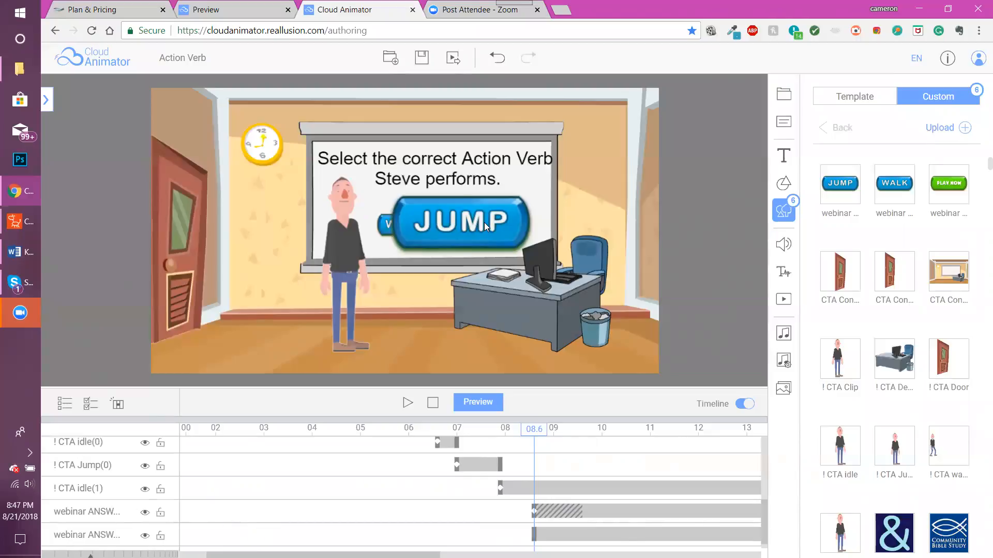
Set the JUMP image's scale to 0.4.
left_click(484, 223)
left_click(822, 119)
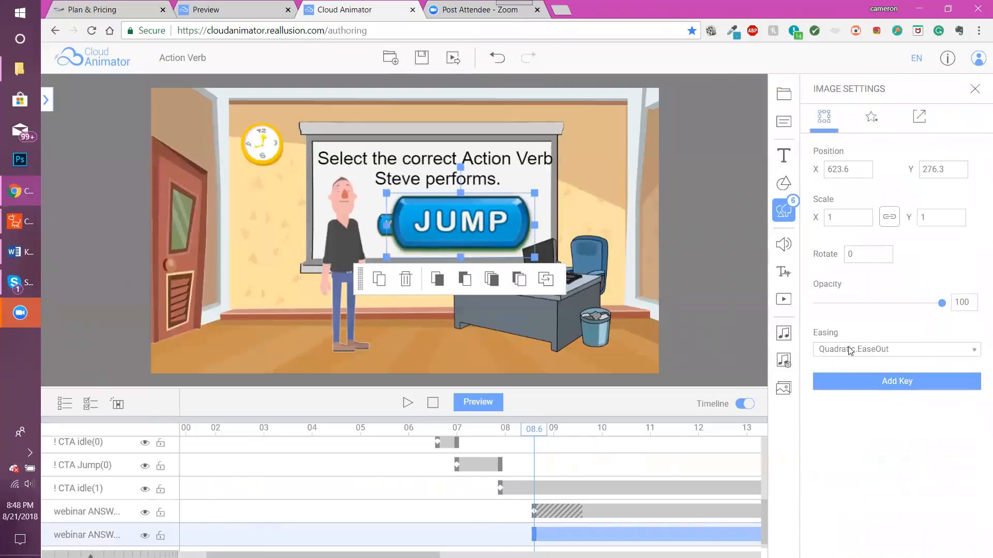
left_click(815, 222)
key("Return")
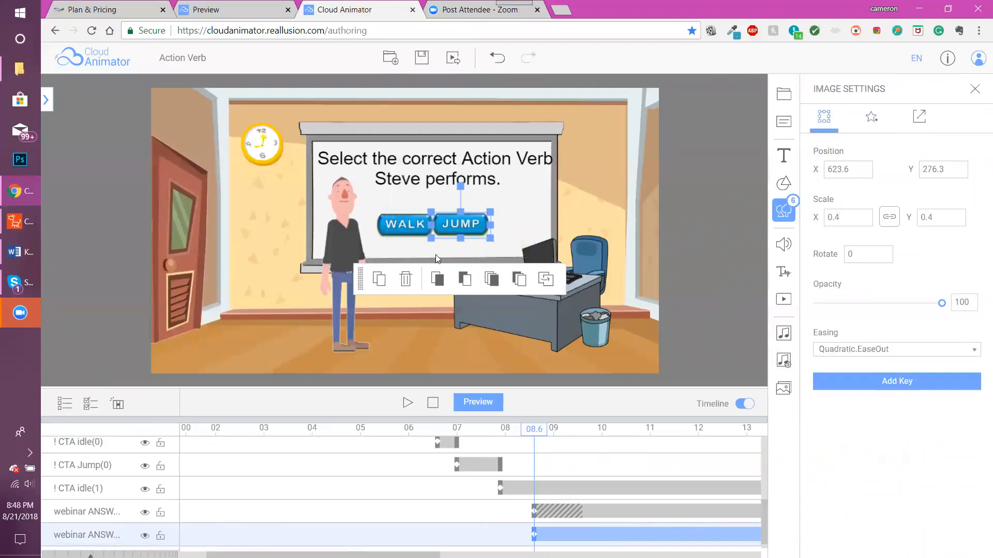
Align the JUMP image beside the WALK image and give it a Whirl Zoom 1 entrance.
left_click_drag(468, 223, 472, 224)
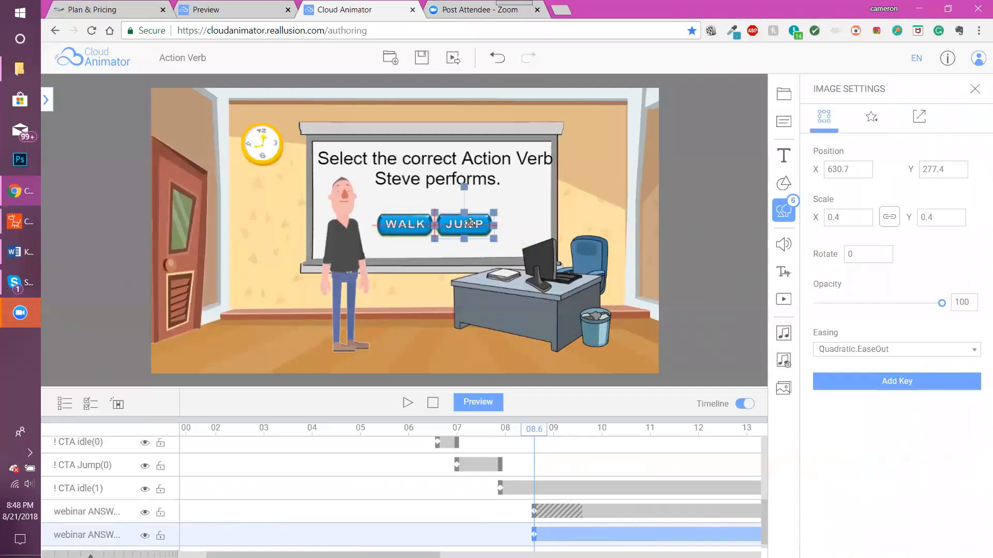
left_click(871, 120)
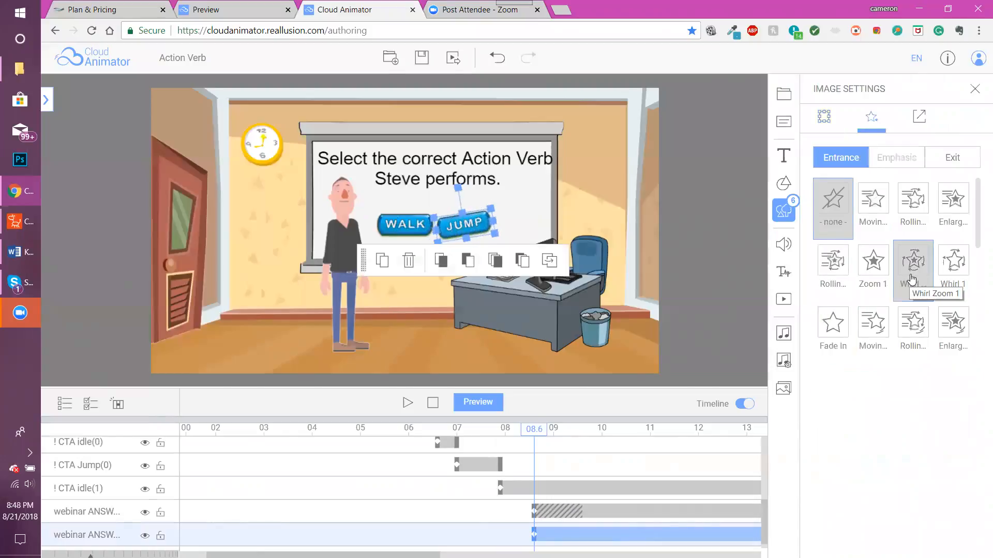
left_click(912, 280)
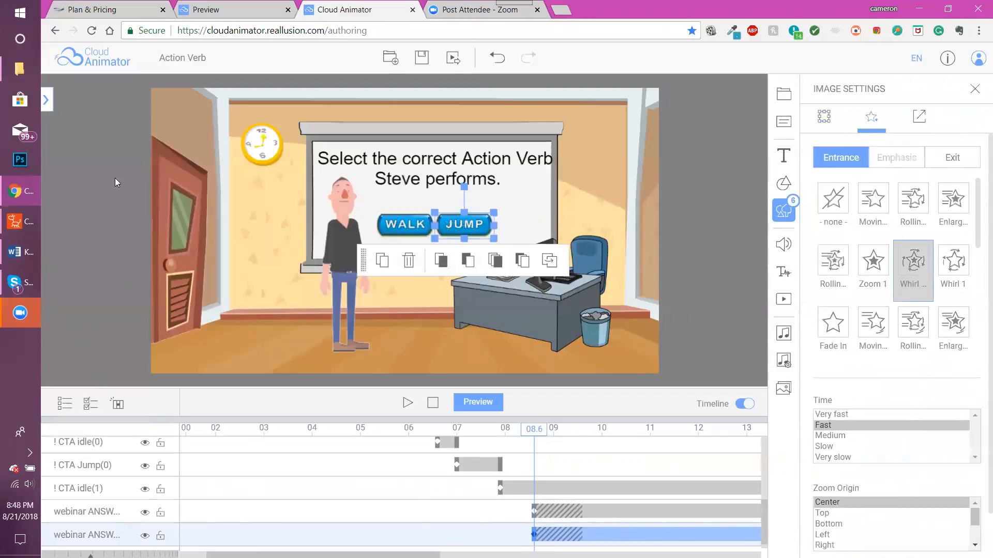
Add the RUN answer image from the webinar images folder to the Question scene, near the JUMP image.
left_click(20, 69)
left_click_drag(259, 75, 118, 68)
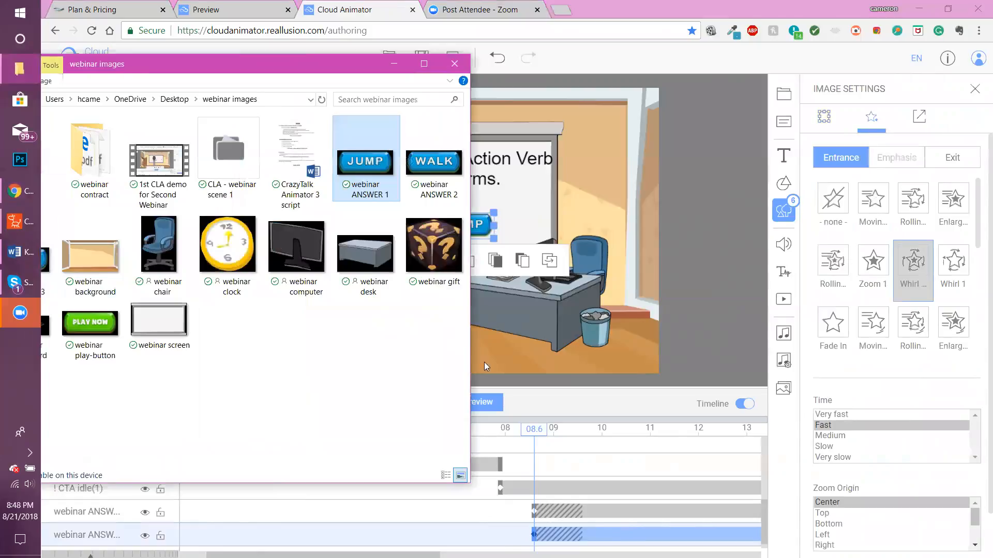
left_click(724, 128)
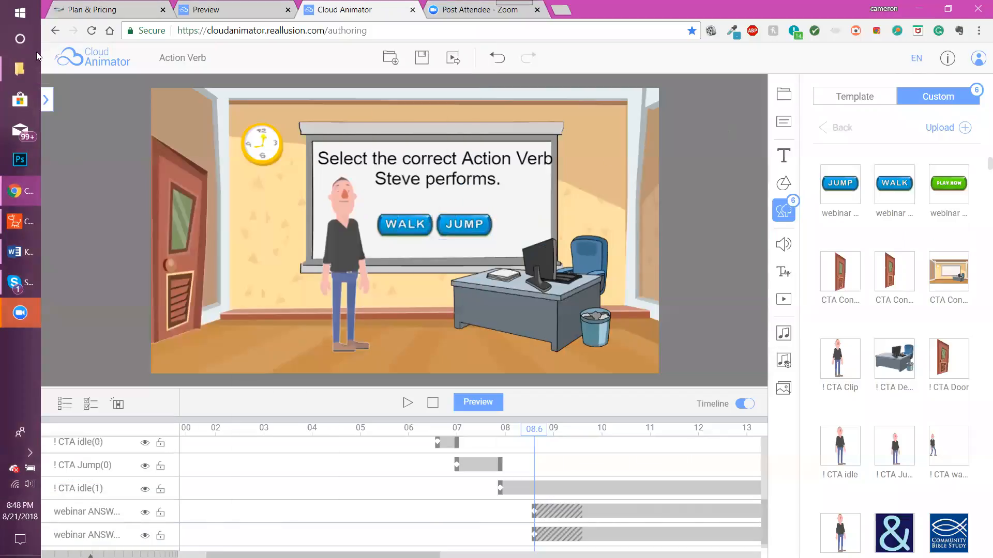
left_click(19, 69)
left_click_drag(384, 543, 516, 245)
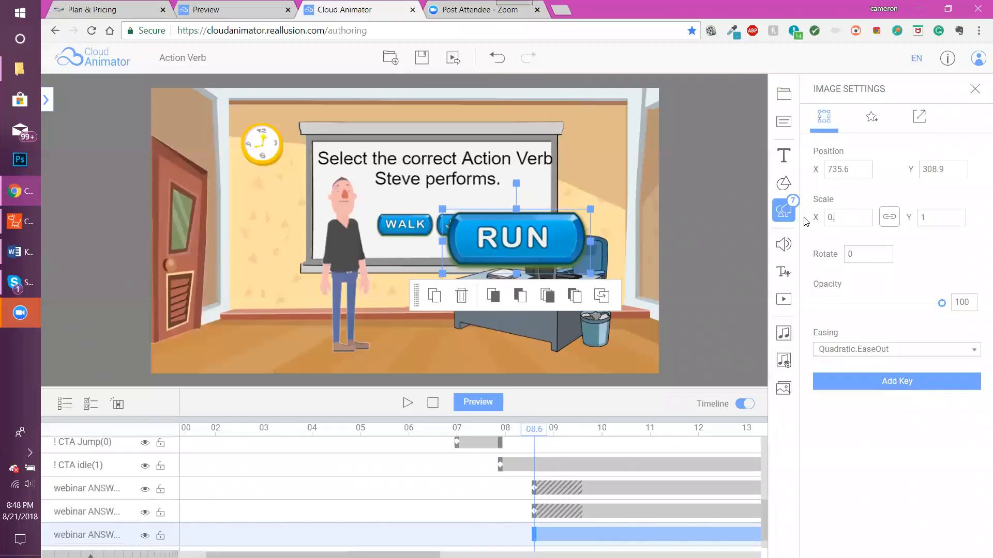
Scale the RUN image to 0.4 and move it up beside the JUMP image.
type(".4")
key("Return")
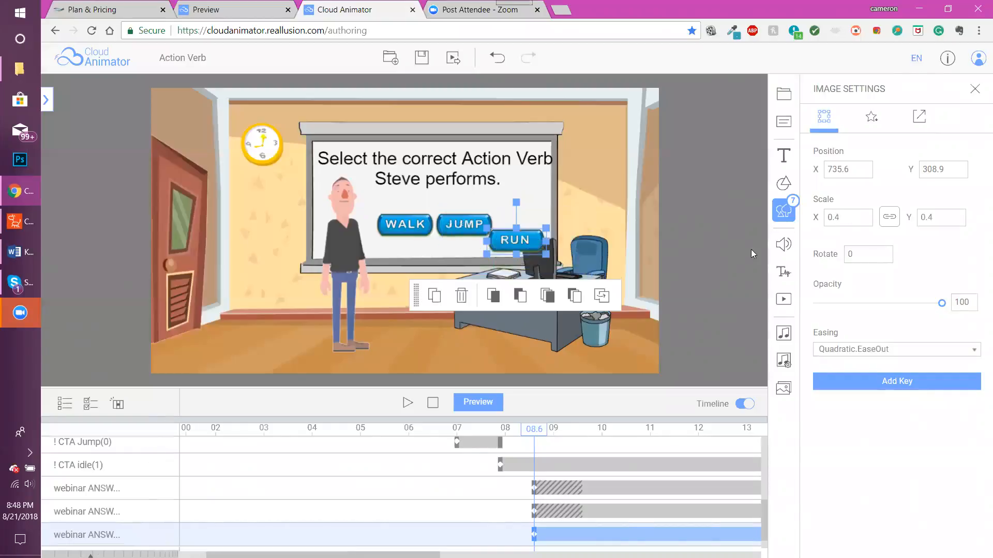
left_click_drag(531, 237, 538, 221)
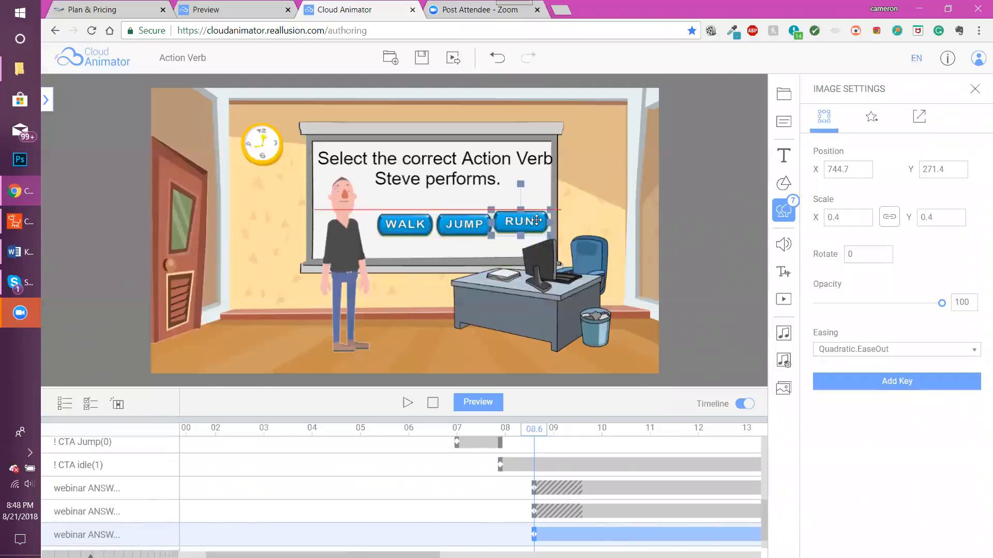
Space the WALK, JUMP and RUN images evenly in one row across the whiteboard.
left_click_drag(397, 224, 393, 224)
left_click(466, 223)
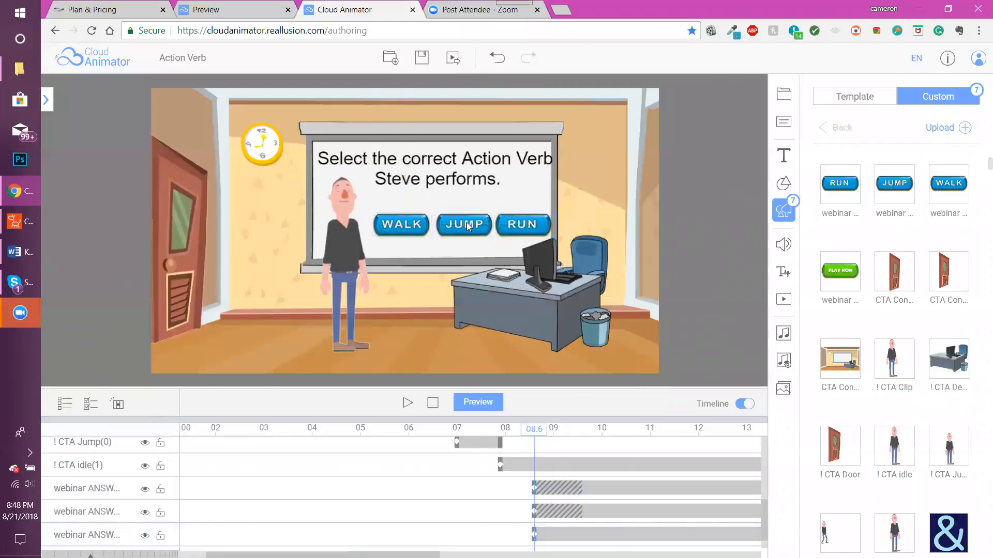
left_click_drag(467, 222, 463, 222)
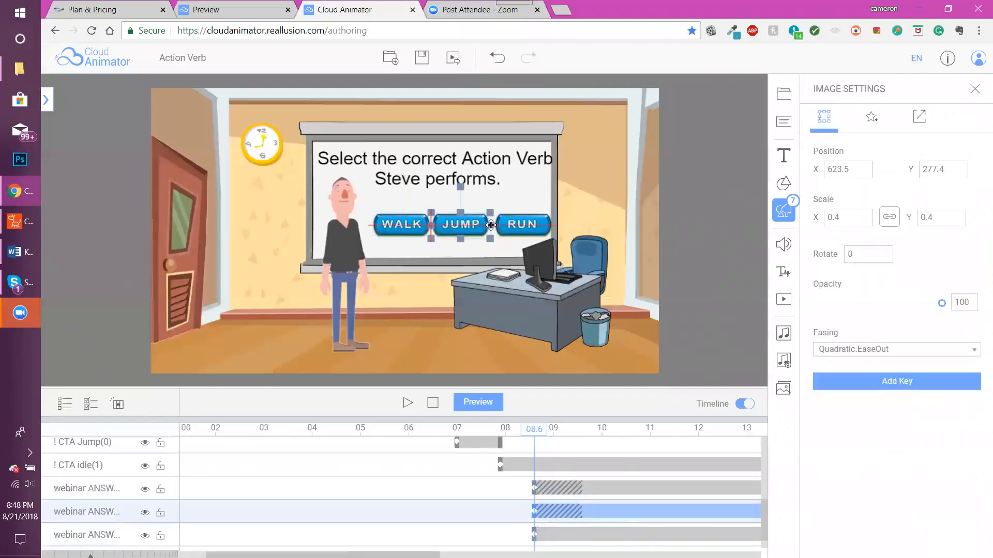
left_click(525, 225)
left_click_drag(525, 224, 522, 224)
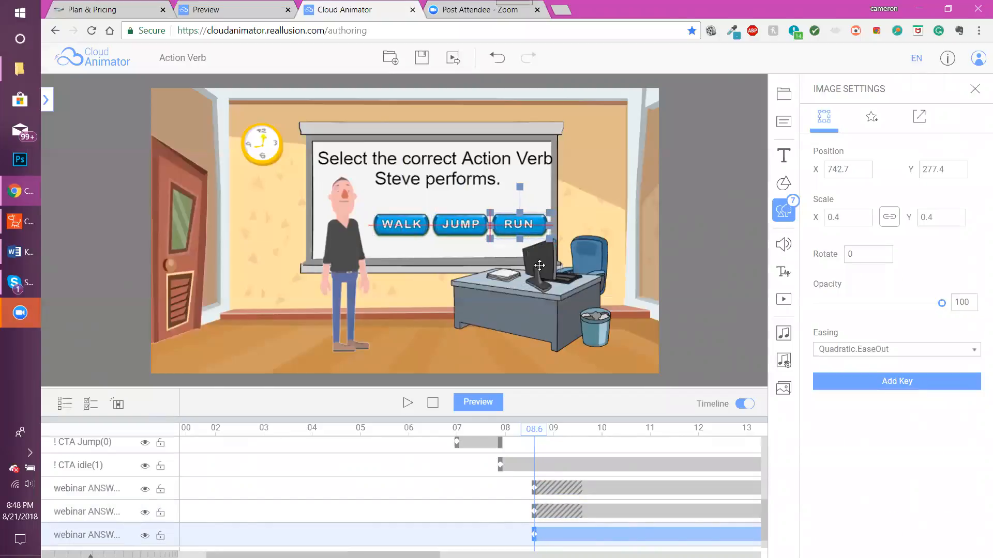
Give the RUN image a Whirl Zoom 1 entrance and stagger the clip starts, JUMP at about 9.1 and RUN at 9.6 seconds.
left_click(867, 126)
left_click(913, 262)
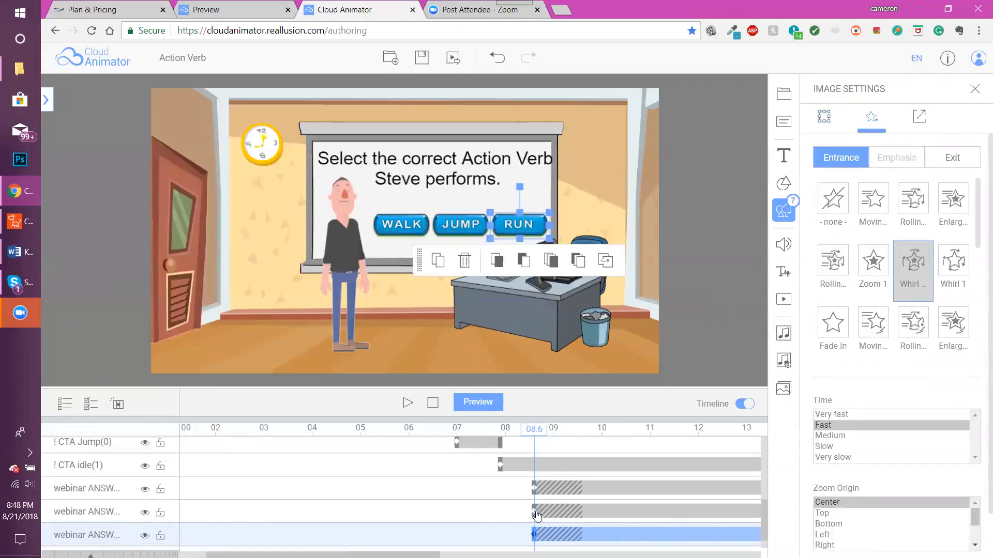
left_click_drag(538, 516, 582, 531)
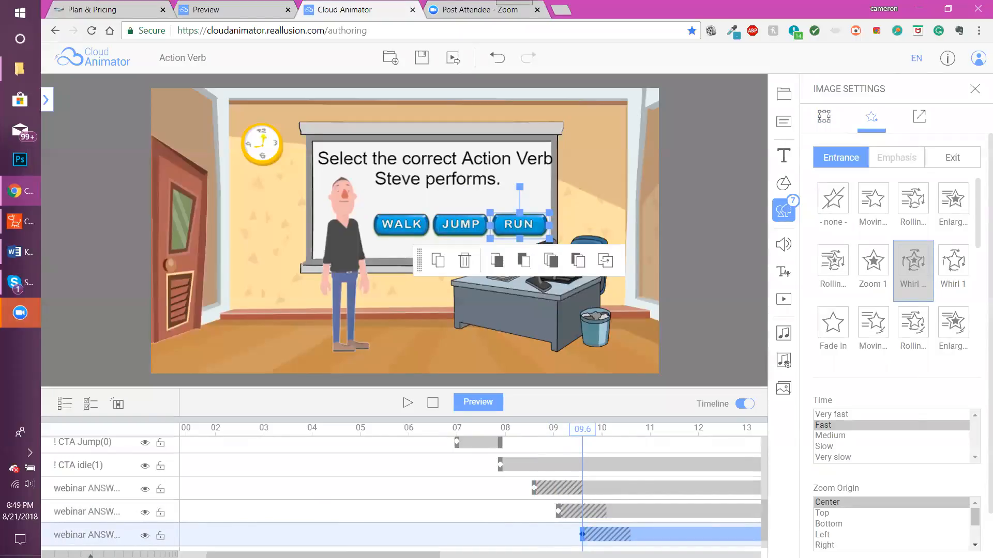
Extend the answer images' clips on the timeline to the scene end at 25 seconds.
scroll(438, 495, "down", 5)
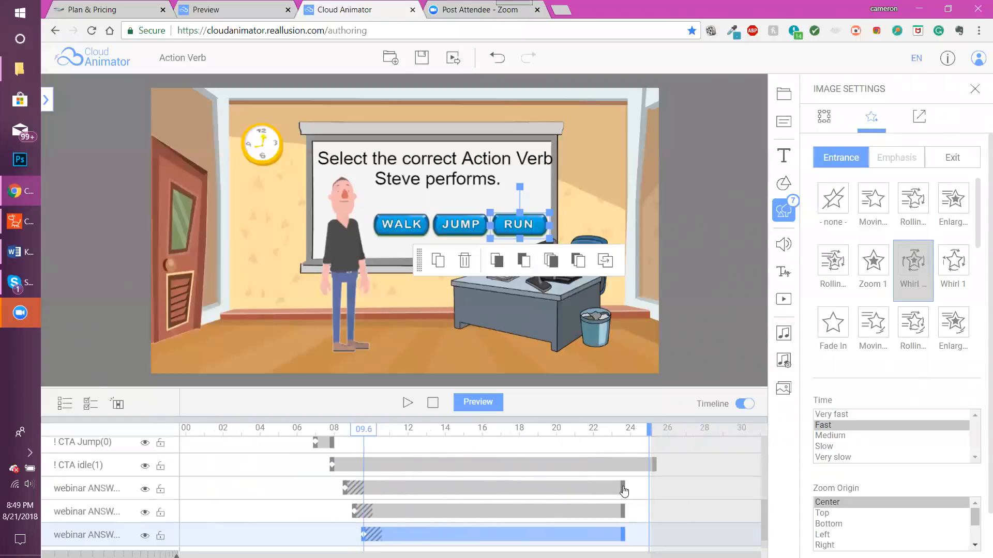
left_click_drag(622, 488, 655, 488)
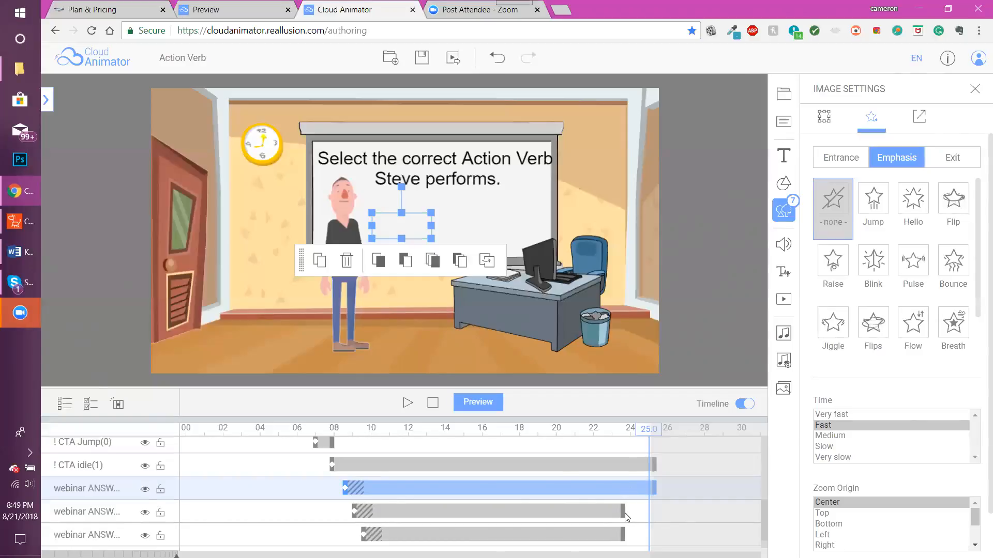
left_click_drag(624, 517, 660, 538)
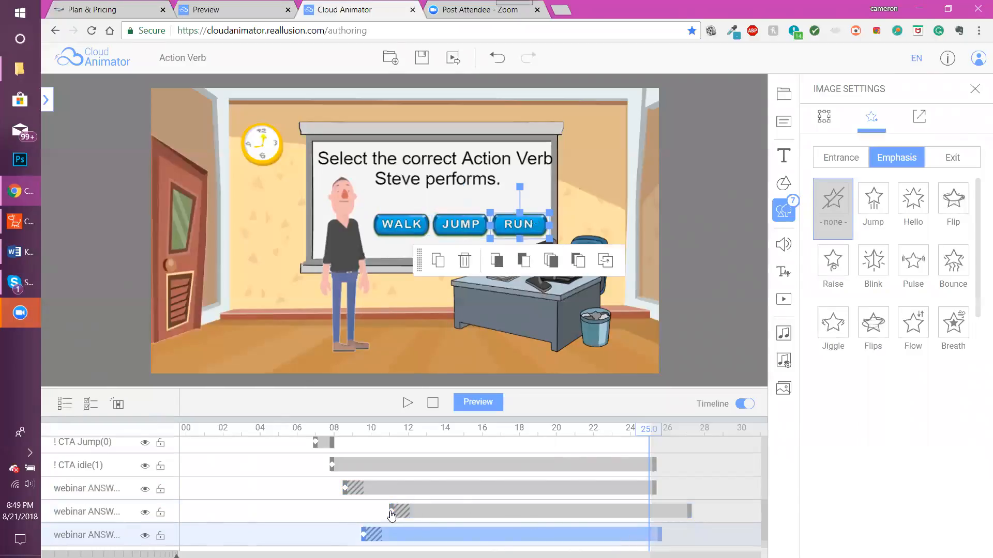
Extend the start of the JUMP button's timeline clip back to about 9.1 s and check the scene at 9.9 s.
left_click_drag(391, 512, 354, 512)
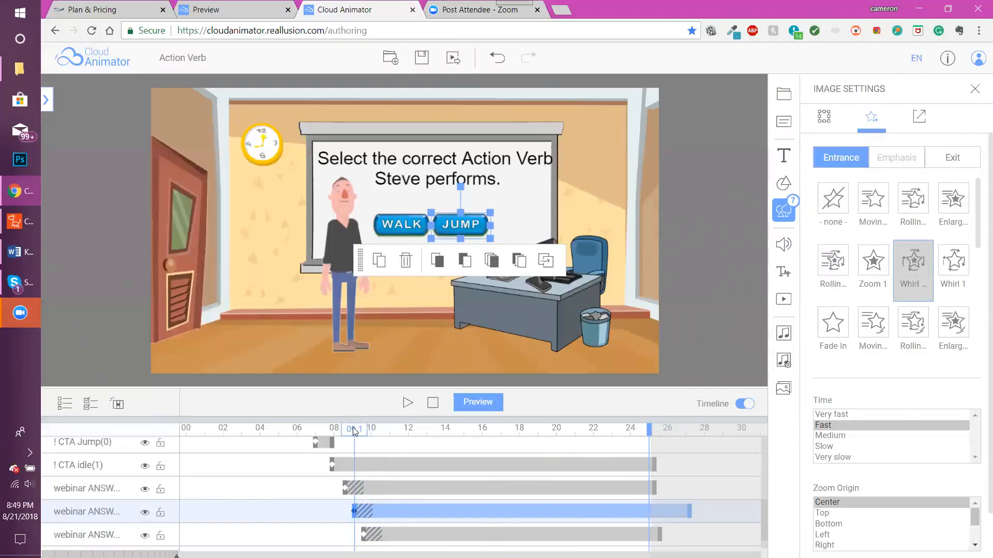
left_click(370, 430)
left_click(370, 430)
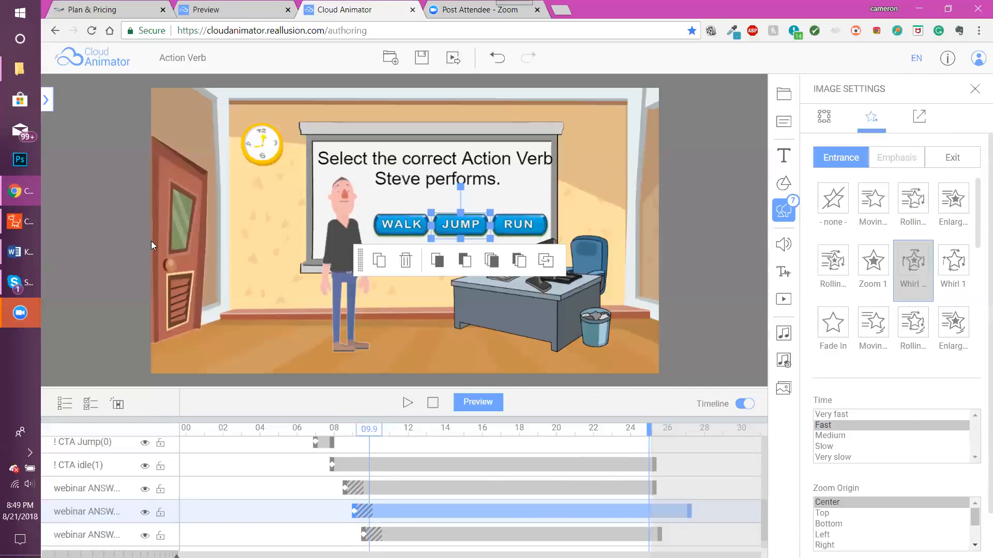
Duplicate the Question scene and name the copy "Wrong".
left_click(46, 100)
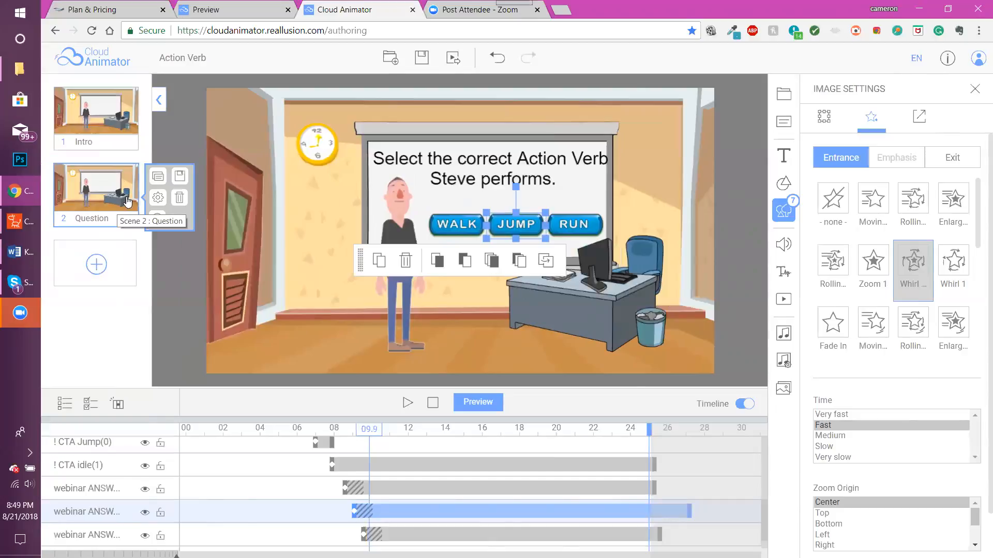
left_click(158, 178)
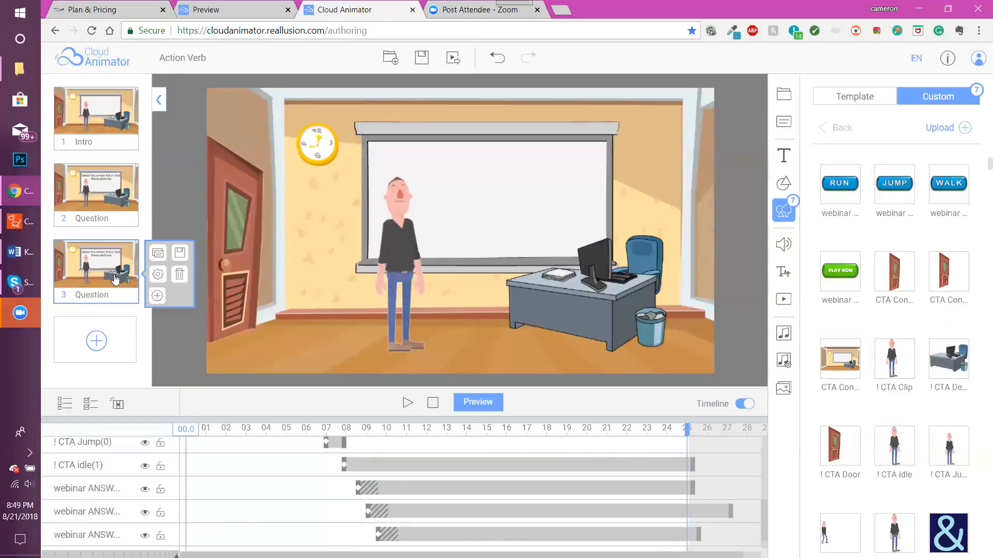
left_click(157, 274)
left_click_drag(848, 140, 803, 144)
type("Wrong")
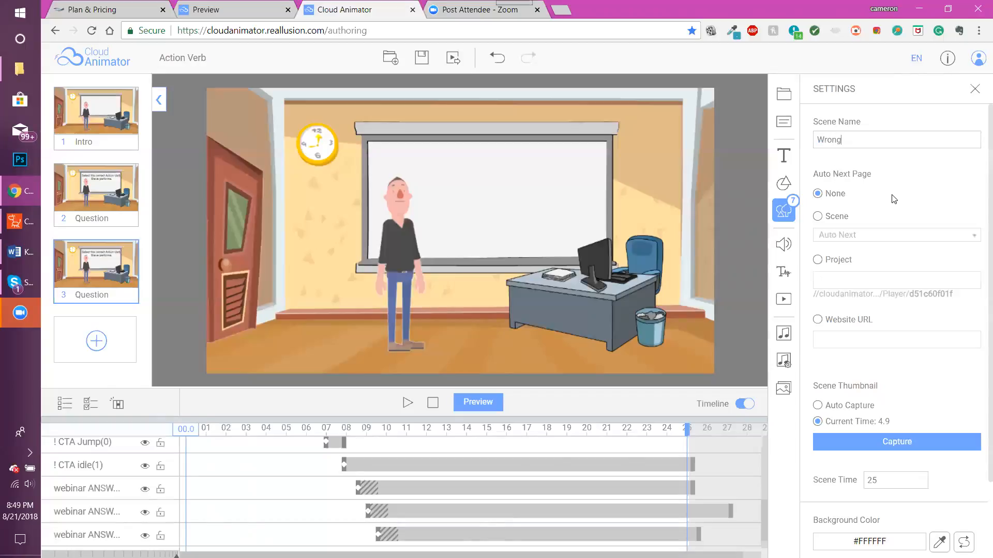
In the Question scene, link the WALK button to Scene 3 : Wrong.
left_click(116, 203)
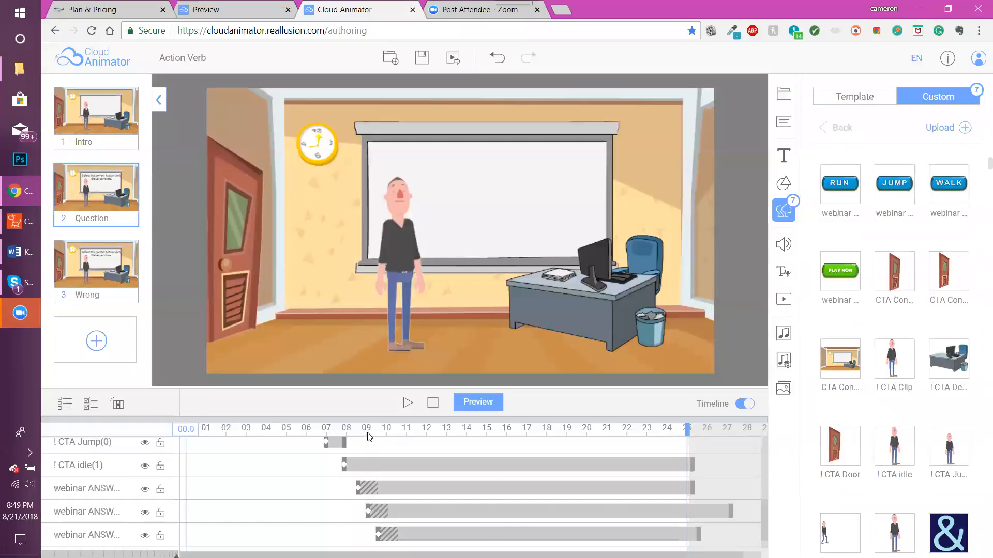
left_click_drag(382, 437, 416, 437)
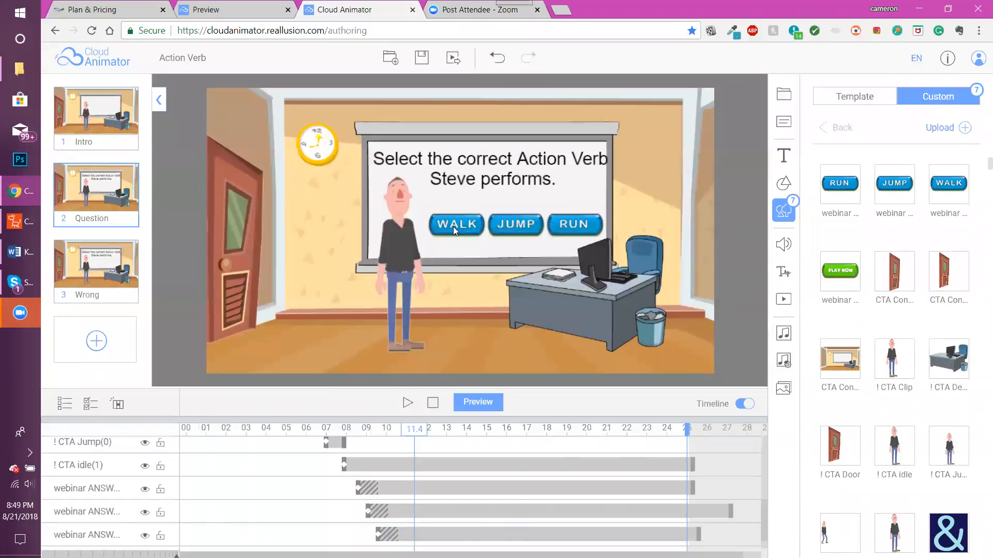
left_click(403, 489)
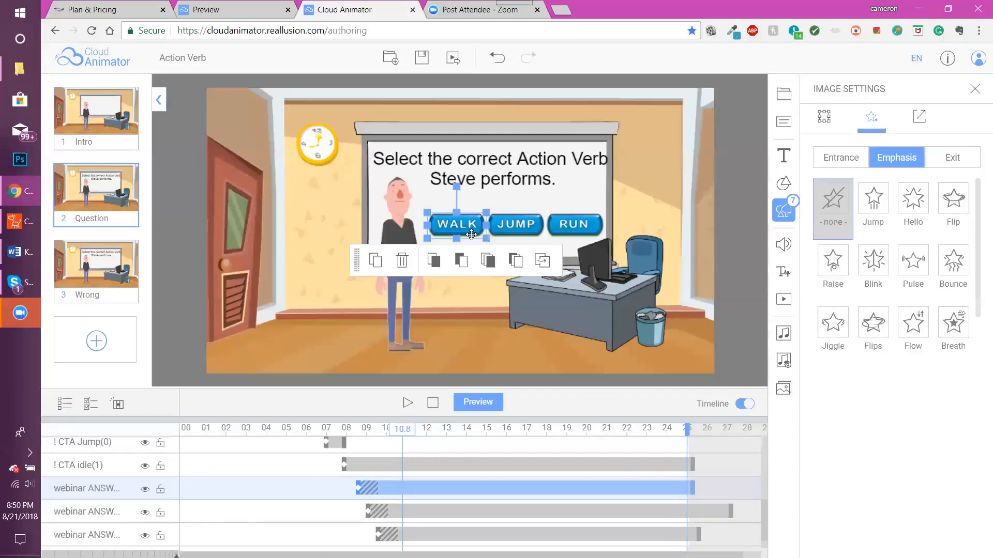
left_click(920, 117)
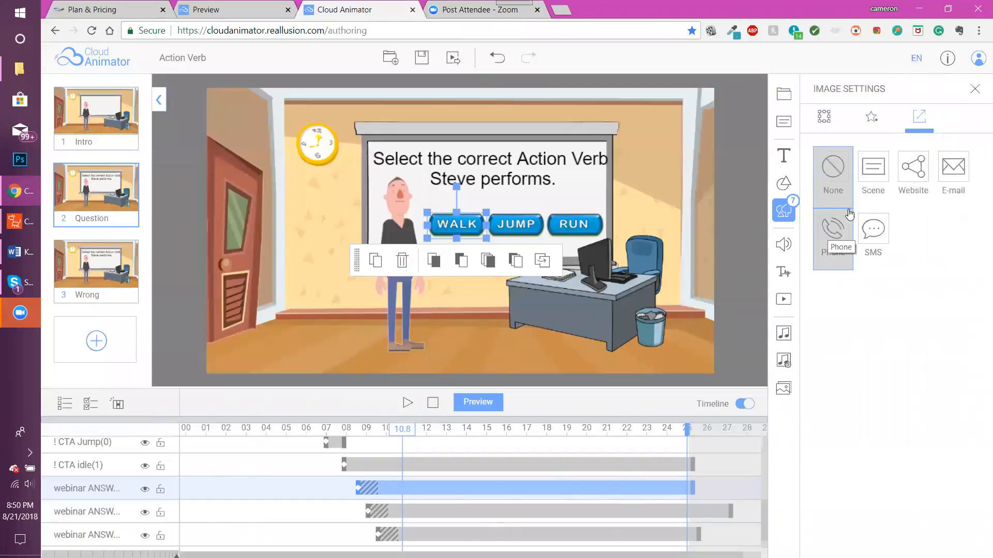
left_click(874, 167)
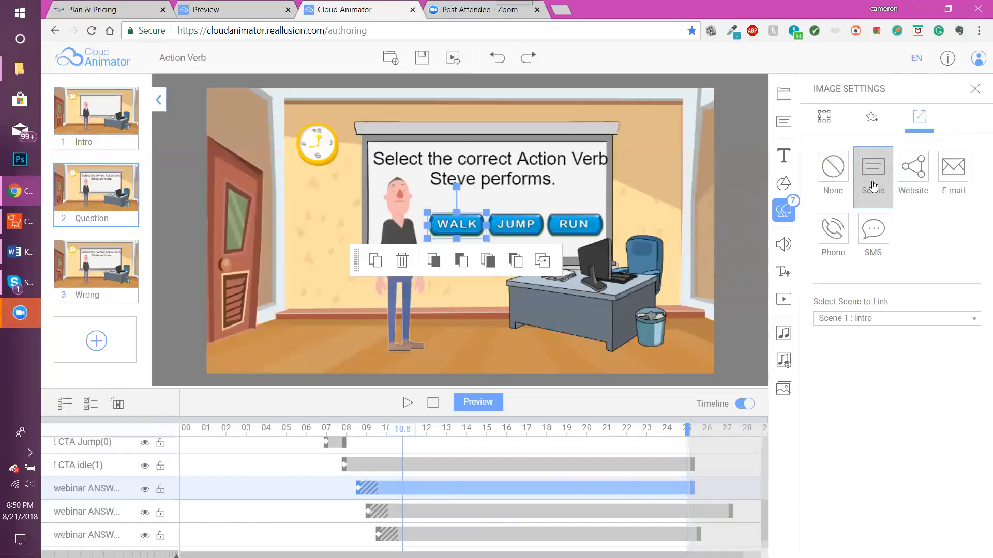
left_click(863, 320)
left_click(865, 363)
Link the RUN button in the Question scene to Scene 3 : Wrong.
left_click(561, 226)
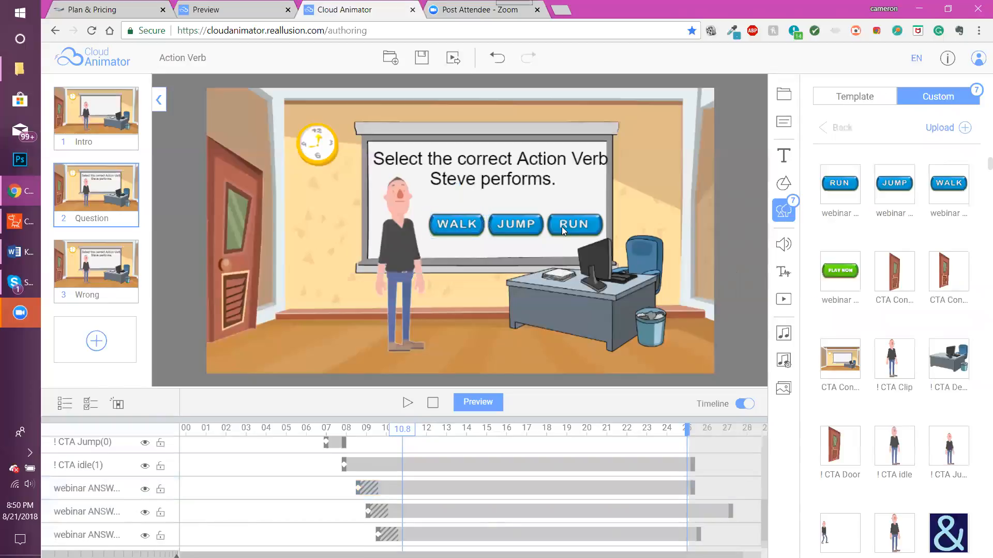
left_click(561, 227)
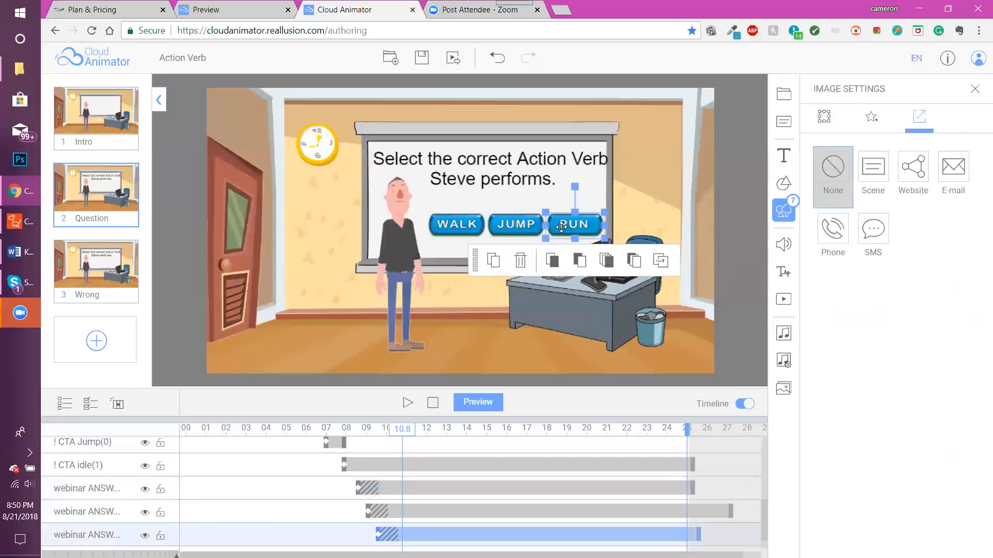
left_click(887, 181)
left_click(875, 322)
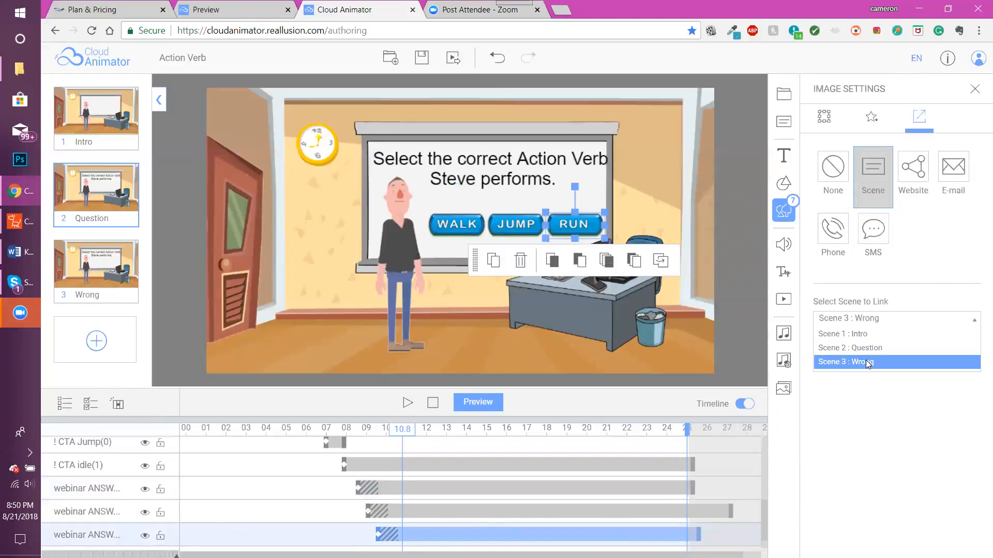
left_click(866, 363)
left_click(755, 307)
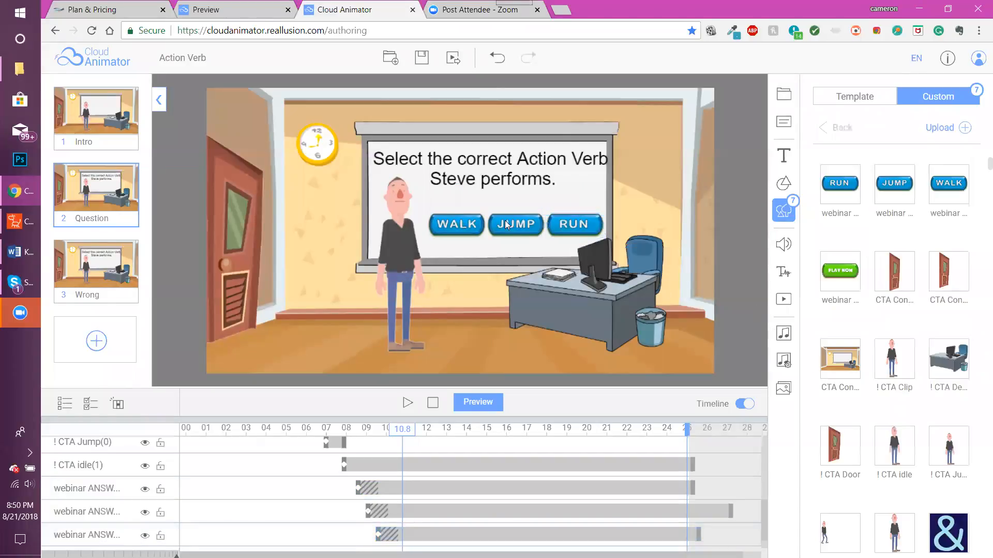
Open the Wrong scene, switch to the Word script and copy the Scene 3 lines "Wrong!" and "Try Again".
mouse_move(105, 266)
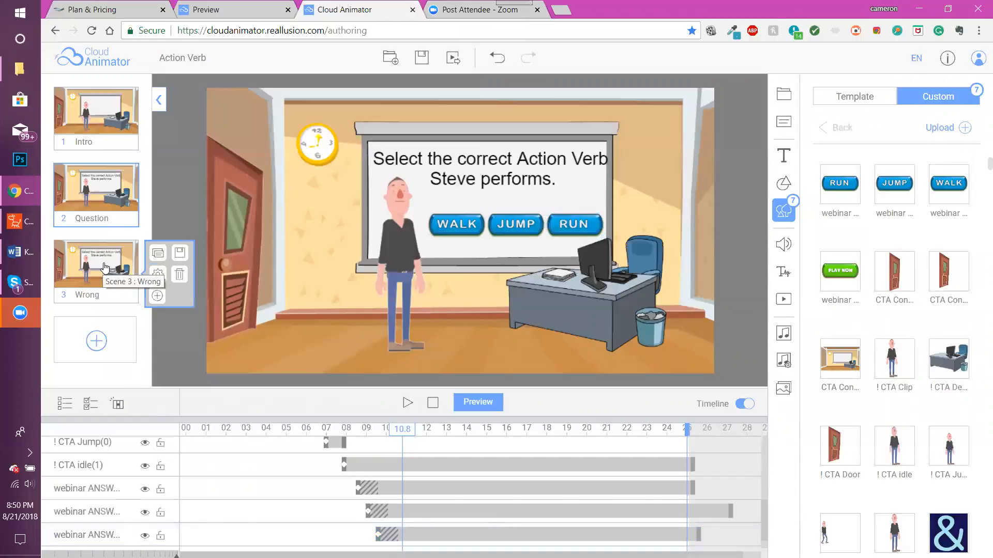
left_click(105, 267)
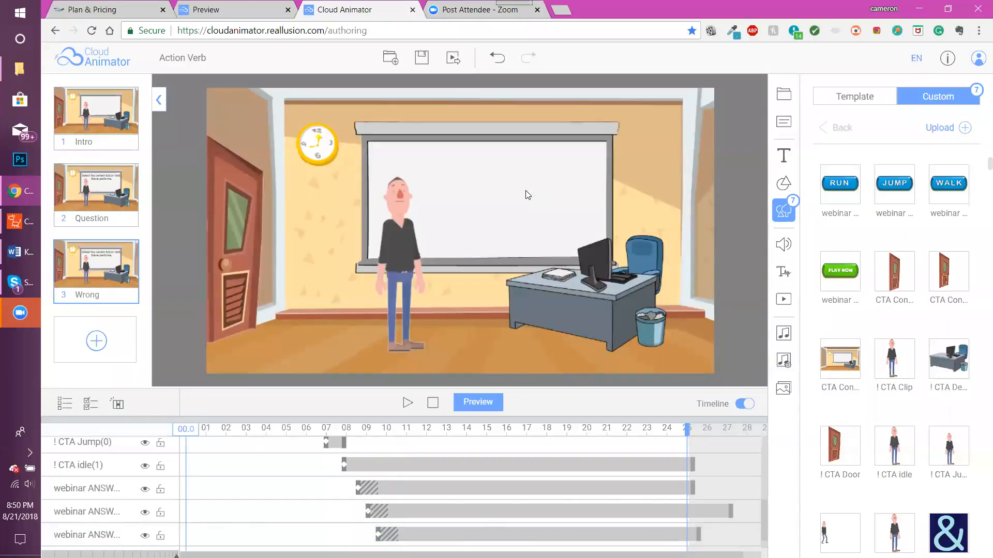
left_click(21, 249)
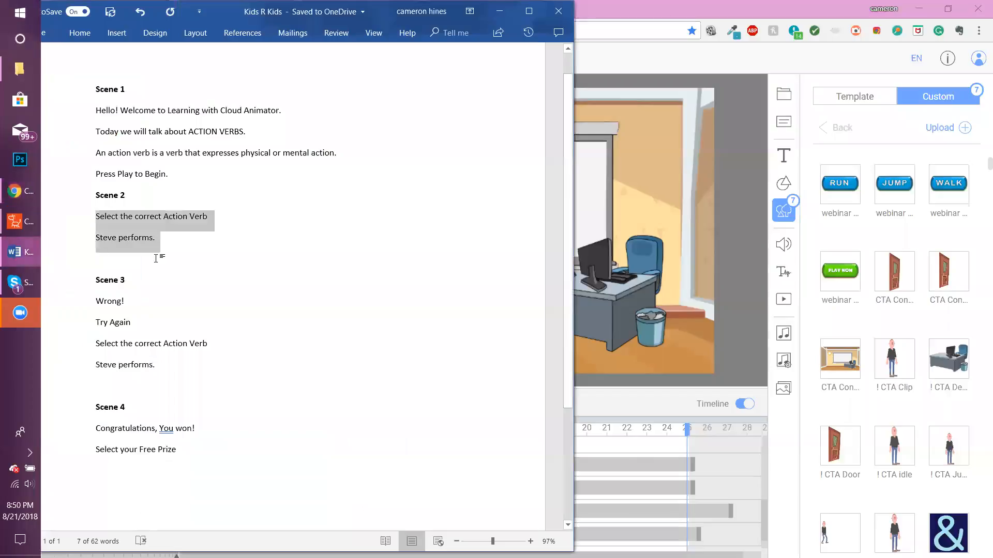
left_click_drag(123, 319, 99, 306)
key("ctrl+c")
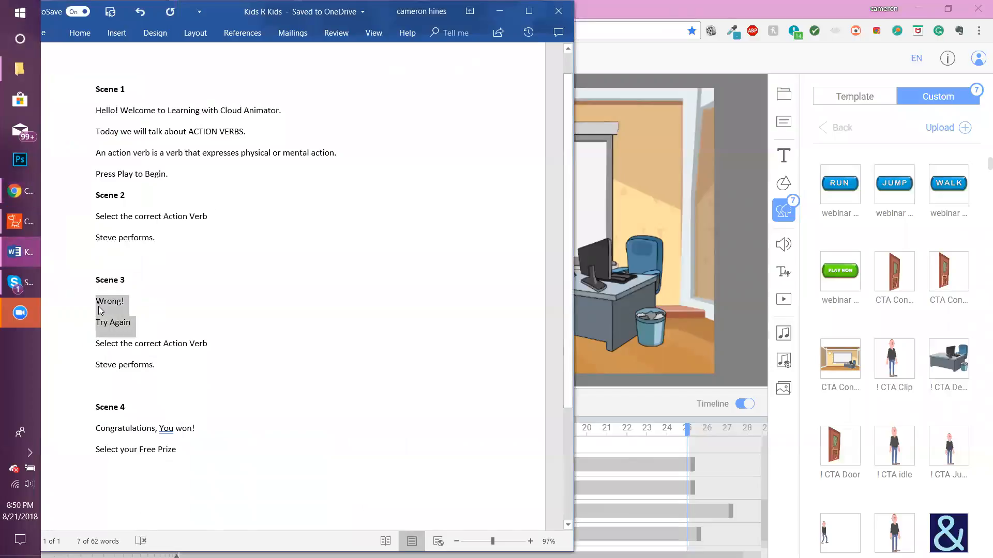
Back in Cloud Animator, add a text object to the Wrong scene containing the copied "Wrong! Try Again" lines.
left_click(759, 163)
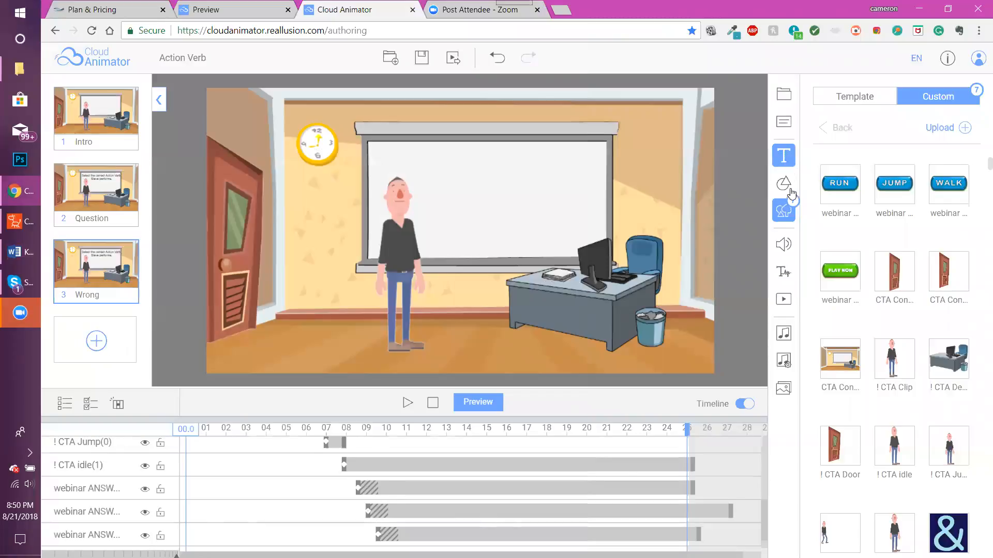
left_click(784, 155)
double_click(828, 272)
left_click(842, 272)
left_click_drag(841, 273, 821, 270)
key("ctrl+v")
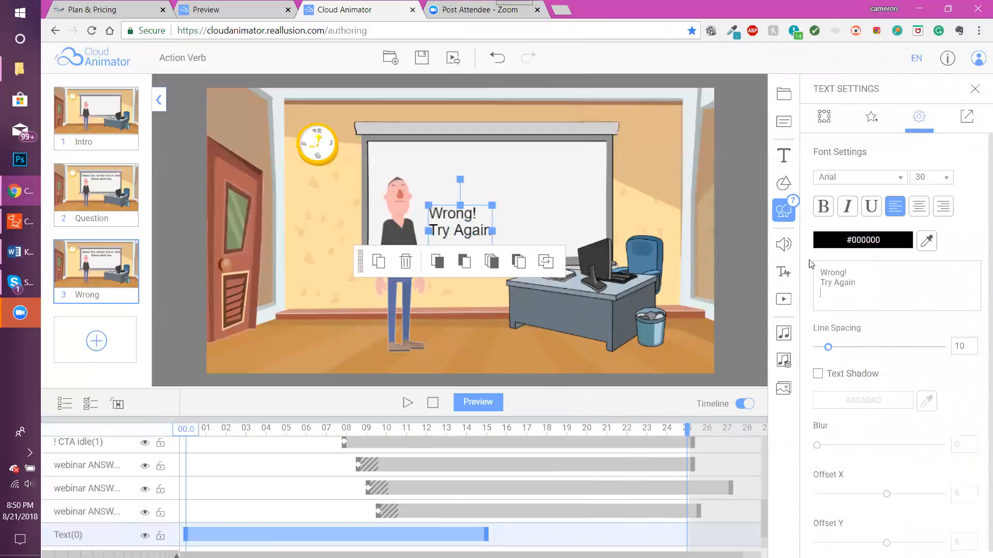
Set the "Wrong! Try Again" text to size 42, centre-align it and move it to the middle of the whiteboard, clear of the character.
left_click(944, 178)
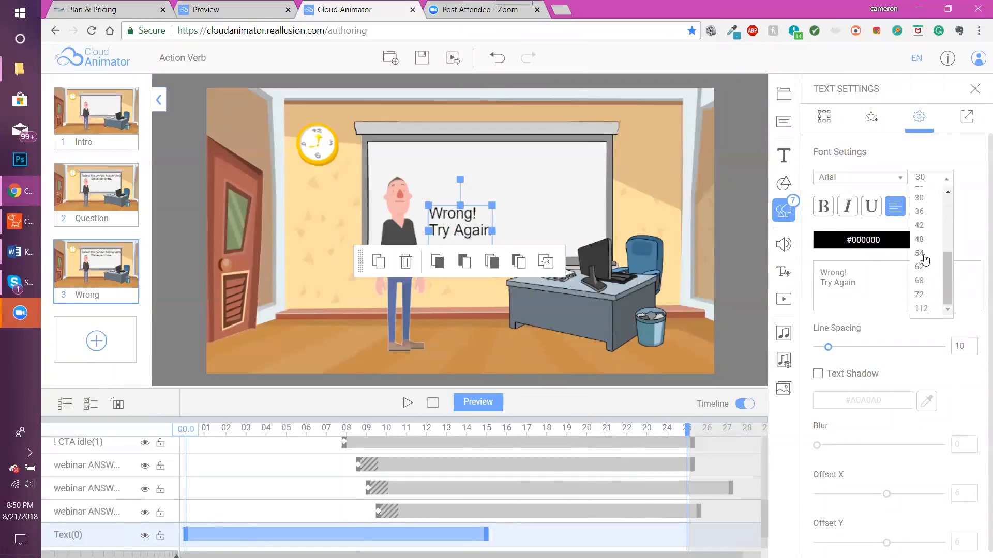
left_click(929, 226)
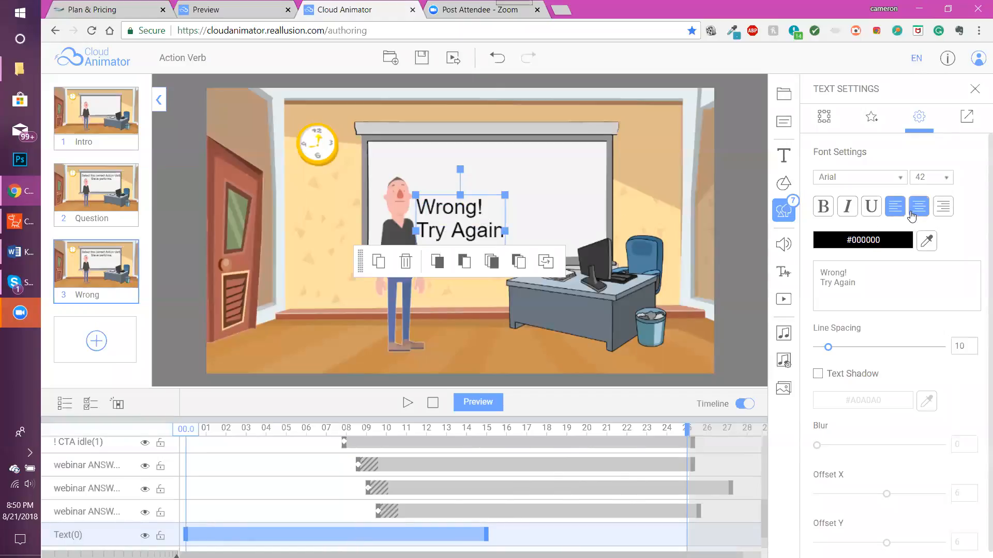
left_click_drag(471, 209, 509, 180)
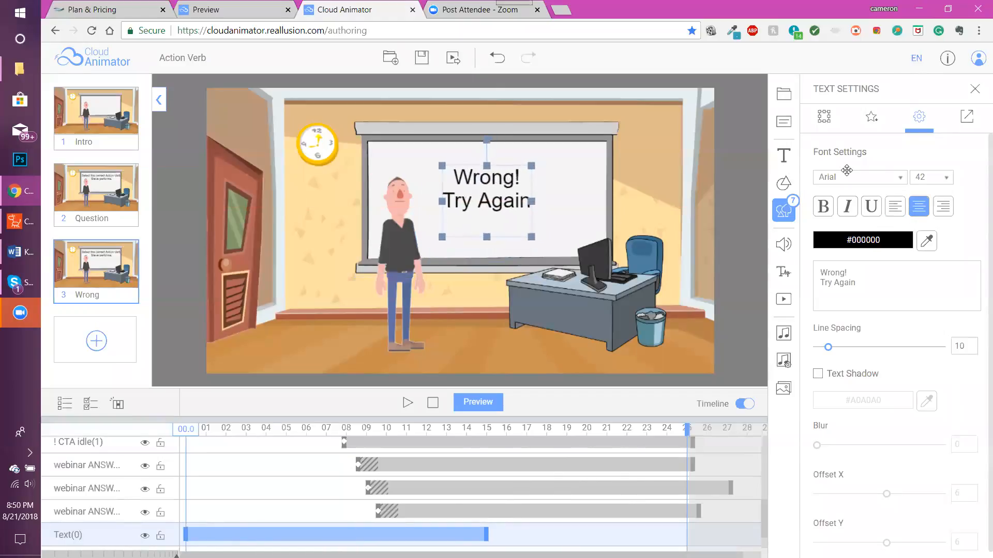
Give the "Wrong! Try Again" text a Zoom 1 entrance effect and check it at 0.3 s.
left_click(873, 120)
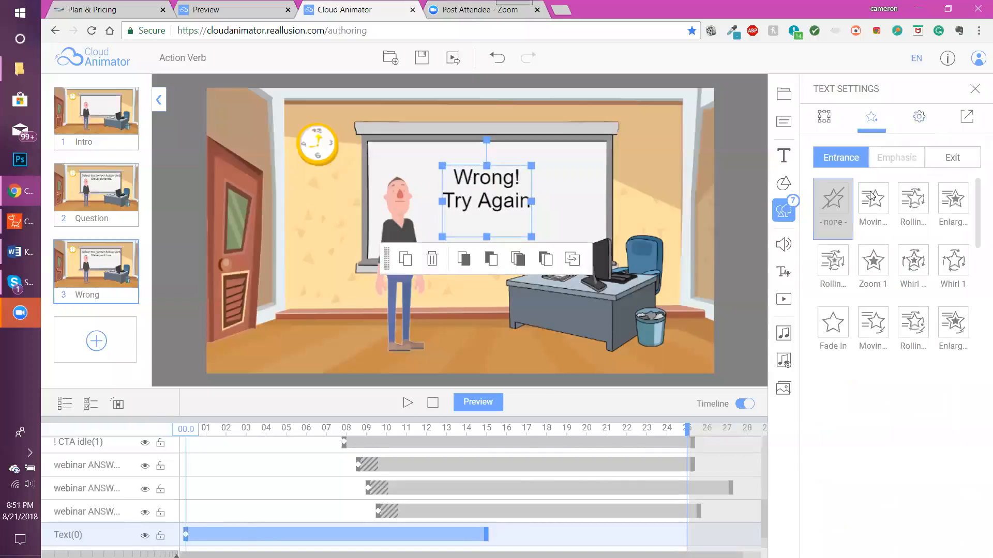
left_click(874, 267)
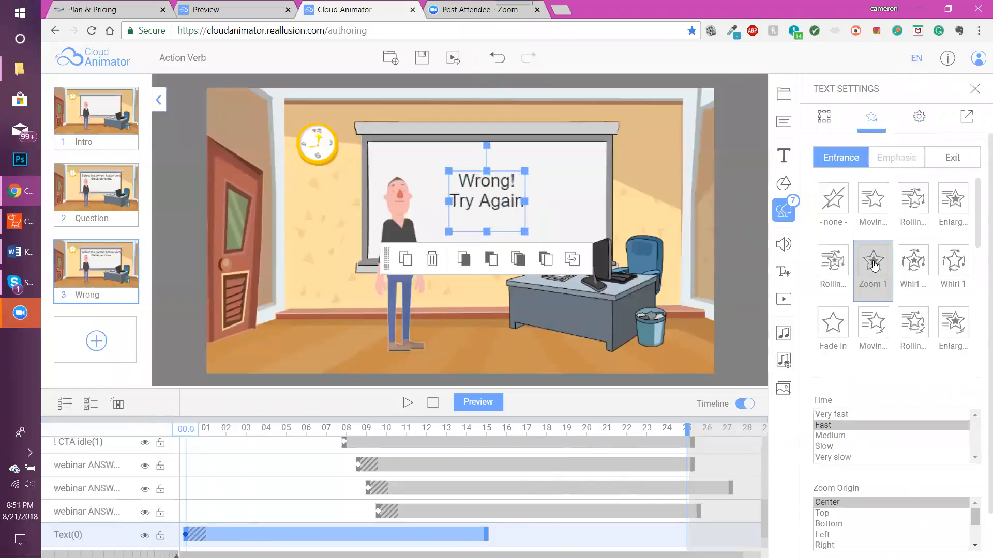
left_click(192, 434)
Scrub the Wrong scene up to 11 s to examine how the new text's timing fits with the question and answer buttons.
scroll(259, 480, "up", 3)
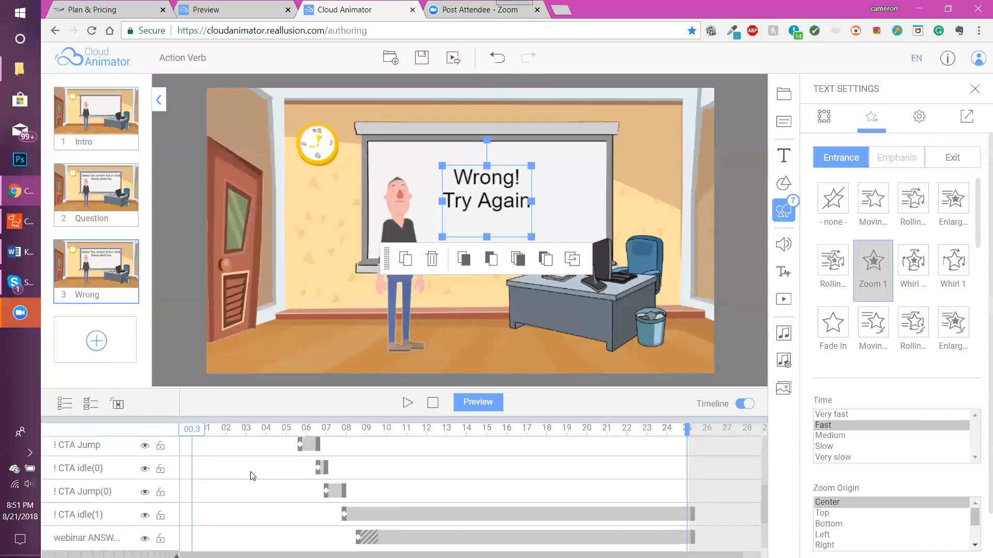
left_click_drag(764, 493, 764, 460)
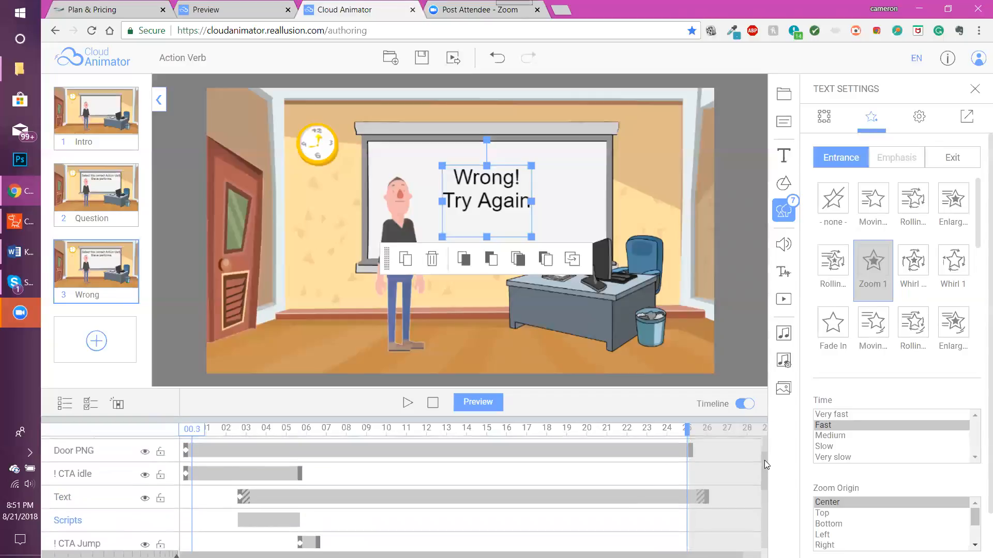
mouse_move(211, 435)
left_mouse_down()
mouse_move(242, 438)
mouse_move(221, 438)
left_mouse_up()
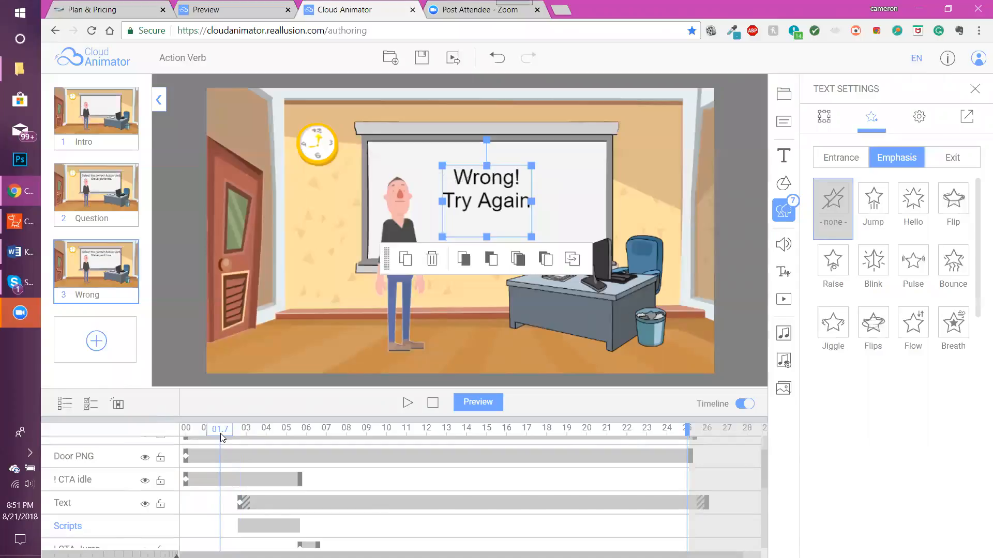
left_click_drag(222, 434, 406, 435)
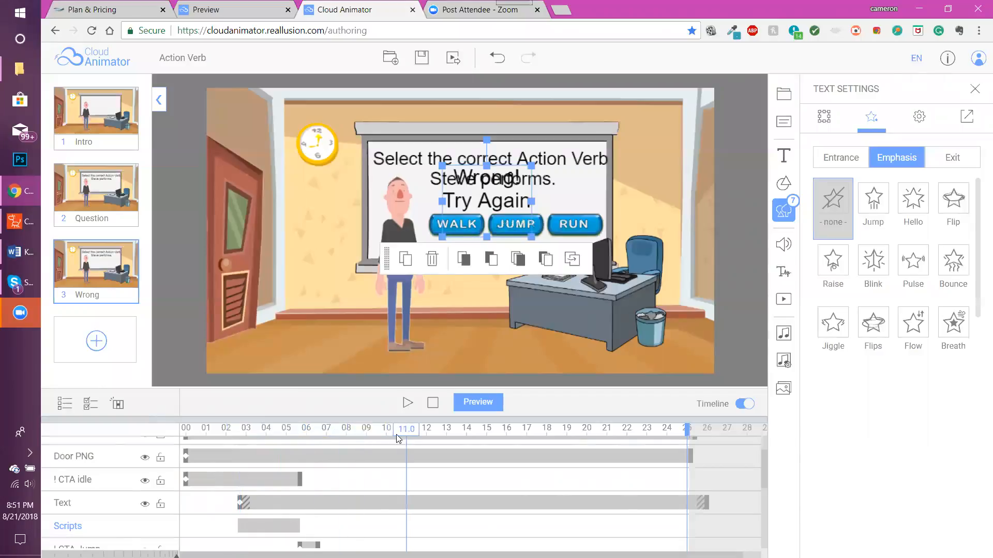
left_click(232, 429)
left_click(218, 428)
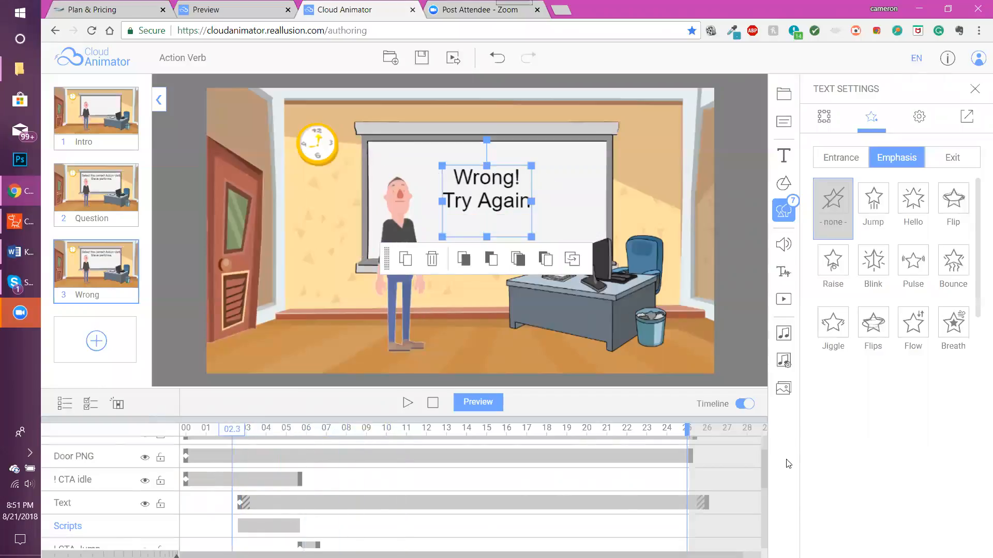
Give the "Wrong! Try Again" text a fade exit effect with its time set to Very fast.
scroll(767, 457, "down", 1)
left_click_drag(765, 495, 761, 538)
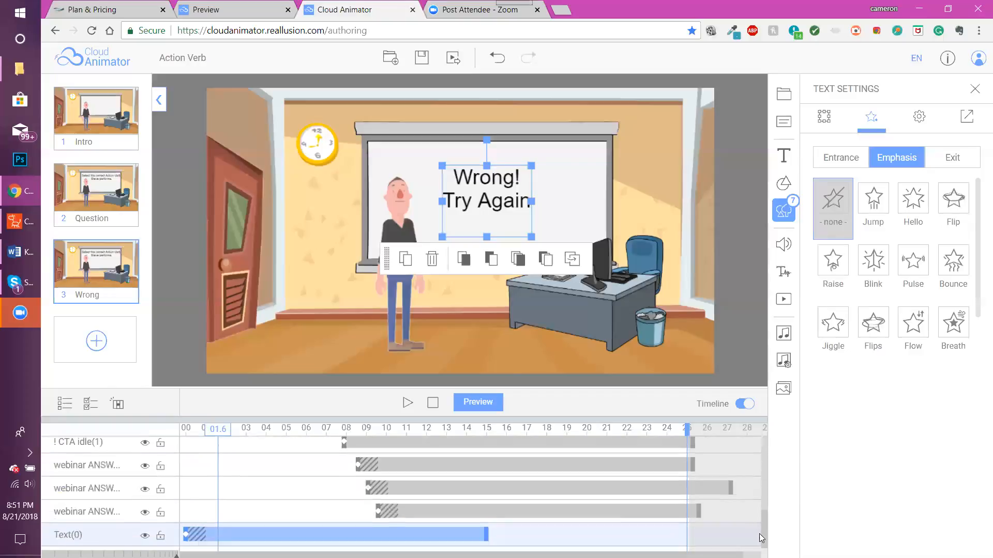
left_click(597, 512)
left_click(486, 535)
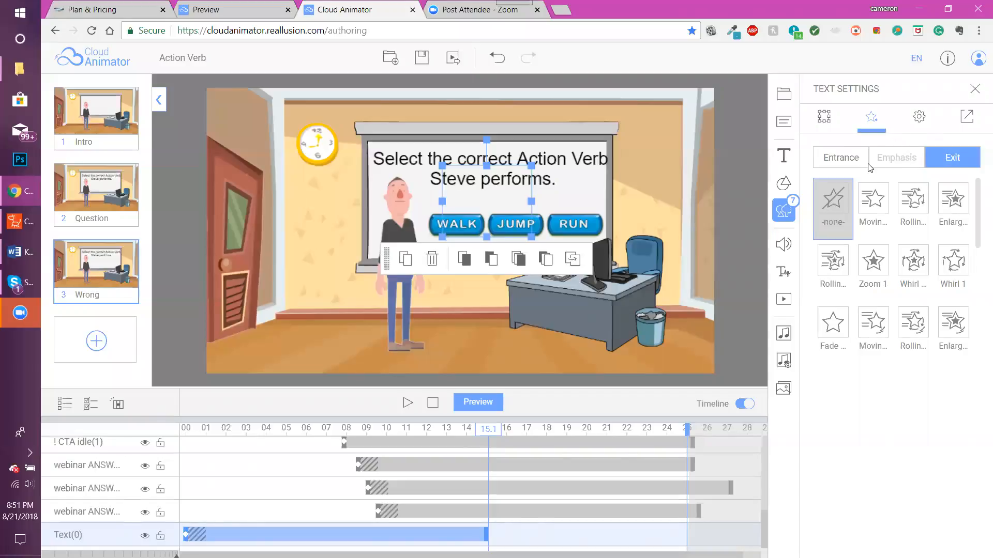
left_click(833, 339)
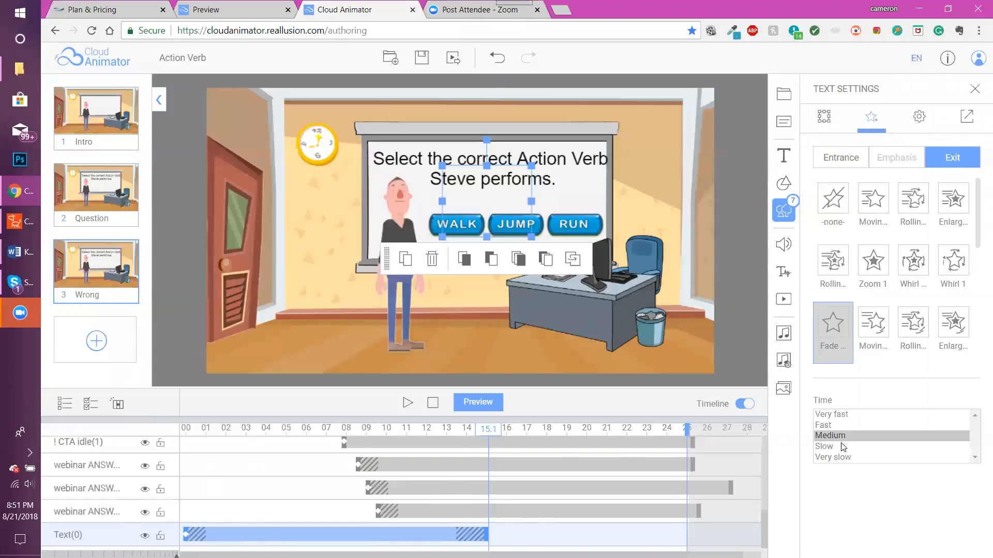
left_click(845, 414)
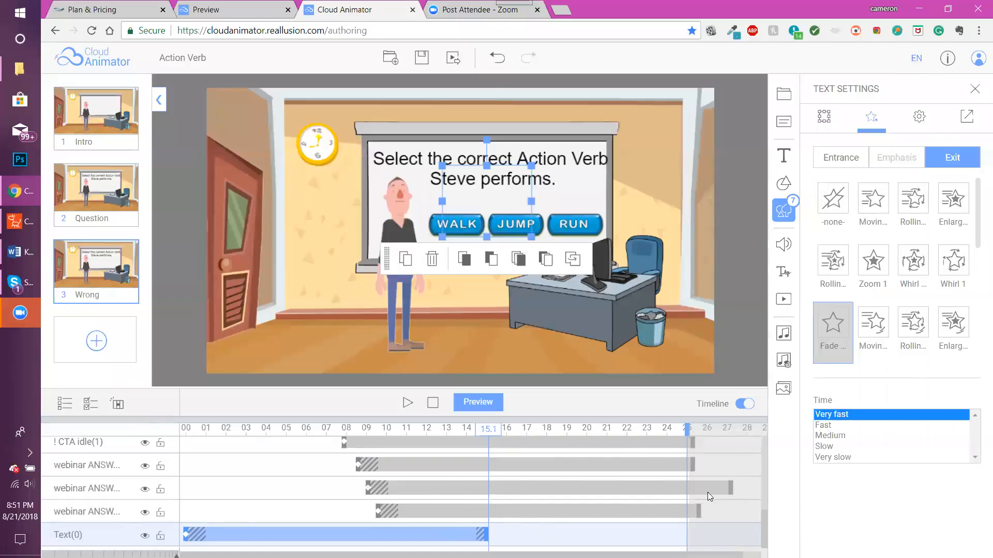
Shorten the "Wrong! Try Again" text in the Wrong scene so it ends at 2.7 s, where the question text starts.
left_click_drag(764, 519, 766, 440)
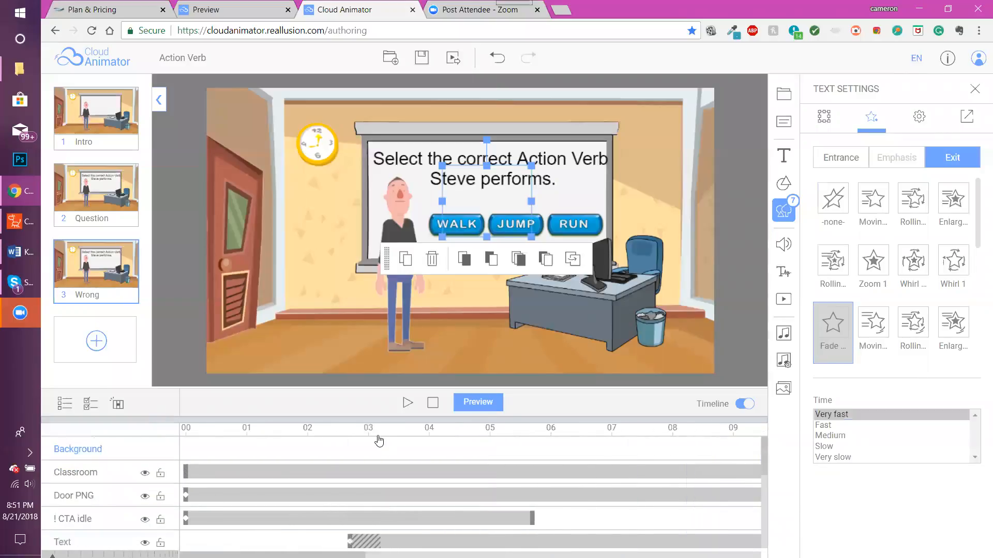
left_click(357, 541)
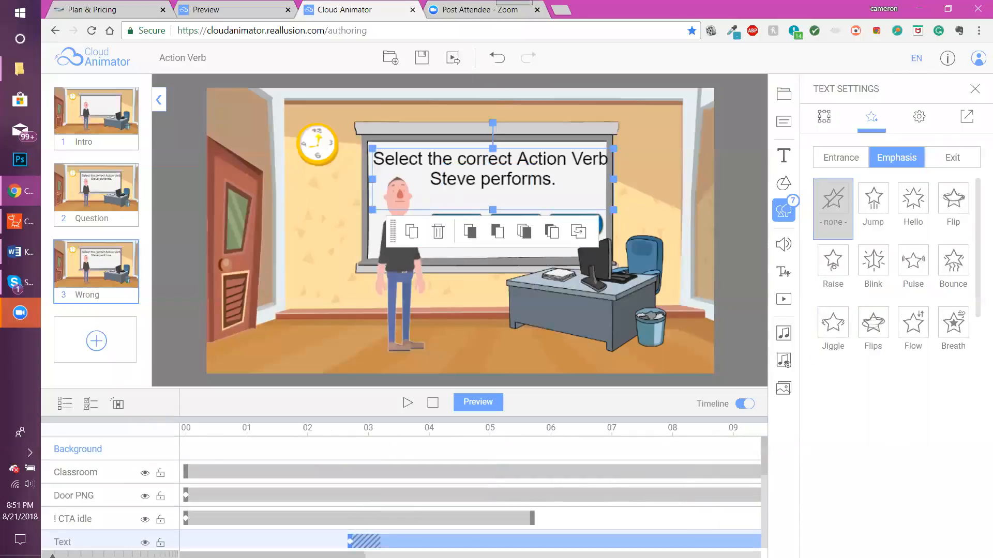
left_click(350, 542)
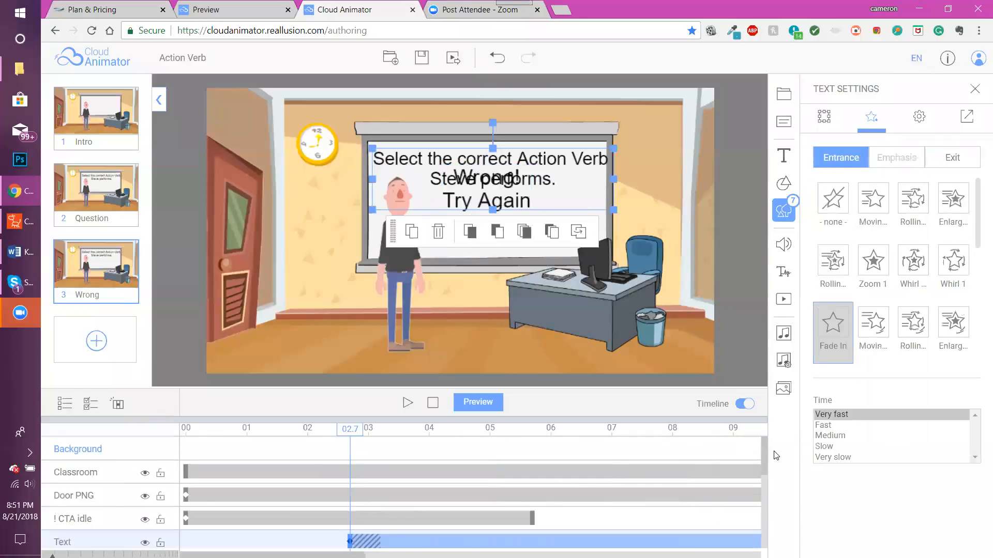
left_click(760, 468)
scroll(758, 481, "down", 3)
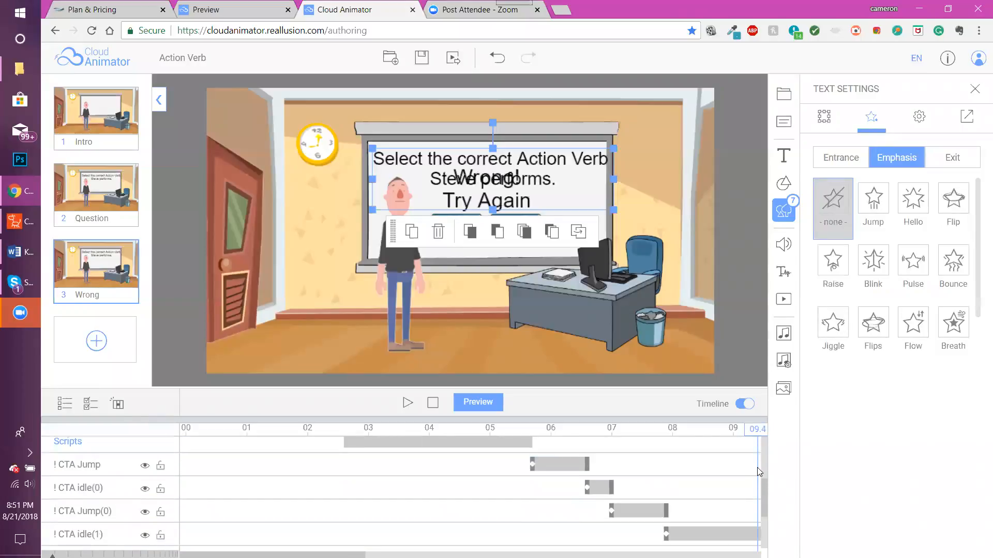
left_click(764, 485)
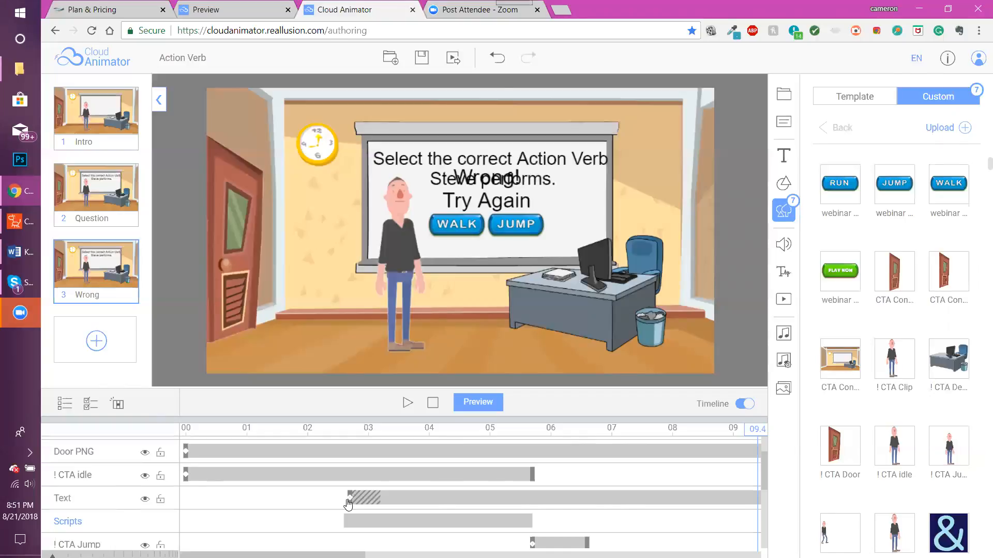
key("ctrl+z")
left_click(352, 504)
left_click_drag(765, 462, 763, 535)
left_click_drag(53, 556, 144, 556)
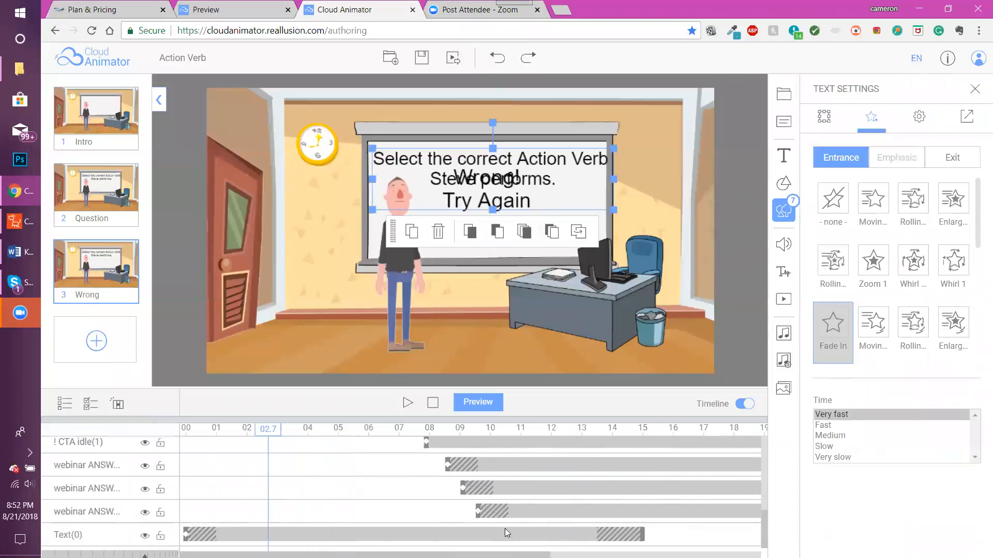
left_click_drag(643, 535, 269, 532)
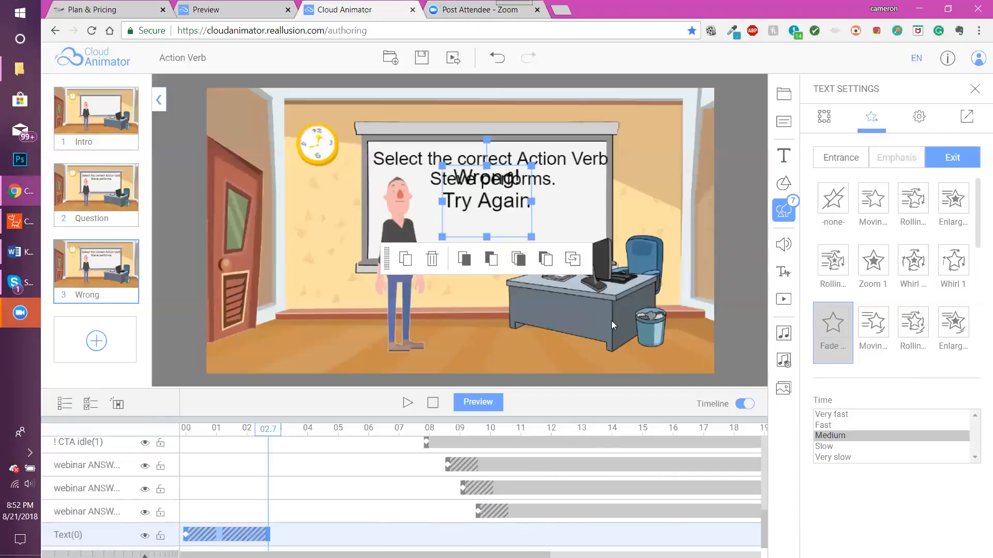
Set the "Wrong! Try Again" text's exit time to Fast and scrub the first 3.1 s to check it, returning to 0 s.
left_click(843, 425)
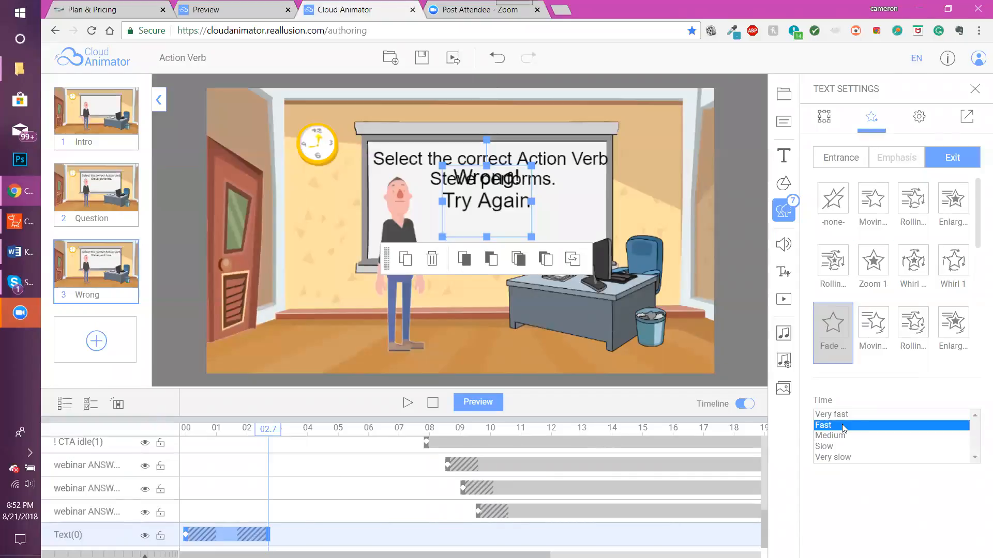
left_click(272, 427)
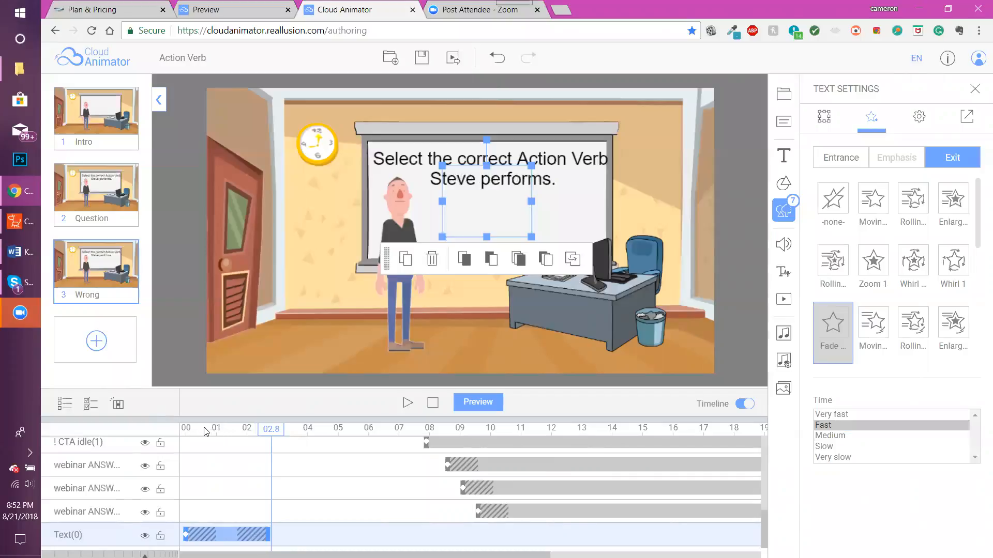
left_click_drag(187, 436, 283, 434)
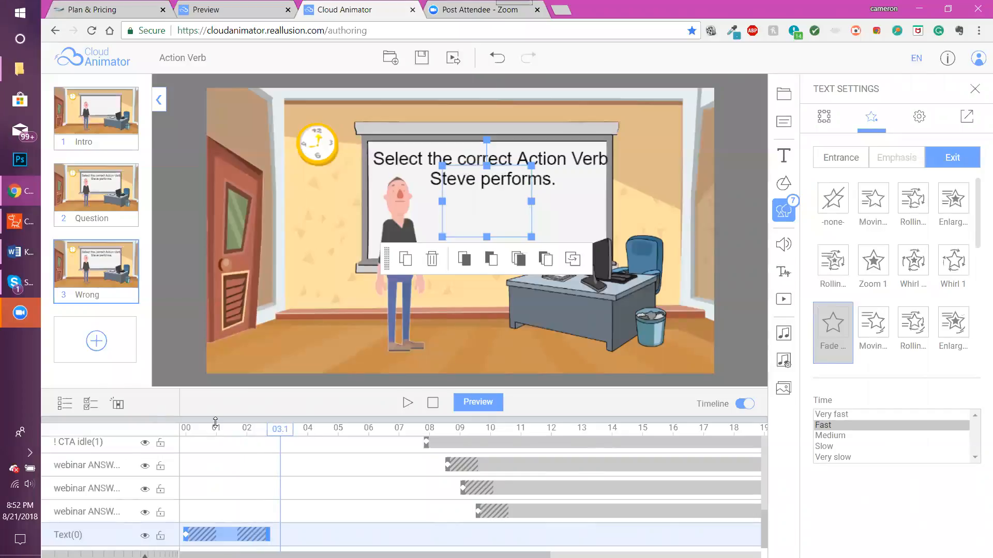
left_click(191, 433)
left_click(186, 433)
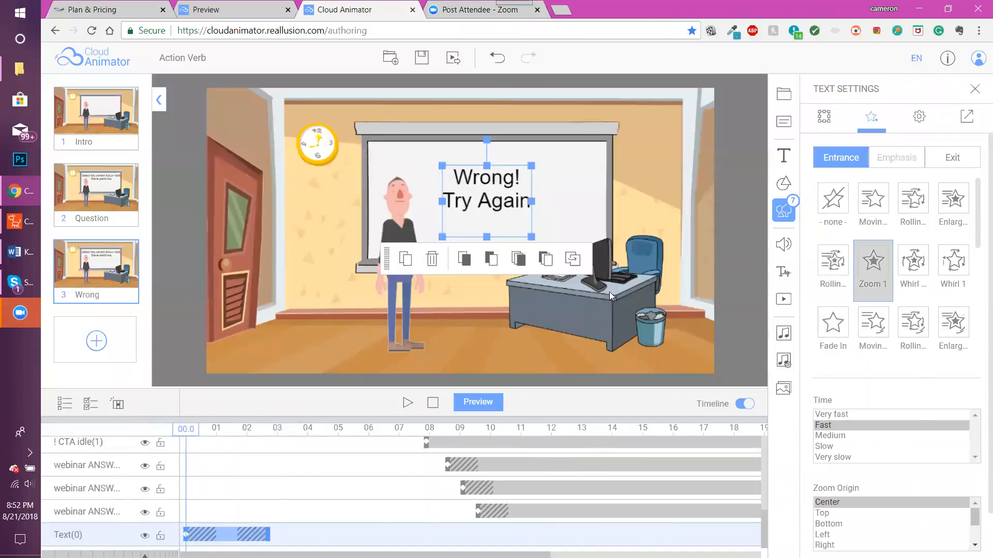
Add the Blip template sound effect at the start of the Wrong scene.
left_click(783, 247)
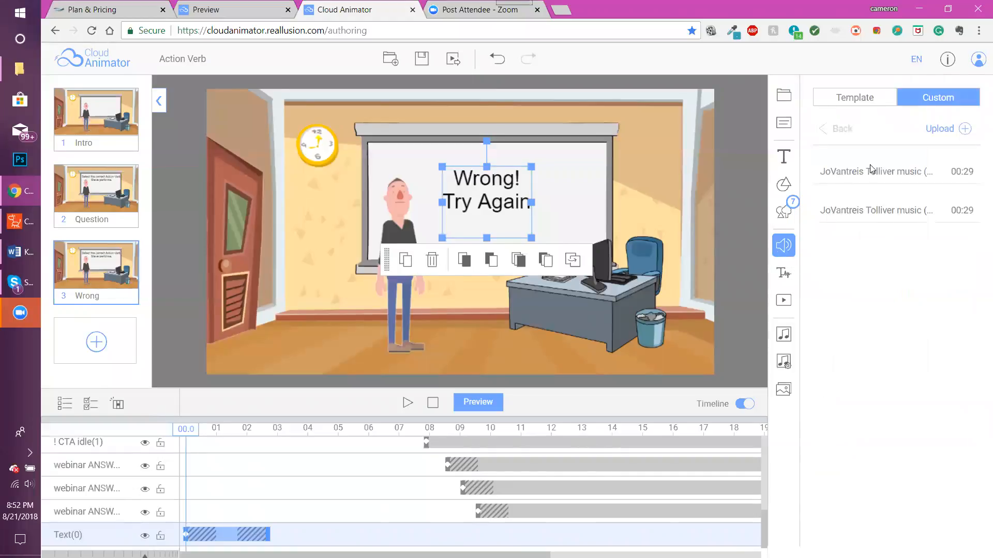
left_click(858, 99)
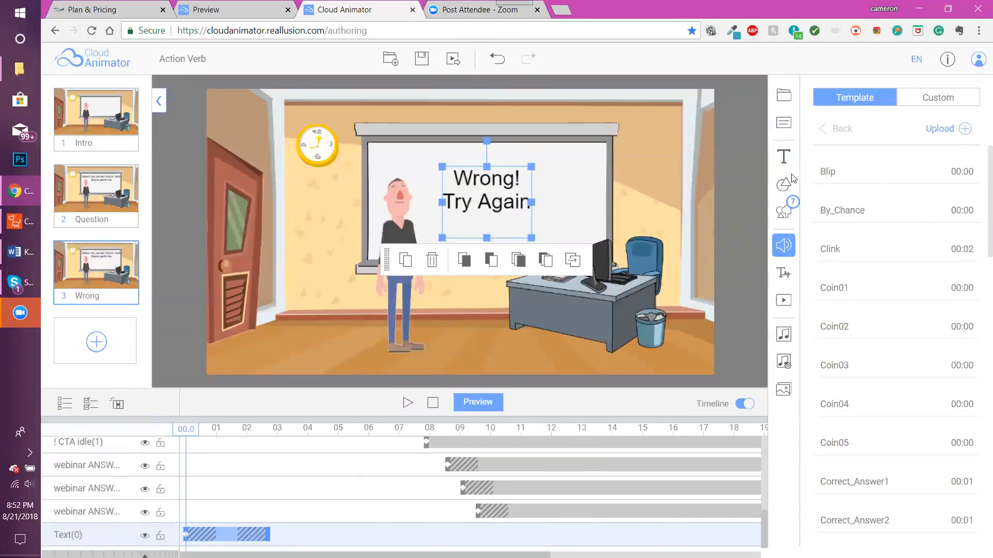
left_click(840, 169)
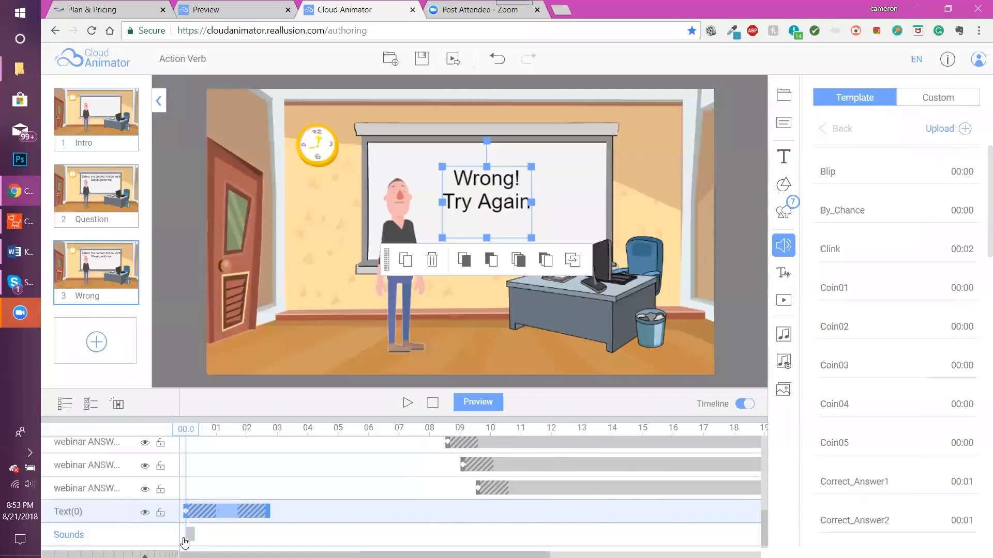
scroll(191, 541, "up", 1)
scroll(172, 509, "up", 8)
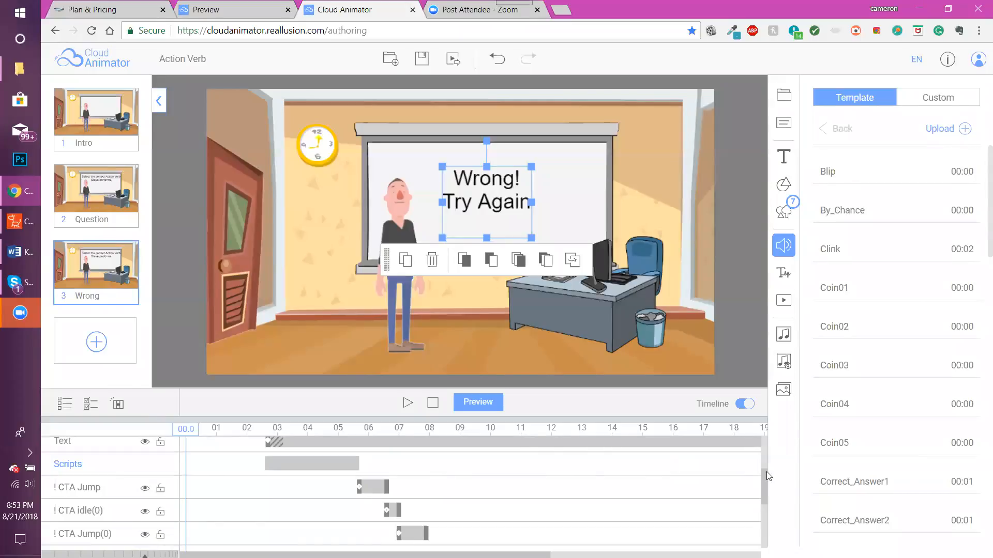
Link the WALK button in the Wrong scene to Scene 3 : Wrong.
left_click_drag(764, 475, 740, 535)
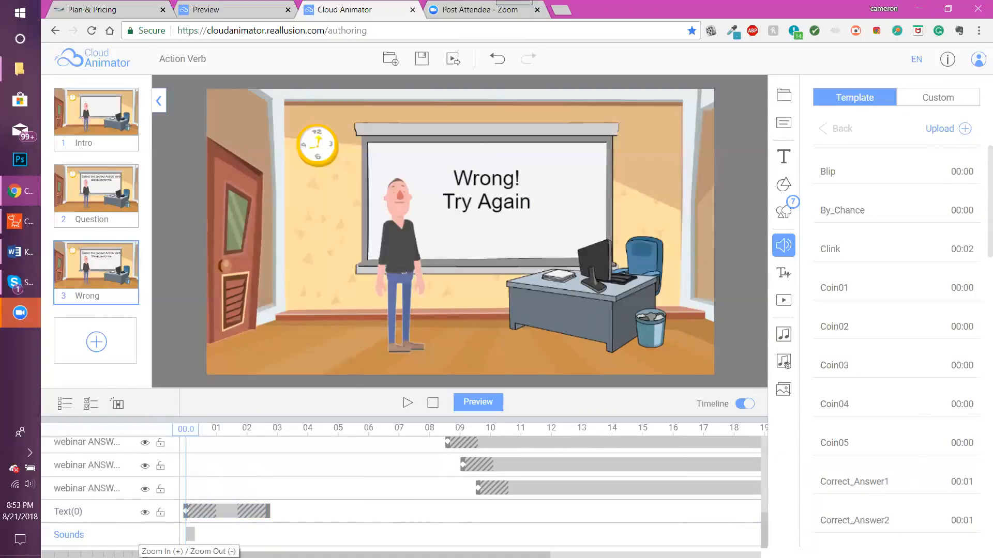
left_click_drag(133, 556, 176, 555)
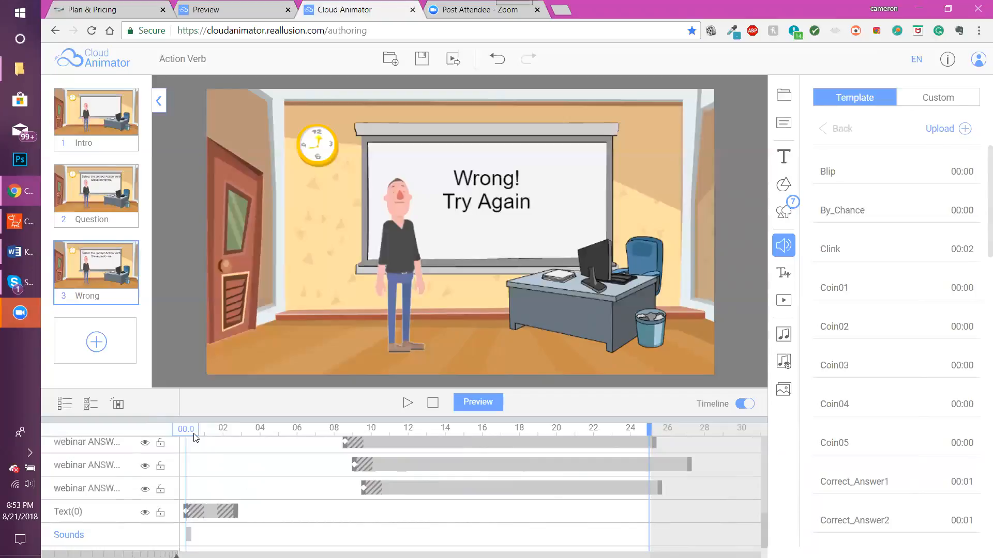
left_click_drag(205, 436, 463, 450)
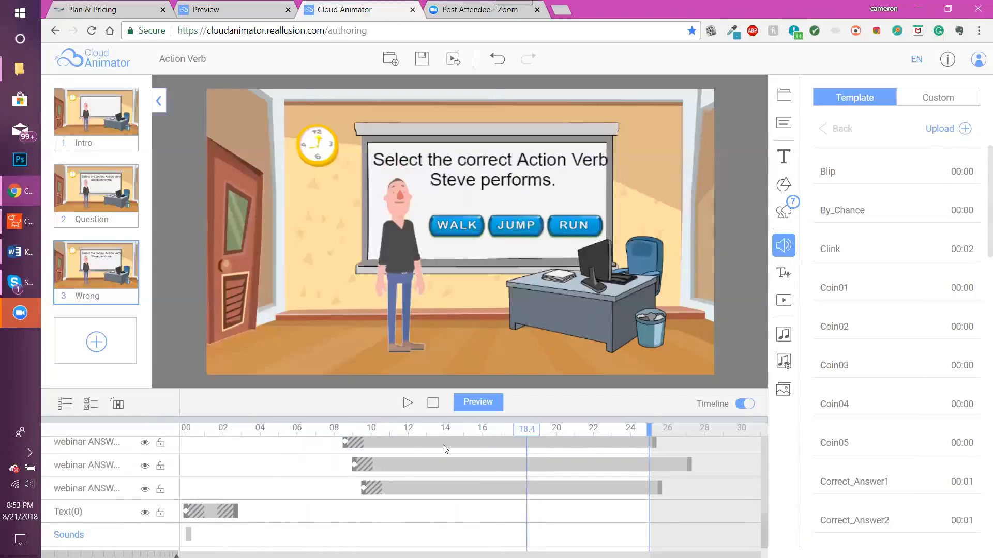
left_click(443, 445)
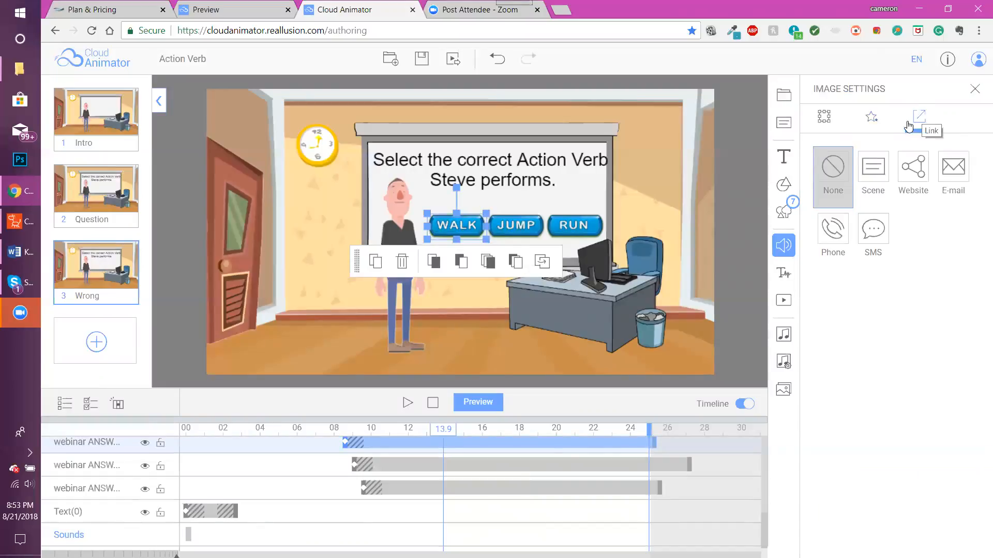
left_click(877, 176)
left_click(864, 318)
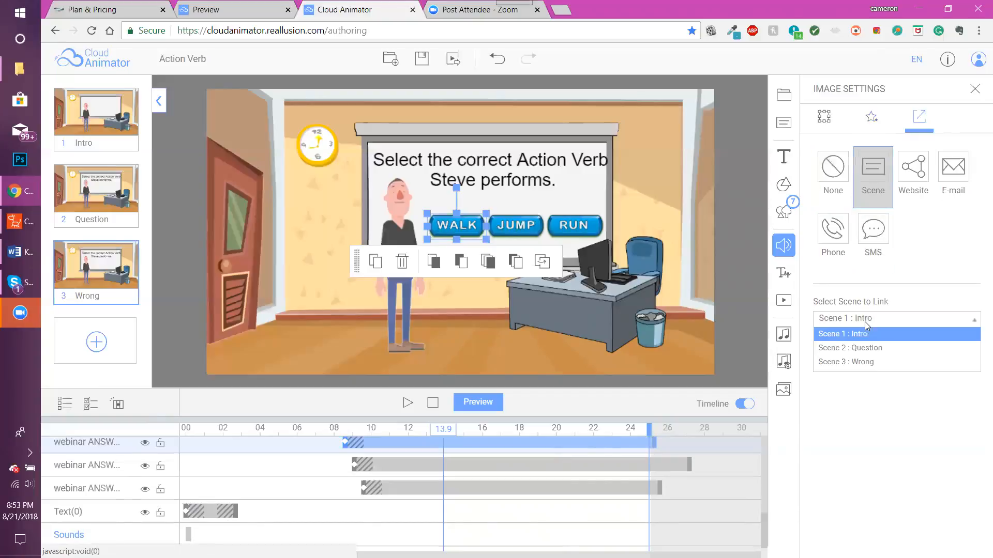
left_click(863, 363)
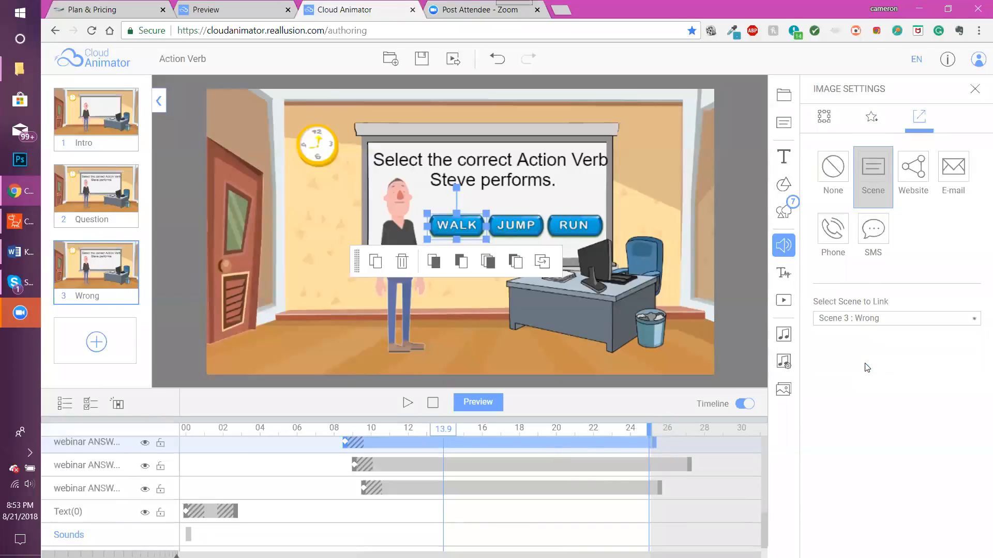
Link the RUN button in the Wrong scene to Scene 3 : Wrong.
left_click(570, 229)
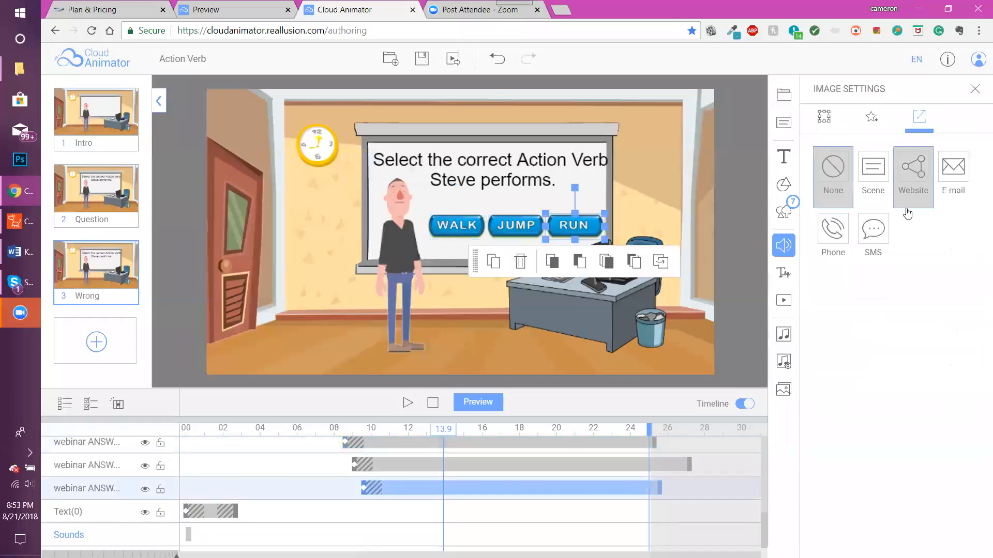
left_click(873, 175)
left_click(866, 319)
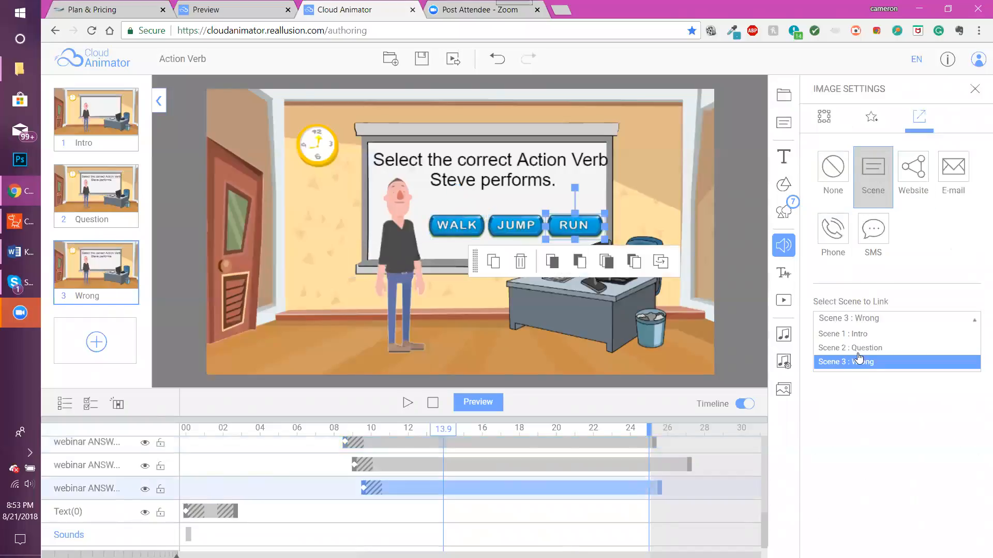
left_click(859, 361)
left_click(676, 210)
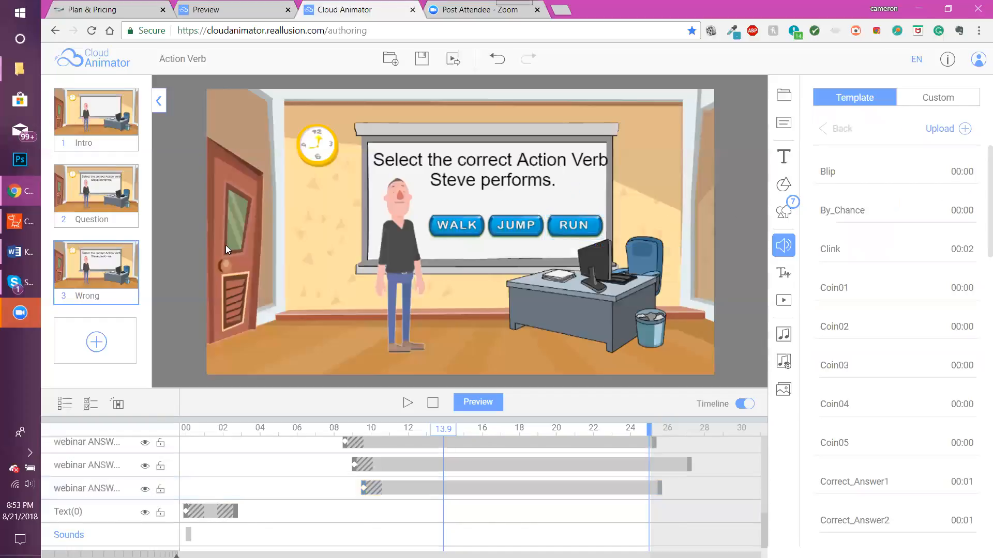
Duplicate the Wrong scene and rename the copy as Correct.
mouse_move(113, 280)
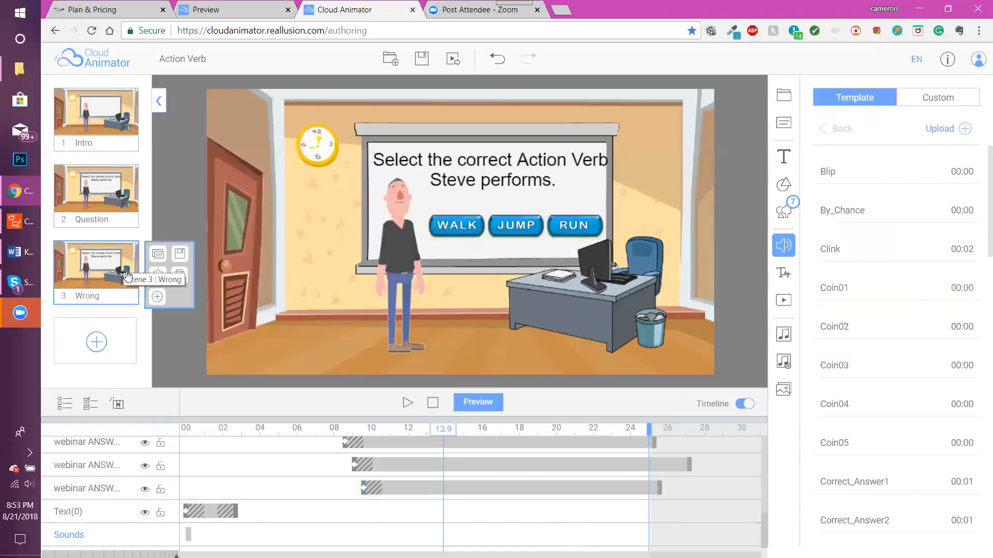
left_click(157, 252)
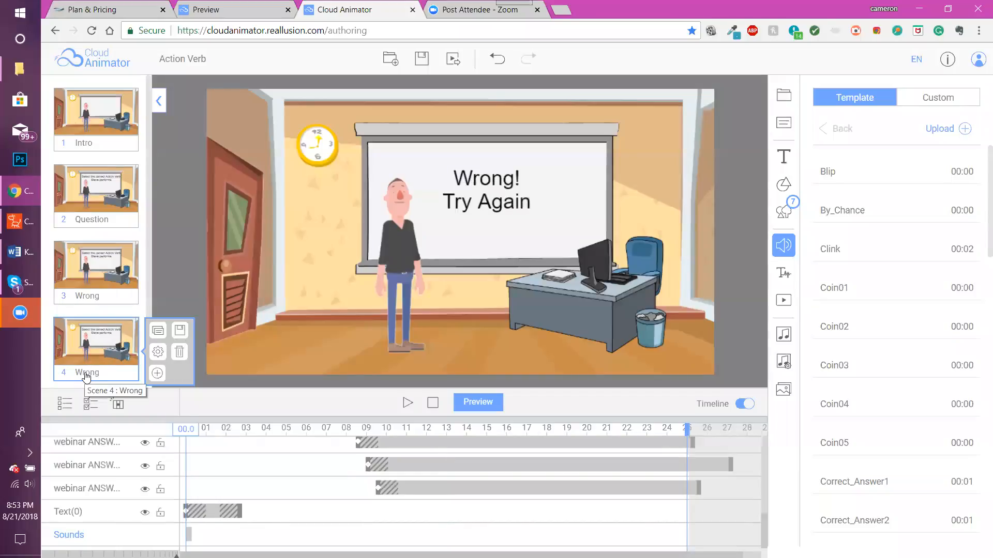
left_click(157, 352)
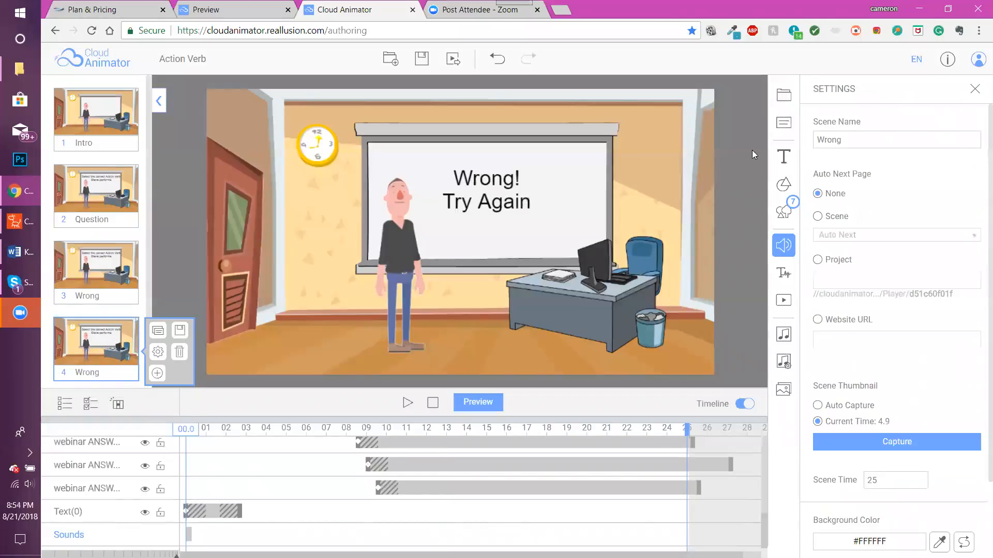
key("BackSpace")
type("Correct")
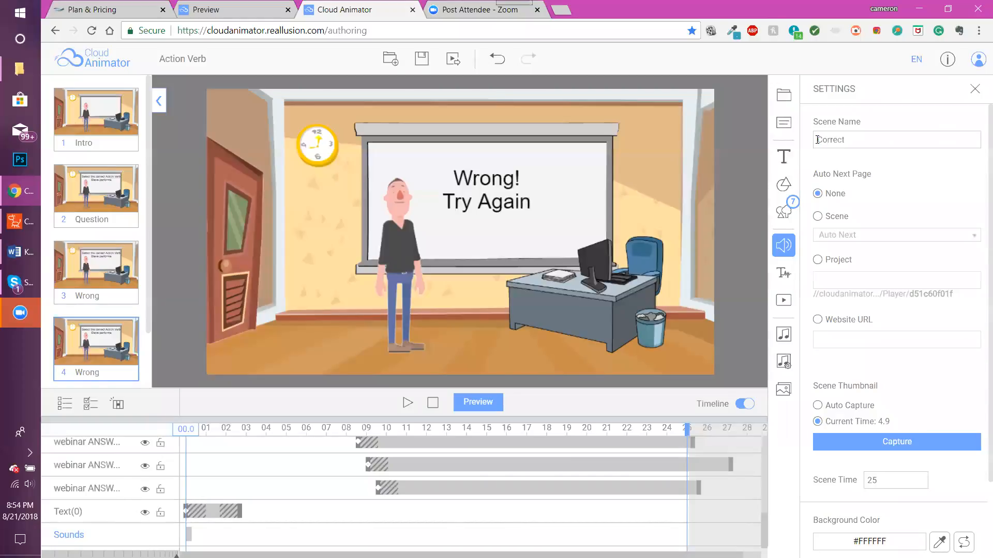
left_click(742, 150)
Link the JUMP button in the Question scene to Scene 4 : Correct.
mouse_move(115, 202)
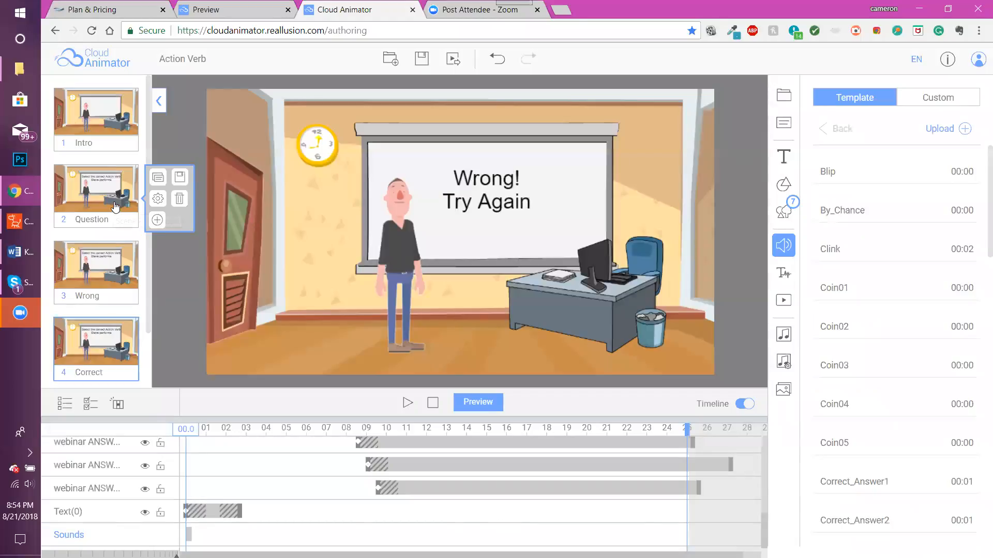
left_click(114, 202)
left_click(399, 428)
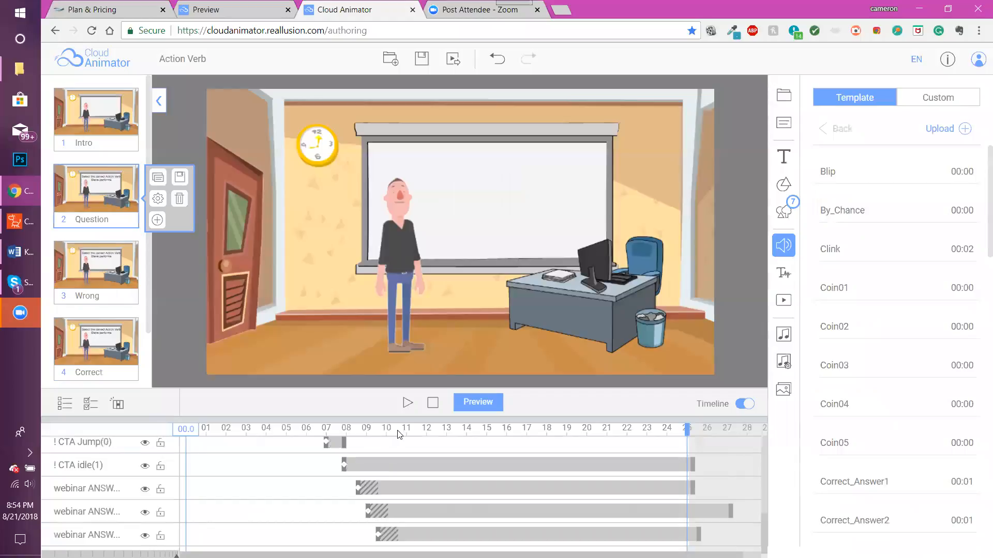
left_click(399, 513)
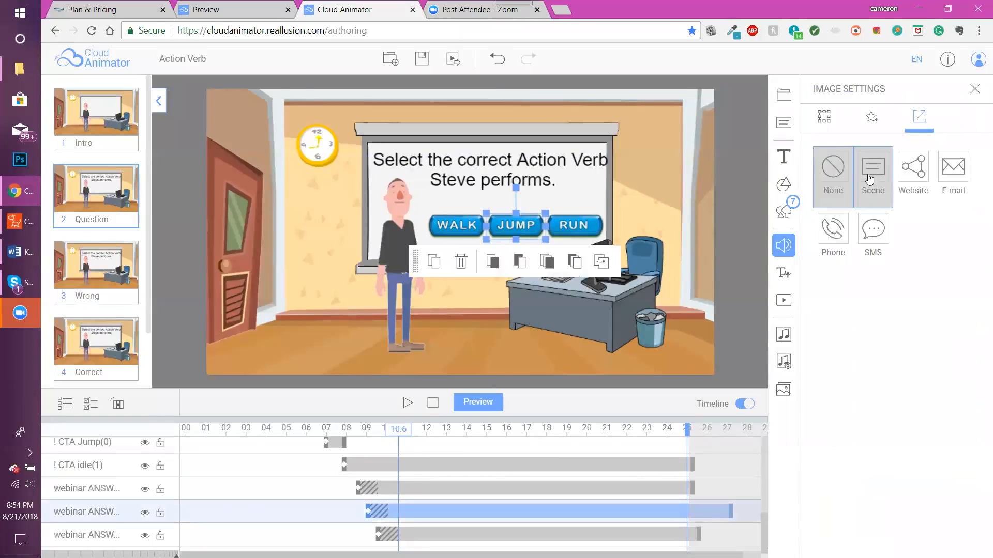
left_click(873, 176)
left_click(849, 320)
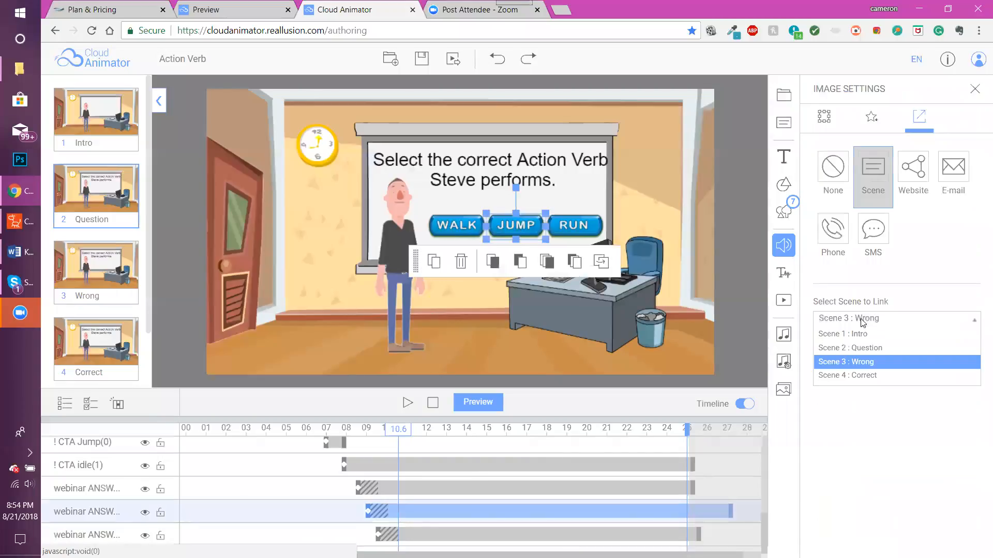
left_click(849, 377)
Check which scene the RUN and WALK buttons in the Question scene link to.
left_click(572, 227)
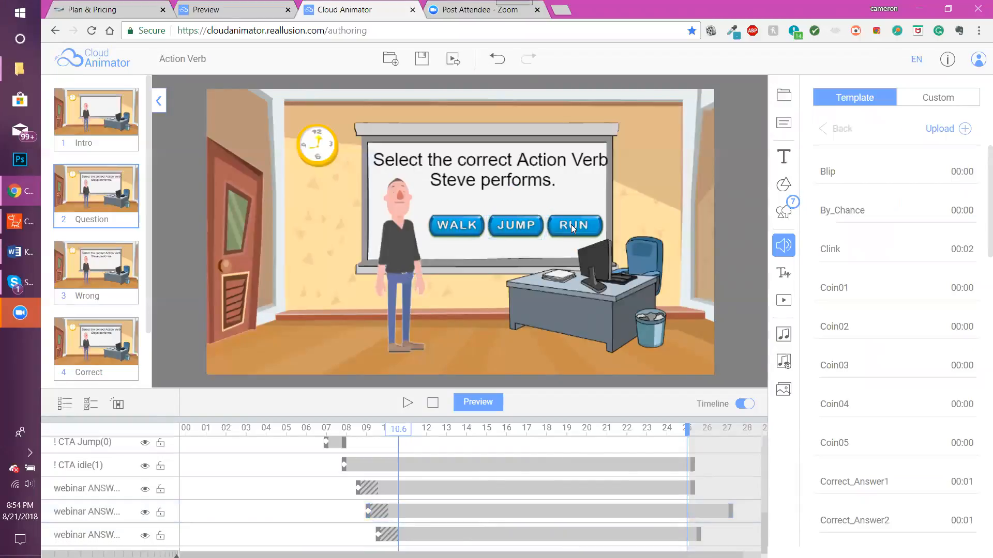
left_click(571, 225)
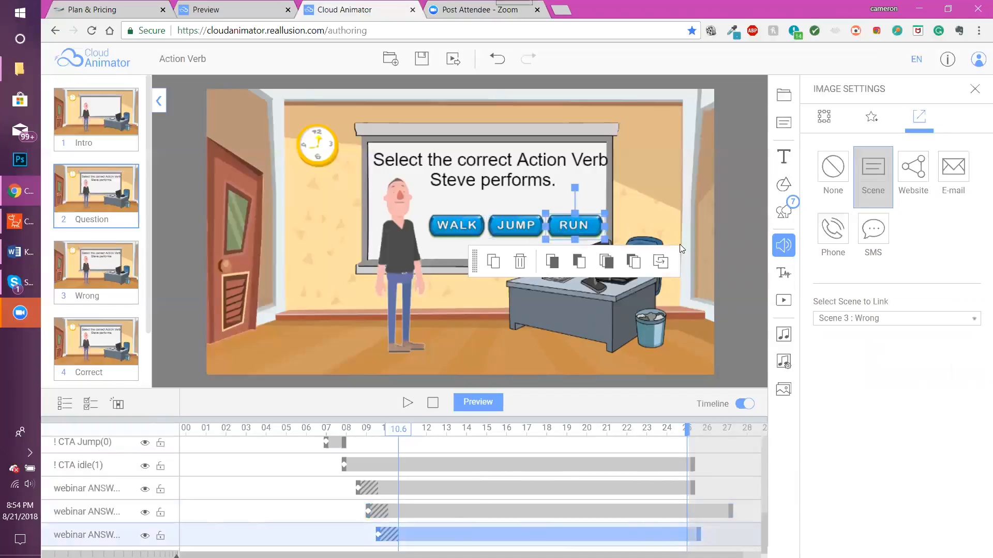
left_click(456, 226)
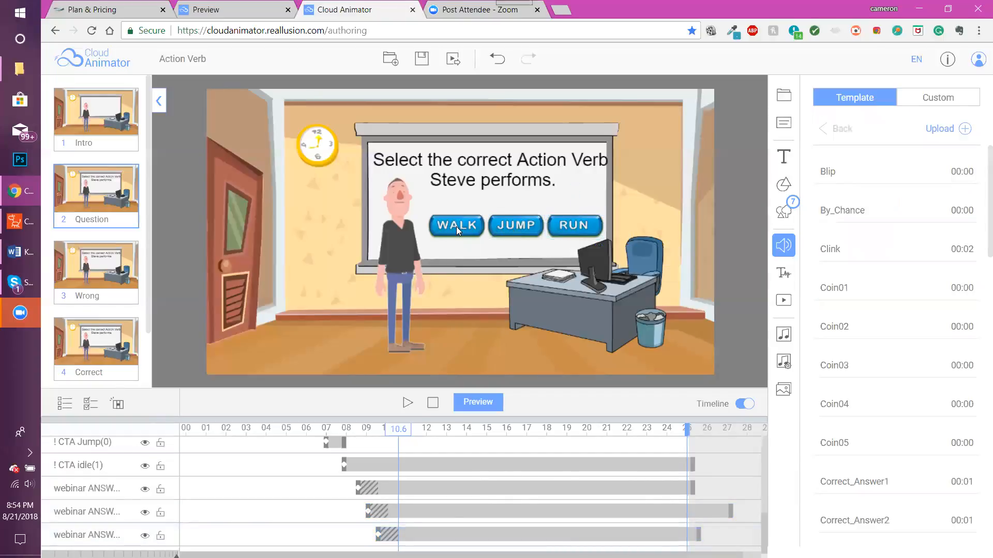
left_click(456, 227)
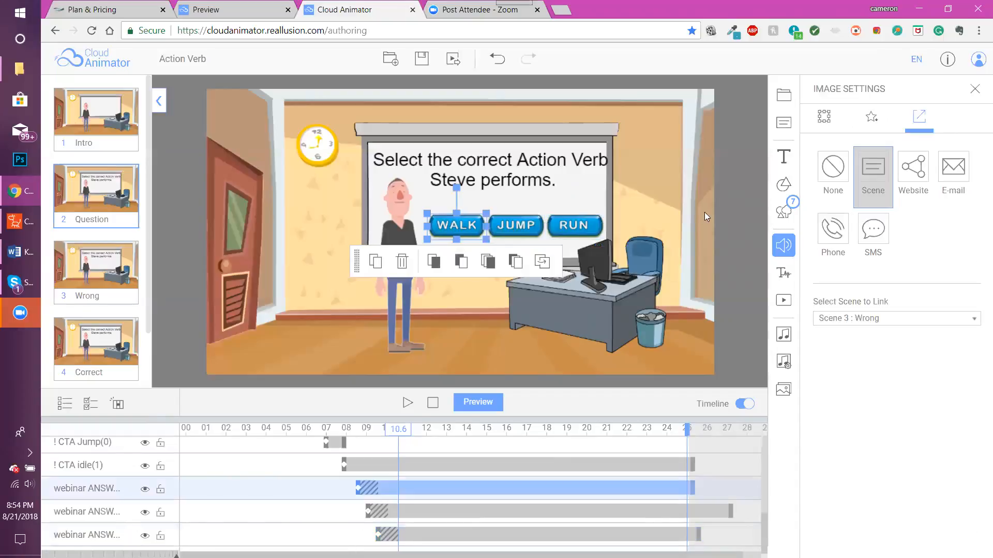
left_click(722, 180)
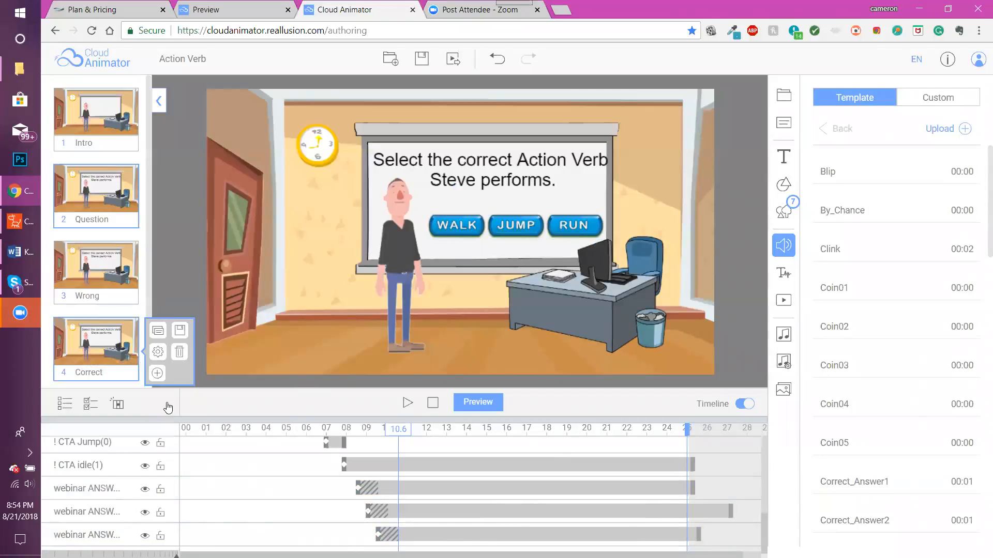
Replace the "Wrong! Try Again" text in the Correct scene with "Correct".
left_click(110, 372)
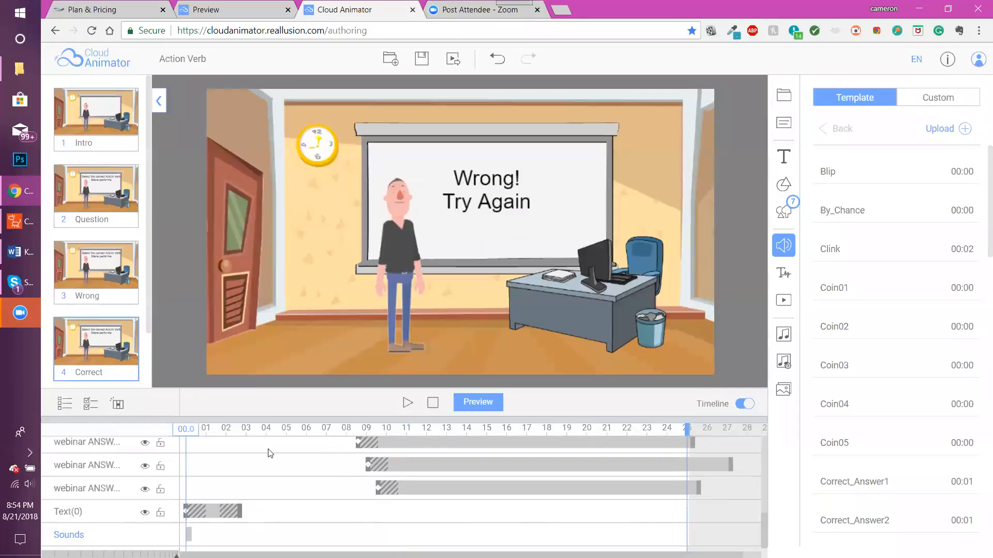
left_click(494, 209)
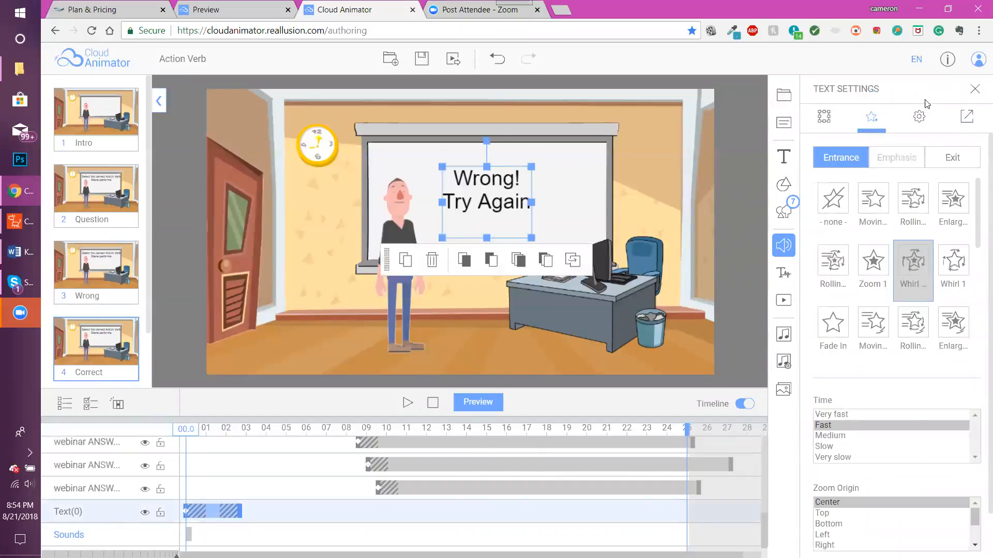
left_click(919, 123)
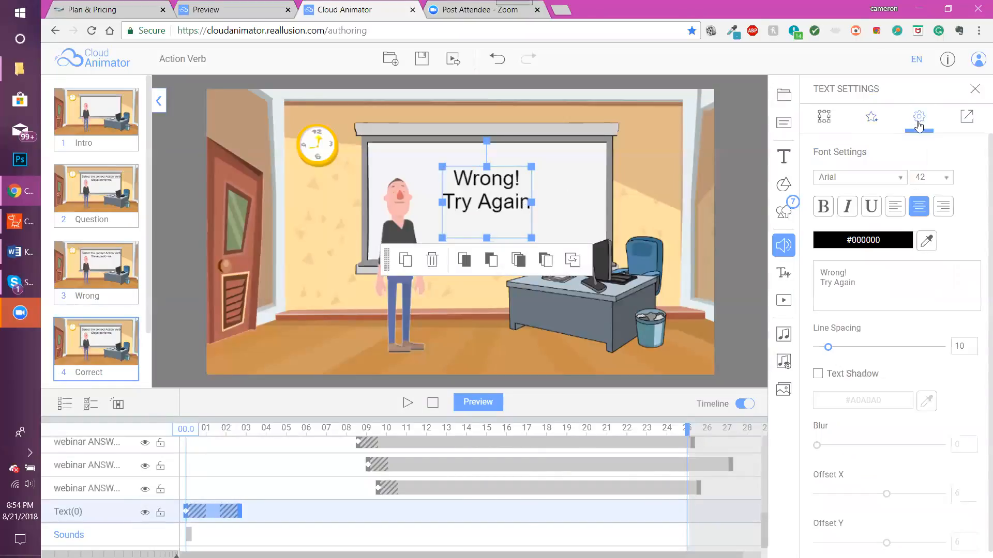
left_click_drag(862, 287, 805, 264)
type("Co")
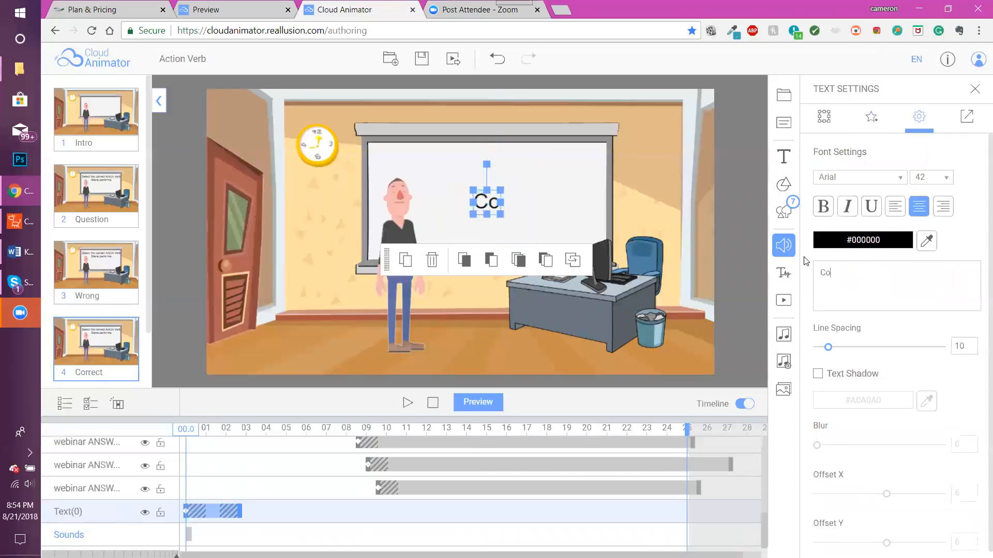
type("rrect")
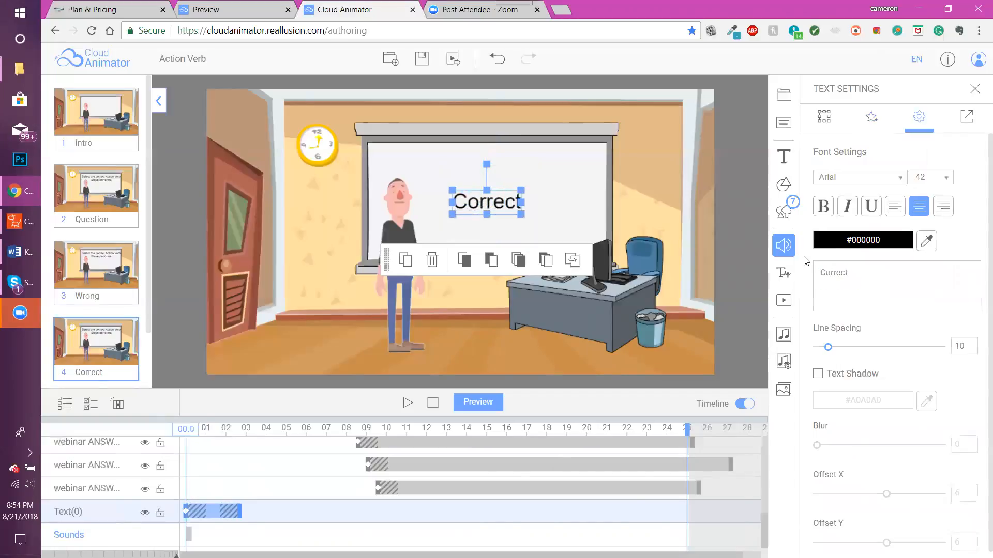
Set the "Correct" text's font size to 68 and stretch its box slightly larger.
left_click(944, 177)
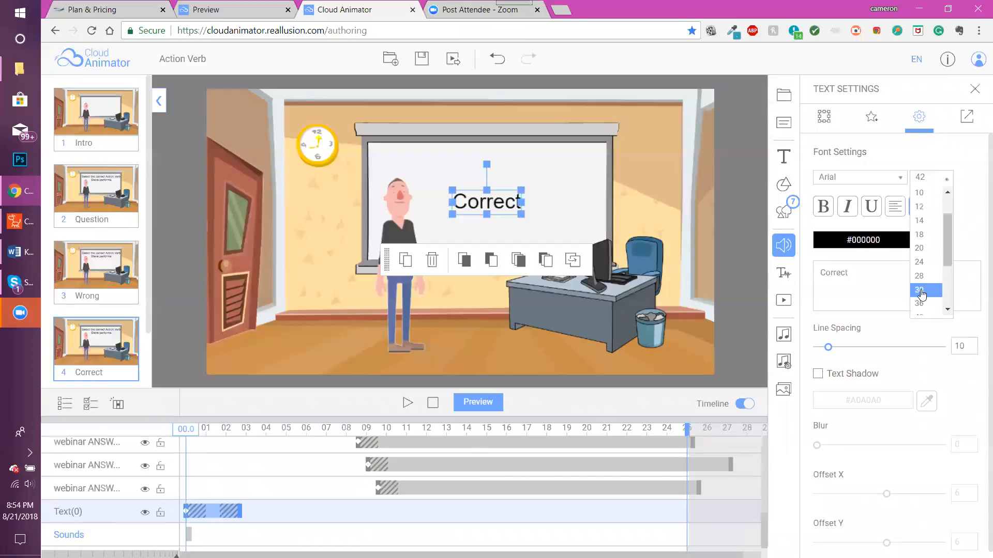
scroll(924, 281, "down", 1)
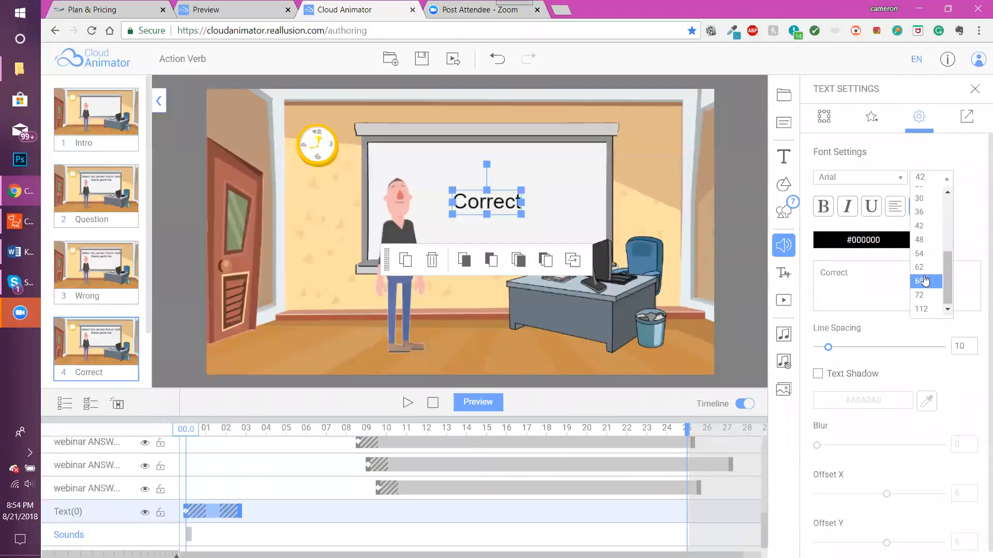
left_click(924, 281)
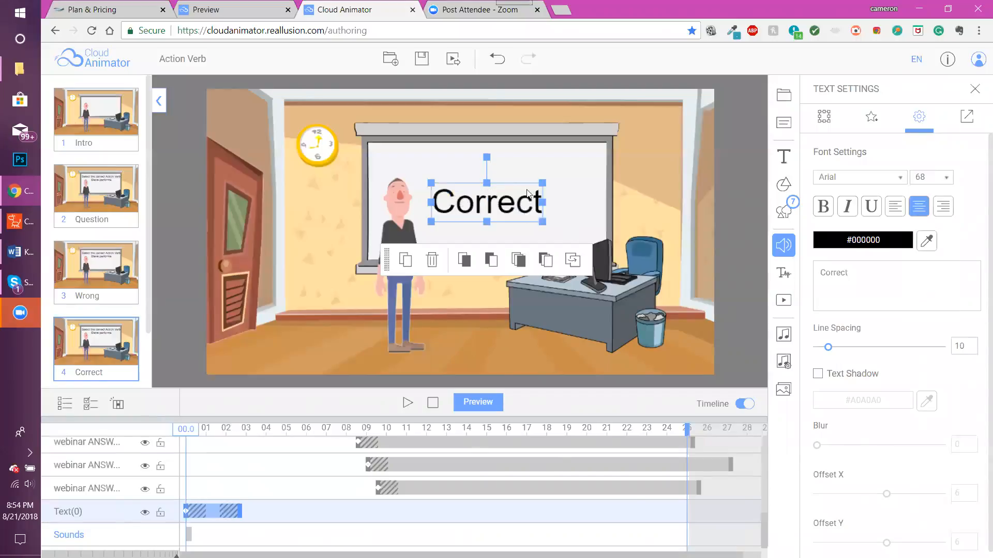
left_click(946, 179)
left_click_drag(947, 281, 947, 295)
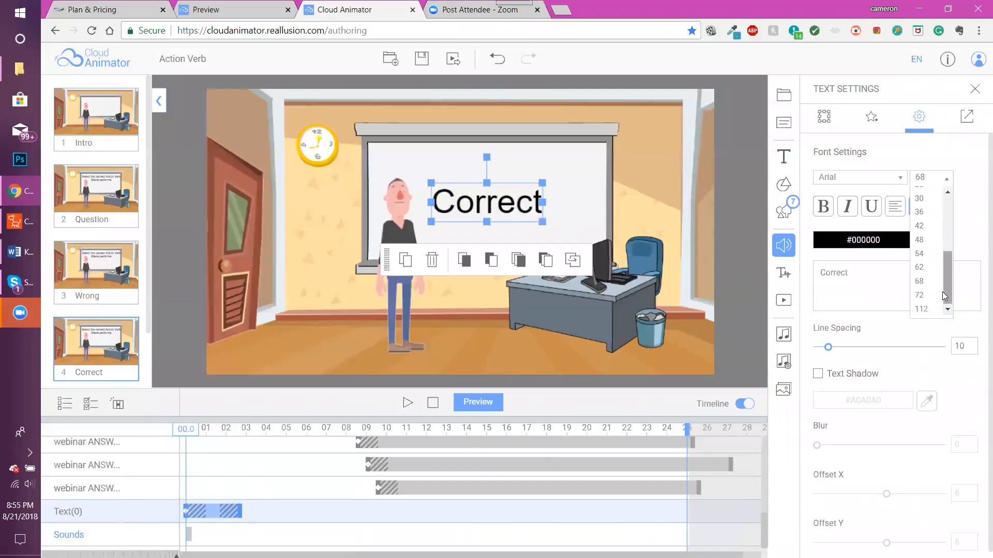
left_click(944, 152)
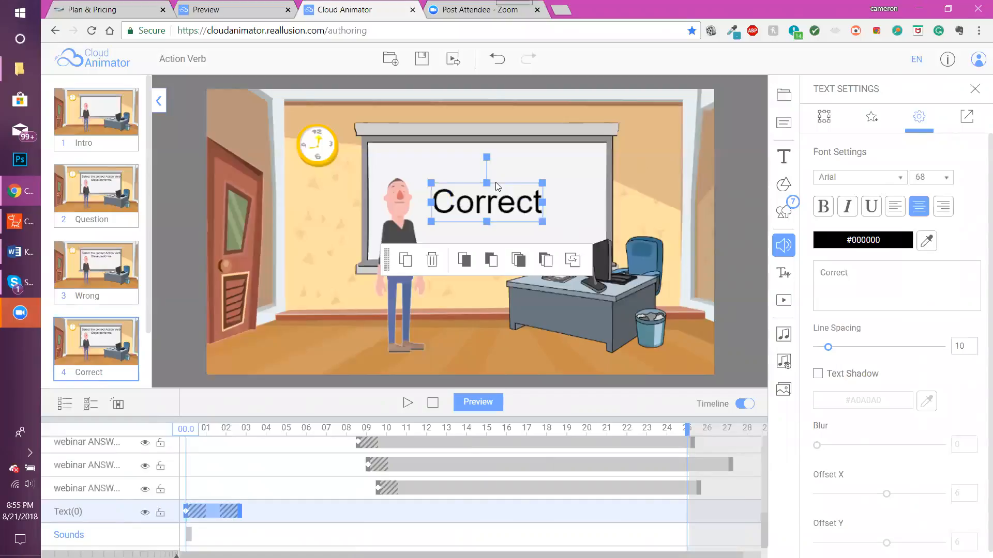
mouse_move(543, 183)
left_mouse_down()
mouse_move(574, 179)
mouse_move(542, 185)
mouse_move(554, 178)
left_mouse_up()
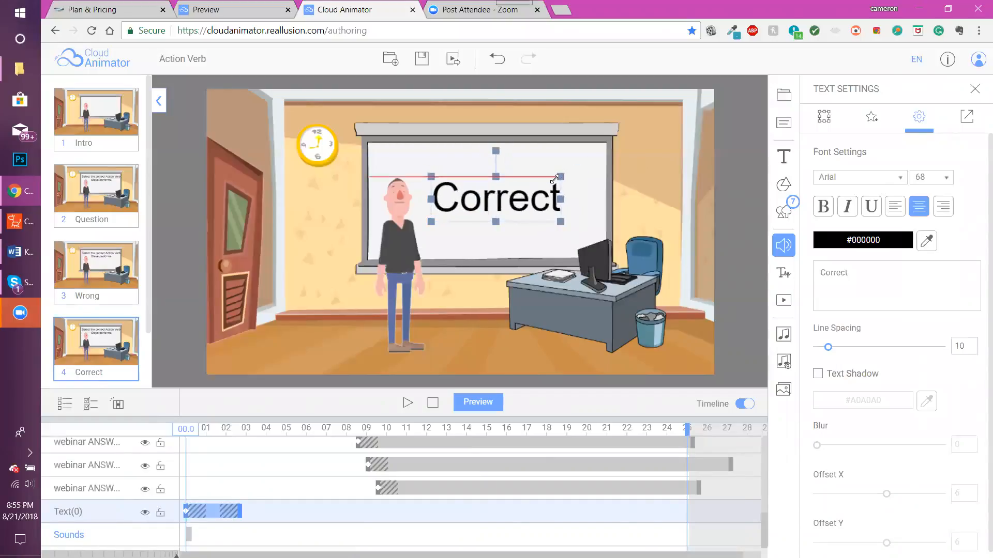
left_click_drag(727, 146, 704, 167)
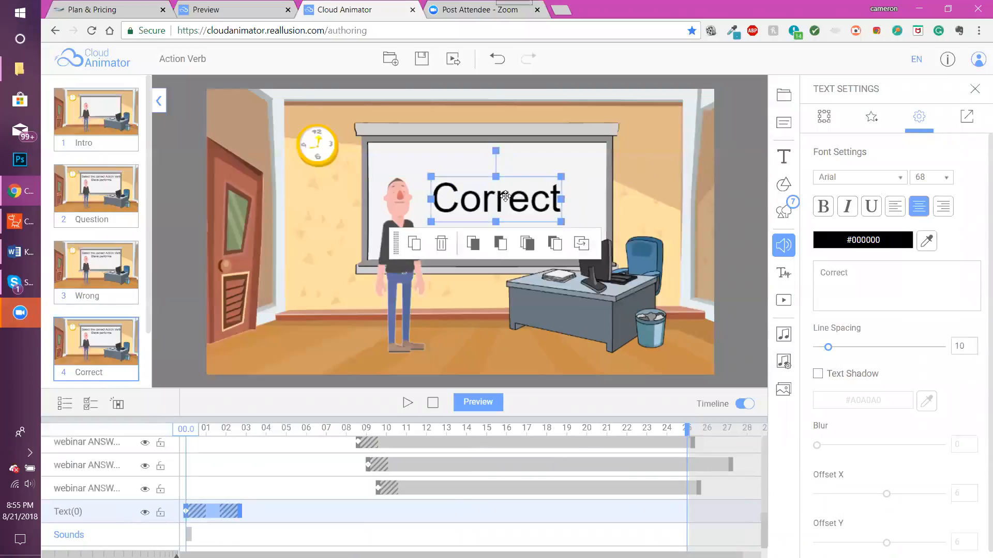
Replace the sound at the start of the Correct scene with Correct_Answer1.
left_click(190, 541)
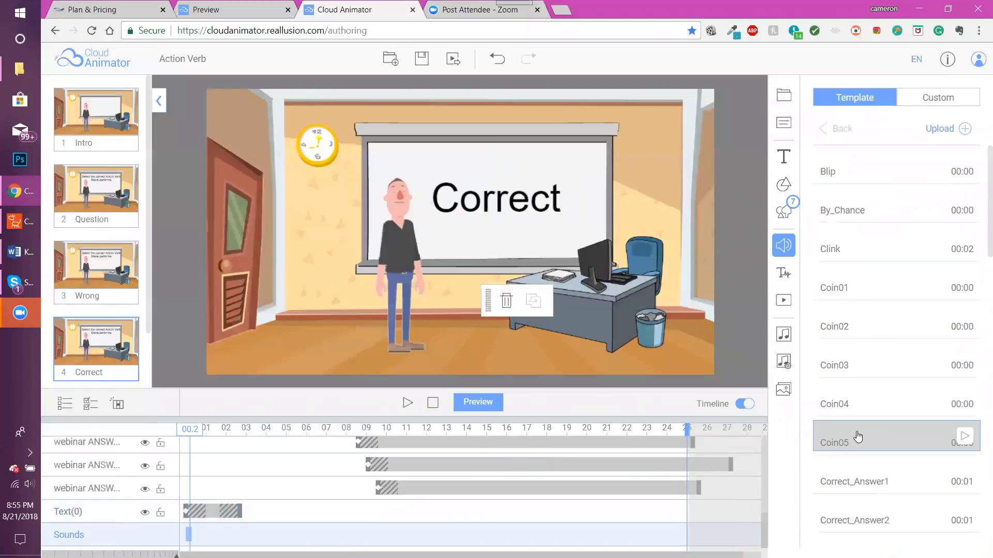
scroll(859, 437, "down", 2)
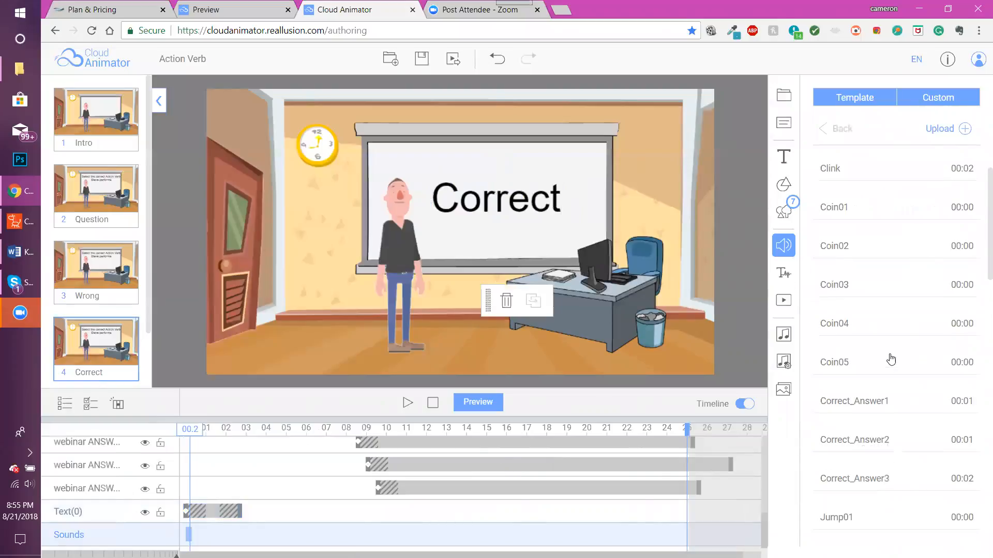
mouse_move(876, 403)
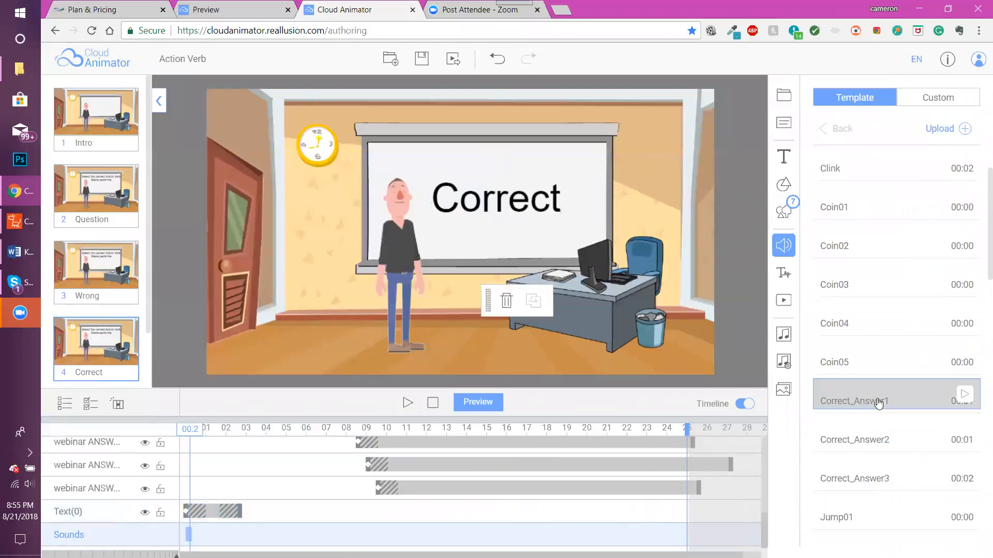
left_click(878, 403)
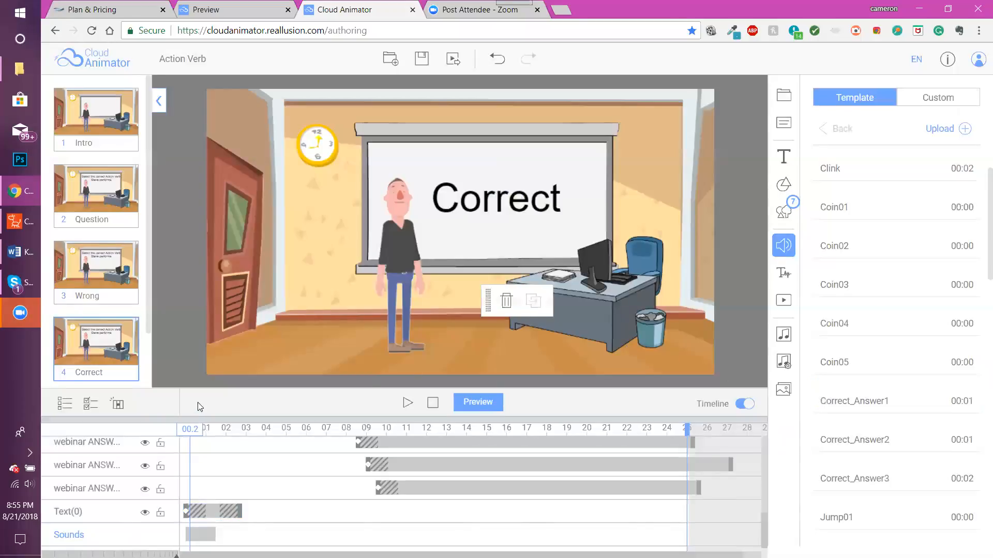
Move the "Correct" text higher on the whiteboard and delete the standing character shown at the start of the scene.
left_click_drag(176, 556, 63, 556)
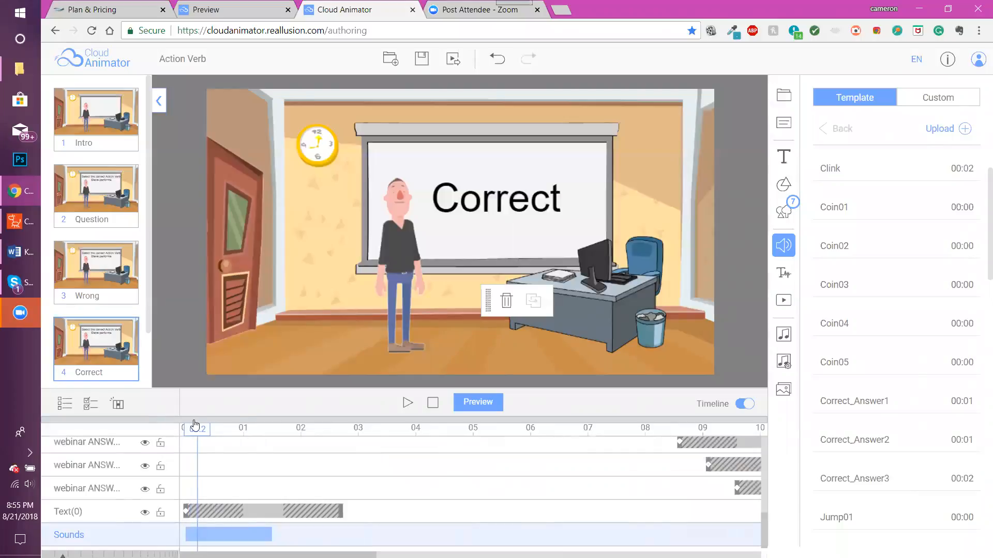
left_click(186, 512)
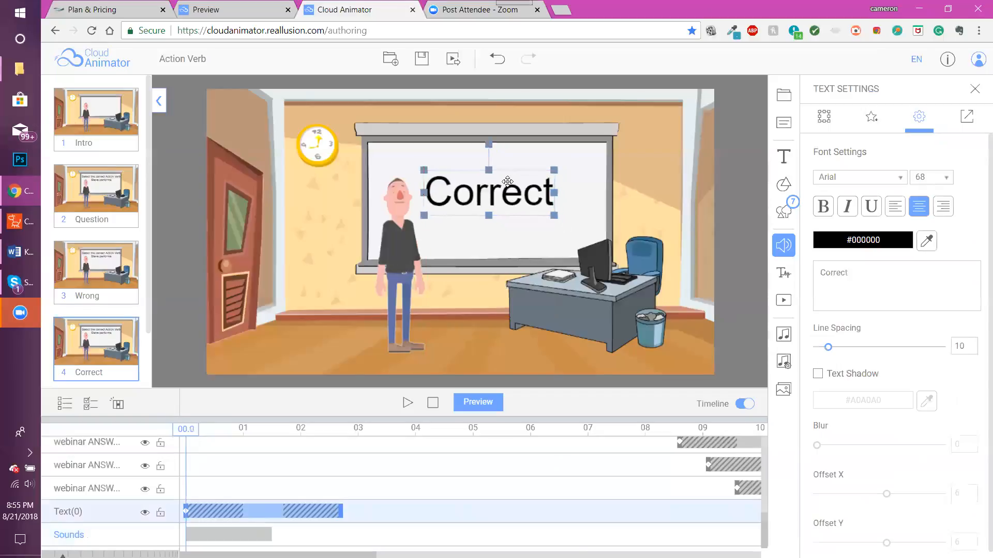
left_click(412, 261)
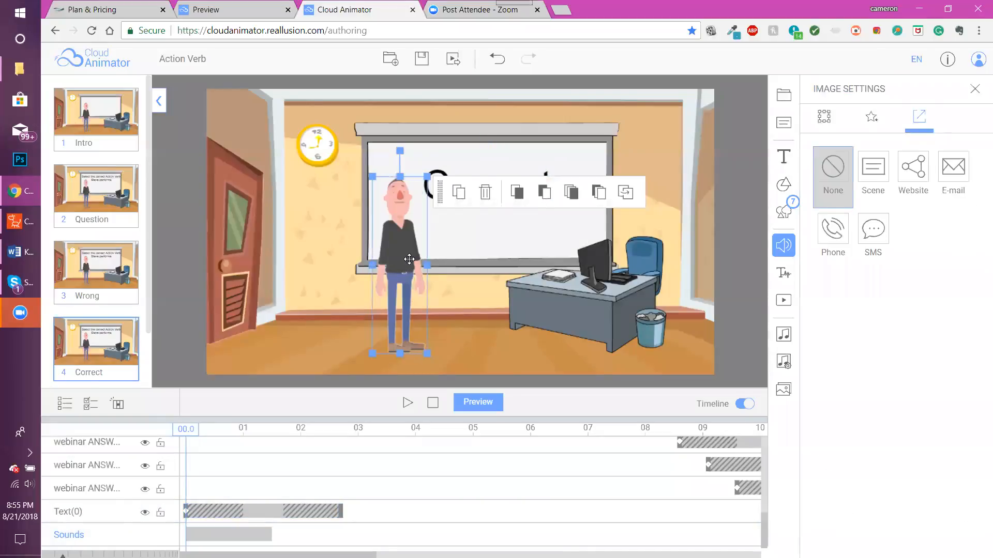
key("Delete")
Delete the RUN, JUMP and WALK answer buttons from the Correct scene.
left_click_drag(63, 557, 130, 556)
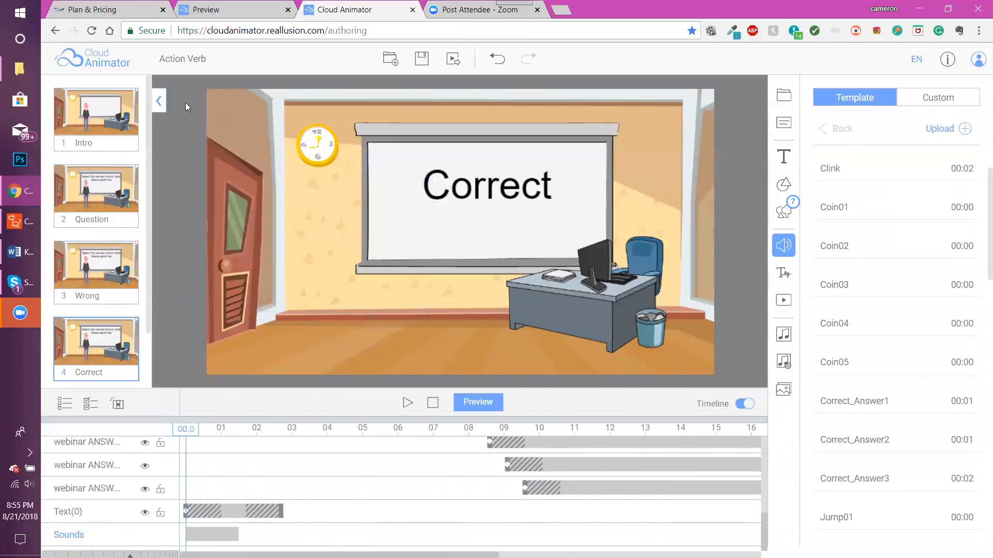
left_click(159, 101)
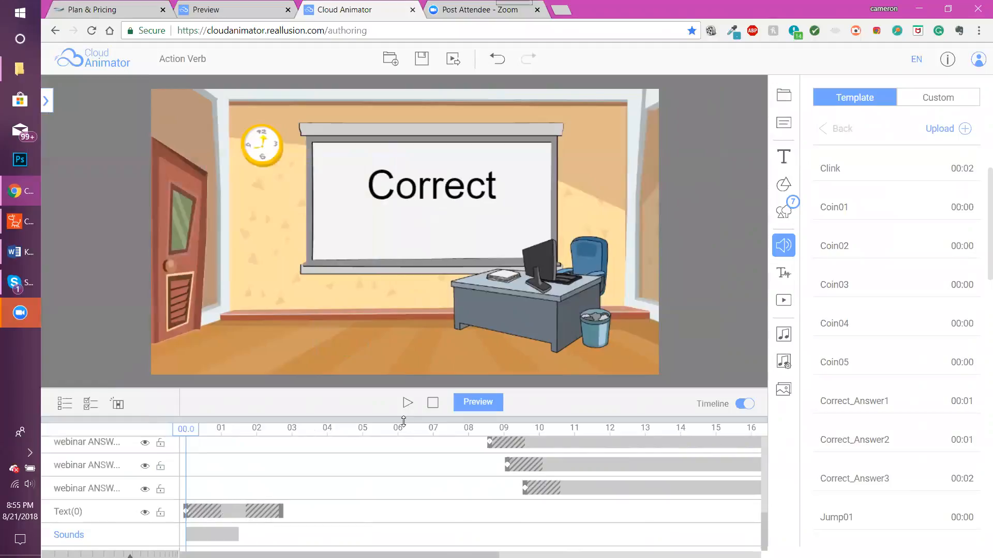
left_click_drag(404, 420, 407, 386)
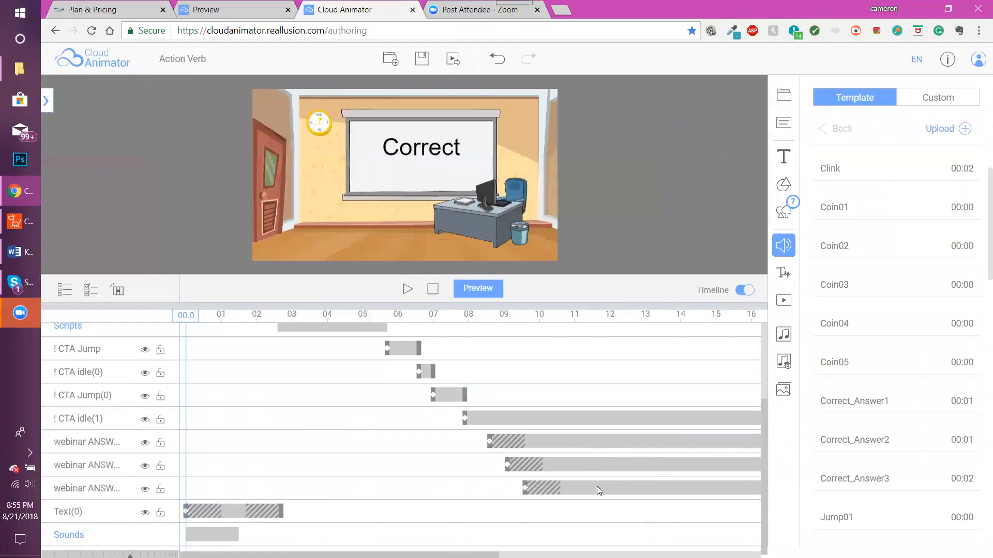
left_click(596, 486)
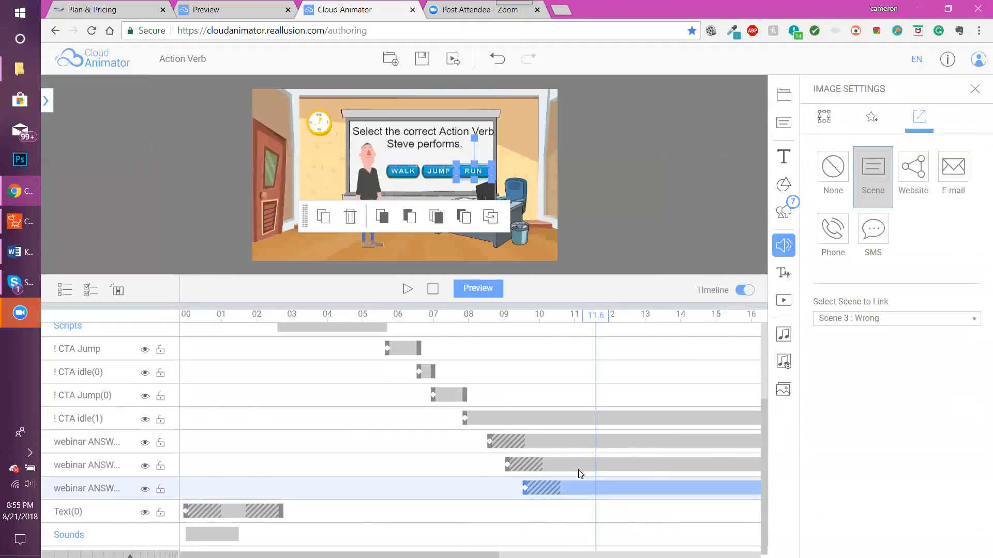
key("Delete")
left_click(573, 486)
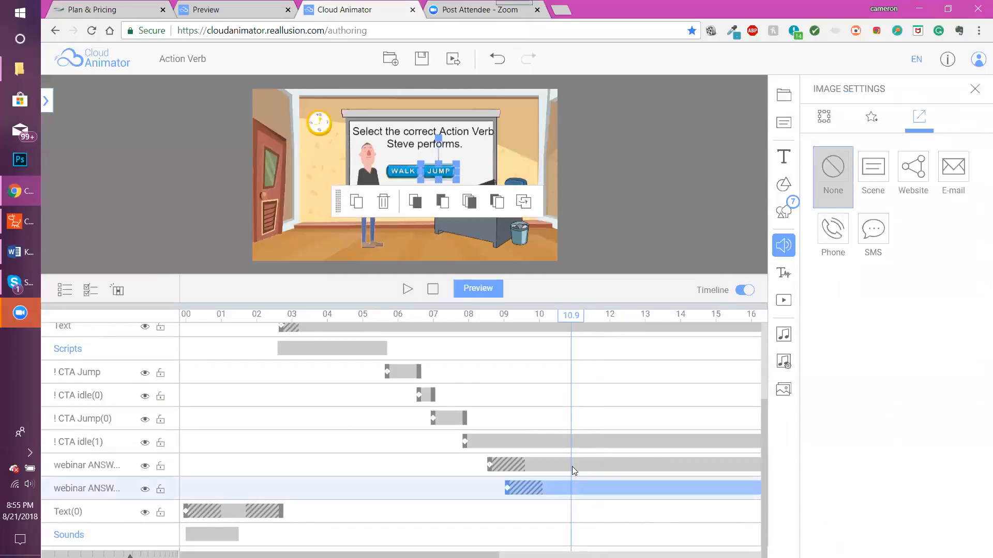
key("Delete")
left_click(572, 487)
key("Delete")
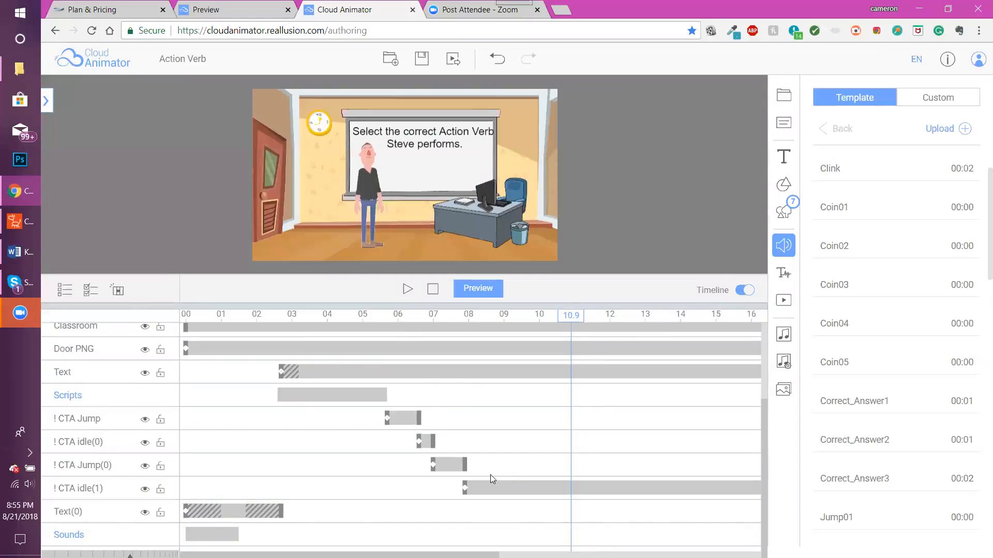
Delete the remaining CTA idle and CTA Jump clips and the spoken question script from the Correct scene.
left_click(566, 488)
key("Delete")
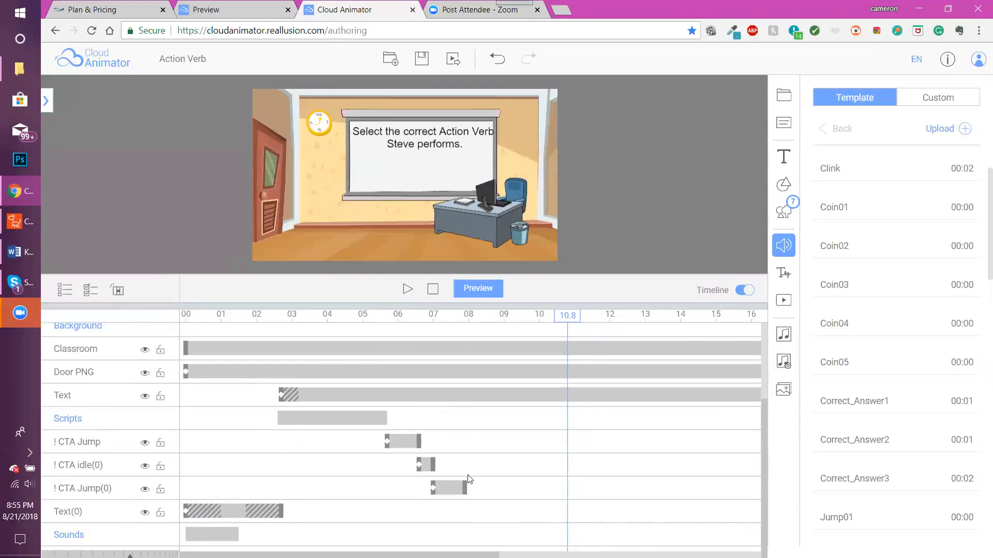
left_click(436, 487)
key("Delete")
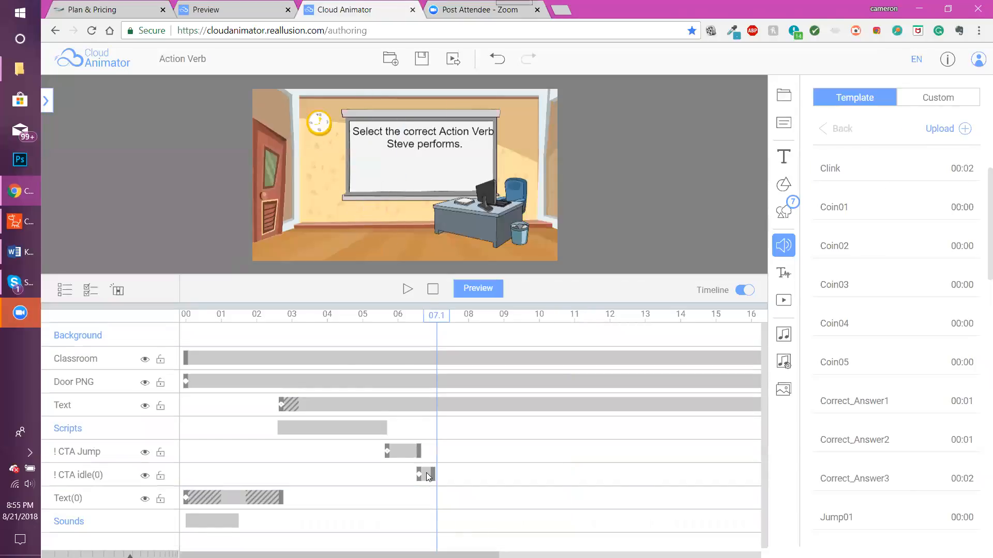
left_click(426, 472)
key("Delete")
left_click(400, 452)
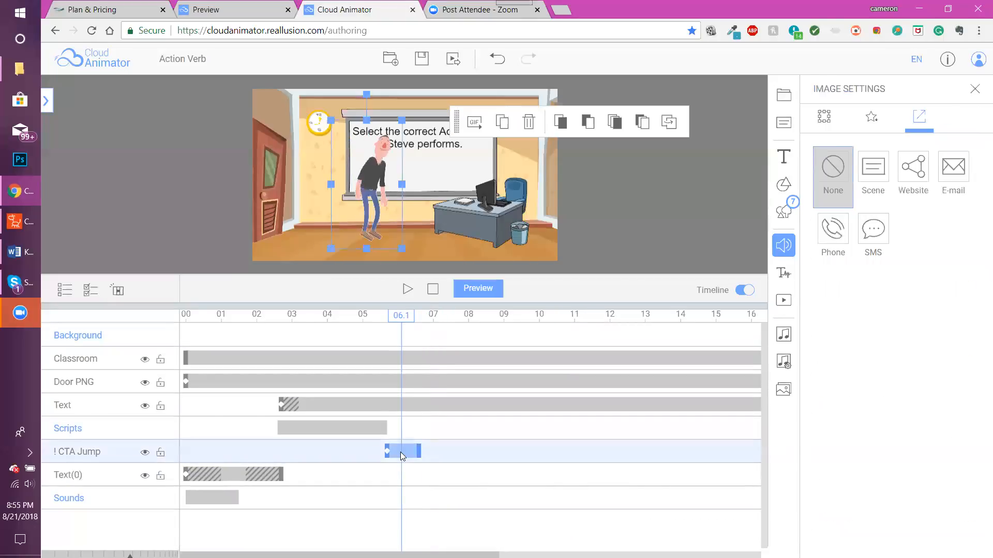
key("Delete")
left_click(342, 430)
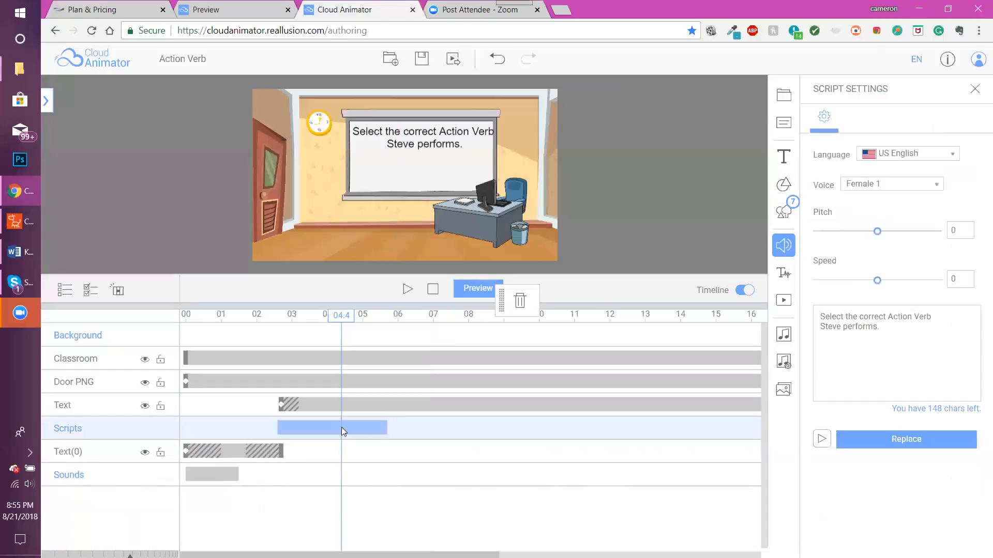
key("Delete")
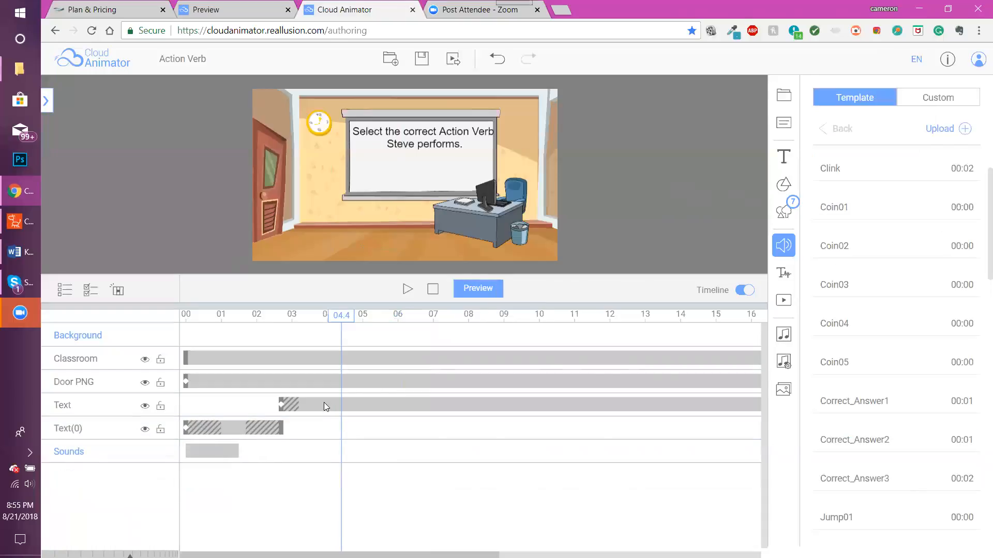
left_click(324, 404)
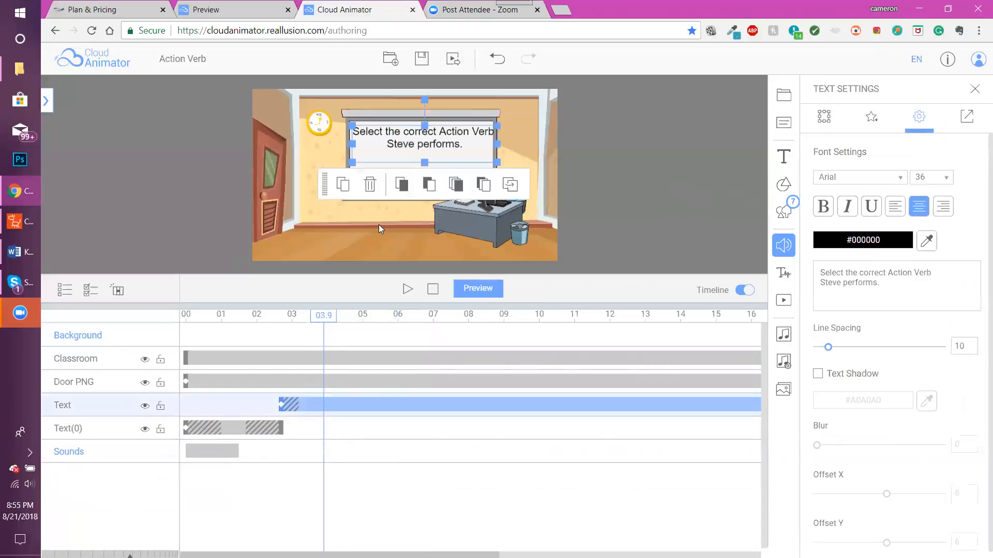
left_click_drag(448, 131, 448, 133)
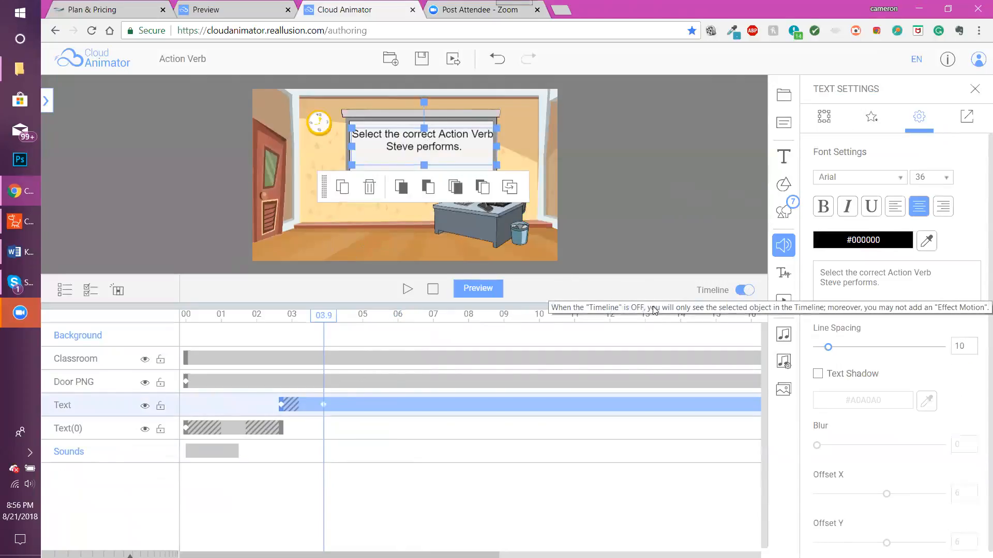
left_click(323, 406)
key("Delete")
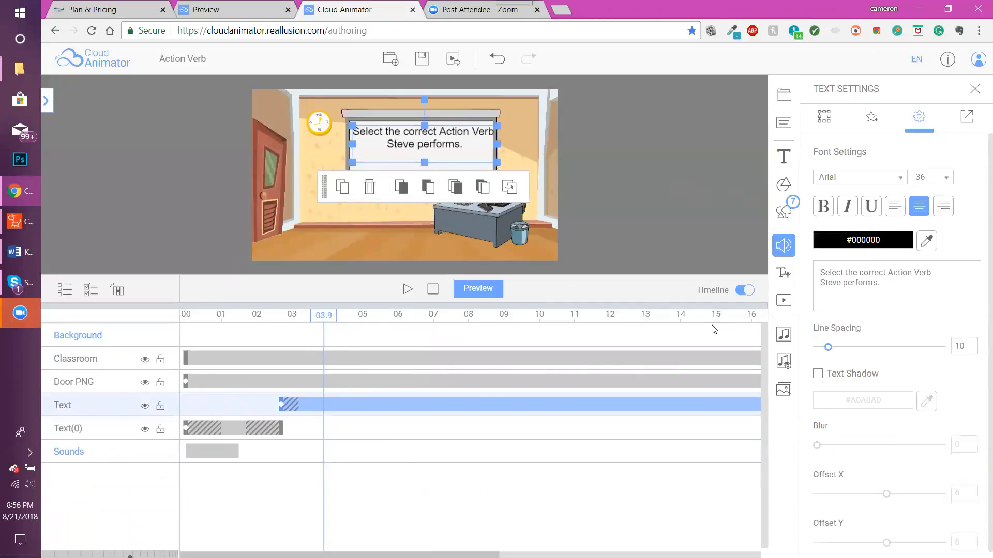
Enlarge the stage view, switch to the Kids R Kids Word document and copy the two Scene 4 lines.
left_click(747, 290)
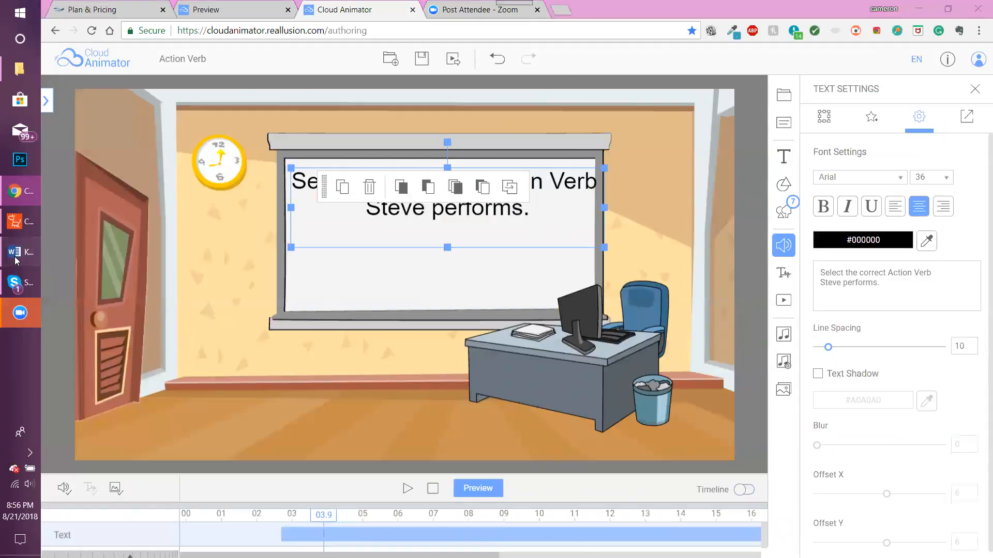
left_click(15, 258)
left_click_drag(188, 449, 94, 430)
key("ctrl+c")
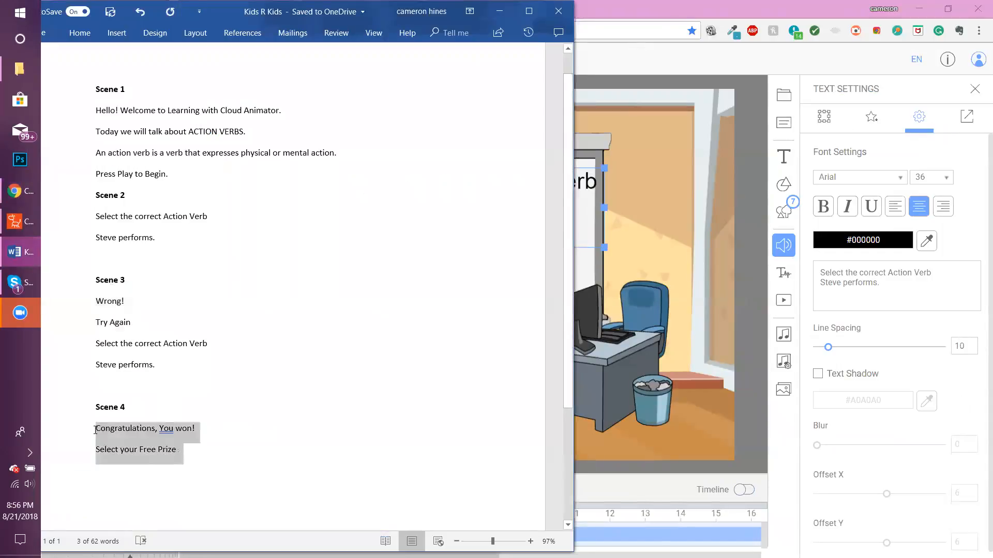
Back in Cloud Animator, replace the question text with "Congratulations, You won! Select your Free Prize" and move it lower on the whiteboard.
left_click(630, 45)
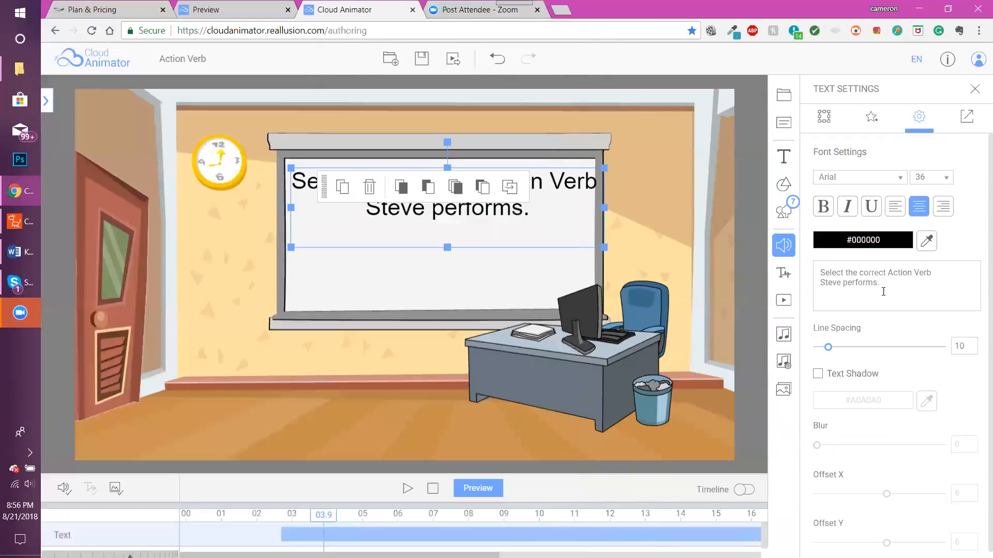
left_click_drag(884, 287, 819, 273)
key("ctrl+v")
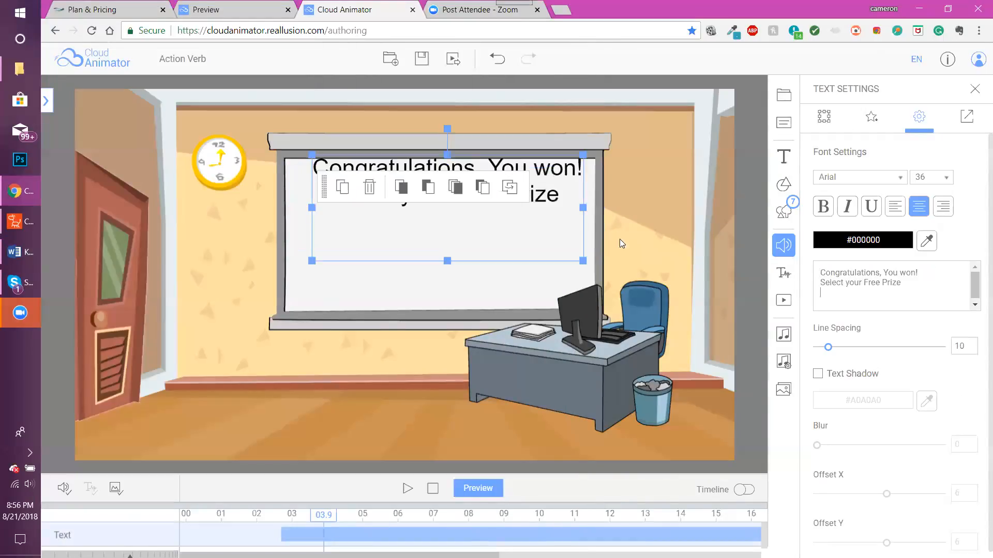
left_click_drag(546, 177, 546, 209)
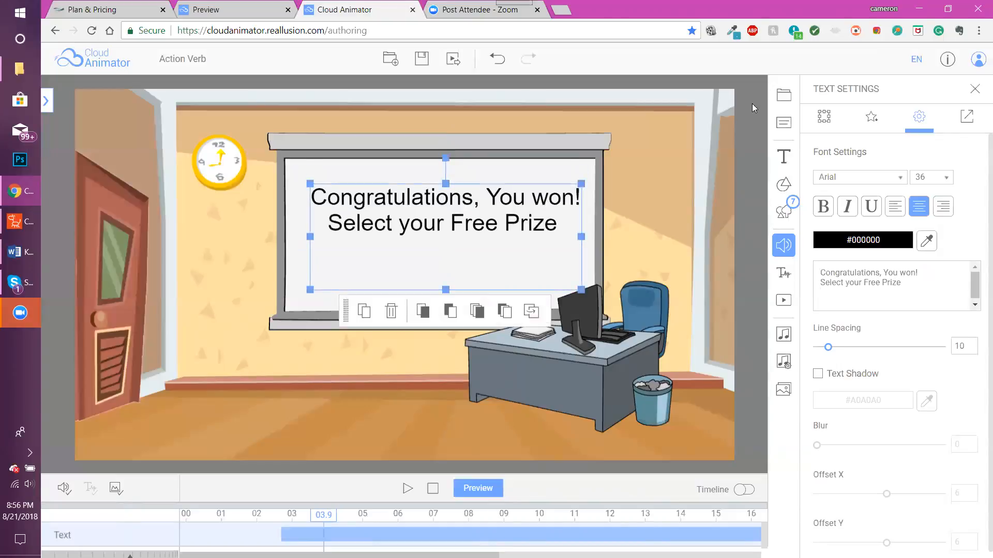
left_click(747, 166)
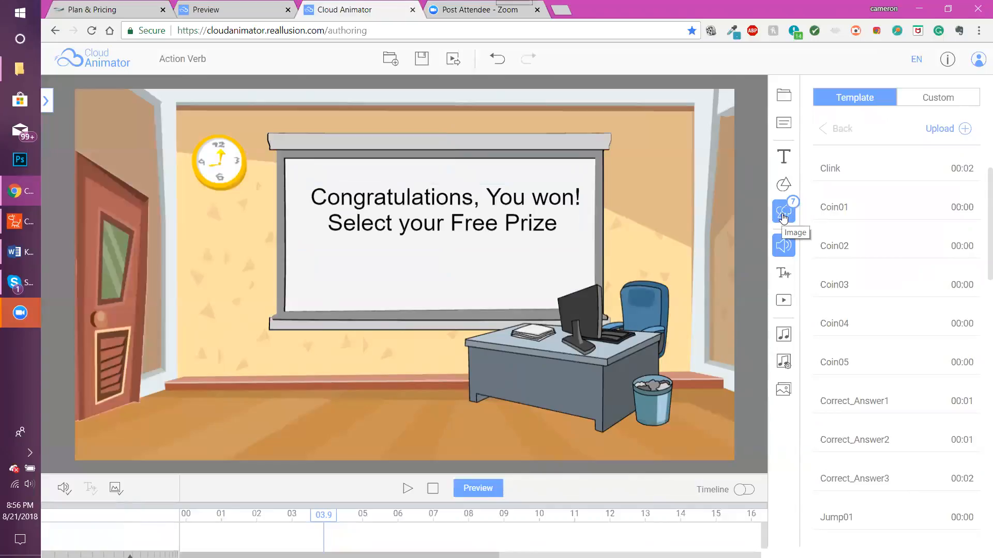
Add a Star shape to the Correct scene and move the start of its clip to 0 seconds.
left_click(783, 188)
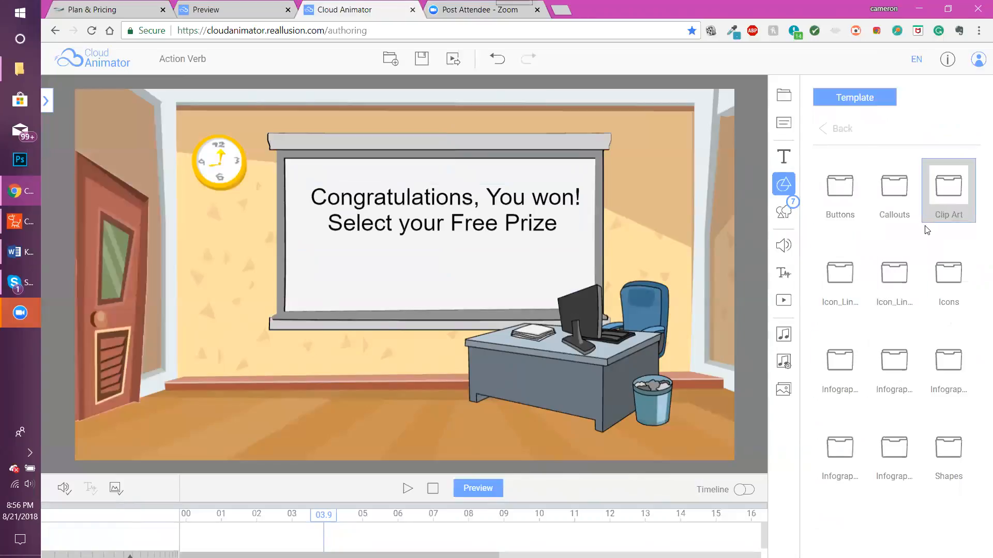
left_click(953, 455)
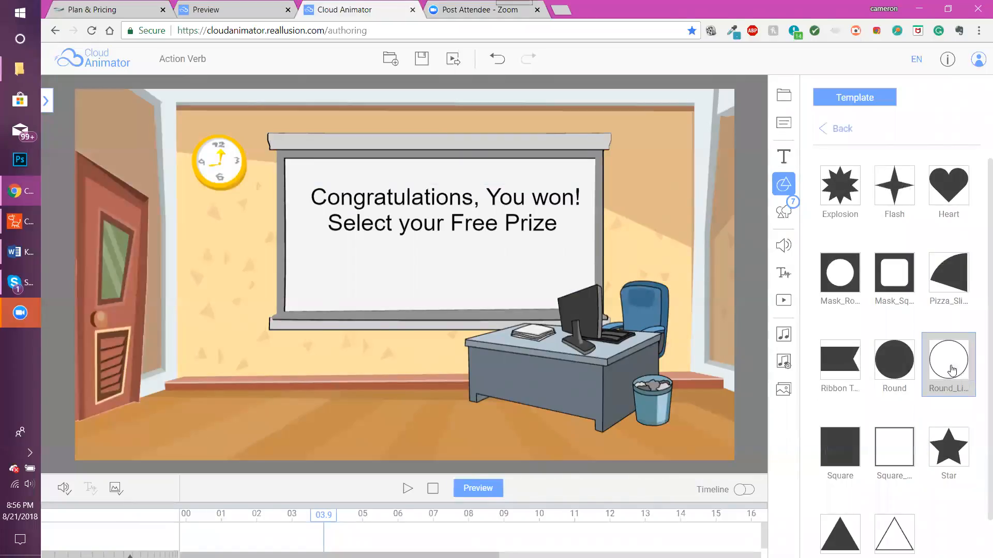
left_click(953, 455)
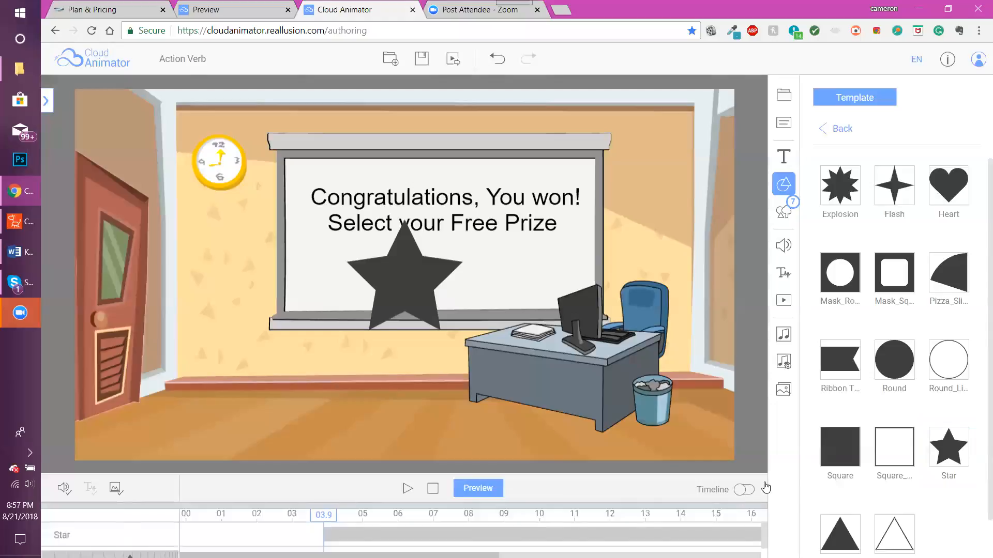
left_click(745, 490)
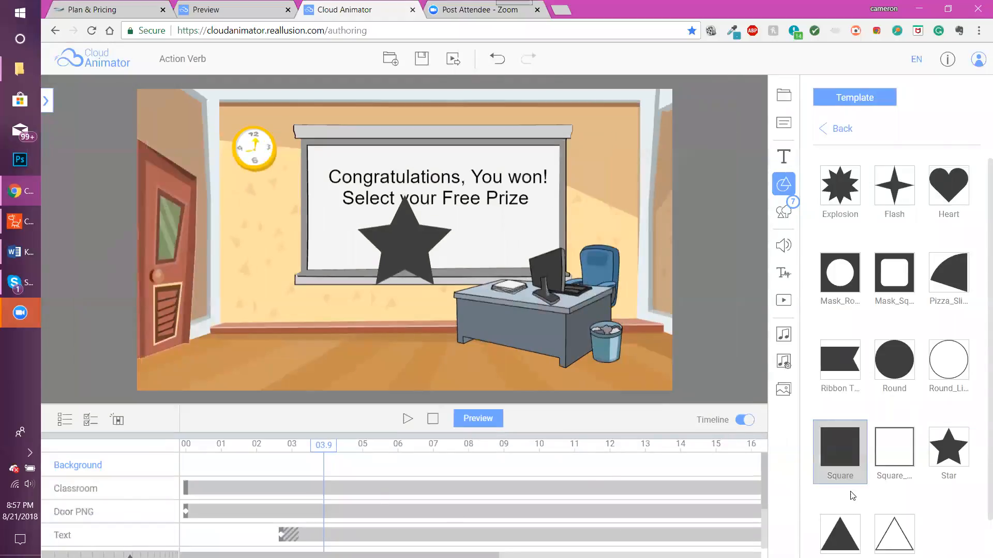
left_click_drag(765, 483, 765, 518)
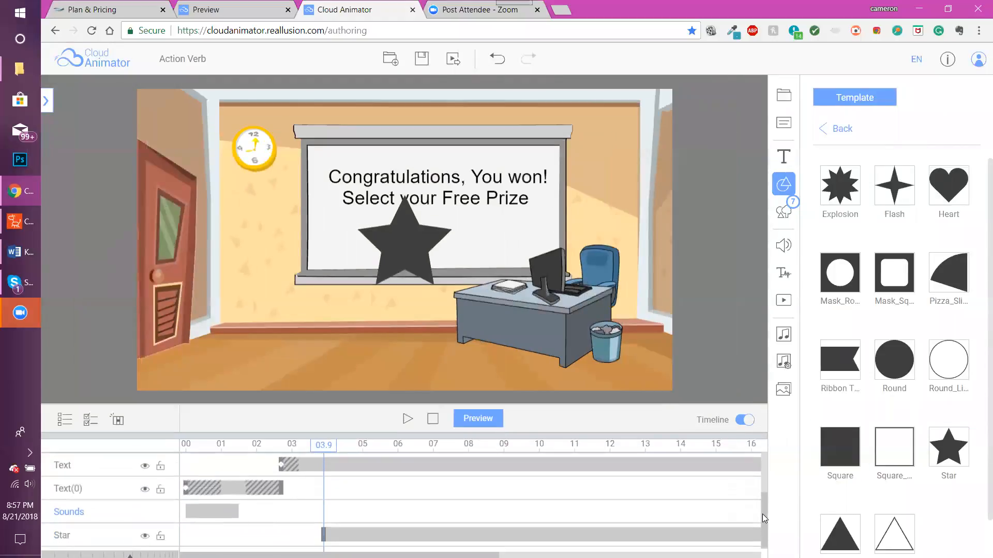
left_click_drag(324, 538, 179, 533)
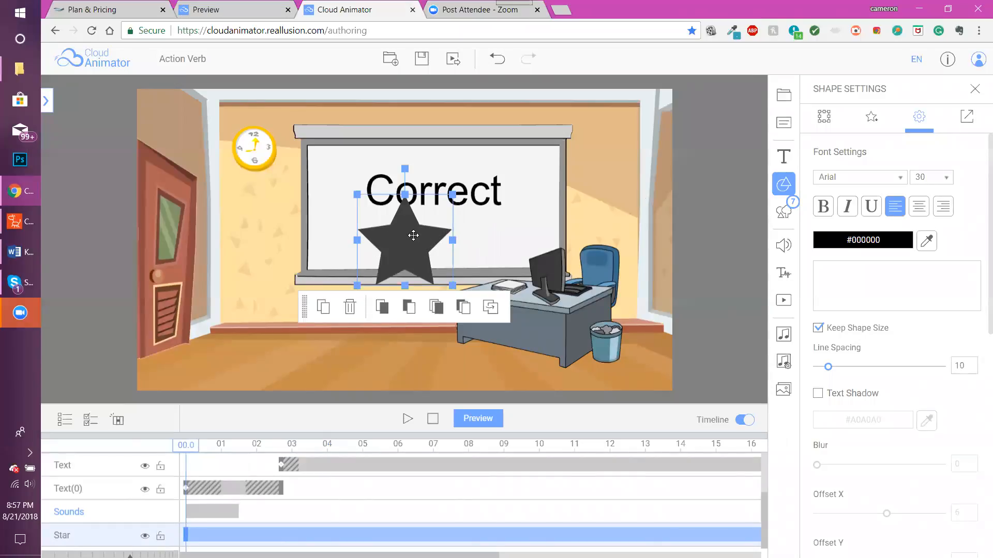
Shrink the star to about half its size and place it on the whiteboard, below and left of "Correct".
left_click_drag(412, 236, 356, 226)
left_click_drag(399, 186, 382, 207)
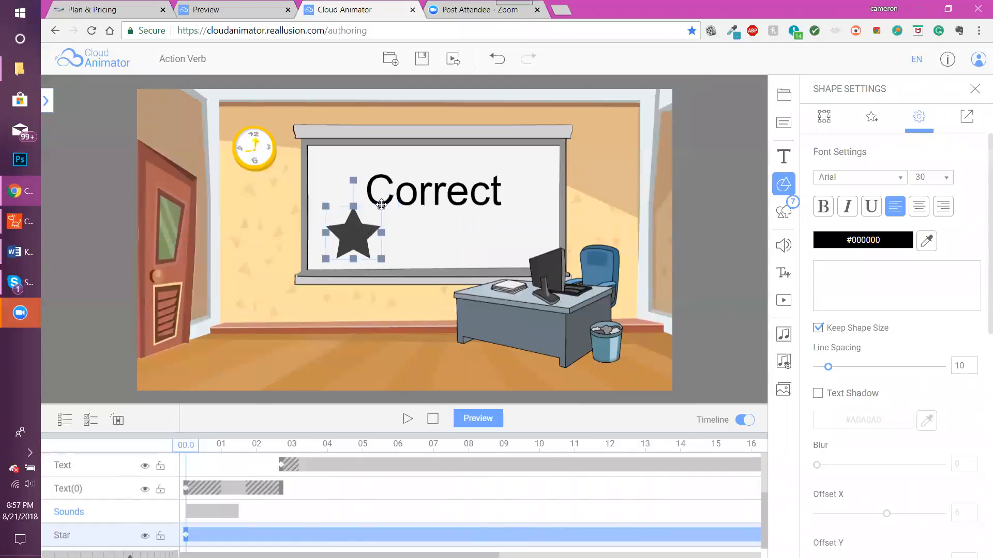
left_click(381, 206)
left_click_drag(380, 207, 354, 229)
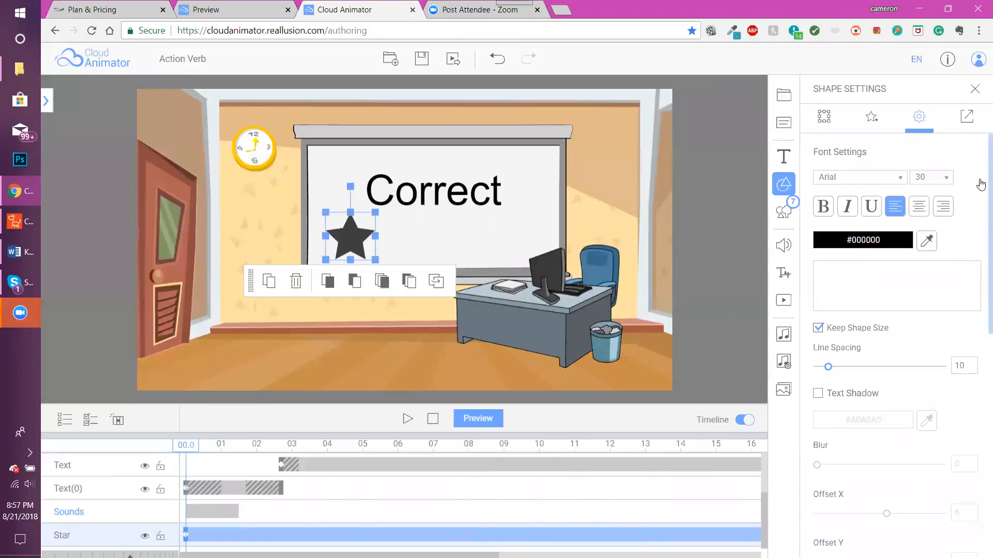
Change the star's fill color to bright yellow.
scroll(971, 203, "down", 9)
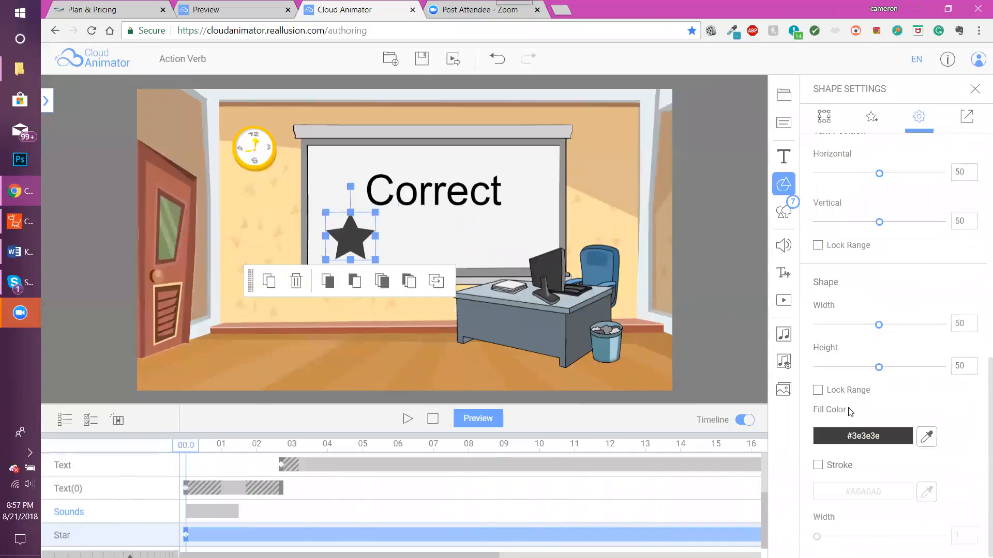
left_click(867, 437)
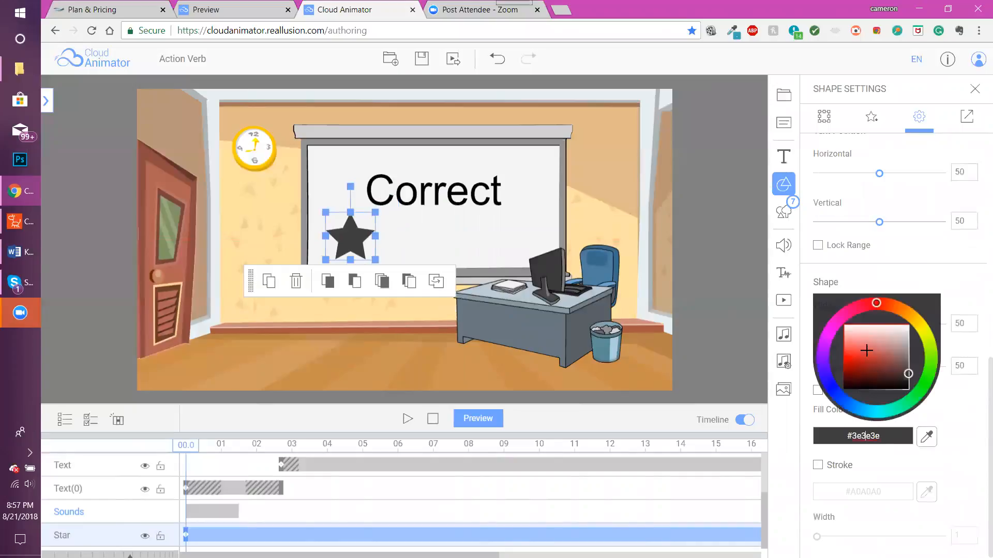
left_click(919, 324)
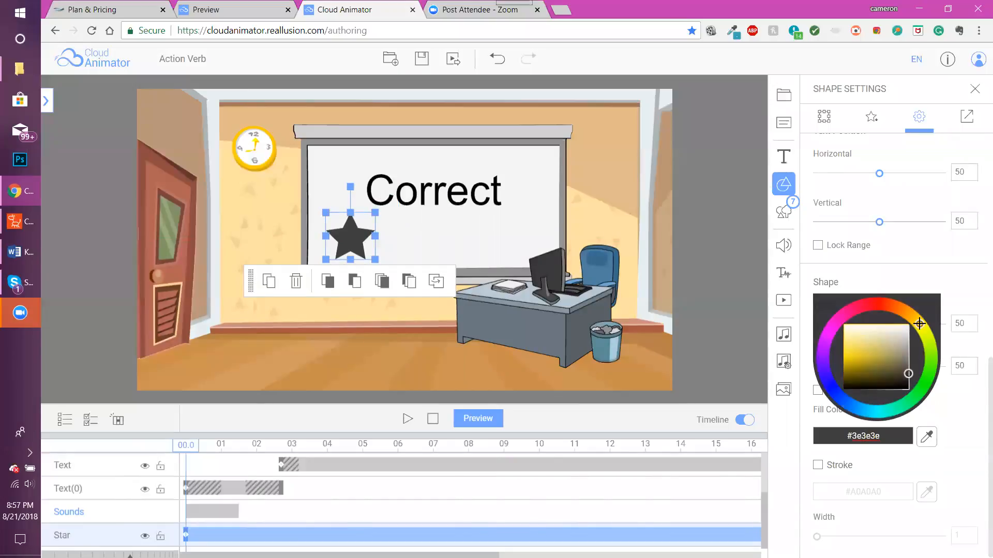
left_click_drag(859, 356, 846, 357)
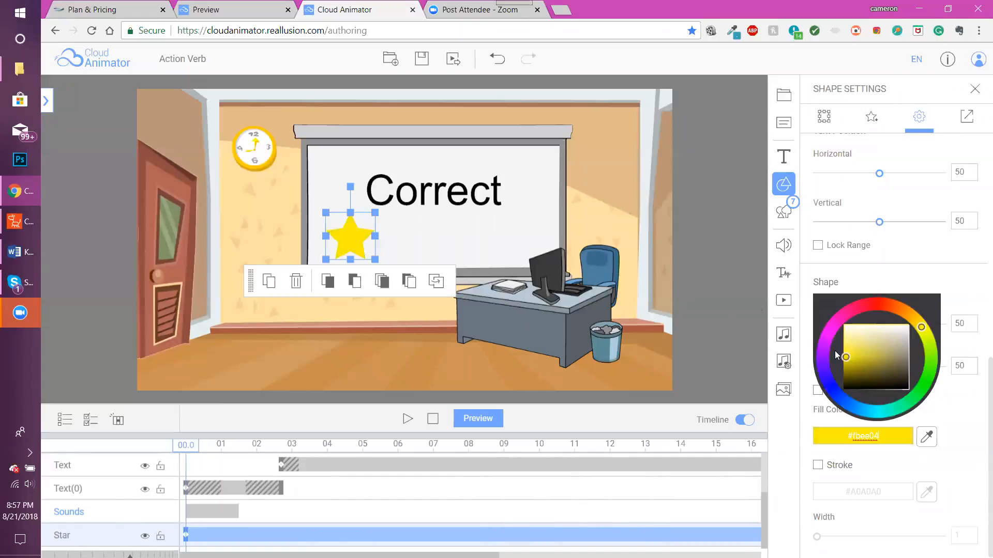
left_click(739, 295)
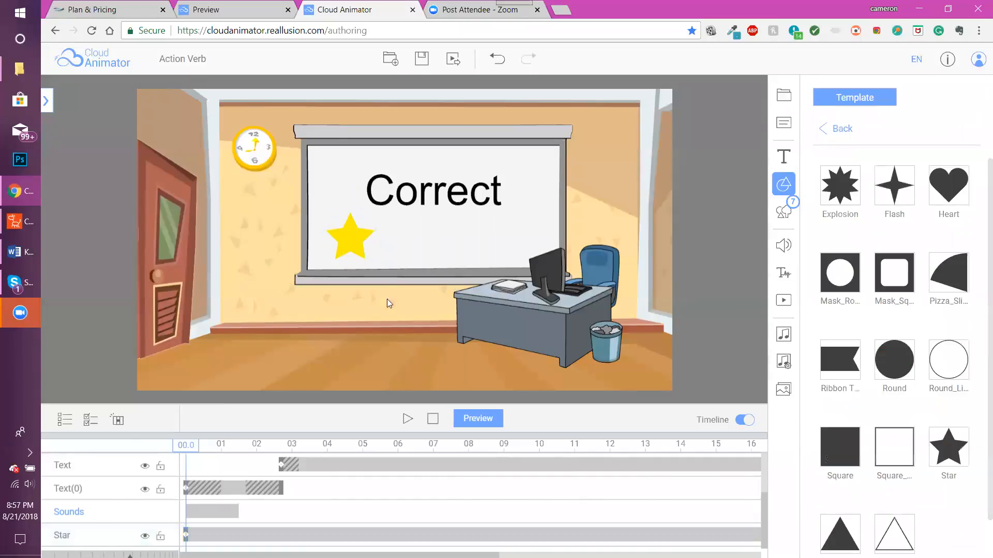
Try the Whirl 2 entrance effect on the yellow star, and apply the Whirl variant just before it instead.
left_click(351, 228)
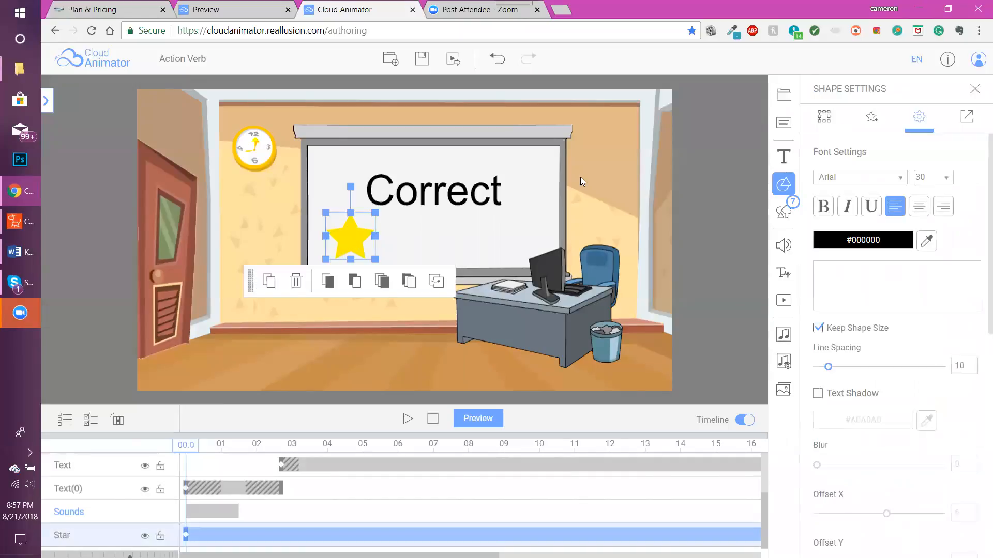
left_click(872, 116)
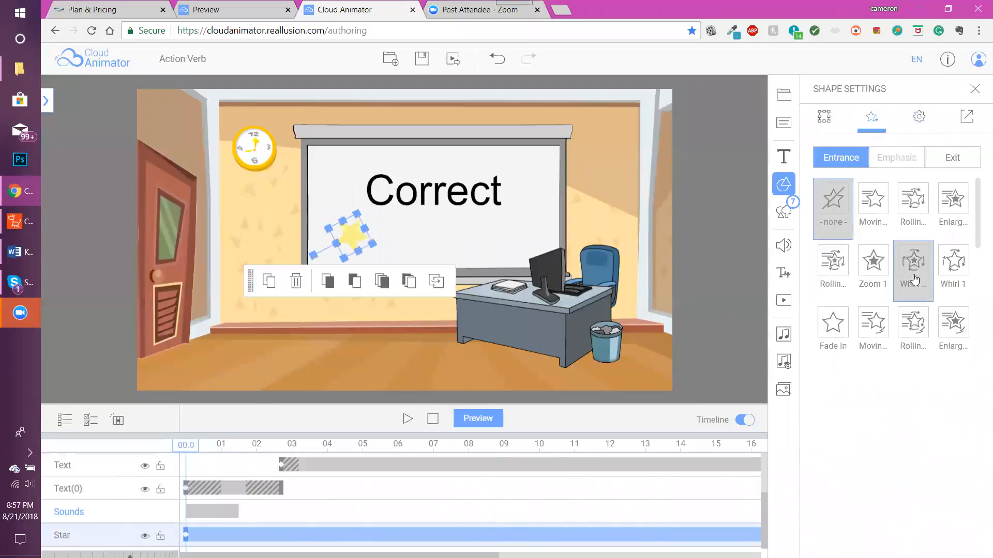
left_click_drag(978, 243, 979, 297)
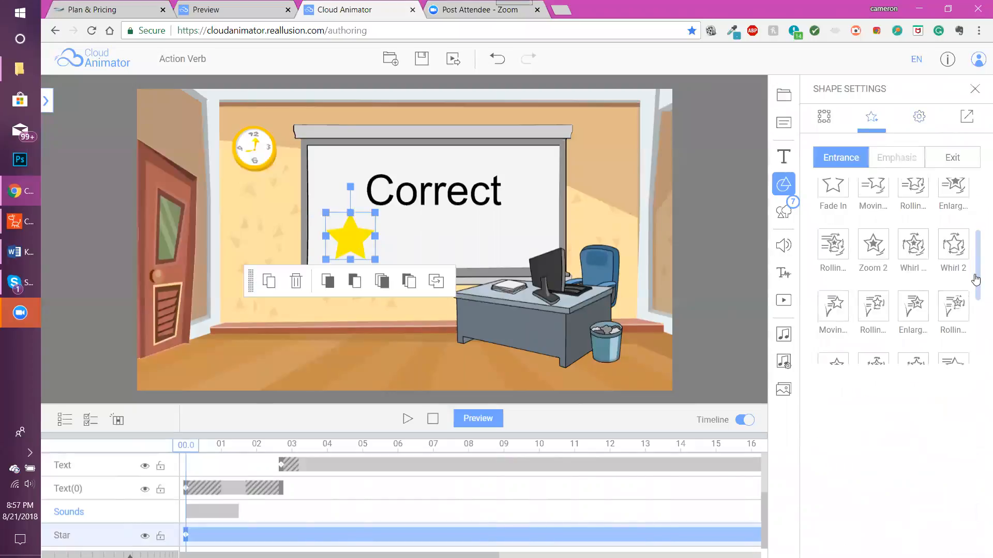
left_click(946, 251)
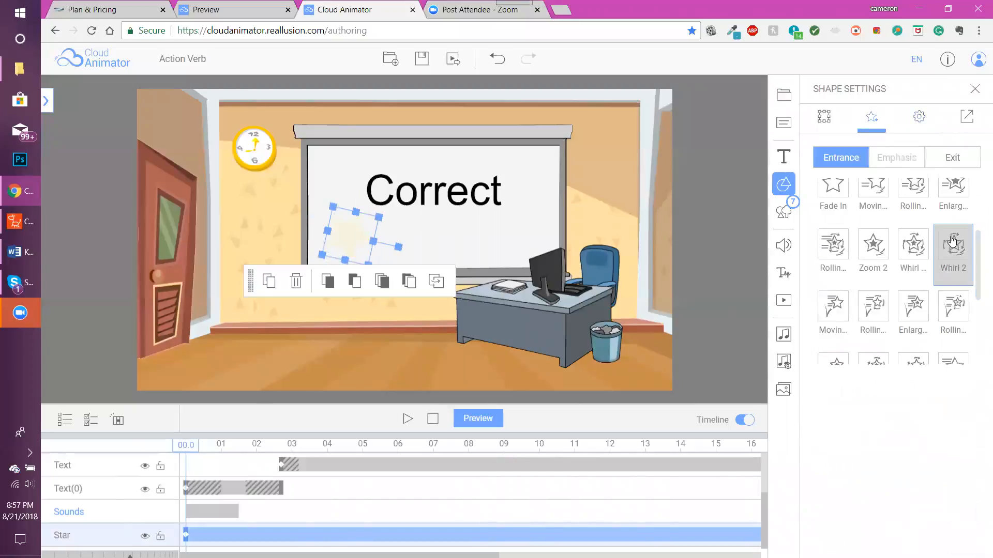
left_click(911, 252)
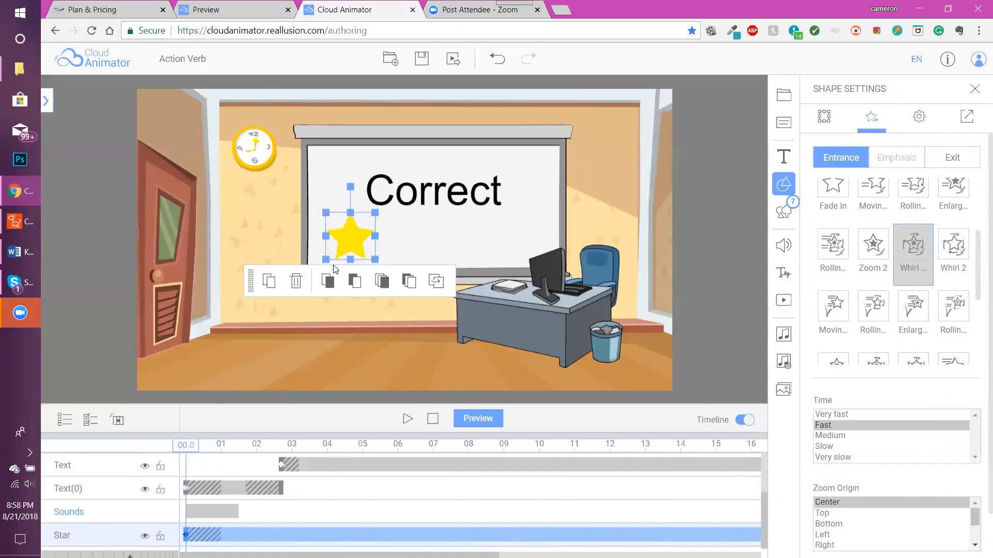
Duplicate the yellow star twice and arrange the three stars in an even row below "Correct".
left_click(266, 282)
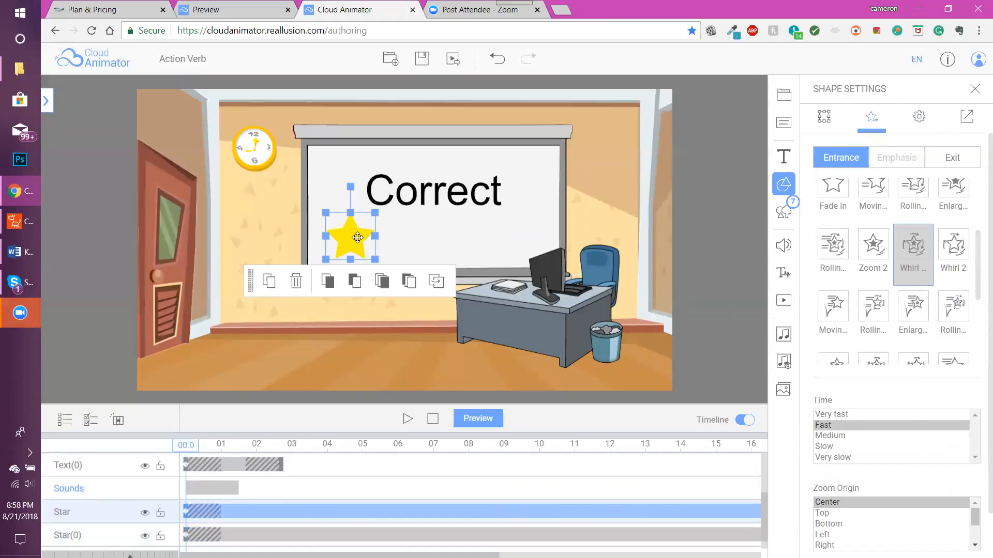
left_click_drag(358, 237, 497, 240)
left_click(343, 281)
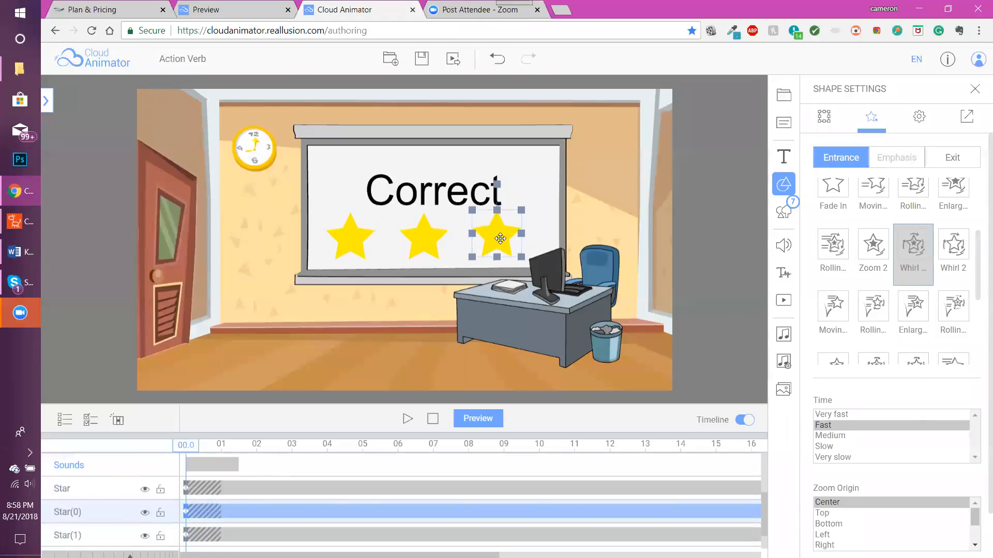
Stagger the star entrances by starting the second star at 0.4 seconds and the third at 0.8 seconds.
left_click(188, 513)
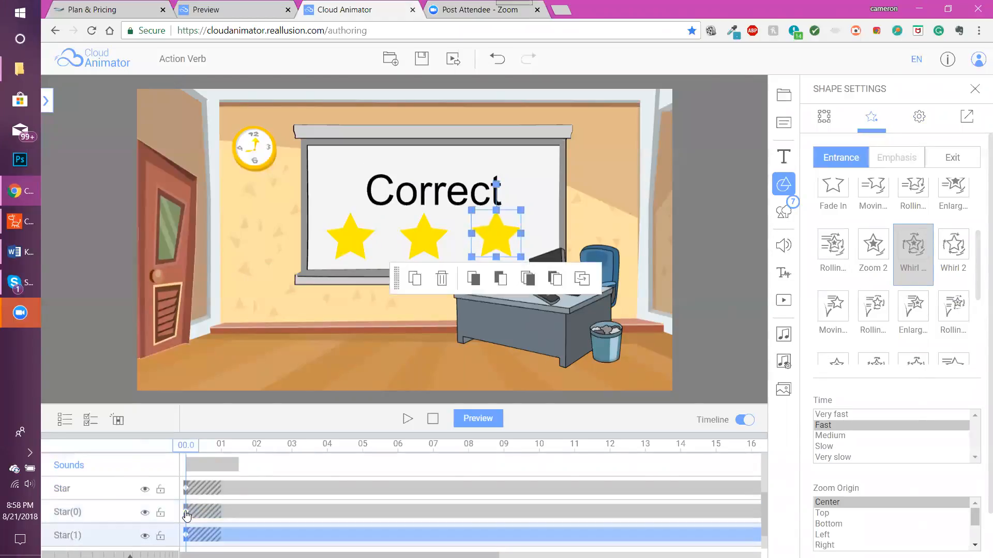
left_click_drag(199, 510, 202, 513)
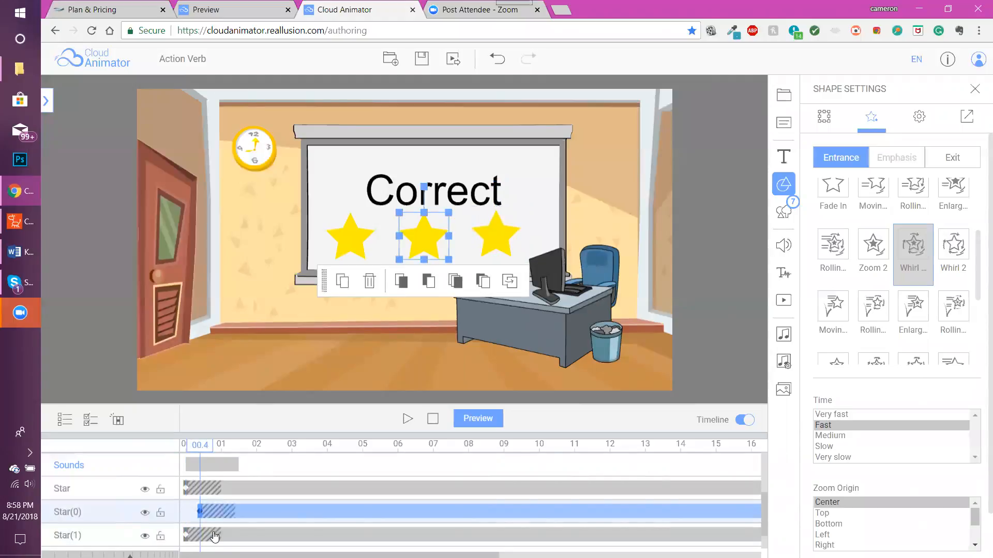
left_click_drag(212, 537, 215, 533)
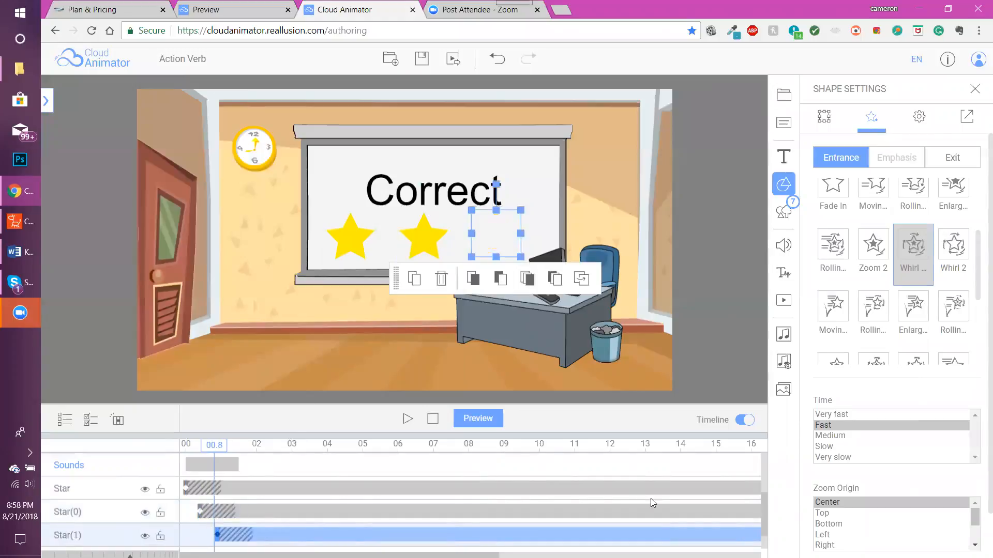
Shorten the three star clips on the timeline so they end at about 3.6, 3.7 and 3.8 seconds.
scroll(764, 499, "up", 2)
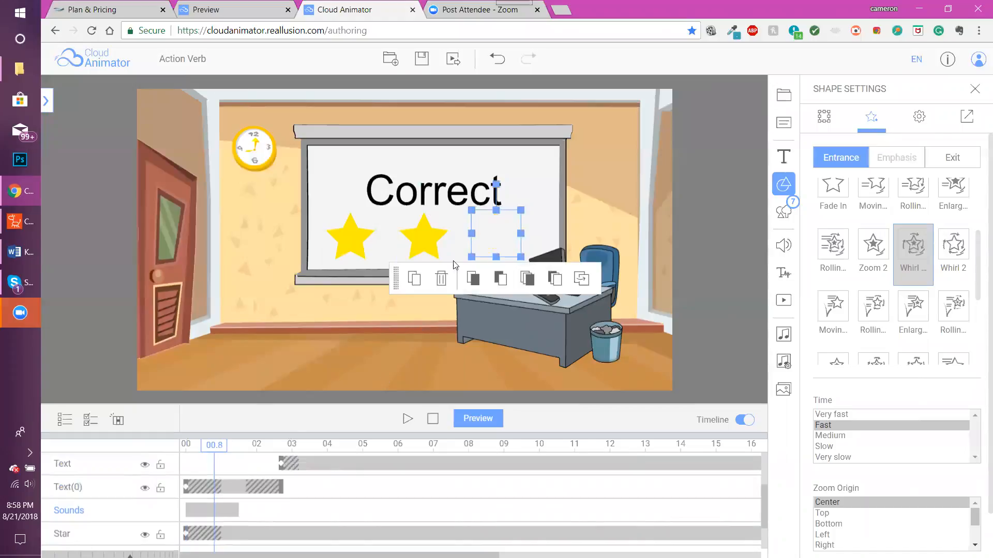
left_click(334, 463)
left_click_drag(401, 436, 423, 257)
left_click_drag(342, 555, 310, 555)
left_click_drag(129, 556, 177, 556)
left_click_drag(537, 429, 254, 421)
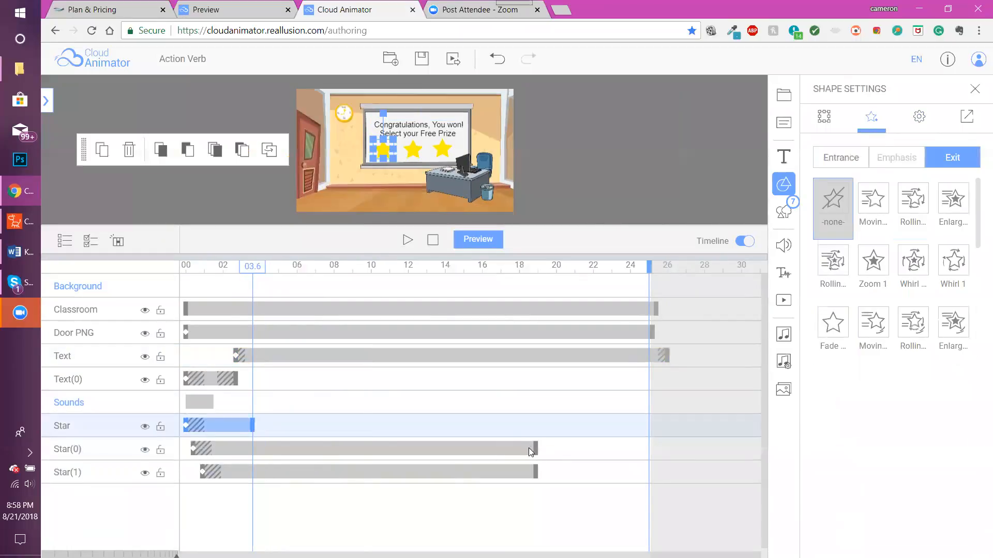
left_click_drag(536, 450, 256, 450)
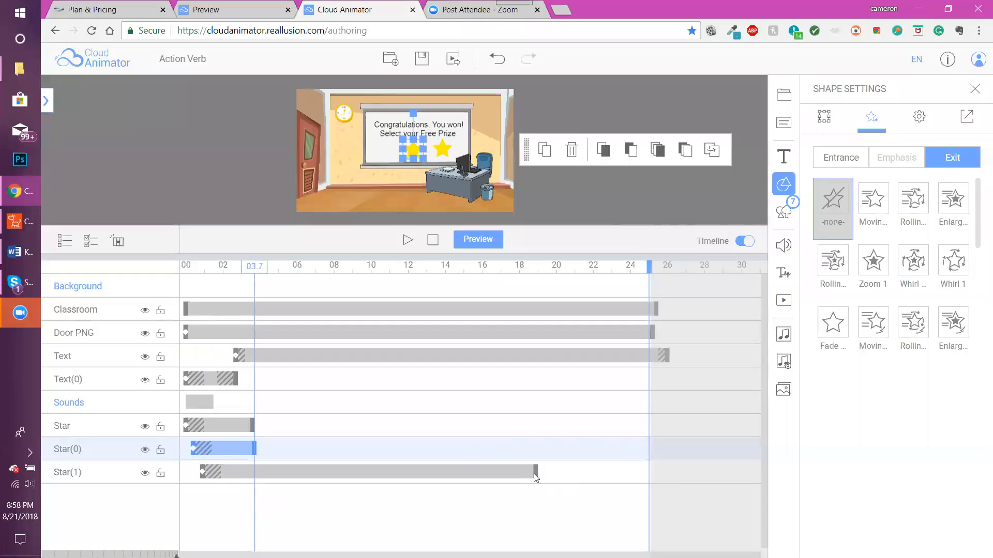
left_click_drag(535, 477, 257, 470)
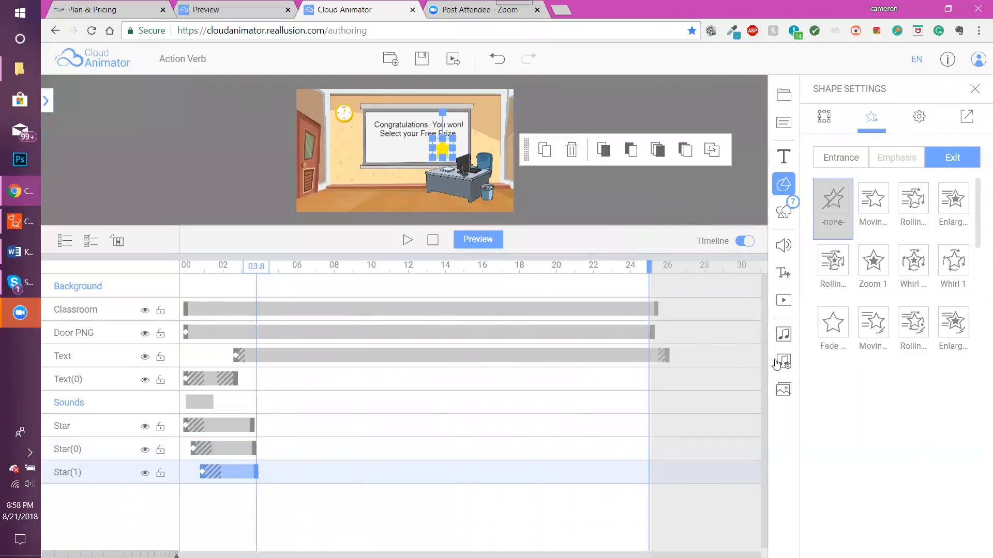
Give all three stars the Fade exit effect with its time set to Very fast.
left_click(831, 331)
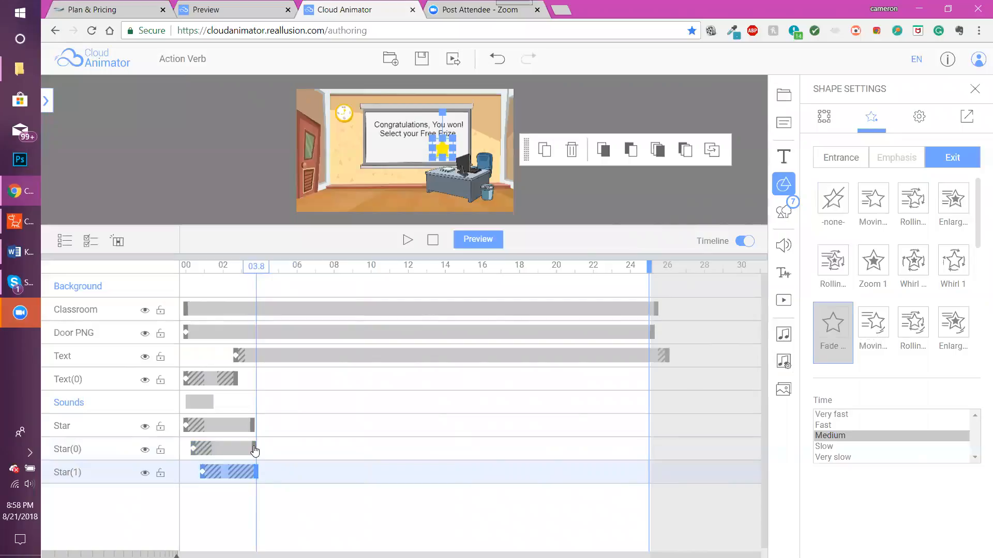
left_click(255, 450)
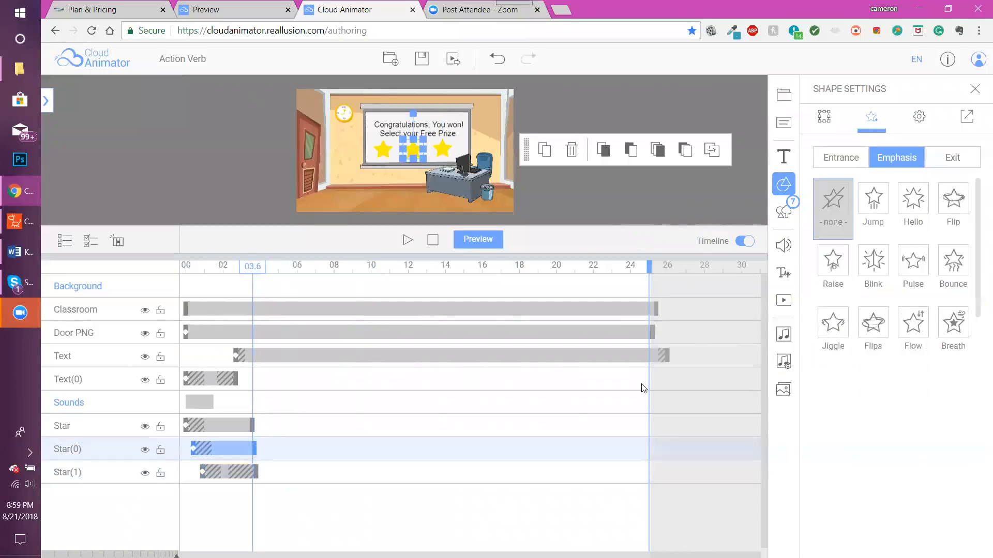
left_click(970, 160)
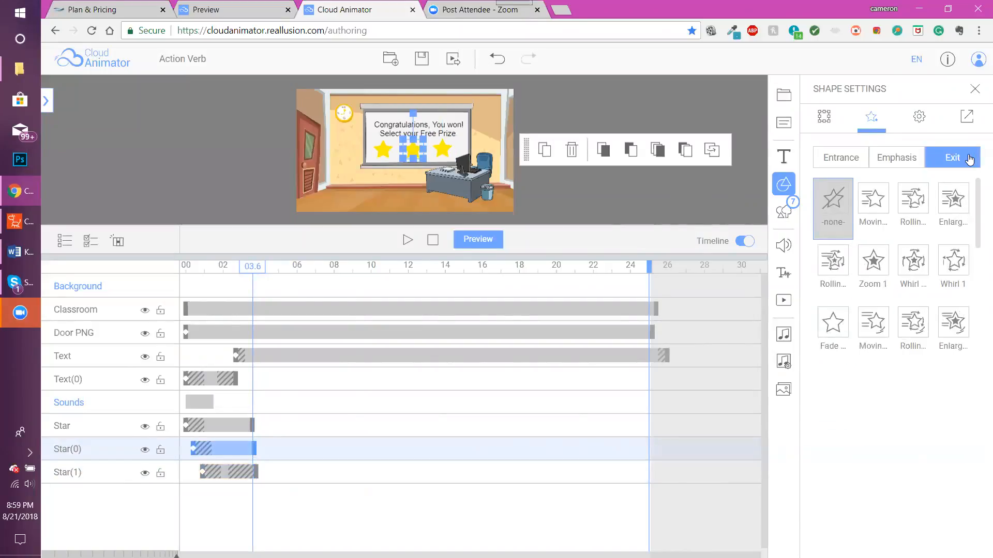
left_click(840, 331)
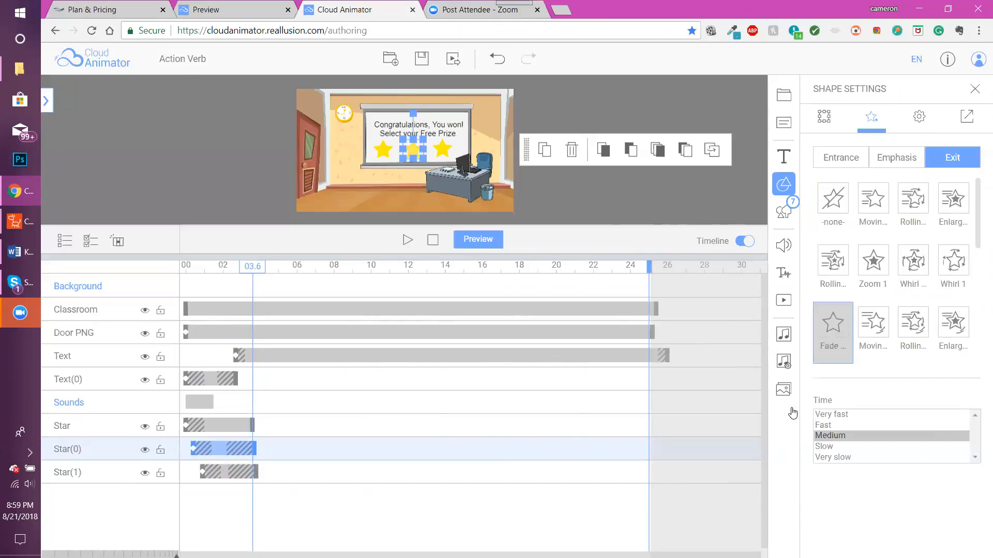
left_click(845, 415)
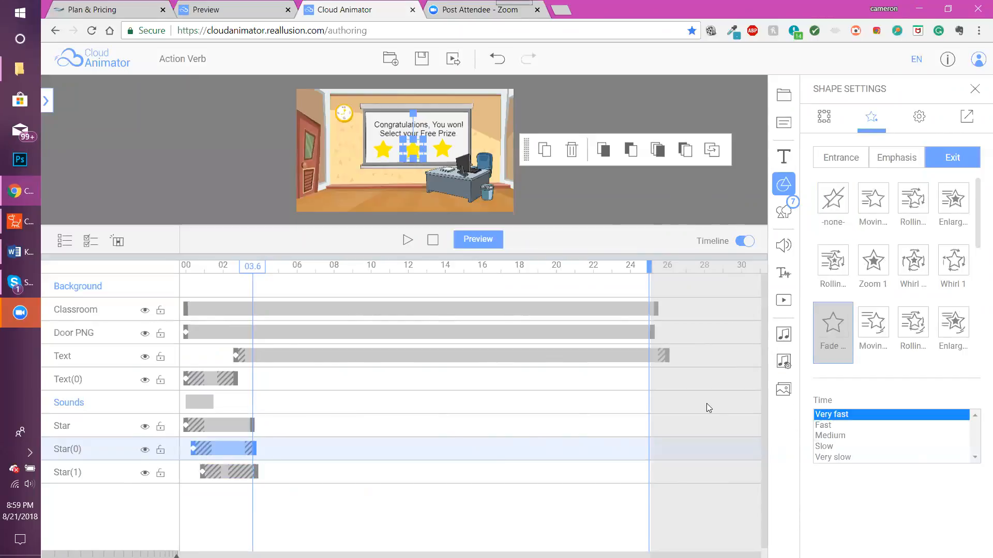
left_click(258, 476)
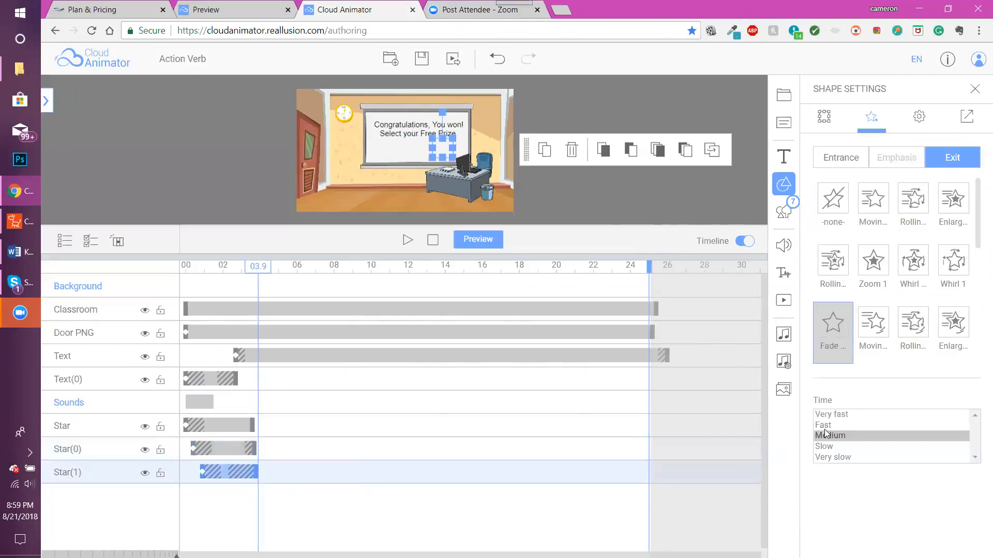
left_click(252, 430)
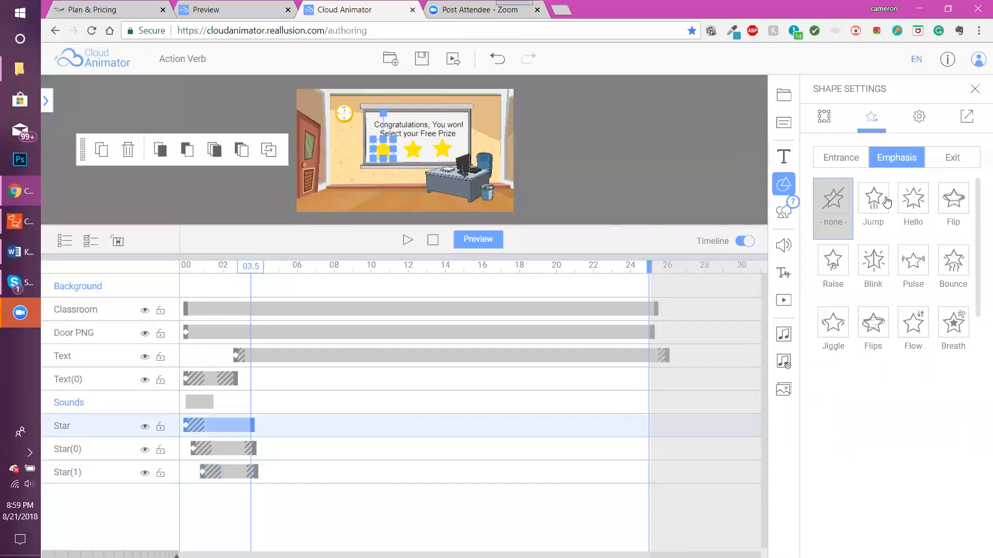
left_click(934, 170)
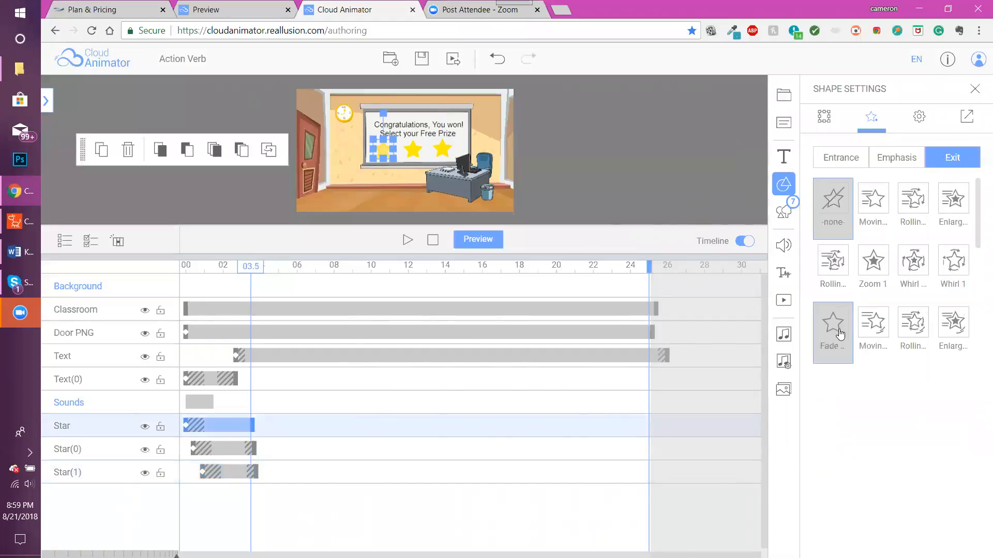
left_click(840, 331)
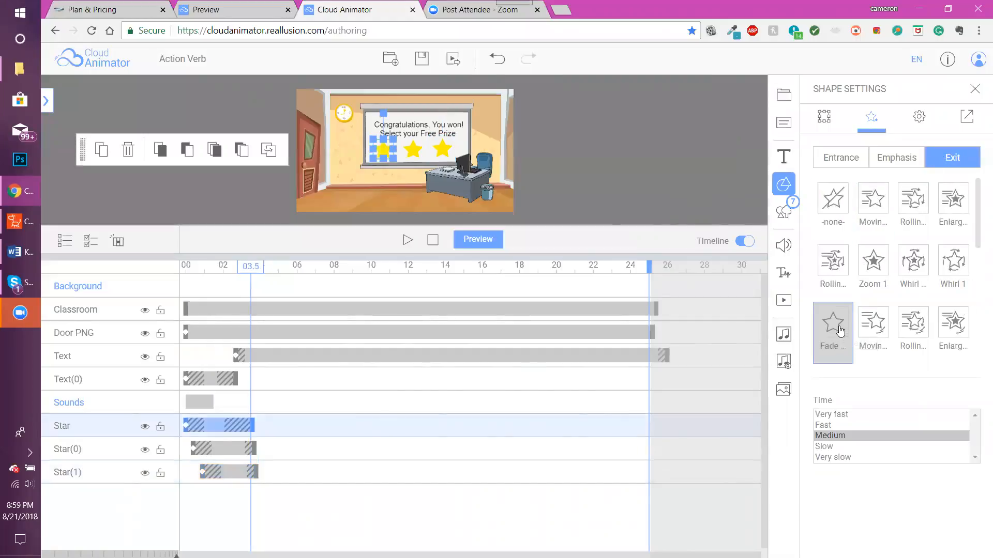
left_click(856, 416)
Shorten all three star clips to end at 2.7 seconds, together with the "Correct" text.
left_click_drag(177, 556, 51, 556)
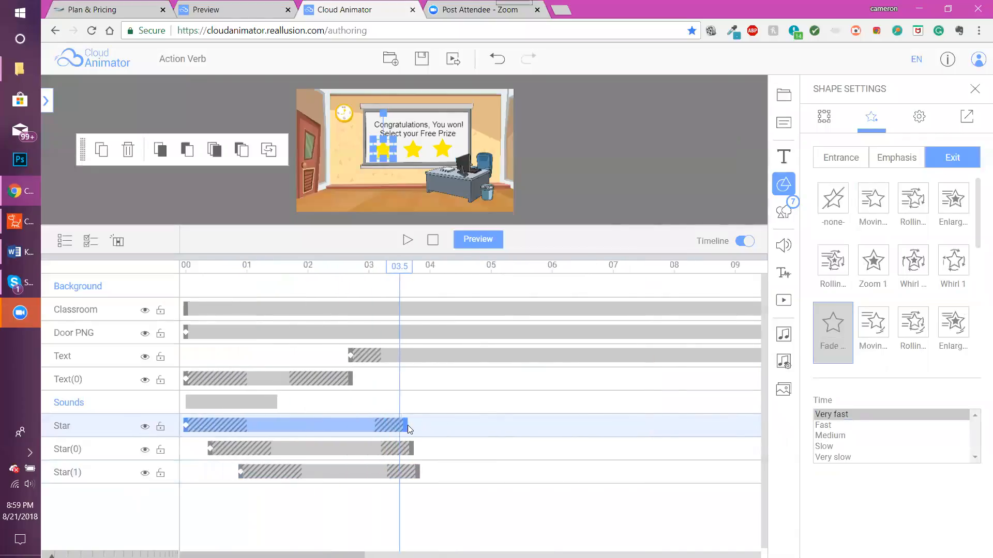
left_click(354, 425)
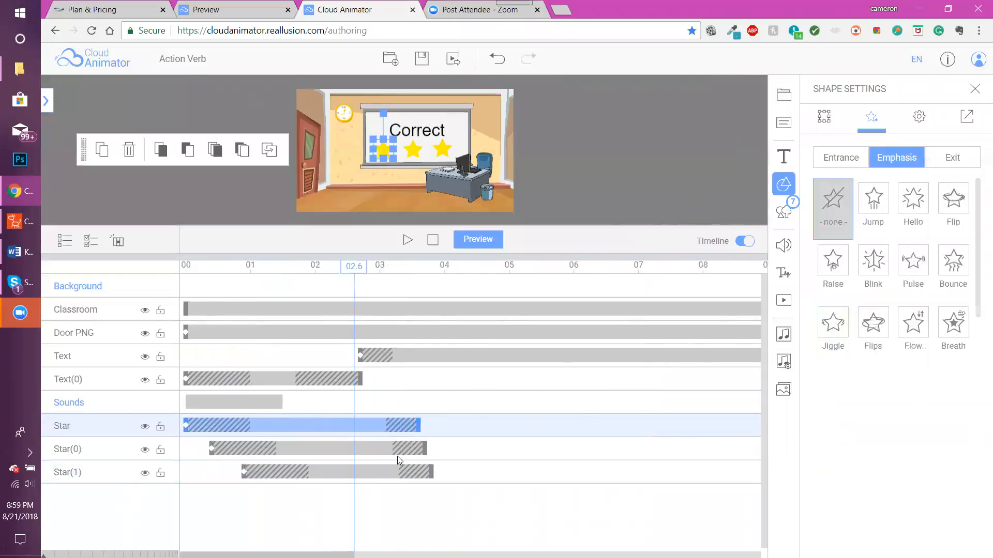
left_click_drag(419, 425, 363, 424)
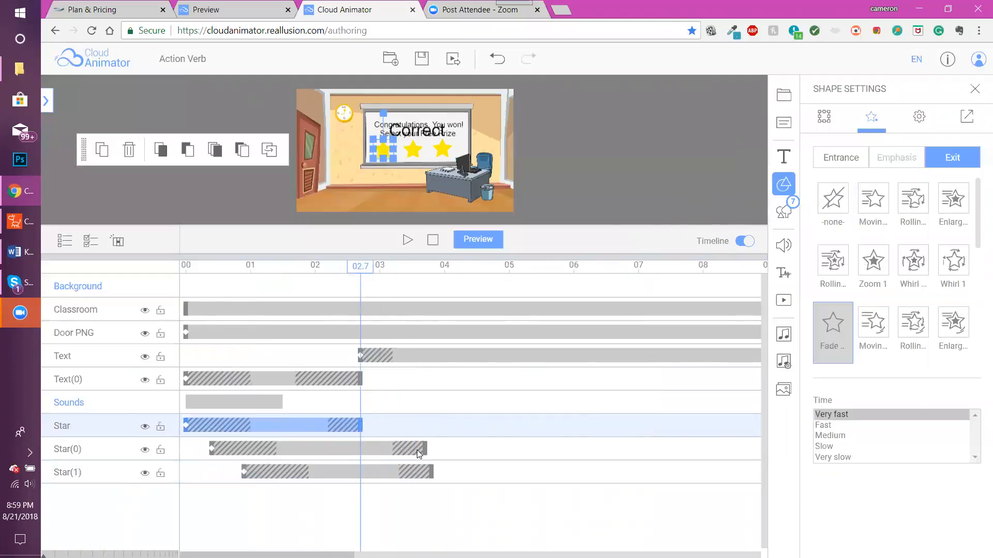
left_click_drag(424, 452, 361, 449)
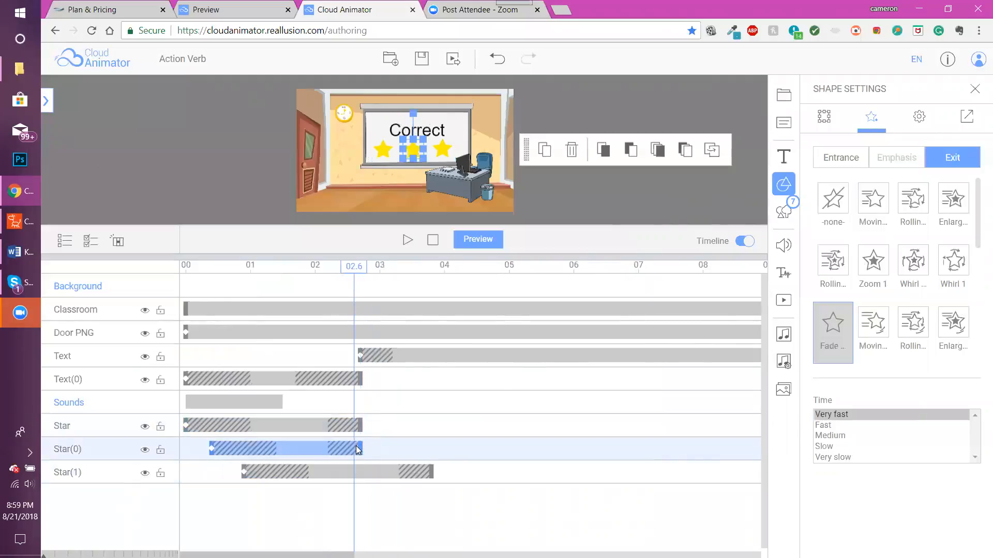
left_click_drag(431, 471, 362, 470)
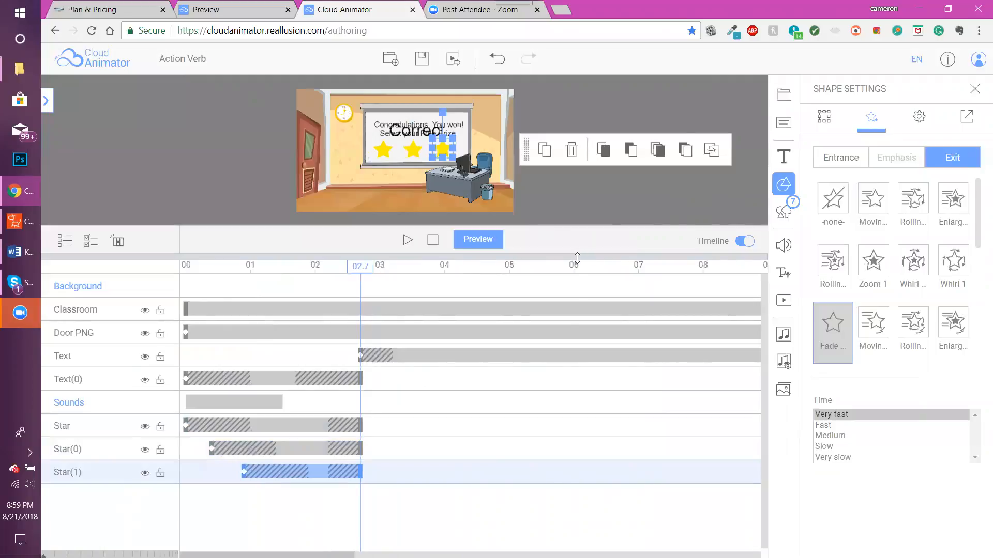
Move the playhead to 3.6 seconds and add the question-mark box image from the webinar images folder to the scene.
left_click_drag(577, 258, 563, 383)
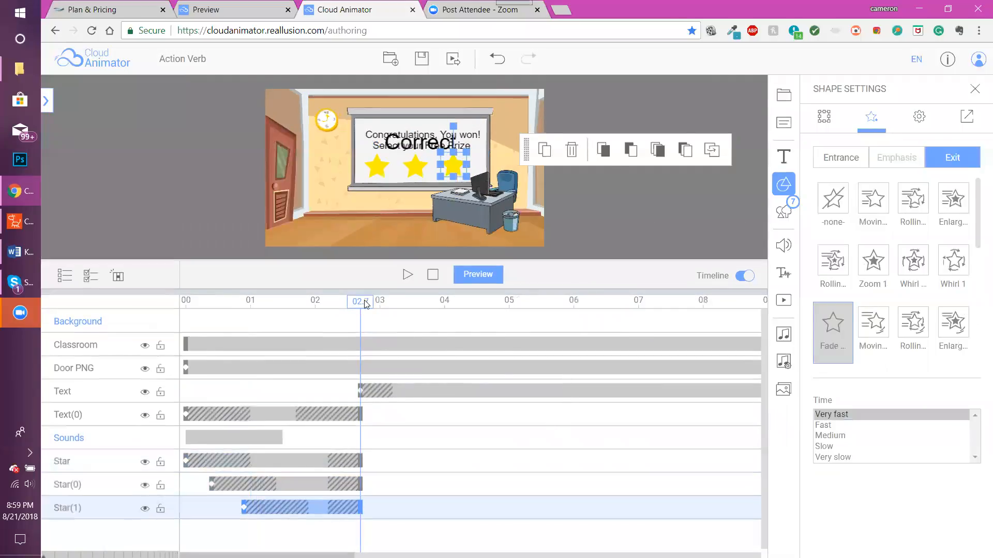
left_click_drag(365, 261, 364, 395)
left_click_drag(396, 439, 418, 440)
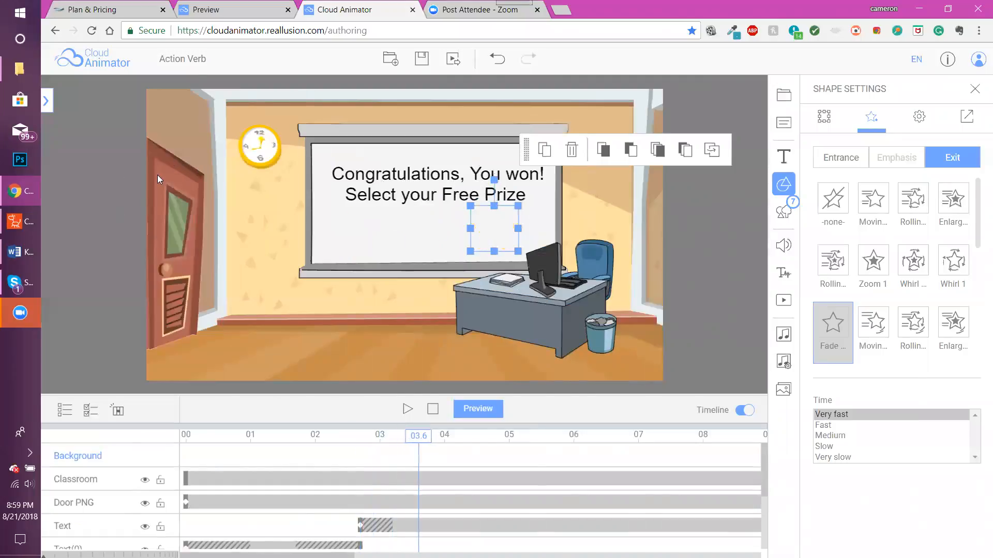
left_click(106, 151)
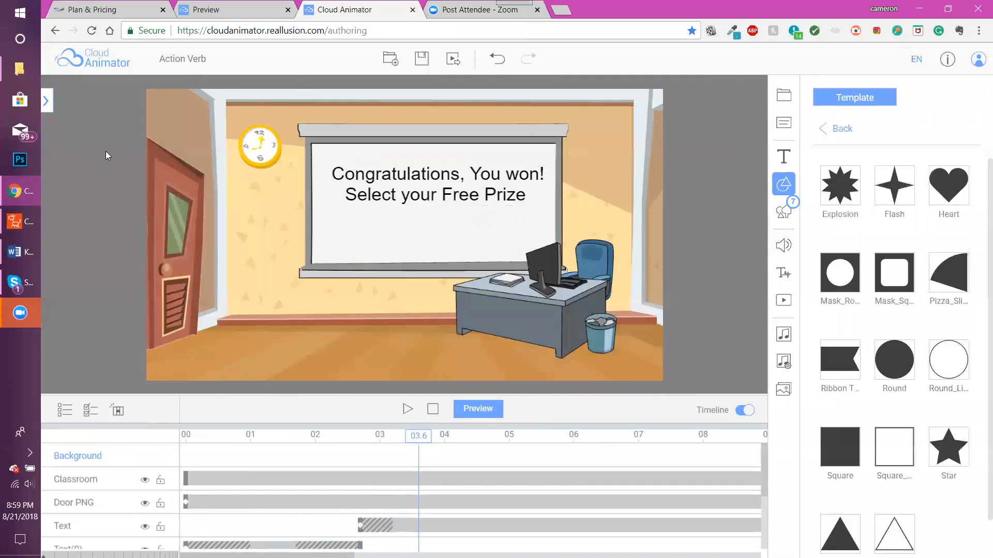
left_click(20, 69)
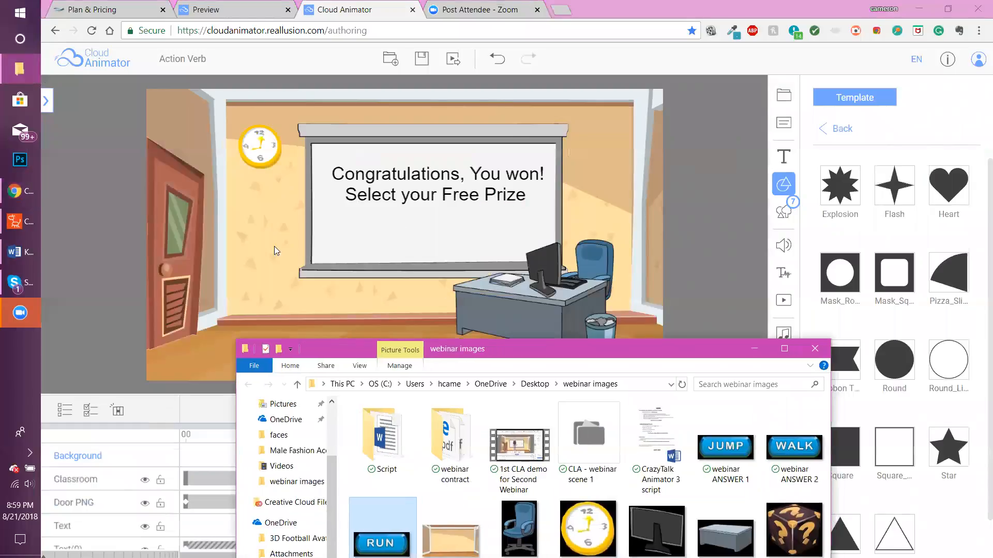
left_click_drag(490, 347, 270, 249)
left_click_drag(600, 450, 533, 269)
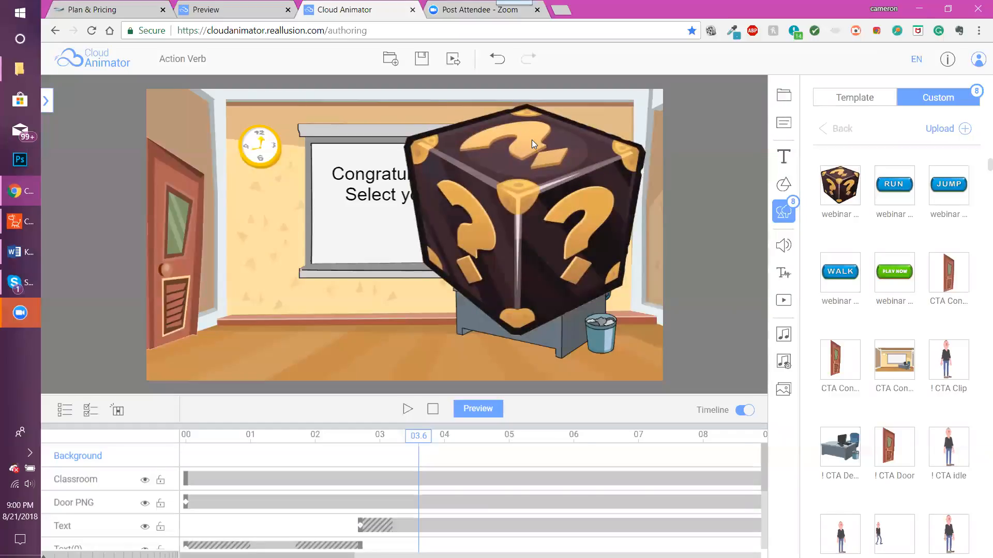
Shrink the question-mark box, centre it below "Select your Free Prize", and apply the Whirl entrance effect listed just before Whirl 1.
left_click(549, 192)
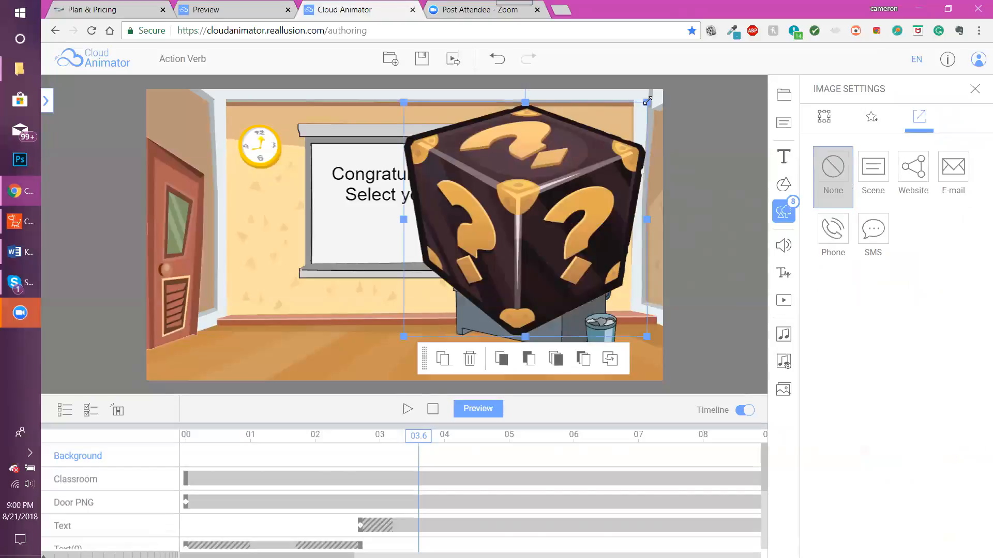
left_click_drag(647, 99, 479, 213)
left_click_drag(450, 289, 434, 225)
left_click_drag(486, 181, 439, 229)
left_click(872, 117)
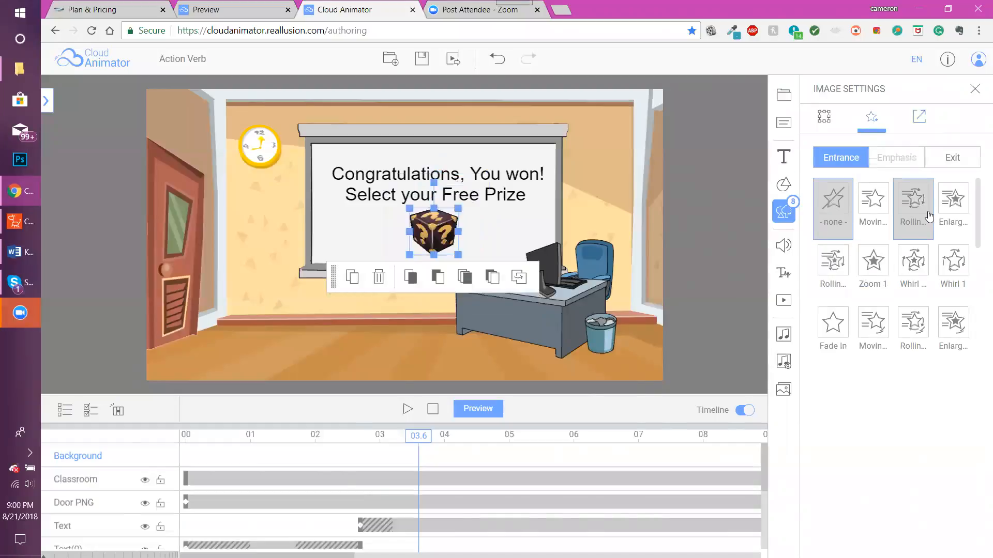
left_click(911, 273)
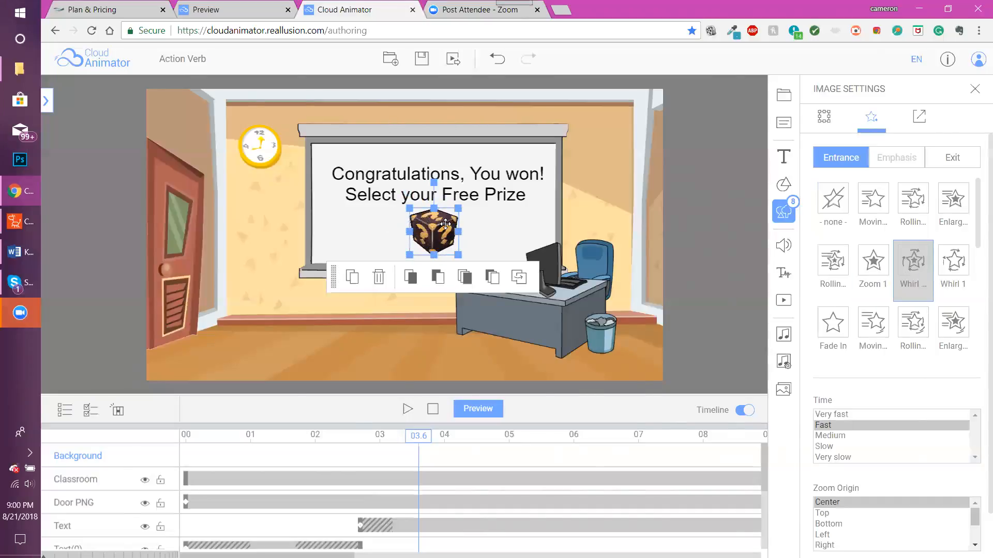
Copy the web address of the open Plan & Pricing page and return to the Action Verb project.
left_click(128, 10)
left_click_drag(392, 31, 175, 33)
key("ctrl+c")
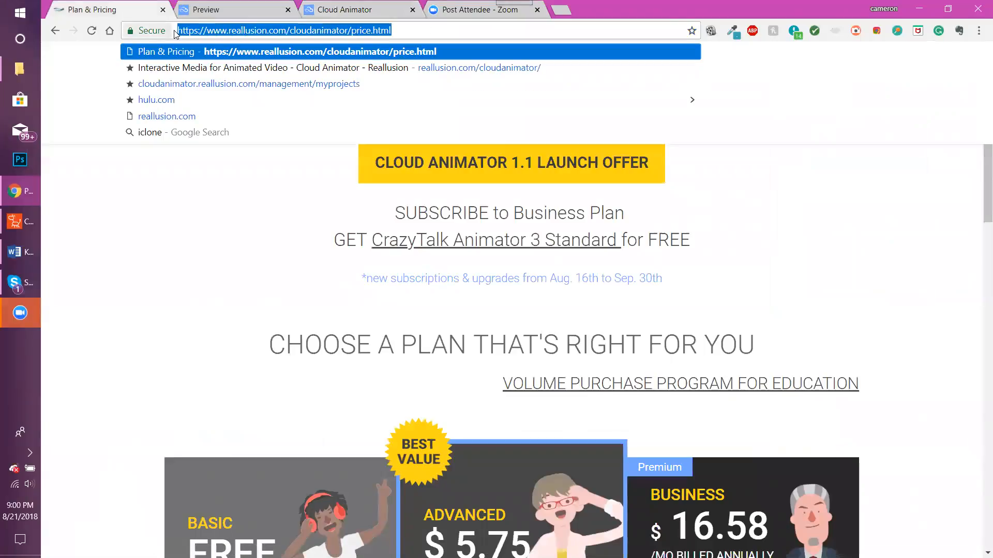
left_click(216, 16)
left_click(346, 10)
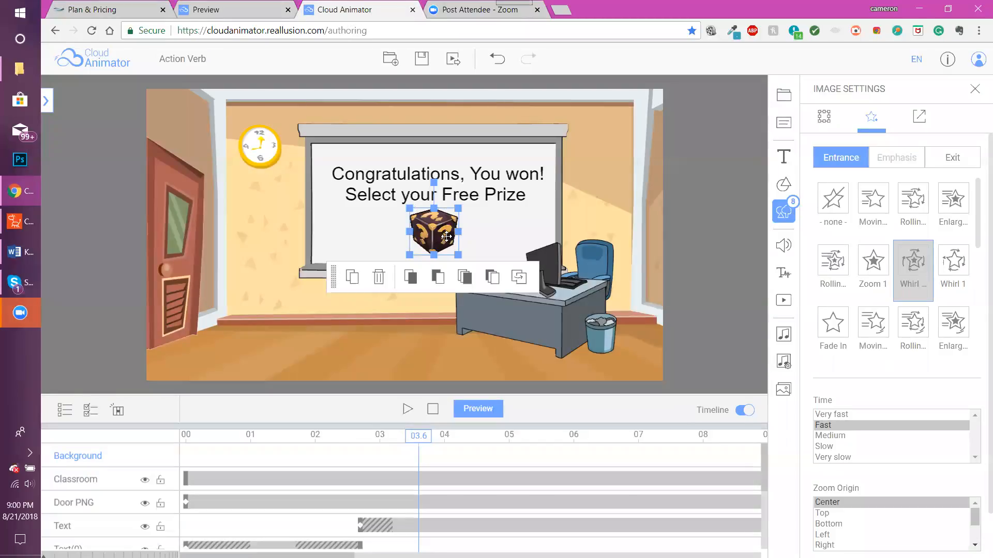
left_click(920, 123)
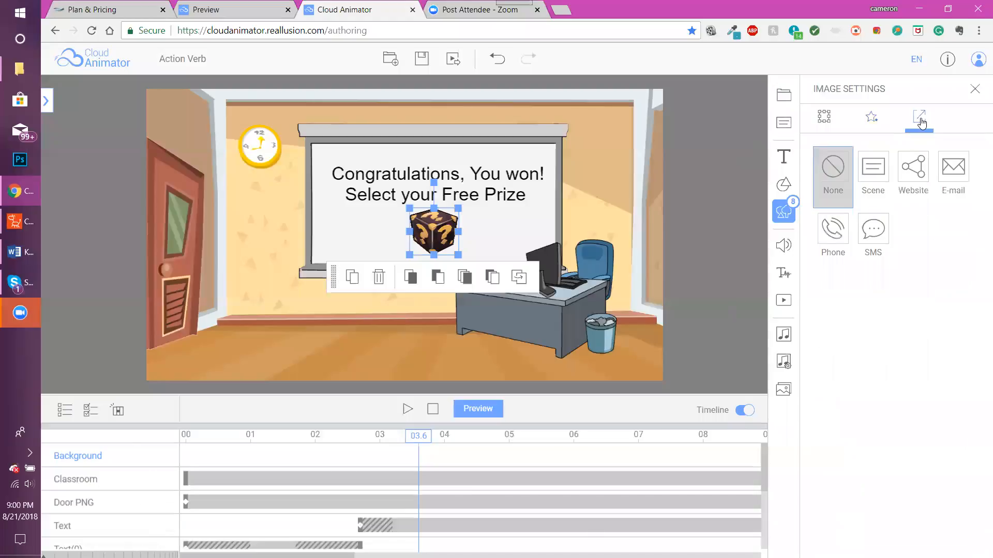
left_click(918, 170)
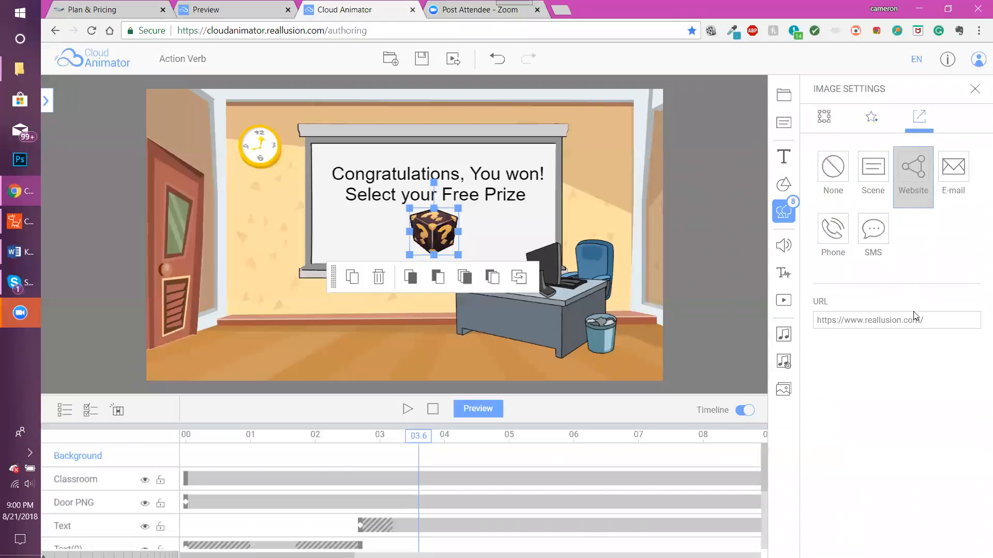
left_click_drag(933, 320, 804, 322)
key("ctrl+v")
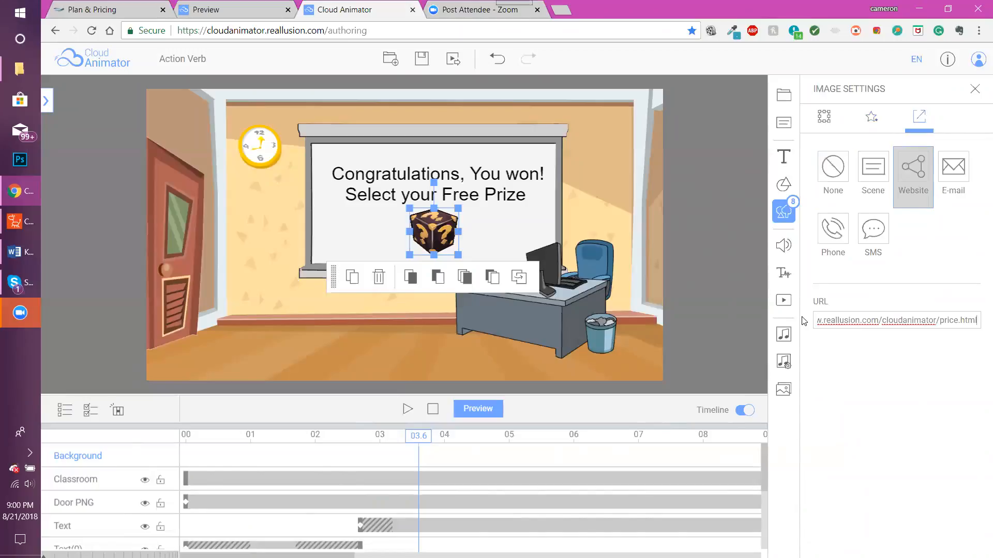
left_click(802, 317)
left_click(717, 265)
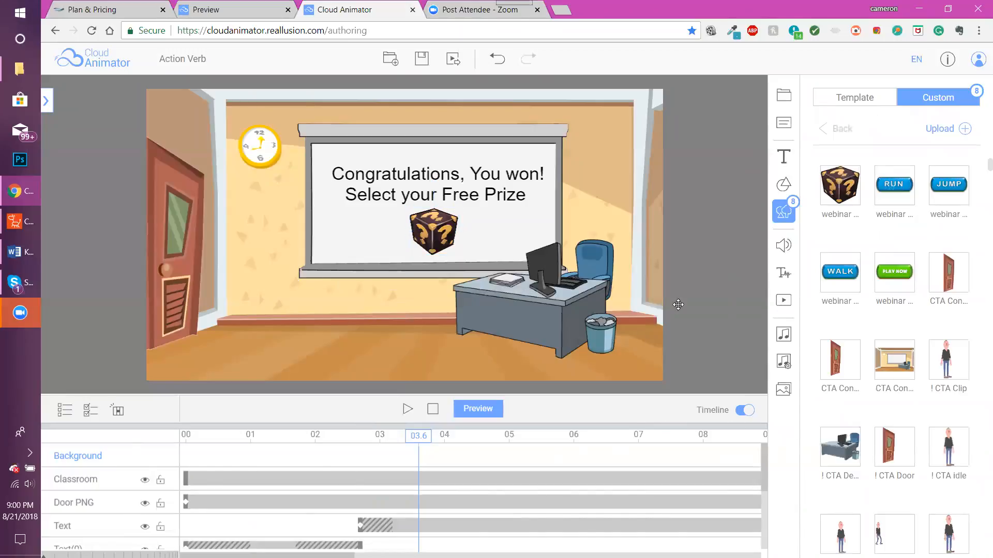
Show the scene list and scrub the Correct scene from 0.3 to 18.9 seconds to check how long its content displays.
left_click_drag(370, 443, 206, 449)
left_click(47, 101)
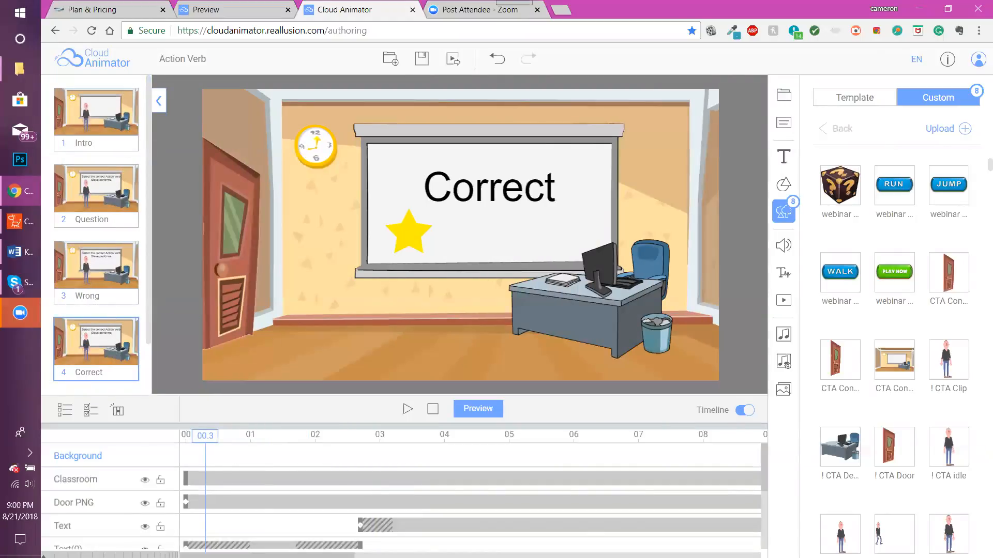
scroll(201, 449, "down", 5)
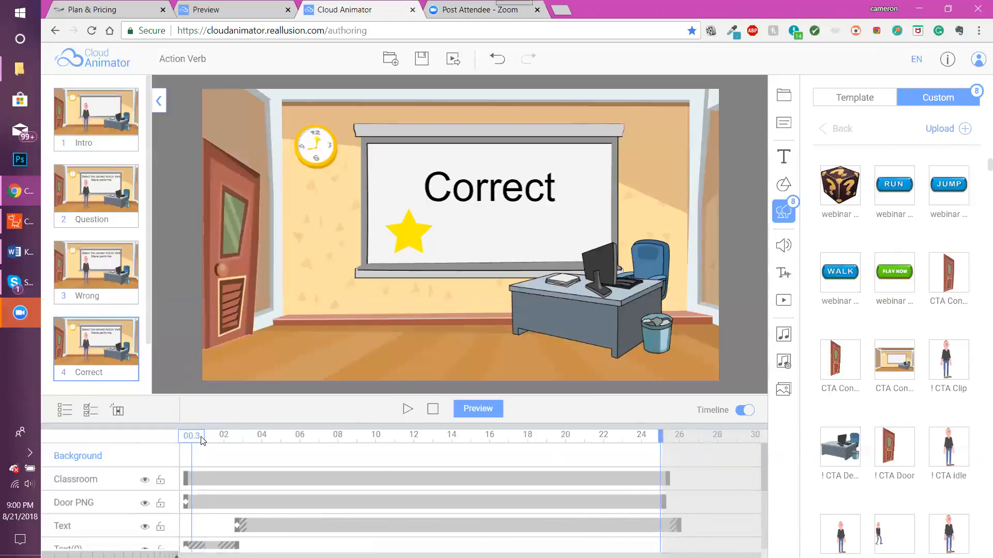
left_click_drag(266, 438, 544, 445)
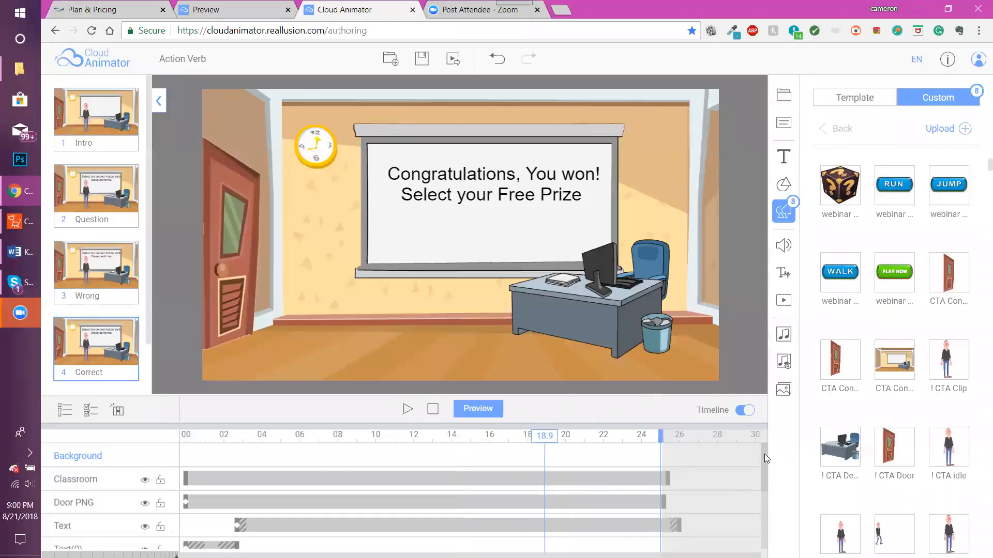
Extend the question-mark box's timeline clip in the Correct scene to the scene end at about 25 seconds.
left_click_drag(766, 459, 762, 491)
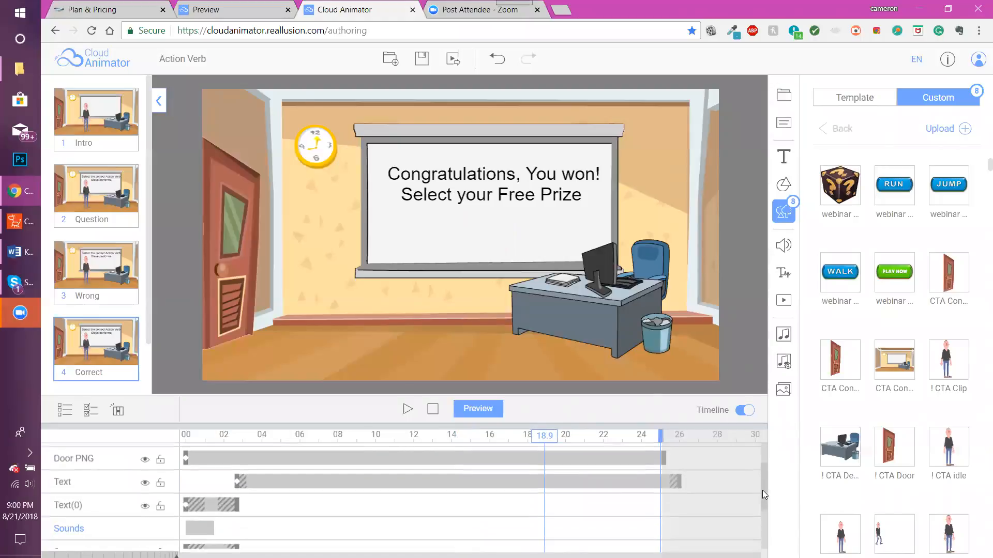
scroll(745, 515, "down", 2)
left_click_drag(538, 541, 670, 540)
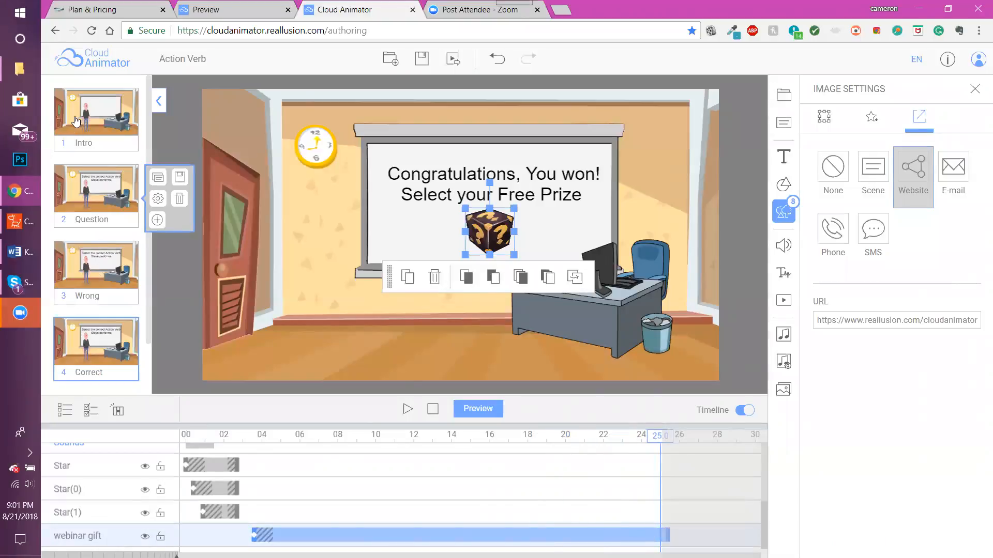
Link the PLAY NOW button in the Intro scene to Scene 2 : Question.
left_click(103, 139)
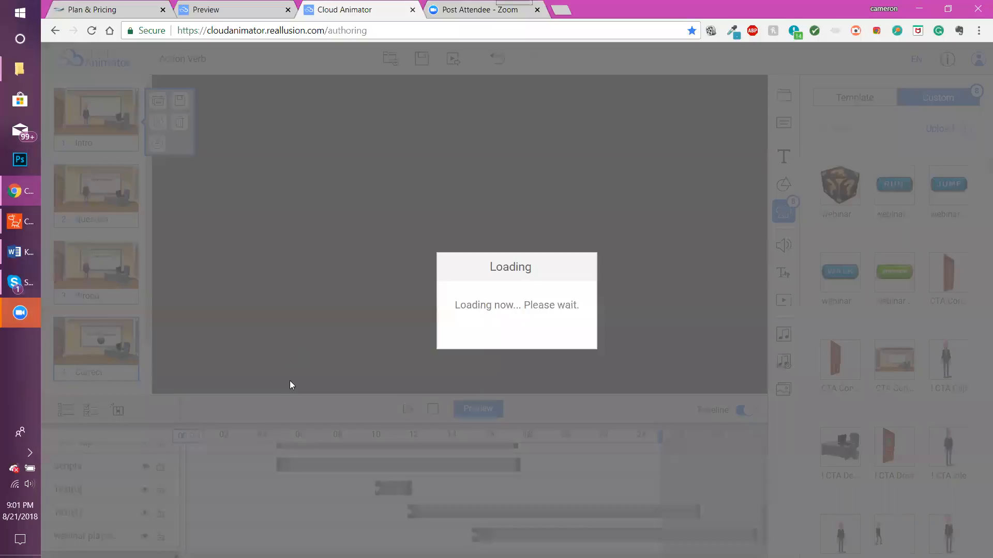
left_click_drag(190, 443, 633, 440)
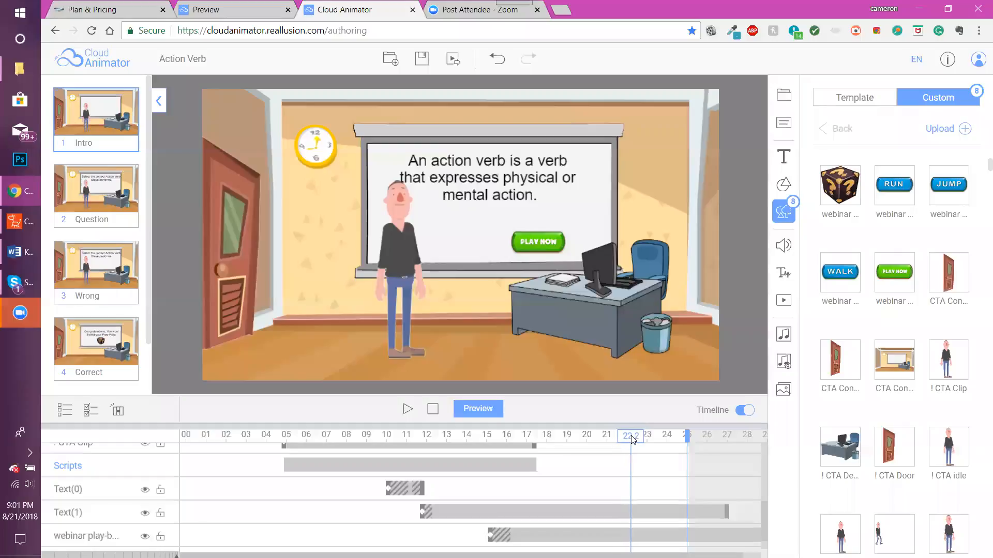
left_click(548, 244)
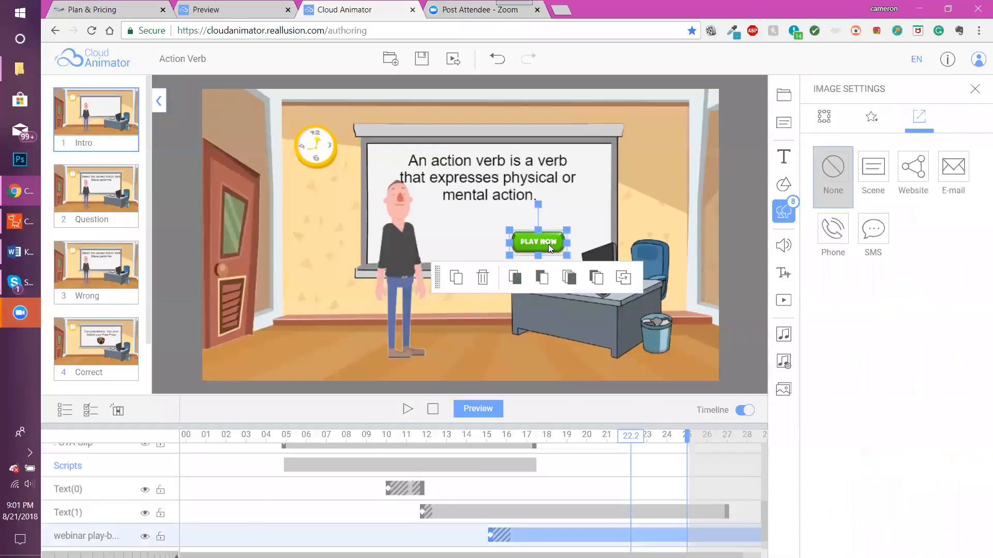
left_click(873, 173)
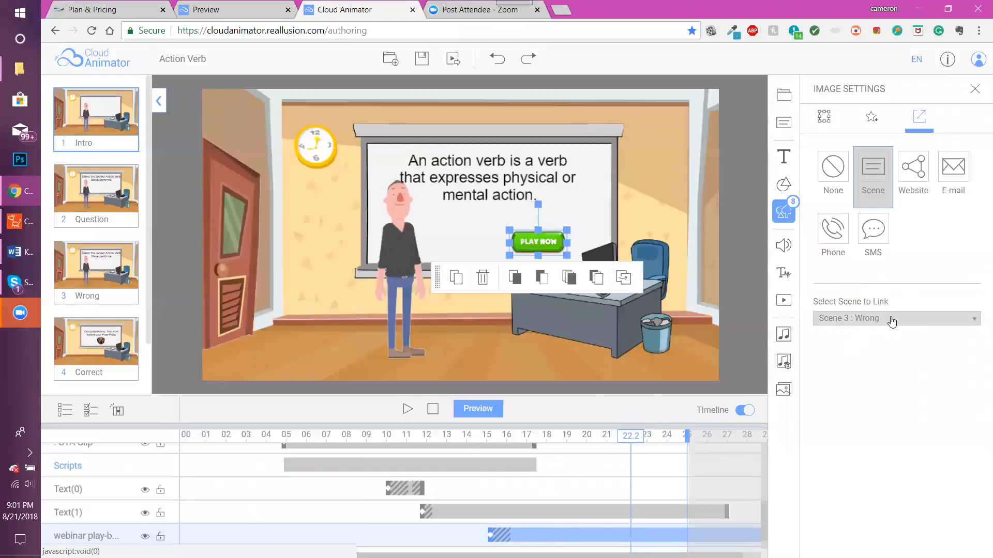
left_click(863, 319)
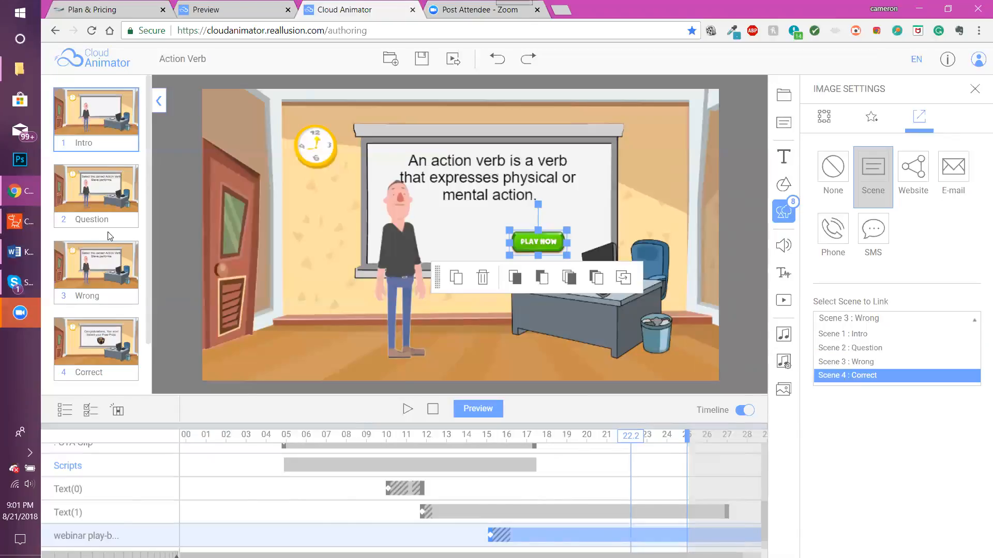
left_click(861, 349)
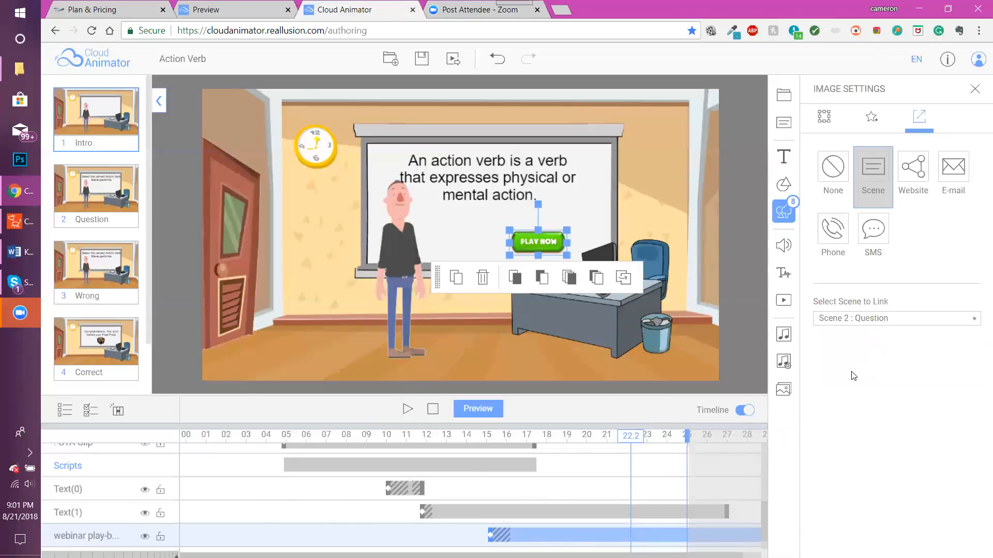
Open the Question scene and check which scenes the WALK, JUMP and RUN buttons link to.
mouse_move(97, 209)
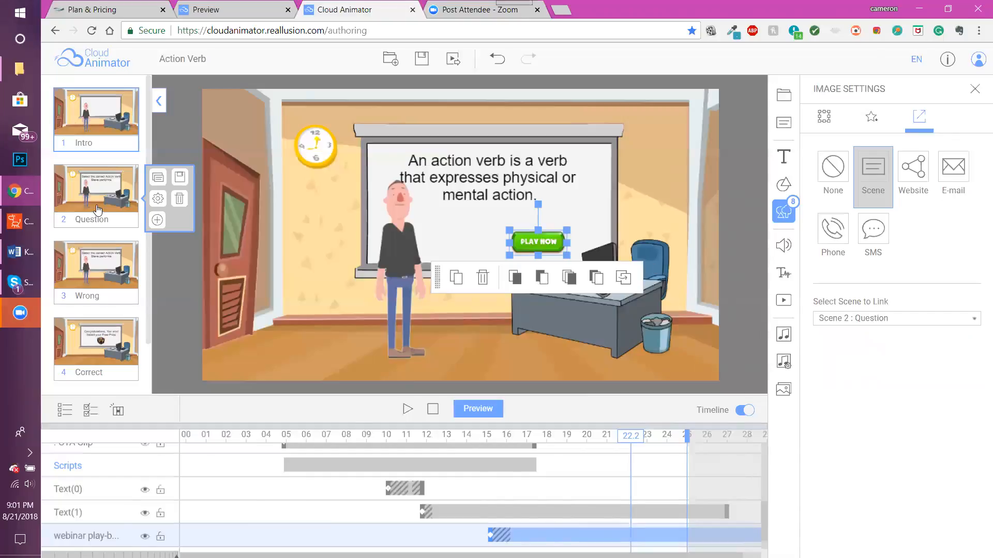
left_click(97, 210)
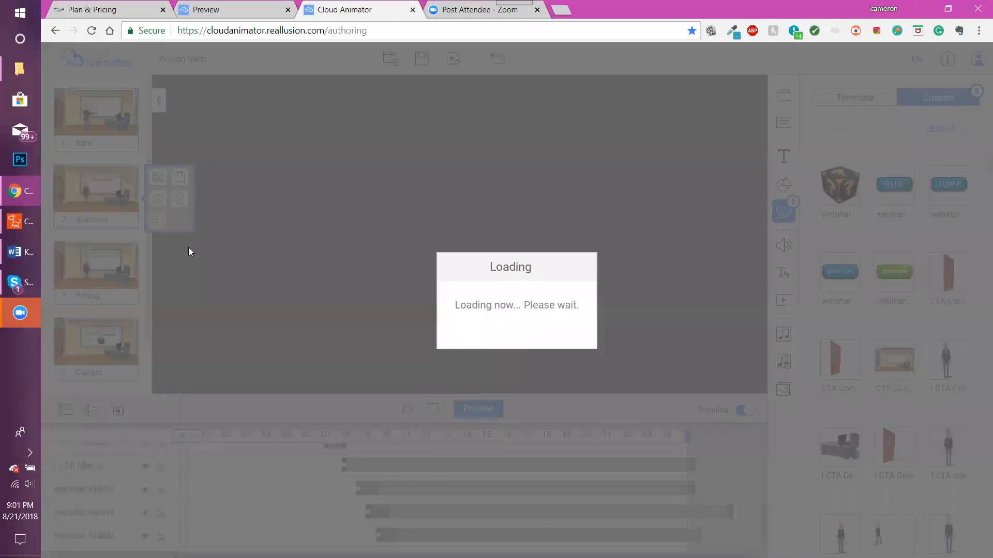
left_click_drag(205, 440, 408, 448)
left_click(392, 487)
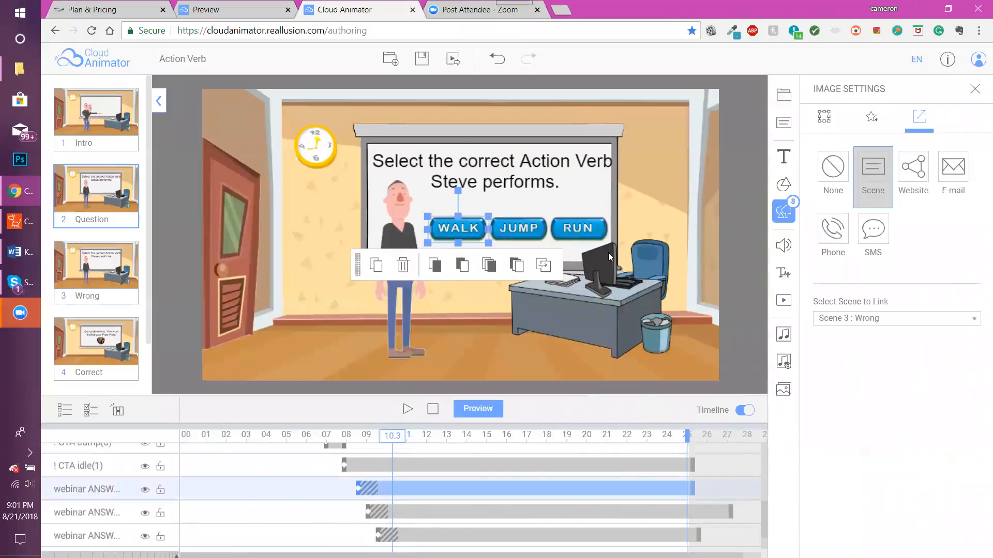
left_click(528, 229)
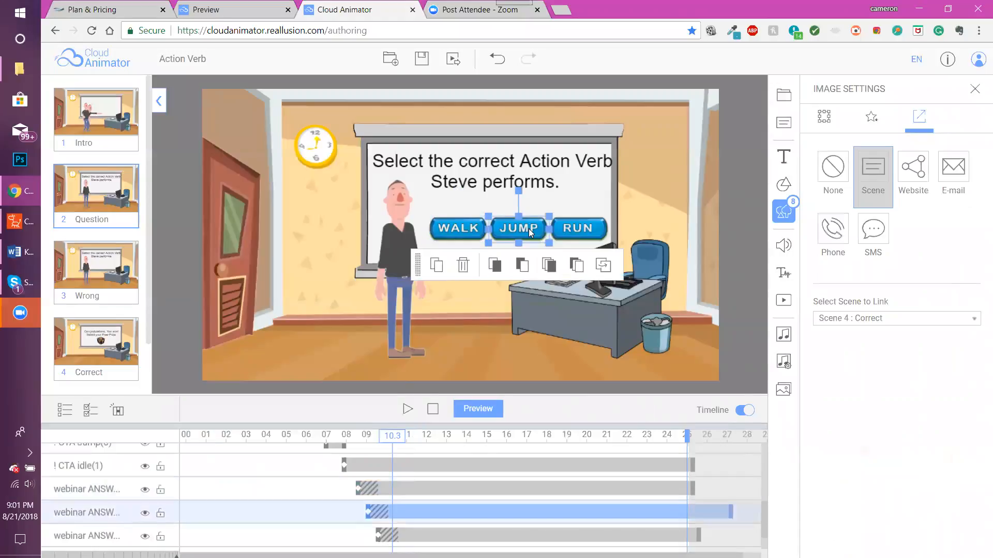
left_click(577, 233)
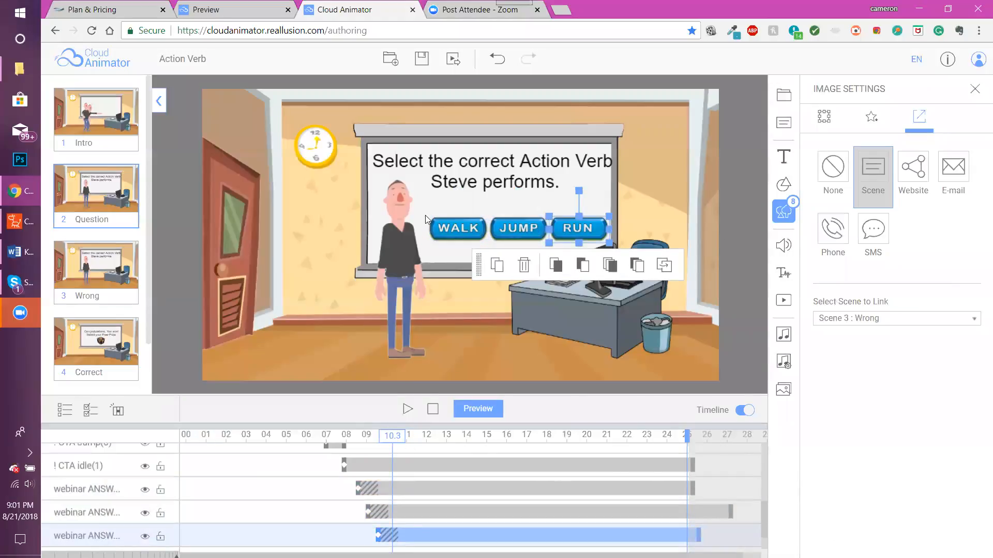
left_click_drag(448, 439, 589, 443)
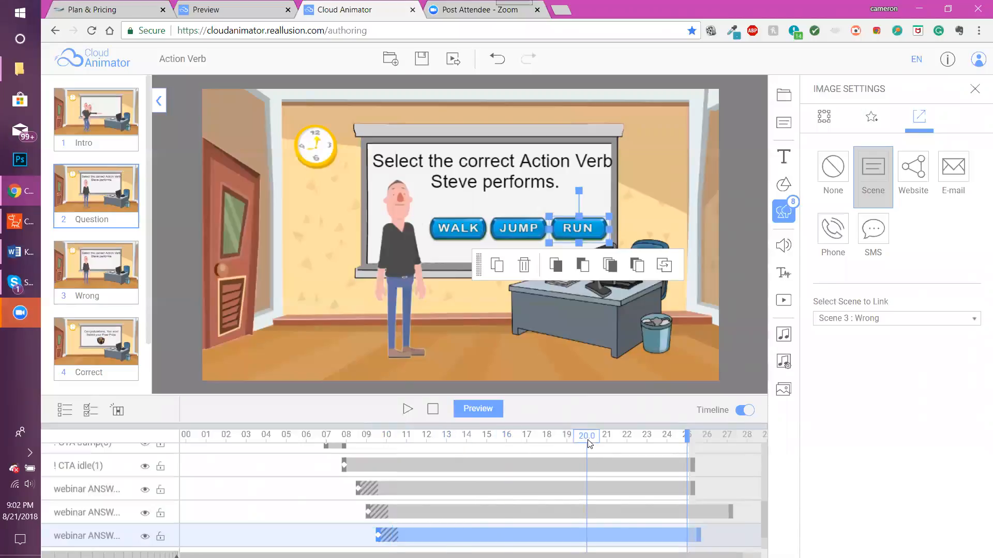
Open the Wrong scene, move to about 11 seconds, and check the WALK button's scene link.
left_click(97, 266)
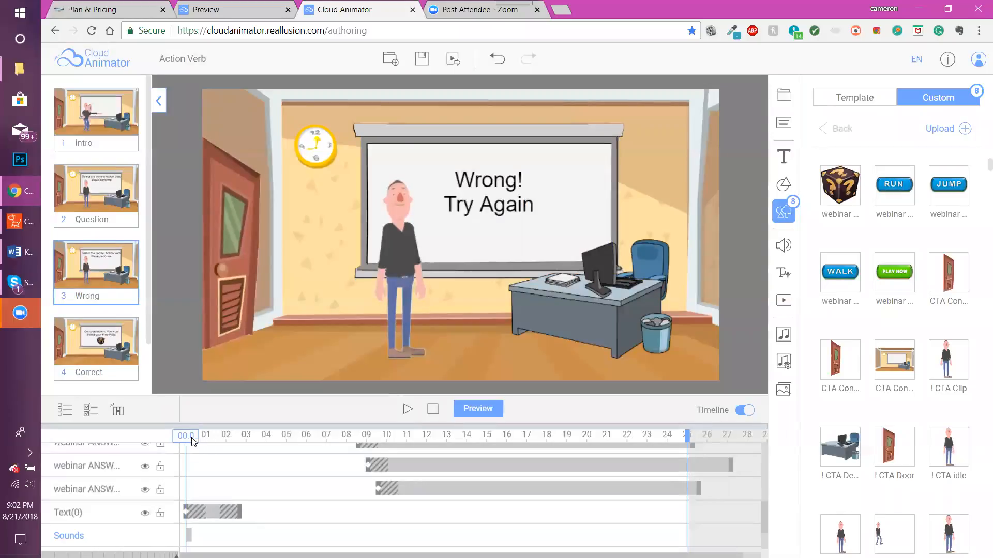
left_click_drag(186, 438, 415, 449)
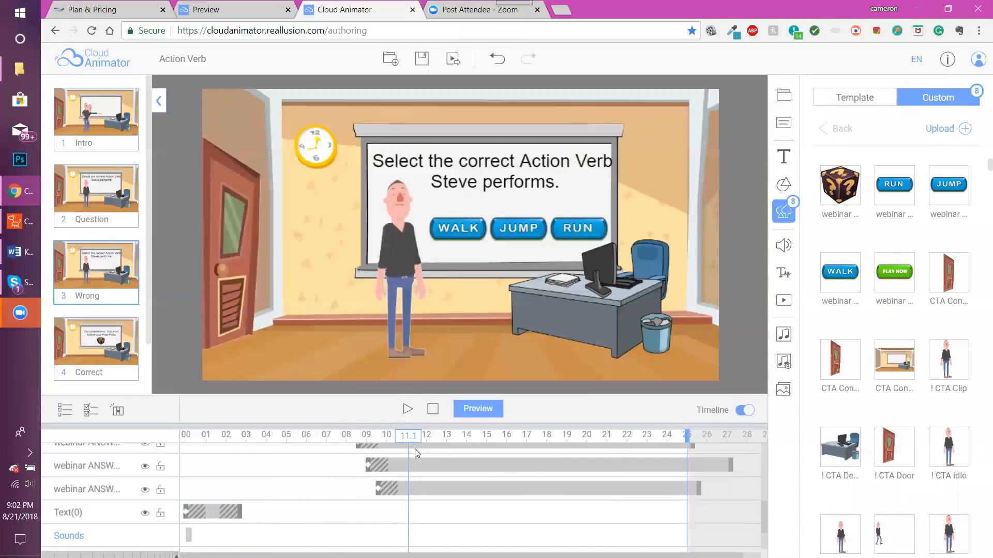
scroll(406, 497, "up", 2)
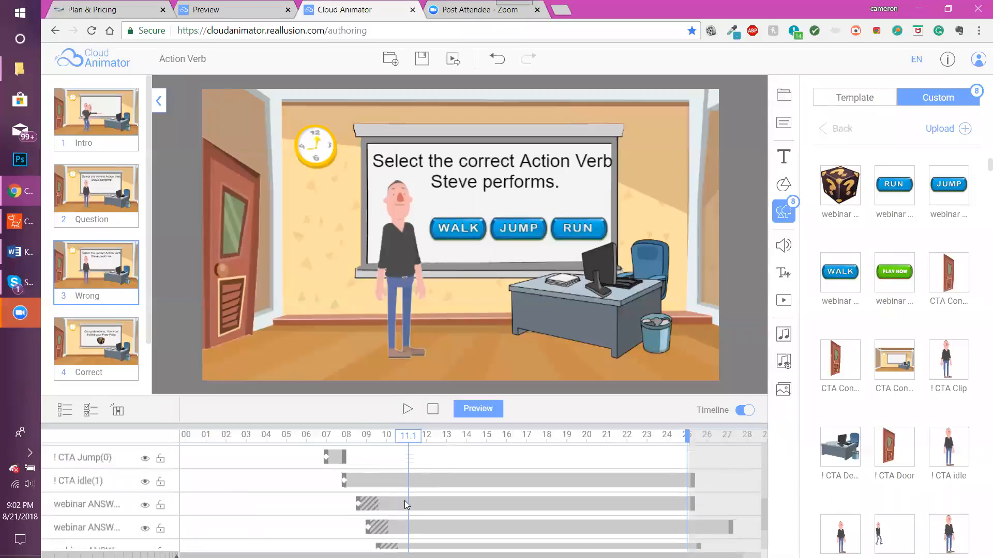
left_click(407, 505)
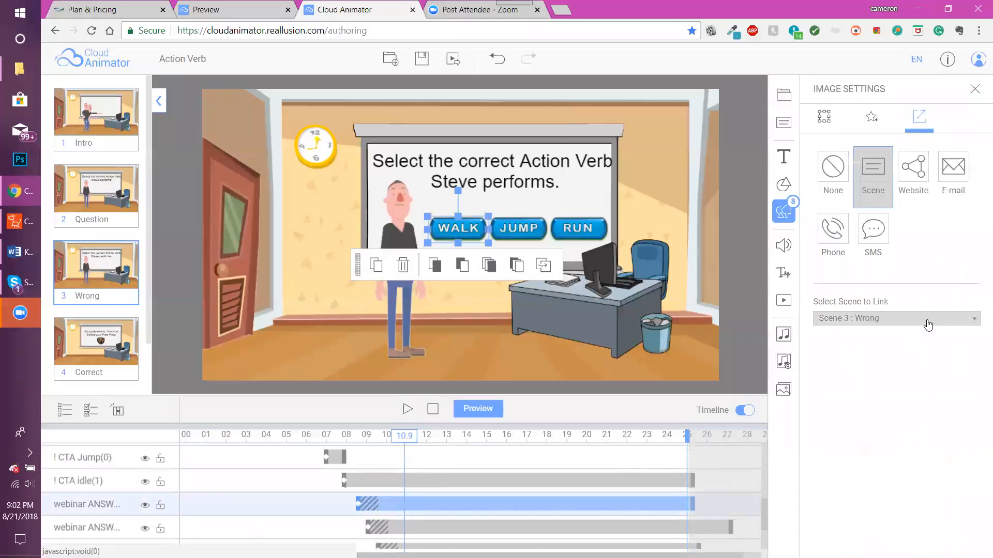
mouse_move(115, 276)
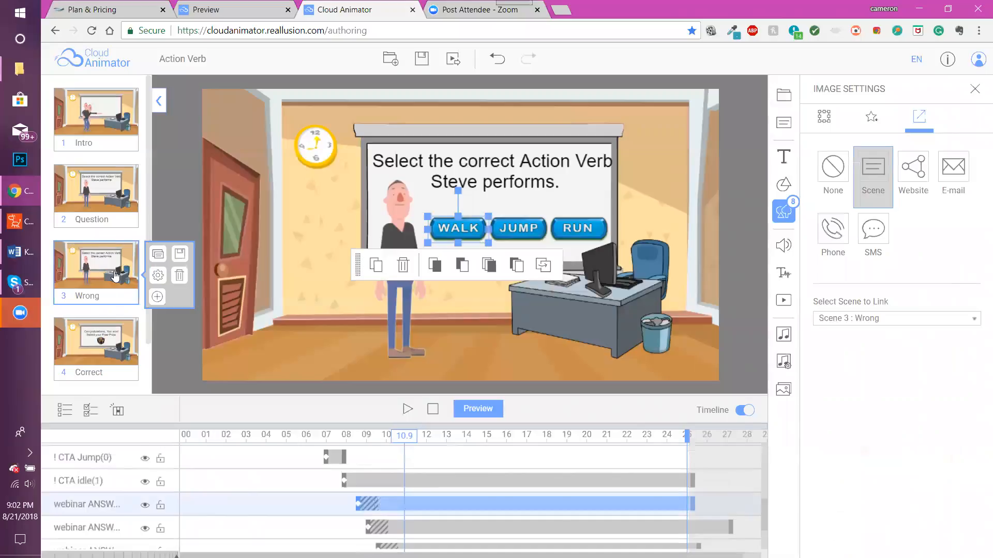
Link the JUMP button in the Wrong scene to Scene 4 : Correct and check the RUN button's scene link.
left_click(412, 526)
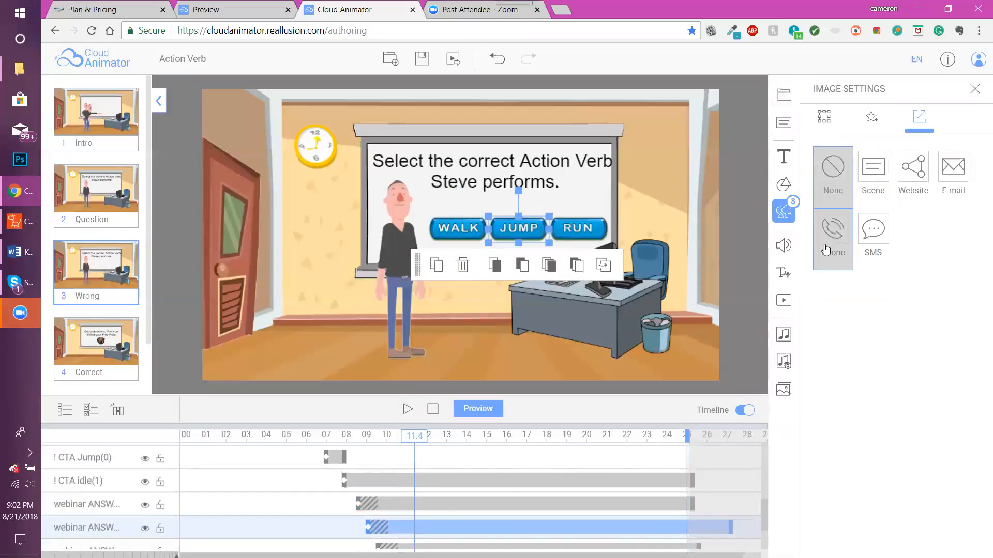
left_click(872, 181)
left_click(874, 319)
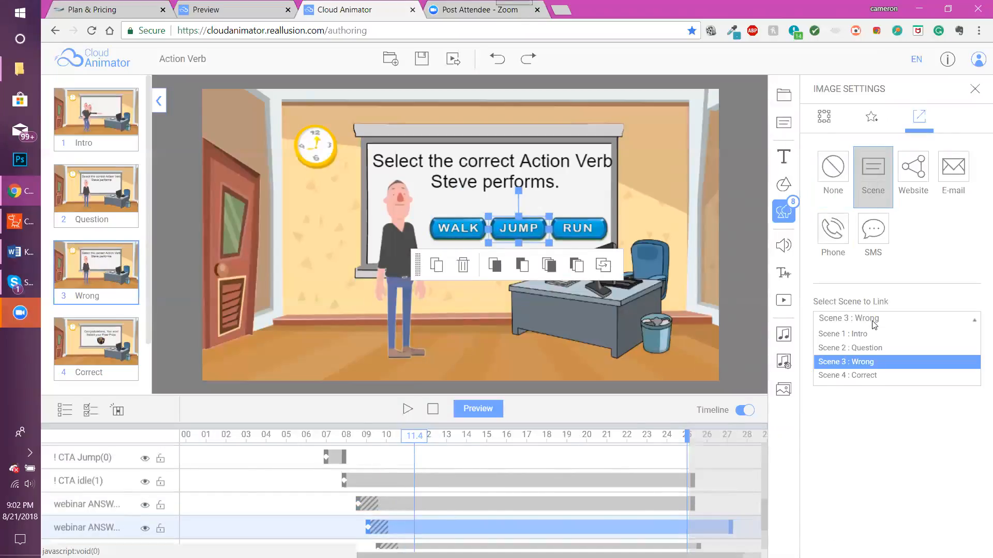
left_click(867, 376)
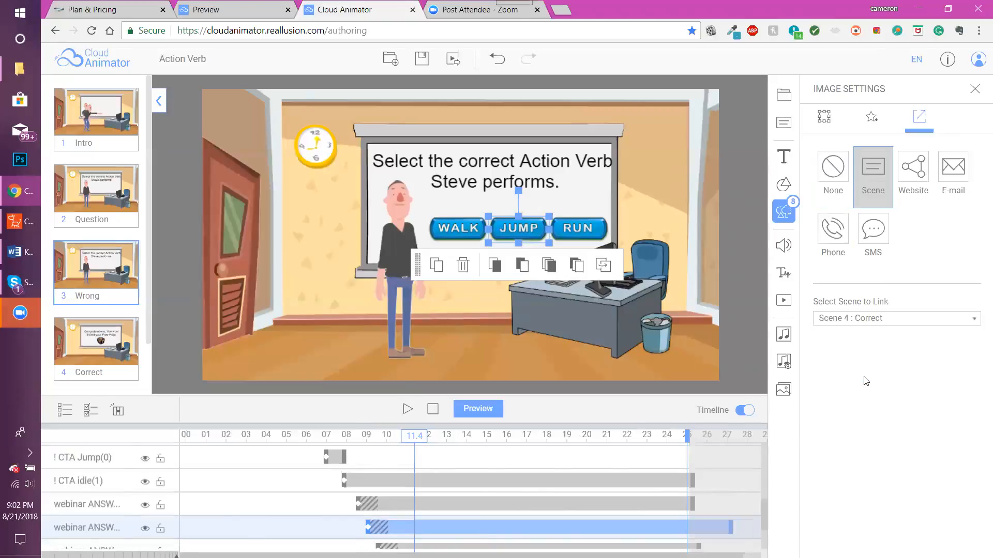
left_click(575, 229)
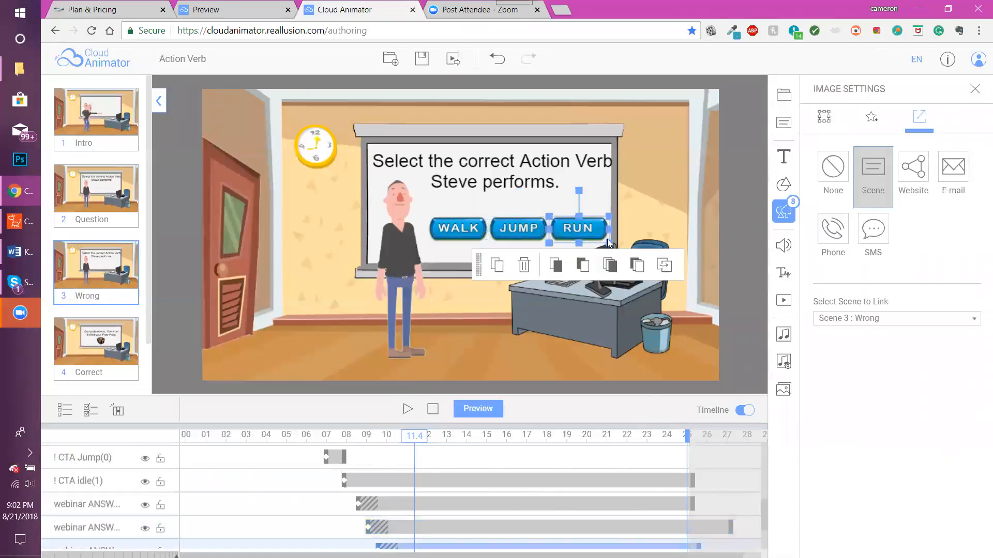
Open the Correct scene and check the question-mark box's website link and its appearance at 4.7 seconds.
left_click(108, 355)
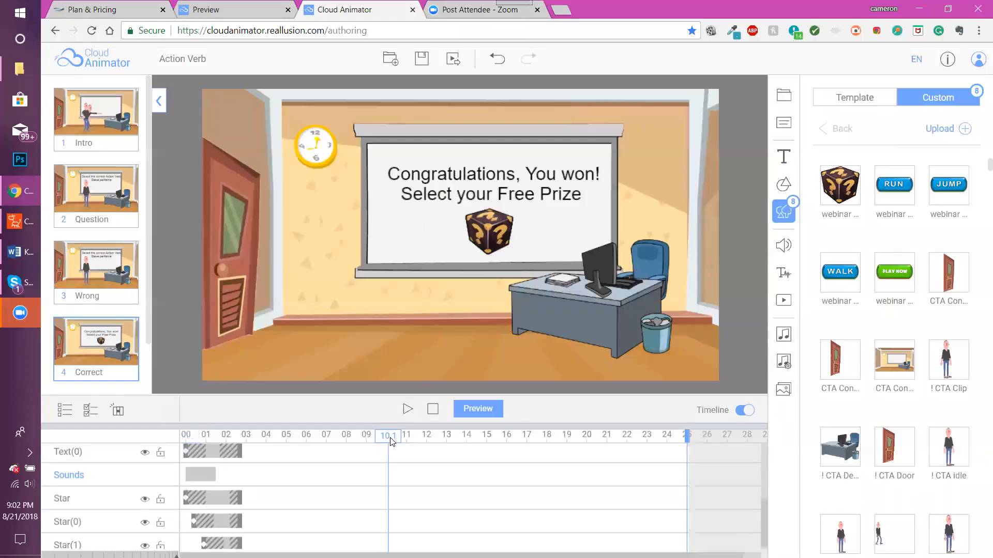
left_click(390, 439)
left_click(494, 233)
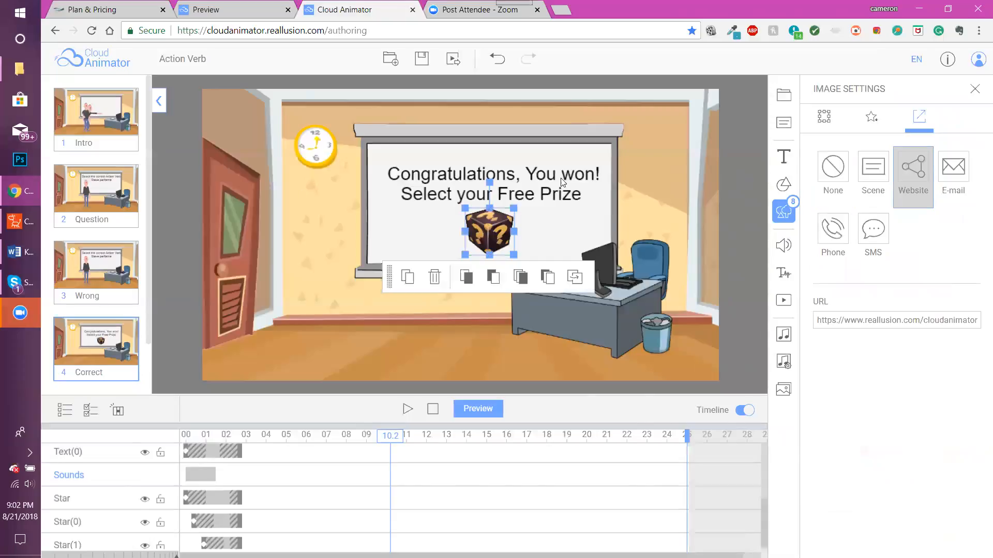
mouse_move(124, 342)
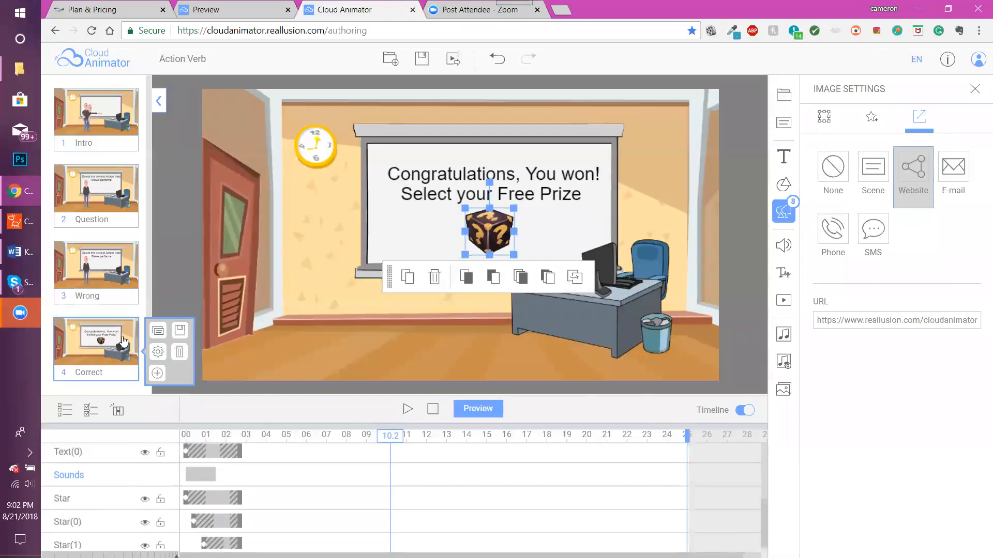
left_click_drag(223, 441, 279, 441)
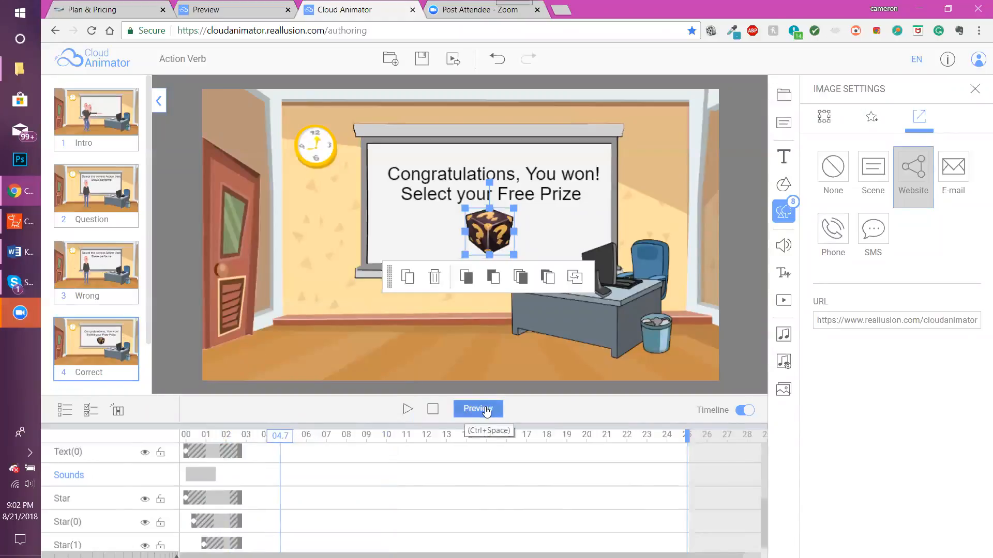
Return to the Intro scene and start a preview of the project.
mouse_move(99, 356)
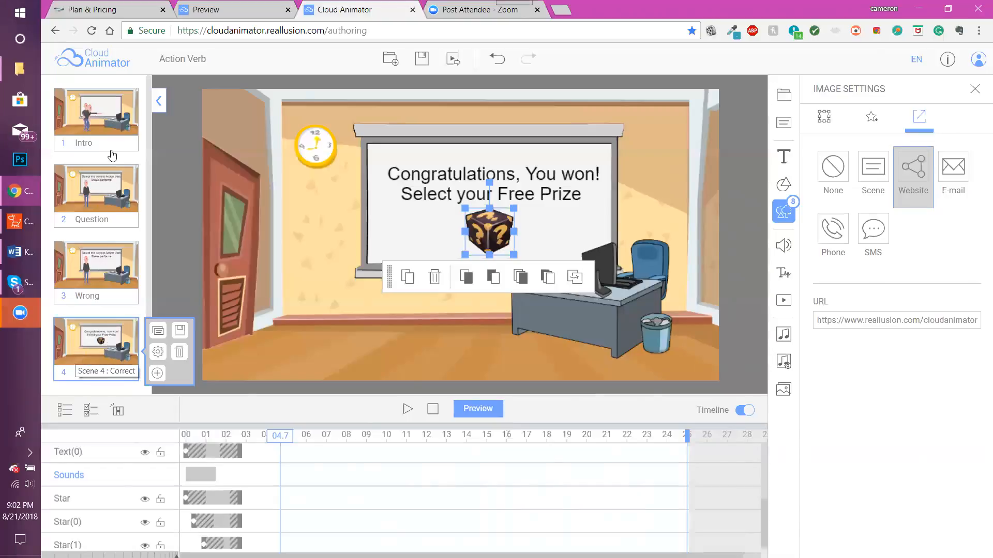
mouse_move(110, 127)
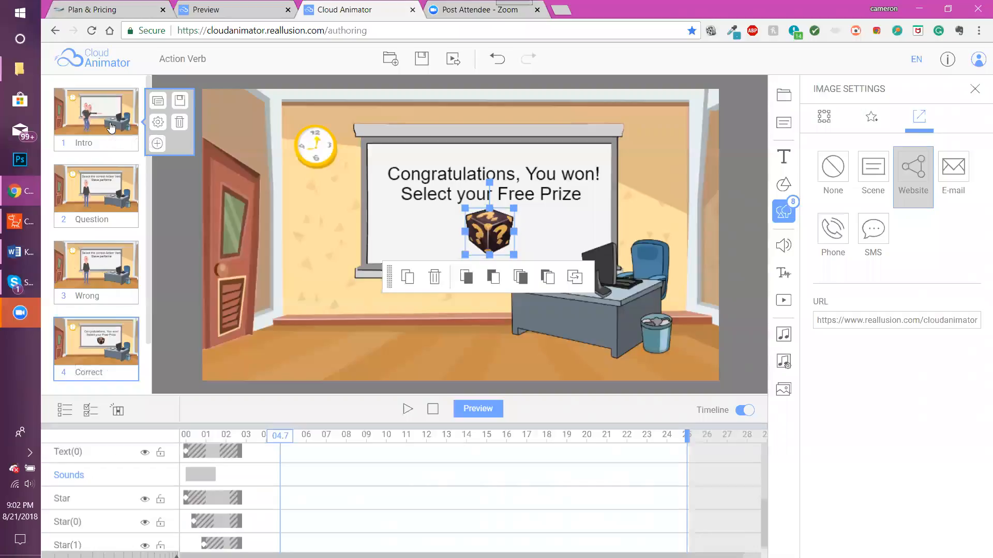
left_click(111, 127)
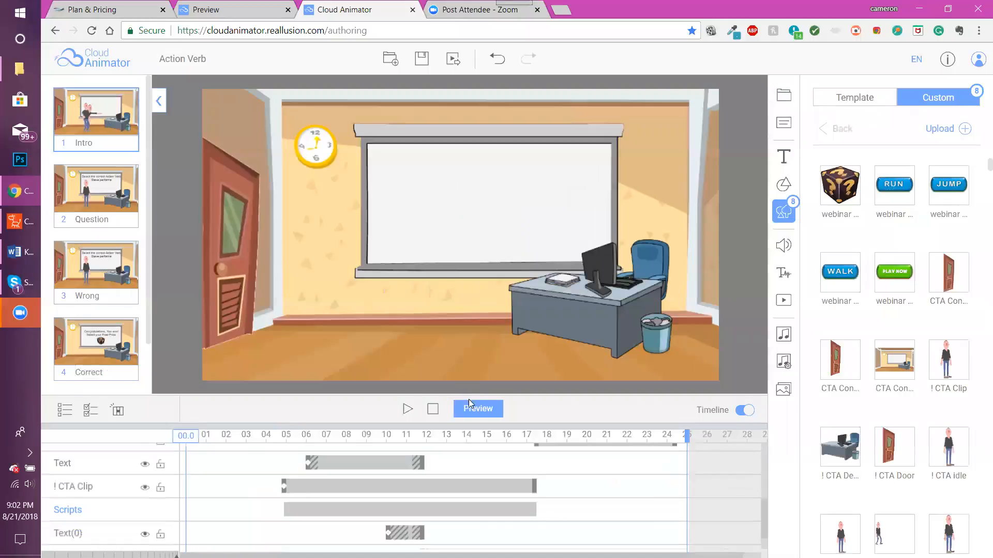
left_click(474, 414)
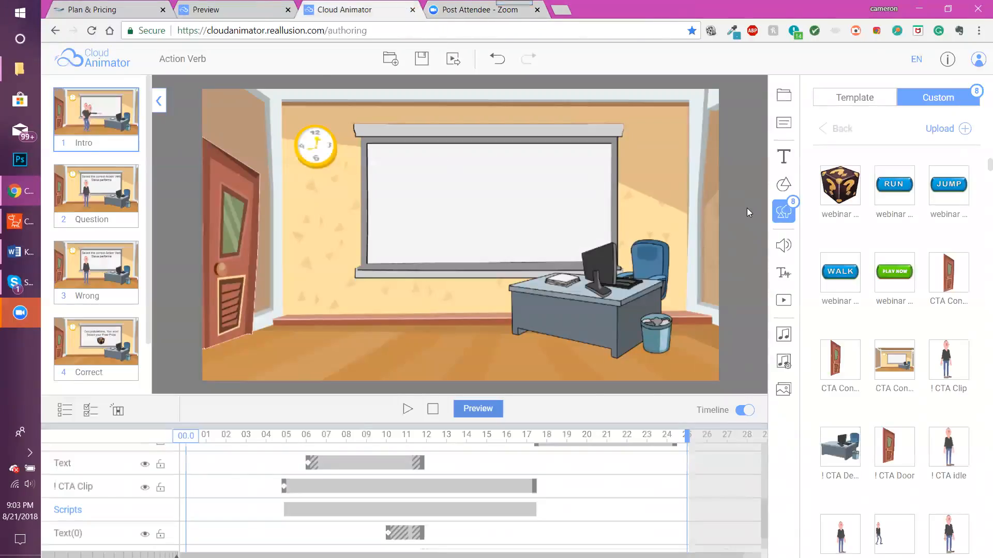
Add the looping template track A Day Off as background music at a lowered volume and preview the project.
left_click(785, 343)
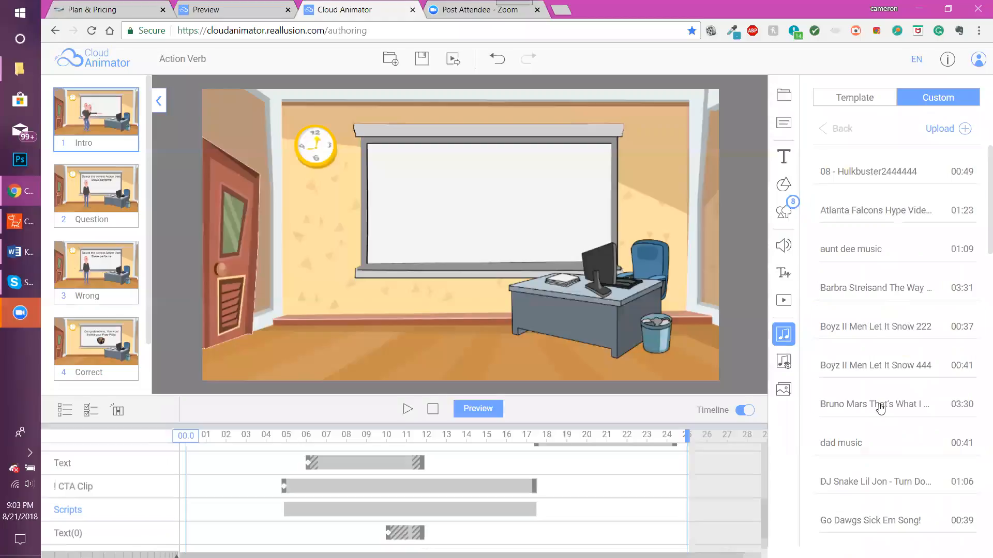
left_click(869, 101)
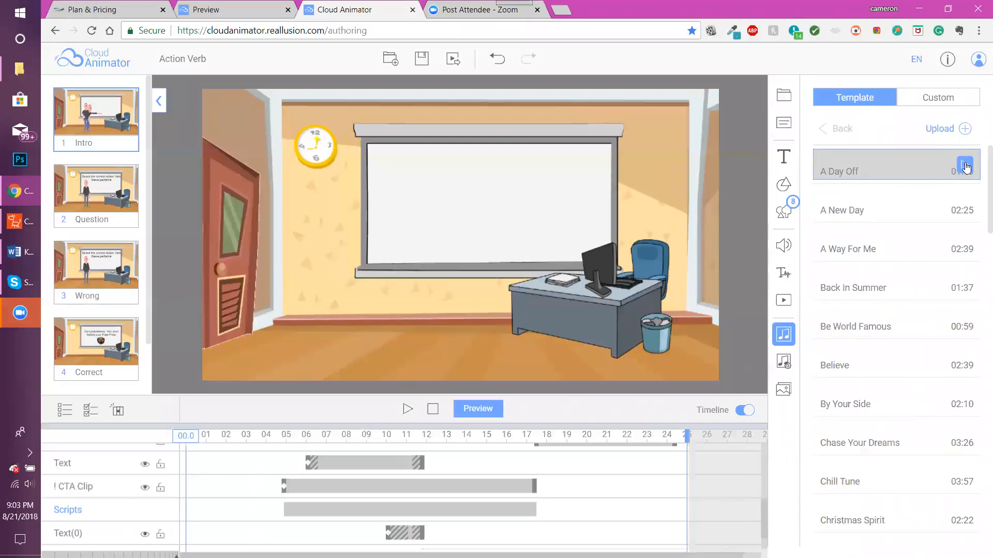
left_click(904, 165)
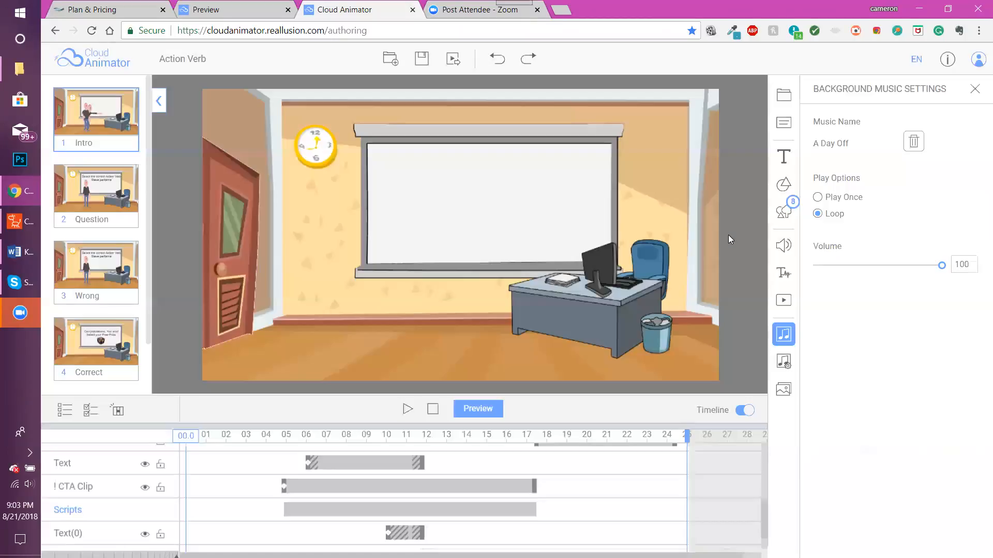
left_click_drag(939, 269, 882, 268)
left_click(471, 406)
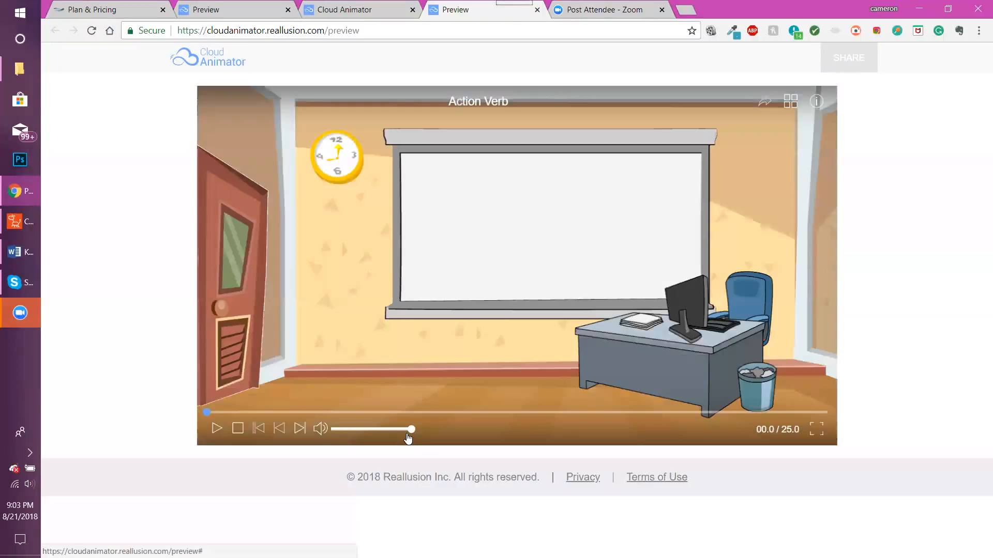
Play the preview at a lower volume and test the PLAY NOW, WALK and JUMP buttons and the prize box link.
left_click_drag(408, 435, 355, 435)
left_click(217, 428)
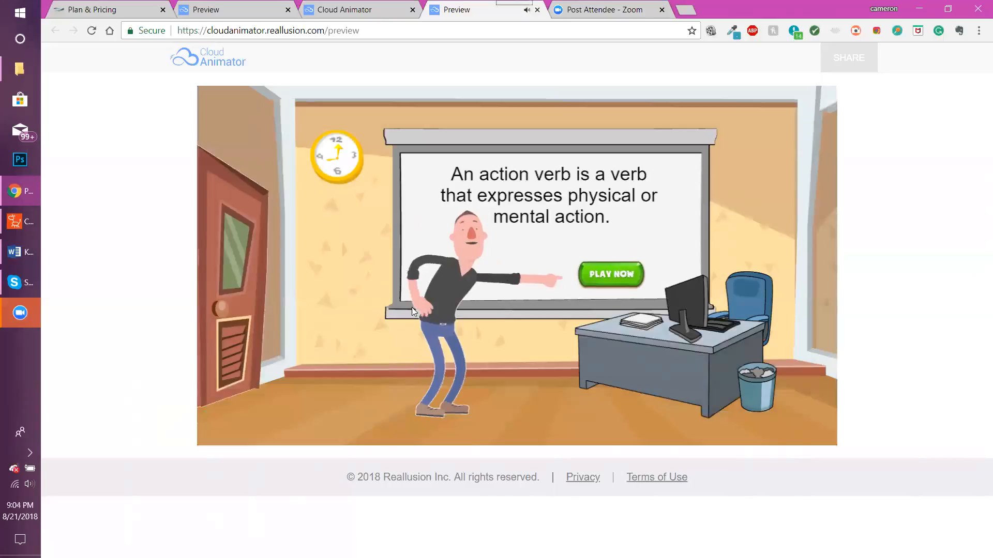
left_click(609, 277)
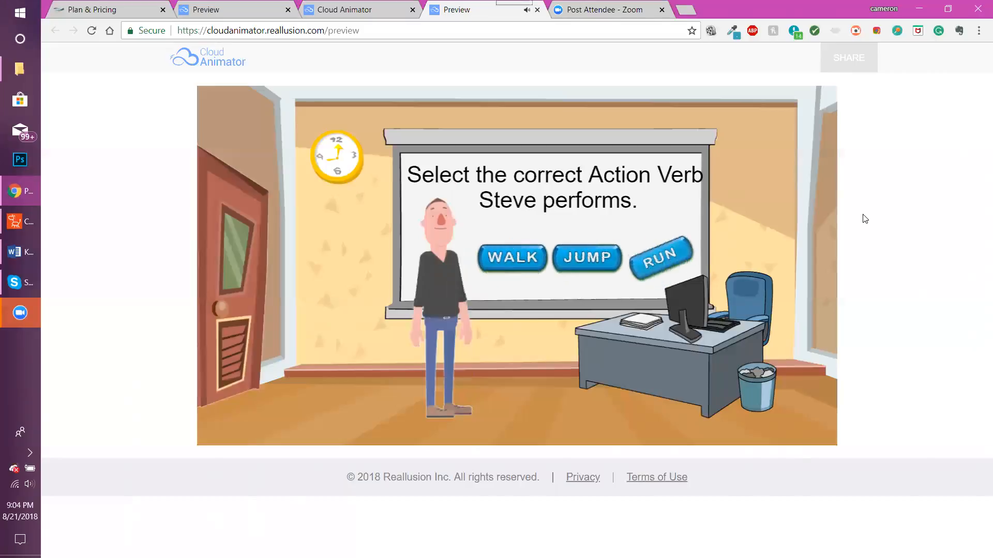
left_click(511, 258)
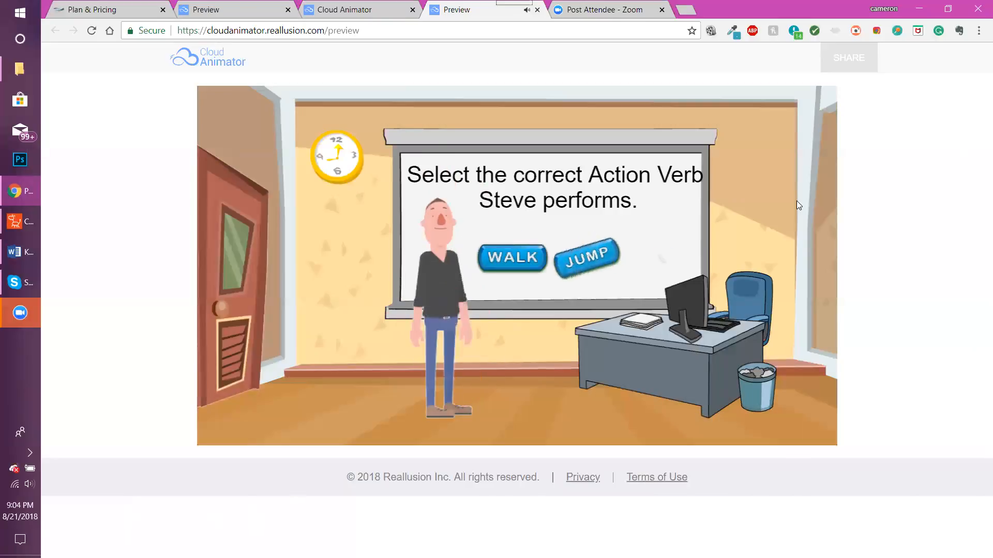
left_click(599, 258)
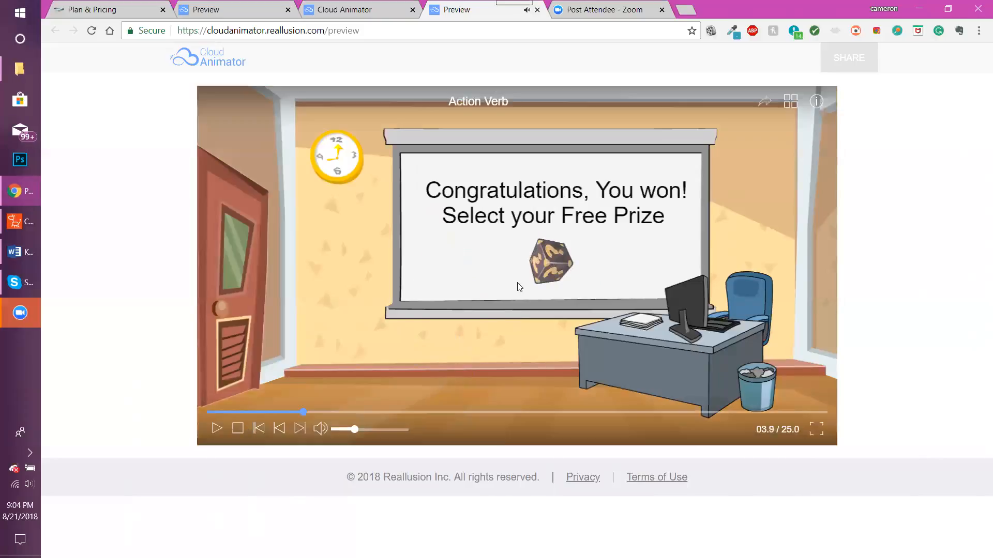
left_click(553, 255)
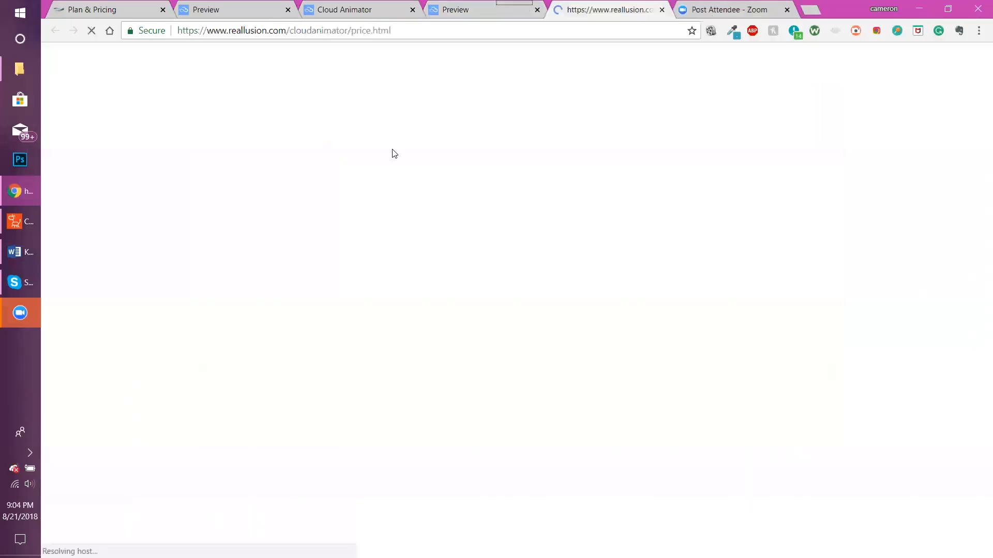
Close the older preview tab, view the Cloud Animator home page and return to the Action Verb project editor.
left_click(473, 14)
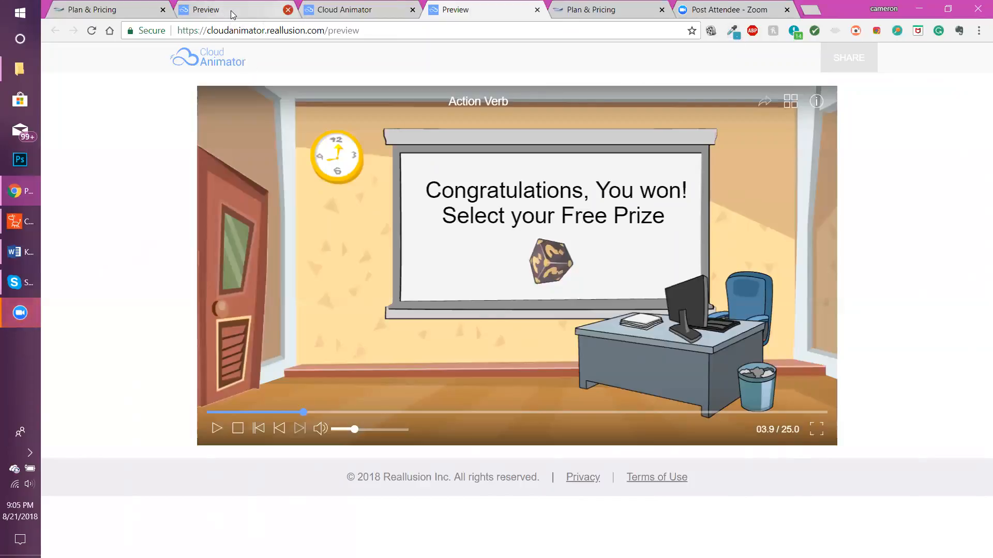
left_click(288, 9)
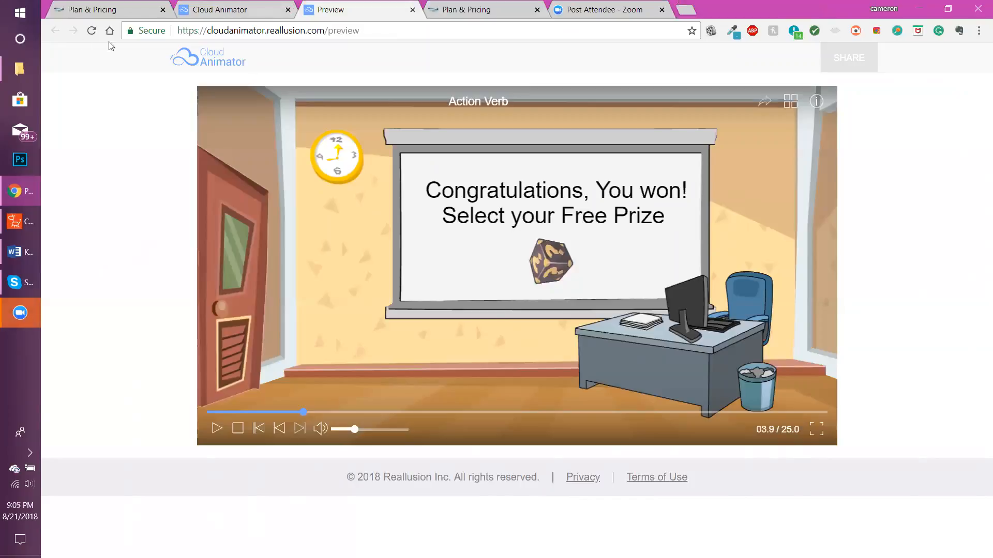
left_click(109, 10)
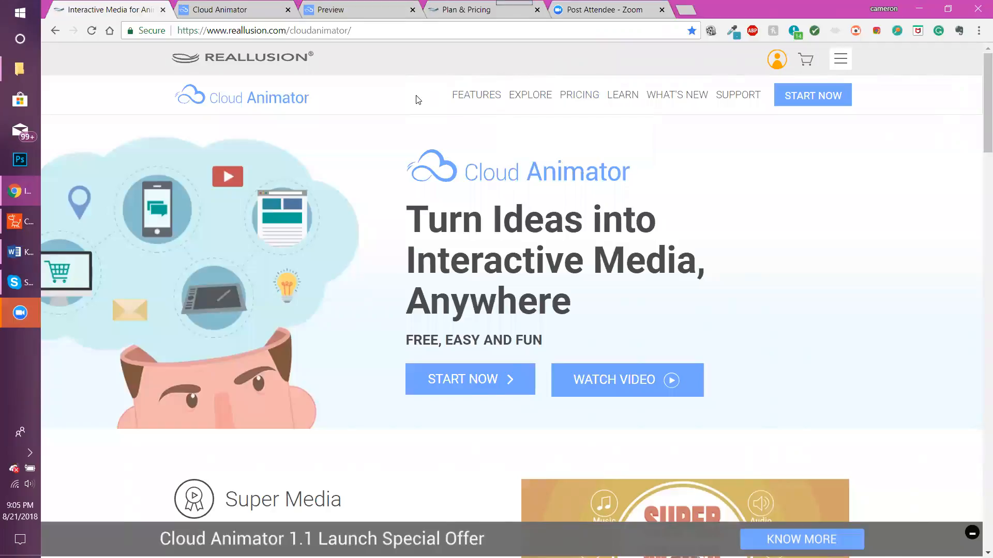
left_click(227, 9)
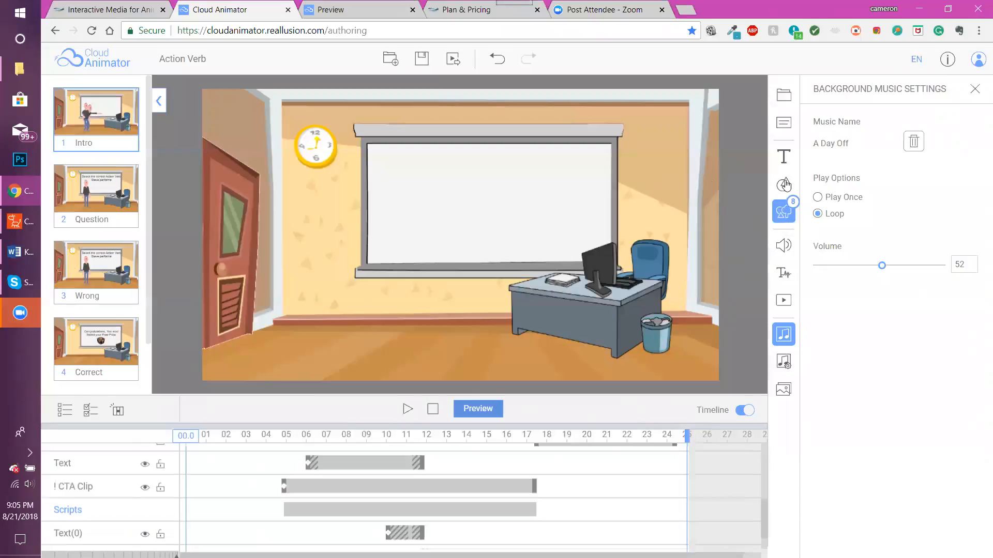
Browse the animated character templates in two of the AniGIF prop folders.
left_click(783, 210)
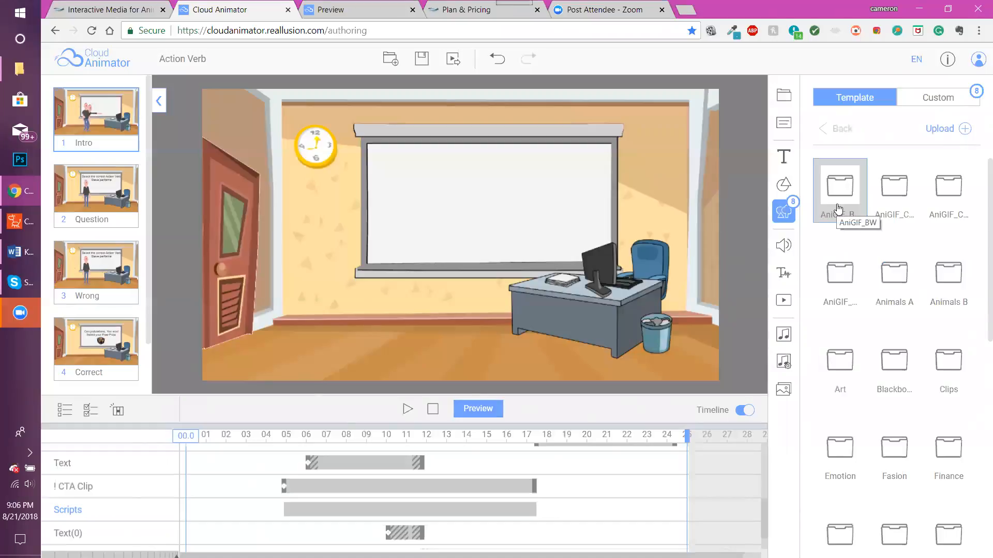
left_click(841, 284)
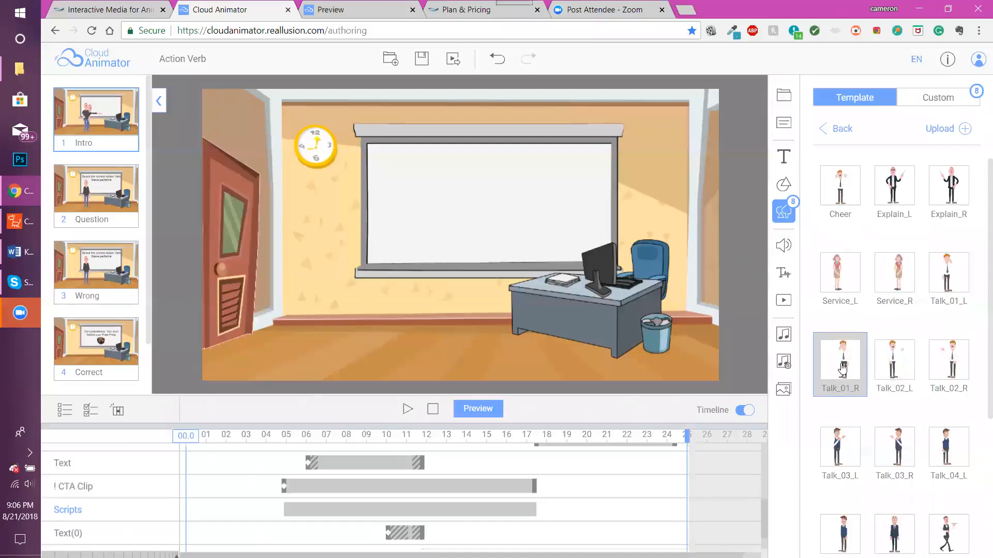
left_click(829, 137)
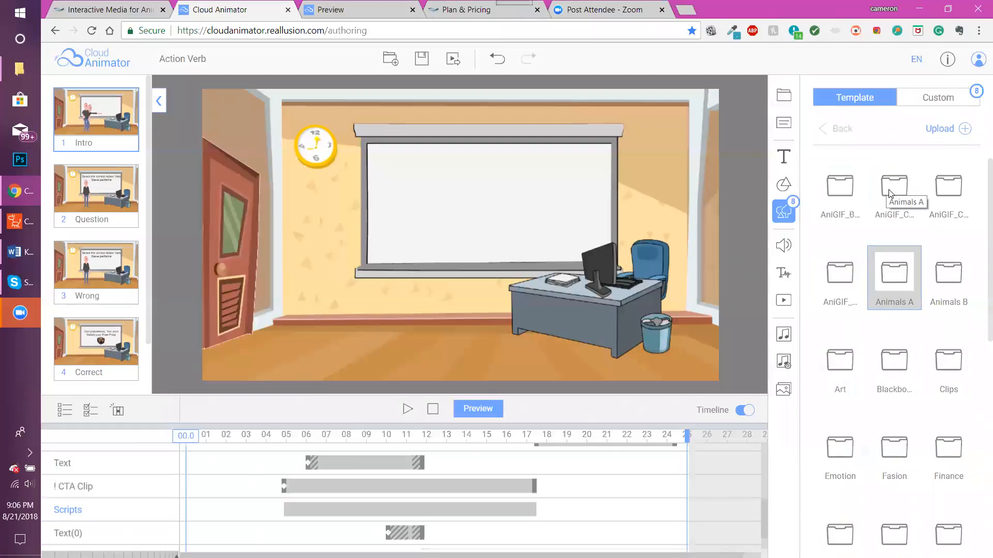
left_click(889, 189)
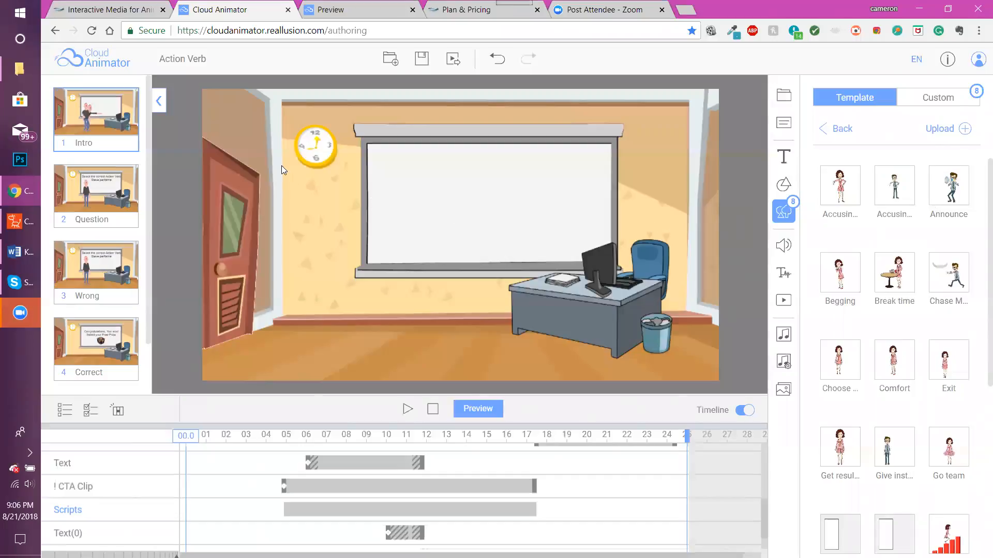
Switch to CrazyTalk Animator and set the Cloud Animator GIF render to image quality 4 and capture range 568 to 583.
left_click(16, 222)
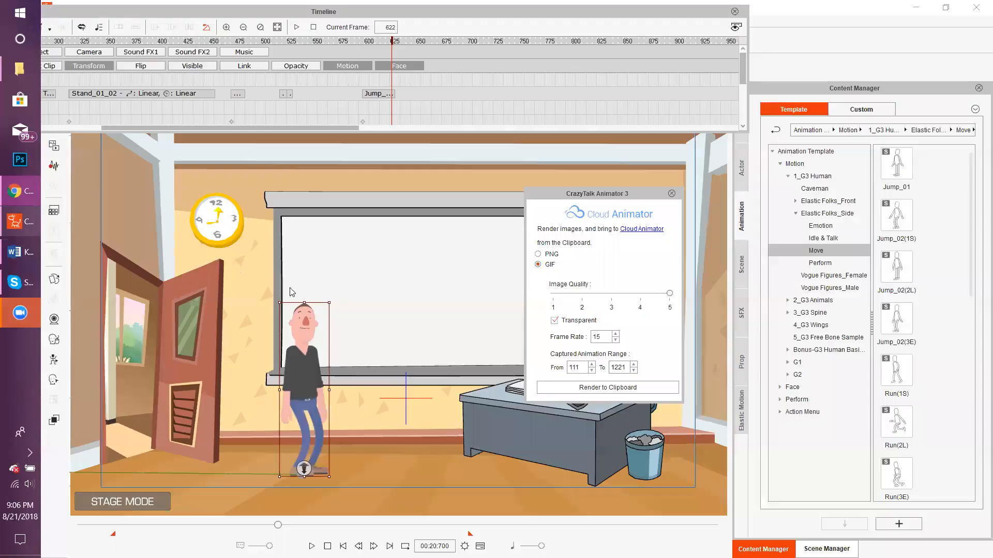
left_click_drag(554, 197, 567, 155)
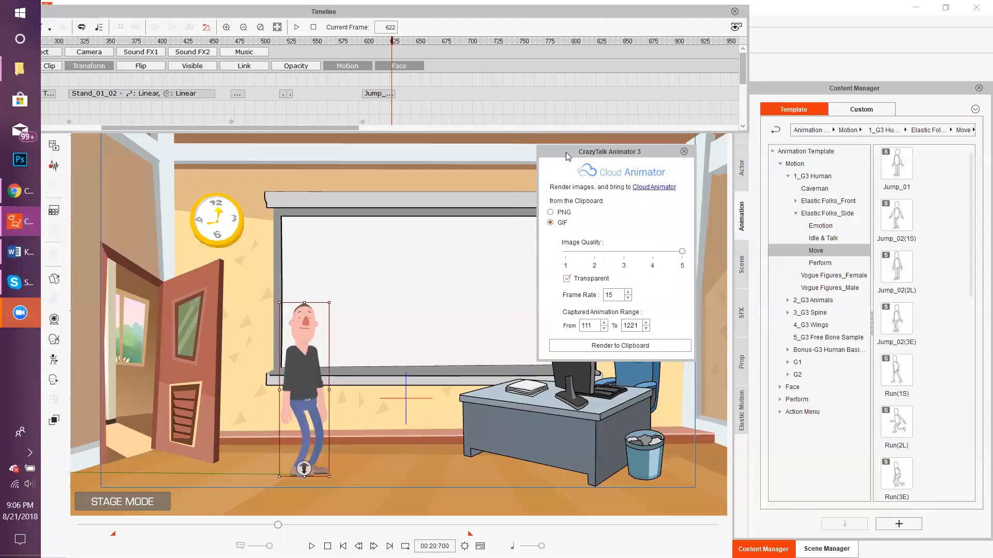
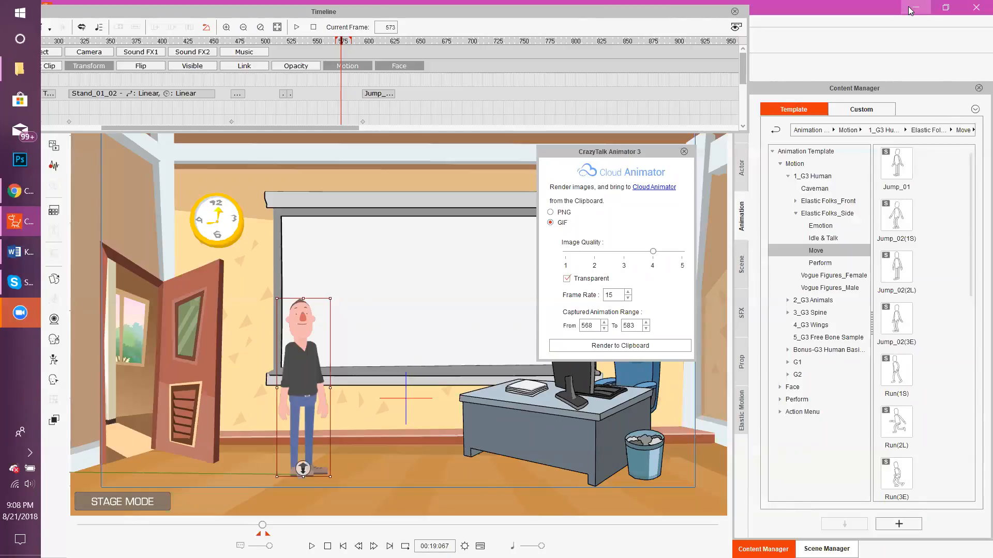
left_click(913, 8)
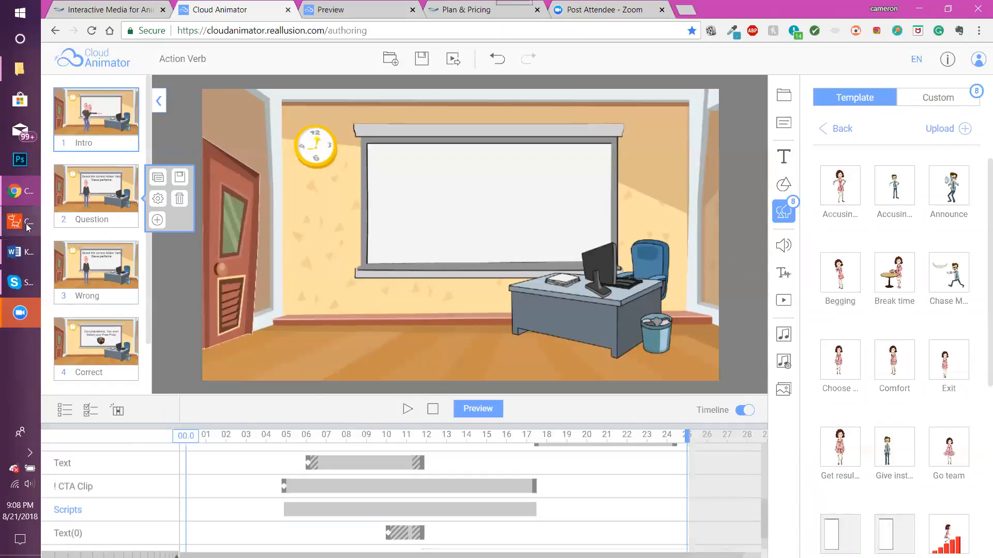
Go back to CrazyTalk Animator, raise the GIF render's image quality and return to Cloud Animator.
mouse_move(29, 227)
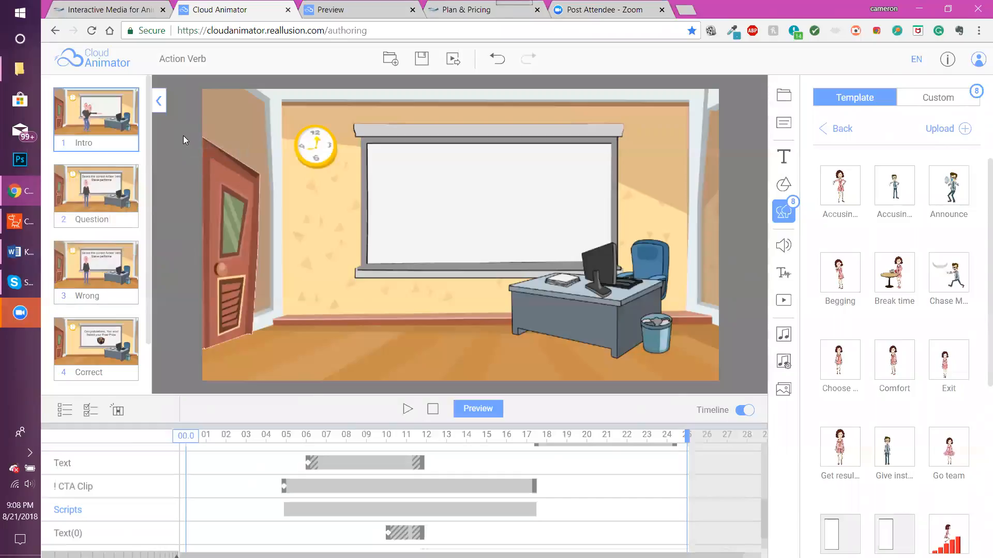
left_click(30, 225)
left_click_drag(578, 150, 618, 149)
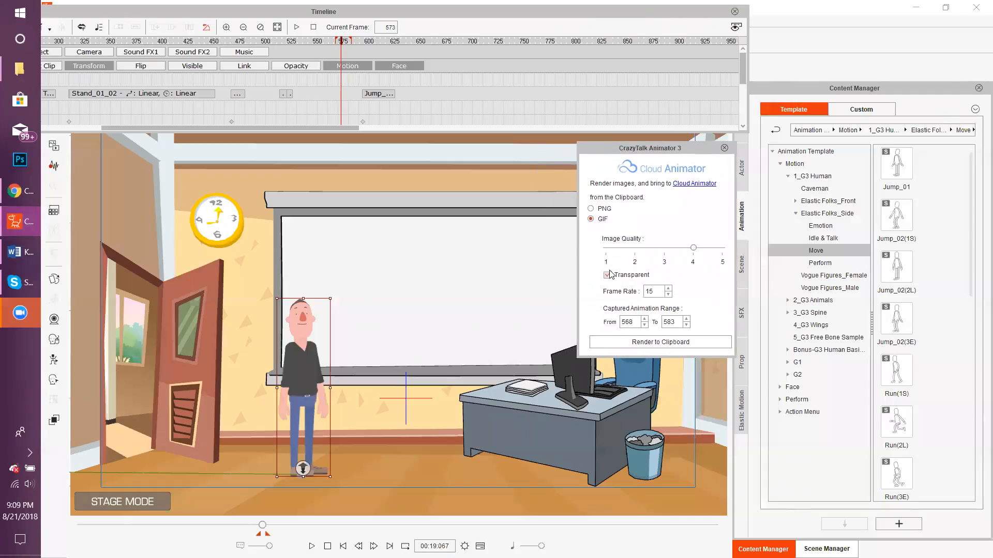
left_click_drag(694, 250, 713, 253)
left_click(31, 182)
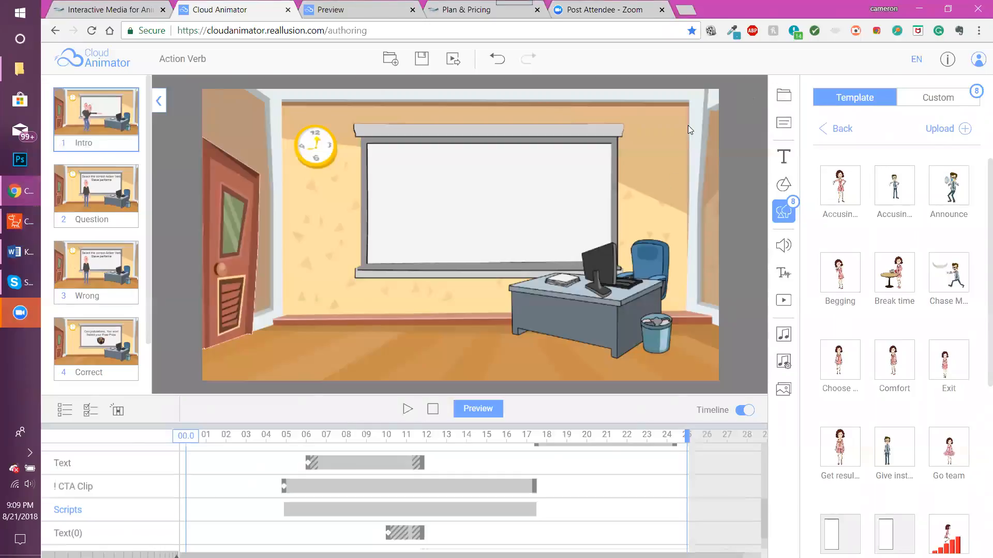
Save the project as Action Verb with Scene 1 : Intro as its thumbnail.
left_click(420, 61)
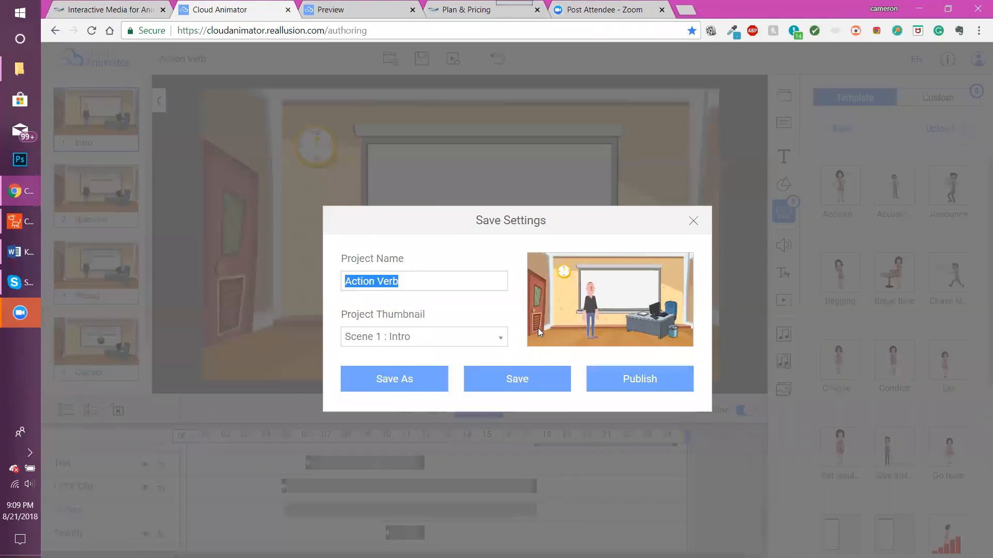
left_click(497, 336)
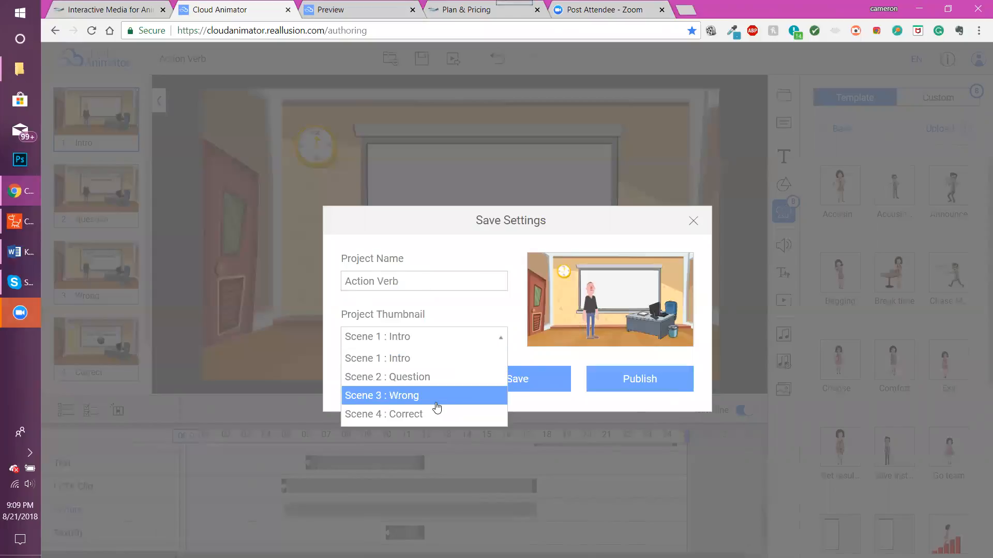
left_click(512, 270)
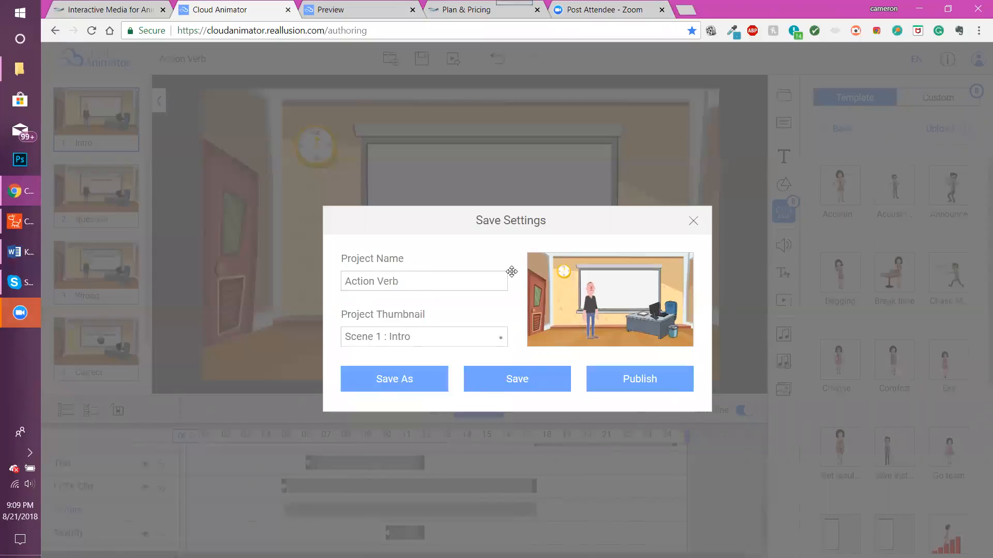
left_click(550, 383)
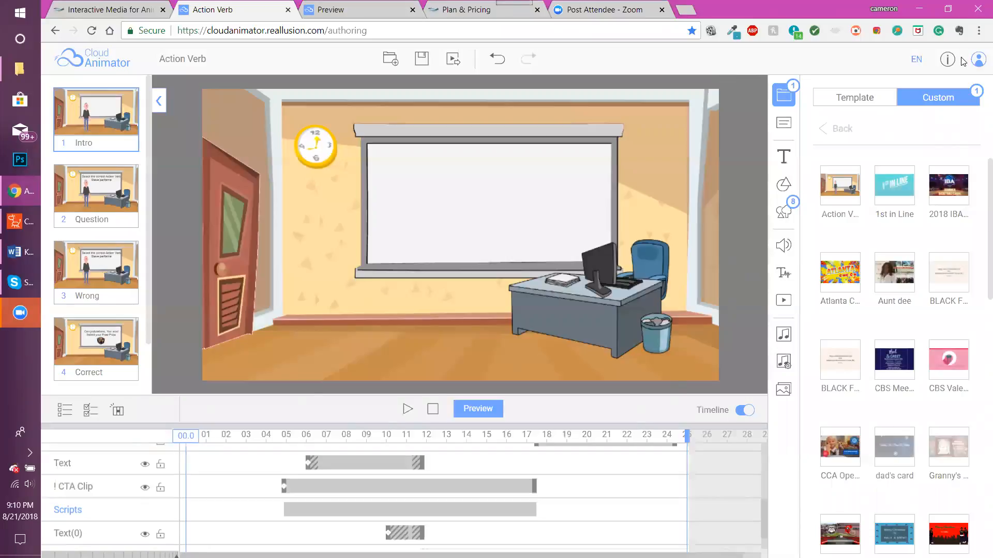
Publish the Action Verb project for sharing from My Projects and select its share URL.
left_click(979, 59)
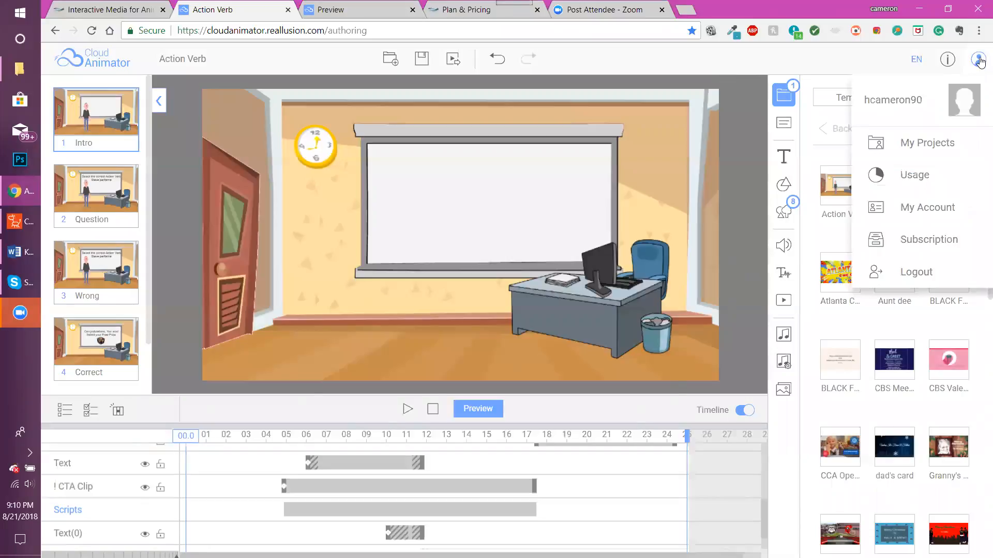
left_click(936, 153)
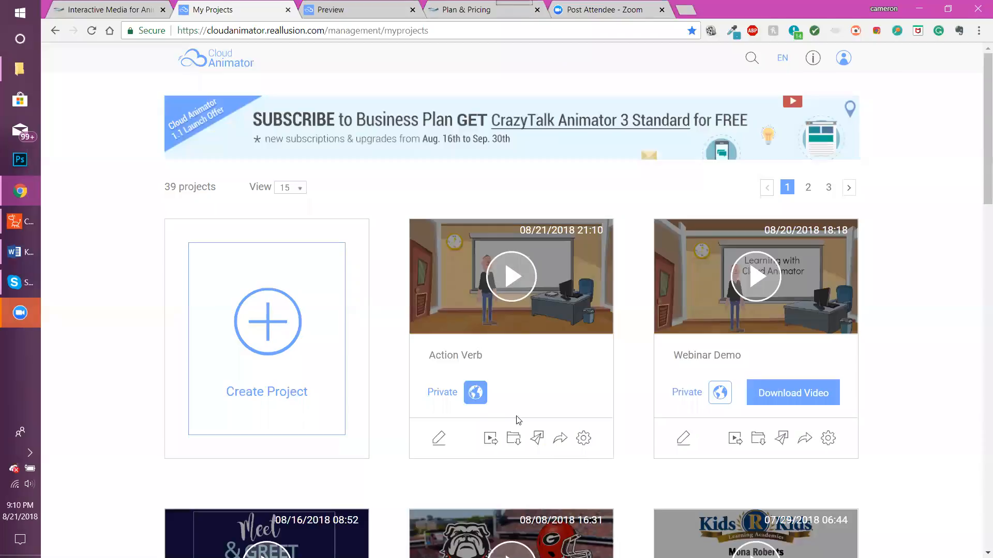
left_click(560, 439)
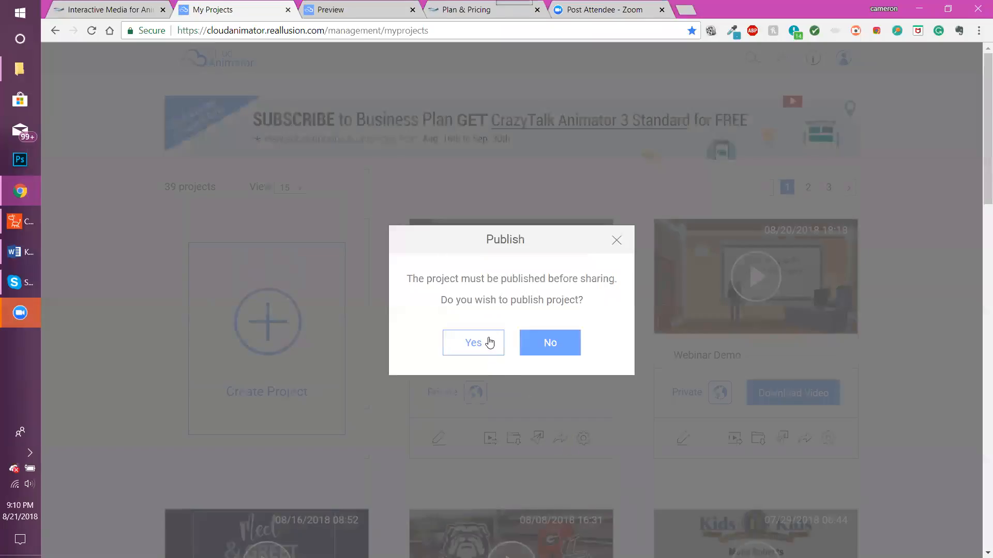
left_click(474, 346)
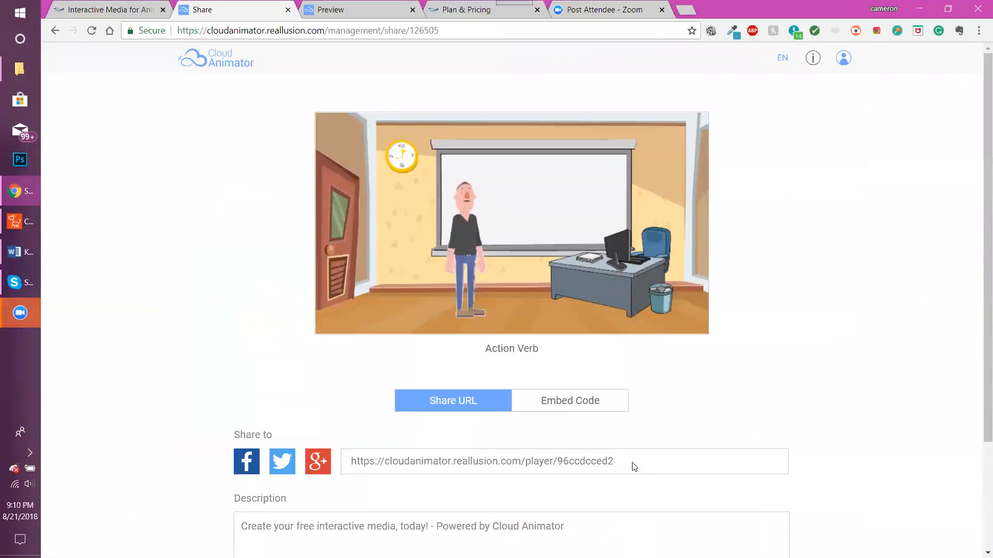
left_click_drag(613, 463, 347, 460)
scroll(646, 398, "down", 3)
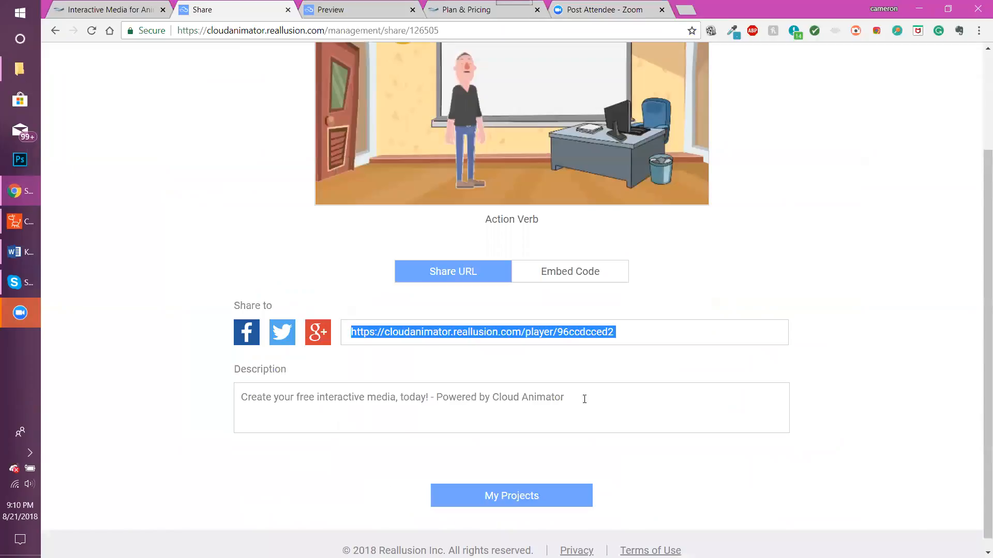
scroll(549, 395, "up", 3)
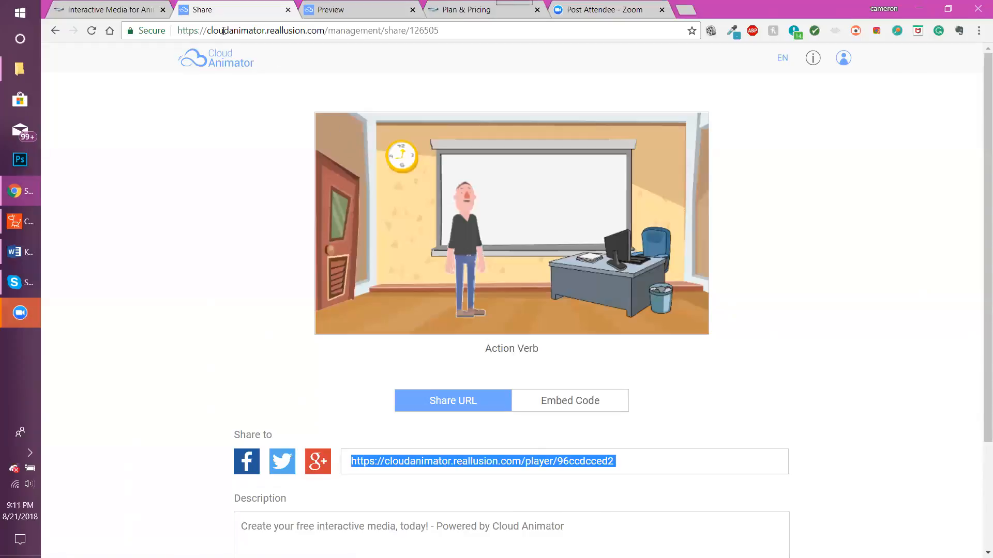
Reopen the Action Verb project for editing and export all scenes as a Standard 480p video, accepting the music attribution and Terms of Use.
left_click(64, 31)
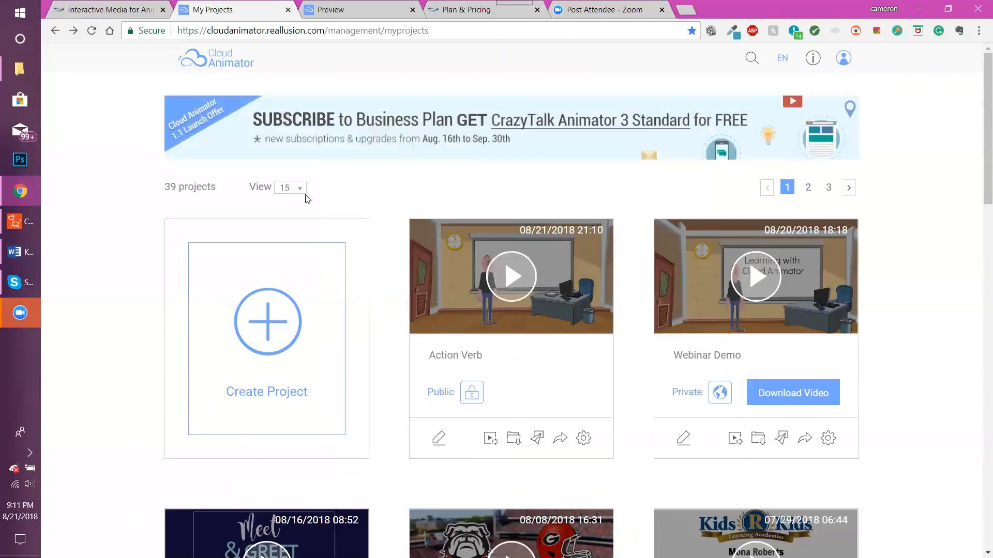
left_click(440, 438)
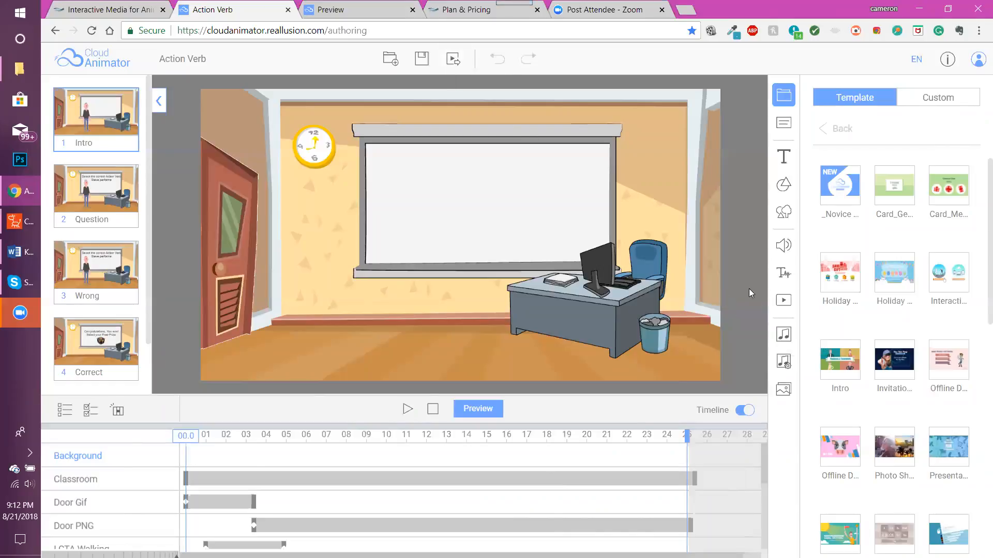
left_click(454, 63)
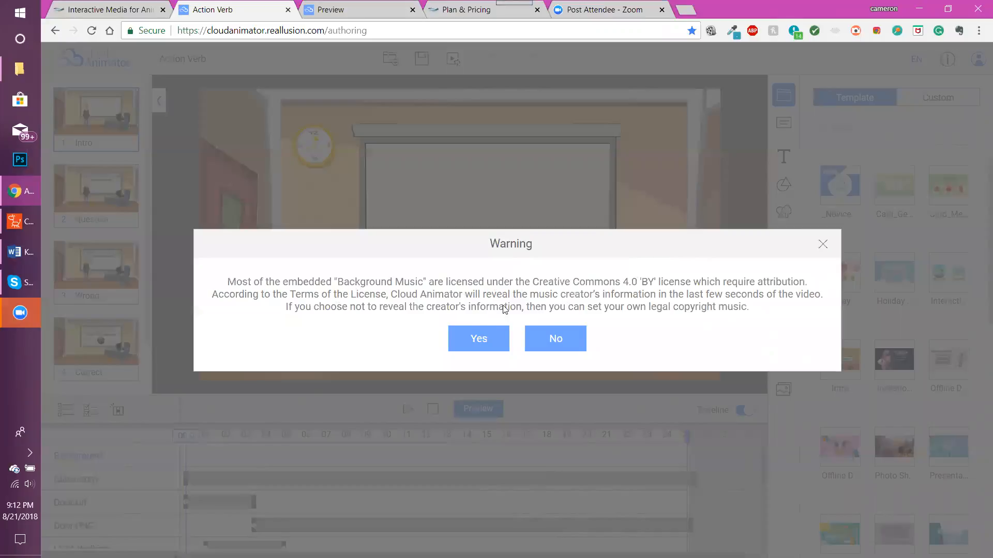
left_click(470, 338)
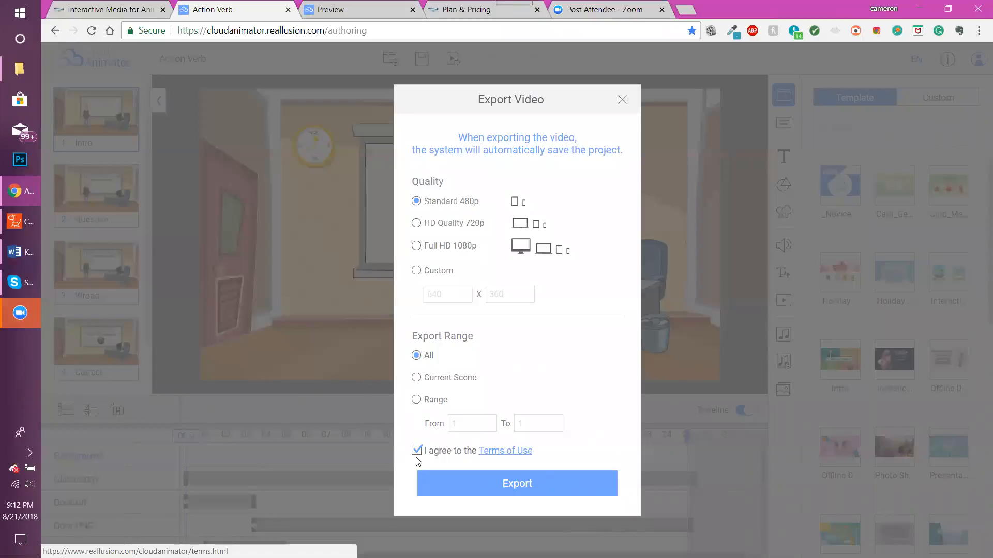
left_click(501, 484)
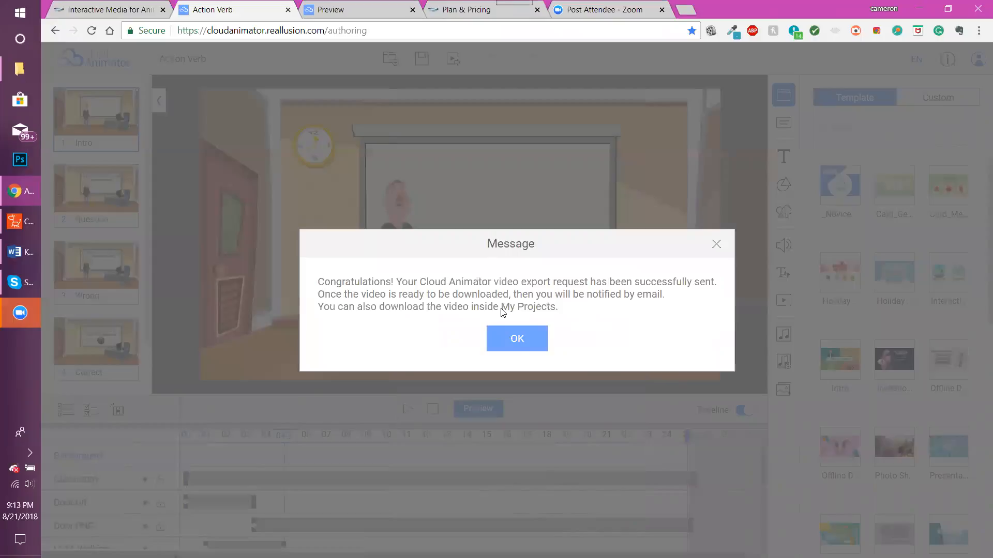
Acknowledge the video export request and go to My Projects.
left_click(513, 340)
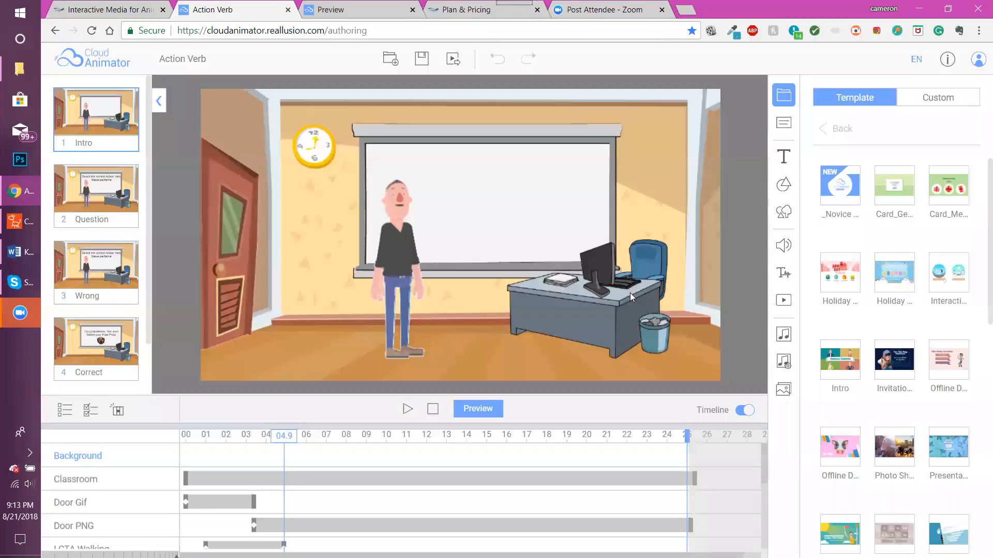
left_click(978, 60)
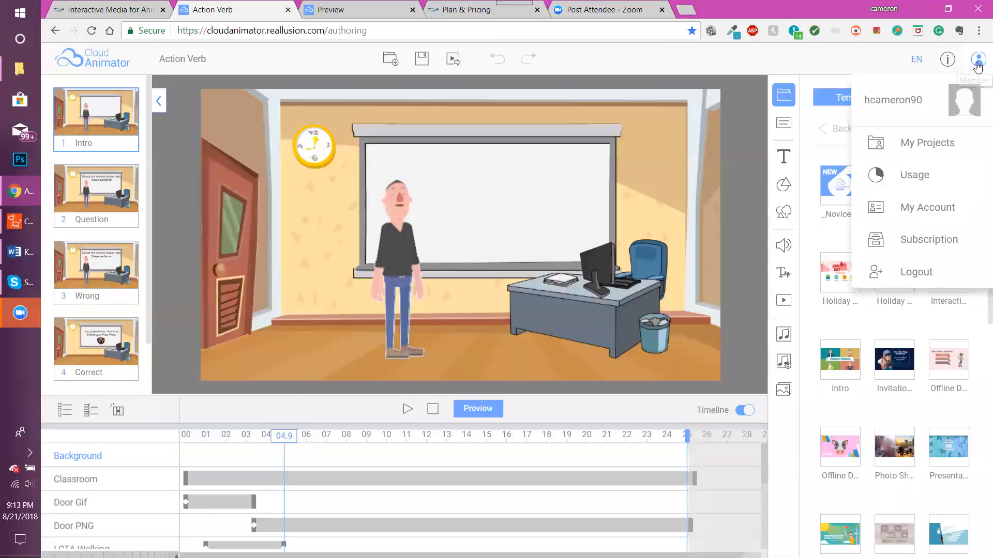
left_click(942, 151)
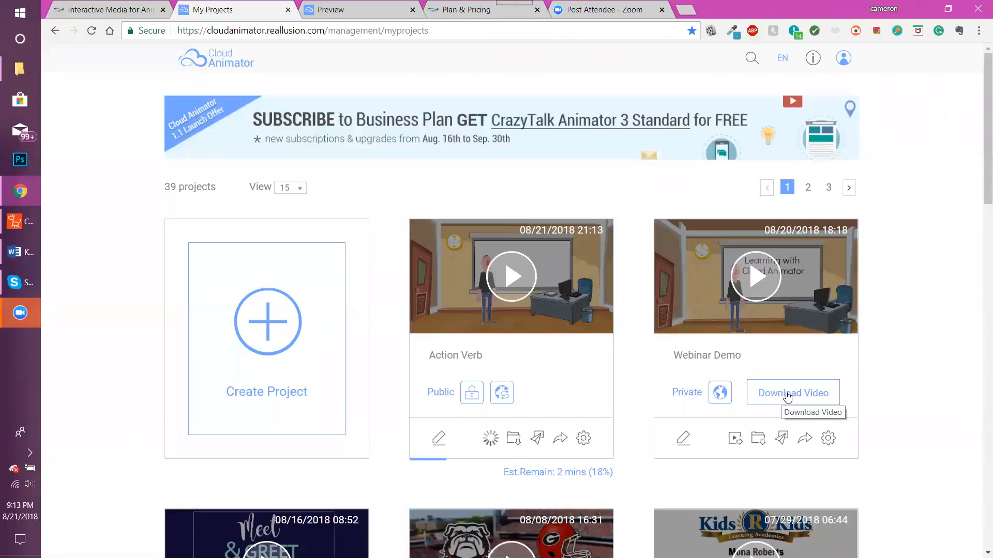
Open the Webinar Demo project's exported video and review its Action Verb question section, checking the sound and muting it again.
left_click(787, 397)
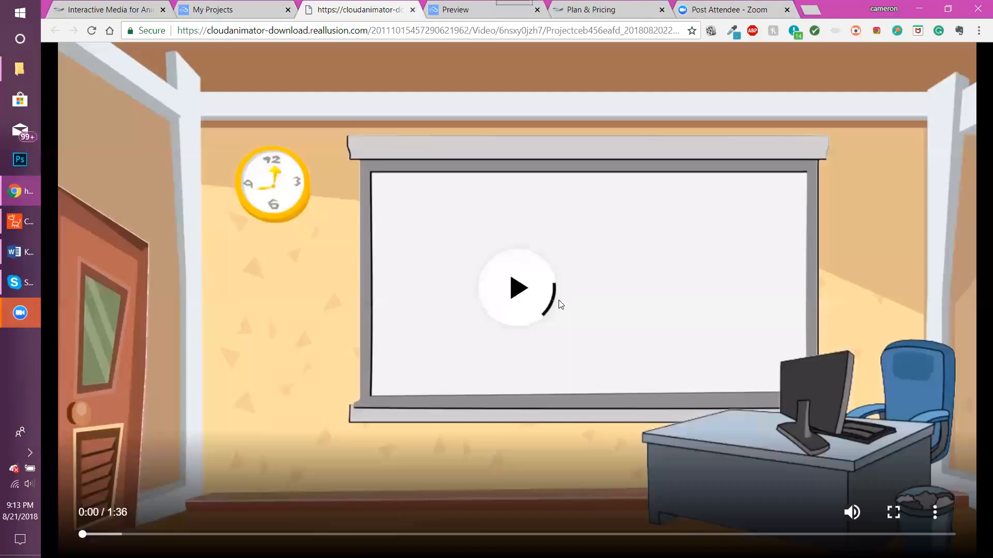
left_click(854, 514)
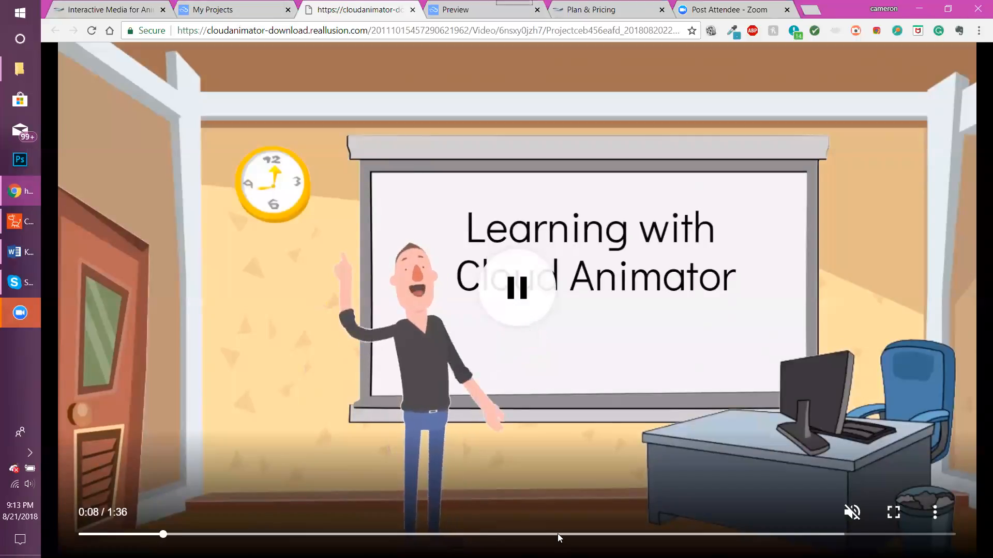
left_click(558, 535)
left_click(852, 512)
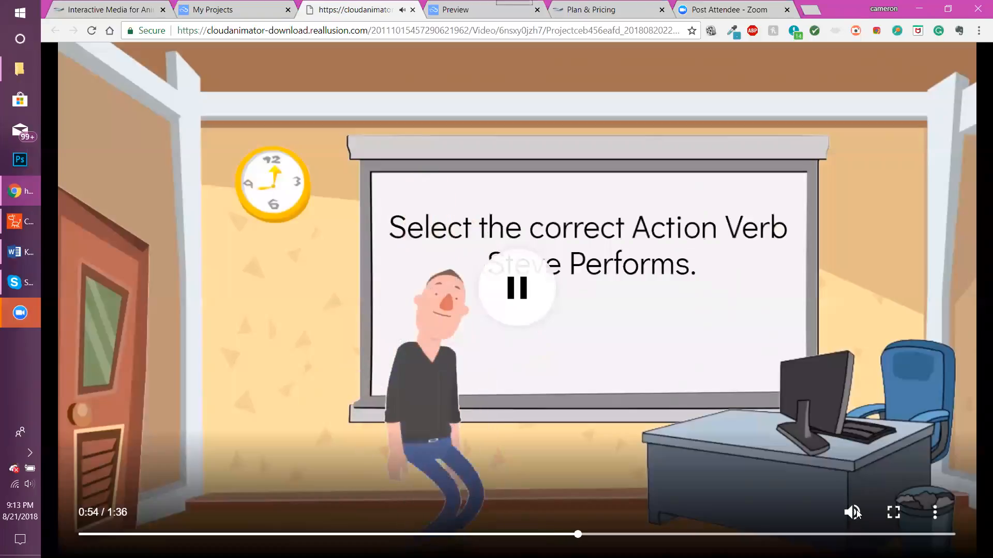
key("XF86AudioLowerVolume")
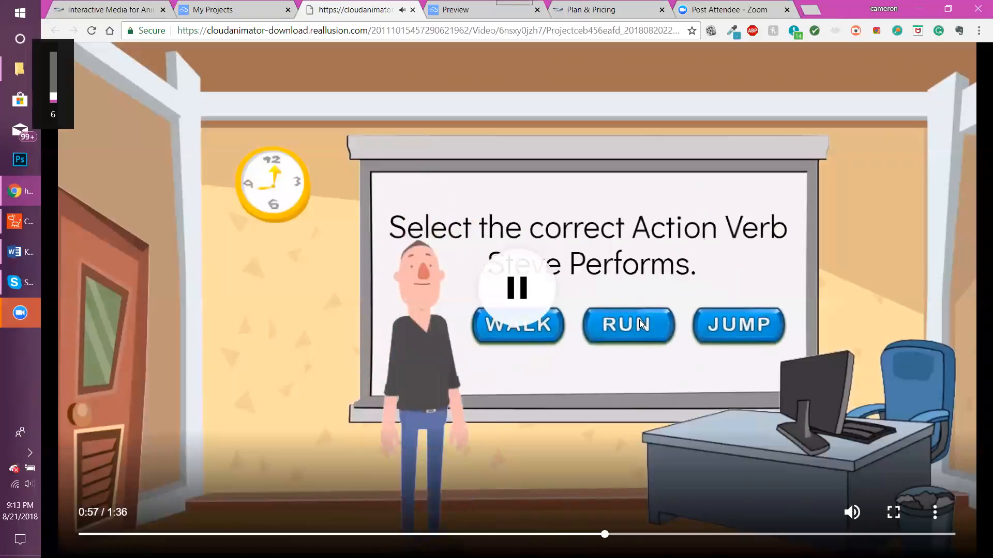
left_click(854, 513)
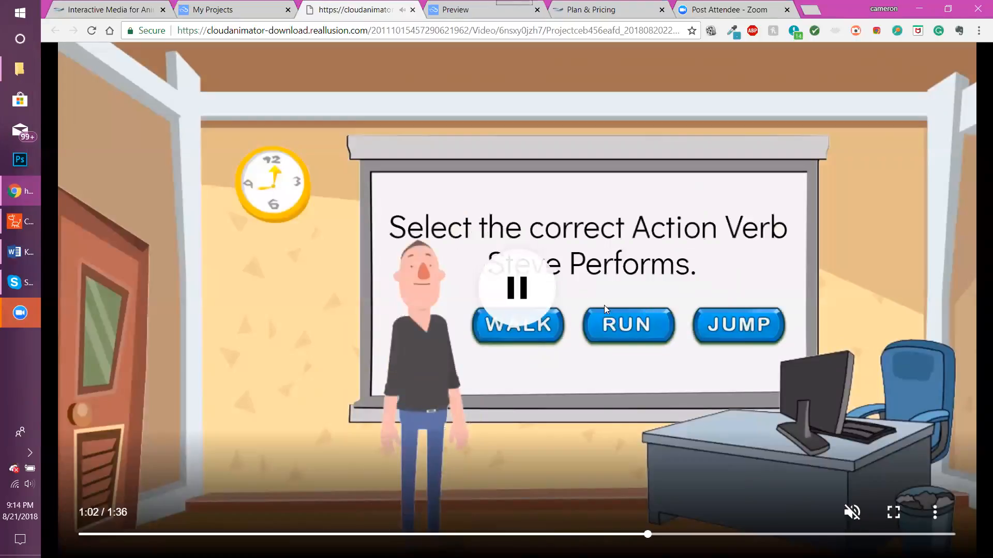
Open the Cloud Animator Learning Center and look through its Basic, Content Manager and Editing guides and the Tutorials section.
left_click(251, 16)
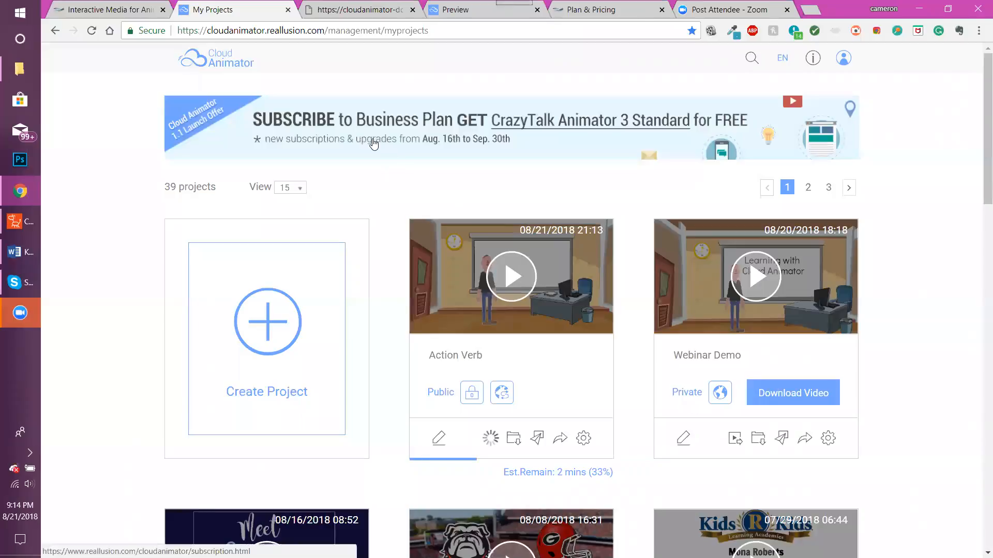
left_click(128, 11)
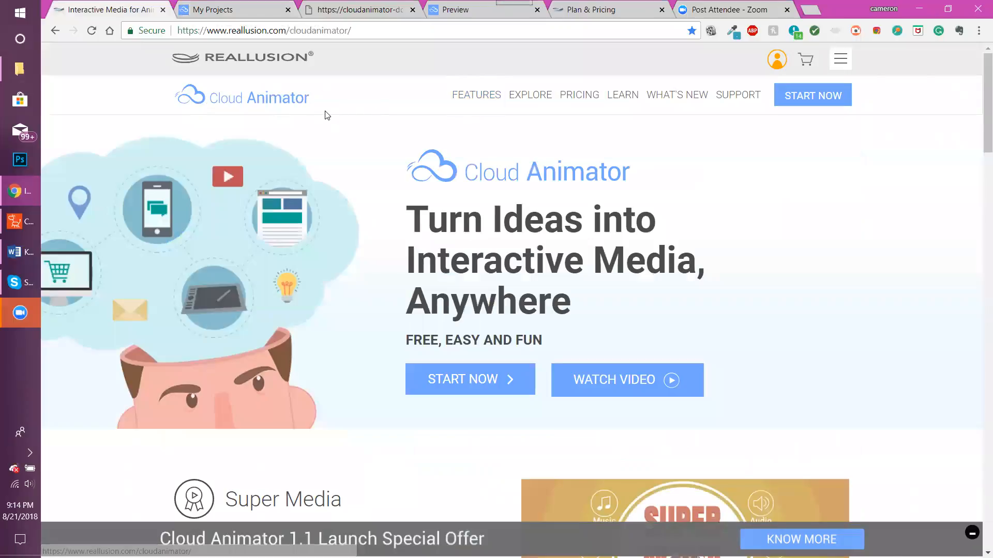
left_click(620, 99)
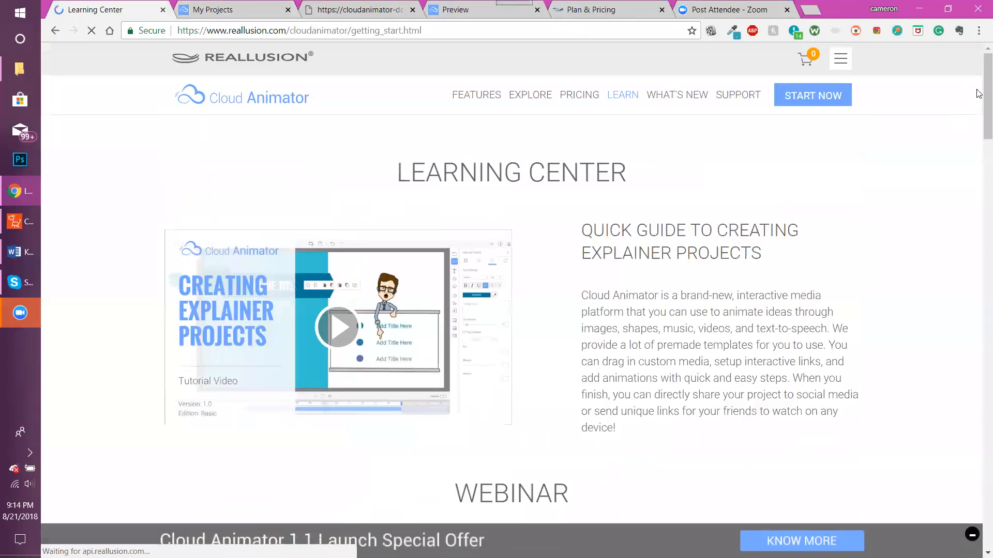
scroll(967, 207, "down", 20)
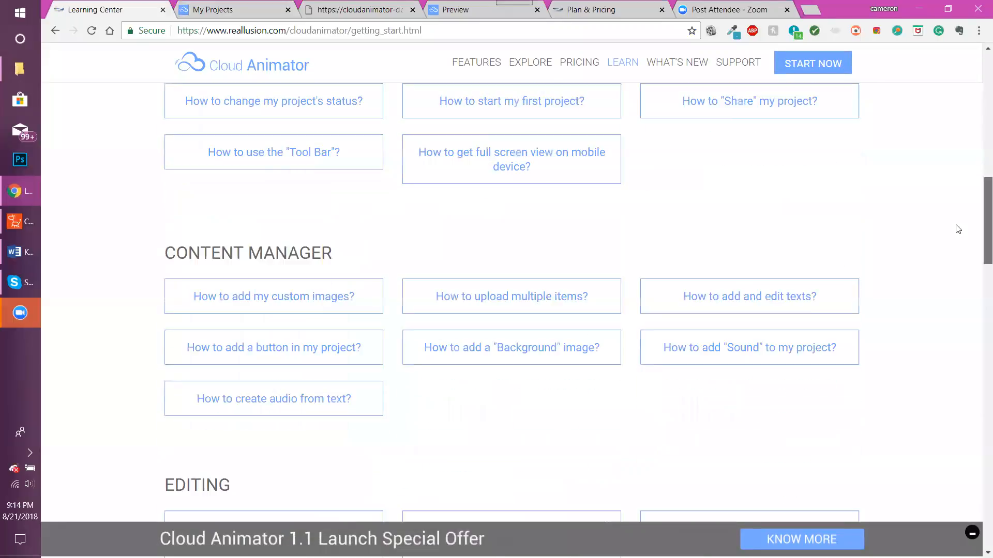
scroll(953, 310, "down", 6)
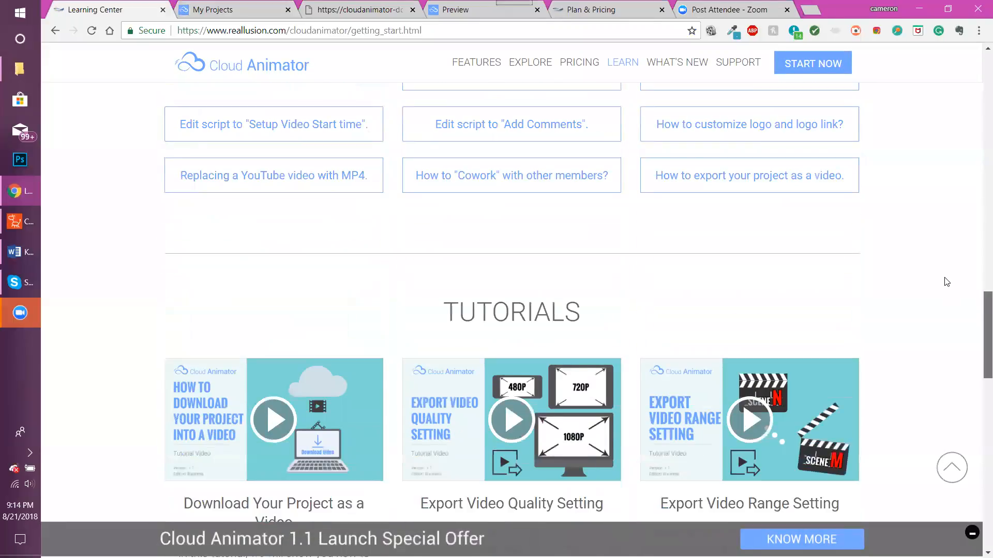
scroll(948, 264, "up", 8)
scroll(945, 237, "up", 5)
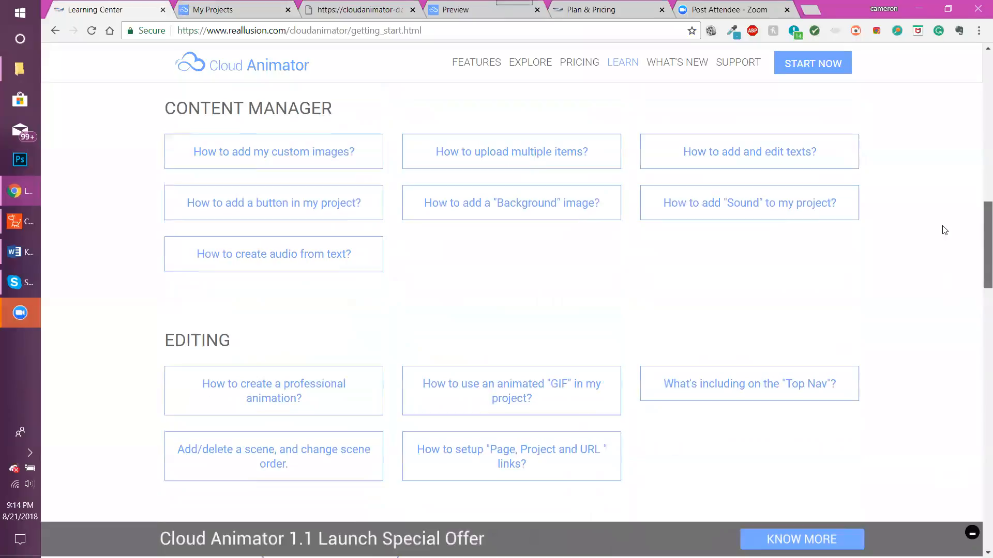
scroll(945, 192, "up", 3)
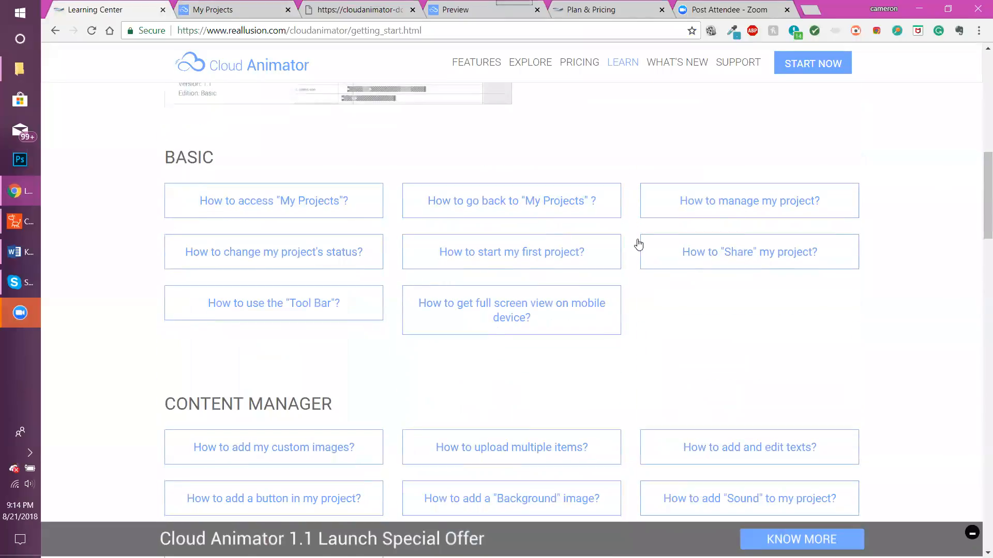
left_click_drag(979, 194, 976, 364)
scroll(797, 282, "down", 1)
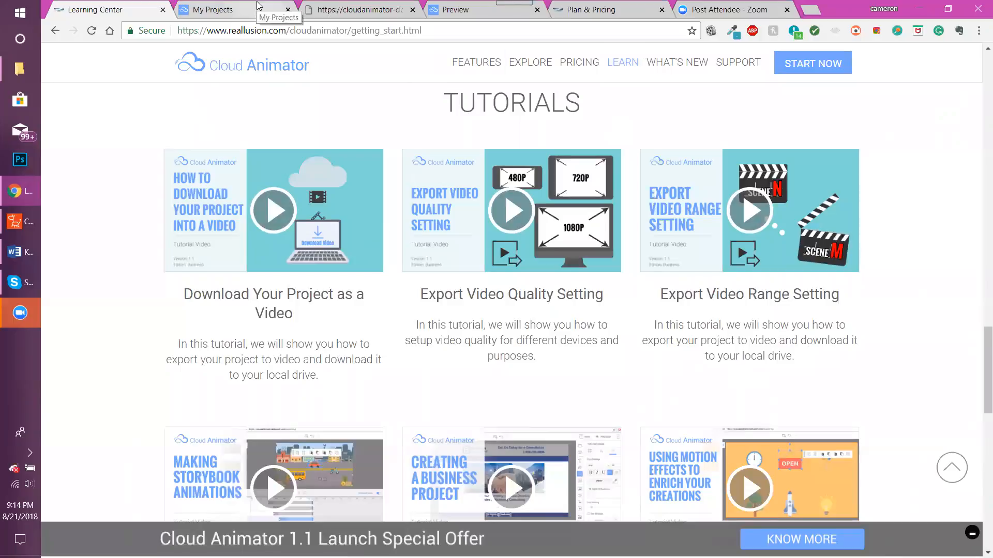
key("XF86AudioLowerVolume")
key("XF86AudioLowerVolume")
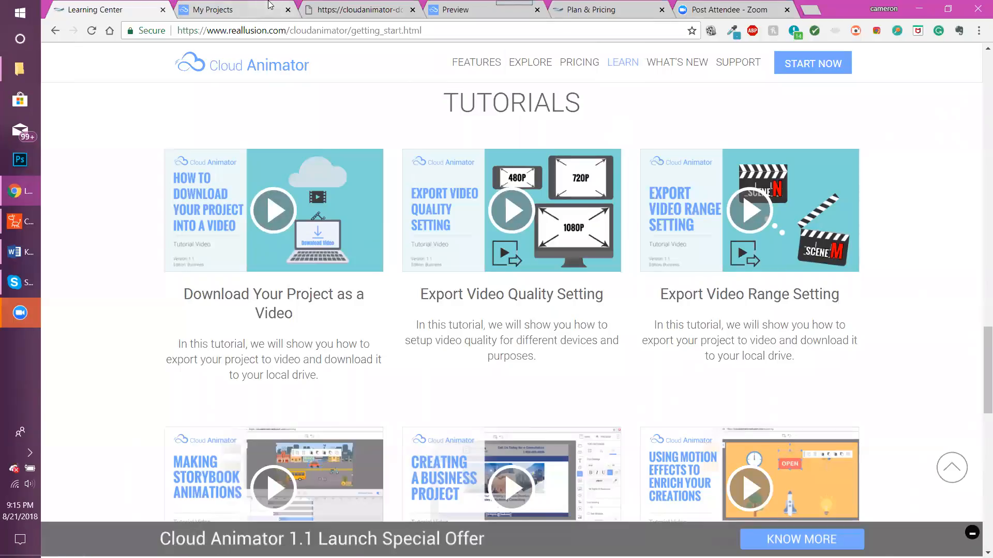
left_click(238, 13)
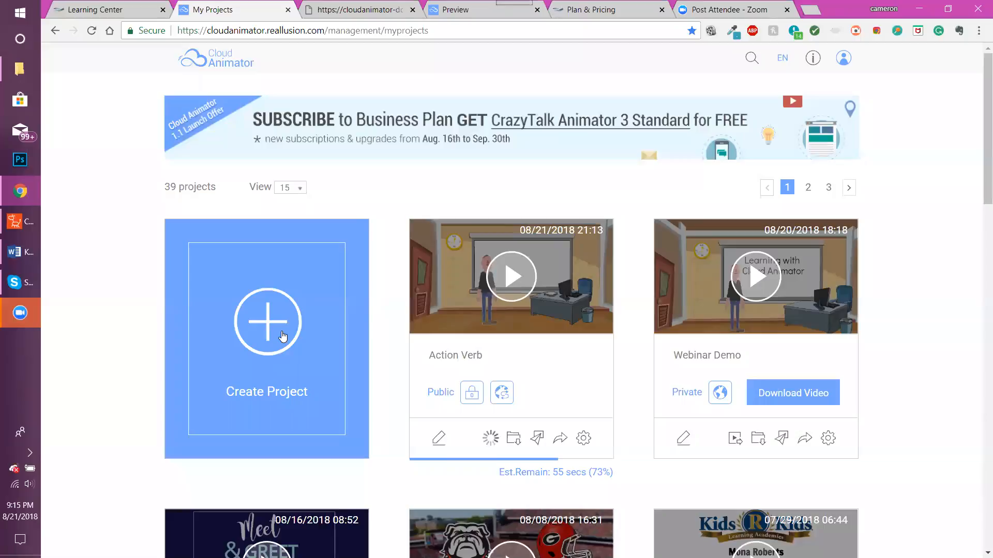
left_click(283, 325)
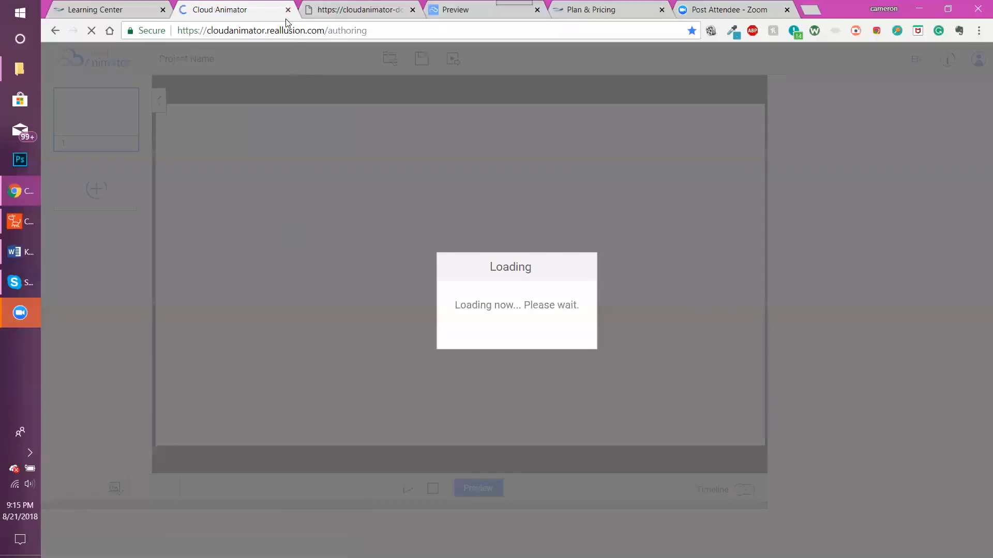
left_click(288, 9)
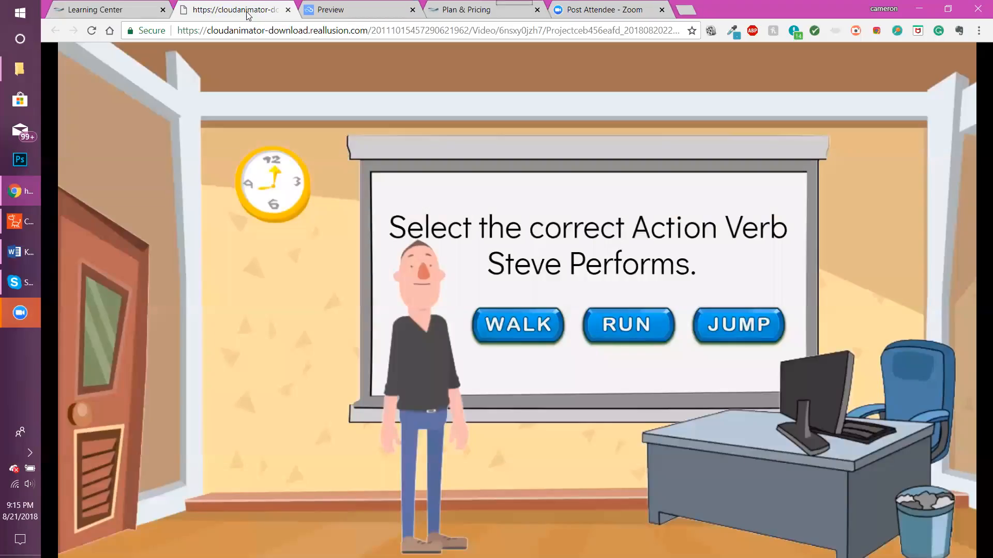
Go from the Learning Center to My Projects and close the downloaded video, Preview and Plan & Pricing pages.
left_click(119, 17)
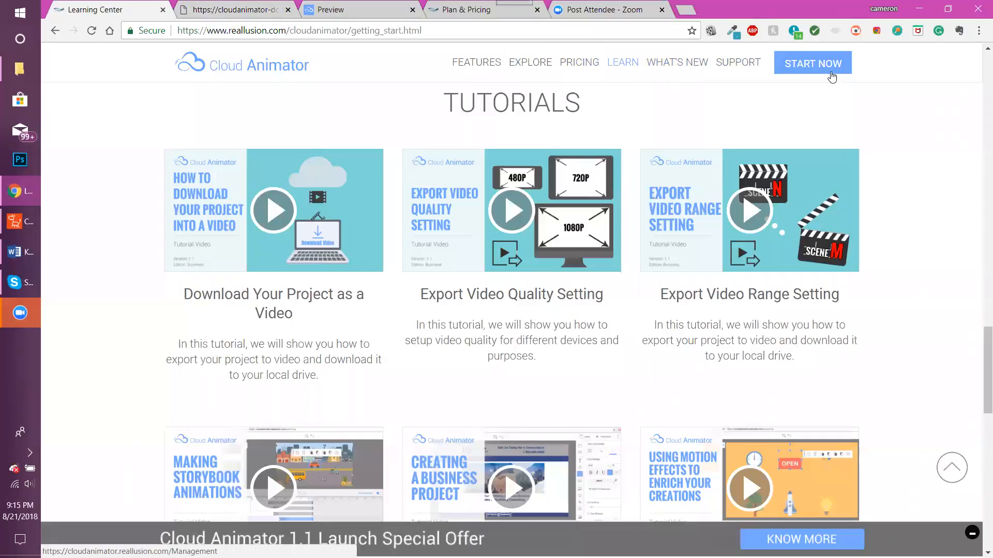
left_click(787, 61)
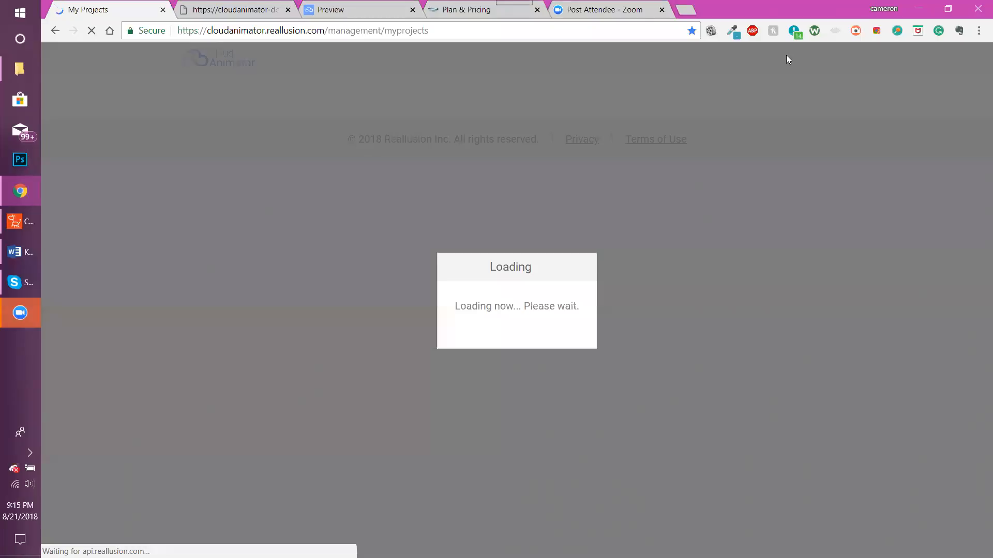
left_click(258, 9)
left_click(288, 10)
left_click(288, 9)
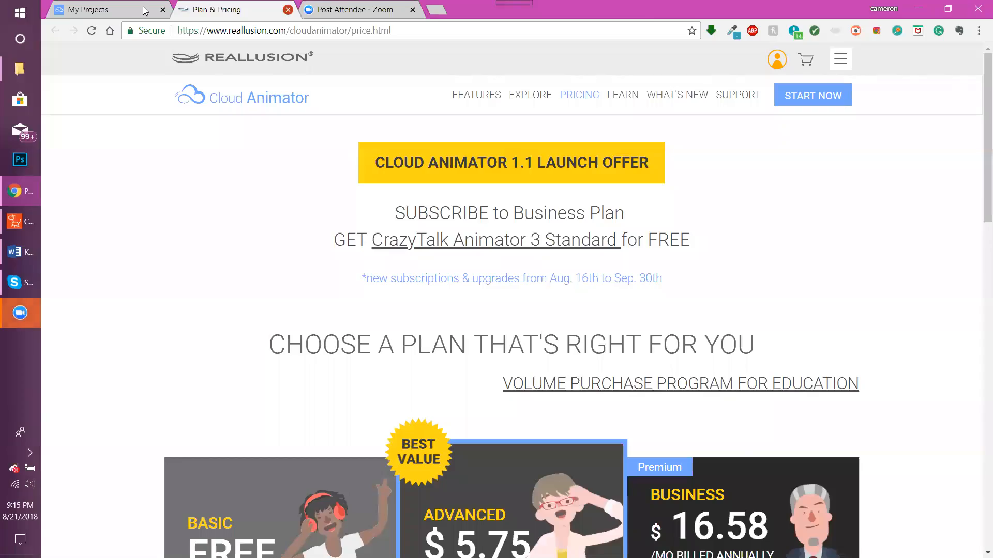
key("ctrl+w")
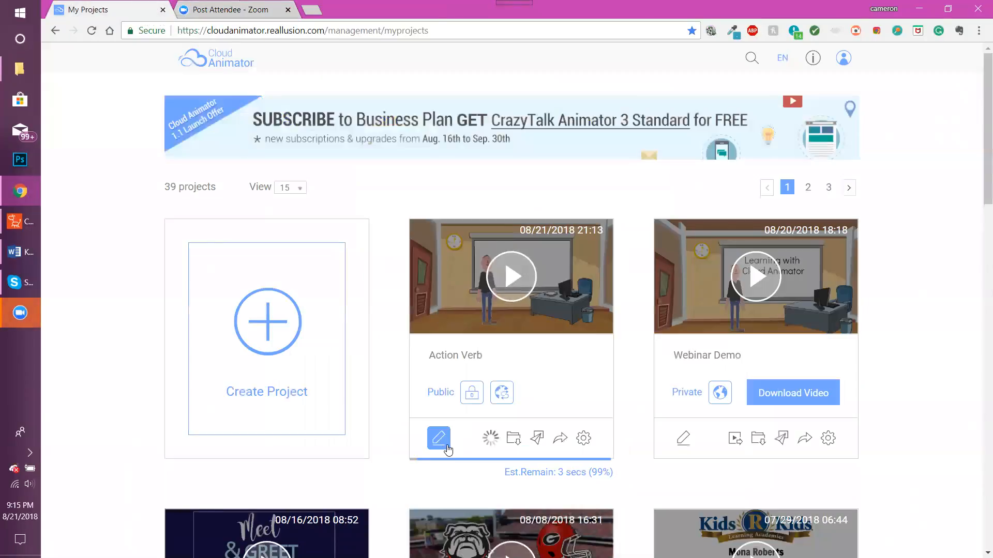
Reopen the Action Verb project for editing and enlarge the timeline to show the Intro scene's Scripts track.
left_click(447, 448)
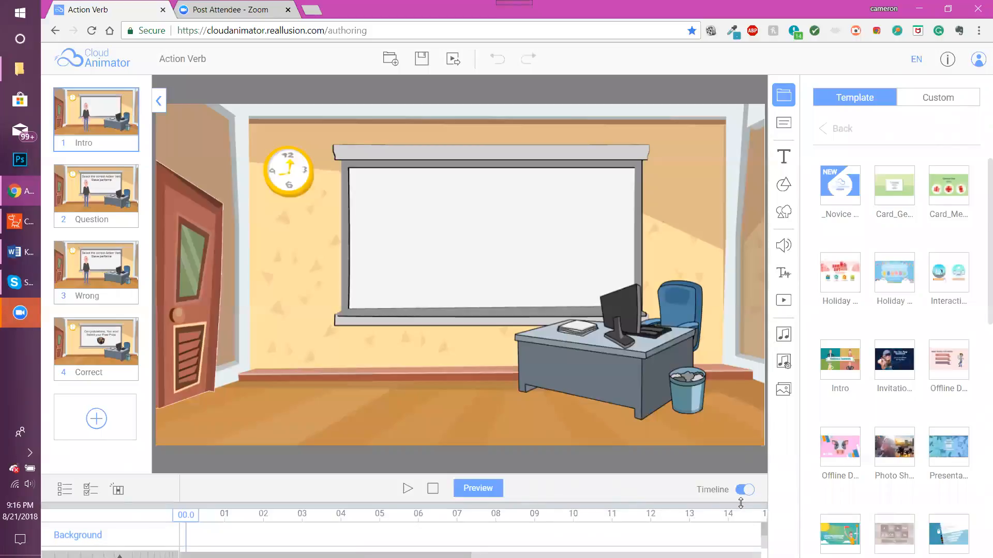
left_click_drag(692, 502, 696, 338)
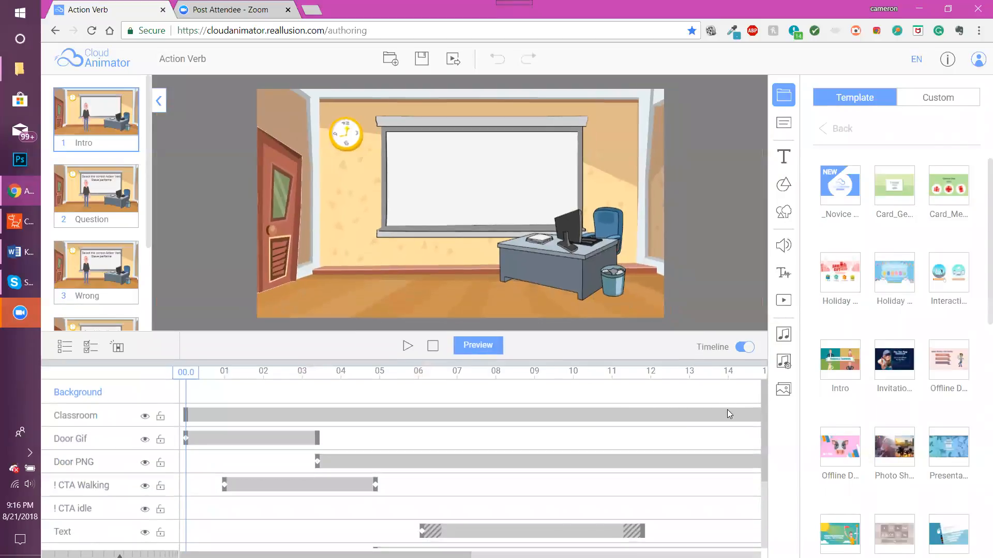
scroll(756, 454, "down", 2)
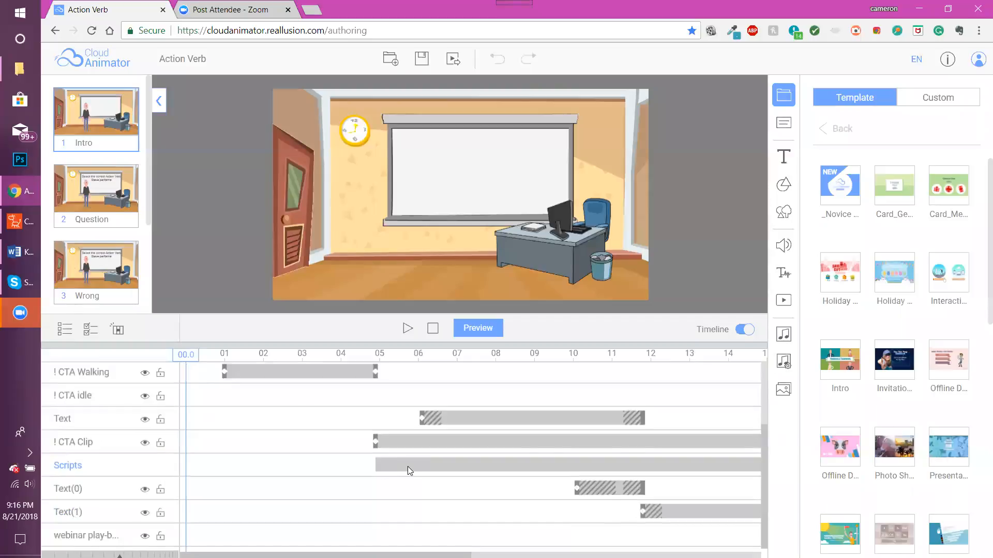
Show the Intro scene's script clip in the text-to-speech settings and replace the text there with "Hello".
left_click(410, 471)
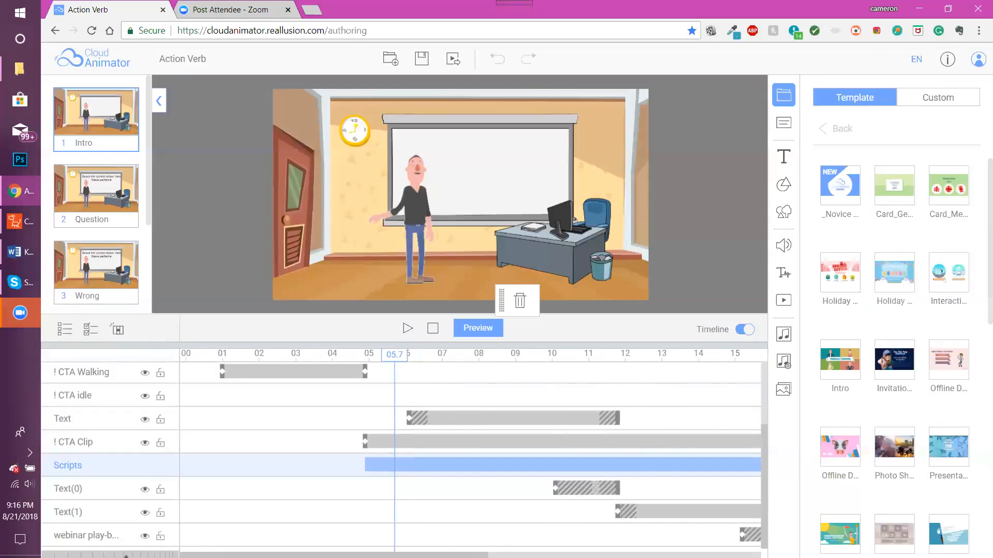
scroll(393, 403, "down", 3)
left_click(523, 357)
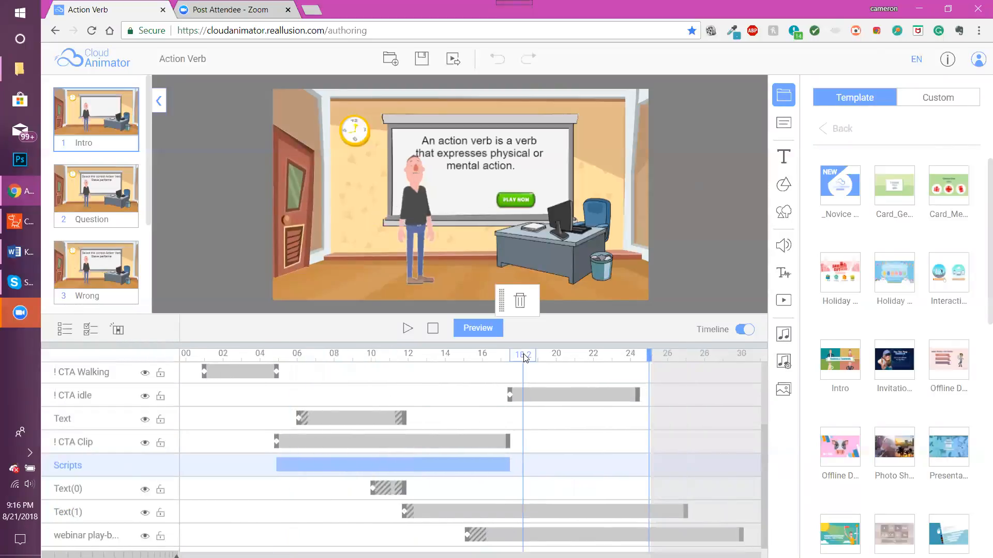
left_click(784, 274)
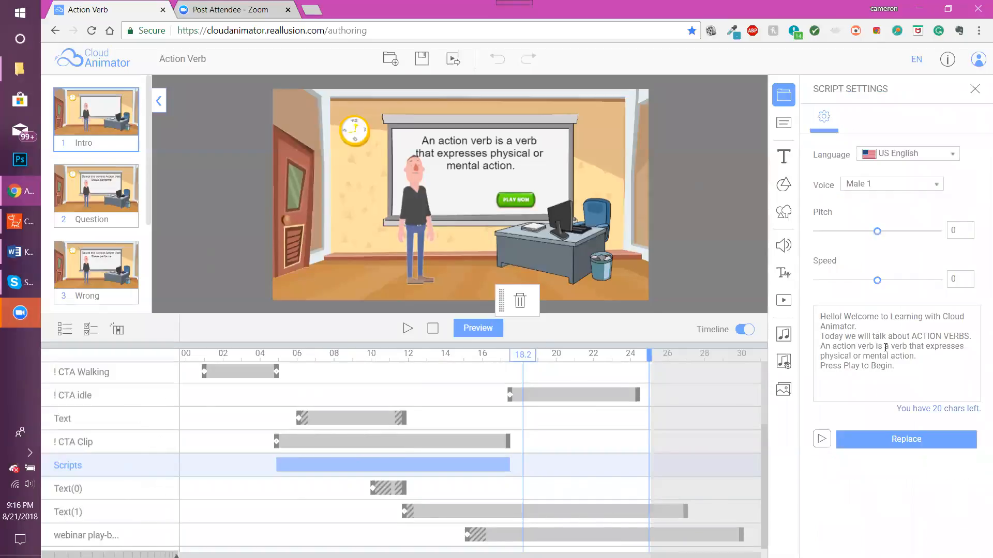
key("ctrl+a")
type("Hell")
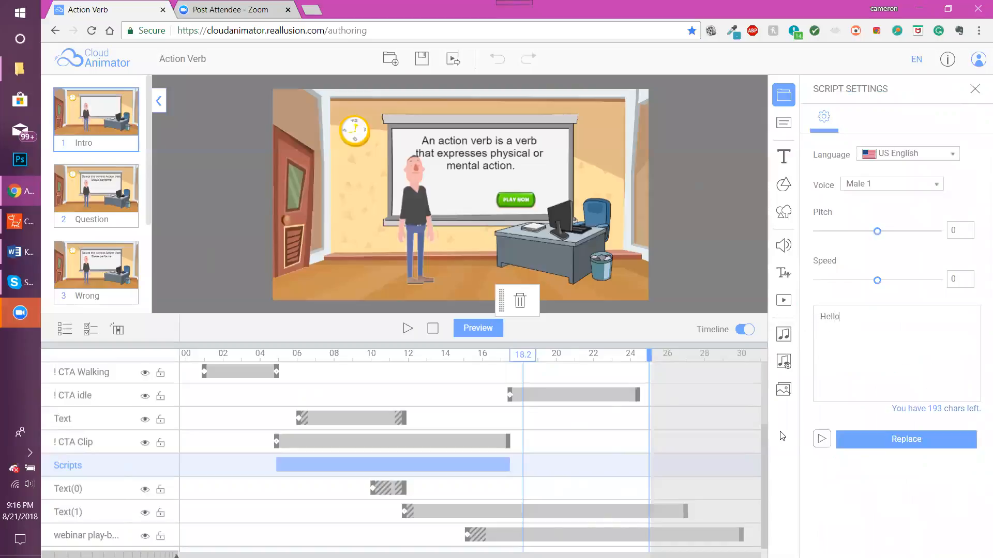
Add "Hello" as a separate speech clip at 20.3 seconds on the Scripts track and place the playhead at 20.7.
left_click(563, 473)
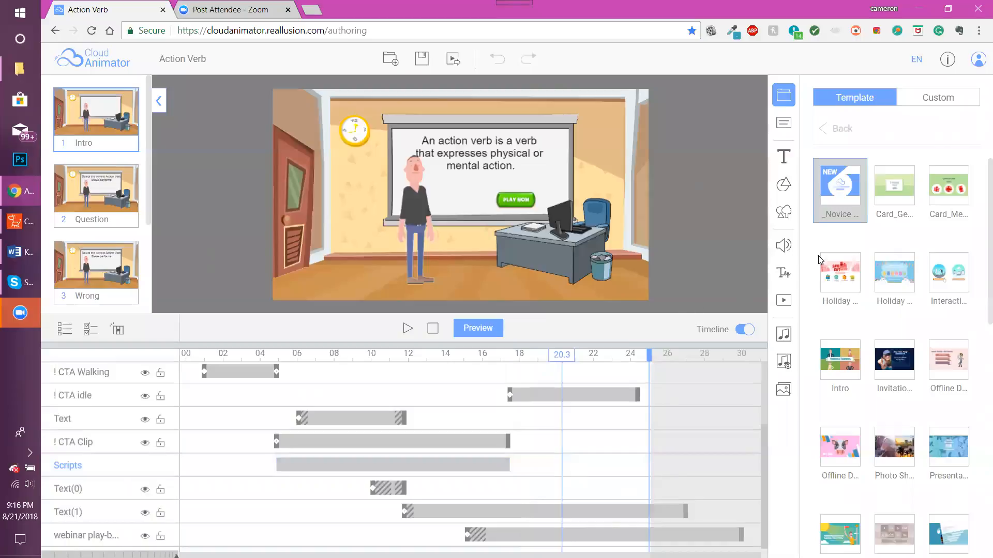
left_click(491, 465)
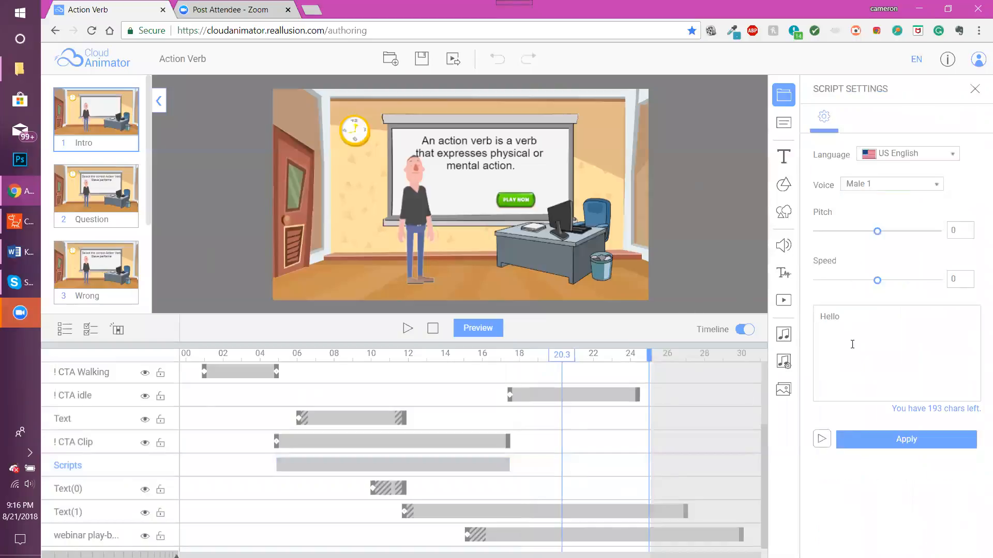
left_click(862, 440)
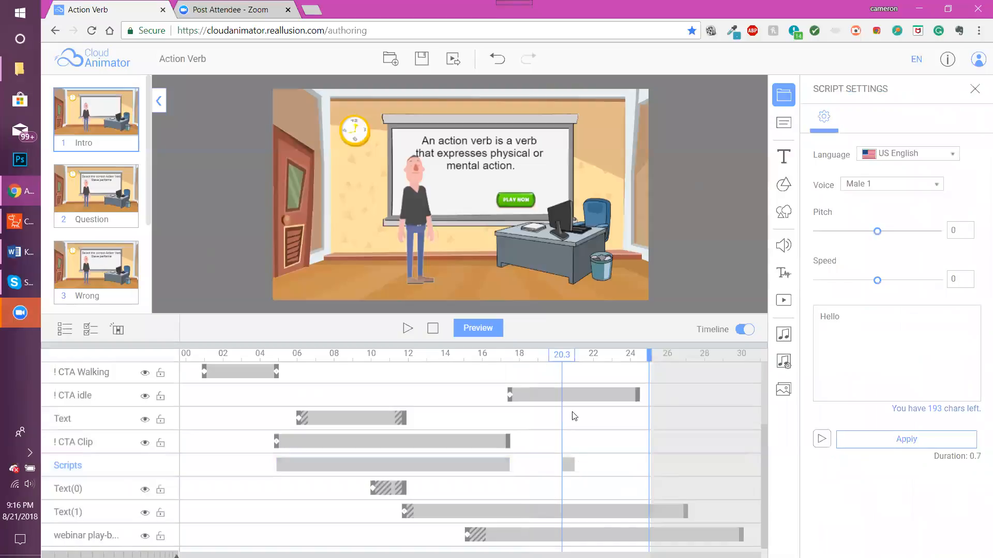
left_click(570, 355)
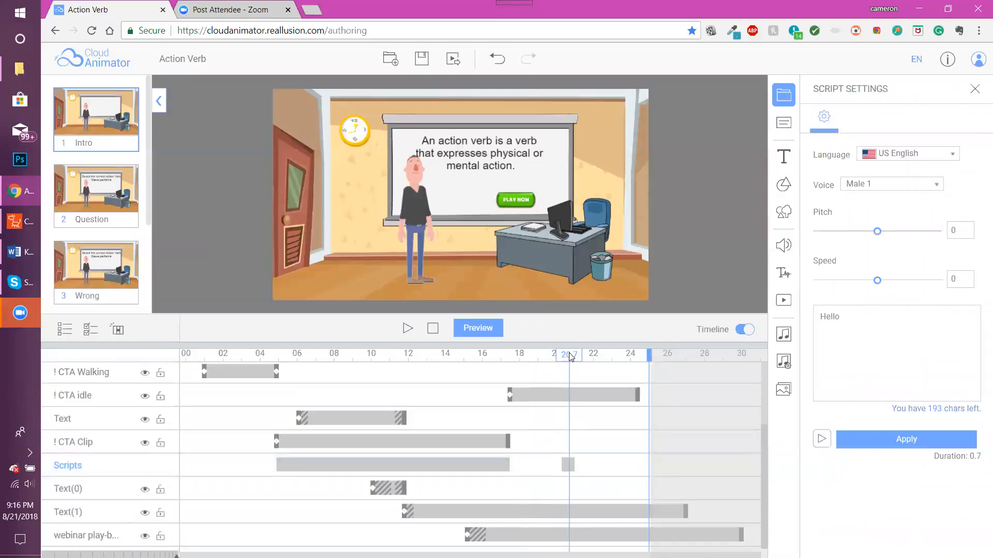
Show the Intro scene's longer script clip, place the playhead at 19.2, clear the selection and reopen the text-to-speech settings.
left_click(505, 471)
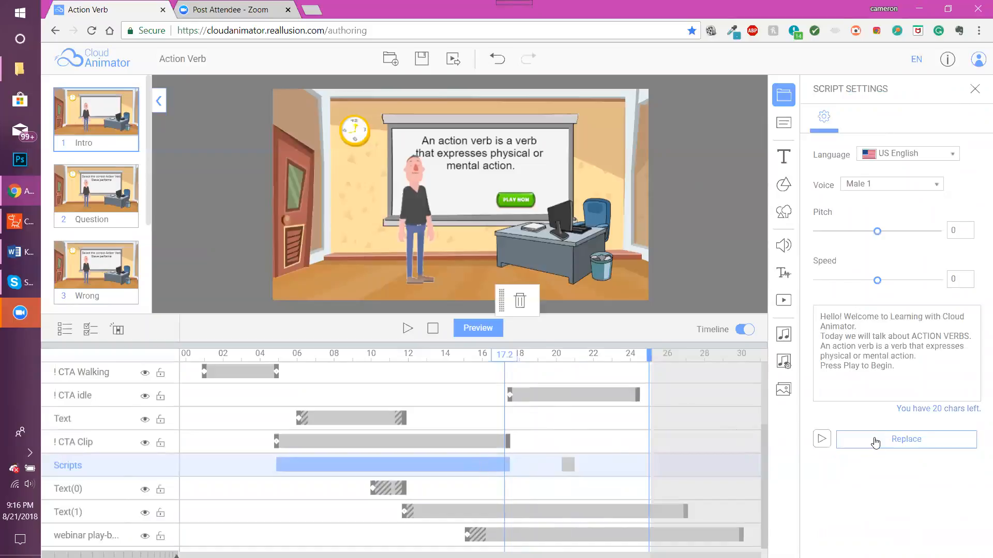
left_click(542, 355)
left_click_drag(543, 356, 541, 357)
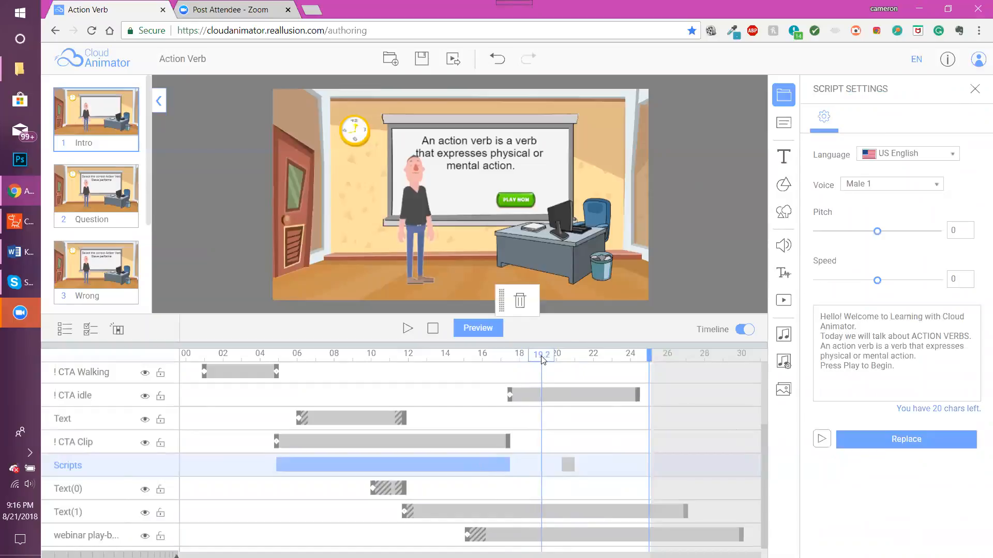
left_click(663, 276)
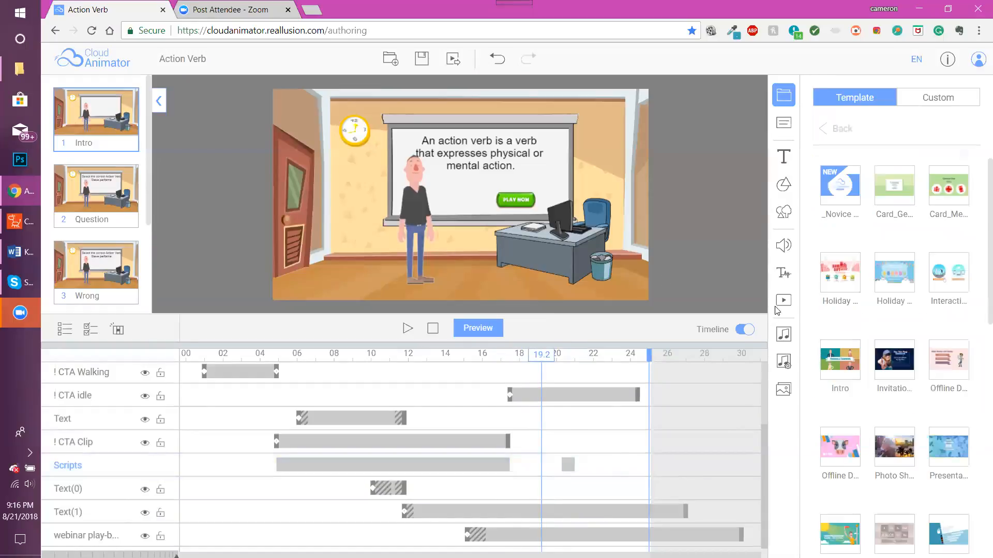
left_click(777, 278)
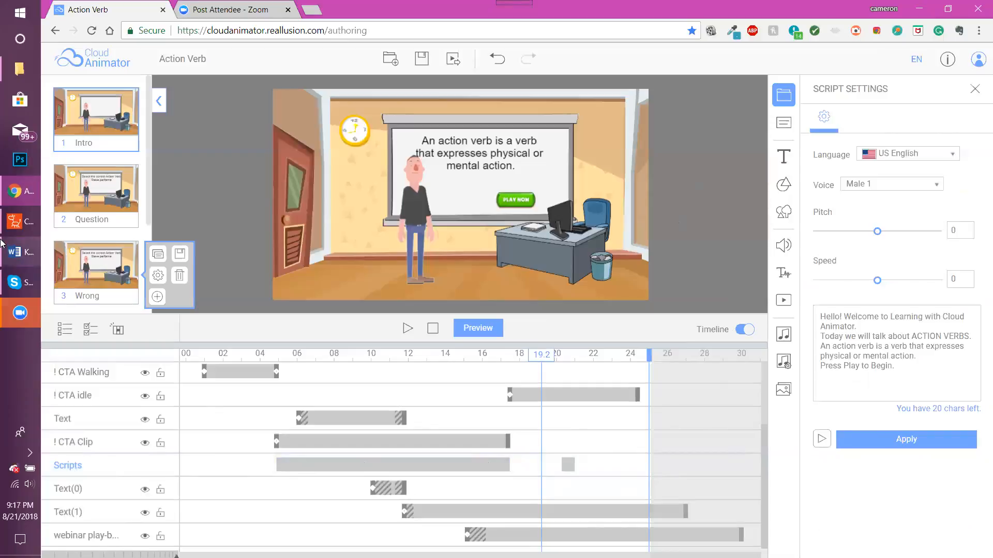
Switch to CrazyTalk Animator 3, review the voice sources offered for creating a script and dismiss that dialog.
mouse_move(7, 228)
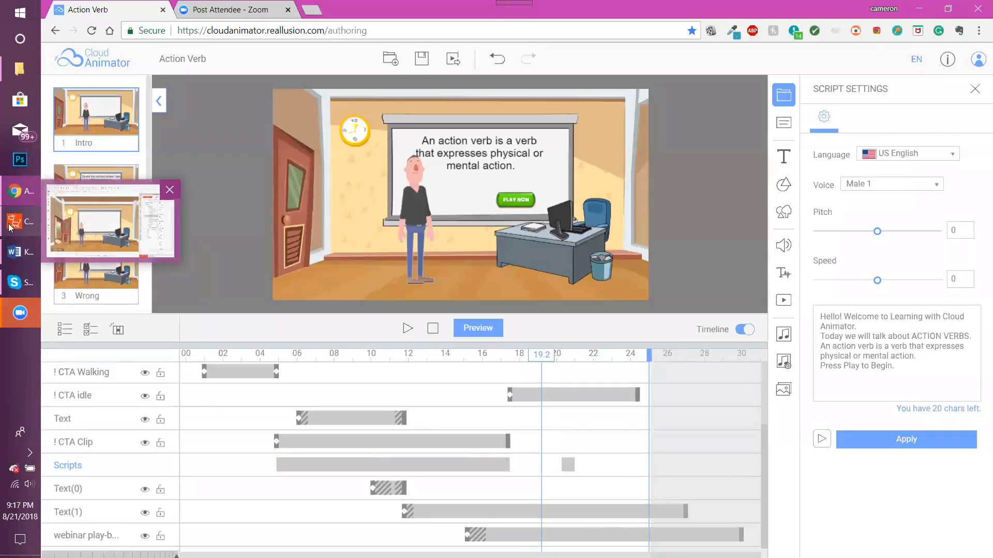
left_click(17, 223)
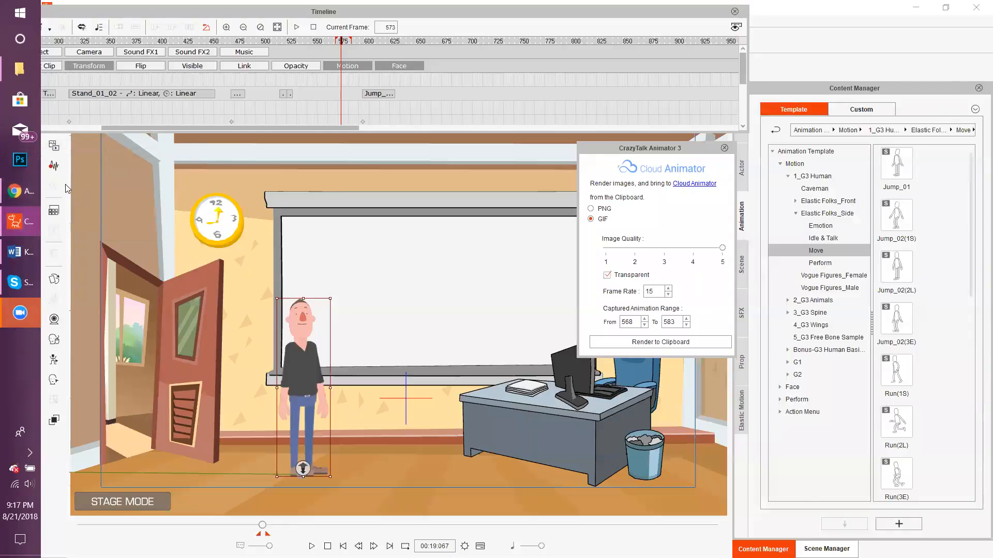
left_click(55, 166)
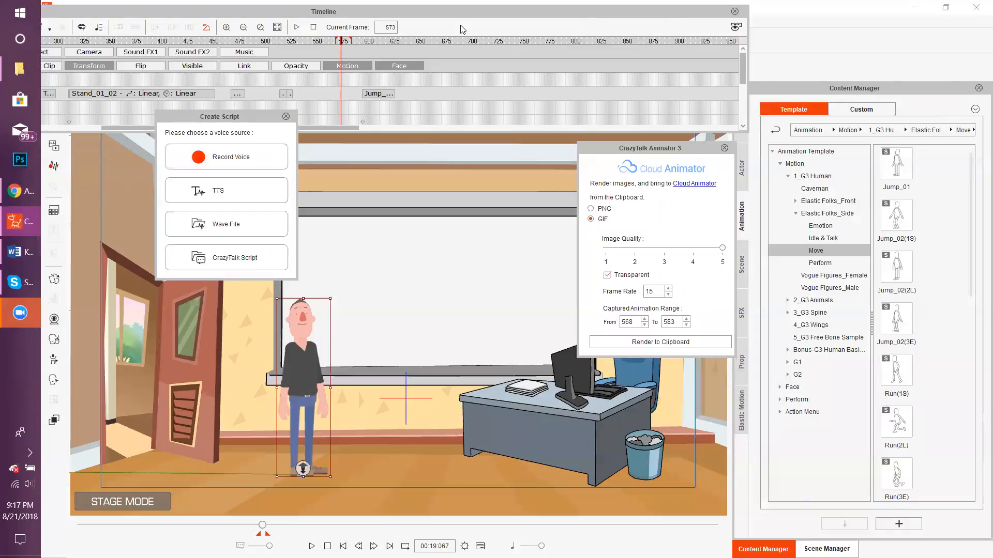
left_click_drag(268, 118, 298, 115)
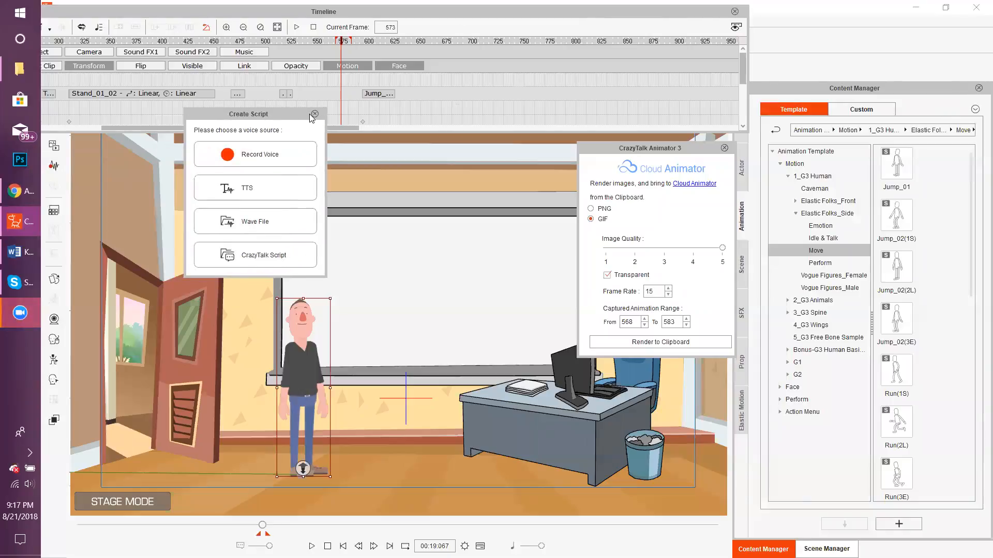
left_click(314, 114)
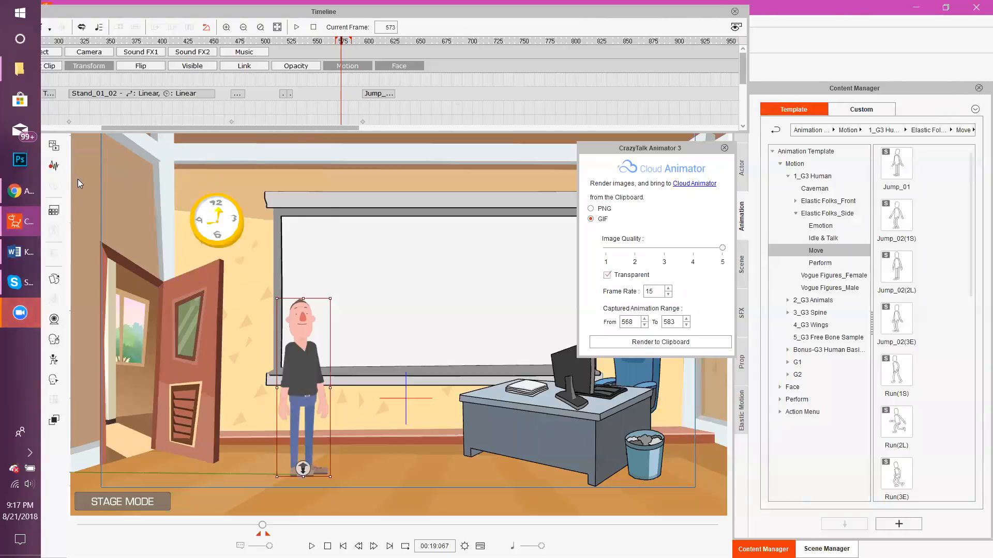
left_click(20, 191)
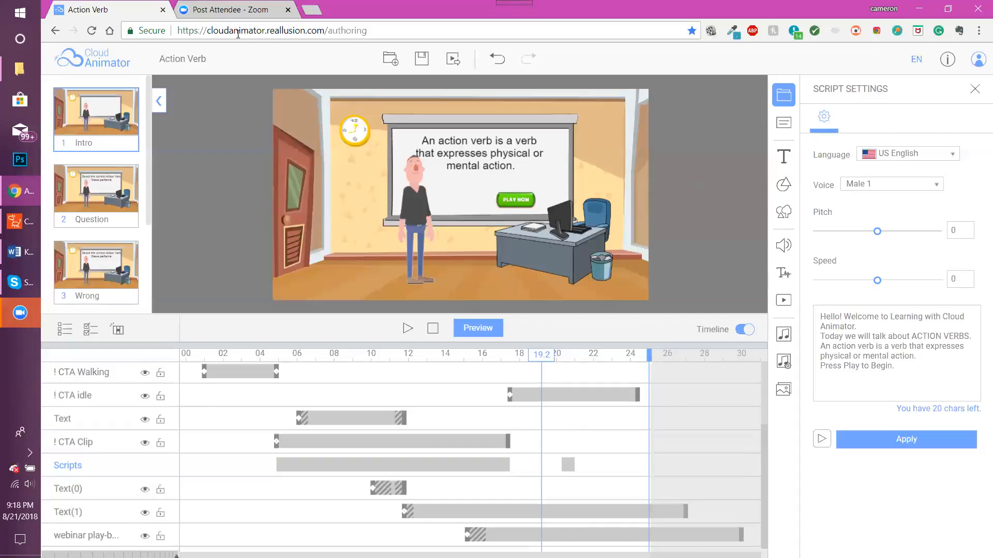
left_click(311, 10)
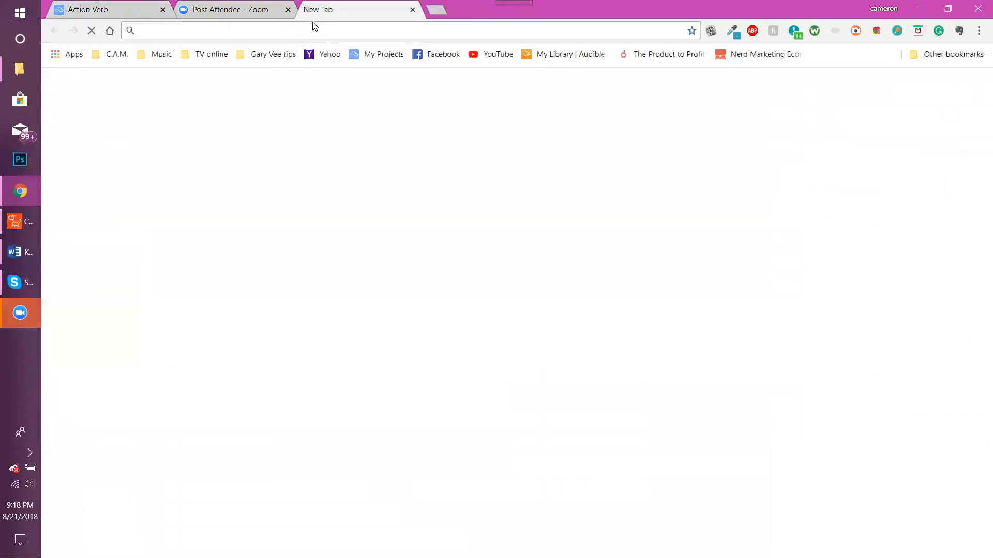
type("https://www.reallusion.com/cloudanimator/price.html")
key("Return")
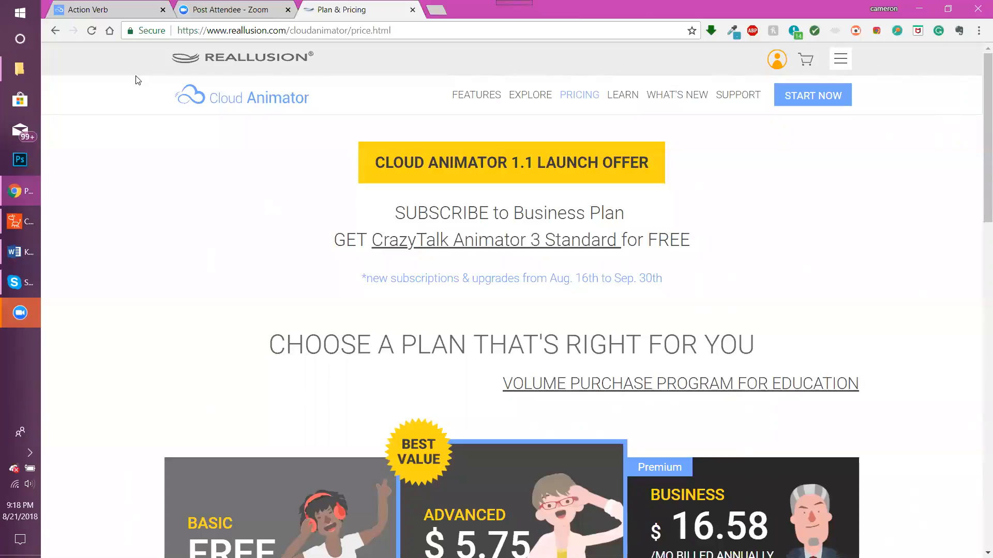
Return to the Action Verb project and browse the project template library, comparing the built-in templates with the custom ones.
left_click(118, 12)
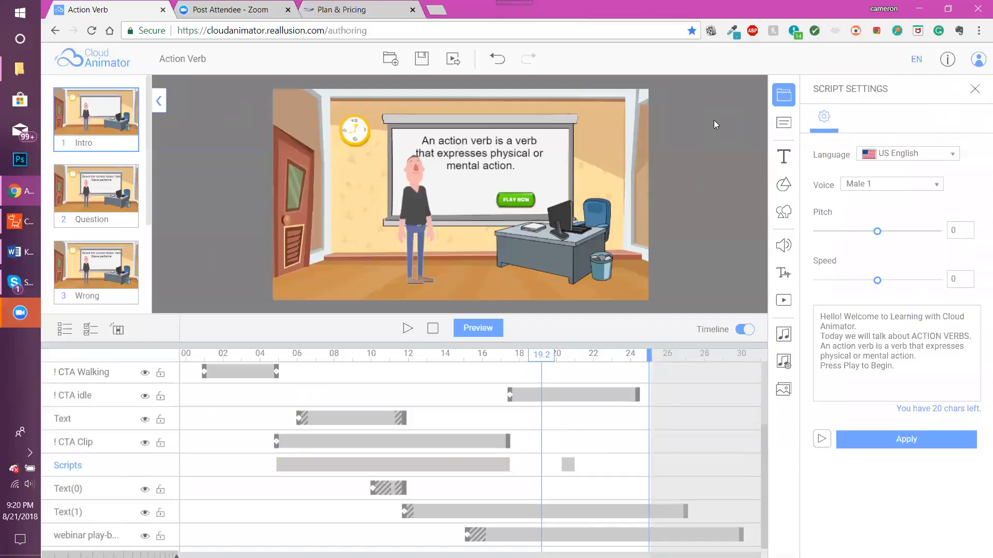
left_click(784, 98)
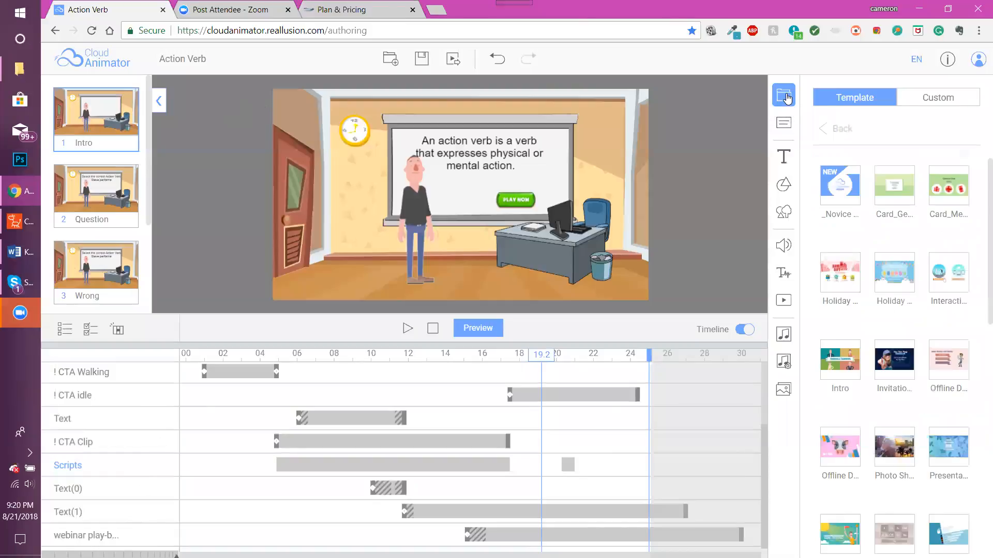
scroll(981, 210, "down", 3)
scroll(981, 210, "down", 5)
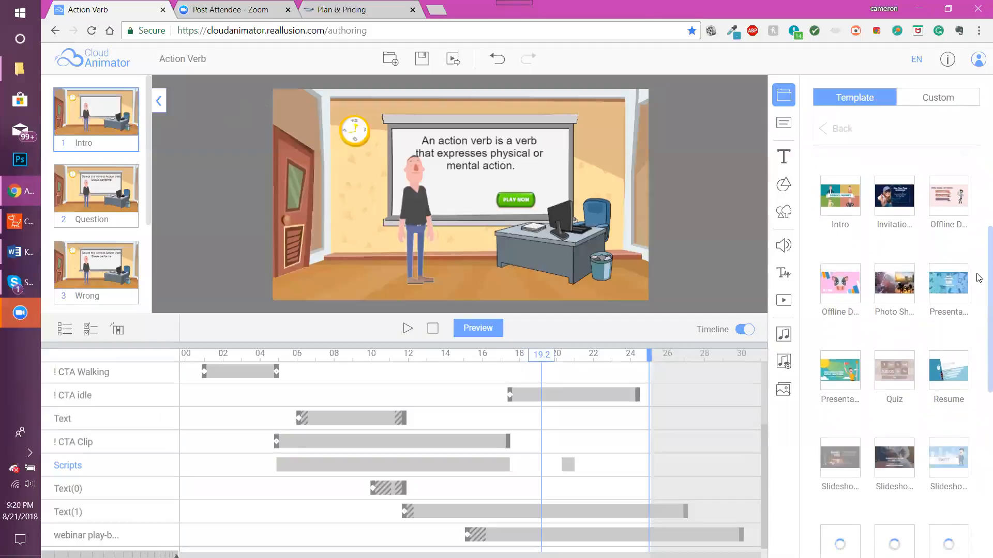
scroll(979, 278, "down", 2)
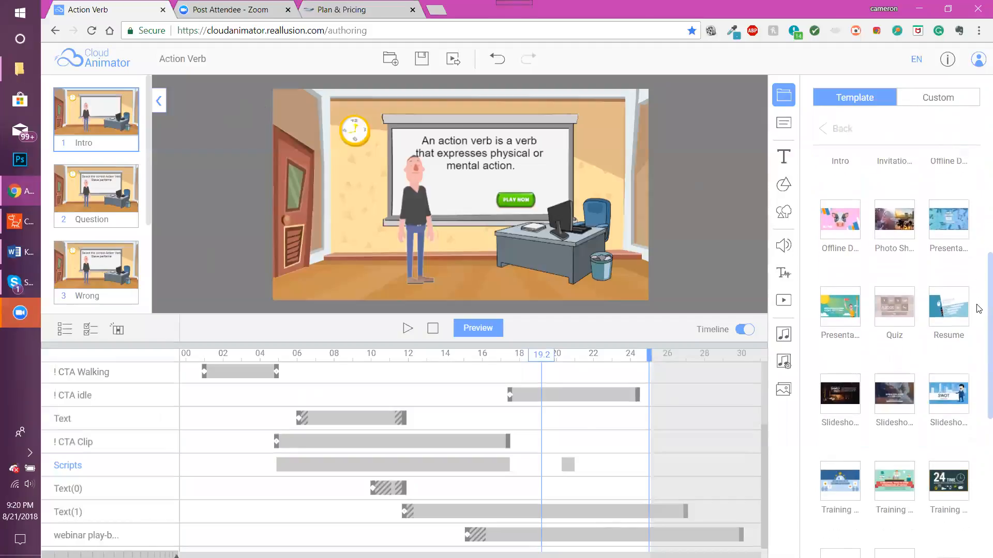
scroll(978, 308, "down", 1)
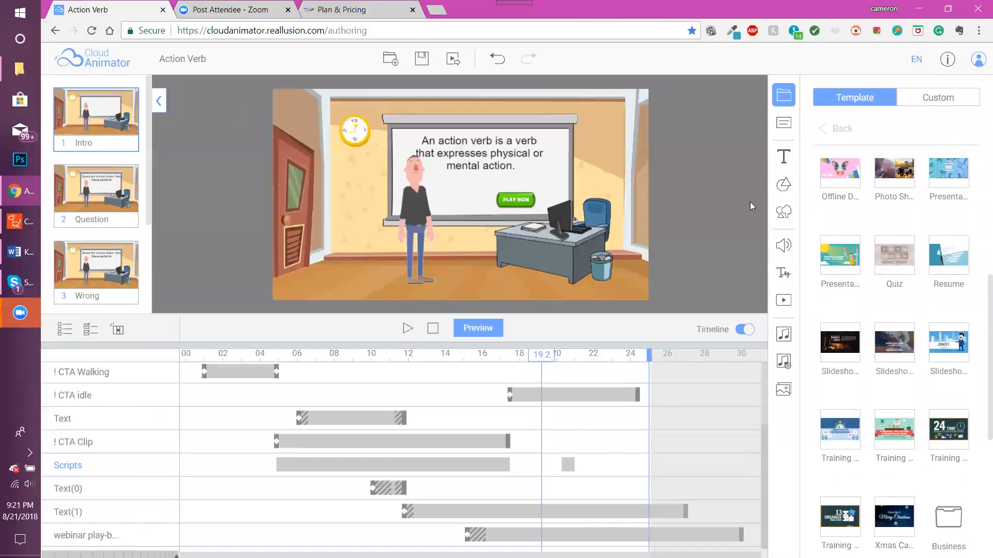
left_click(934, 104)
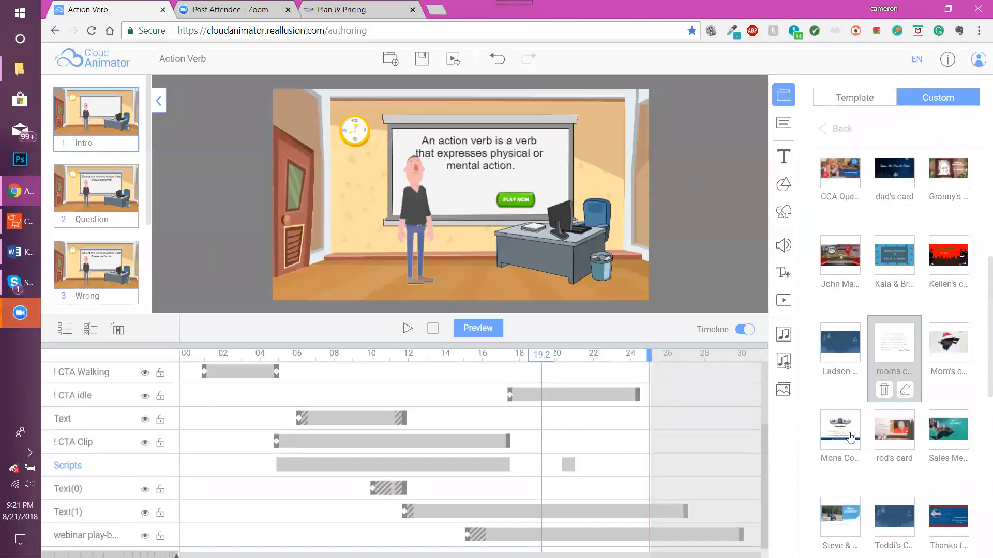
left_click(853, 99)
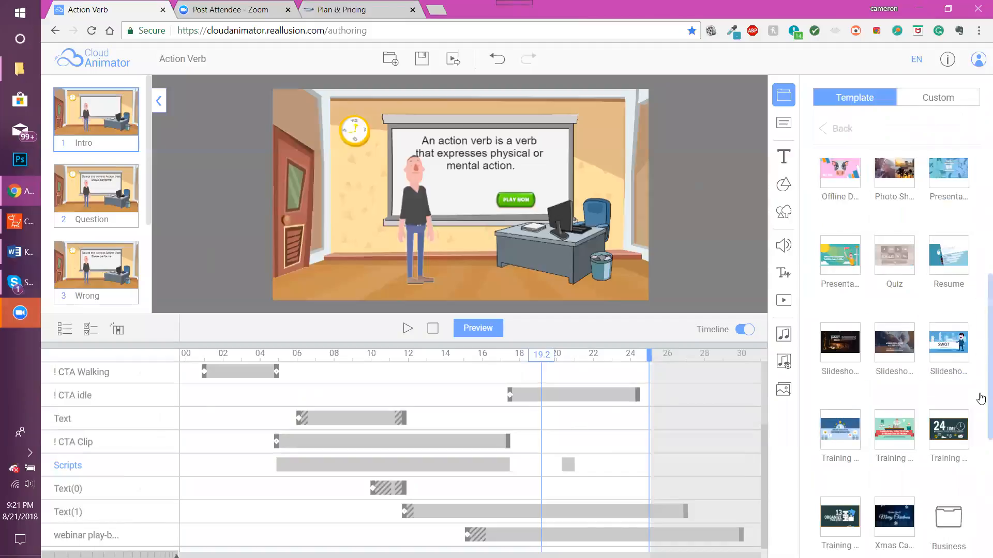
Examine the Training folder of the built-in templates and go back to the full template list.
scroll(980, 401, "down", 3)
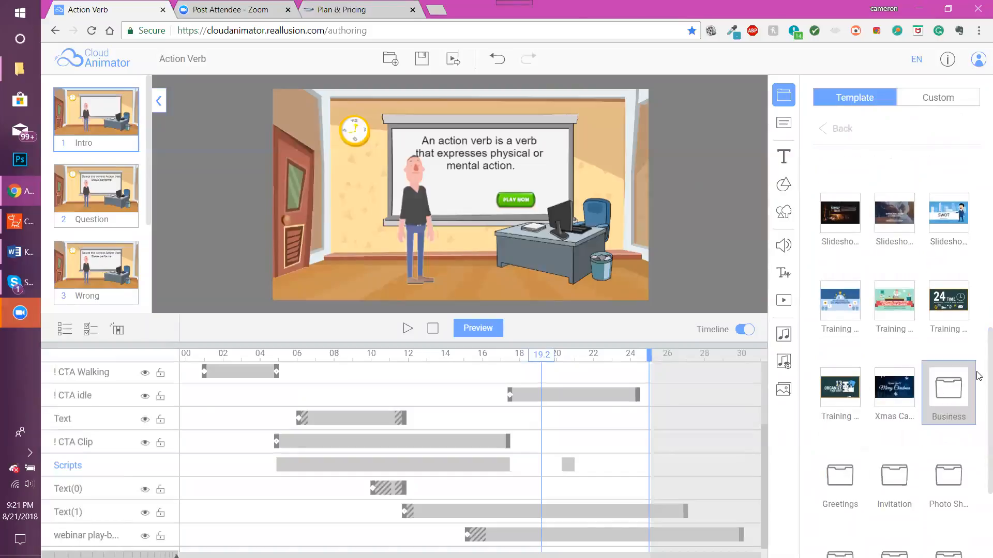
scroll(983, 434, "down", 3)
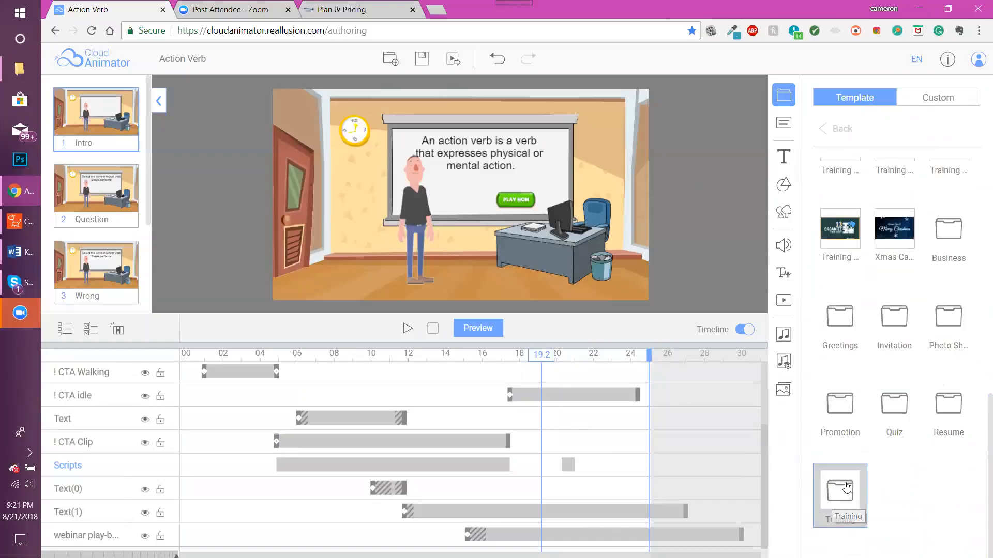
left_click(835, 496)
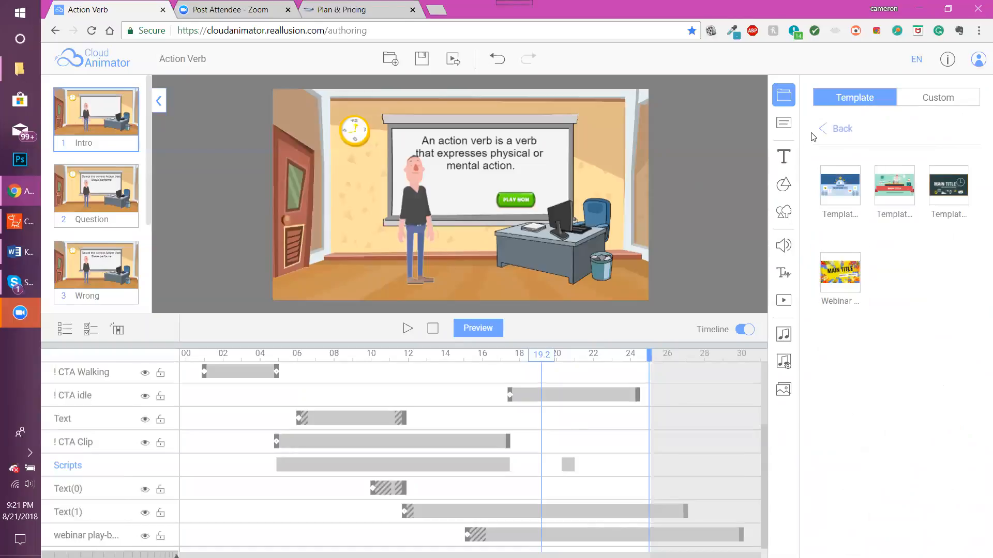
left_click(835, 131)
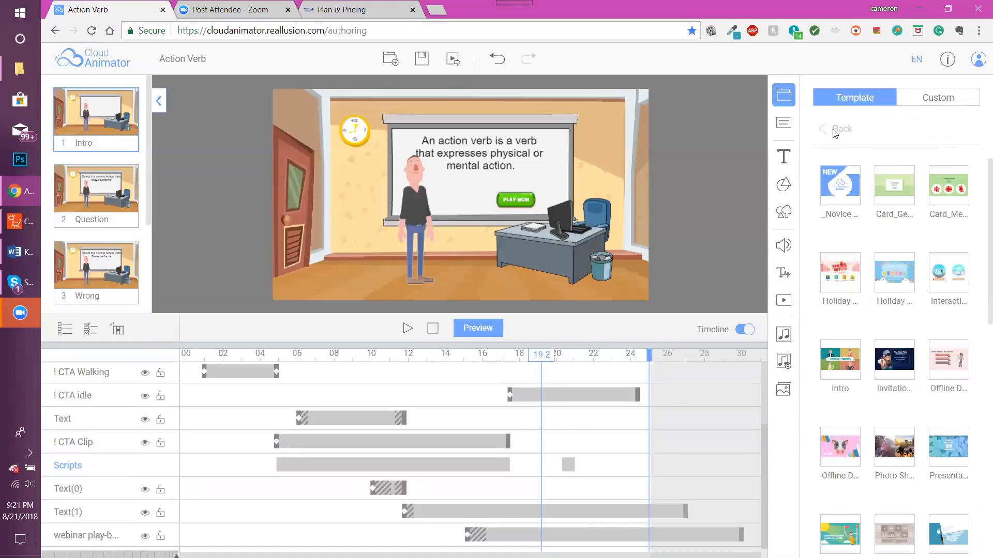
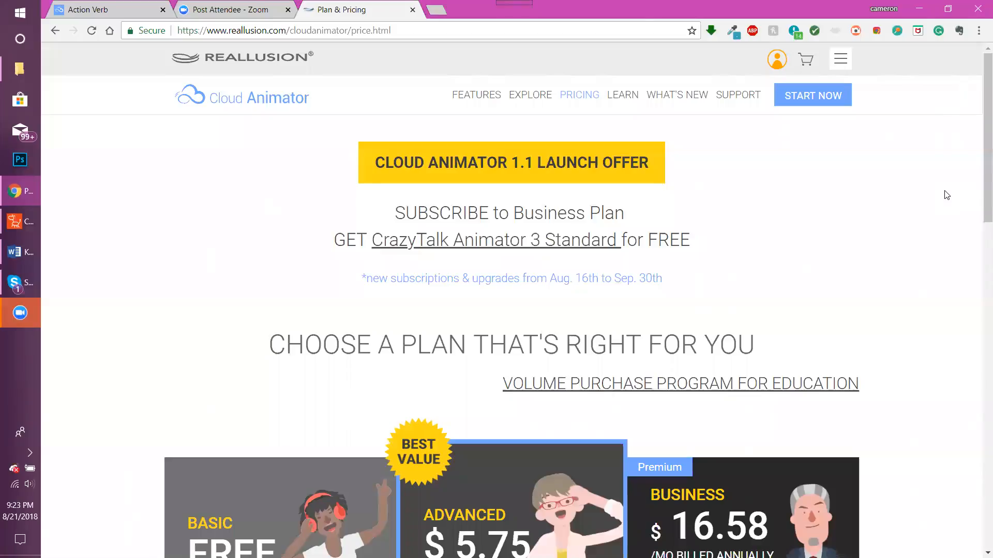
Return to the Action Verb project, shrink the timeline to enlarge the stage and show the YouTube video settings.
left_click(119, 13)
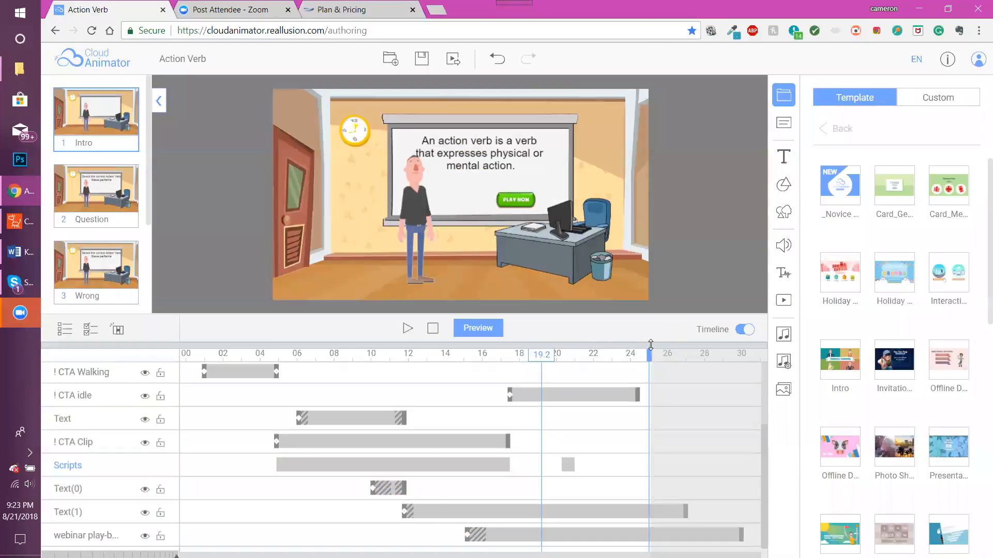
left_click_drag(652, 356, 659, 417)
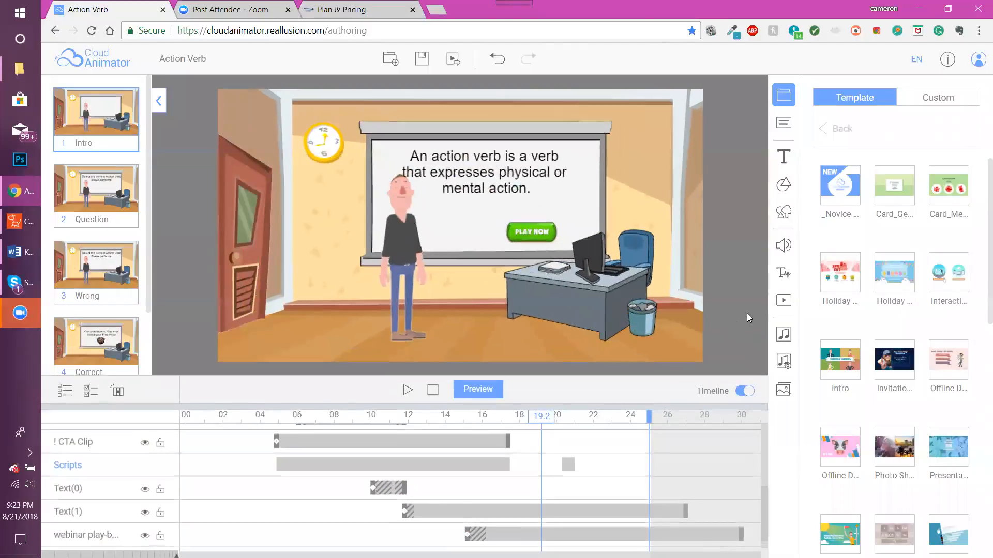
left_click(784, 301)
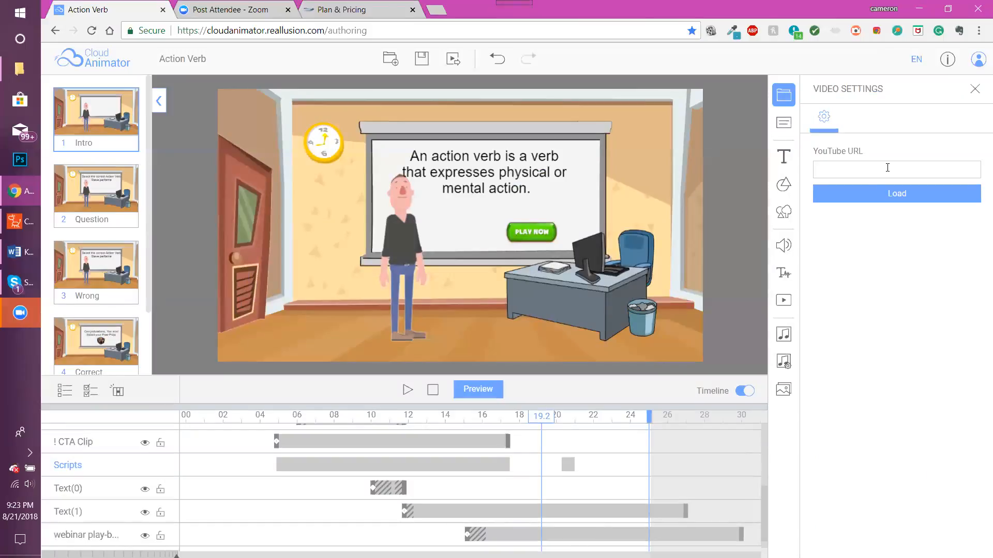
Open Cloud Animator's Learning Center from the Plan & Pricing page and examine the Advanced (Business Plan) tutorial list.
left_click(365, 17)
left_click(621, 102)
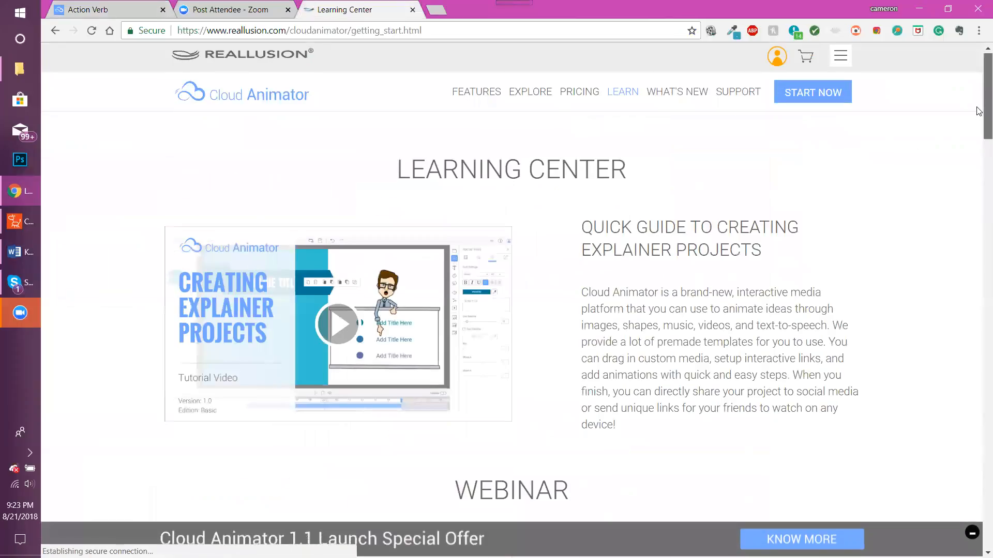
scroll(978, 109, "down", 10)
left_click_drag(979, 189, 979, 292)
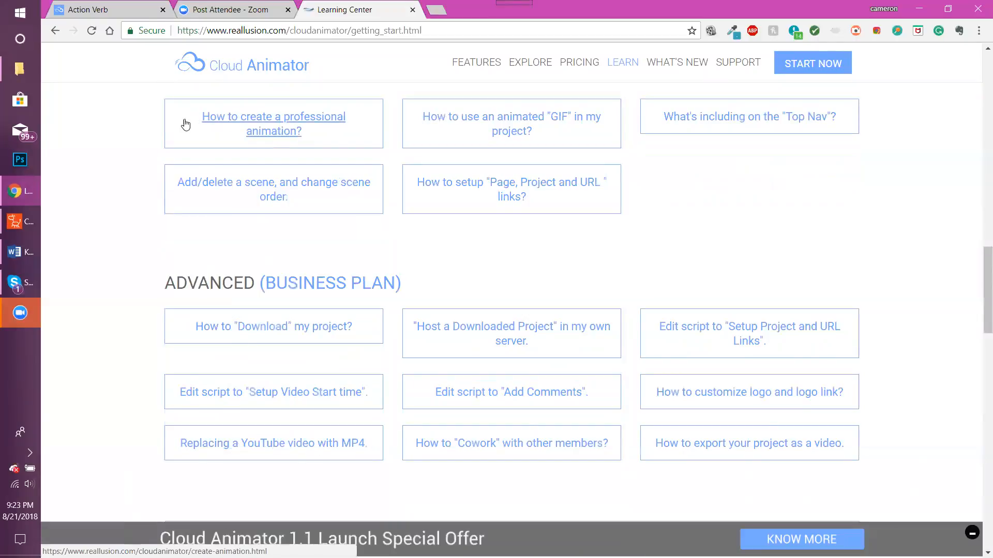
left_click(142, 15)
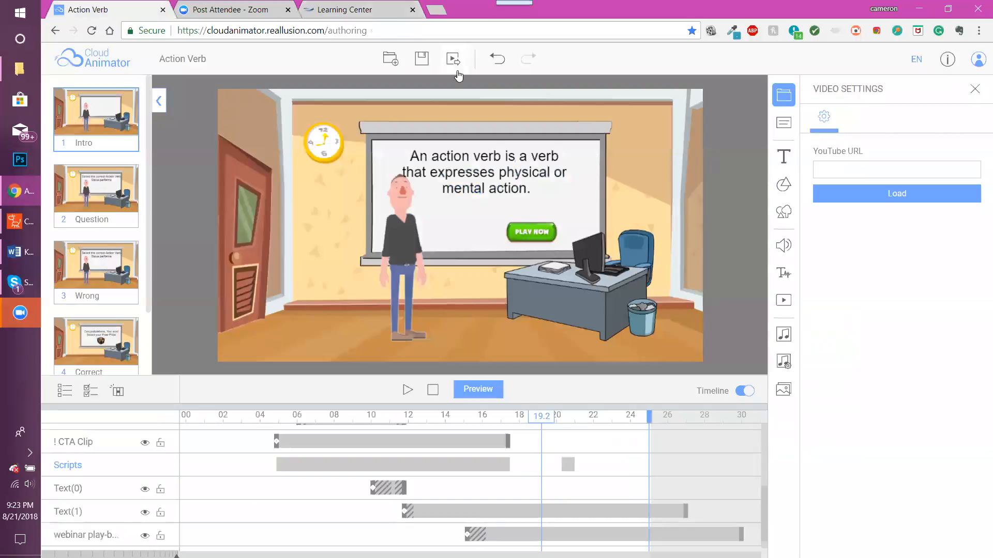
left_click(345, 9)
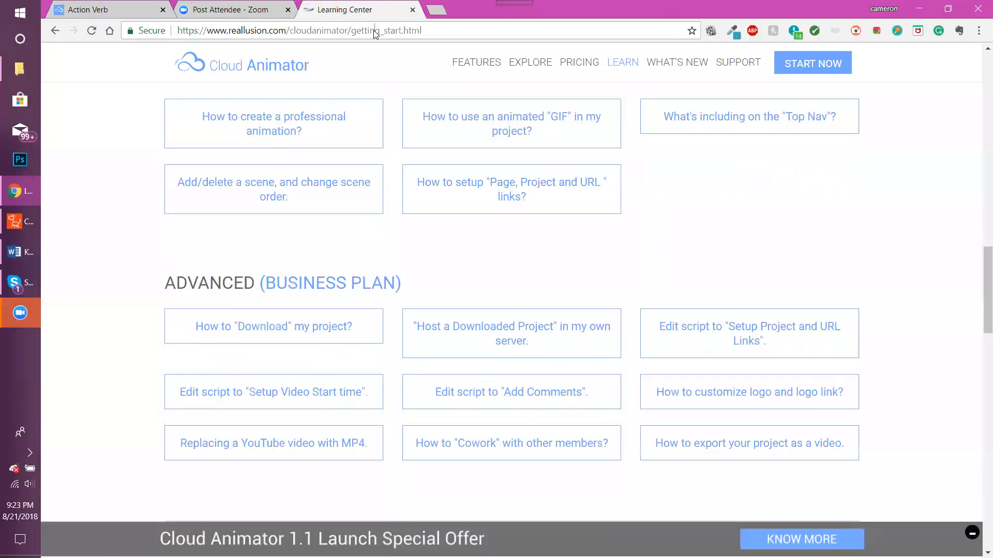
left_click(374, 31)
right_click(374, 31)
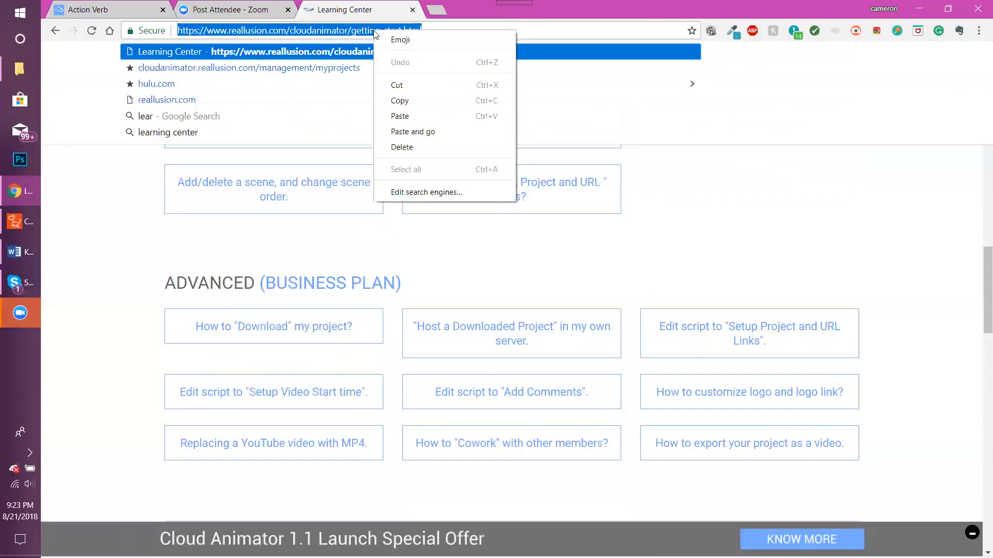
left_click(296, 35)
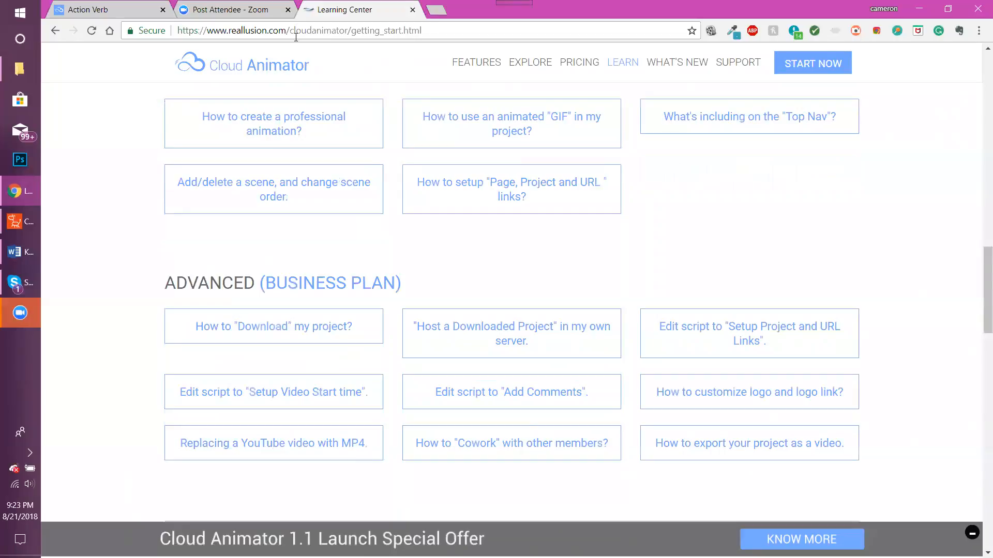
type("g")
key("ctrl+a")
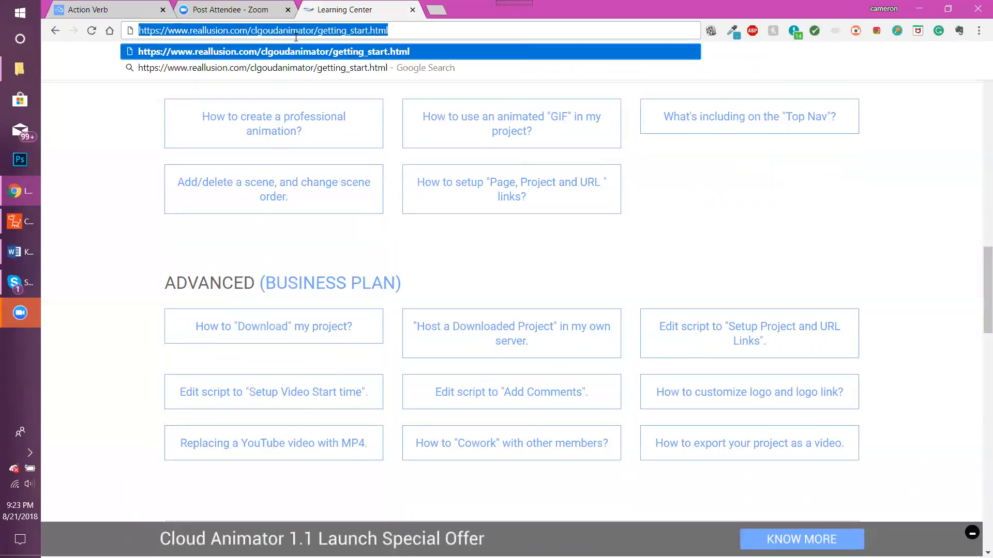
type("go")
key("Return")
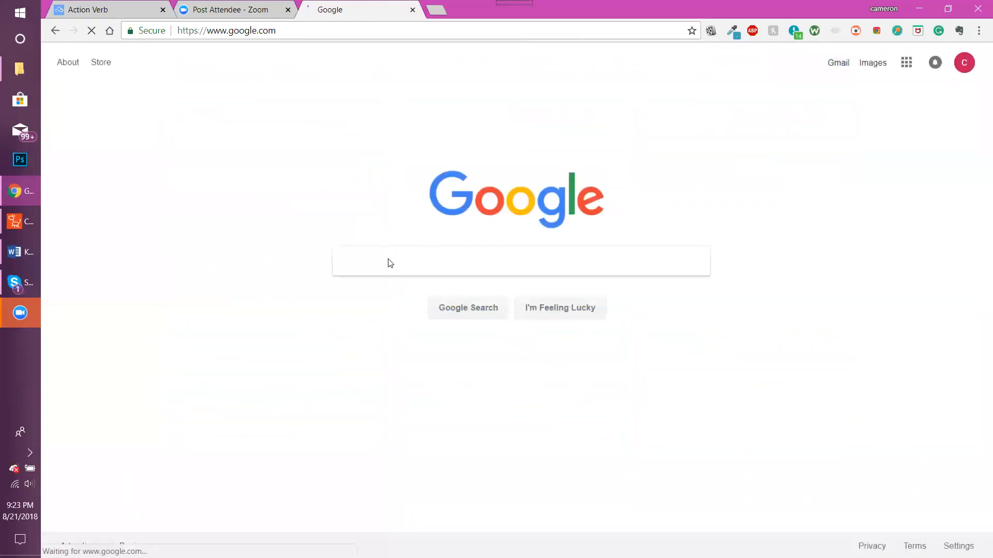
Search Google for "youtube cats", open the Funny Cats compilation video on YouTube and mute it.
type("yout")
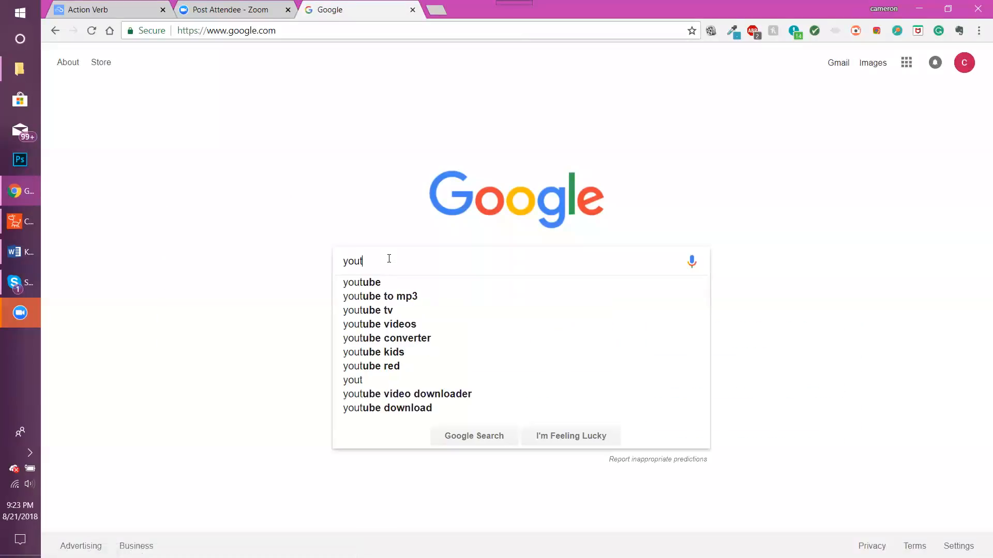
key("Down")
type("cats")
key("Return")
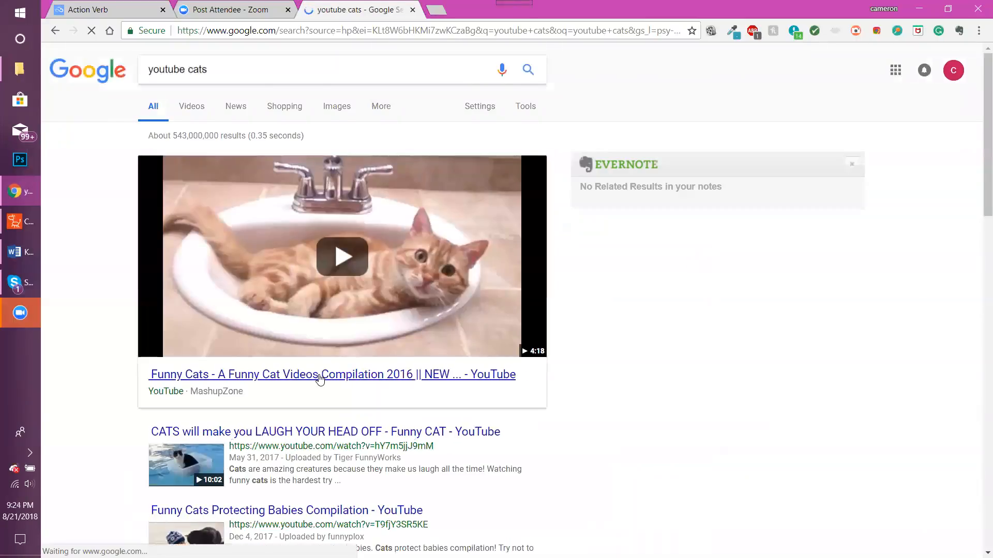
left_click(325, 377)
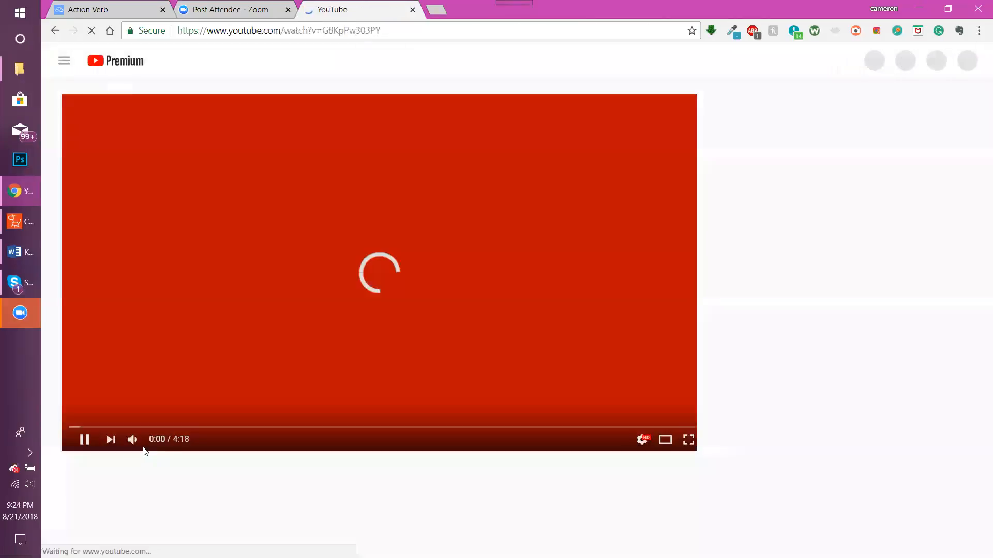
left_click(133, 439)
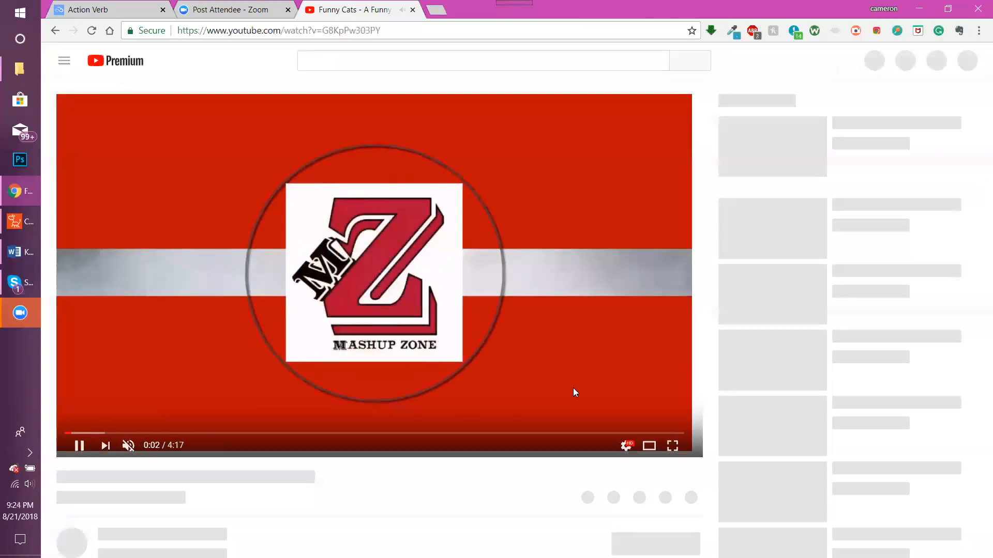
Copy the Funny Cats video's share link and load it as the YouTube URL in the Action Verb project's video settings.
scroll(609, 406, "down", 1)
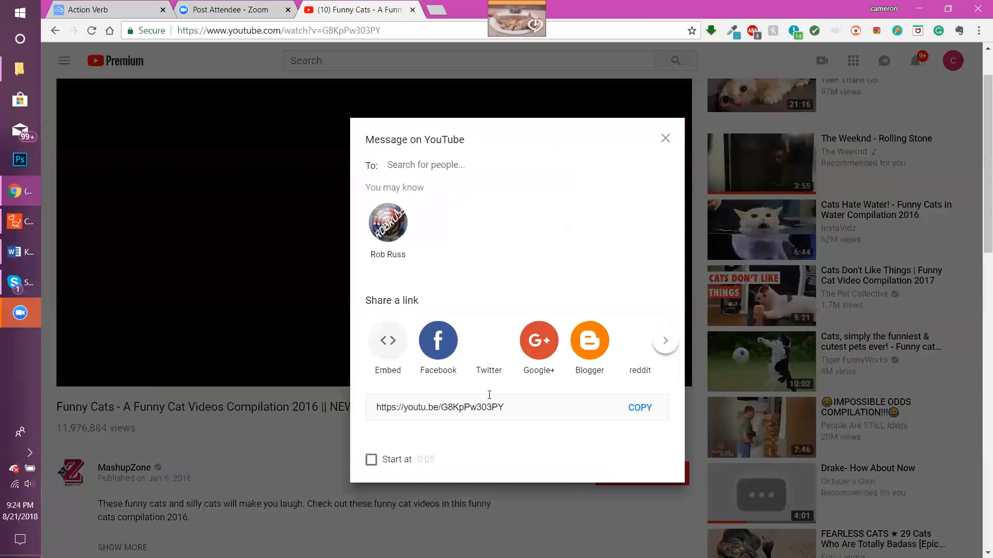
mouse_move(505, 407)
left_mouse_down()
mouse_move(400, 402)
mouse_move(505, 407)
left_mouse_up()
left_click(352, 406)
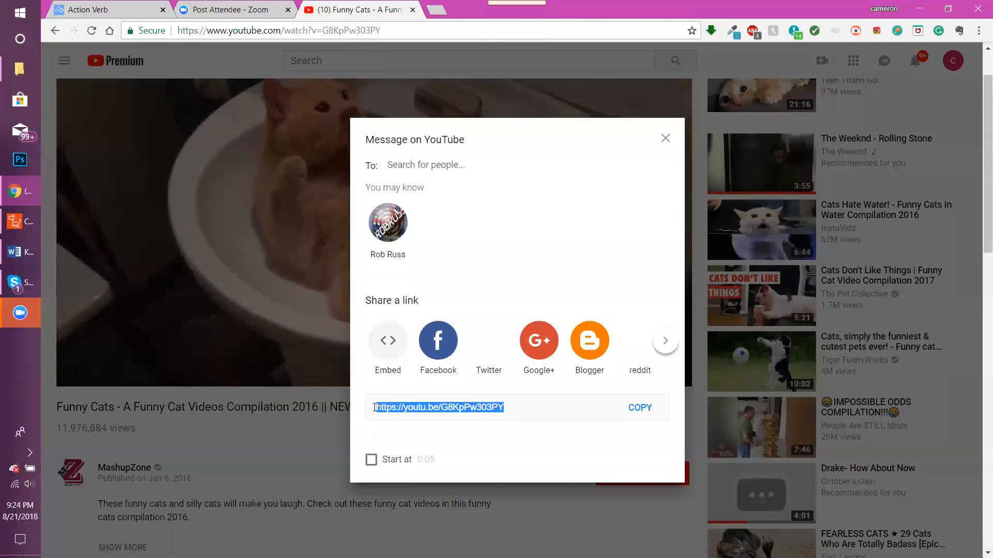
left_click(132, 9)
left_click(861, 168)
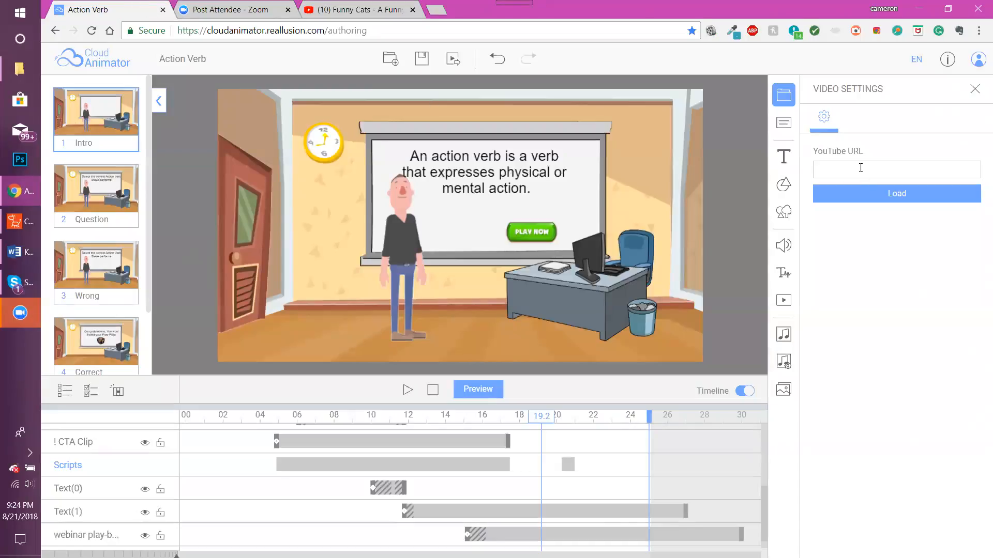
key("ctrl+v")
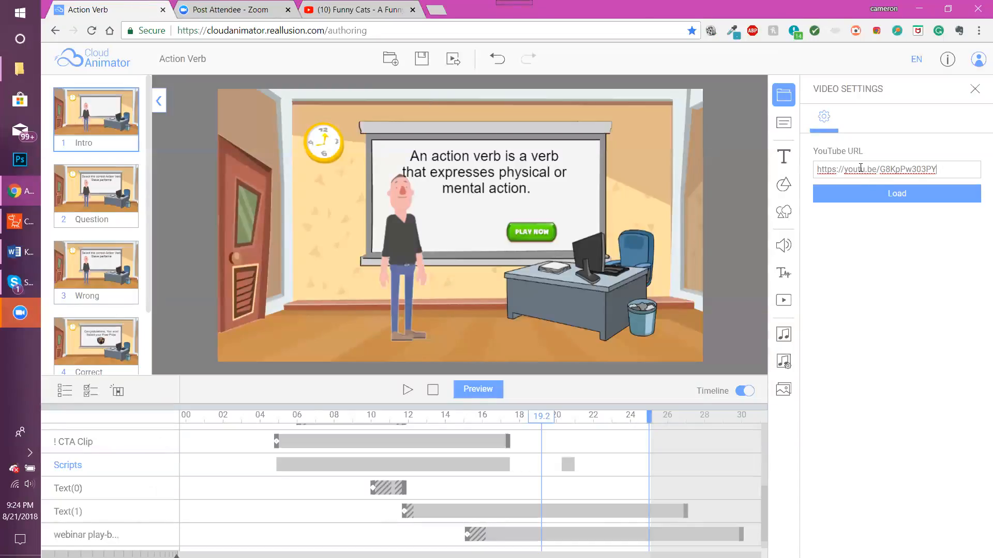
left_click(886, 195)
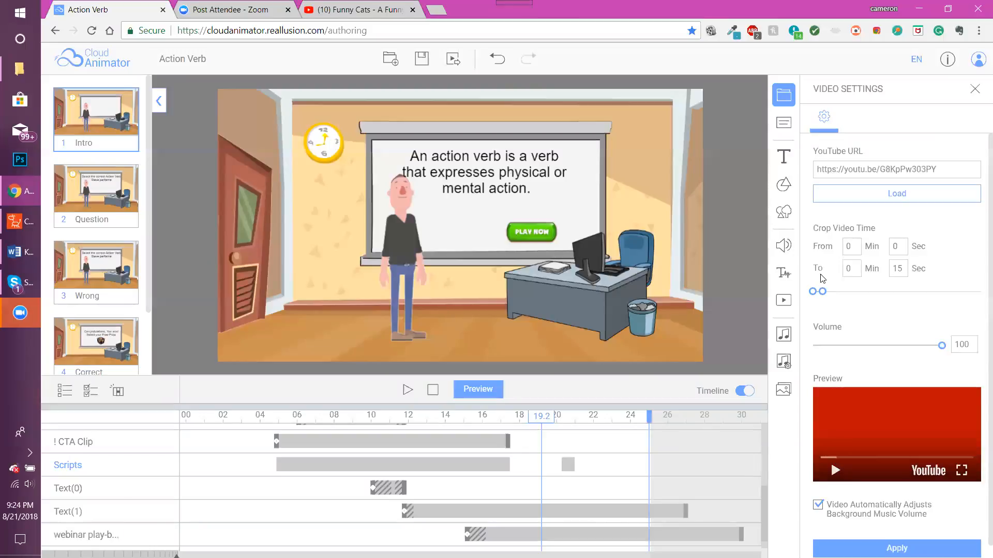
Insert the loaded YouTube video into the Intro scene with the playhead at about 0.5 seconds.
scroll(981, 320, "down", 1)
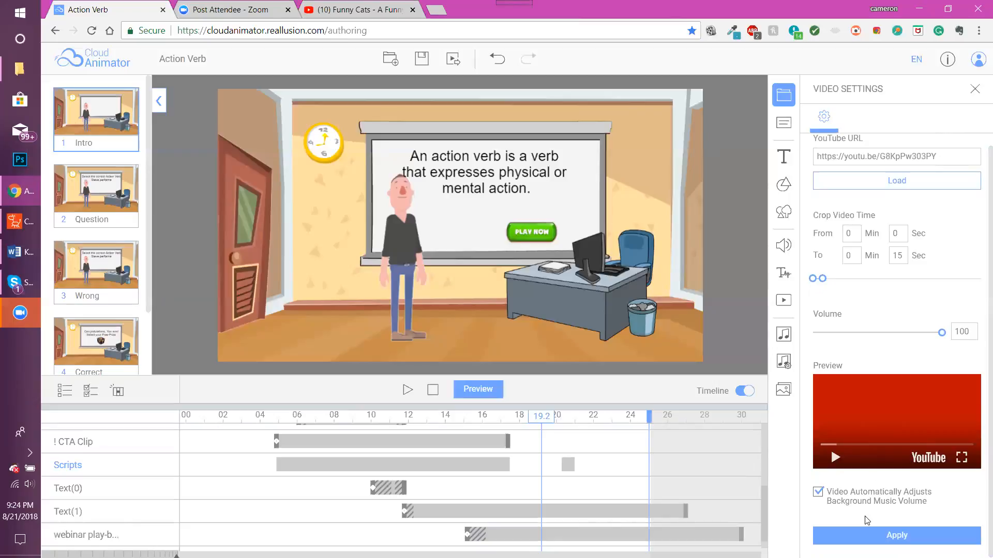
left_click(866, 538)
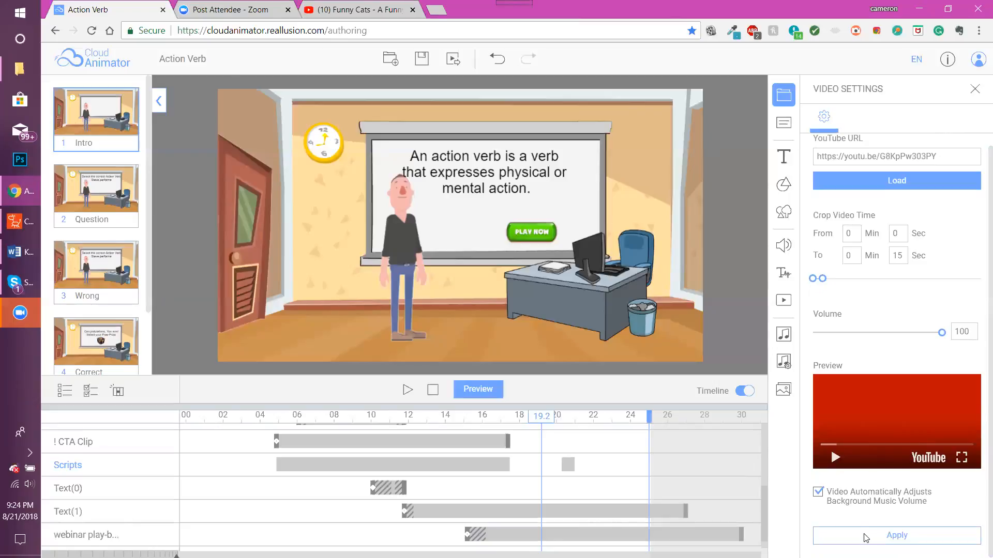
left_click(866, 538)
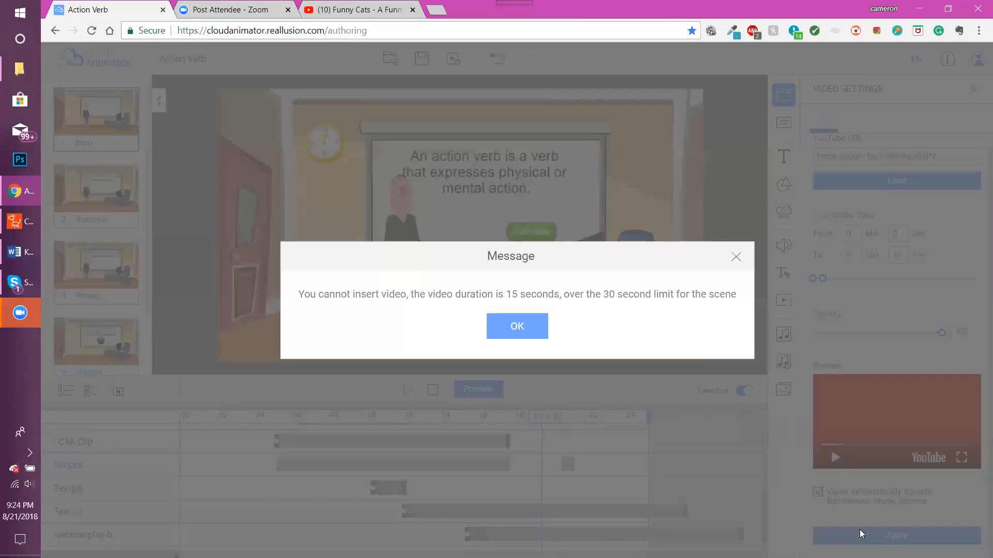
left_click(529, 339)
left_click_drag(542, 417, 200, 422)
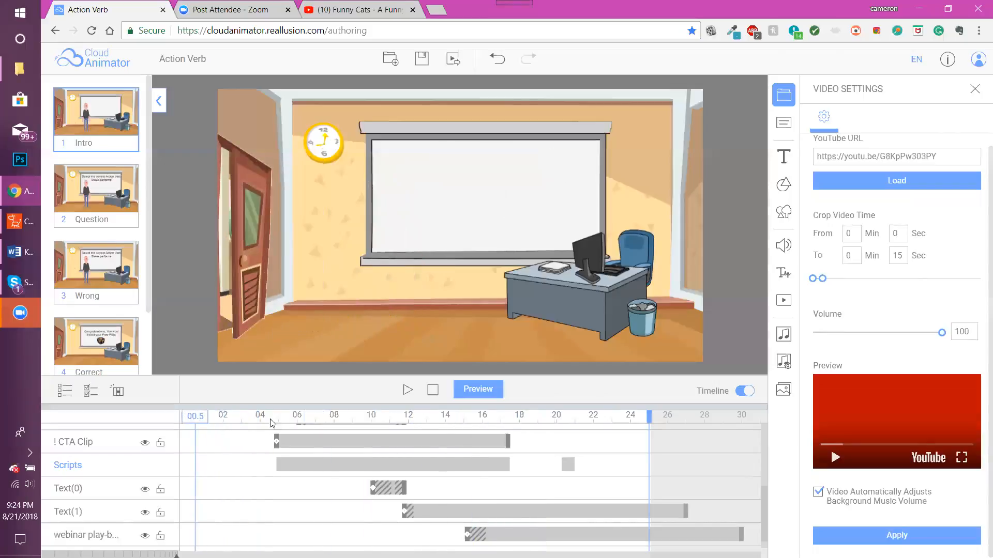
left_click(896, 540)
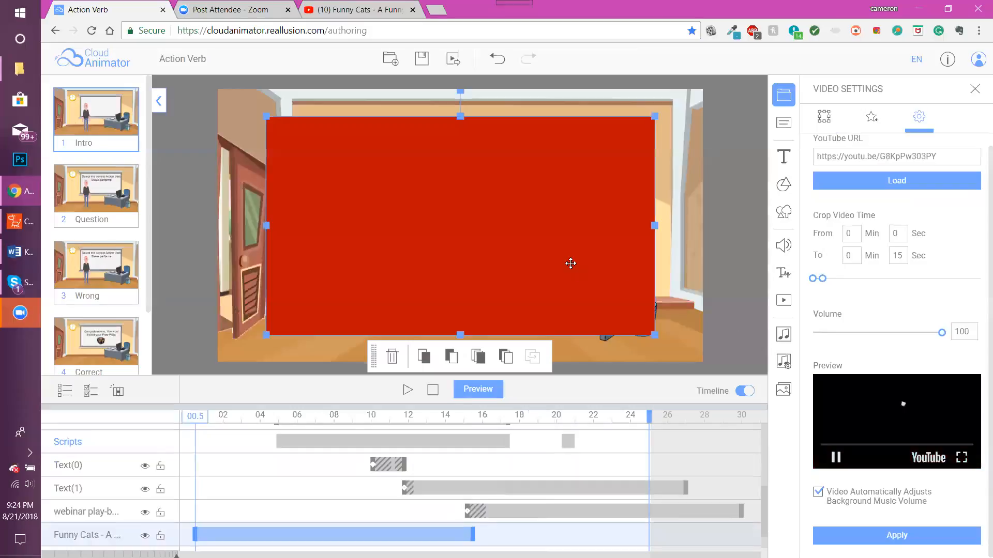
Shrink and move the video over the classroom whiteboard, and play the scene up to about 3.2 seconds.
left_click_drag(501, 215, 514, 193)
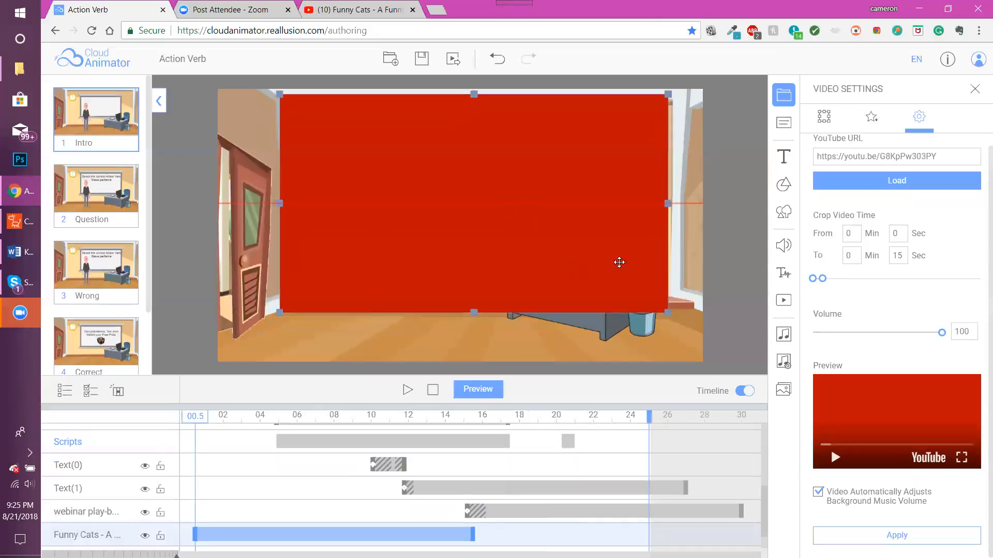
left_click_drag(669, 314, 521, 204)
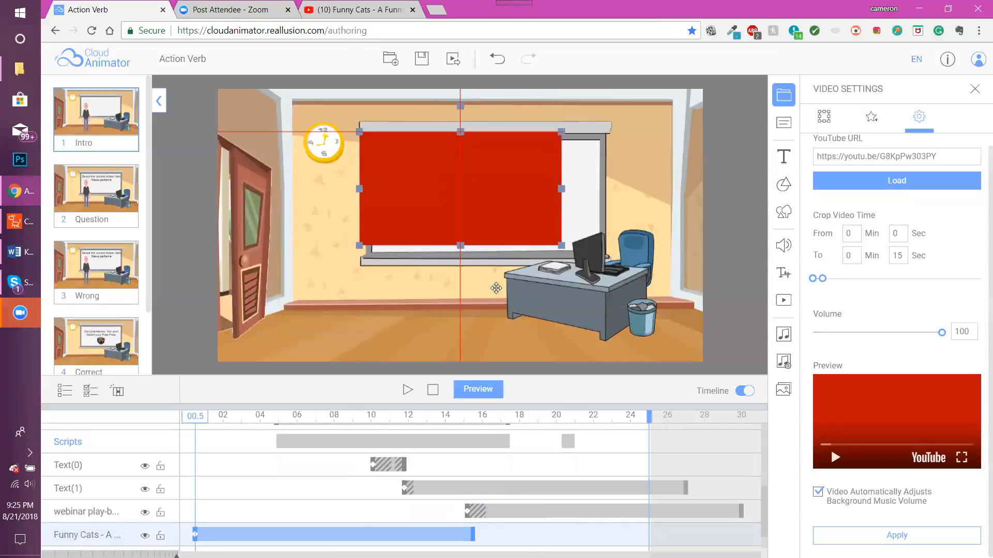
left_click(408, 390)
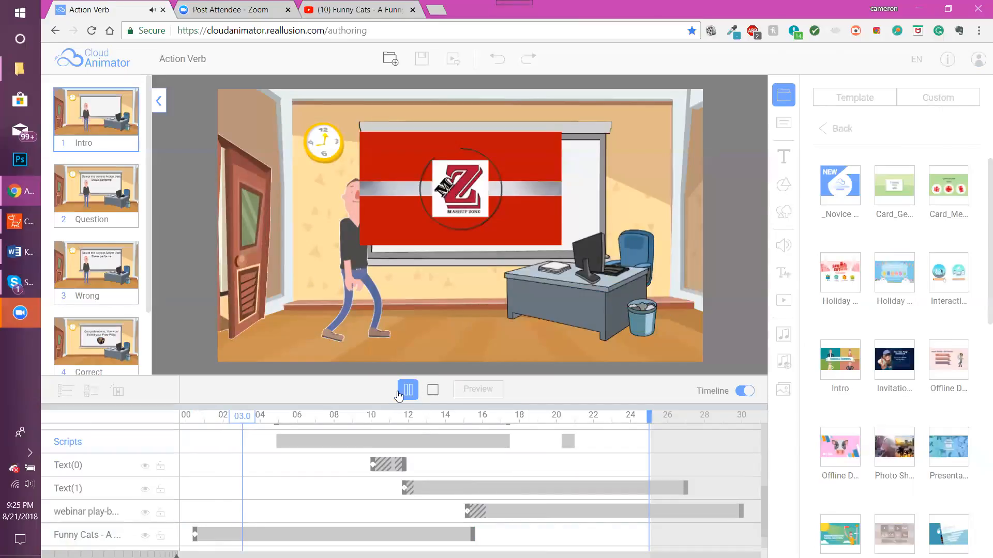
left_click(401, 392)
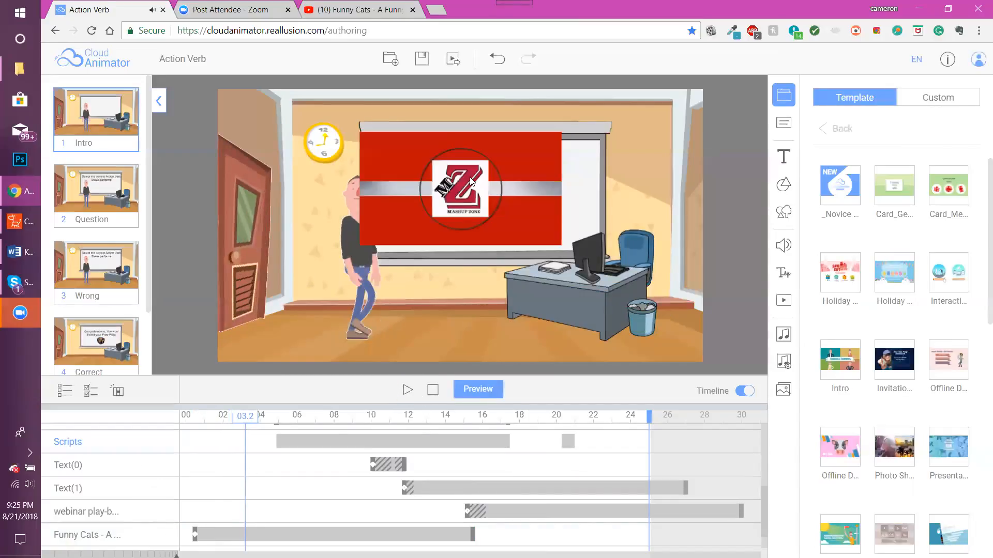
Turn off the video's automatic background music volume adjustment and delete the video from the Intro scene.
left_click(472, 181)
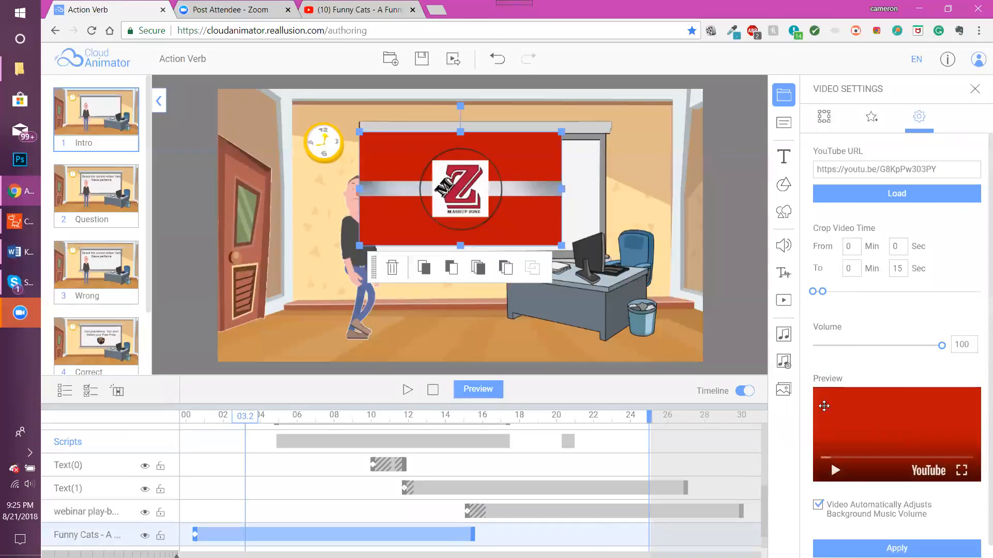
left_click(818, 505)
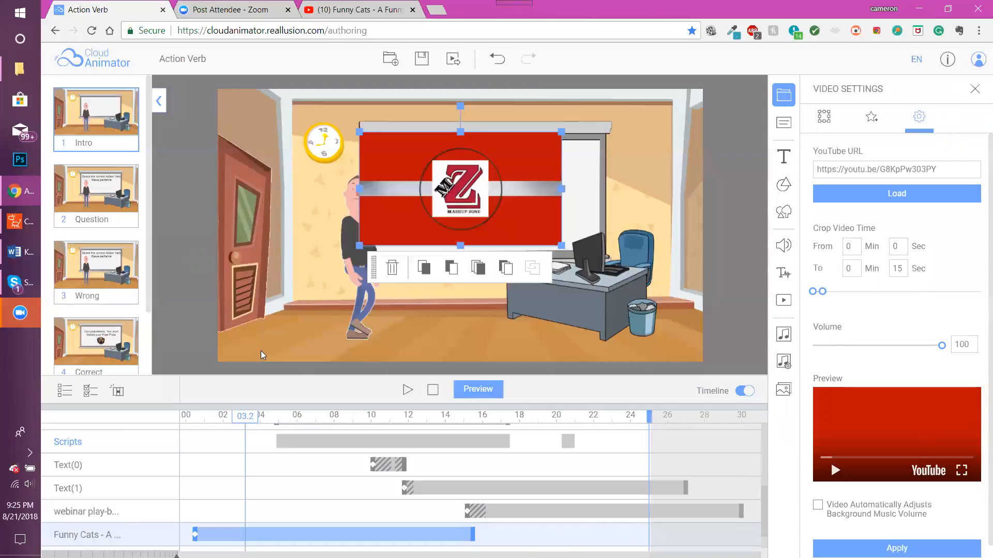
left_click(203, 419)
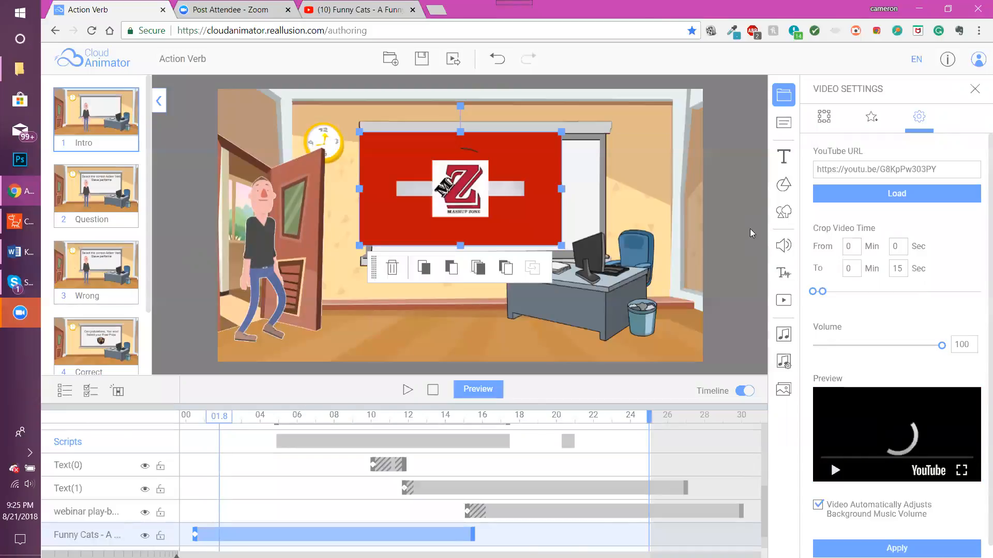
left_click(393, 267)
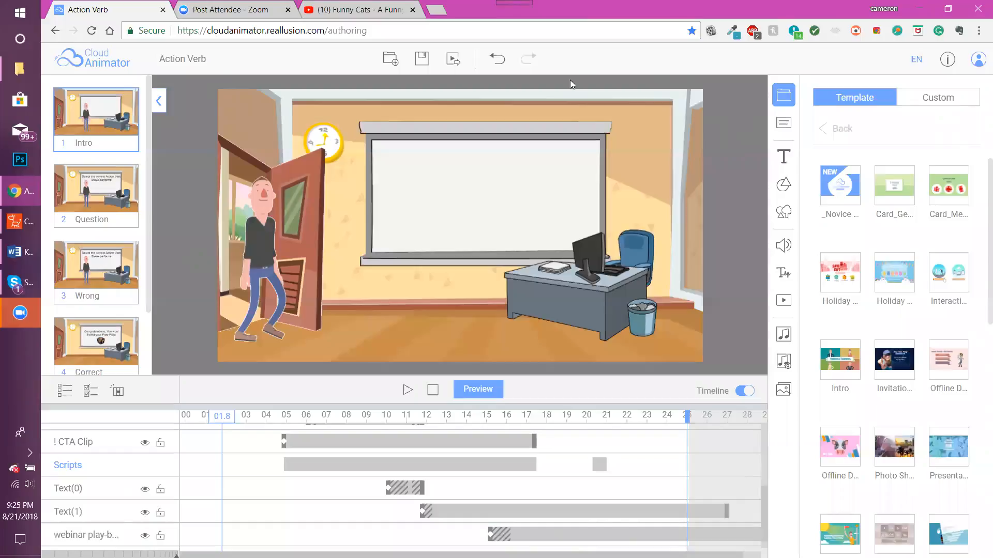
Replace the YouTube page with the reallusion.com/cloudanimator/ site in the same tab.
left_click(361, 9)
left_click(361, 30)
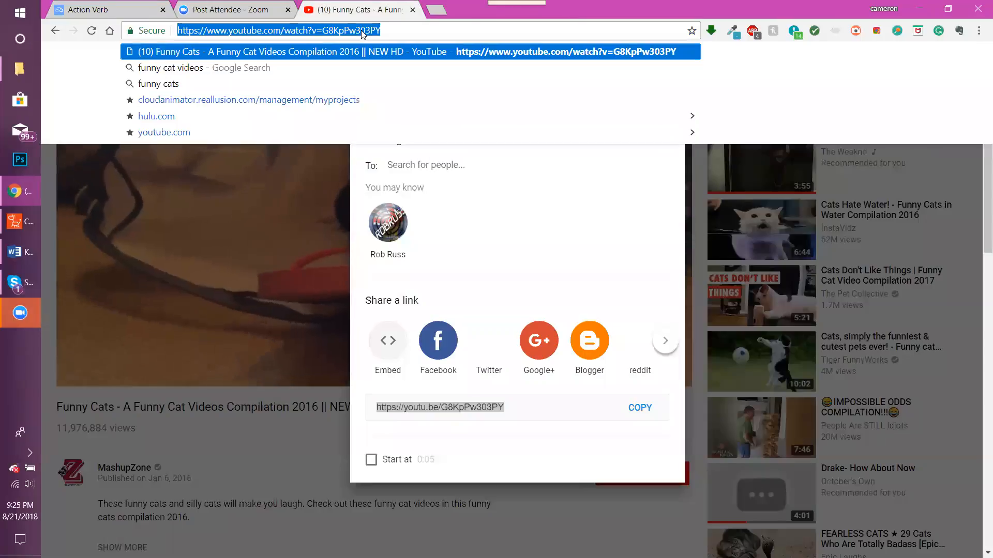
type("lea")
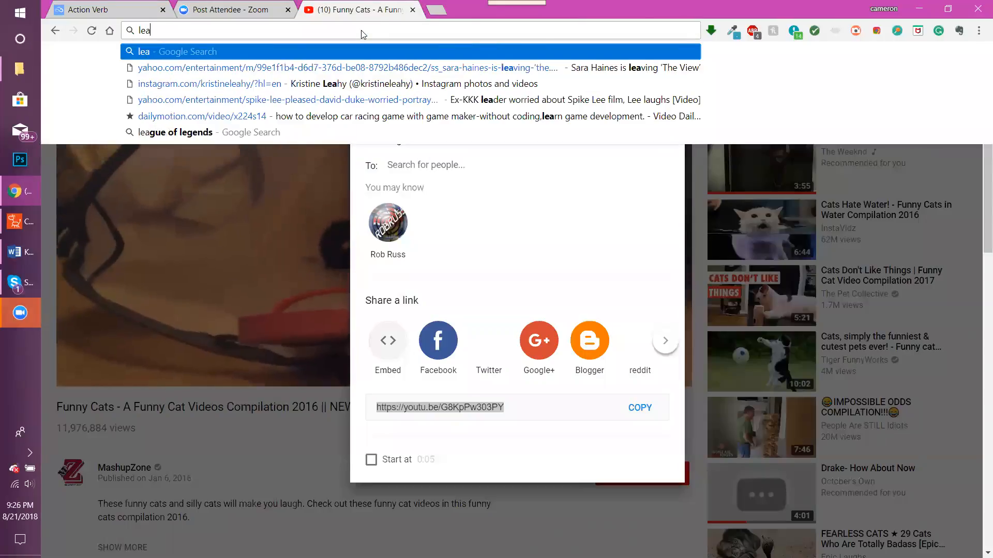
key("BackSpace")
key("BackSpace")
key("BackSpace")
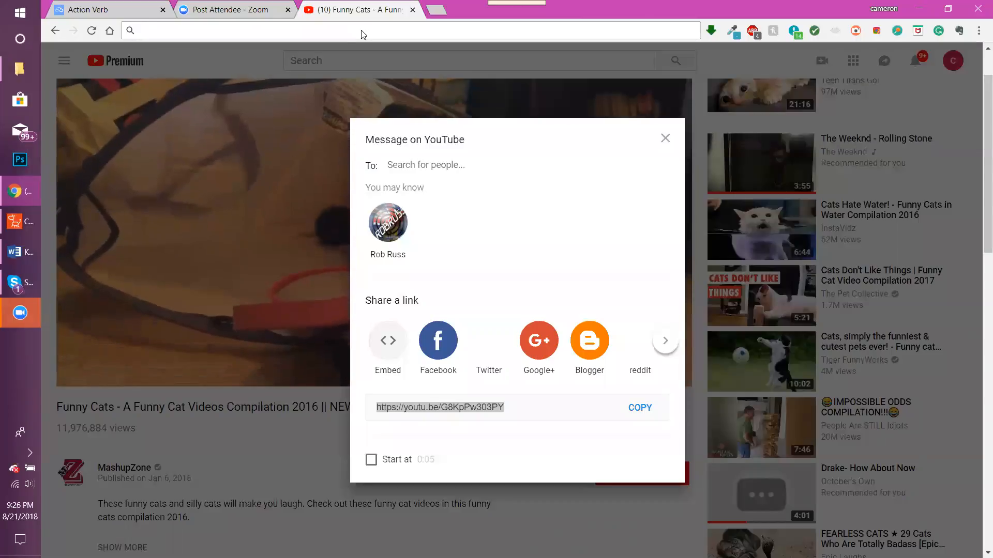
type("clo")
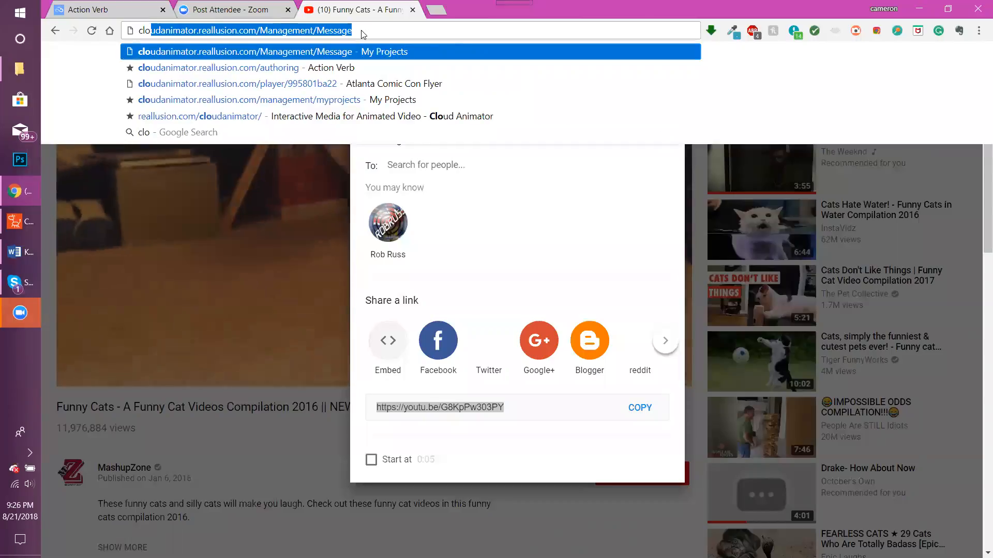
key("Down")
key("Down")
key("Down")
key("Down")
key("Return")
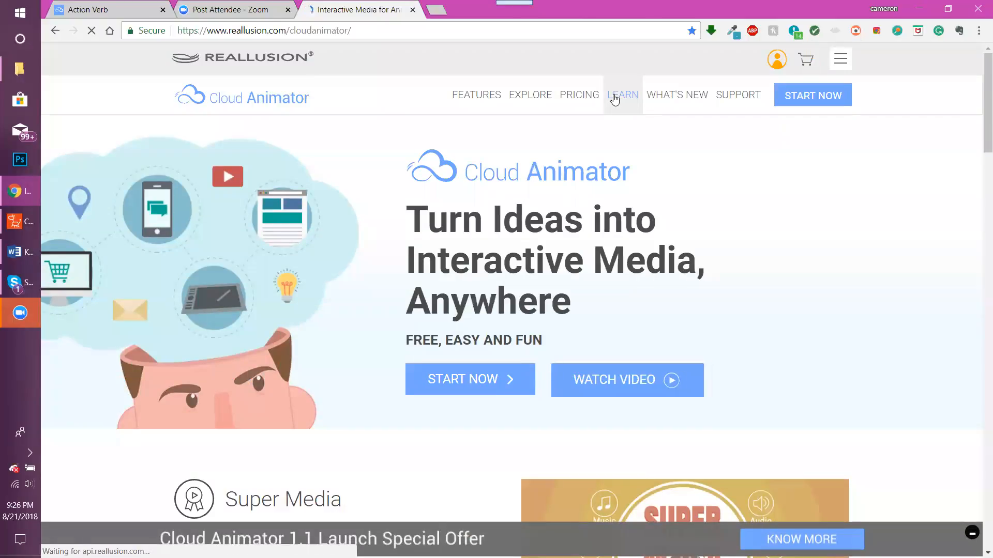
Open Cloud Animator's Learning Center and examine its tutorials down to the Advanced (Business Plan) section.
left_click(615, 100)
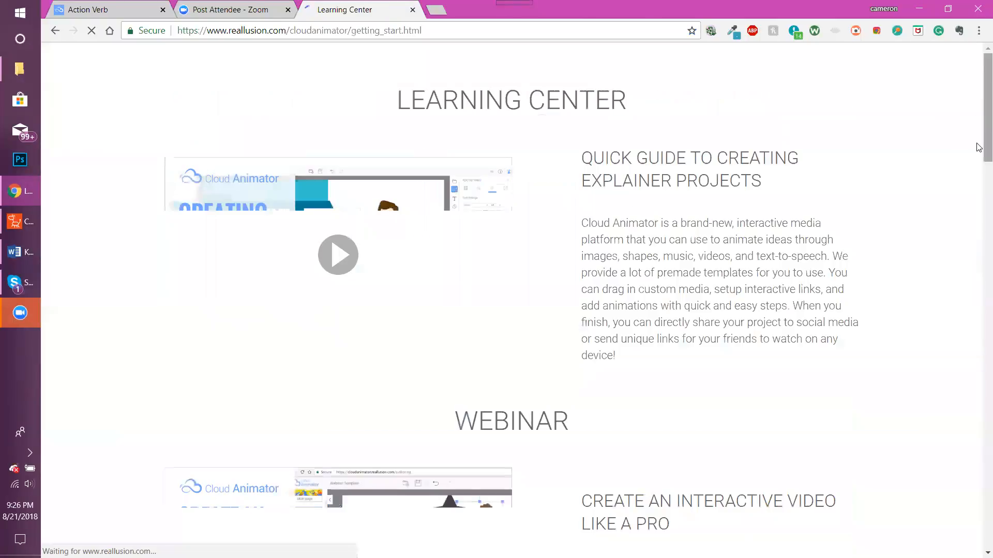
scroll(979, 159, "down", 6)
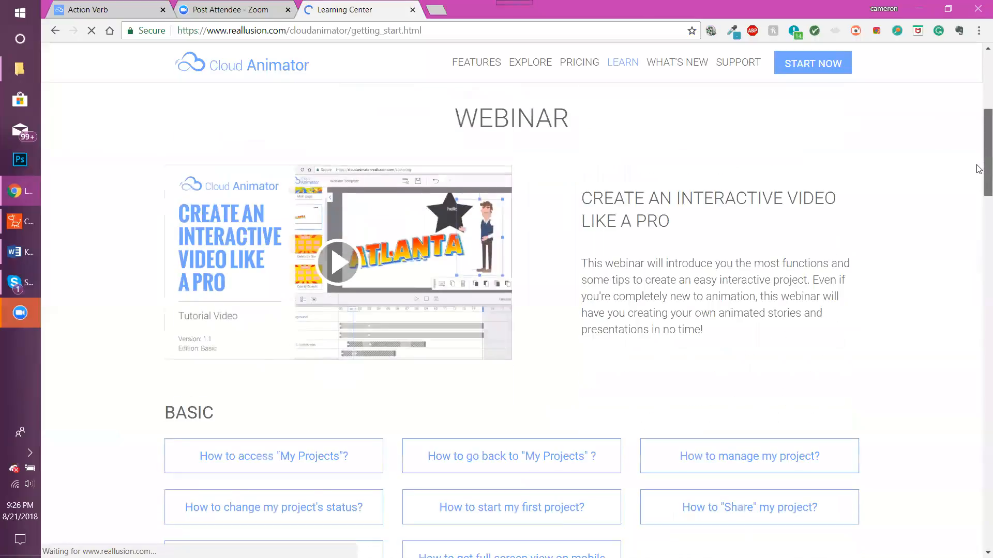
scroll(979, 256, "down", 15)
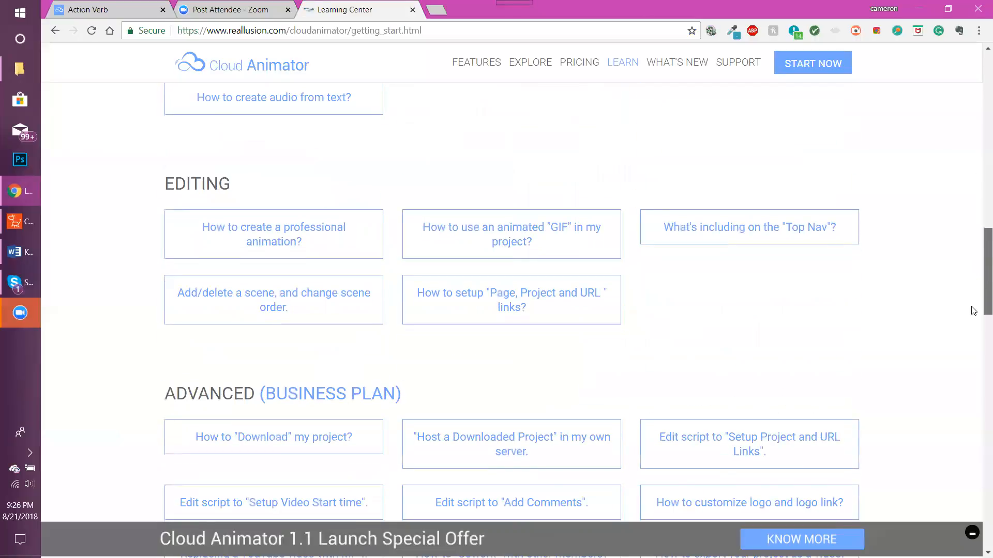
scroll(972, 315, "down", 1)
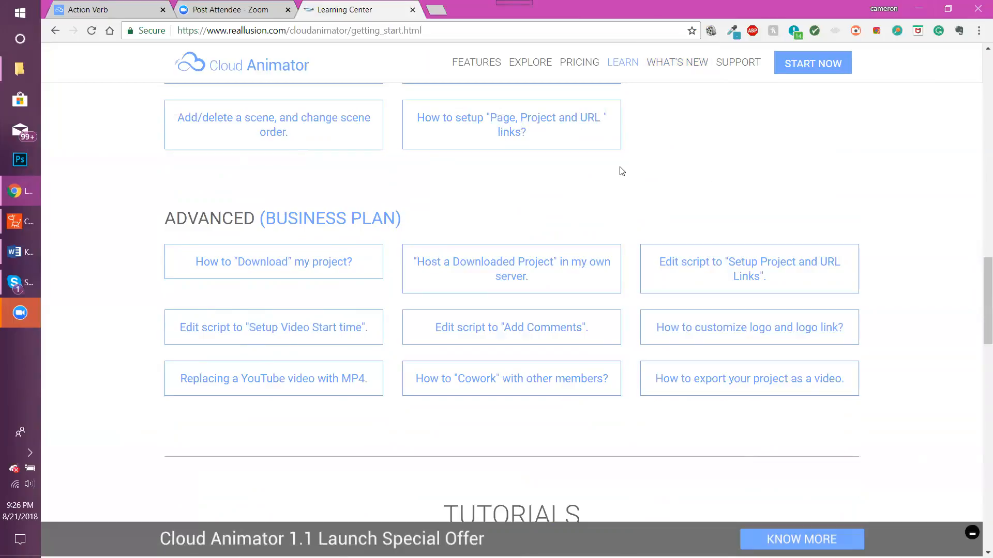
Look over the tutorial on exporting a project as a video and open the one on replacing a YouTube video with MP4.
left_click(734, 383)
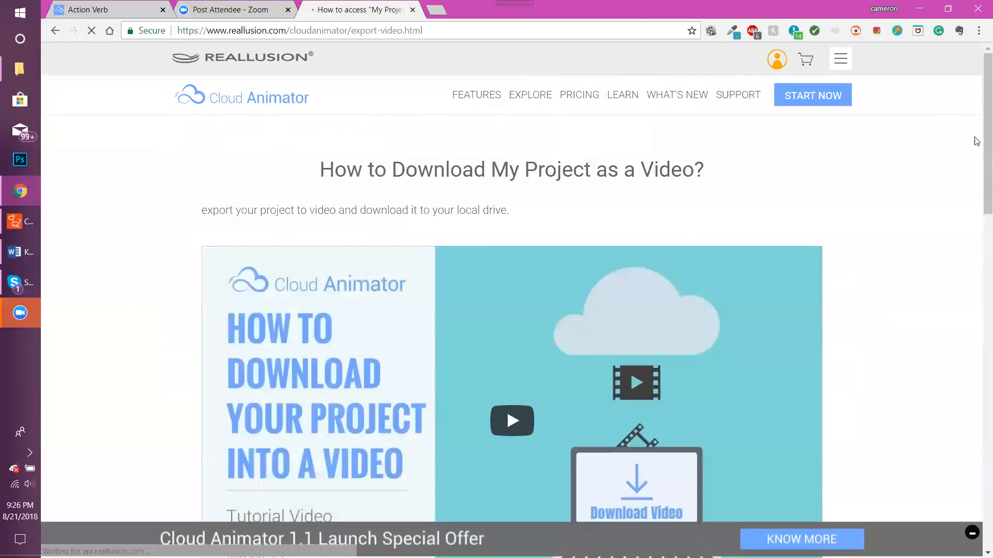
scroll(979, 154, "down", 7)
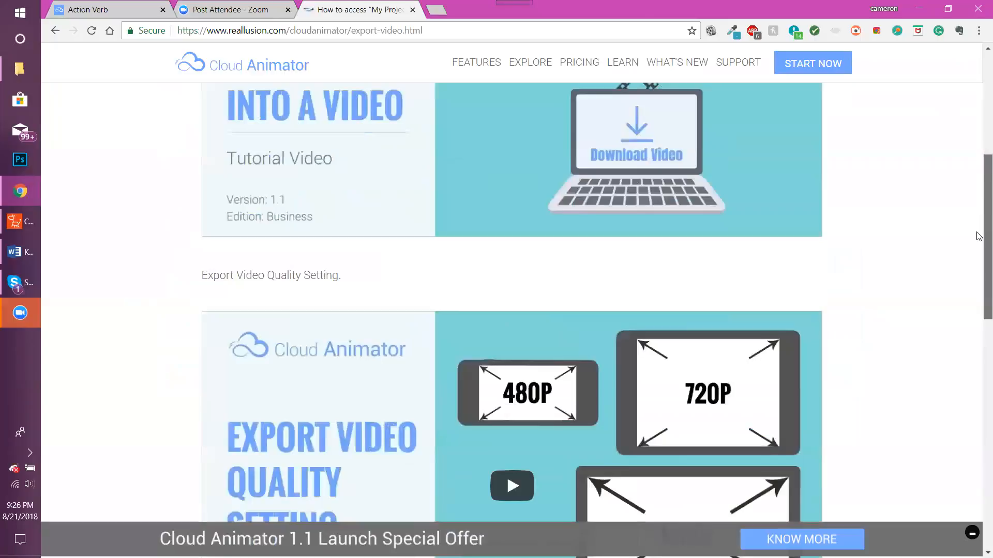
left_click(58, 30)
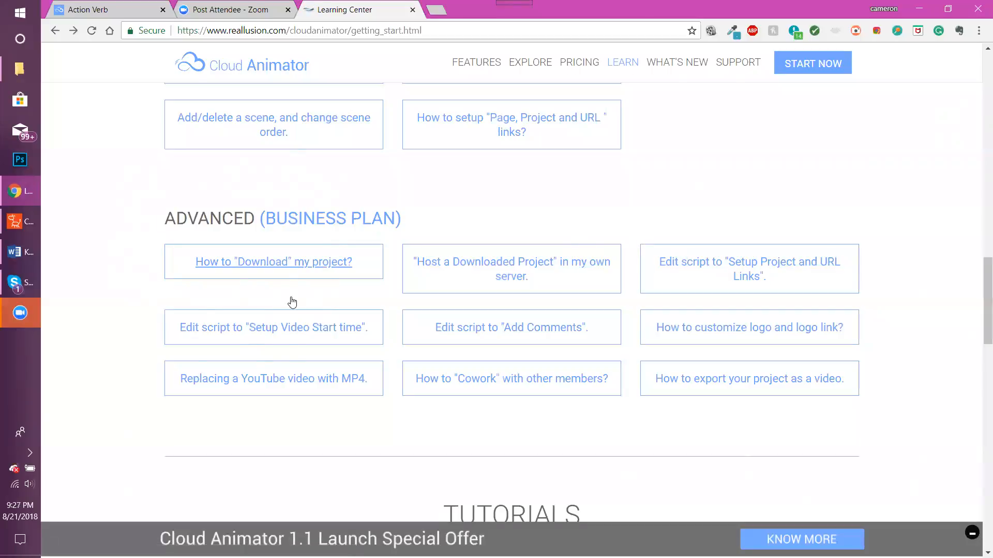
left_click(284, 381)
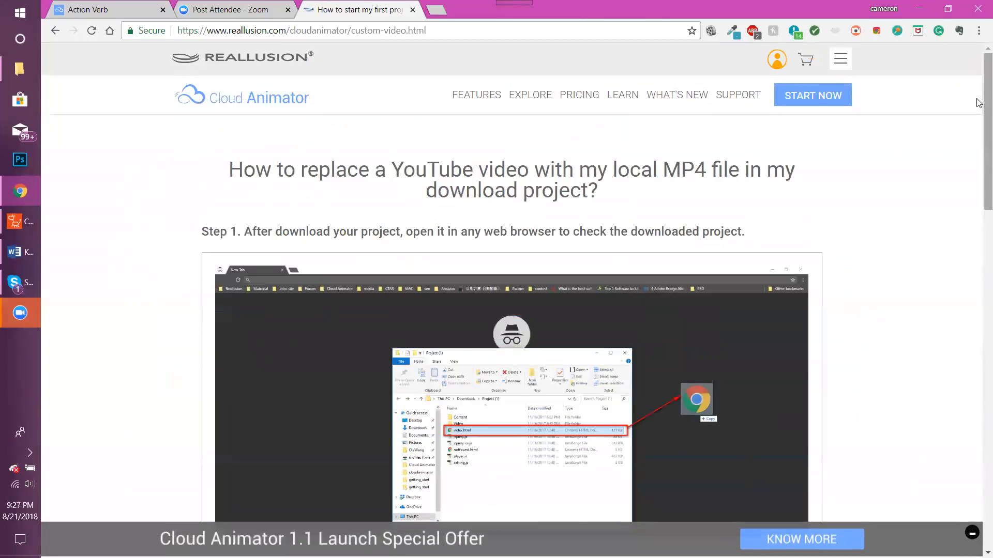
Examine the tutorial on replacing a YouTube video with a local MP4 file, including Step 2's folder and file naming instructions.
scroll(979, 121, "down", 3)
scroll(979, 120, "down", 5)
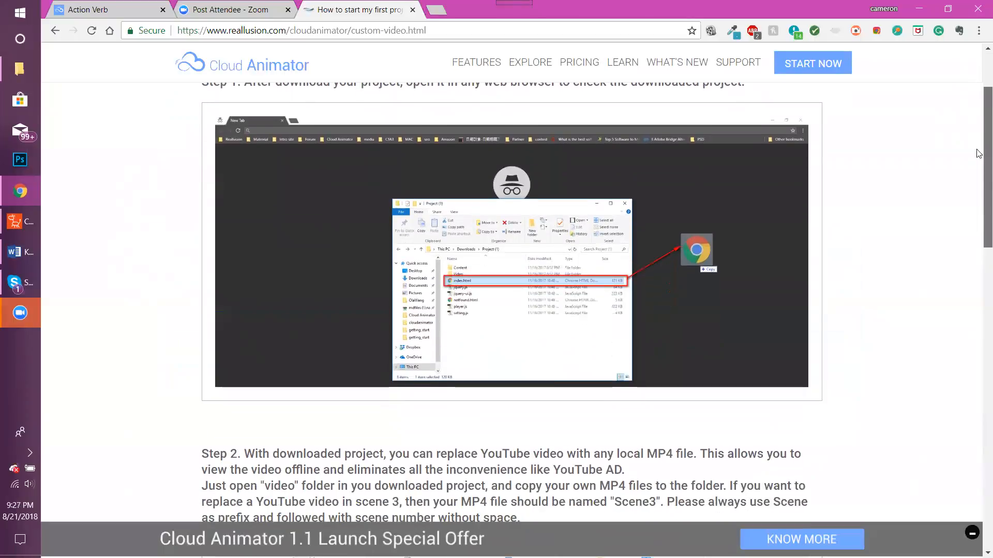
scroll(977, 121, "up", 7)
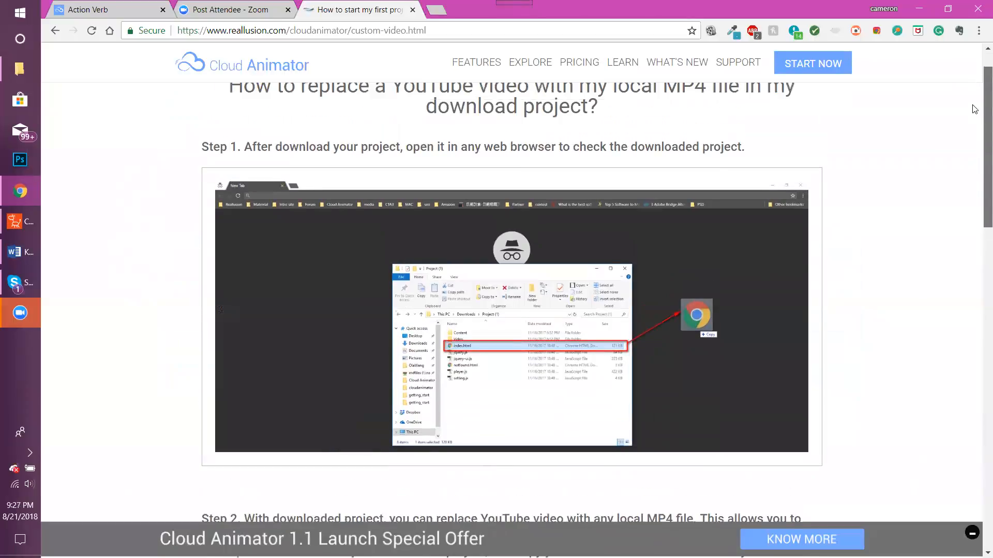
scroll(974, 104, "down", 9)
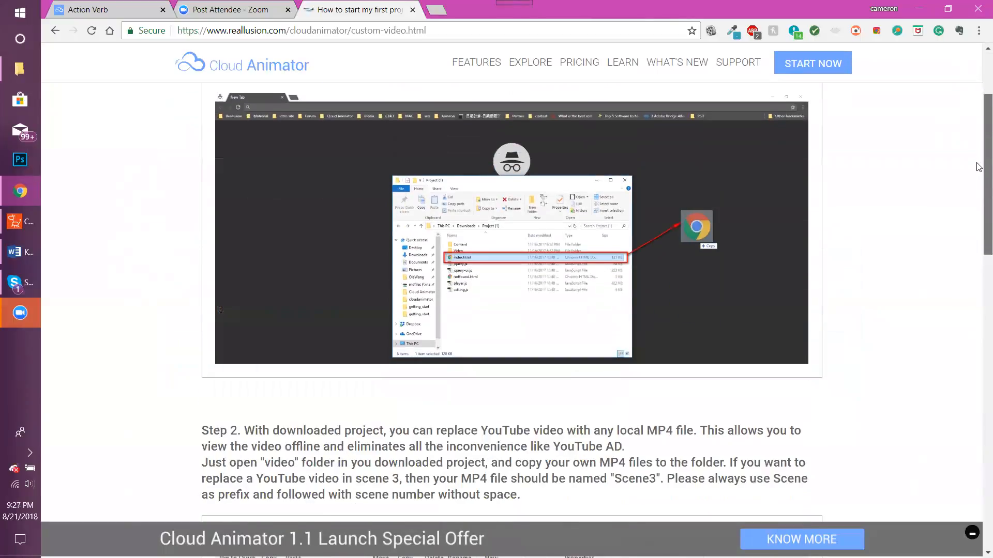
scroll(976, 235, "down", 7)
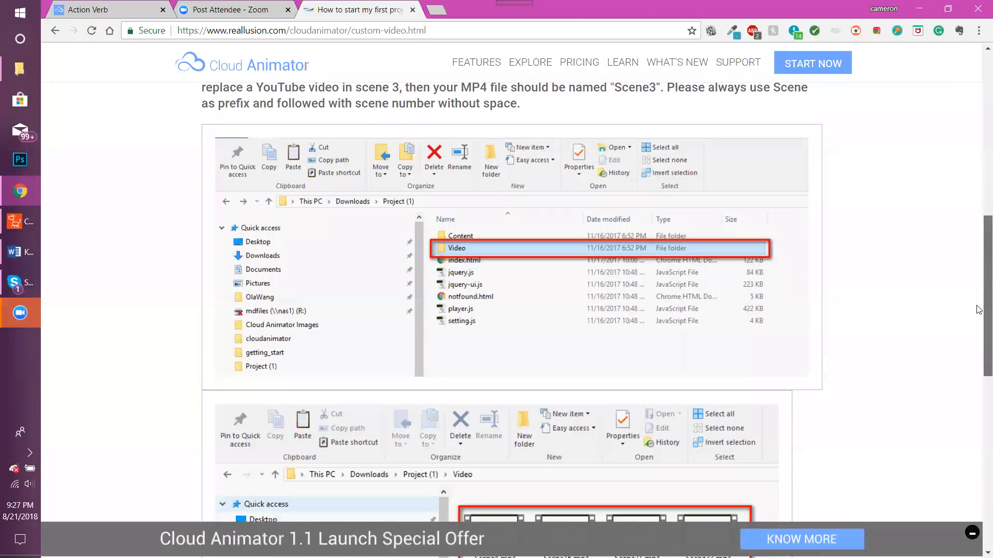
scroll(979, 347, "down", 3)
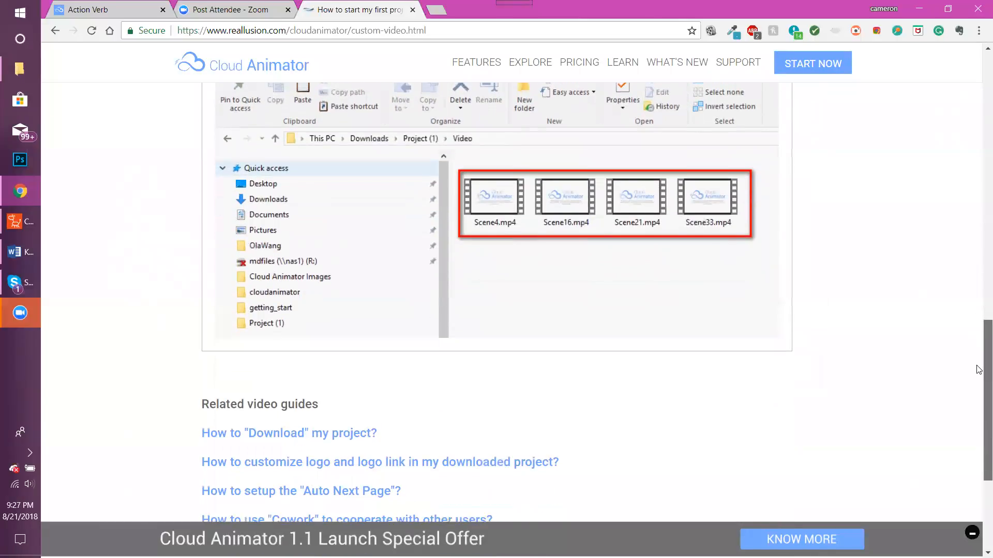
scroll(960, 291, "up", 15)
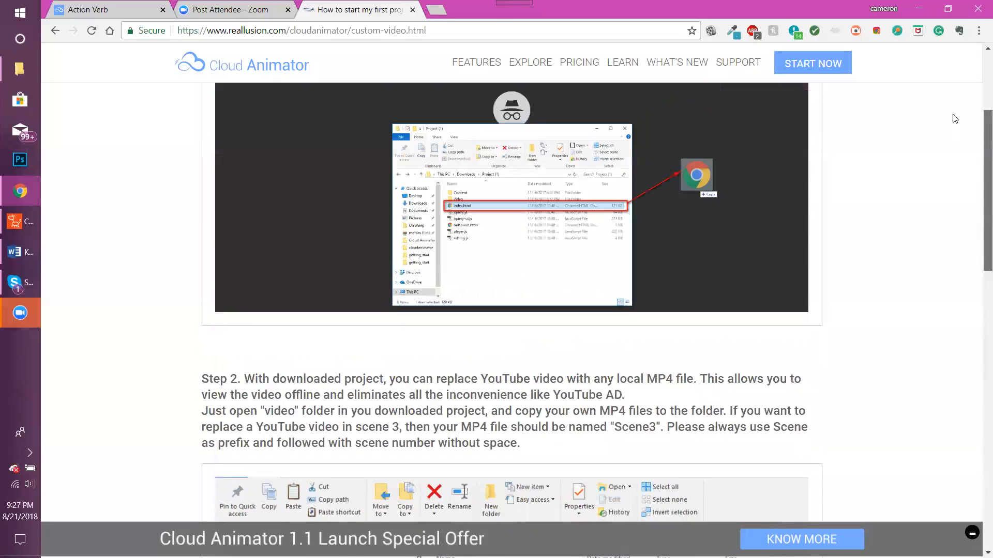
Return to the Learning Center and look over its Editing and Advanced (Business Plan) tutorials.
left_click(60, 33)
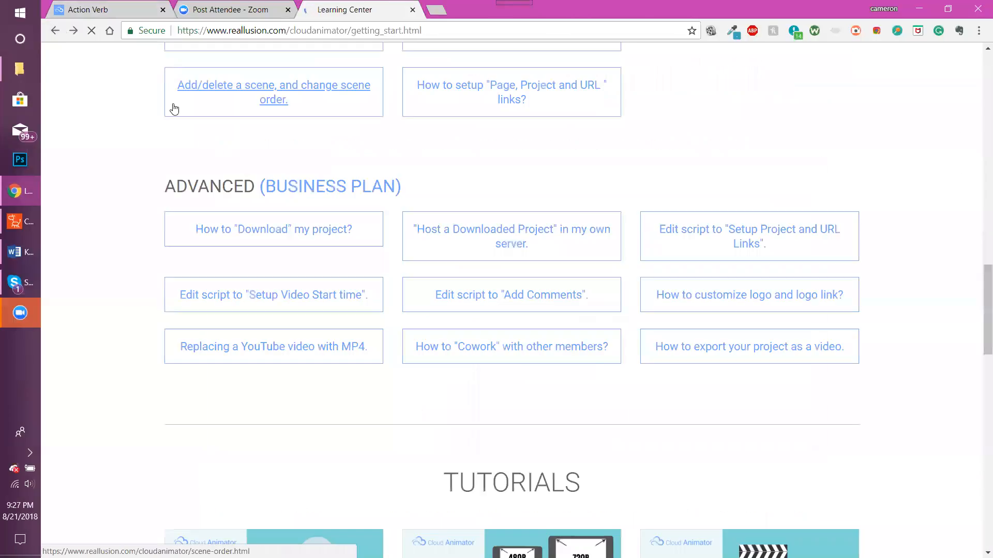
left_click(174, 108)
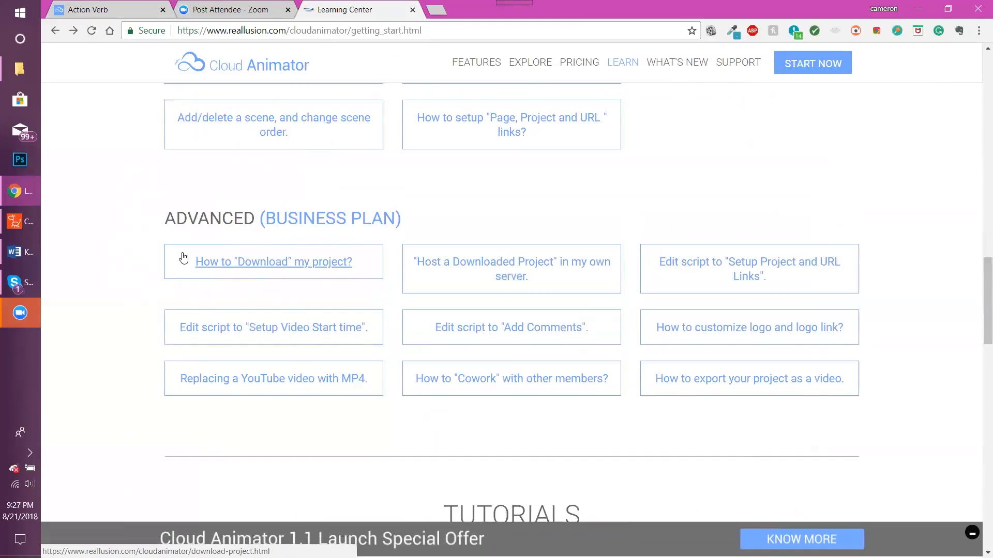
scroll(183, 257, "up", 3)
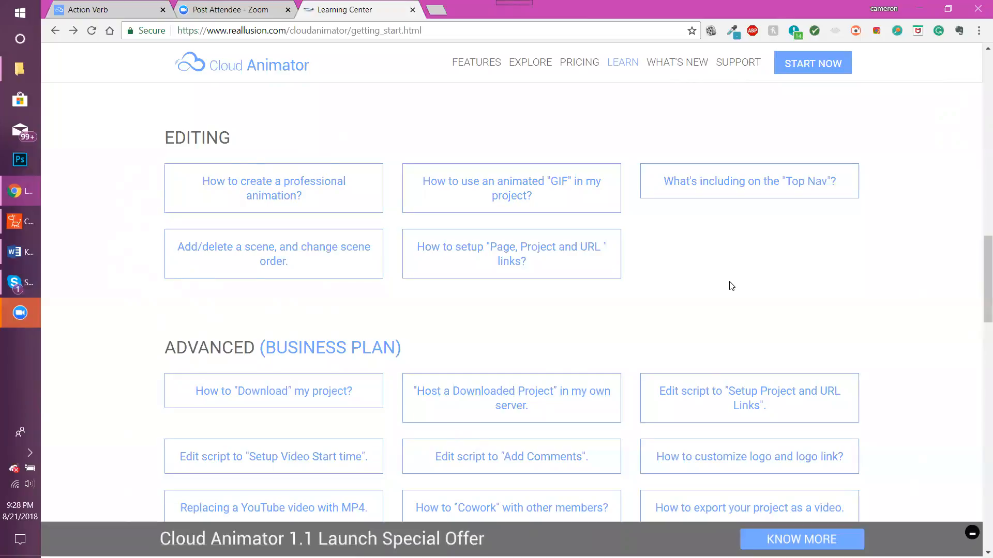
Go back to the Action Verb project and scrub the Intro scene's timeline to 24.0 seconds.
left_click(89, 11)
left_click(135, 138)
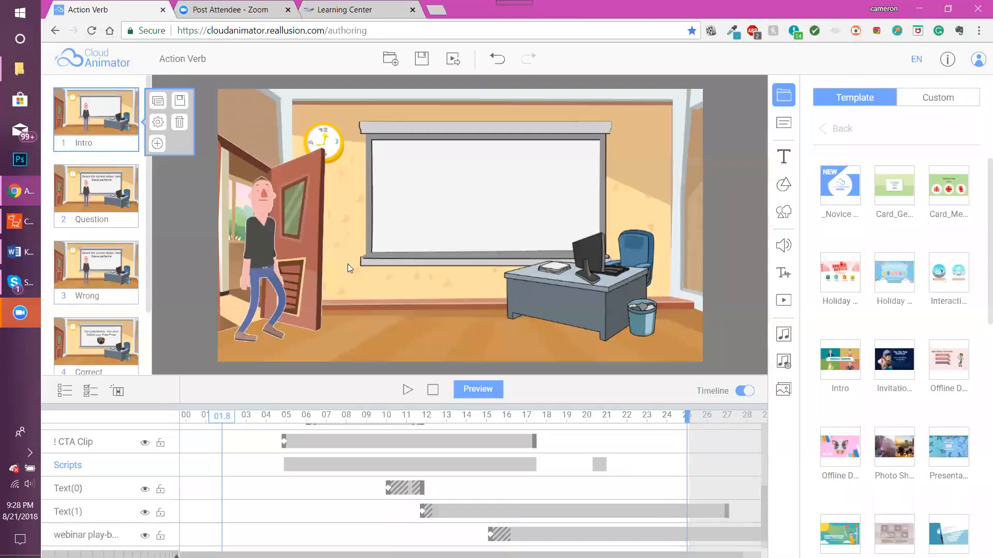
left_click(506, 418)
left_click_drag(552, 422, 666, 423)
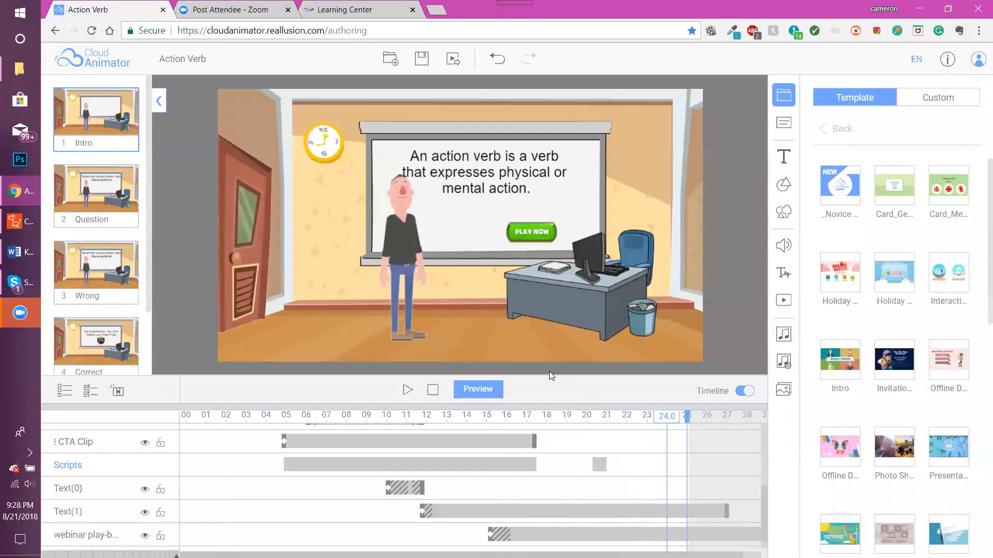
In the Intro scene's settings, try Scene 4 : Correct as the Auto Next Page scene and switch the choice back to Auto Next.
mouse_move(88, 135)
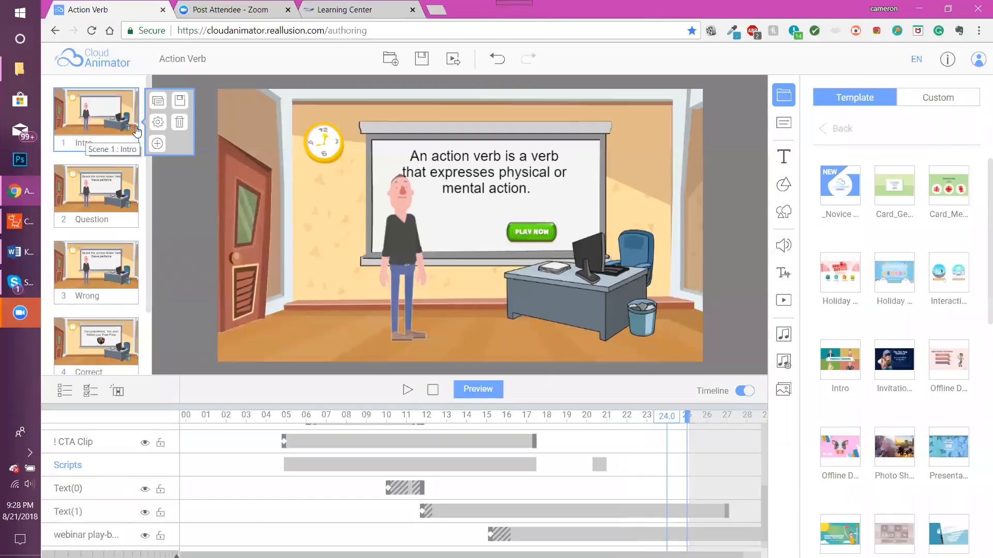
left_click(158, 123)
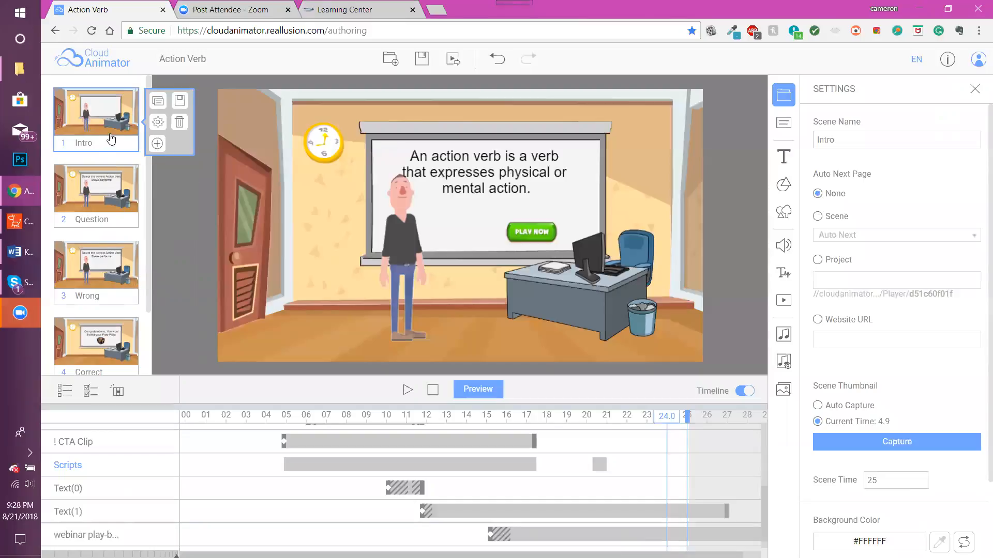
mouse_move(107, 256)
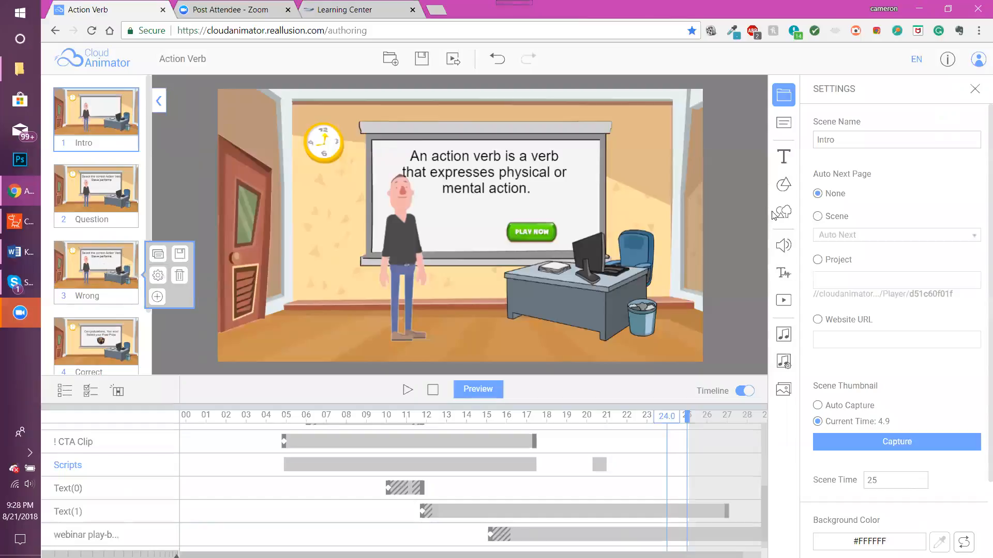
left_click(819, 217)
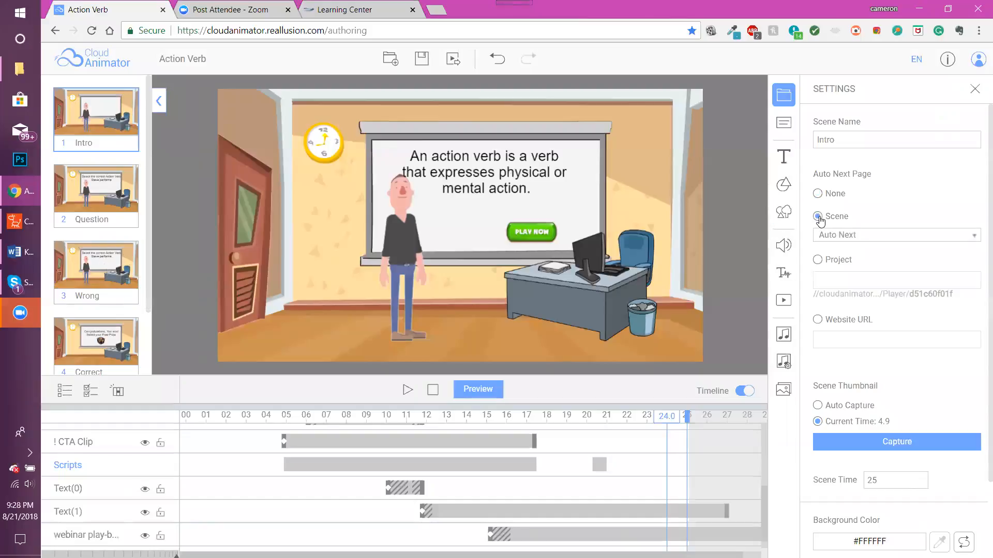
left_click(851, 236)
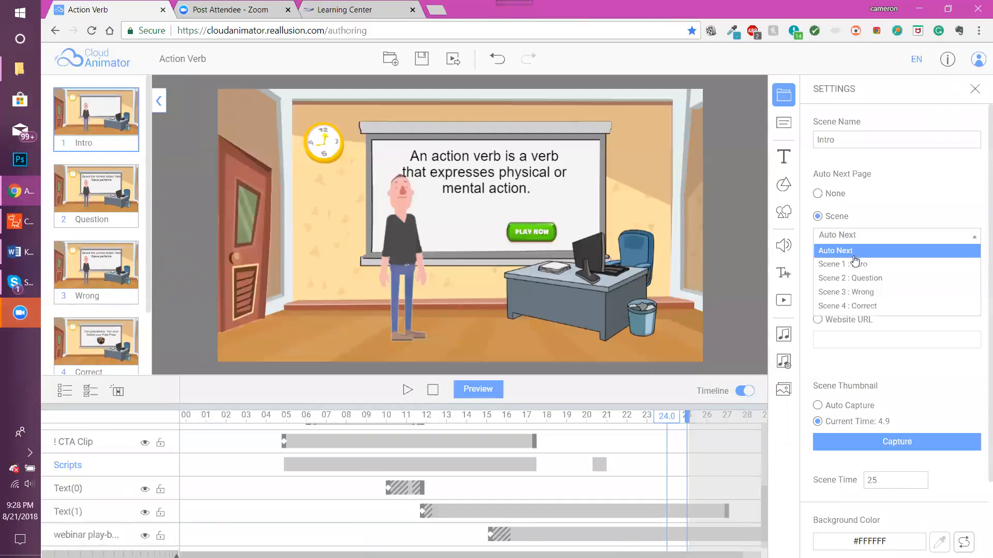
left_click(861, 306)
left_click(854, 236)
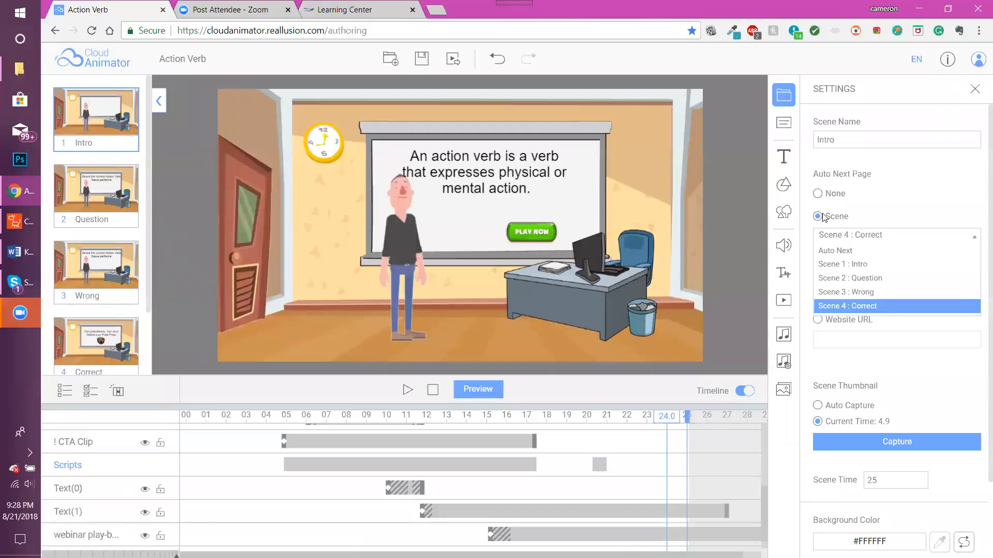
left_click(847, 252)
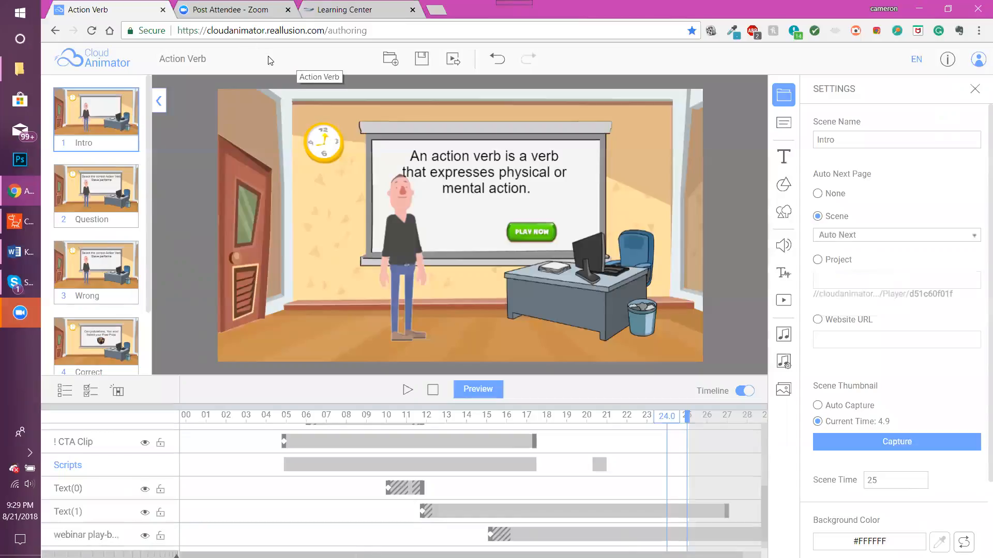
Look over the Learning Center's tutorials up to the Basic section and return to the Action Verb project.
left_click(328, 12)
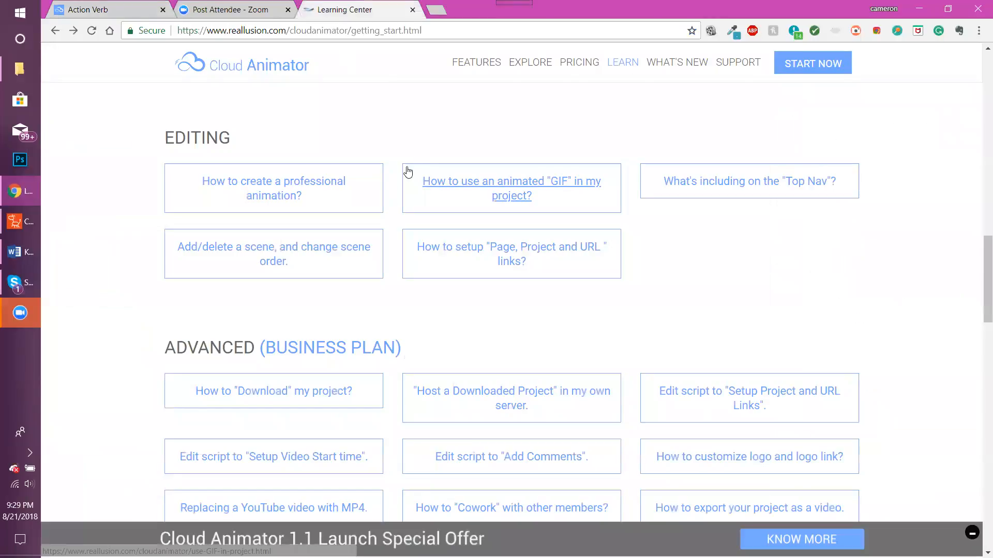
scroll(408, 172, "up", 10)
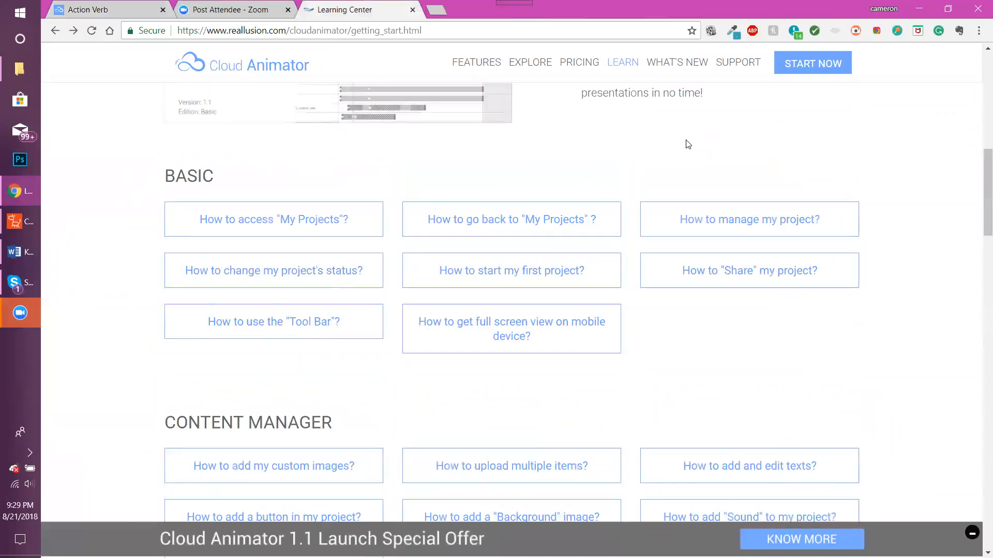
left_click(112, 10)
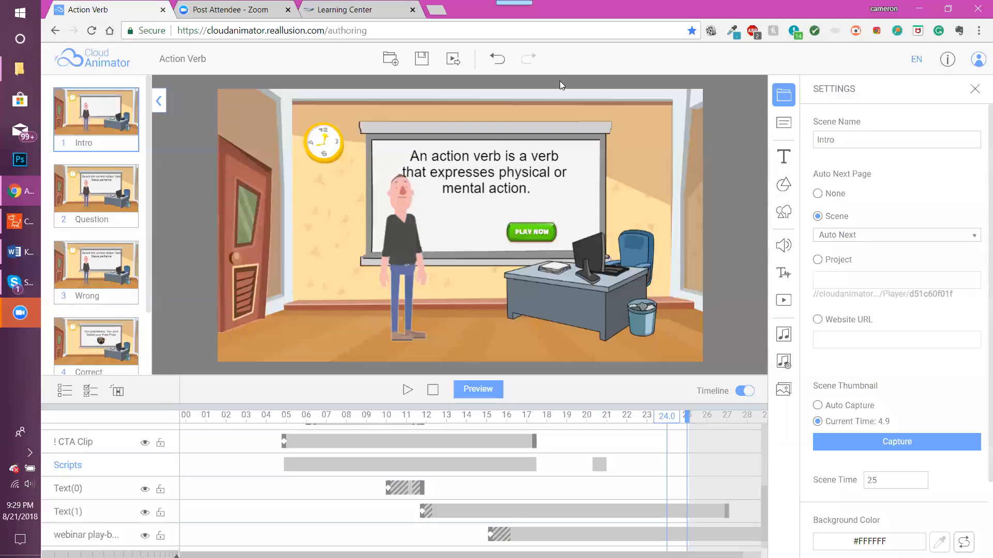
Leave the Action Verb project for My Projects without saving the changes.
left_click(977, 64)
left_click(908, 146)
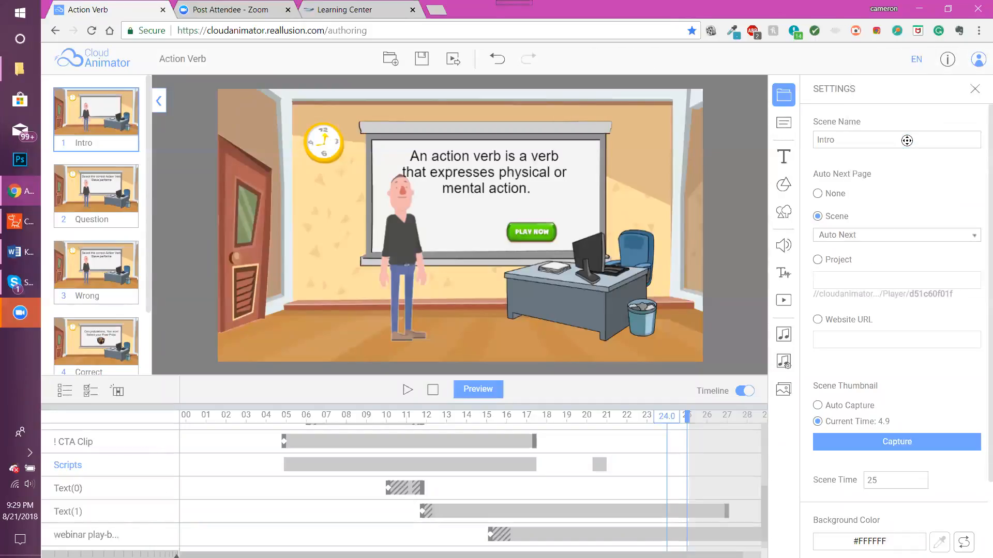
left_click(980, 65)
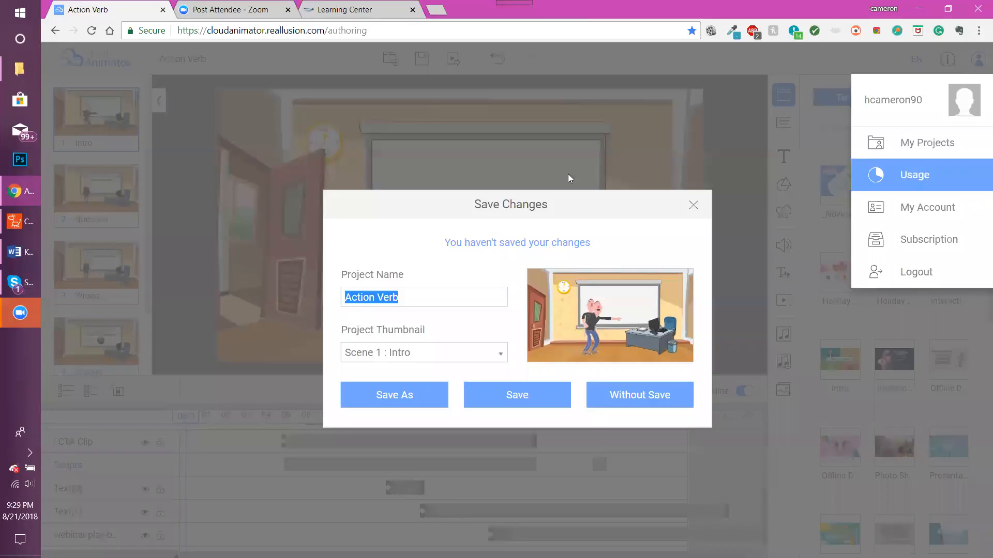
left_click(666, 401)
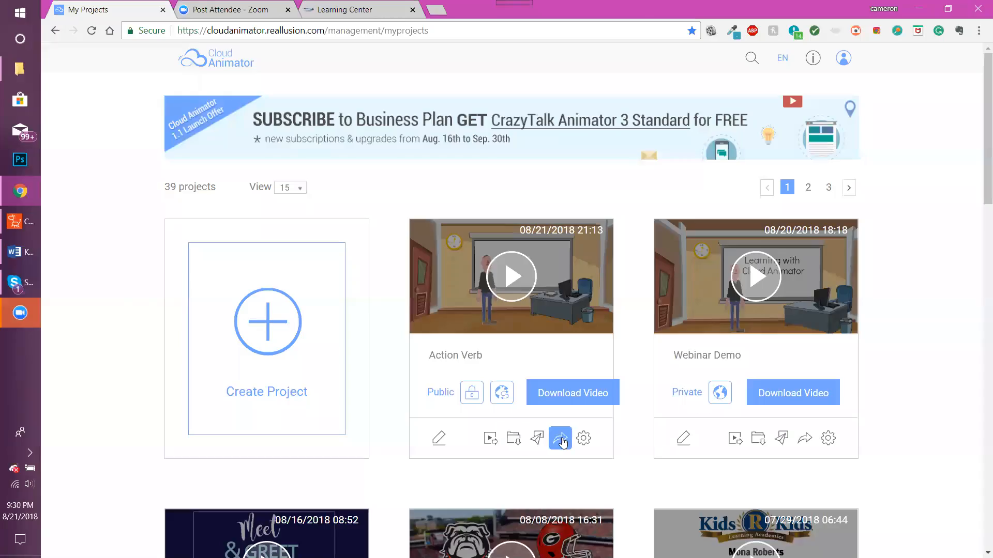
Open the Action Verb project's sharing page and select its entire embed code.
left_click(562, 442)
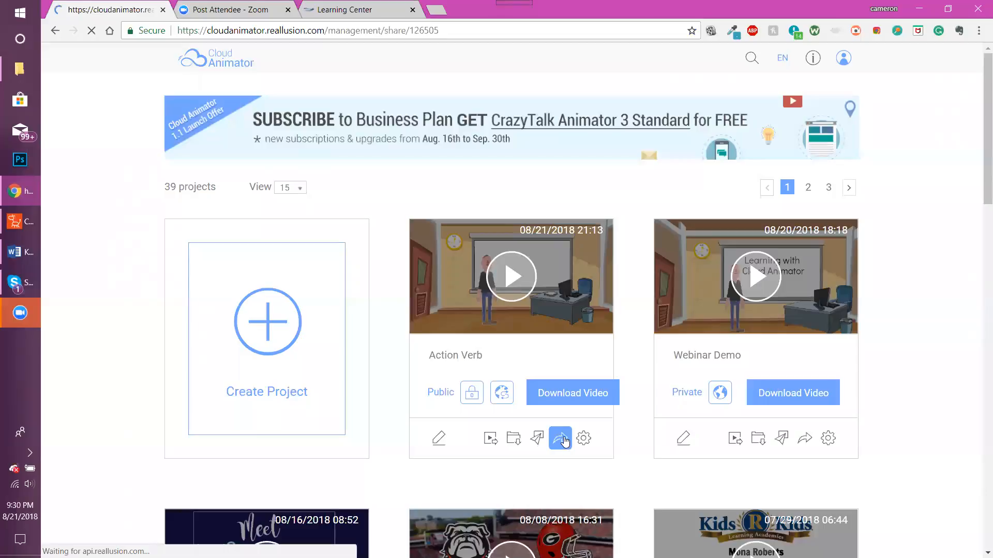
left_click_drag(614, 461, 339, 462)
left_click(589, 408)
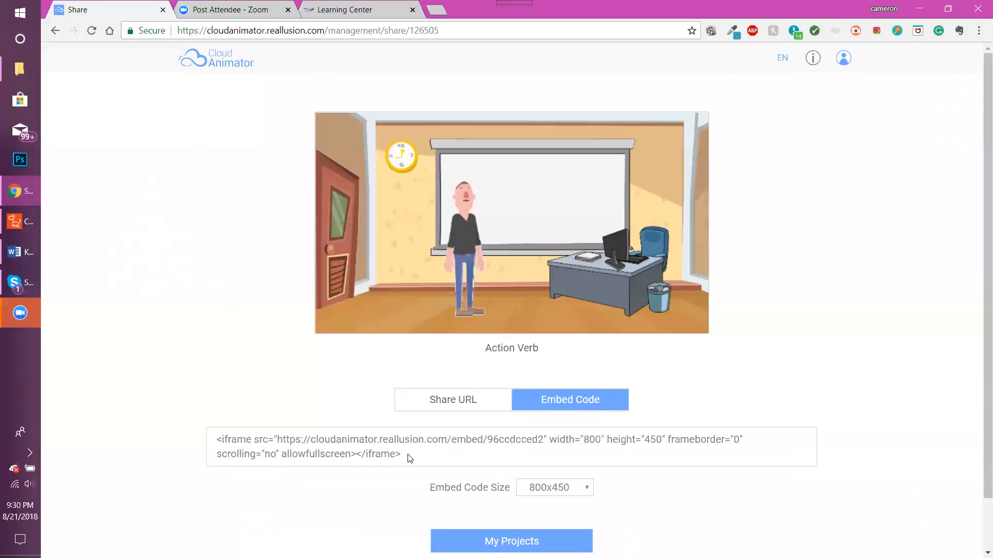
left_click_drag(402, 456, 215, 439)
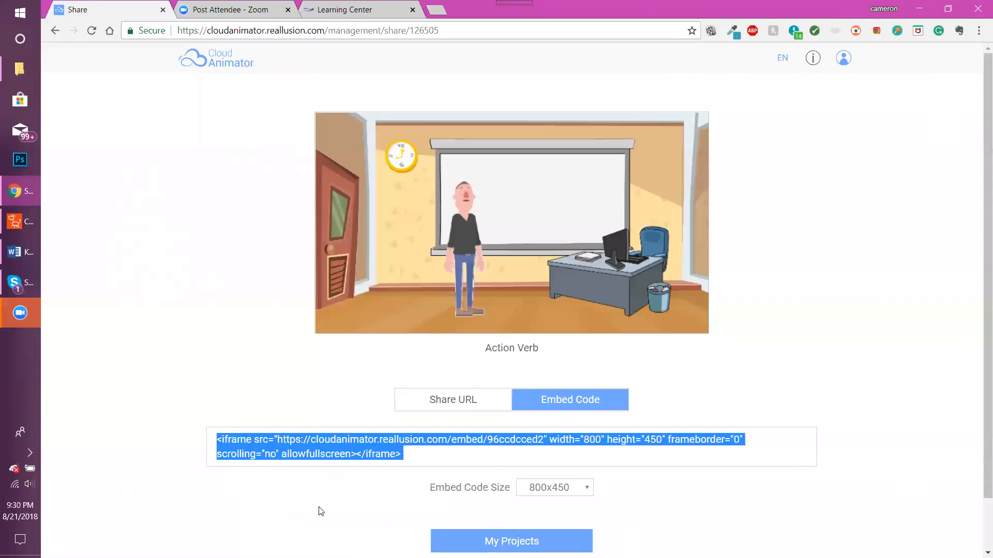
Examine the available embed code sizes, keep 800x450, and return to My Projects.
left_click(553, 492)
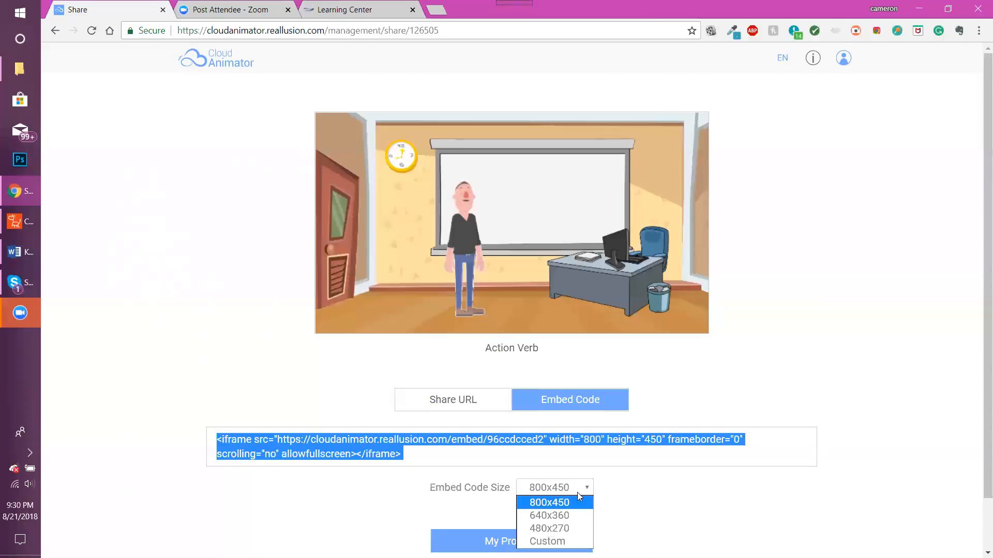
scroll(573, 491, "down", 1)
left_click(578, 436)
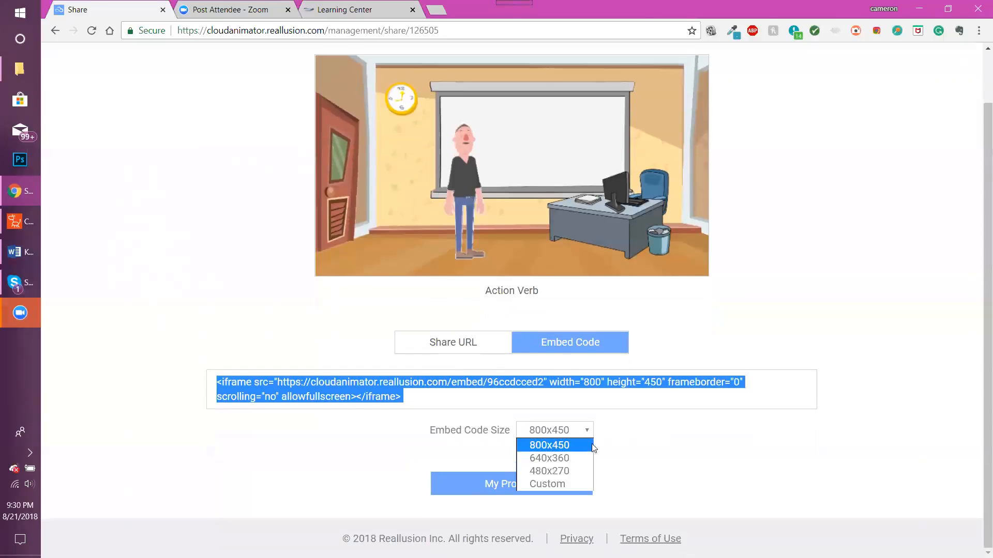
left_click(656, 439)
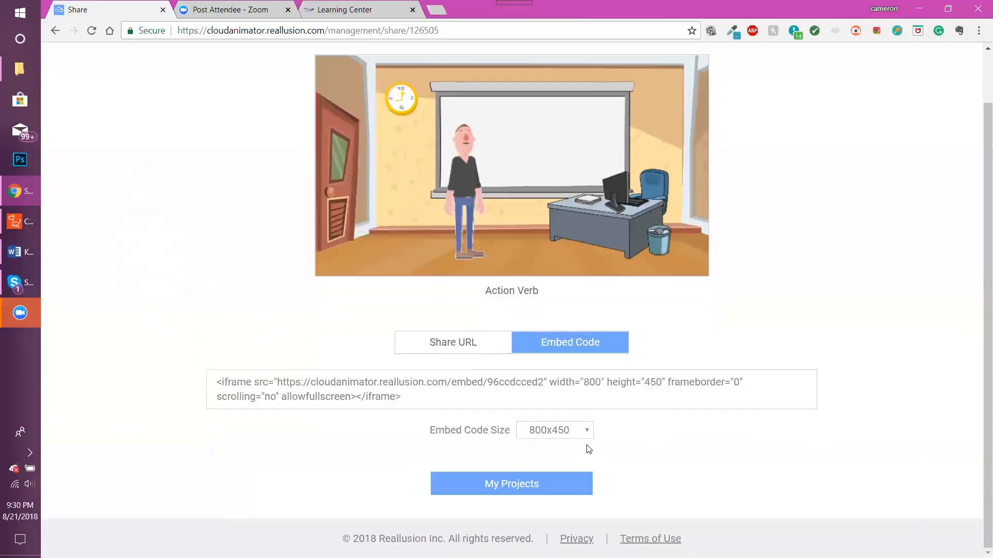
left_click(560, 479)
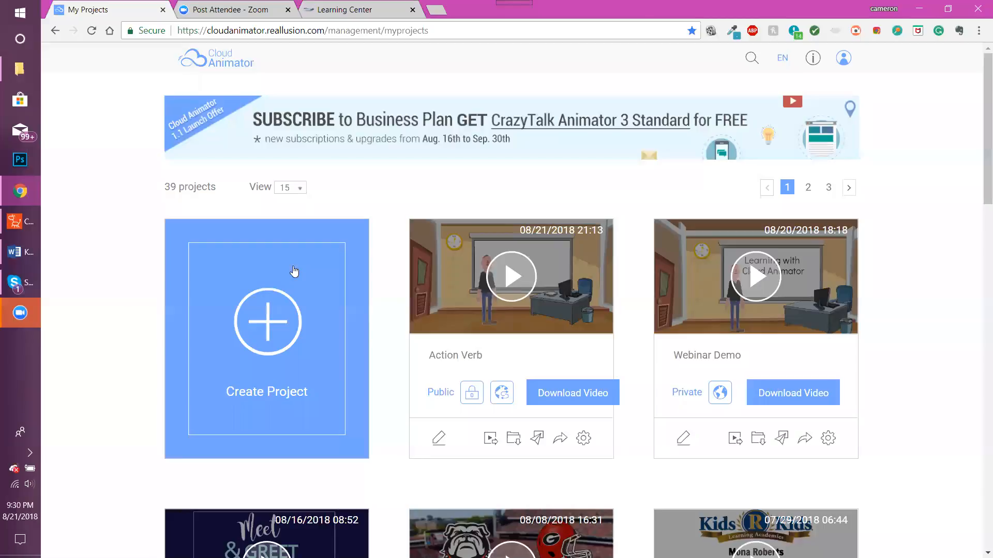
Switch to CrazyTalk Animator 3 and close its Cloud Animator render dialog.
left_click(16, 223)
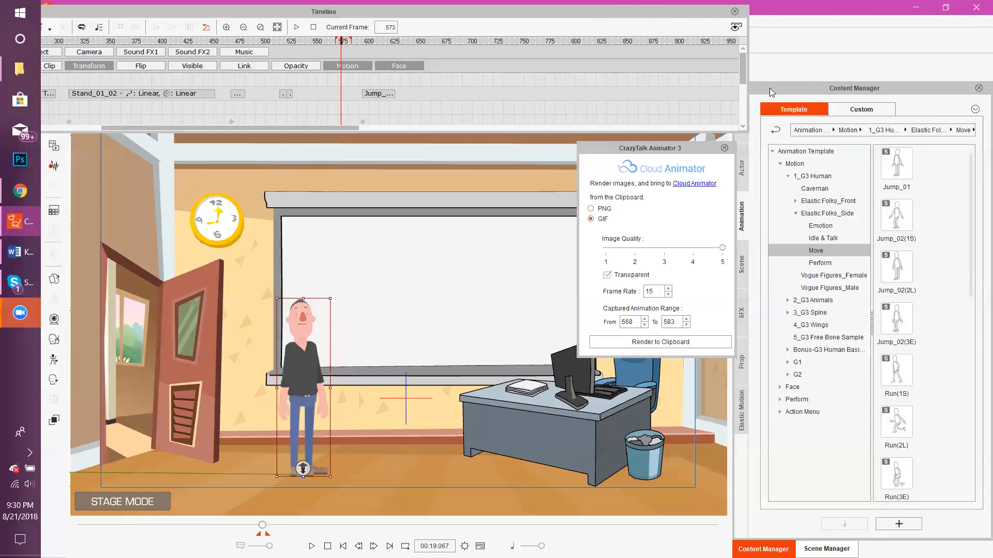
left_click(725, 148)
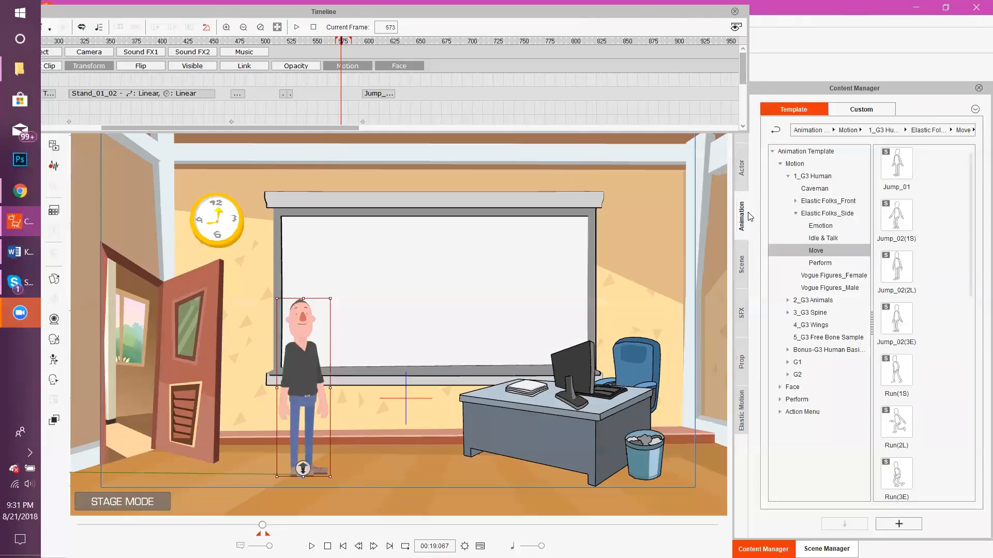